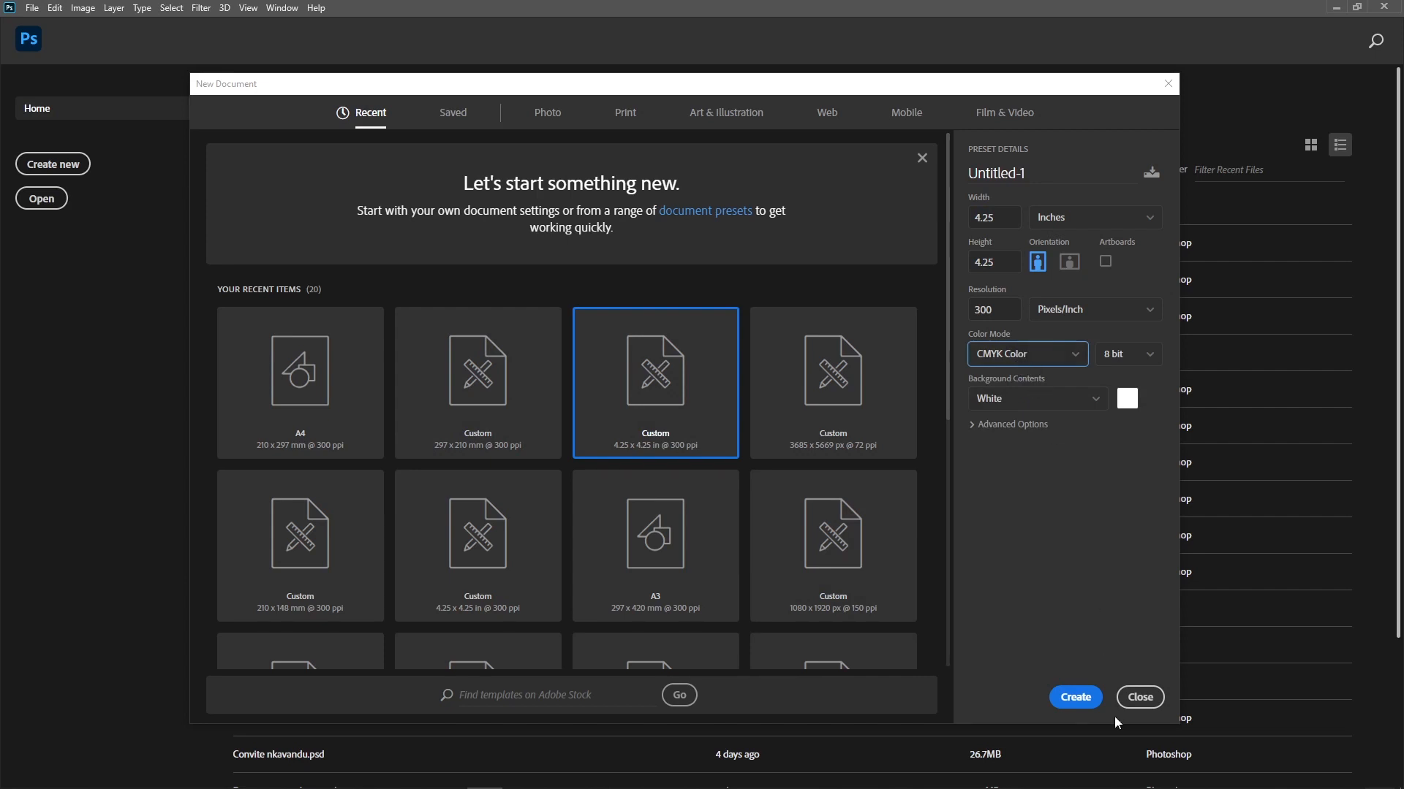
Create a 4.25 x 4.25 inch CMYK document at 300 ppi and add a guide layout with 30 px margins
{"action": "left_click", "coordinate": [1089, 706]}
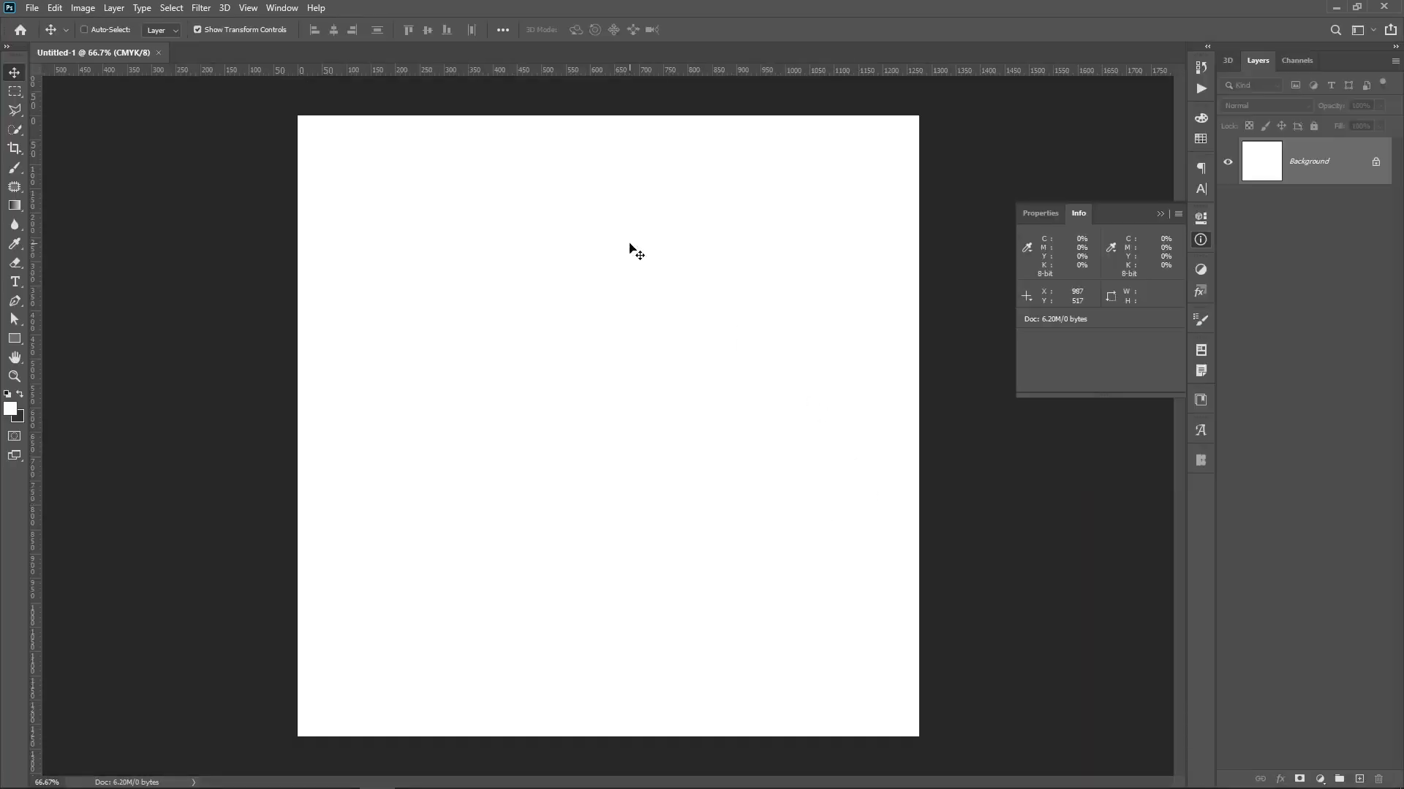
{"action": "left_click", "coordinate": [252, 8]}
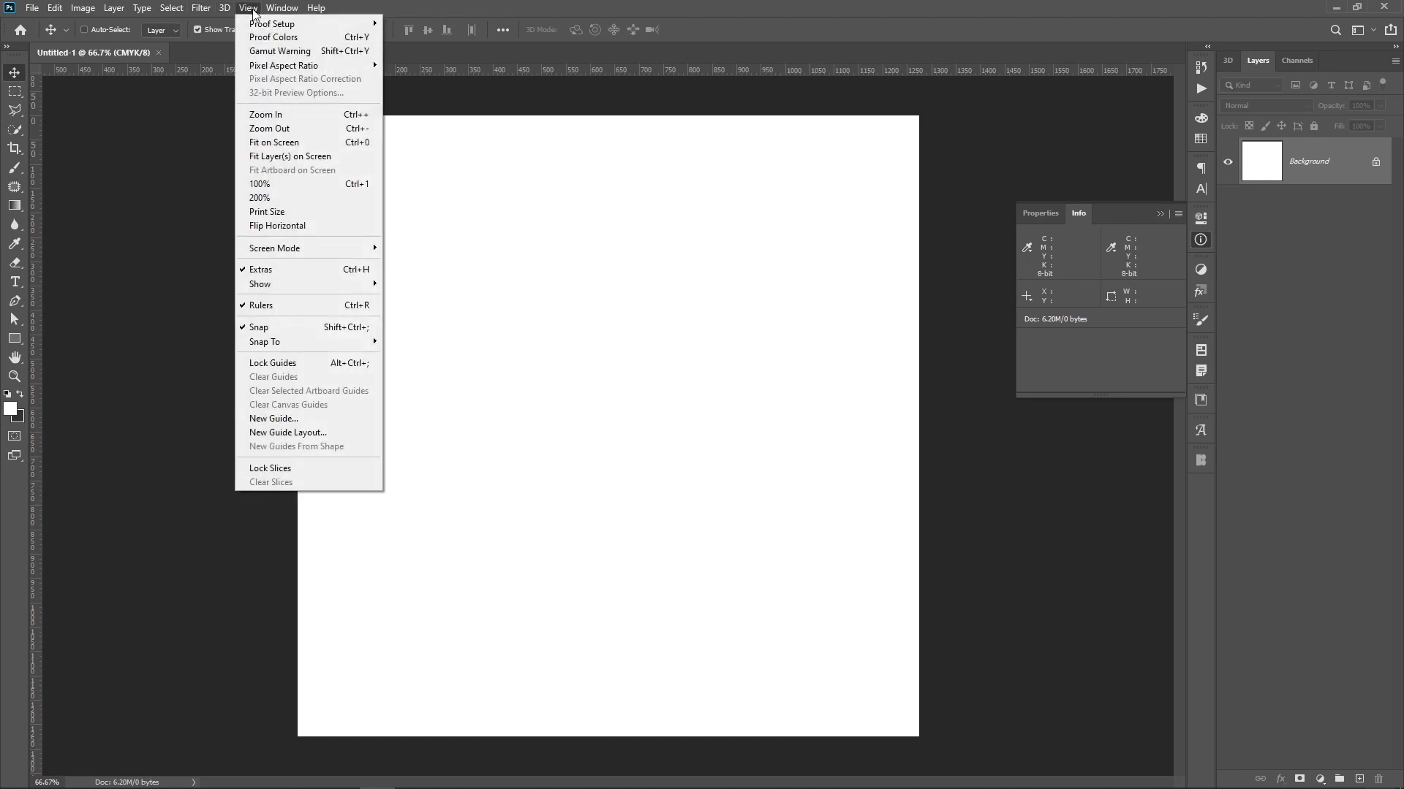
{"action": "left_click", "coordinate": [323, 432]}
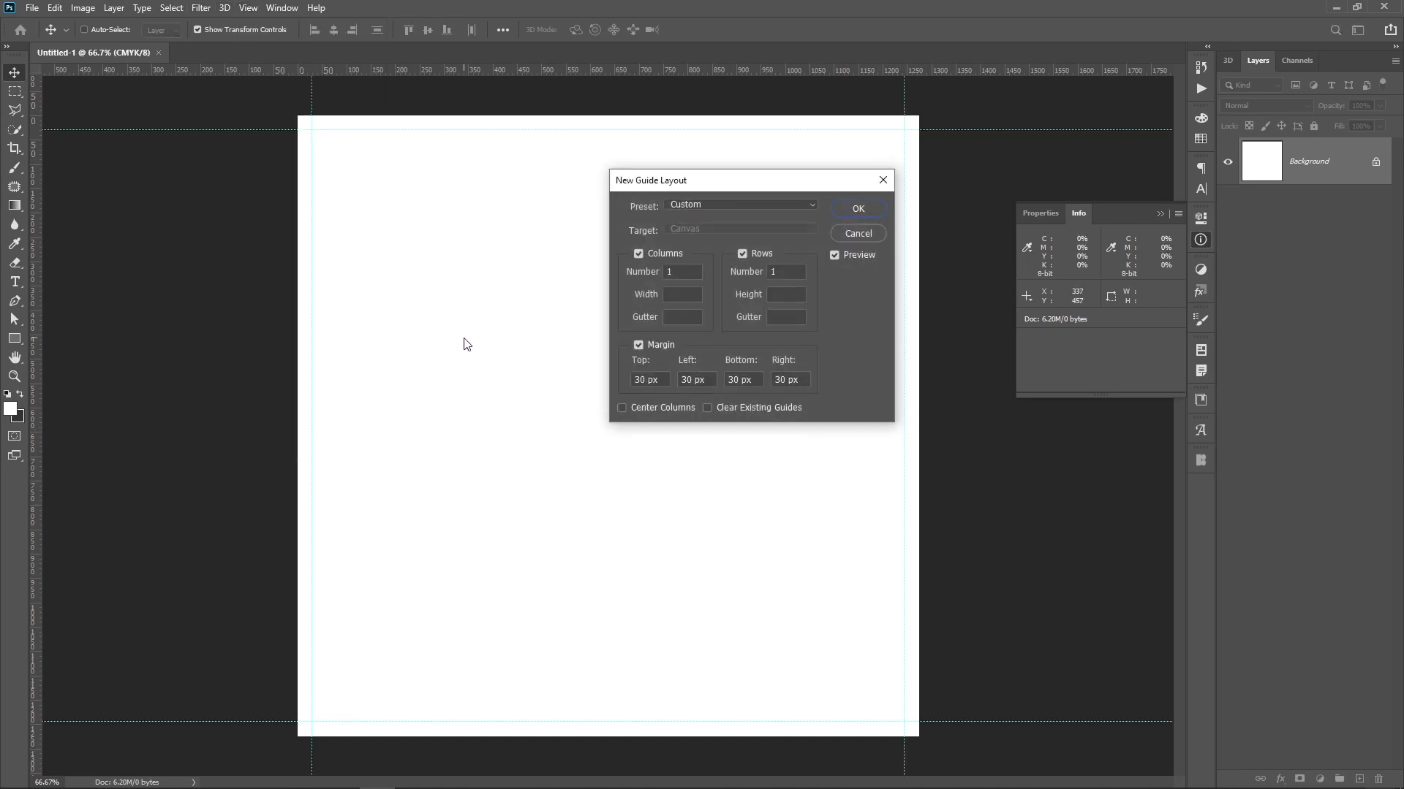
{"action": "key", "text": "Return"}
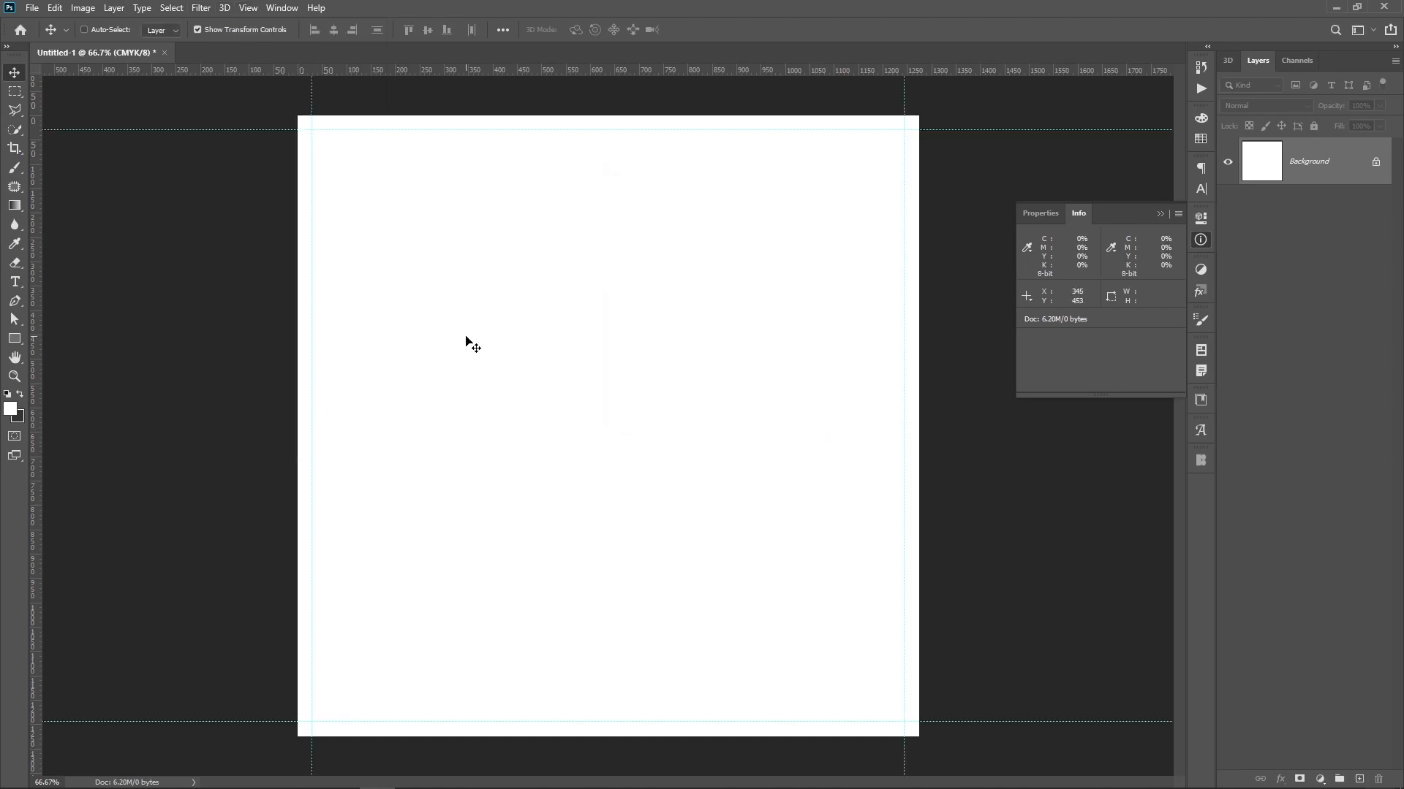
Switch to Adobe Bridge and place FW_Papier_03.png from the Footage folder into the Photoshop document, rotated 180 degrees
{"action": "left_click", "coordinate": [448, 774]}
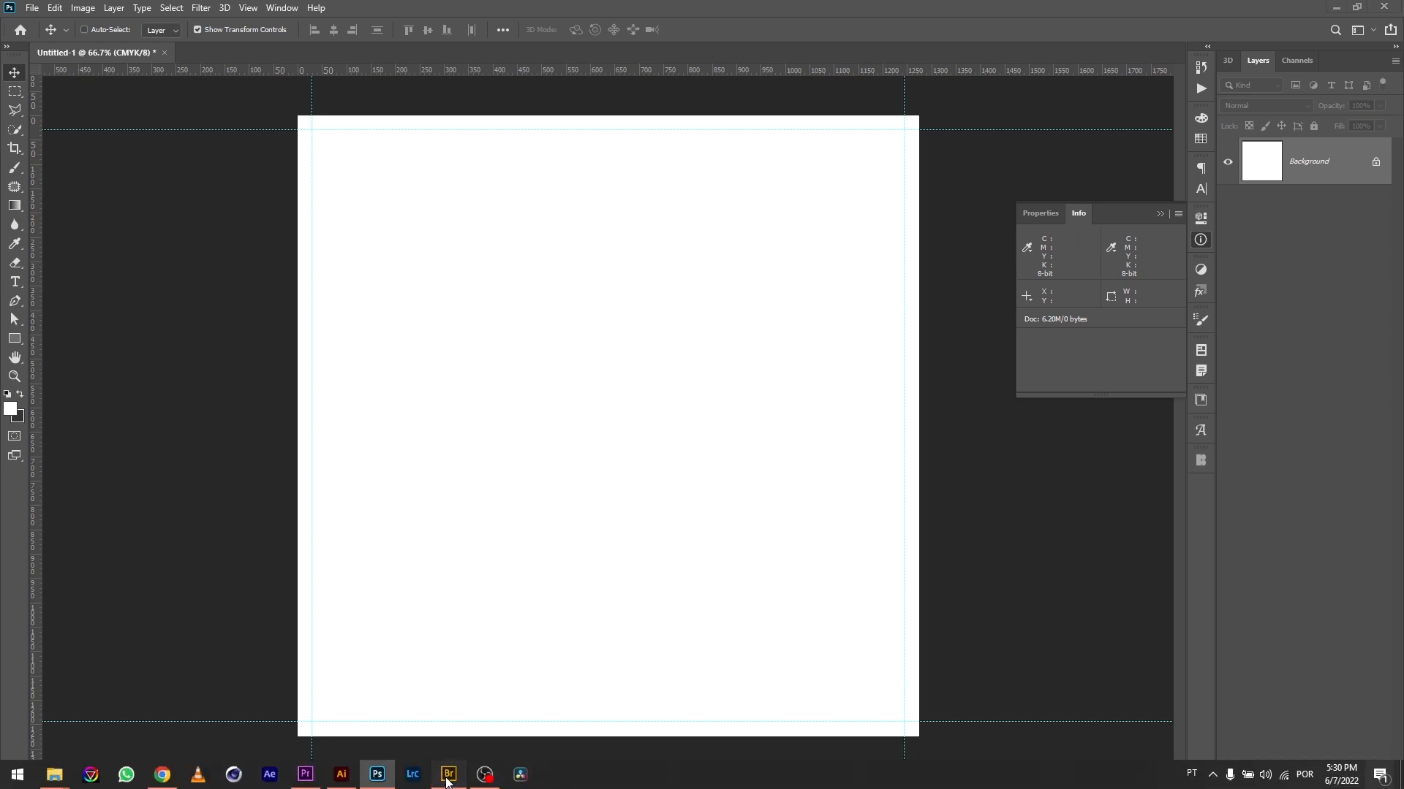
{"action": "scroll", "coordinate": [528, 469], "scroll_direction": "up", "scroll_amount": 10}
{"action": "scroll", "coordinate": [528, 444], "scroll_direction": "up", "scroll_amount": 10}
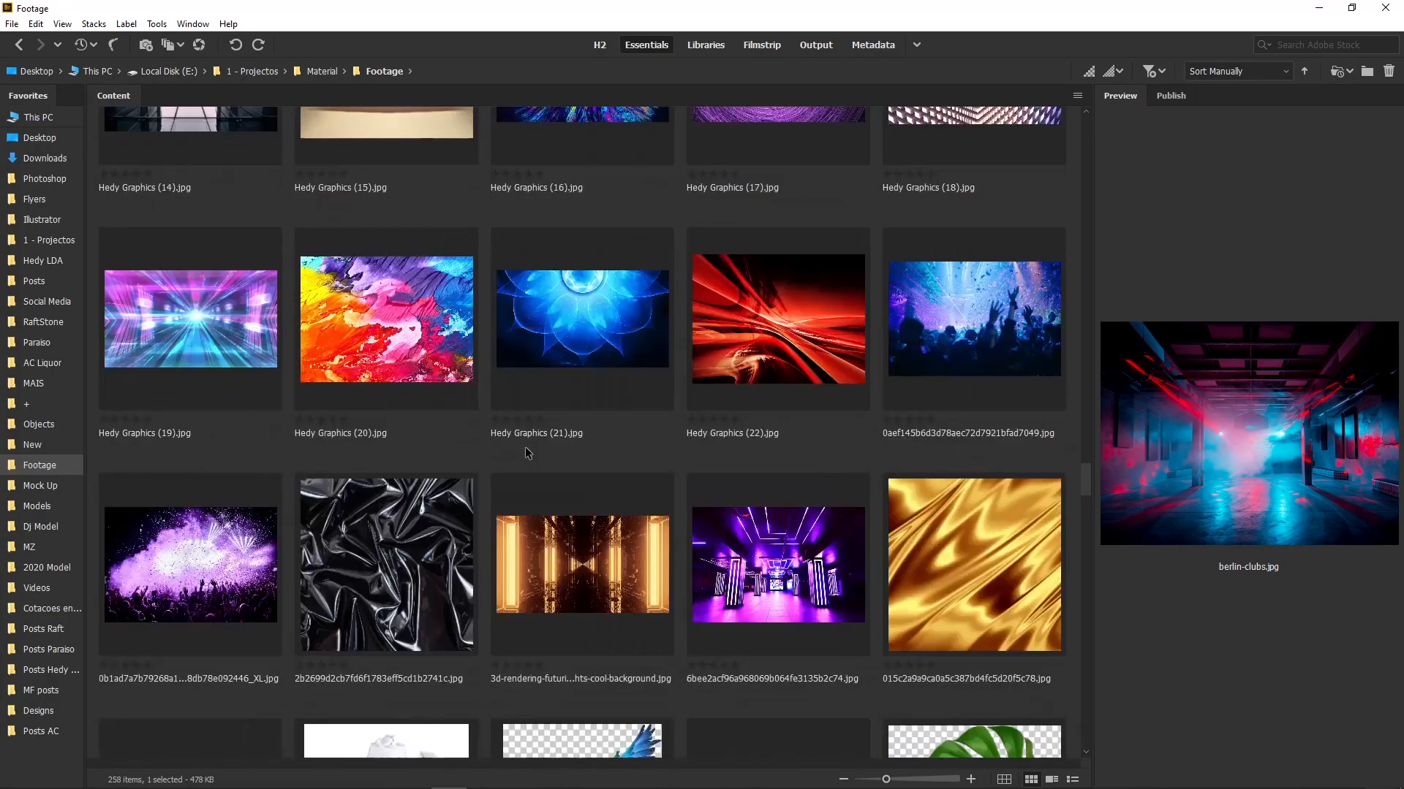
{"action": "scroll", "coordinate": [524, 442], "scroll_direction": "up", "scroll_amount": 8}
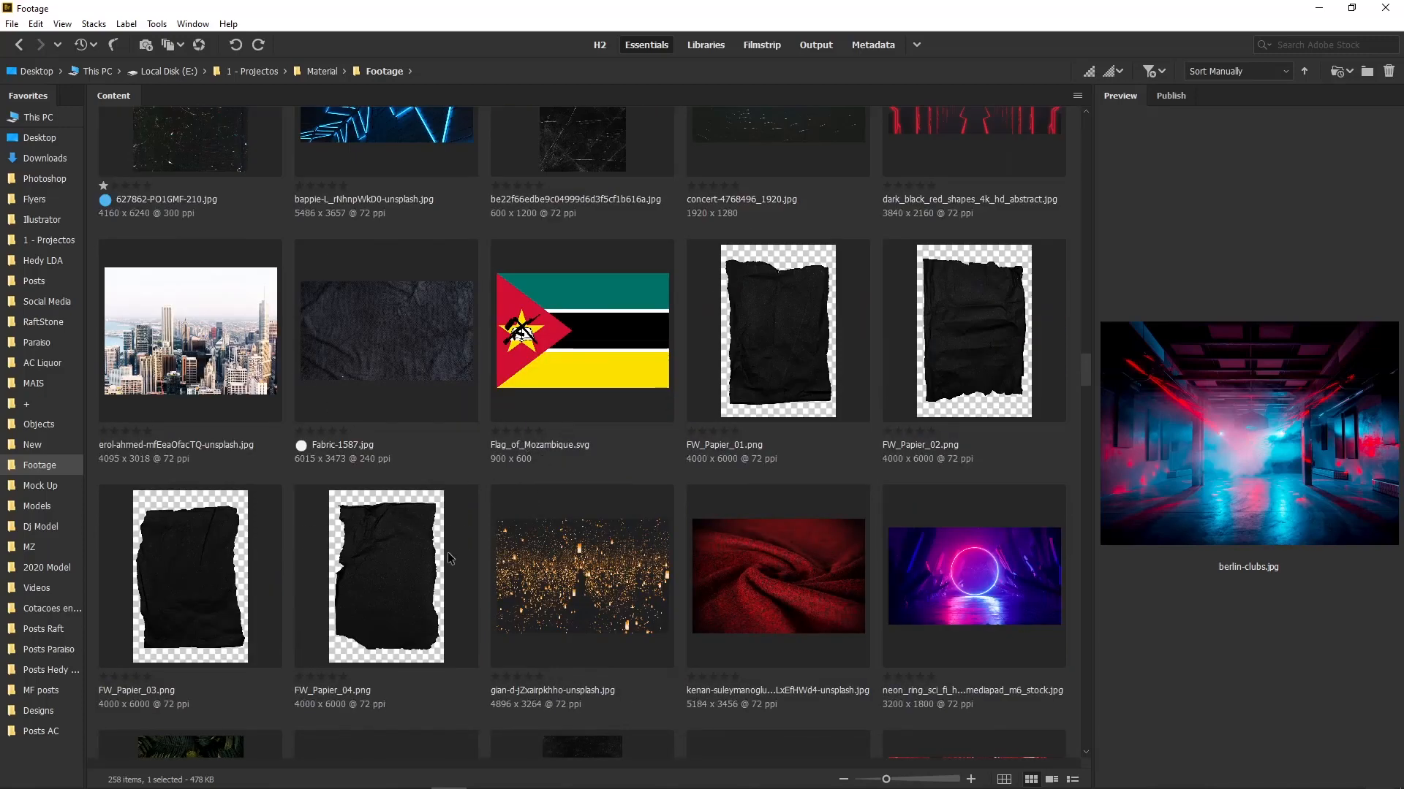
{"action": "left_click", "coordinate": [988, 316]}
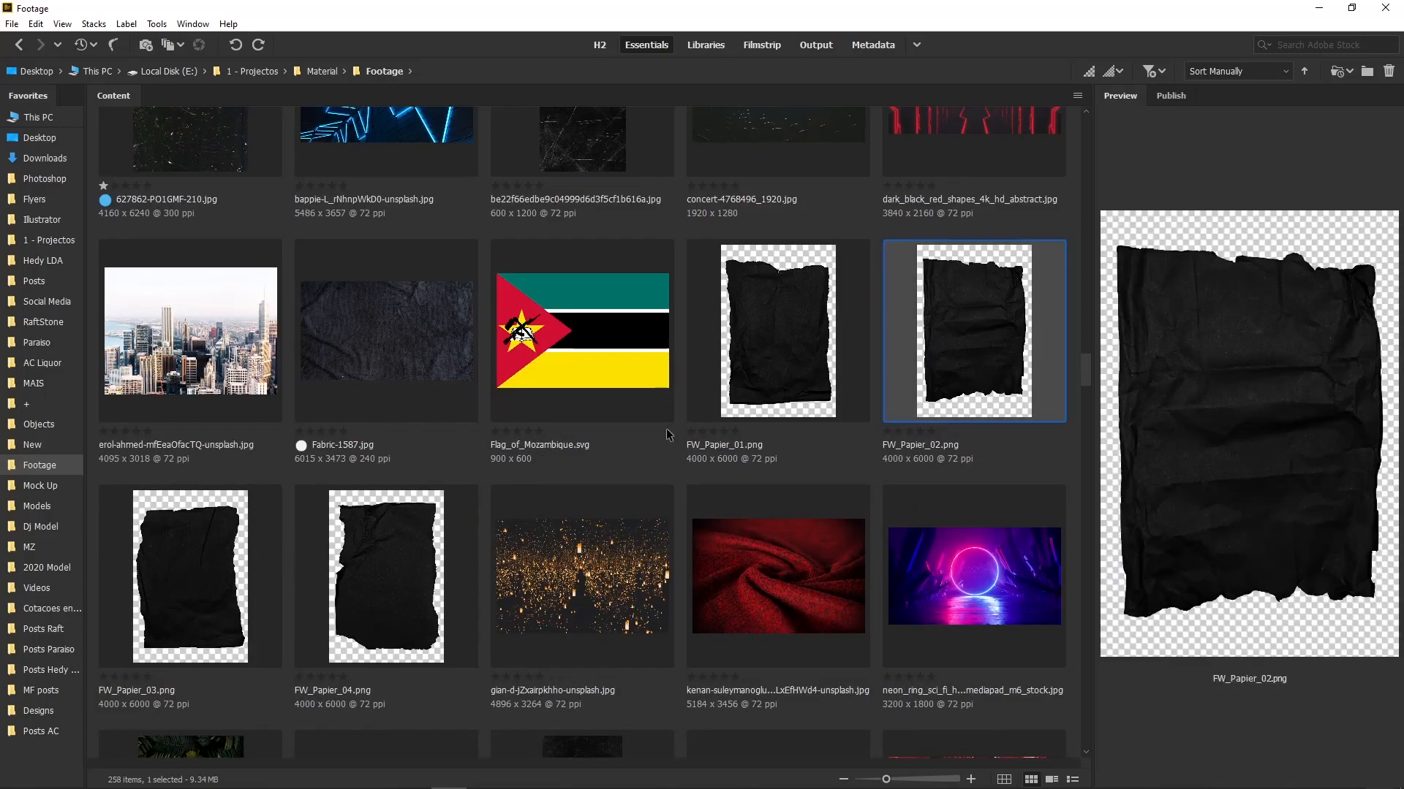
{"action": "left_click", "coordinate": [366, 581]}
{"action": "scroll", "coordinate": [385, 567], "scroll_direction": "up", "scroll_amount": 1}
{"action": "scroll", "coordinate": [384, 567], "scroll_direction": "down", "scroll_amount": 1}
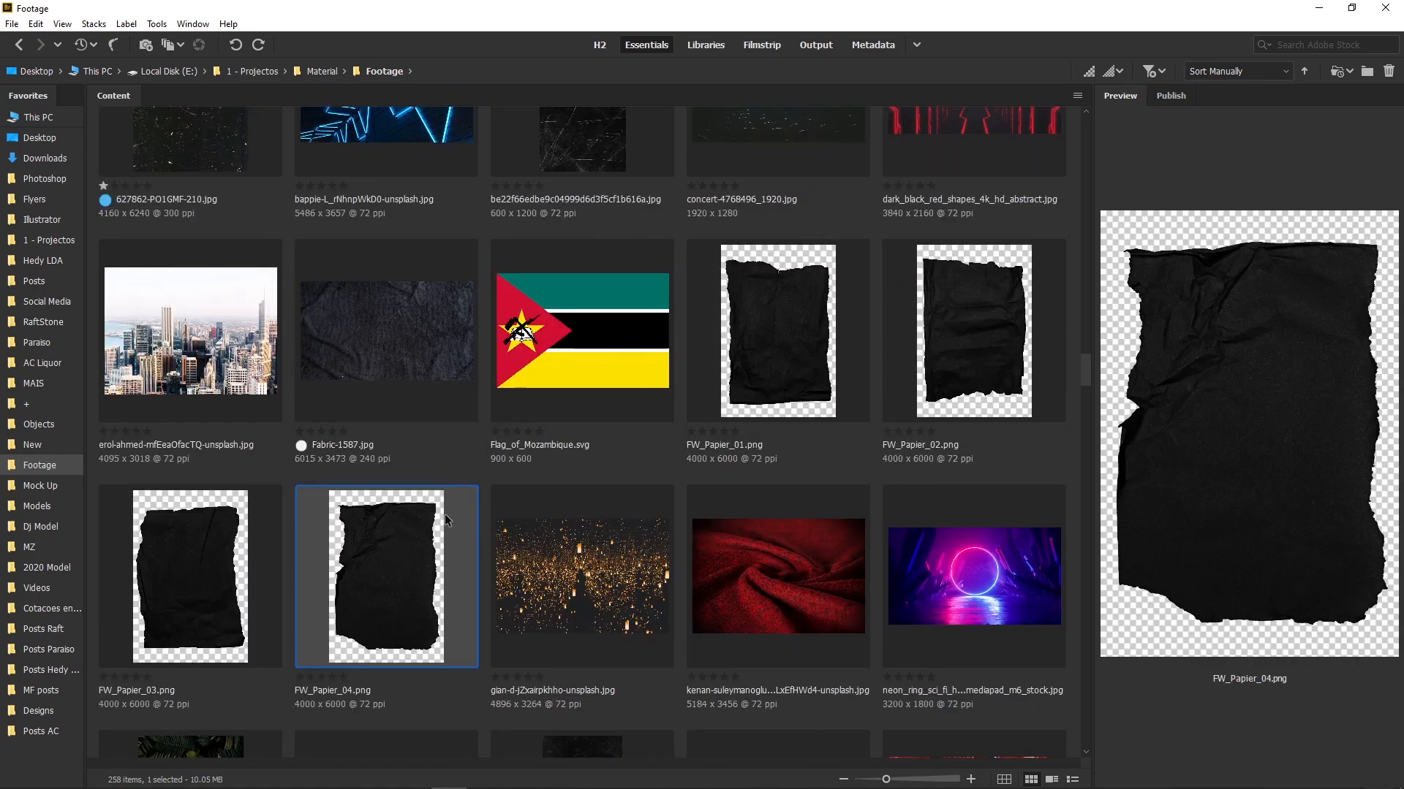
{"action": "left_click_drag", "start_coordinate": [179, 619], "coordinate": [526, 435]}
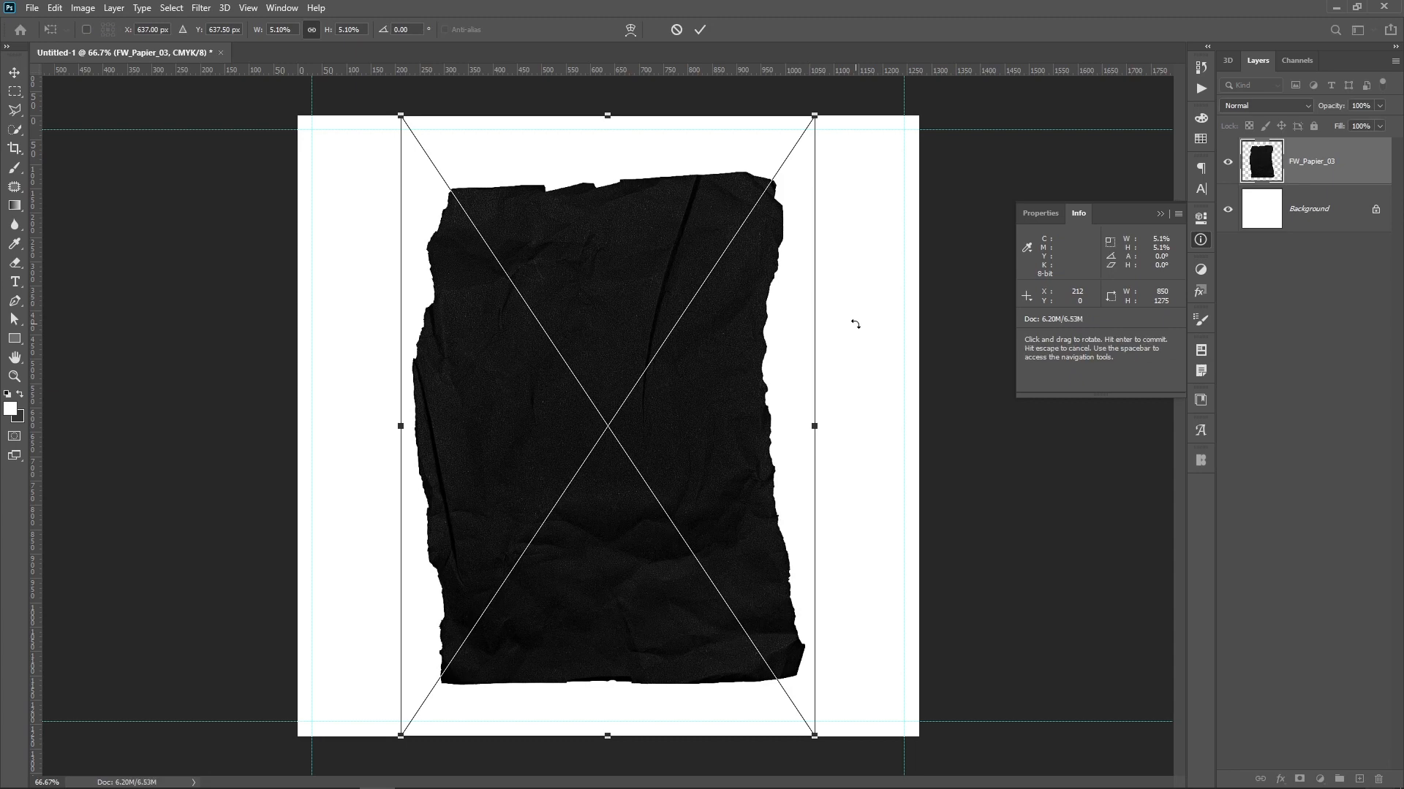
{"action": "left_click_drag", "start_coordinate": [855, 485], "coordinate": [352, 550]}
{"action": "key", "text": "Return"}
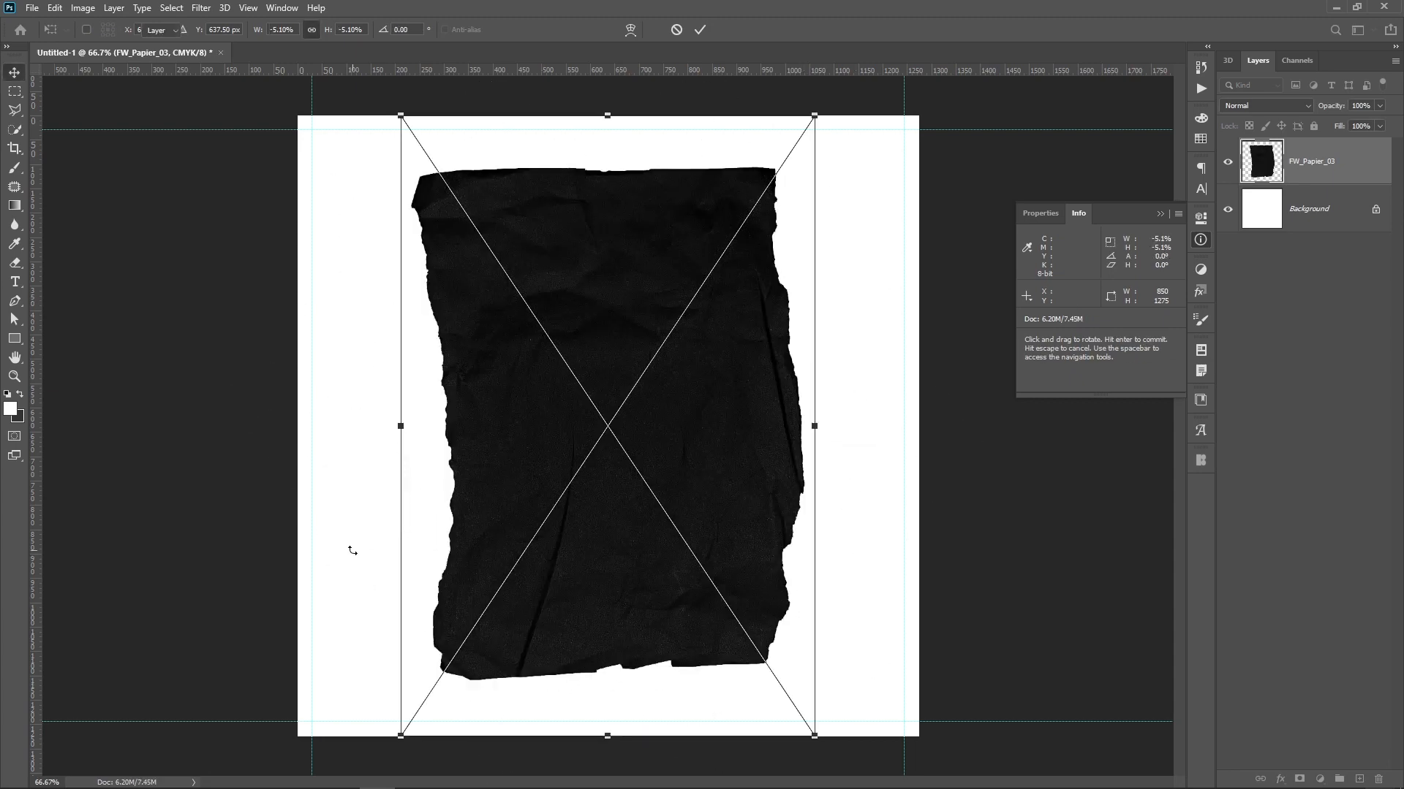
Enlarge the black paper beyond the canvas height and shift it right so only its torn left edge crosses the canvas
{"action": "key", "text": "ctrl+minus"}
{"action": "key", "text": "ctrl+minus"}
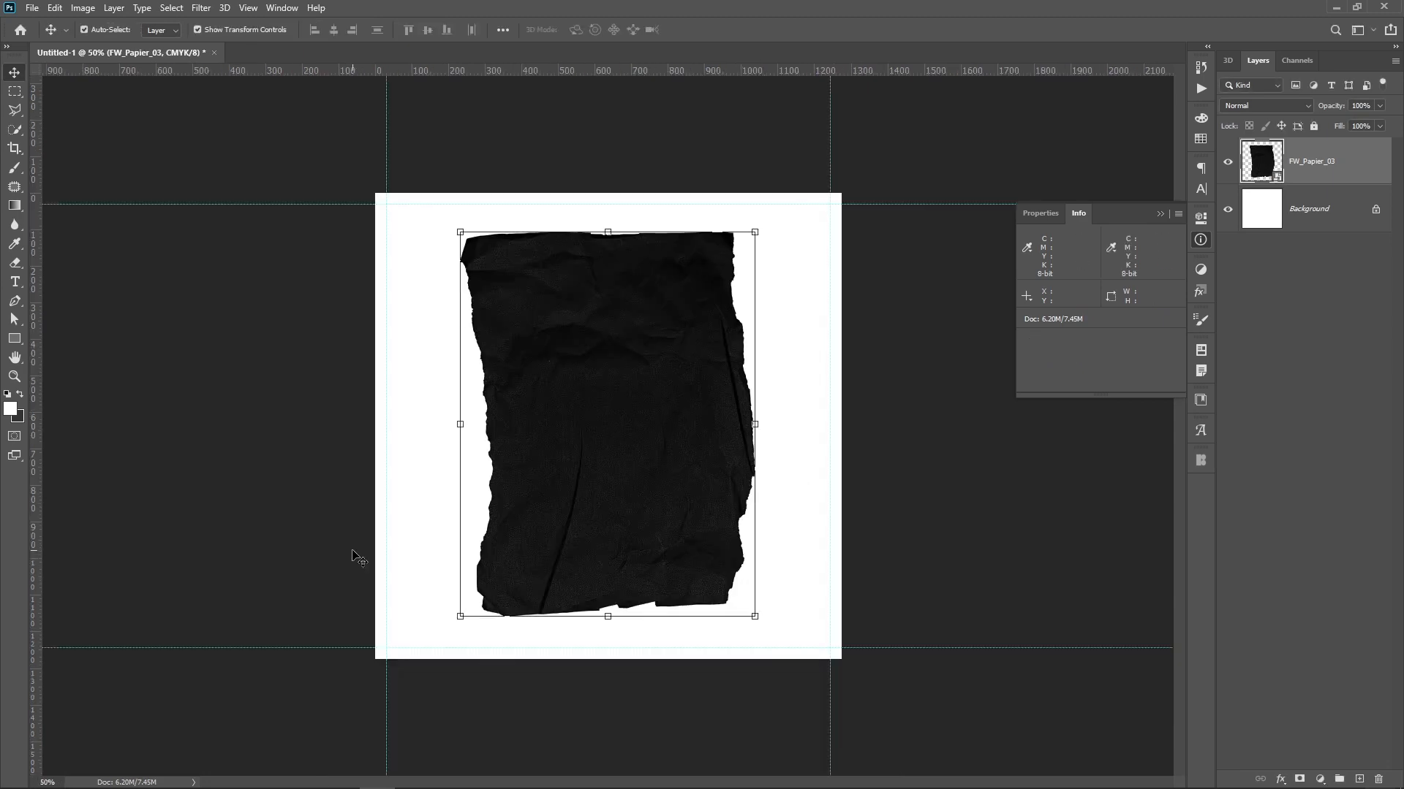
{"action": "left_click_drag", "start_coordinate": [705, 297], "coordinate": [754, 216]}
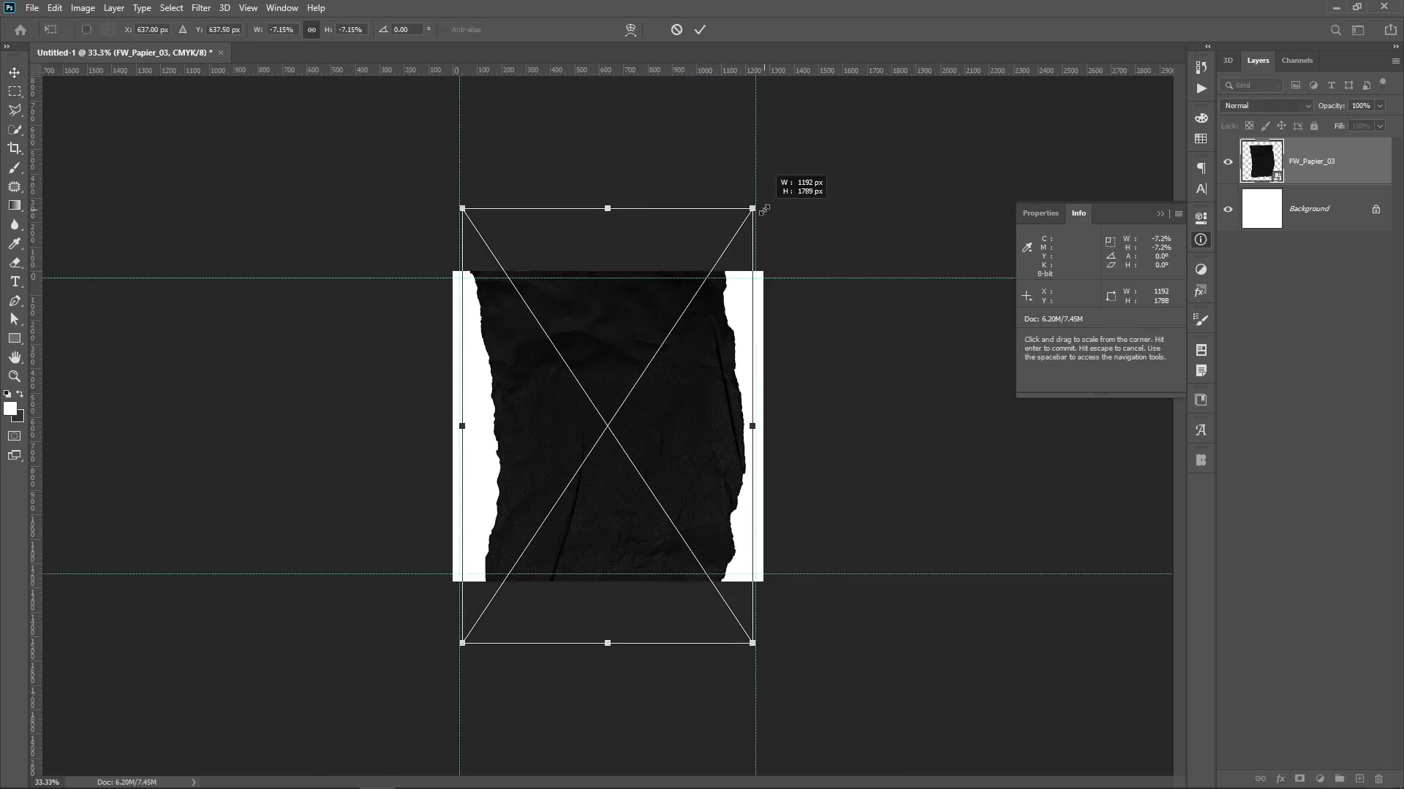
{"action": "left_click_drag", "start_coordinate": [683, 413], "coordinate": [797, 436]}
{"action": "left_click_drag", "start_coordinate": [850, 175], "coordinate": [872, 180]}
{"action": "key", "text": "Return"}
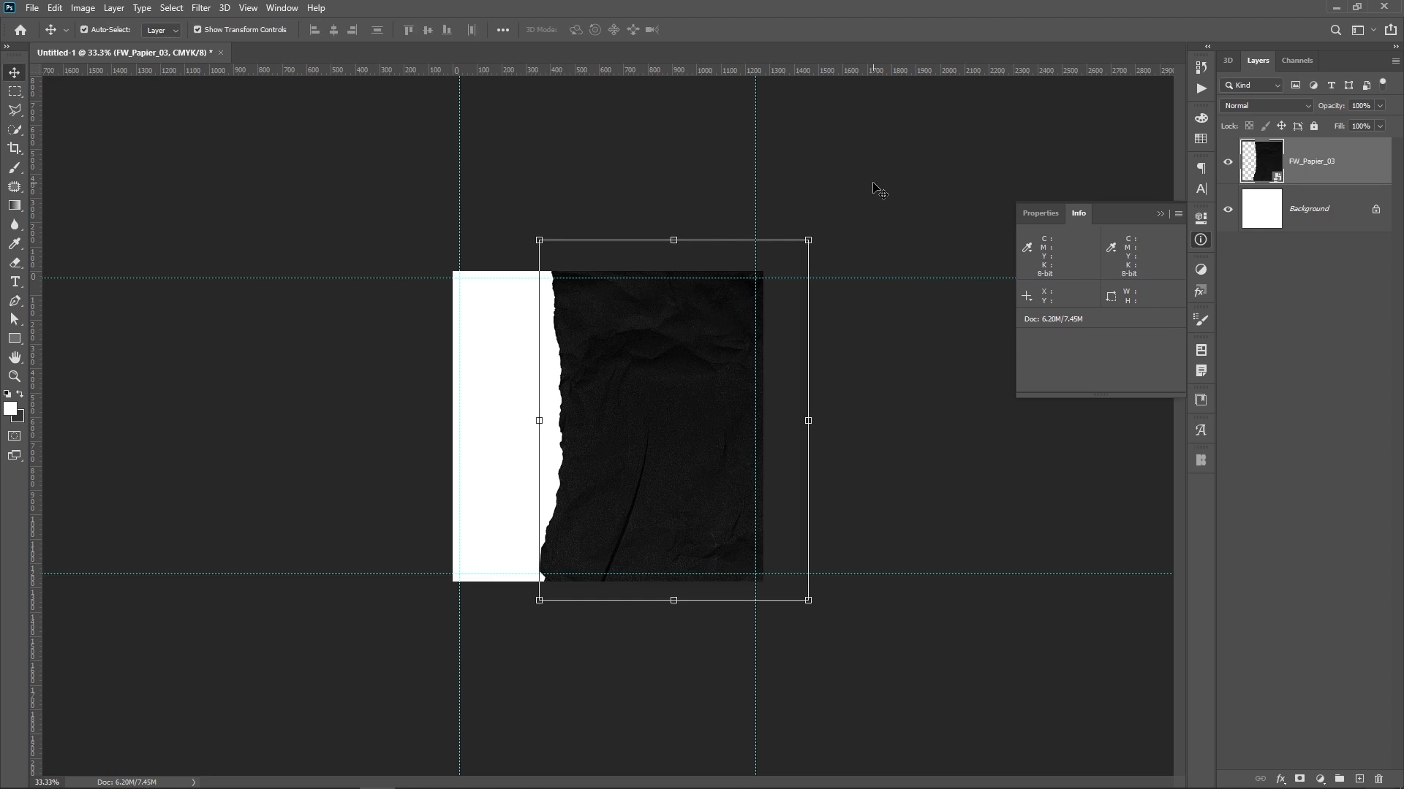
{"action": "key", "text": "ctrl+plus"}
{"action": "left_click_drag", "start_coordinate": [709, 330], "coordinate": [724, 330]}
Switch to Bridge and place american-flag-wallpaper-downloads.jpg from the Footage folder into the Photoshop document, centred at full canvas width
{"action": "mouse_move", "coordinate": [381, 786]}
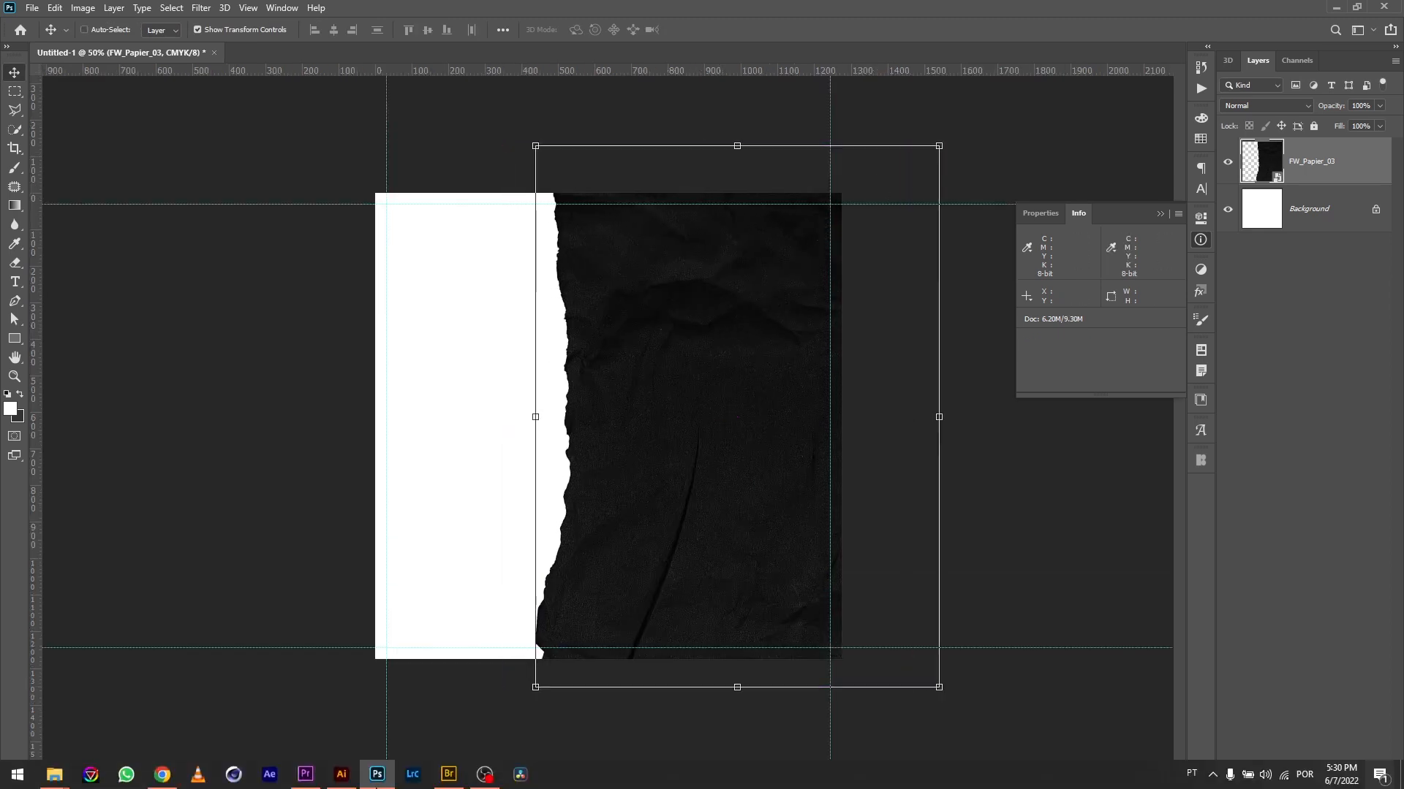
{"action": "mouse_move", "coordinate": [453, 780]}
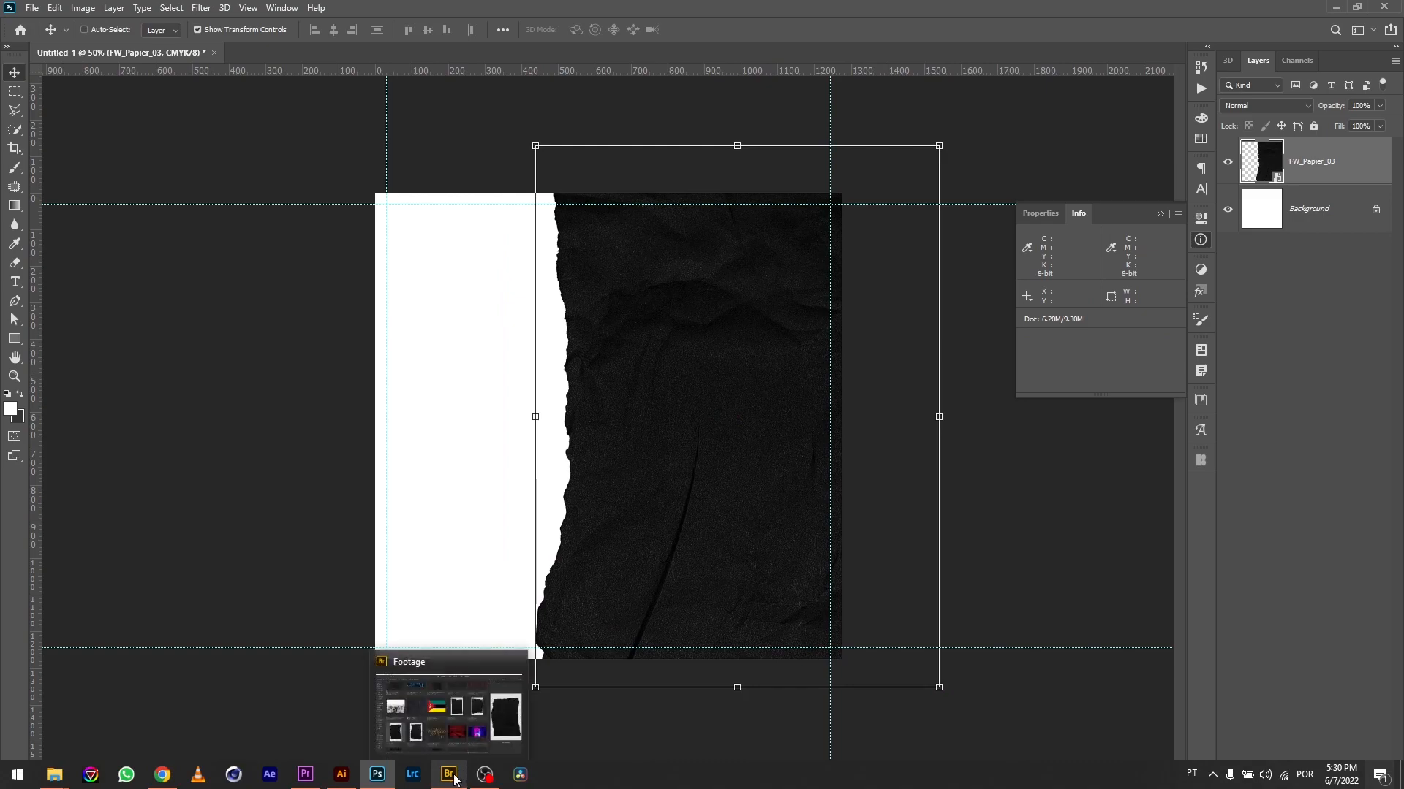
{"action": "left_click", "coordinate": [464, 721]}
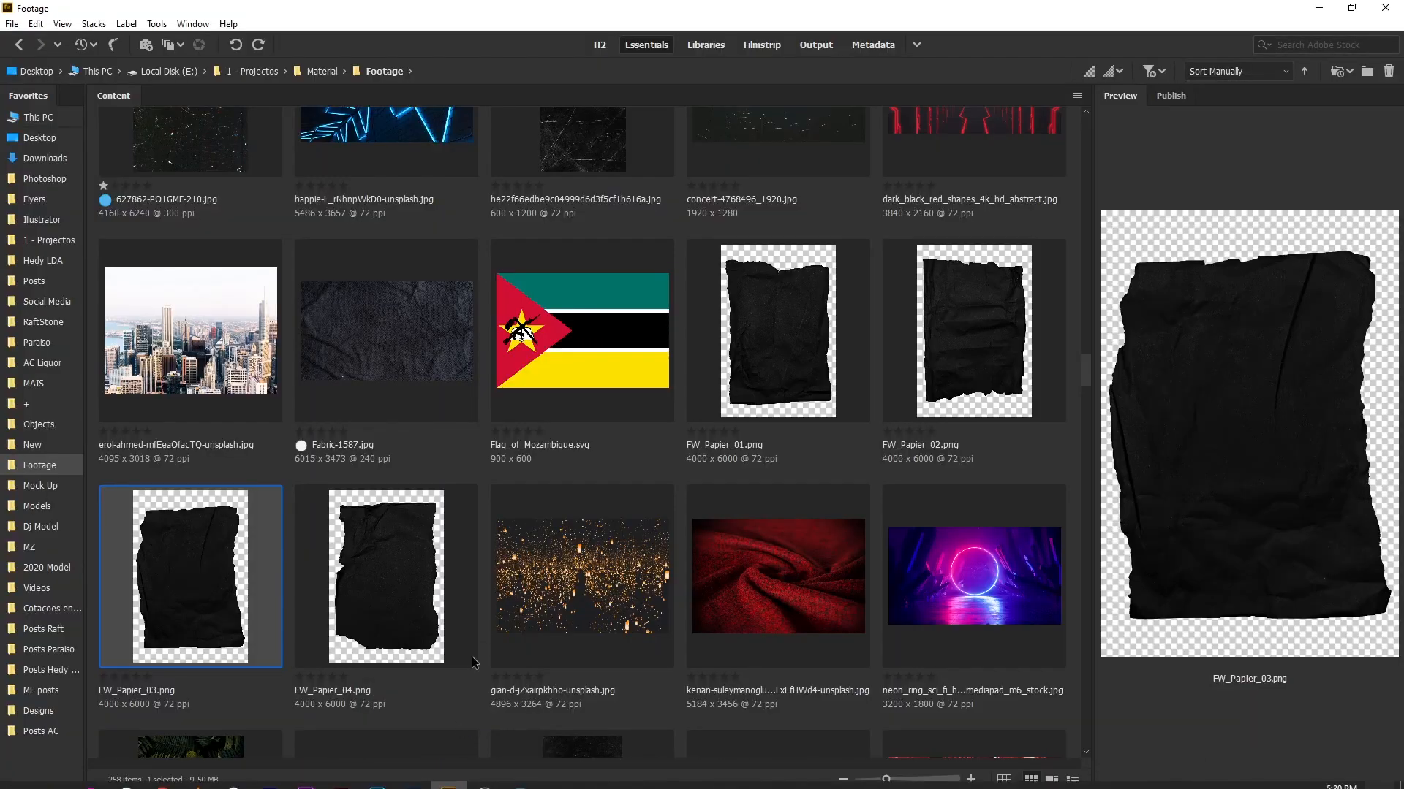
{"action": "scroll", "coordinate": [523, 548], "scroll_direction": "down", "scroll_amount": 10}
{"action": "scroll", "coordinate": [524, 550], "scroll_direction": "down", "scroll_amount": 15}
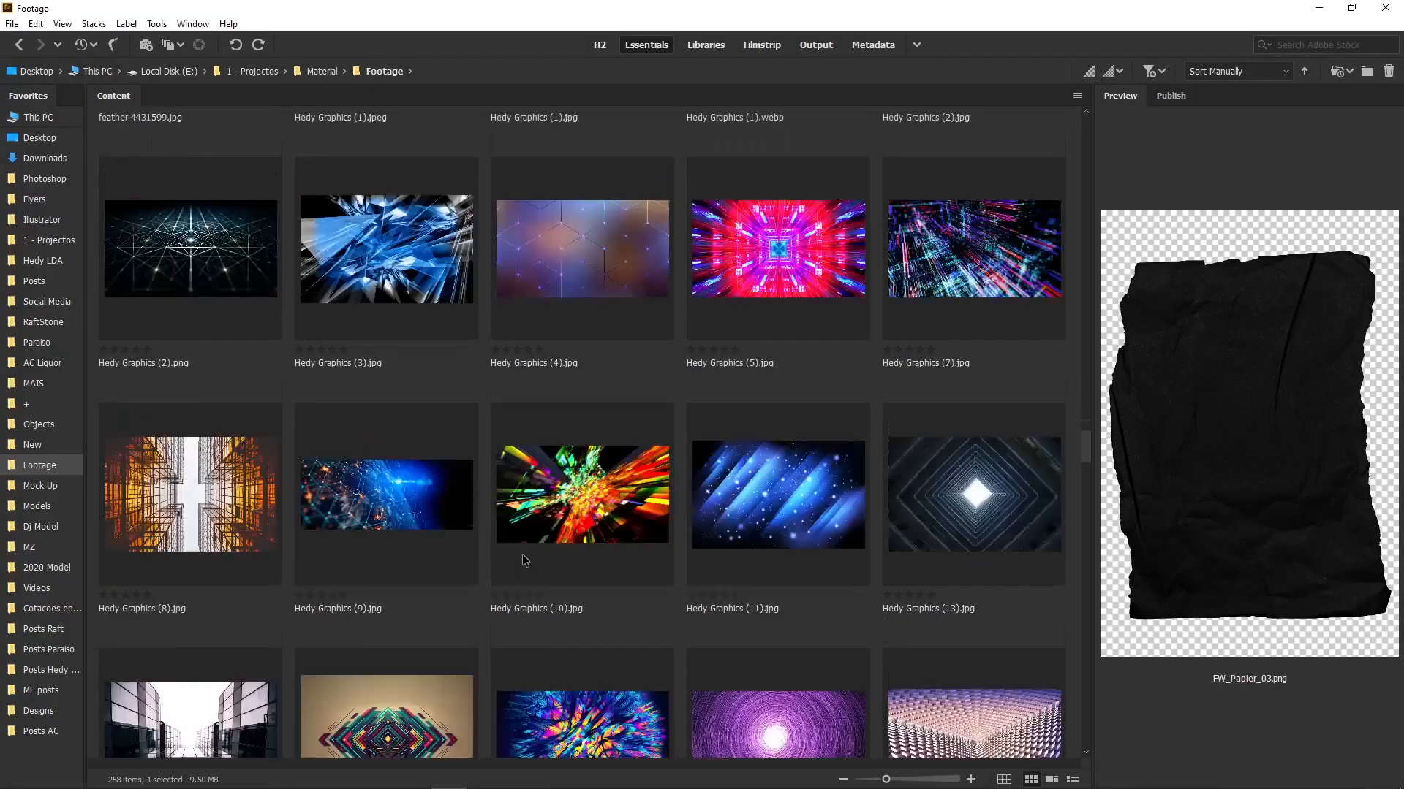
{"action": "scroll", "coordinate": [519, 570], "scroll_direction": "down", "scroll_amount": 12}
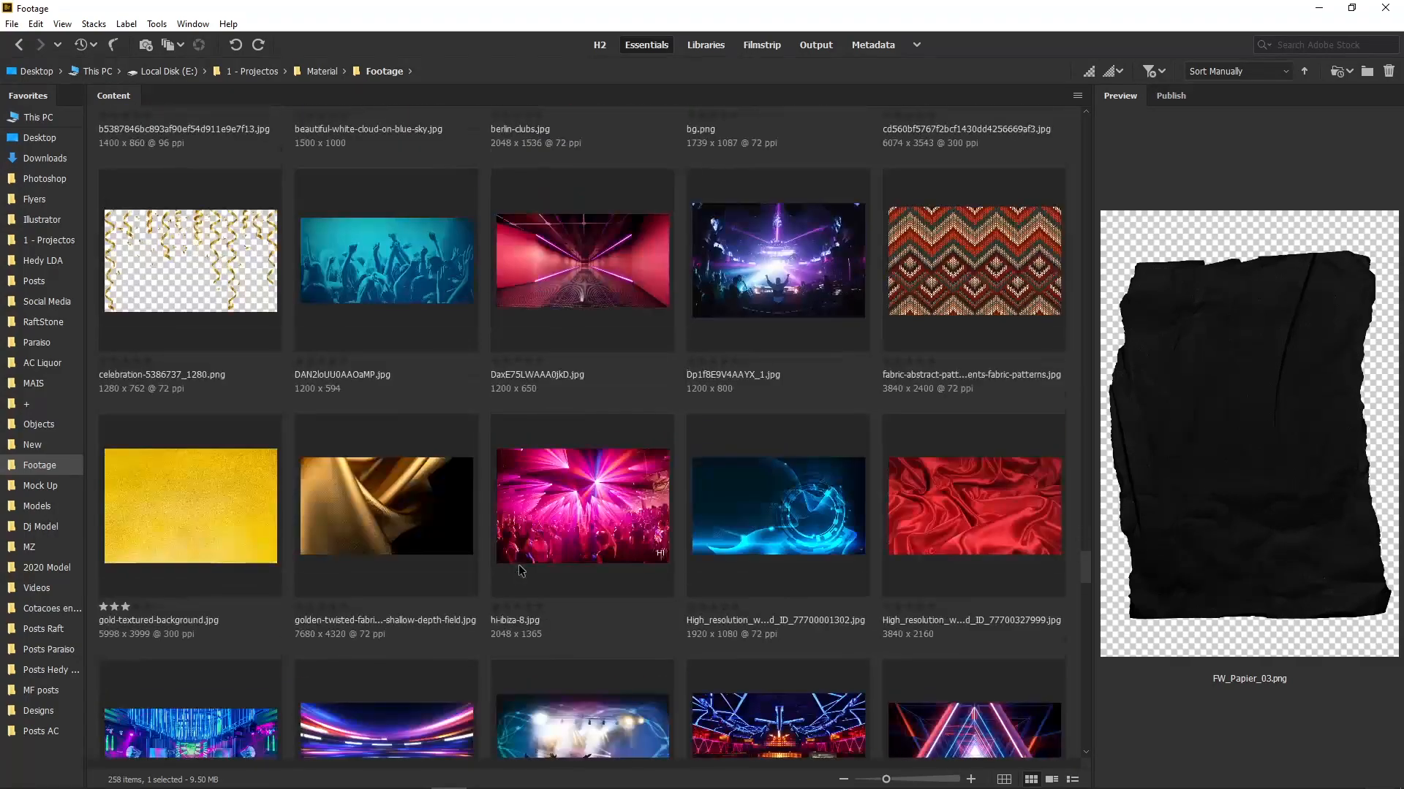
{"action": "scroll", "coordinate": [522, 570], "scroll_direction": "down", "scroll_amount": 3}
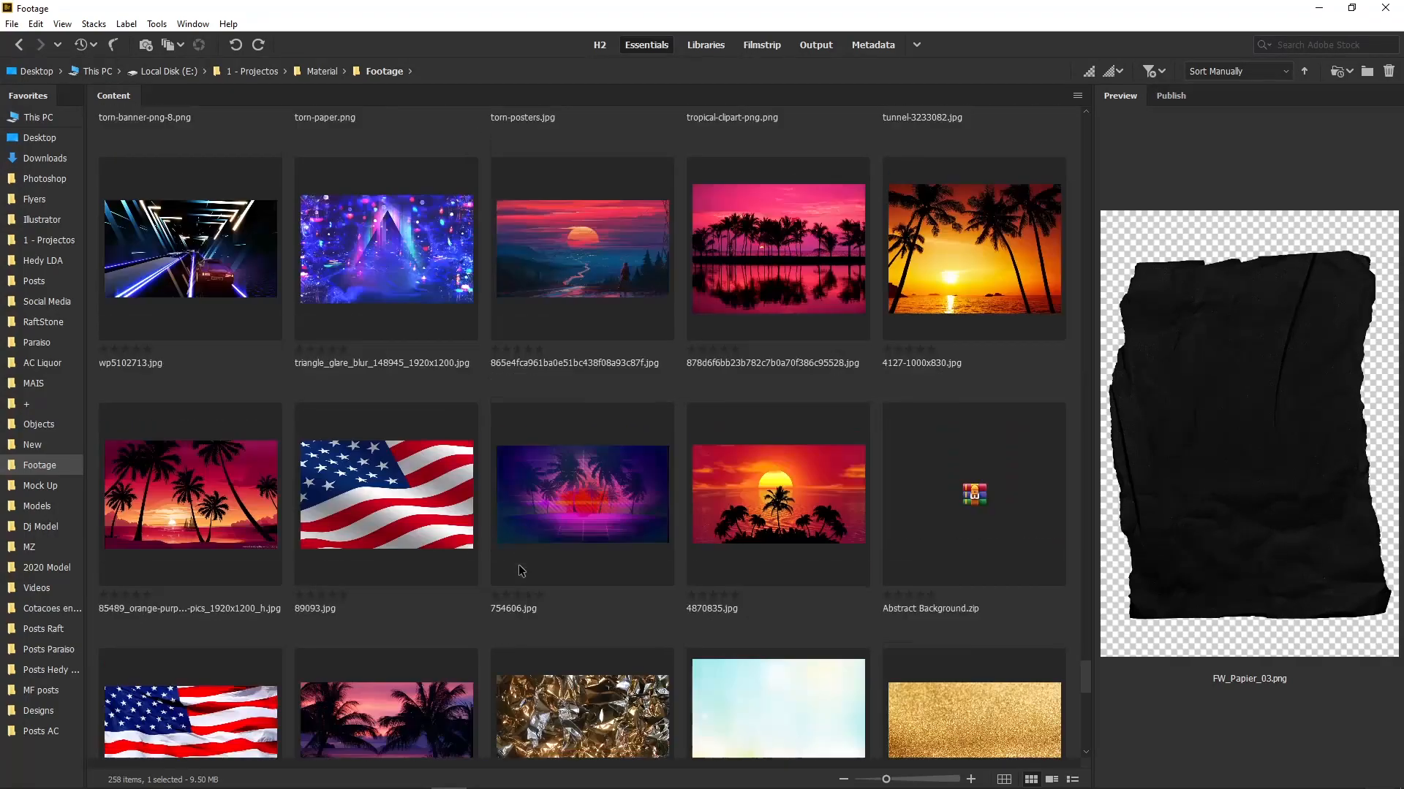
{"action": "left_click", "coordinate": [248, 680]}
{"action": "scroll", "coordinate": [241, 658], "scroll_direction": "down", "scroll_amount": 4}
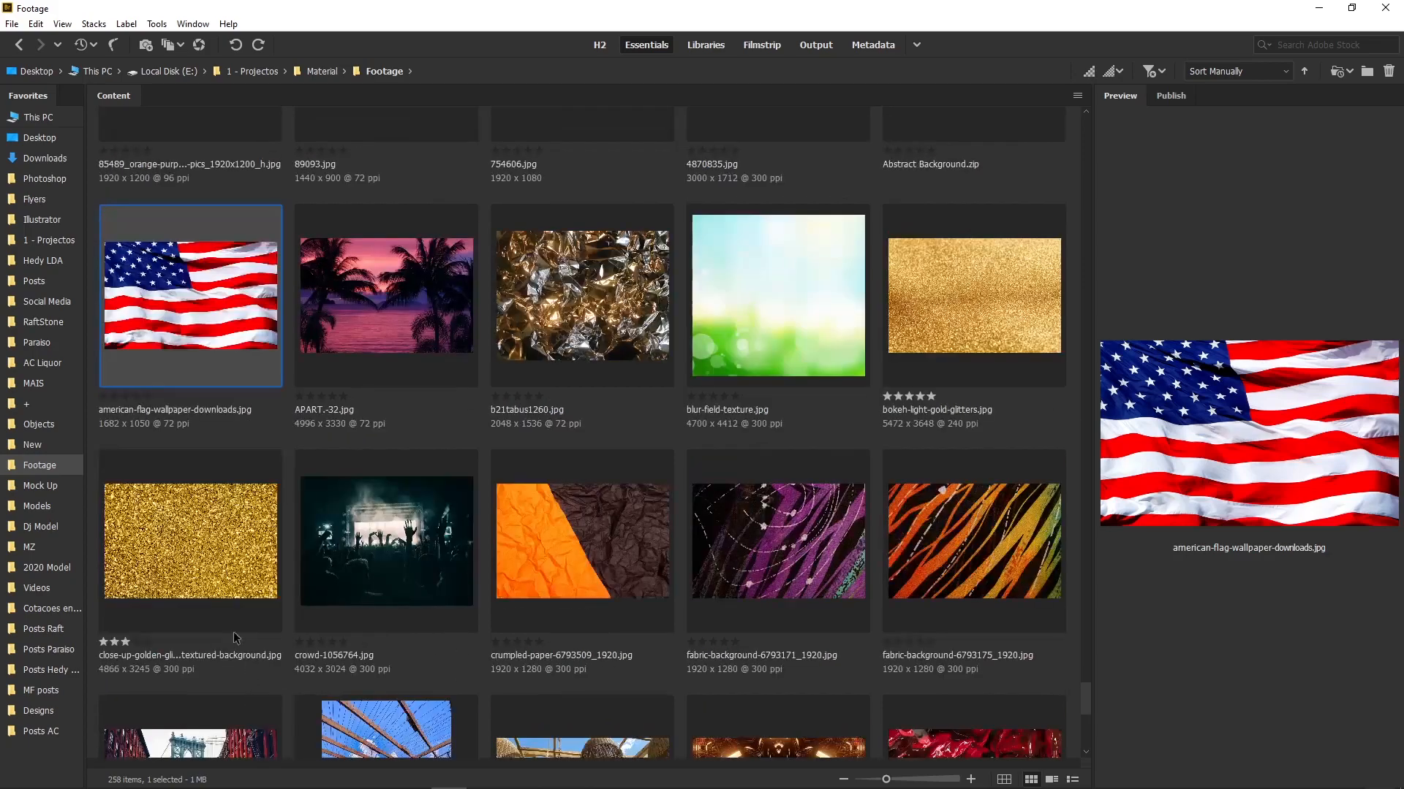
{"action": "left_click_drag", "start_coordinate": [214, 313], "coordinate": [534, 506]}
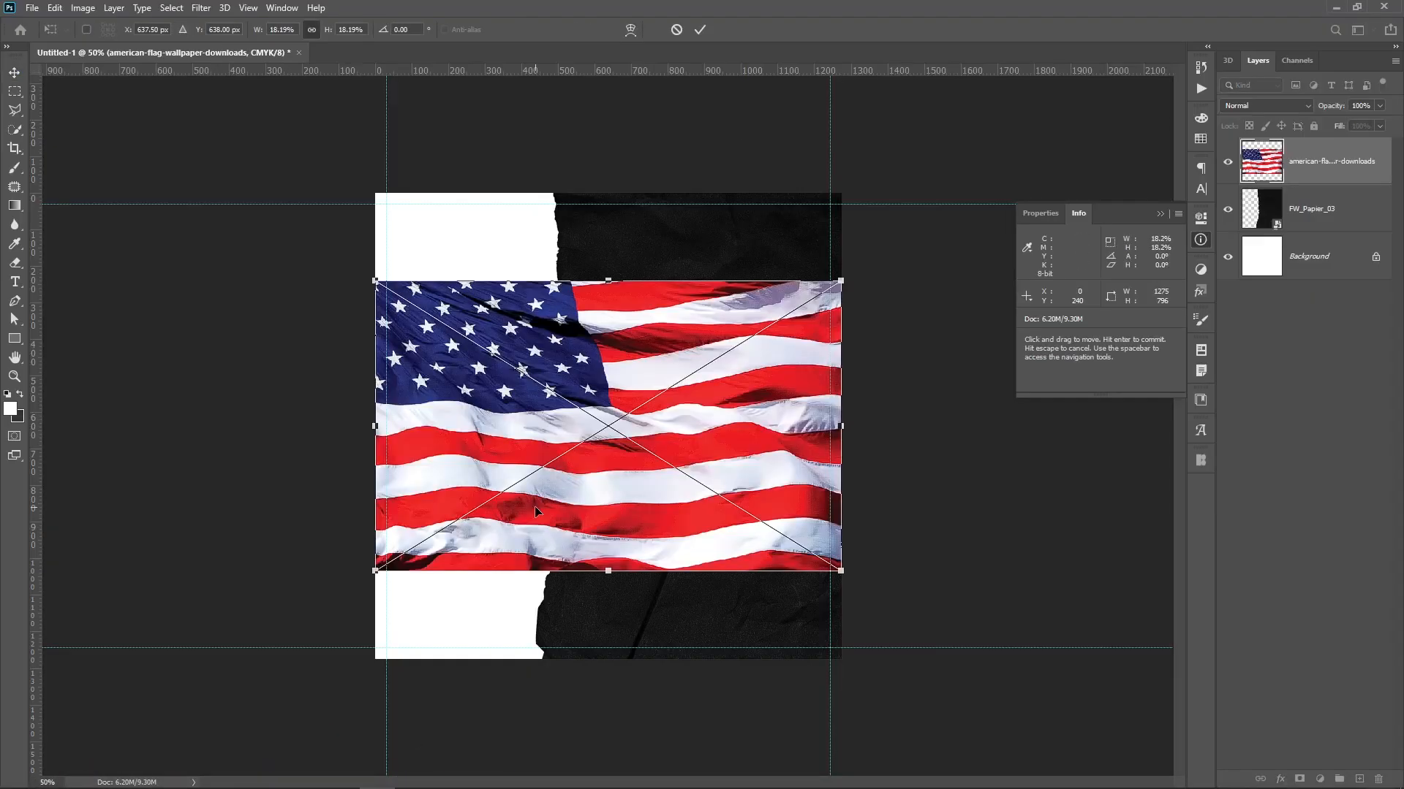
{"action": "key", "text": "Return"}
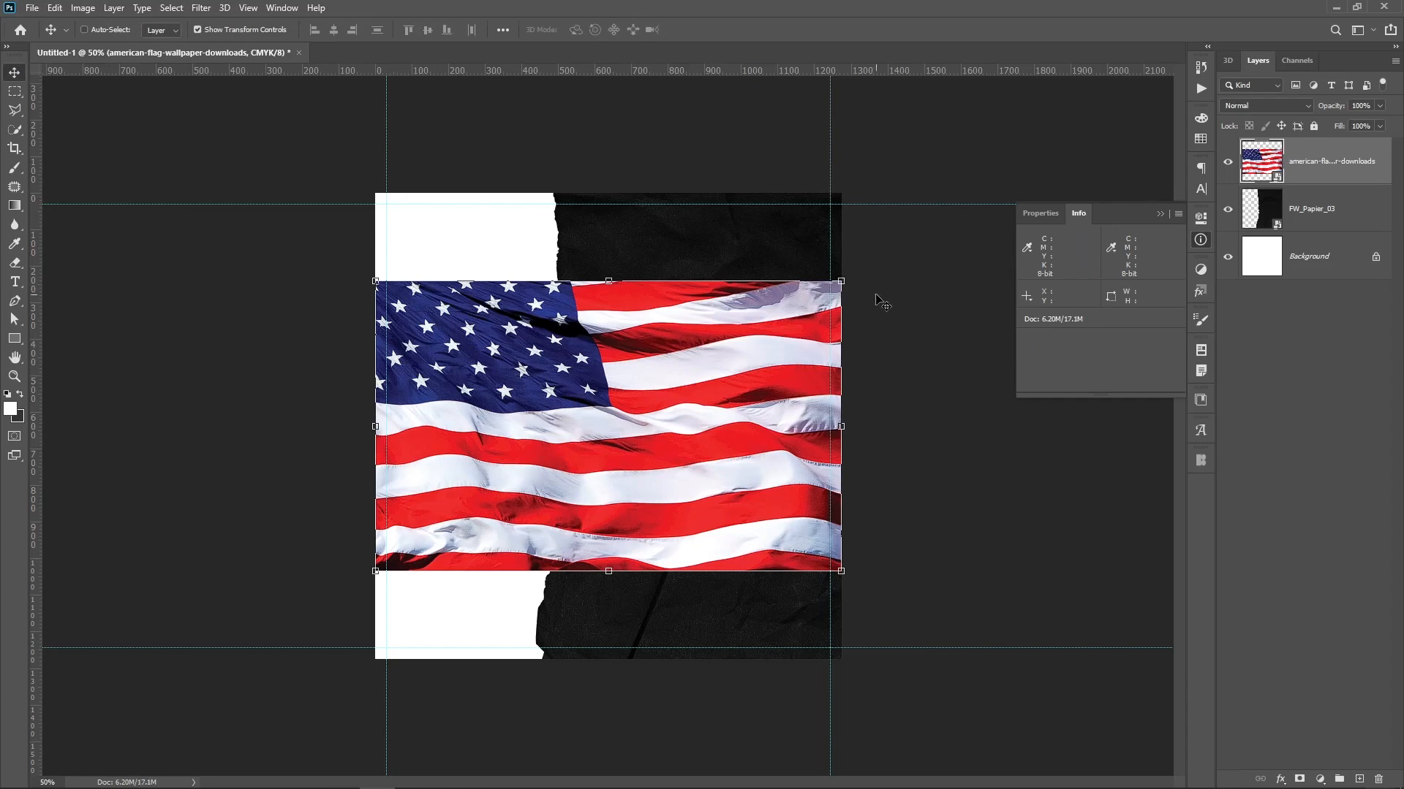
Switch to Bridge and place 1.png, the tattooed man in a hat, from the 2020 Model folder into the Photoshop document
{"action": "mouse_move", "coordinate": [520, 787]}
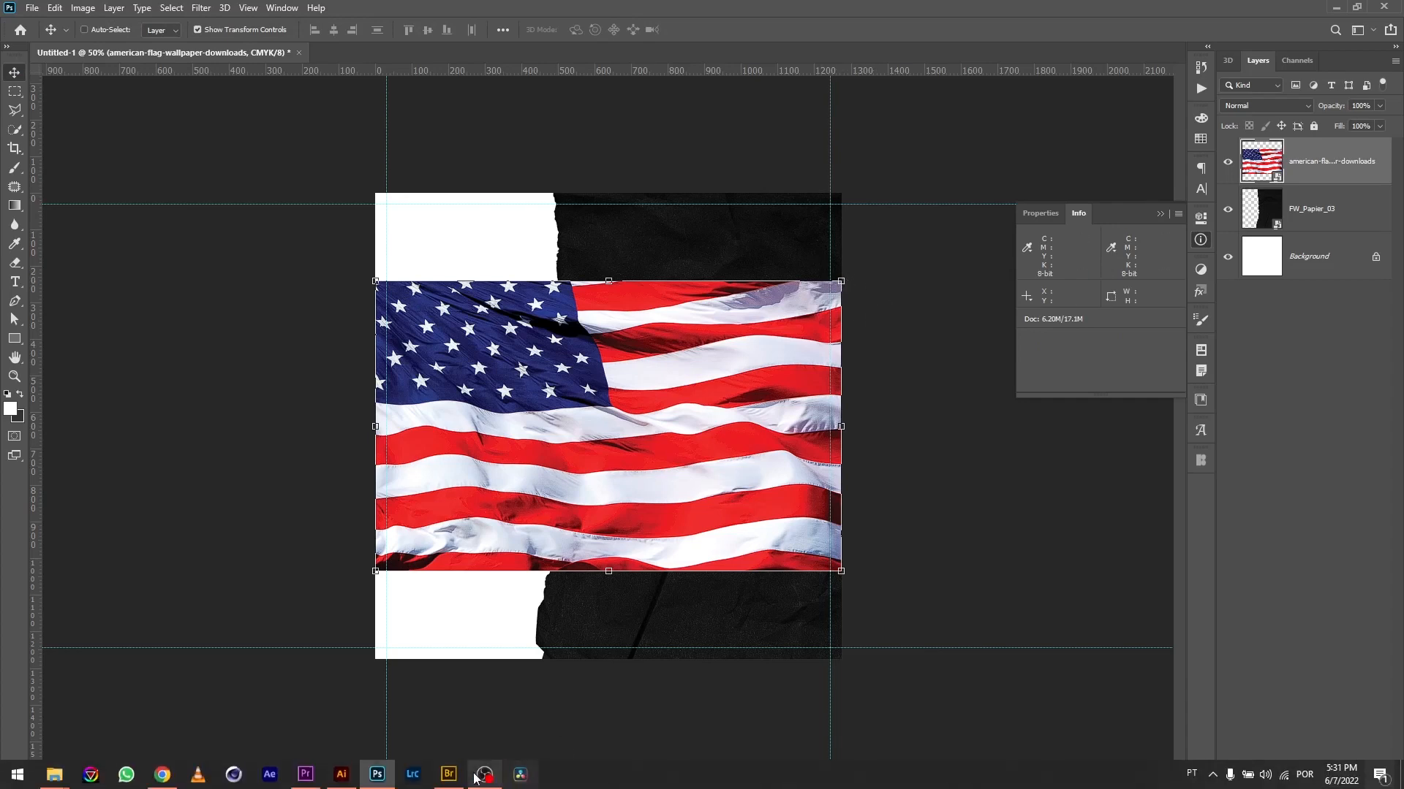
{"action": "left_click", "coordinate": [453, 780]}
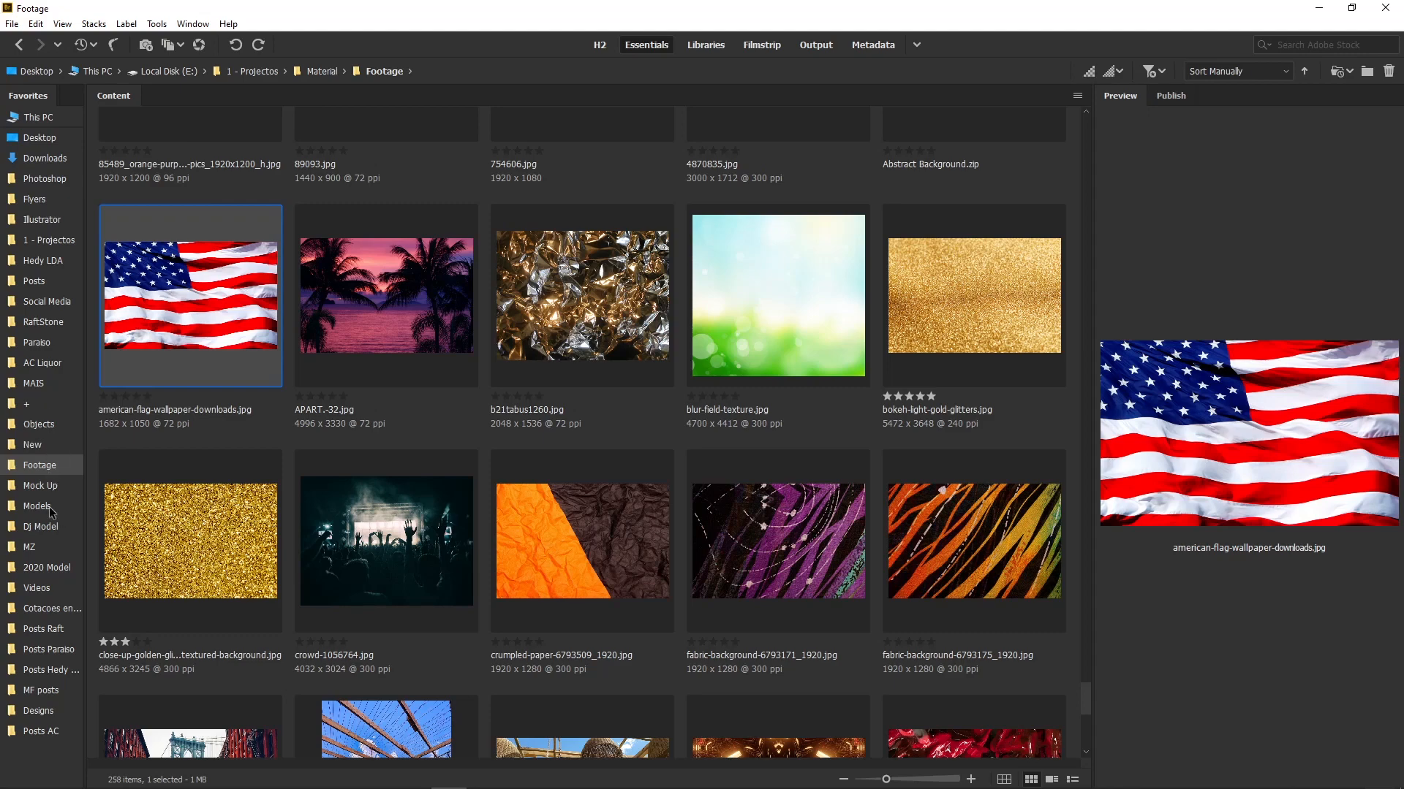
{"action": "left_click", "coordinate": [53, 532]}
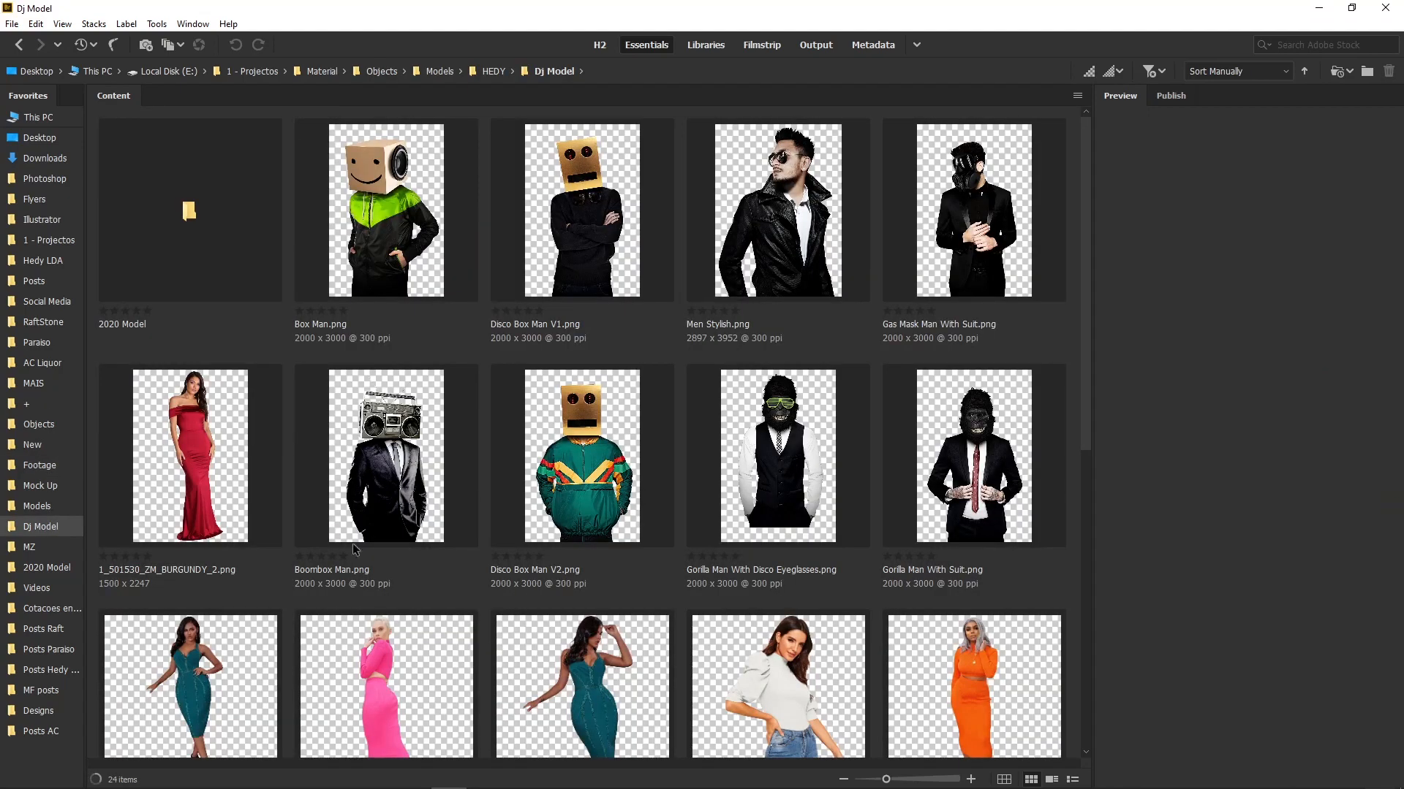
{"action": "scroll", "coordinate": [497, 588], "scroll_direction": "down", "scroll_amount": 5}
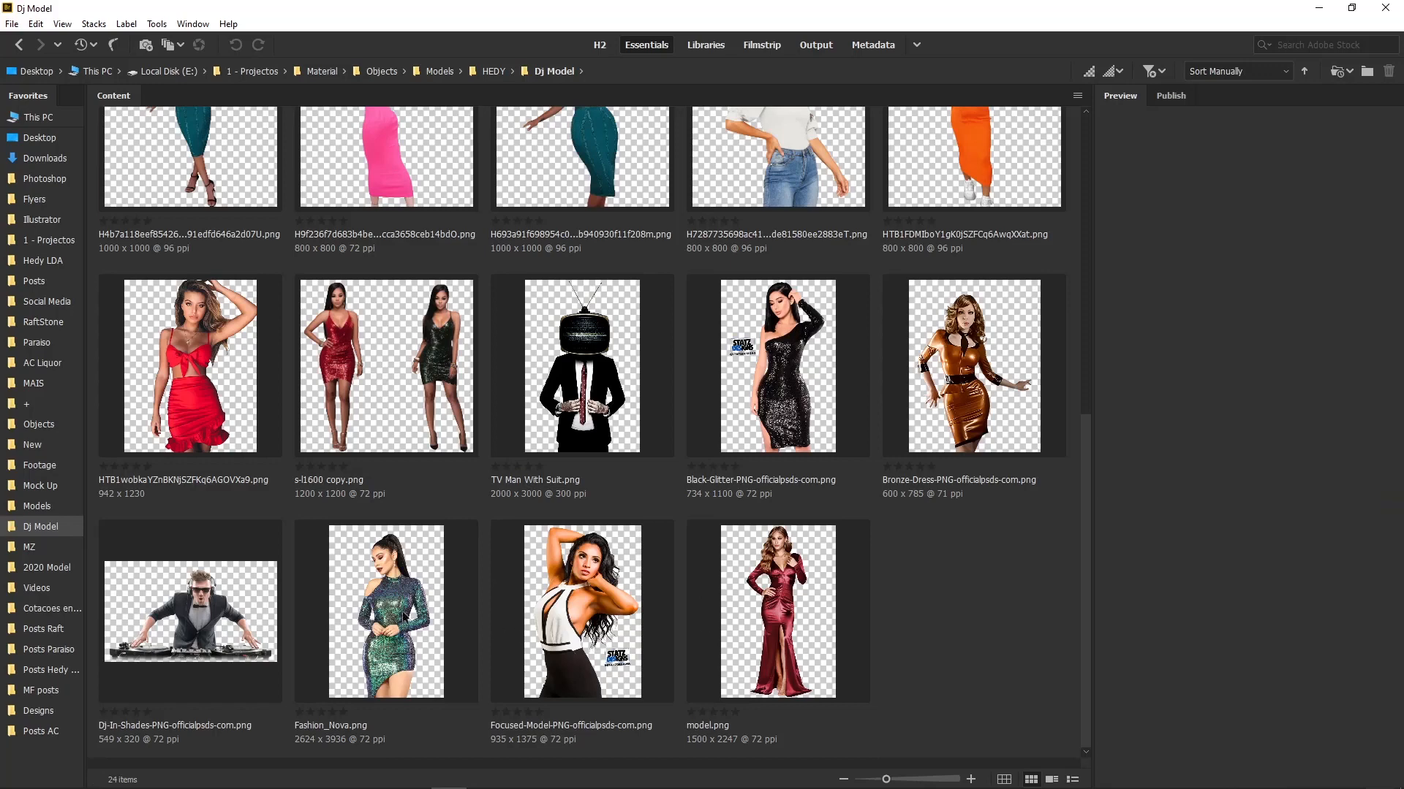
{"action": "scroll", "coordinate": [408, 504], "scroll_direction": "up", "scroll_amount": 4}
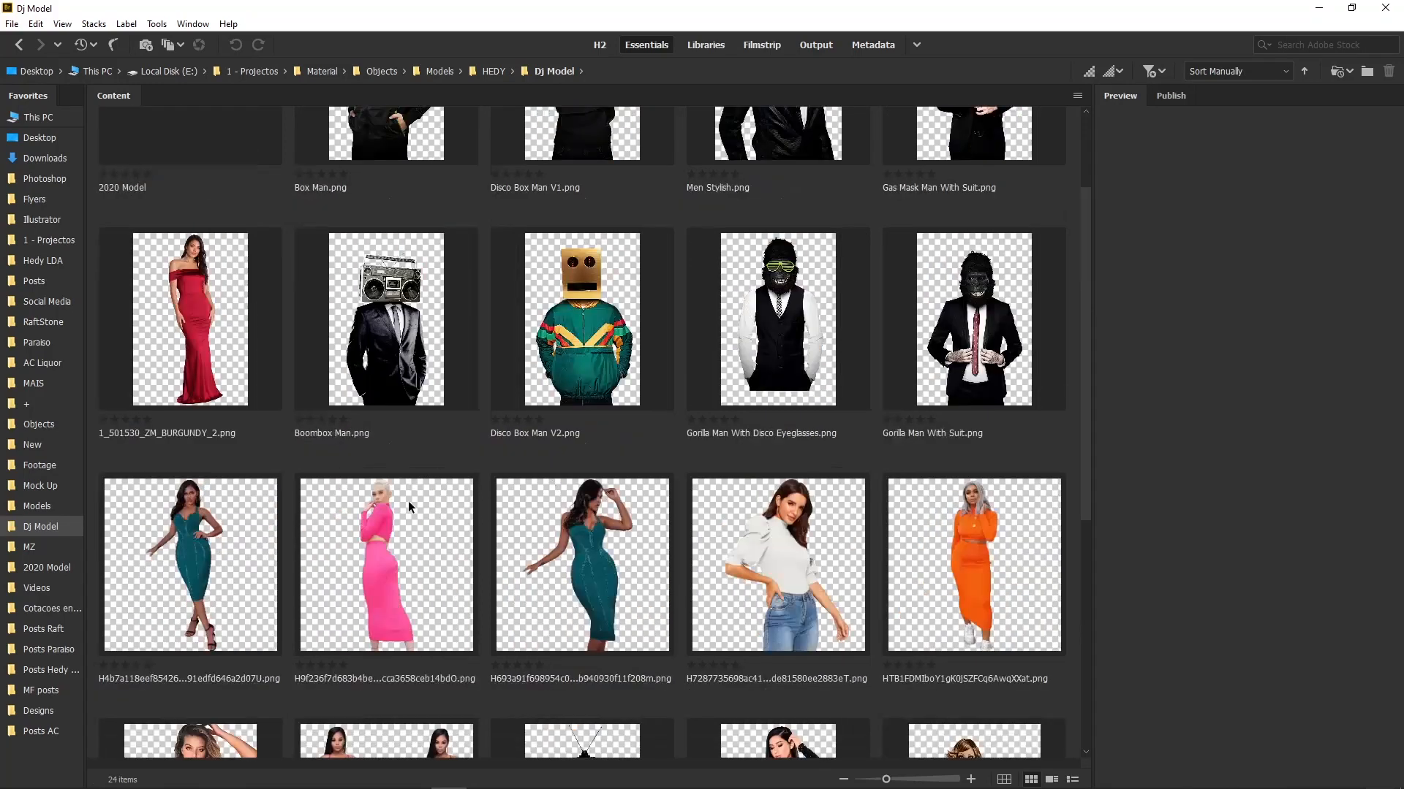
{"action": "scroll", "coordinate": [422, 519], "scroll_direction": "up", "scroll_amount": 1}
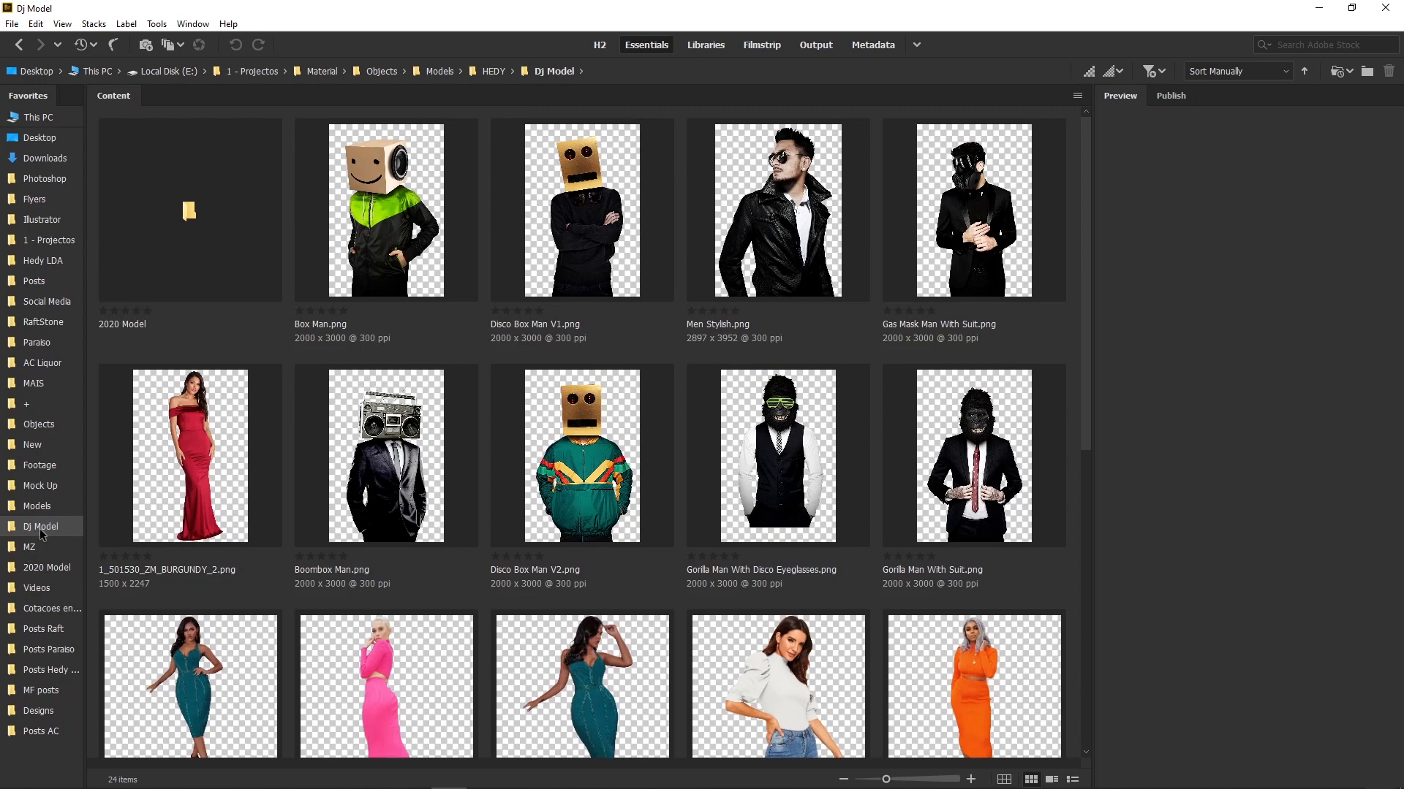
{"action": "left_click", "coordinate": [47, 568]}
{"action": "scroll", "coordinate": [686, 441], "scroll_direction": "down", "scroll_amount": 10}
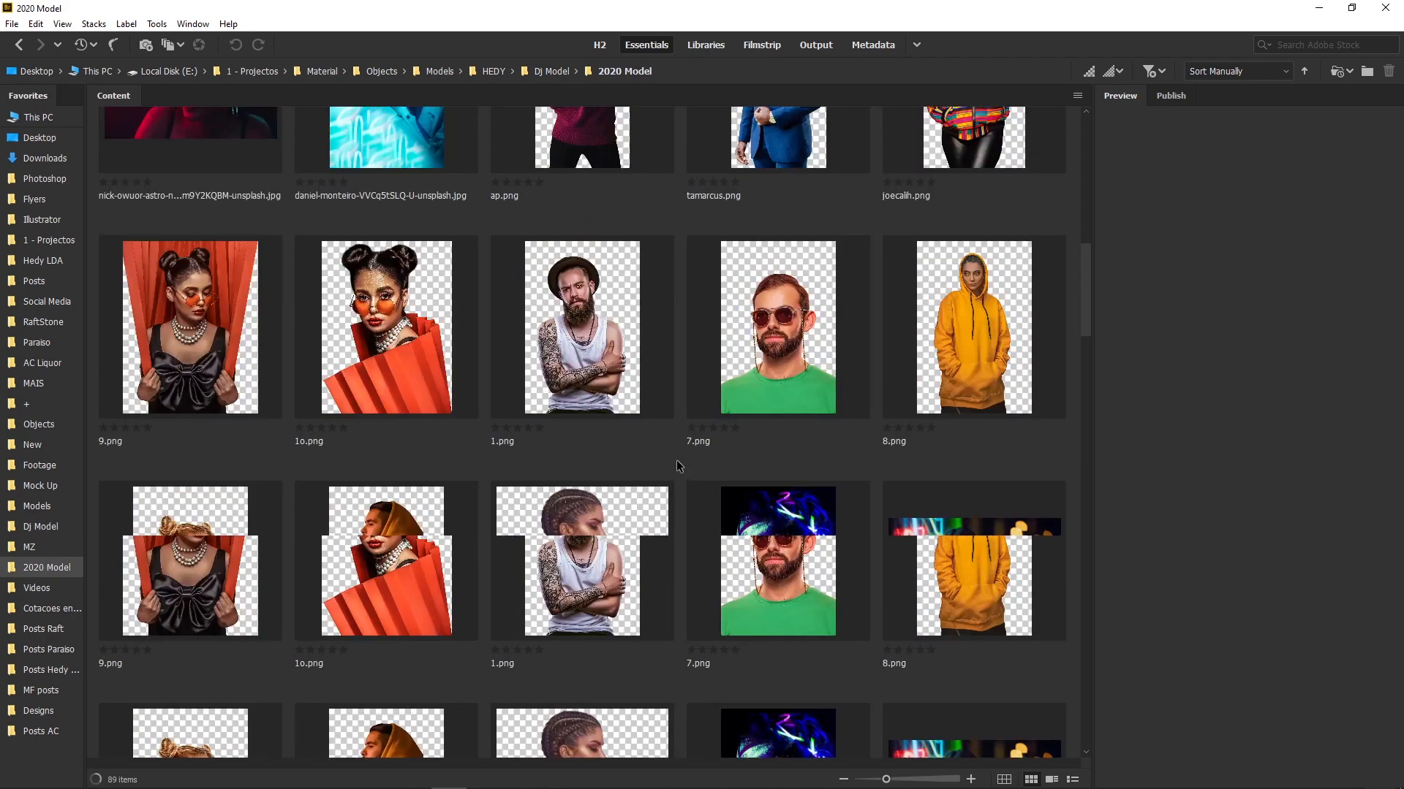
{"action": "scroll", "coordinate": [806, 516], "scroll_direction": "down", "scroll_amount": 3}
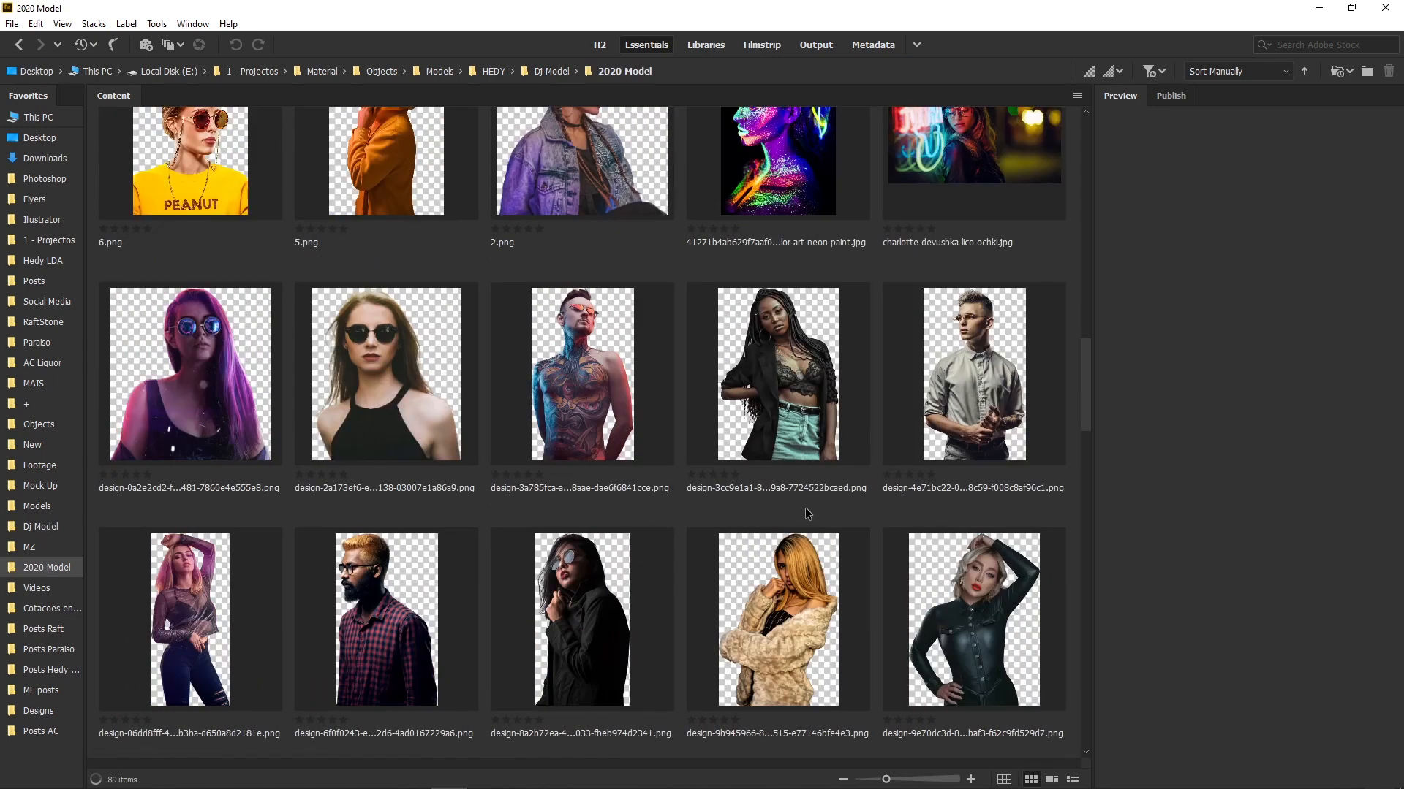
{"action": "scroll", "coordinate": [805, 507], "scroll_direction": "up", "scroll_amount": 3}
{"action": "scroll", "coordinate": [805, 427], "scroll_direction": "up", "scroll_amount": 3}
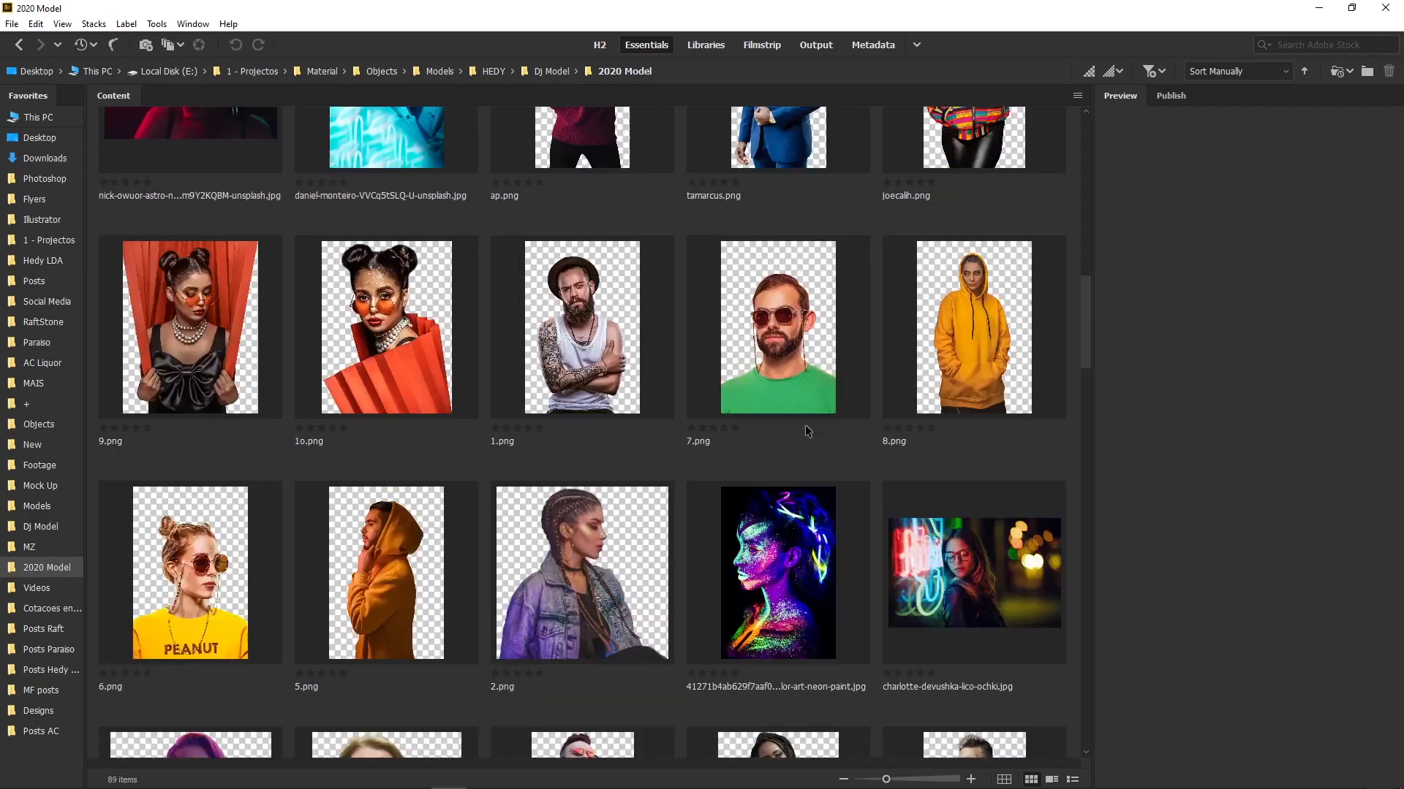
{"action": "left_click_drag", "start_coordinate": [574, 289], "coordinate": [556, 504]}
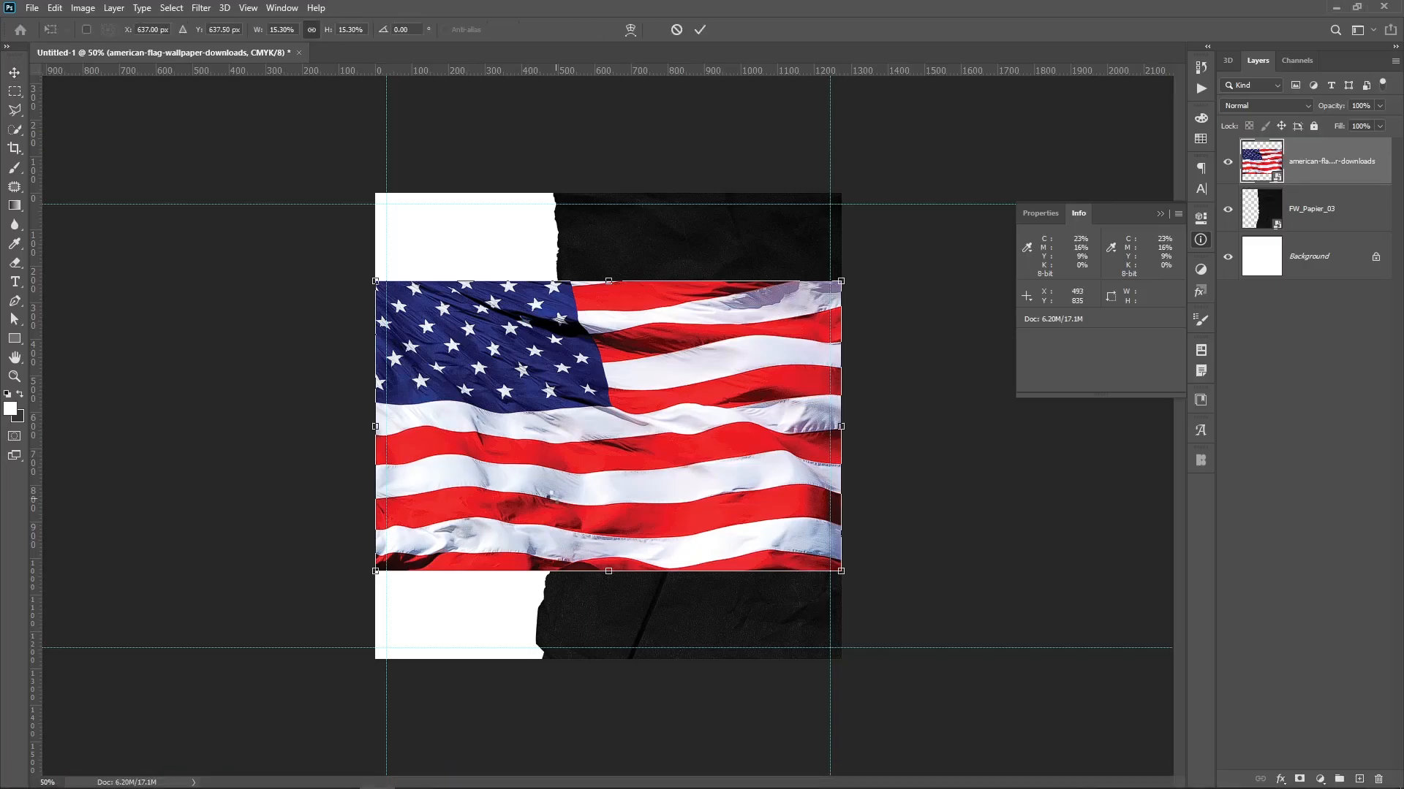
{"action": "key", "text": "Return"}
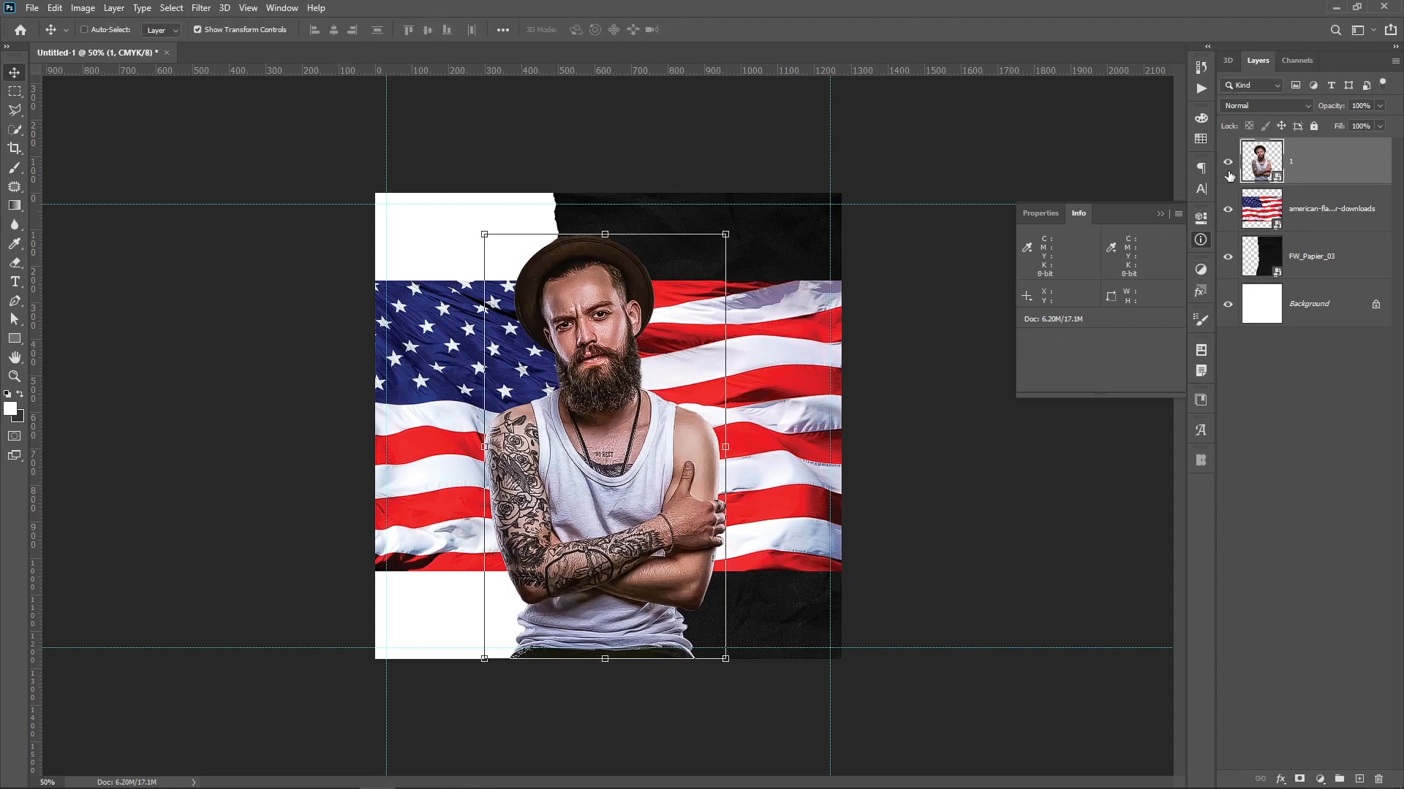
Hide the man's layer and select the FW_Papier_03 layer
{"action": "left_click", "coordinate": [1228, 164]}
{"action": "left_click", "coordinate": [1324, 212]}
{"action": "left_click", "coordinate": [1331, 265]}
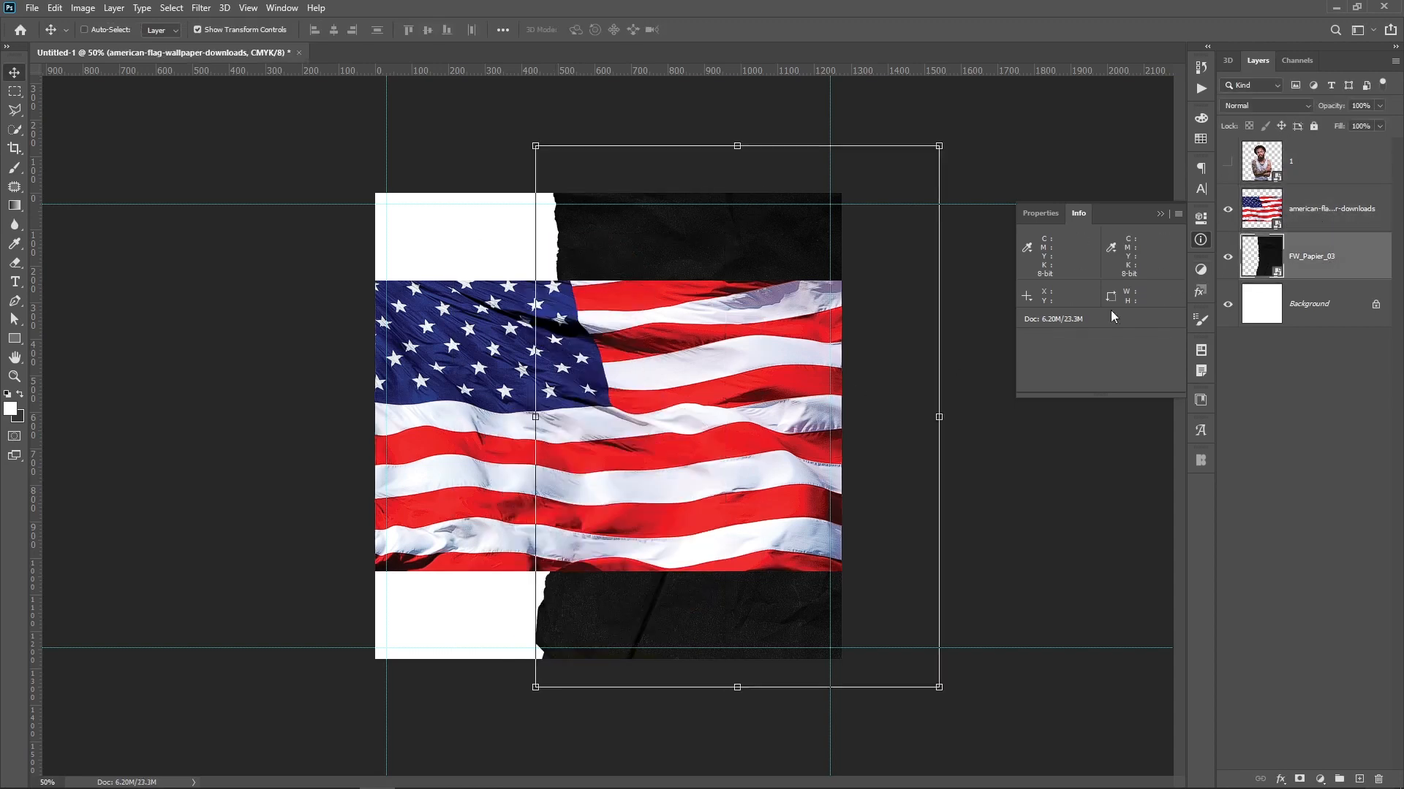
Shift the black paper further right, and rotate the flag 90° clockwise so it sits full height against the canvas's right edge
{"action": "left_click_drag", "start_coordinate": [899, 375], "coordinate": [945, 361]}
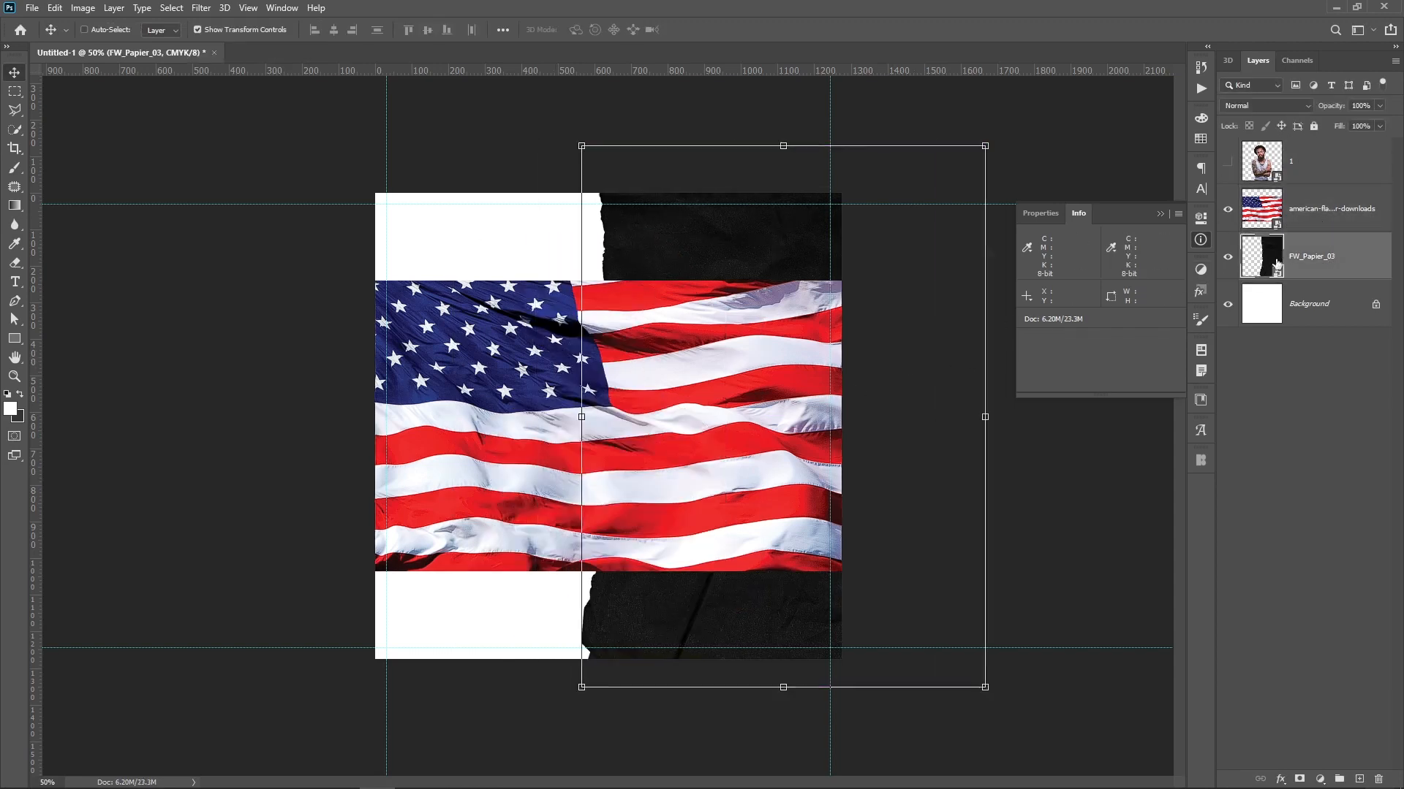
{"action": "left_click", "coordinate": [1348, 220]}
{"action": "key", "text": "ctrl+t"}
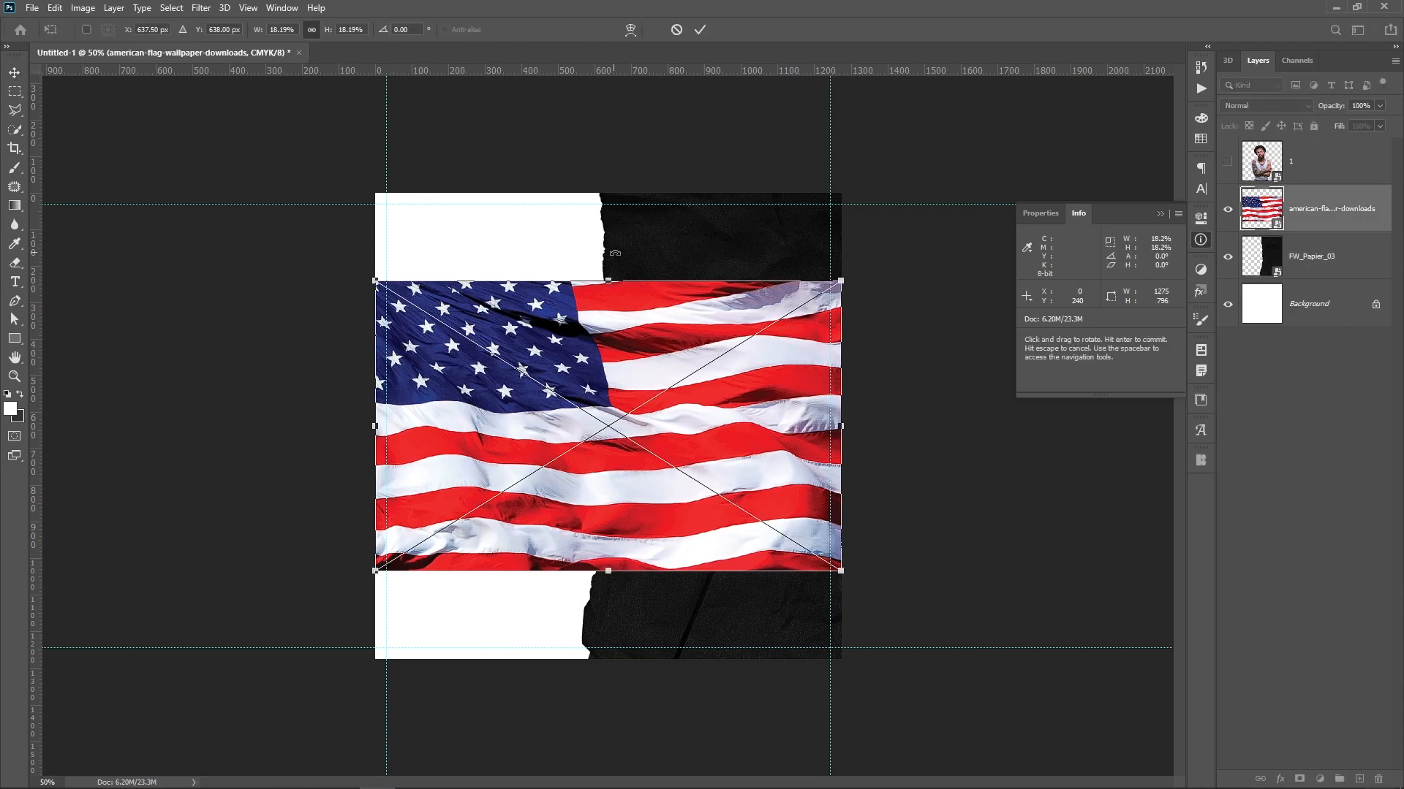
{"action": "left_click_drag", "start_coordinate": [615, 253], "coordinate": [846, 407]}
{"action": "left_click_drag", "start_coordinate": [752, 419], "coordinate": [793, 402]}
{"action": "key", "text": "Return"}
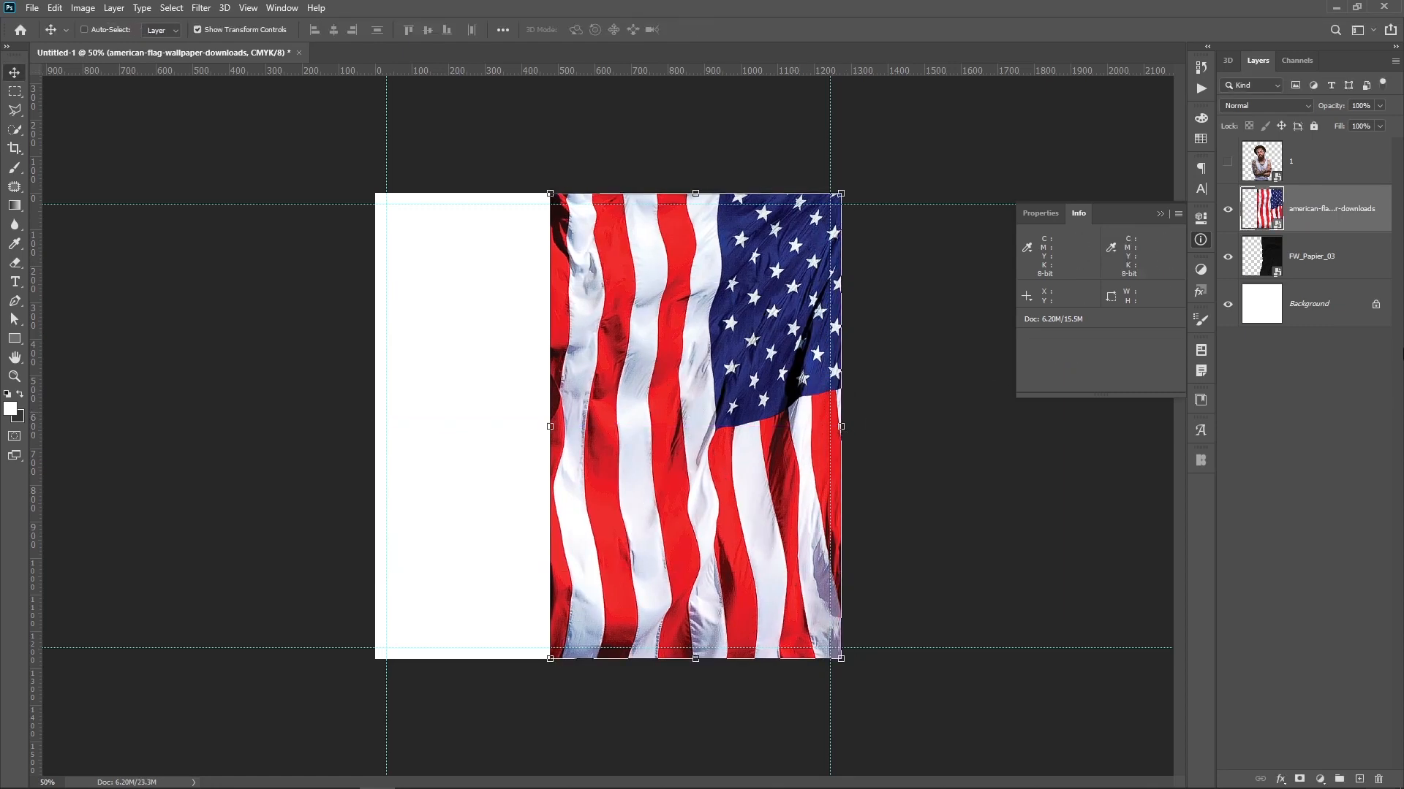
Clip the flag to the FW_Papier_03 torn paper layer with a clipping mask
{"action": "right_click", "coordinate": [1319, 217]}
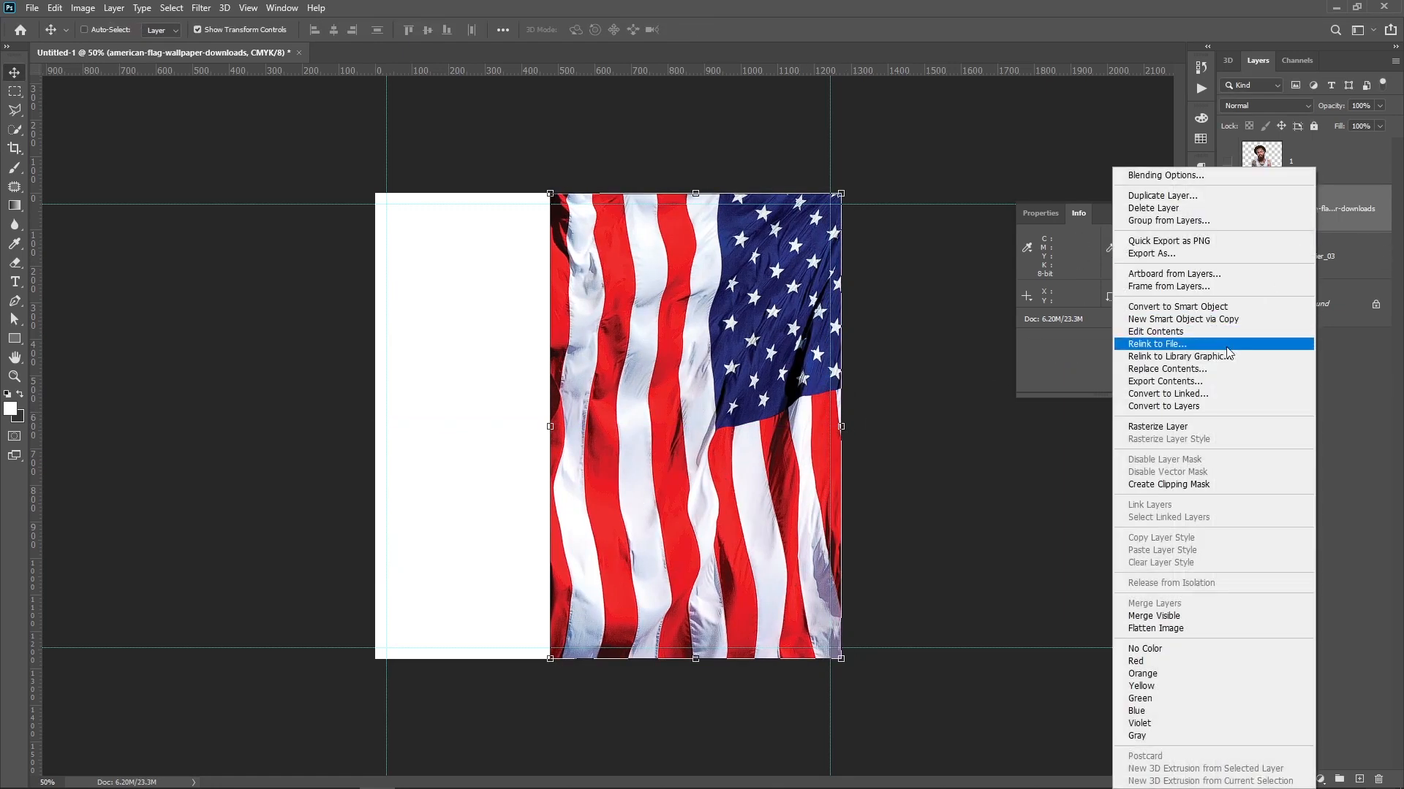
{"action": "left_click", "coordinate": [1174, 487]}
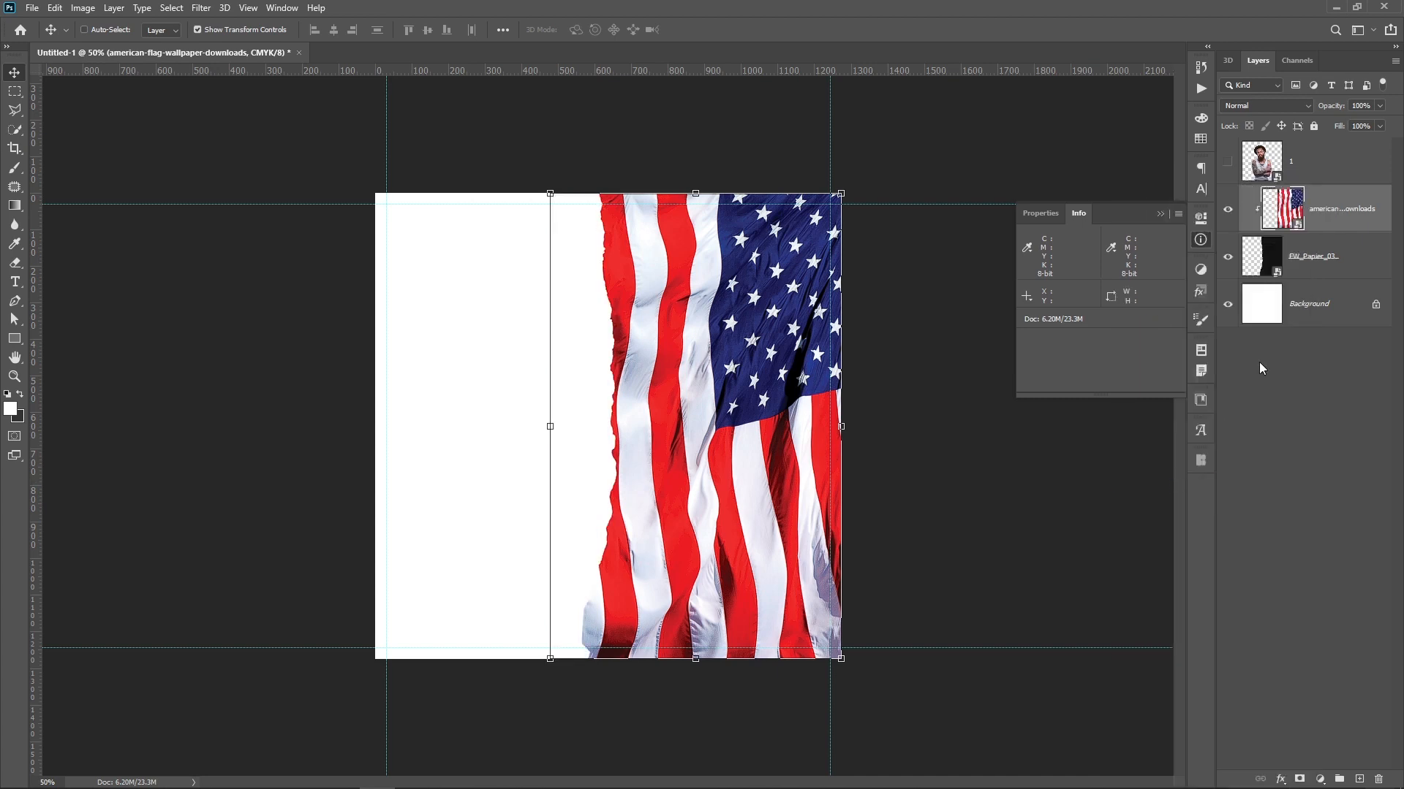
{"action": "left_click", "coordinate": [1338, 257]}
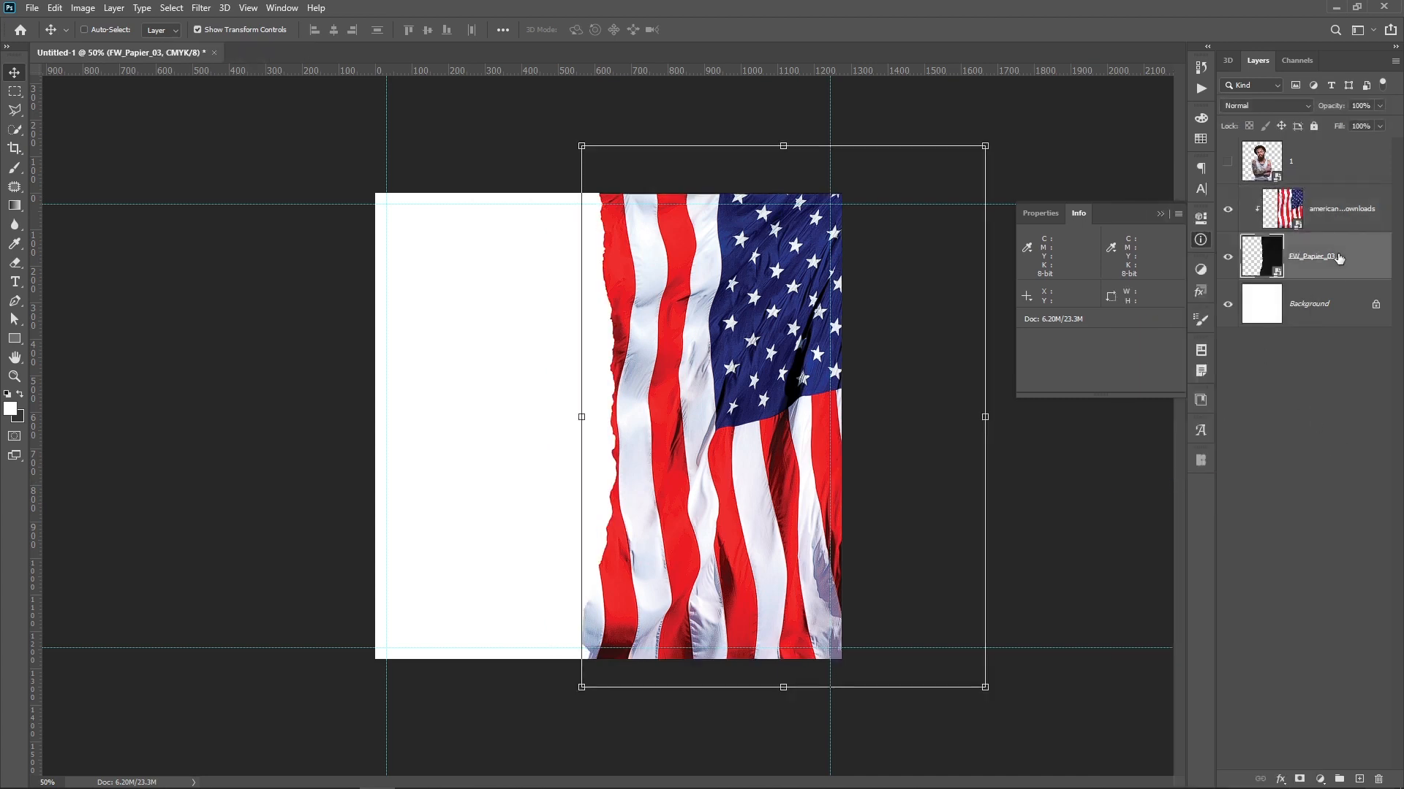
Show the man's layer again and move him over the flag, flush with the canvas's right and bottom edges
{"action": "left_click", "coordinate": [1248, 175]}
{"action": "left_click", "coordinate": [1229, 164]}
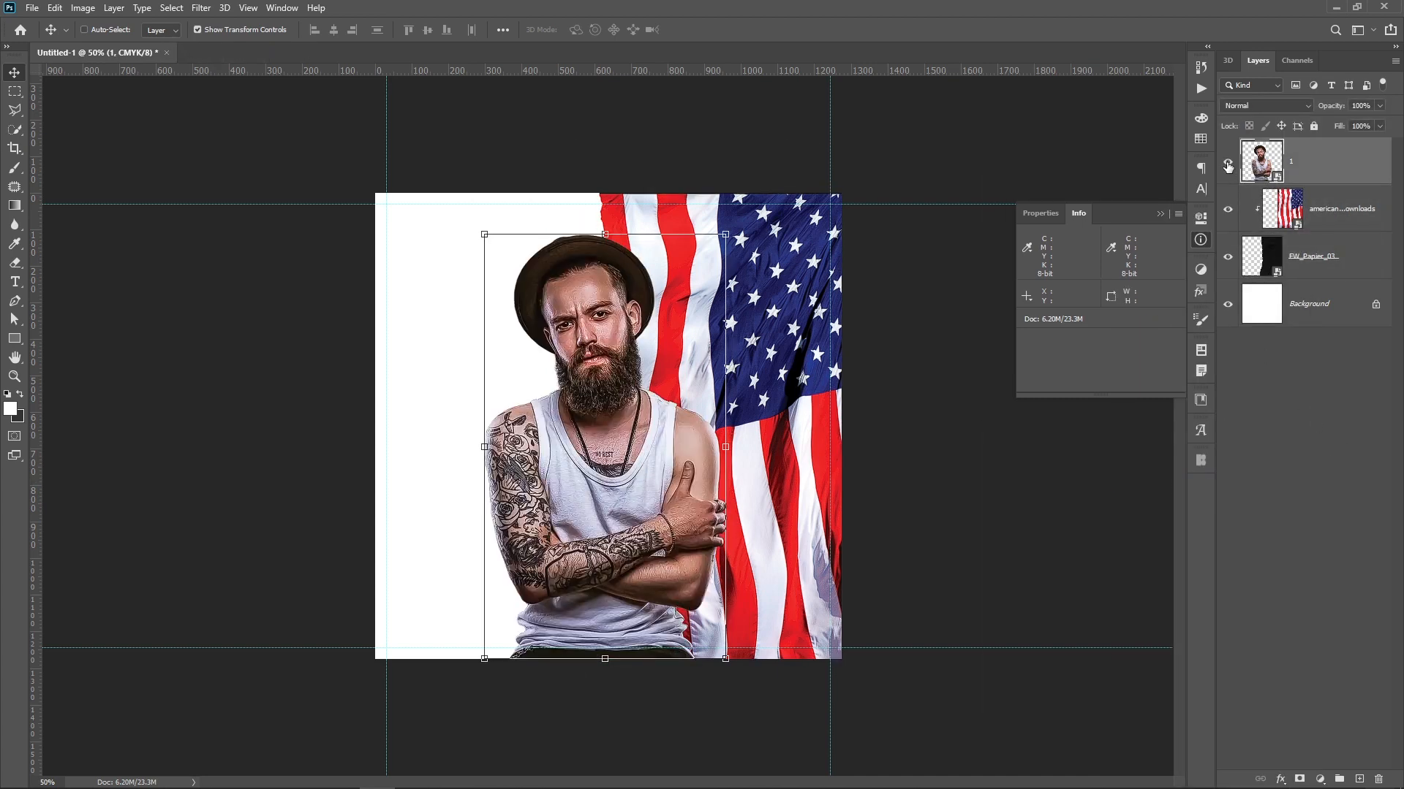
{"action": "left_click_drag", "start_coordinate": [596, 380], "coordinate": [704, 385]}
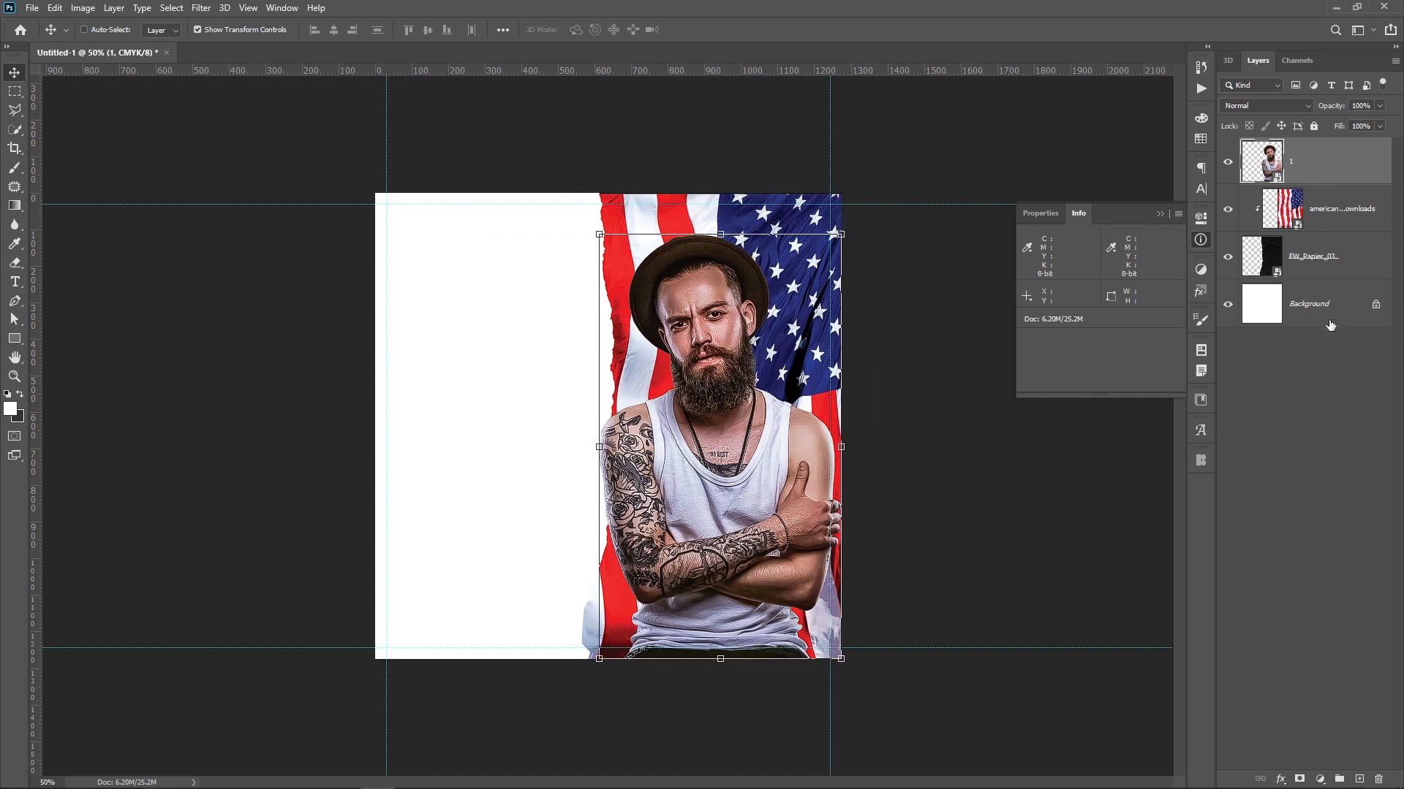
{"action": "left_click", "coordinate": [1319, 382]}
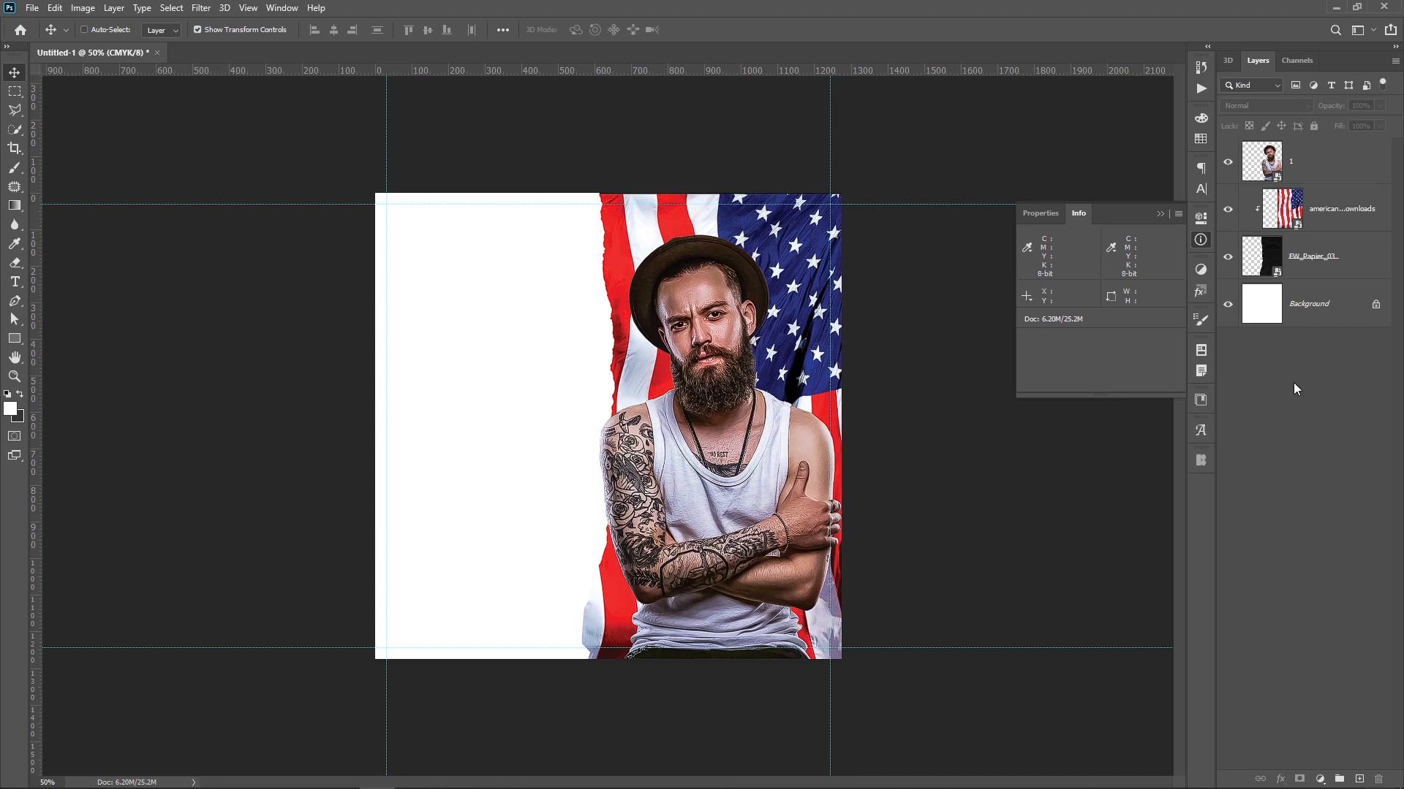
Duplicate the FW_Papier_03 layer and shift the lower copy slightly left so a black torn edge shows beside the flag
{"action": "left_click", "coordinate": [1296, 264]}
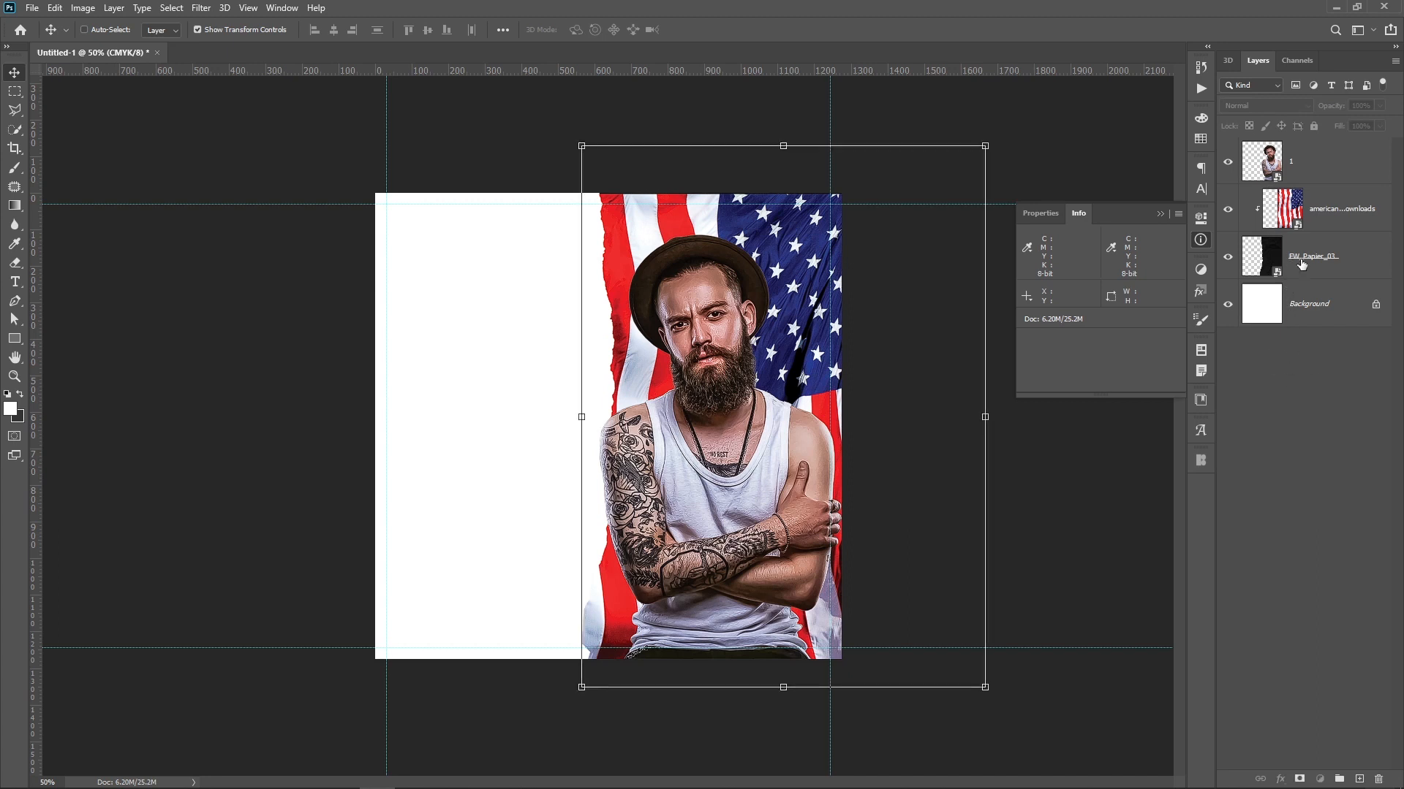
{"action": "key", "text": "ctrl+j"}
{"action": "left_click", "coordinate": [1319, 304]}
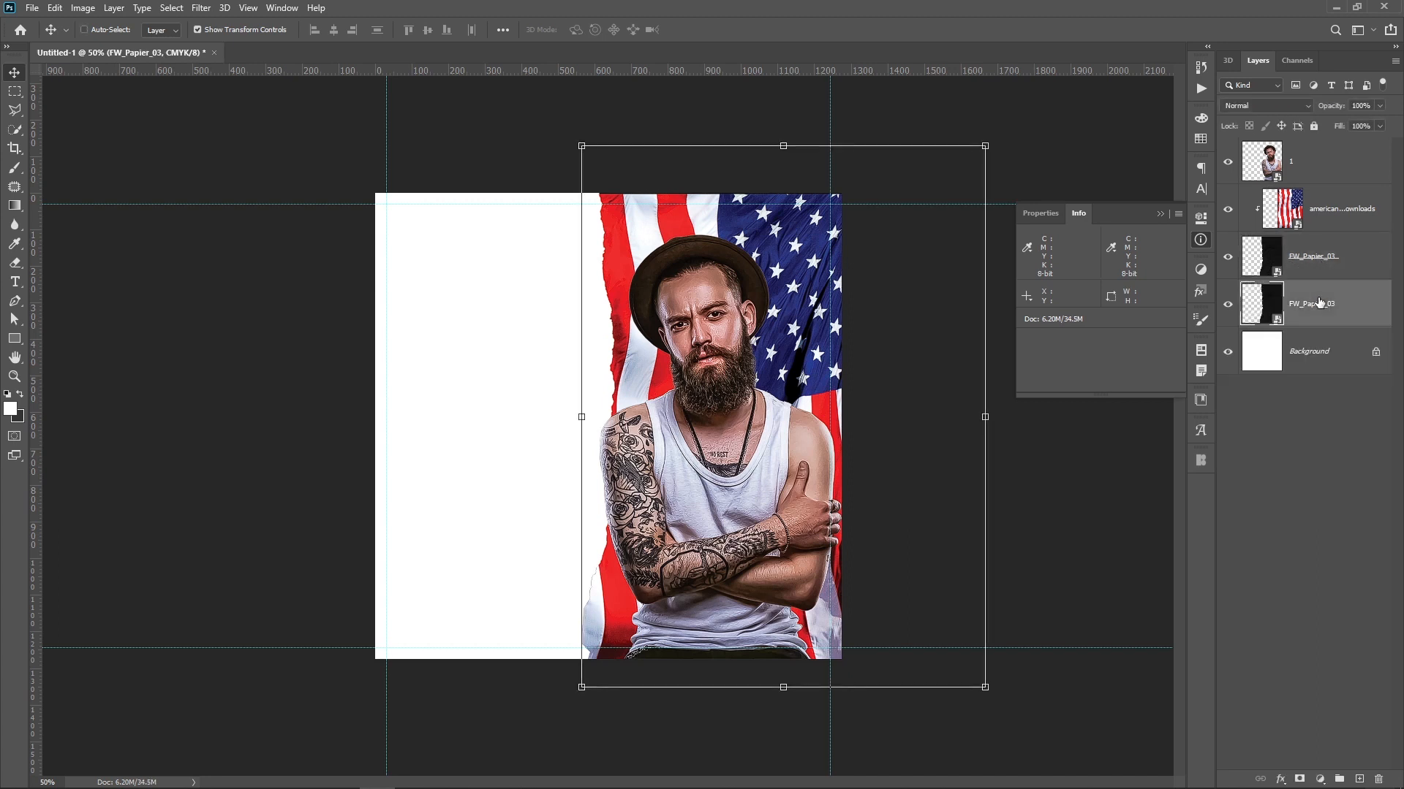
{"action": "left_click_drag", "start_coordinate": [896, 349], "coordinate": [884, 345]}
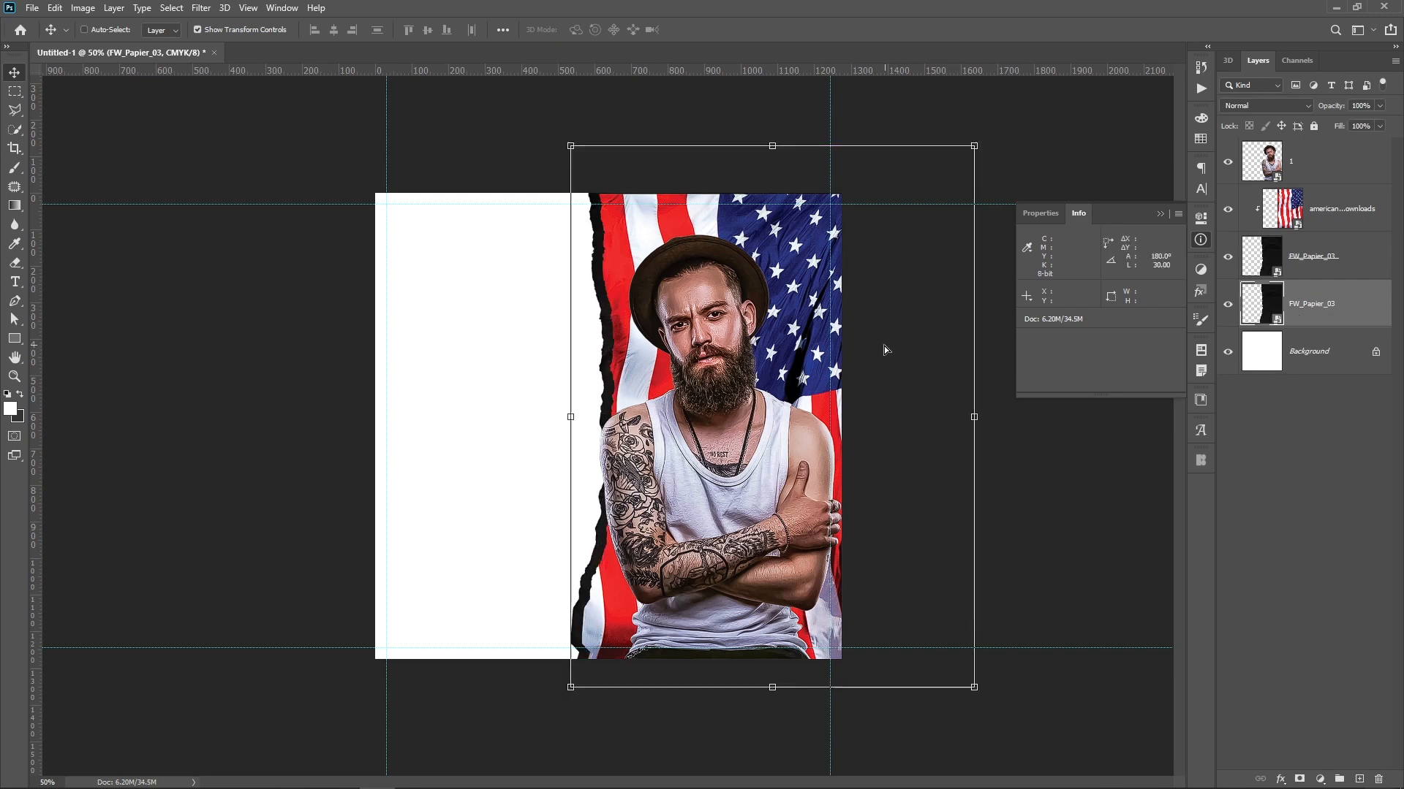
Give the lower paper copy a Color Overlay in the navy blue sampled from the flag (232662)
{"action": "right_click", "coordinate": [1320, 306]}
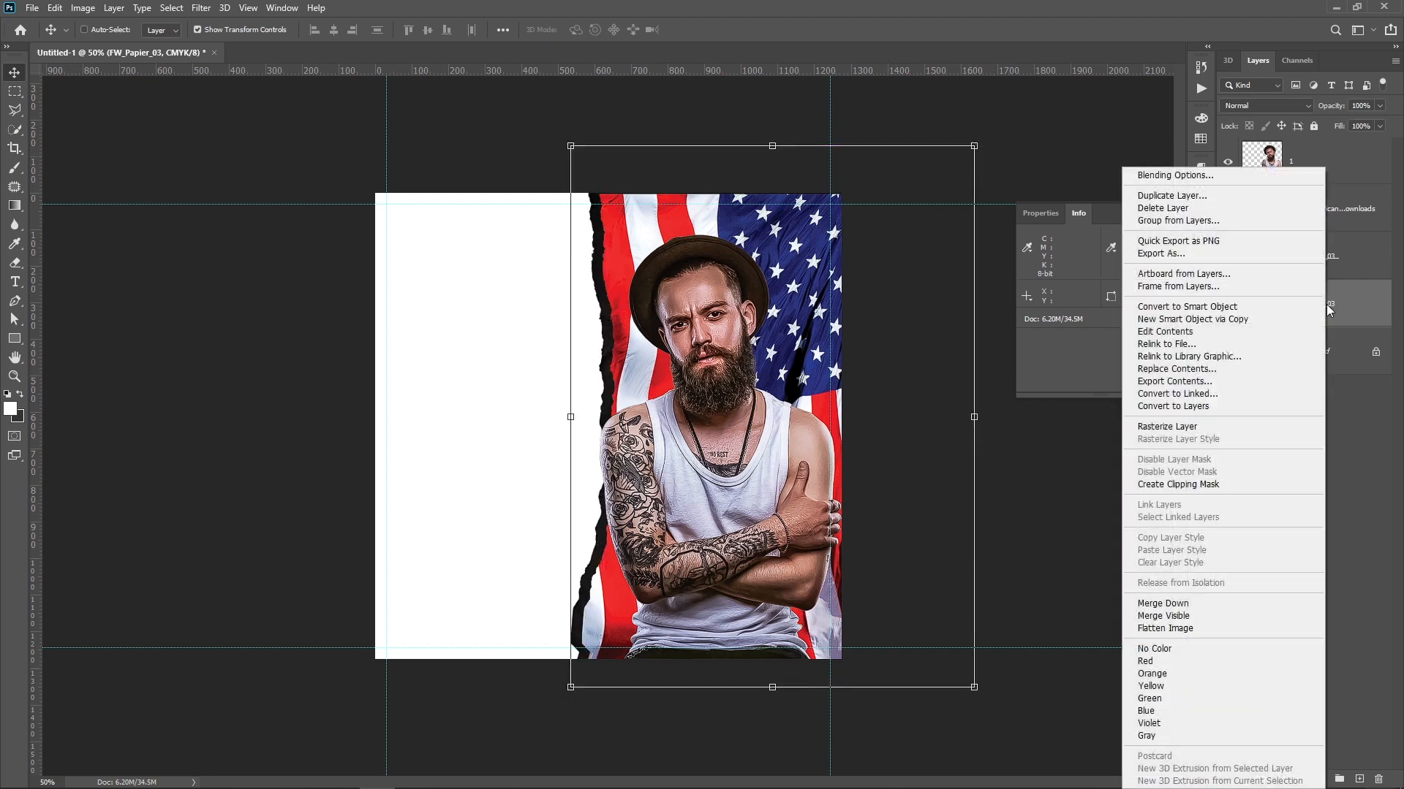
{"action": "left_click", "coordinate": [1231, 178]}
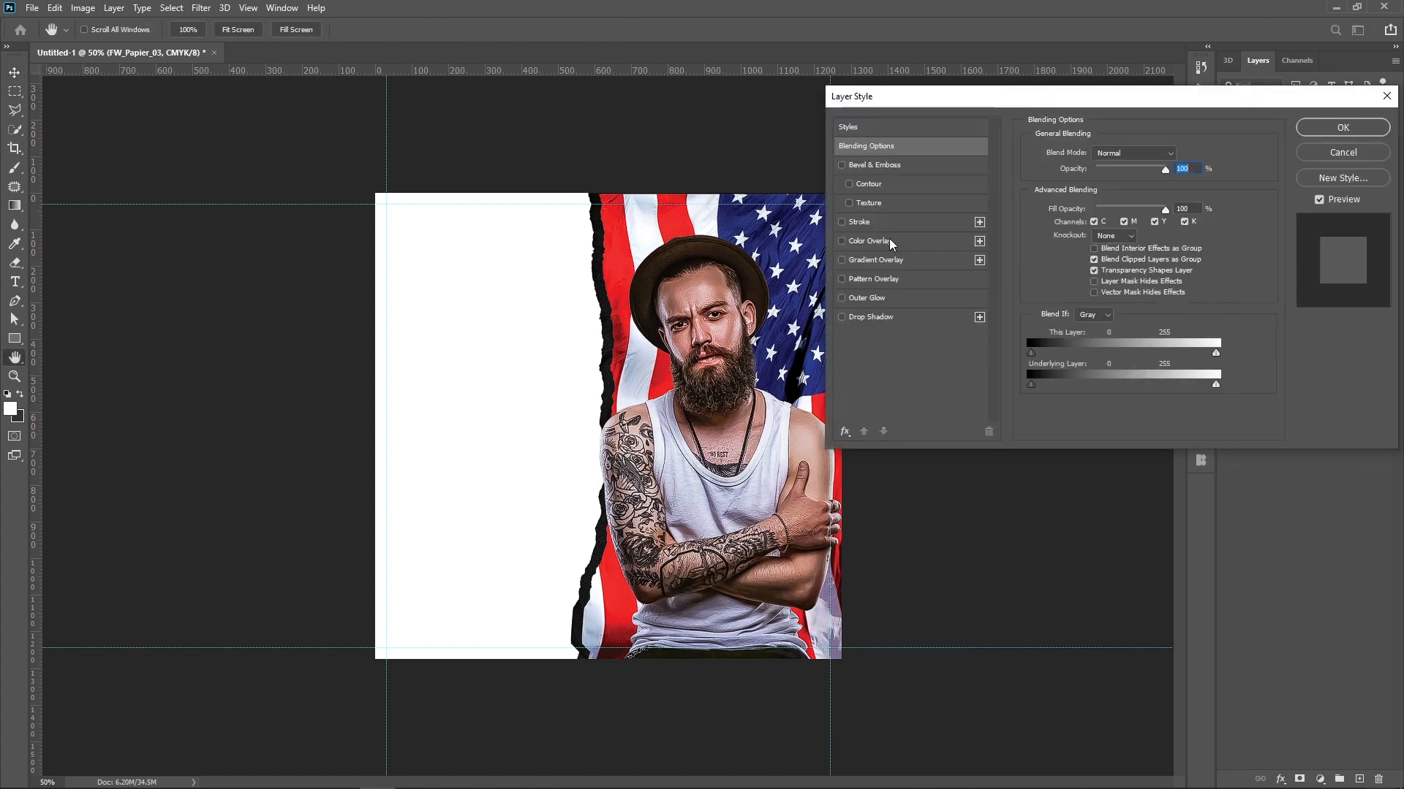
{"action": "left_click", "coordinate": [891, 243]}
{"action": "left_click", "coordinate": [1177, 155]}
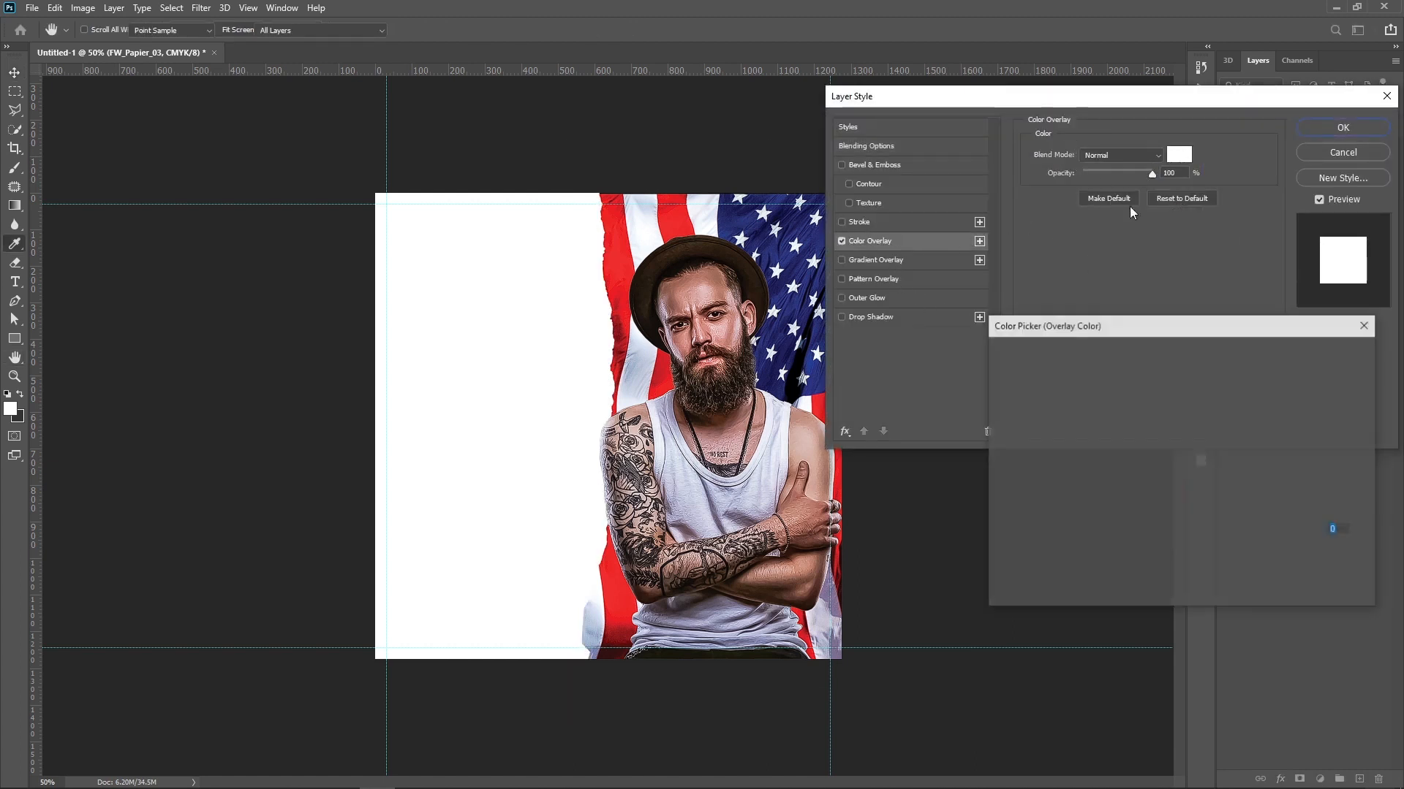
{"action": "left_click", "coordinate": [797, 259]}
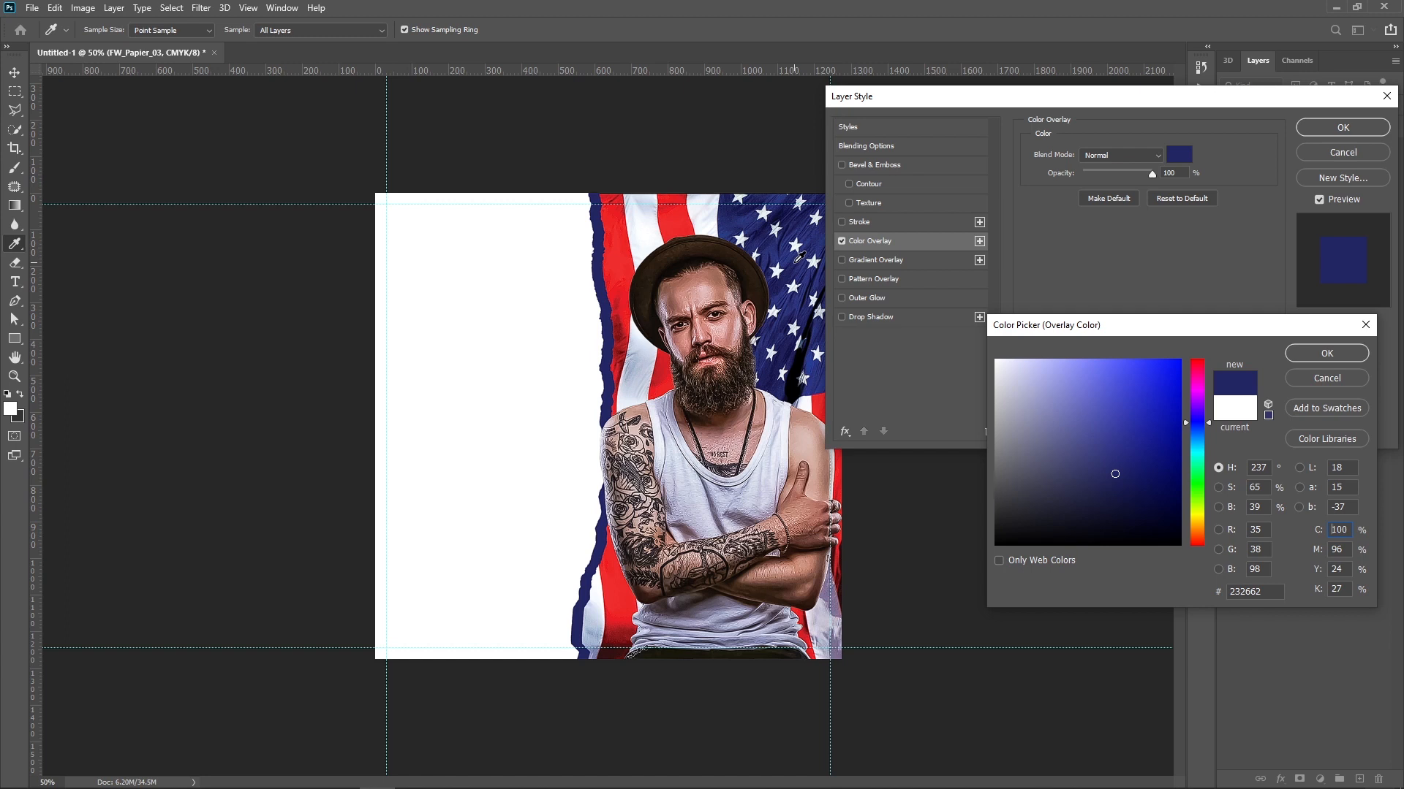
{"action": "key", "text": "Return"}
{"action": "key", "text": "Return"}
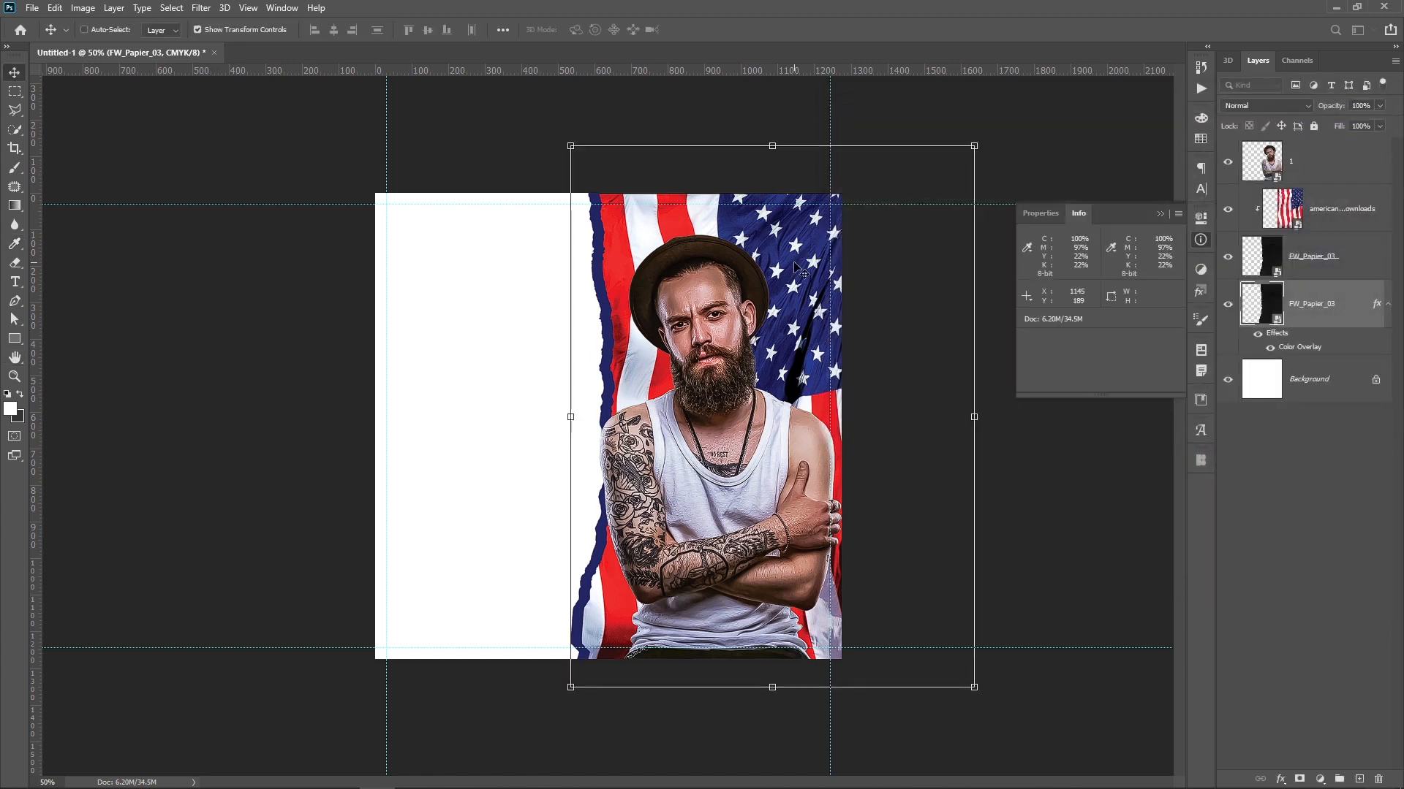
Rotate the navy paper copy slightly clockwise and nudge it right, leaving a thin, uneven blue strip along the flag's torn edge
{"action": "left_click_drag", "start_coordinate": [980, 143], "coordinate": [1047, 123]}
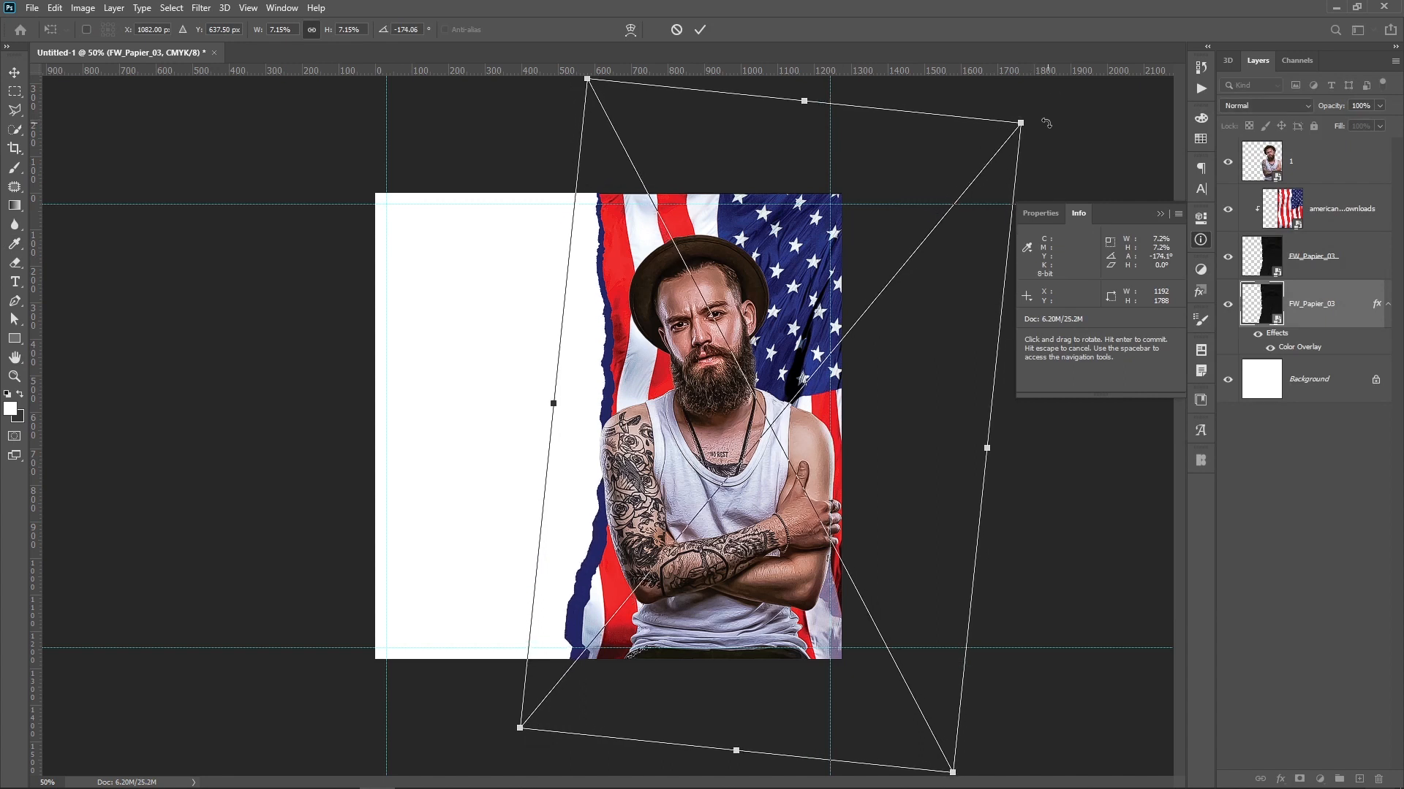
{"action": "key", "text": "Escape"}
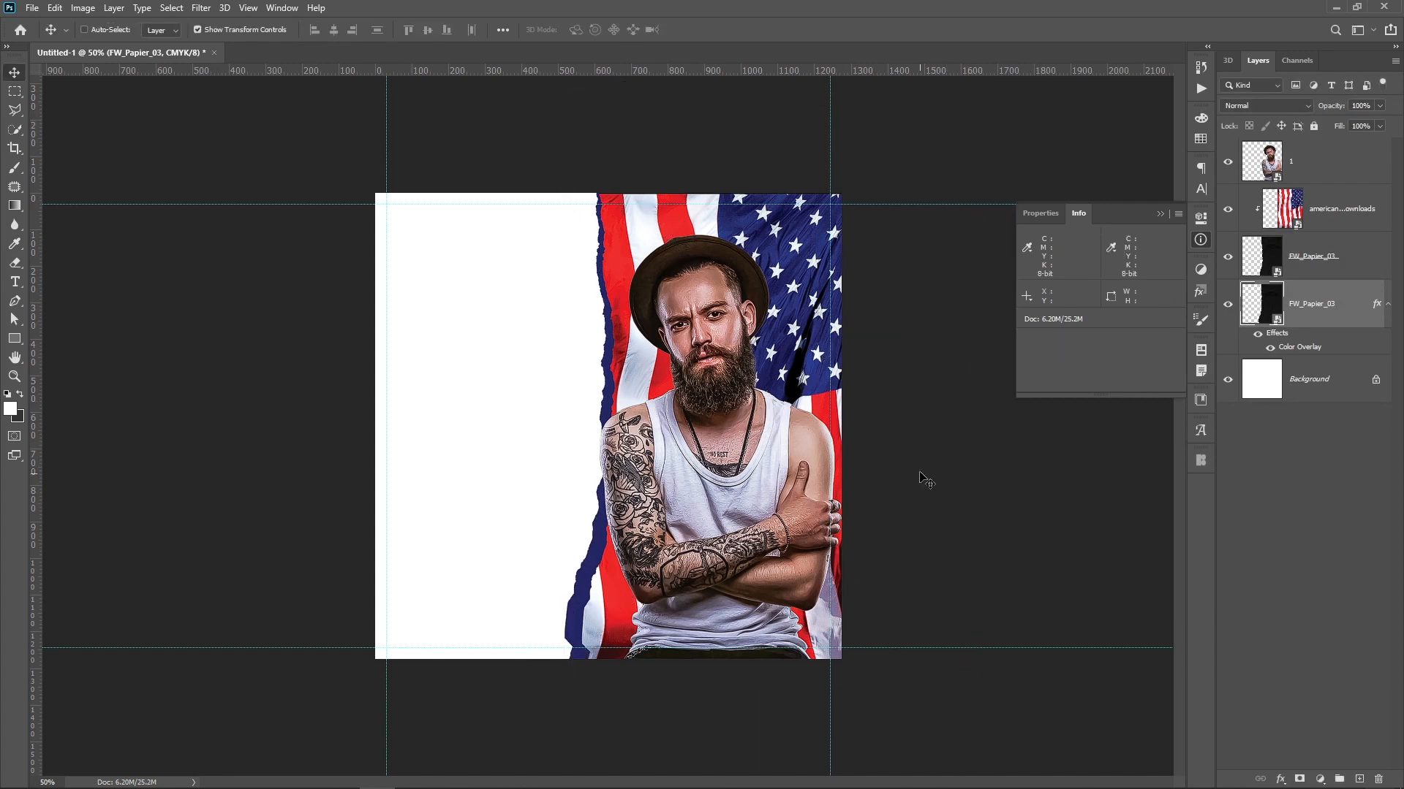
{"action": "left_click_drag", "start_coordinate": [922, 467], "coordinate": [924, 469]}
{"action": "key", "text": "Right"}
{"action": "key", "text": "Right"}
{"action": "key", "text": "Right"}
{"action": "key", "text": "Right"}
{"action": "key", "text": "Right"}
{"action": "key", "text": "Right"}
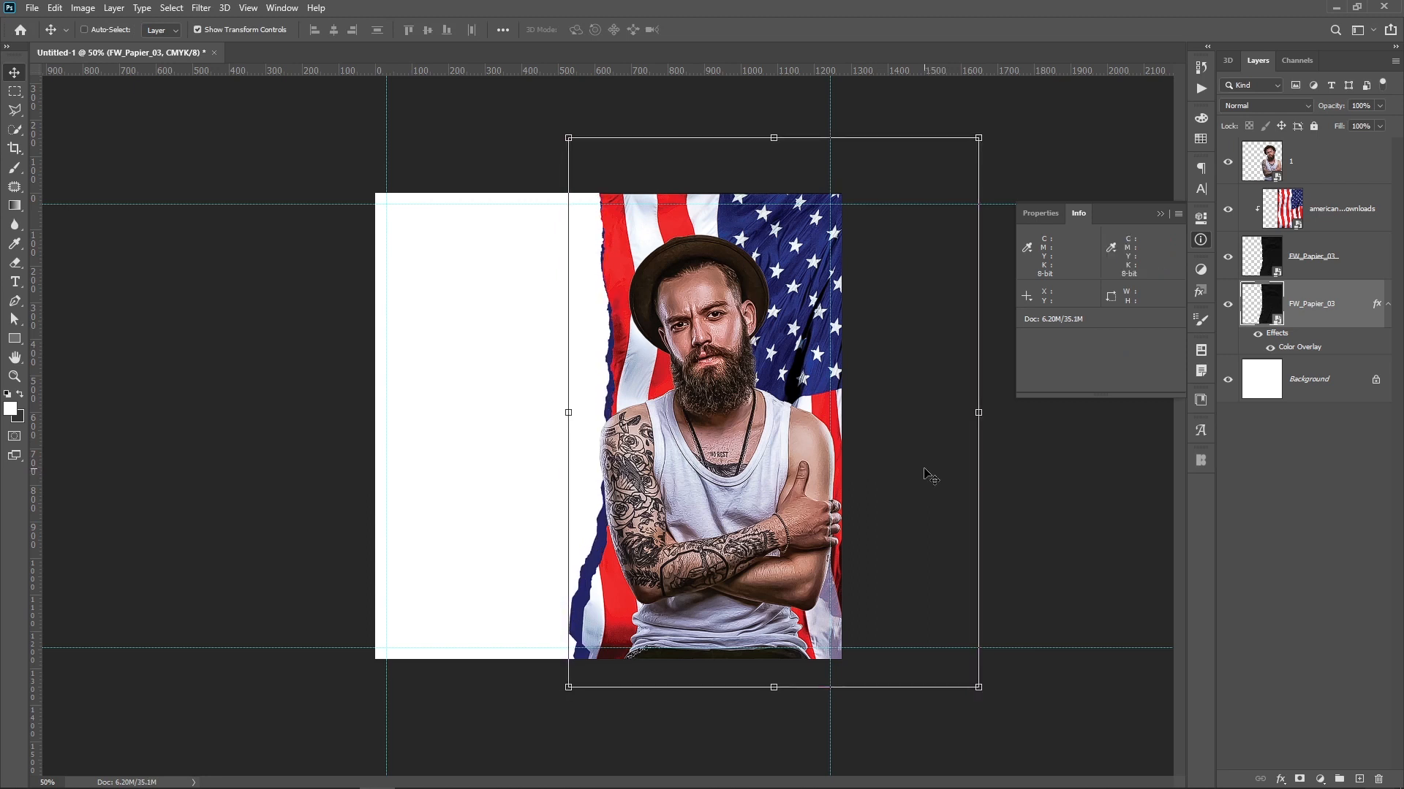
Switch to Bridge and place 159.jpg, the crumpled white paper, from the Footage folder at full canvas size directly above Photoshop's Background layer
{"action": "left_click", "coordinate": [1252, 495]}
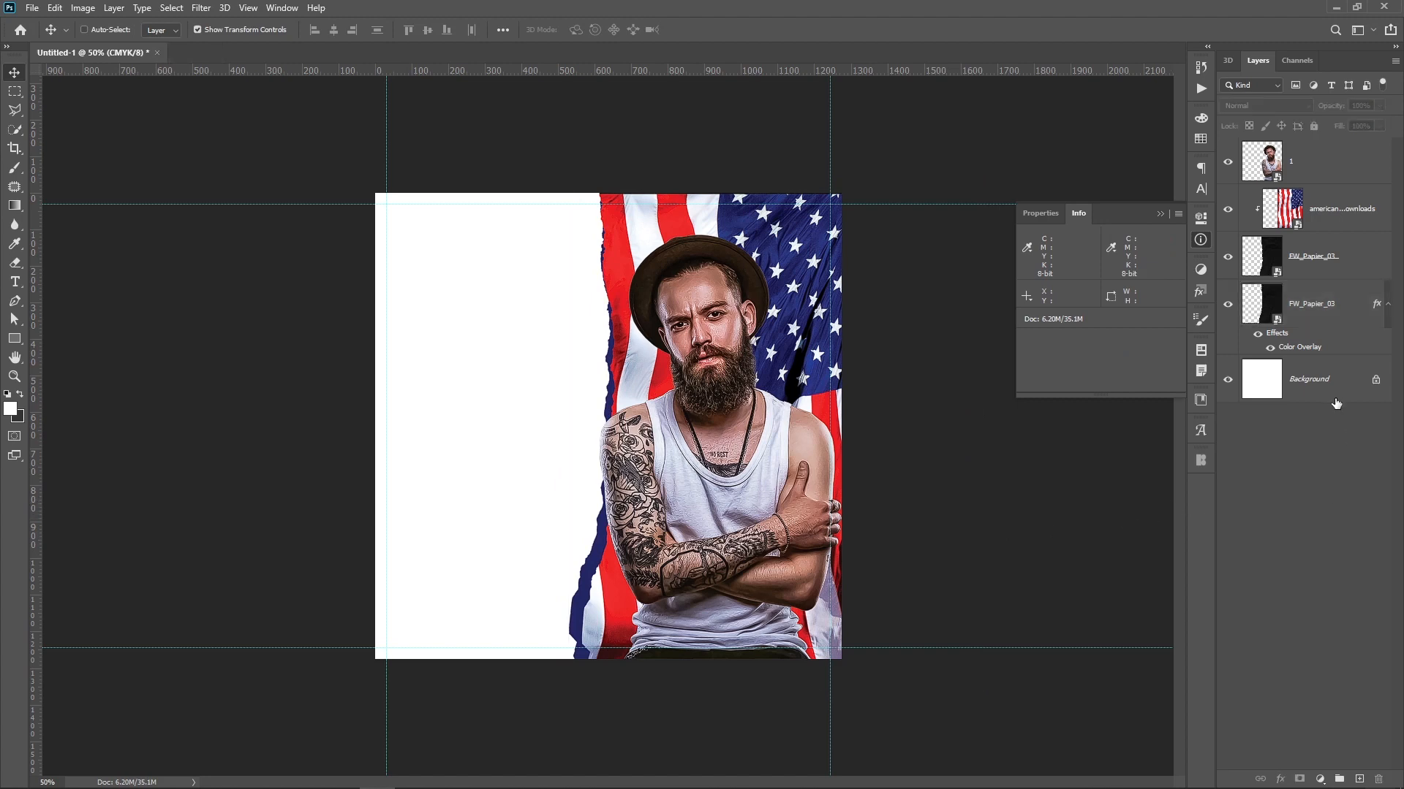
{"action": "left_click", "coordinate": [1323, 379]}
{"action": "left_click", "coordinate": [448, 773]}
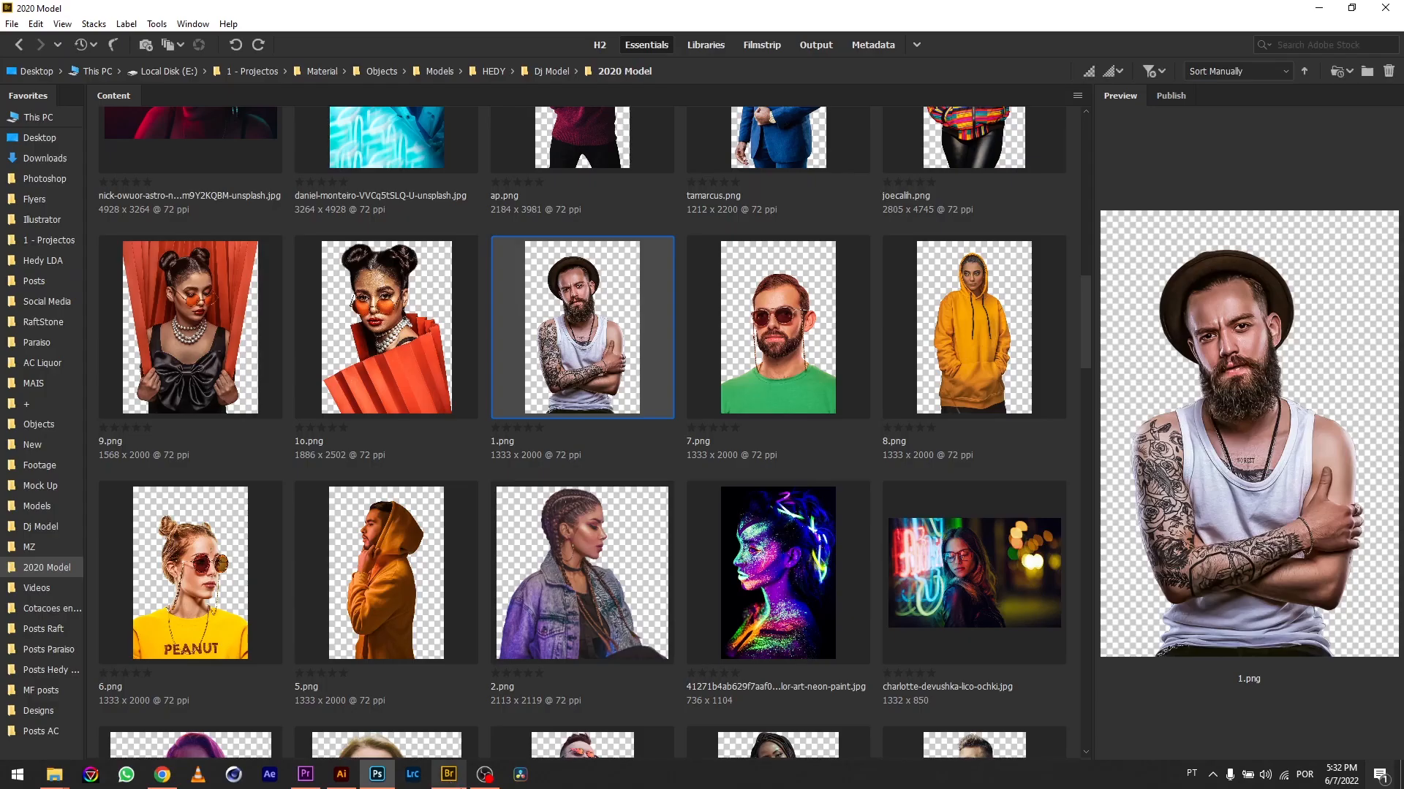
{"action": "left_click", "coordinate": [33, 465]}
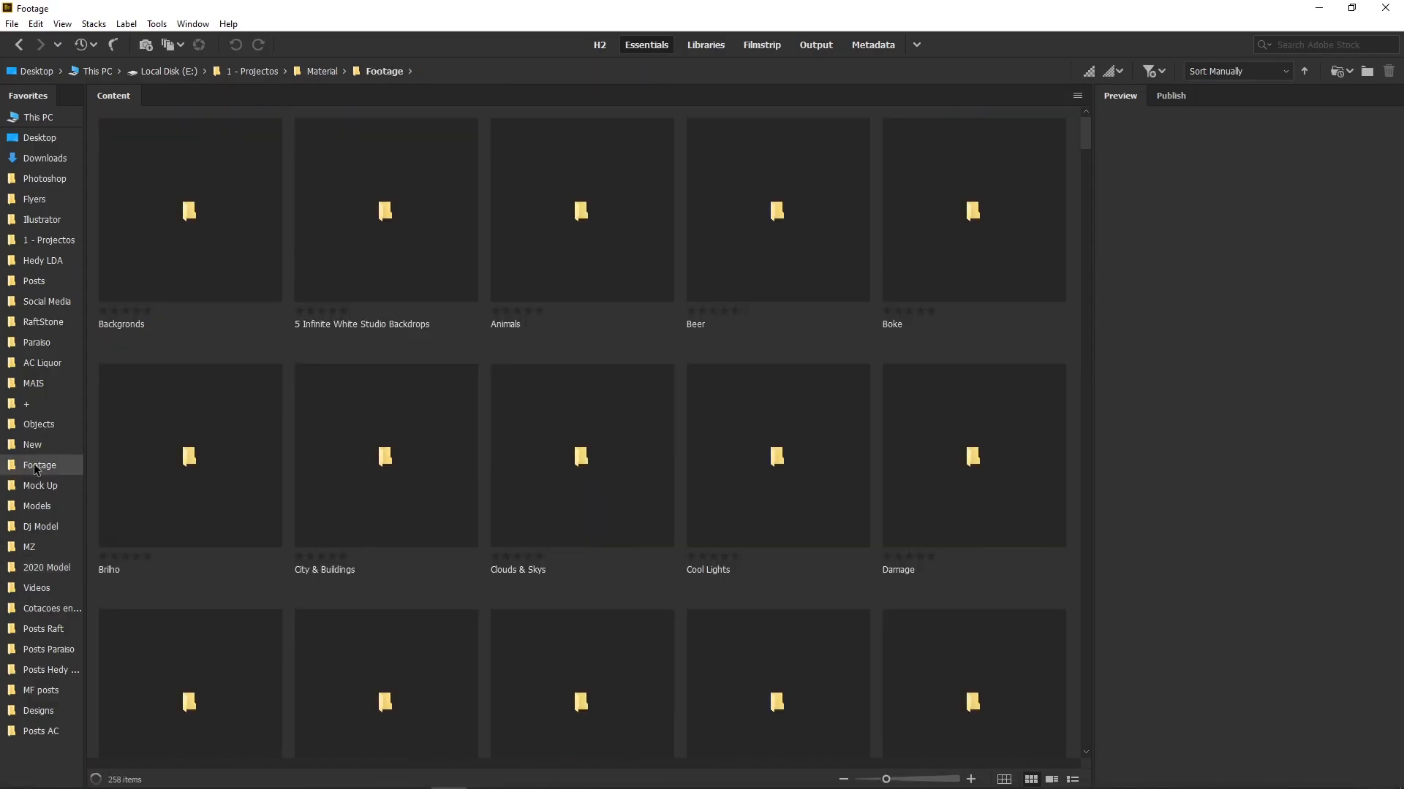
{"action": "scroll", "coordinate": [630, 561], "scroll_direction": "down", "scroll_amount": 5}
{"action": "scroll", "coordinate": [640, 552], "scroll_direction": "down", "scroll_amount": 5}
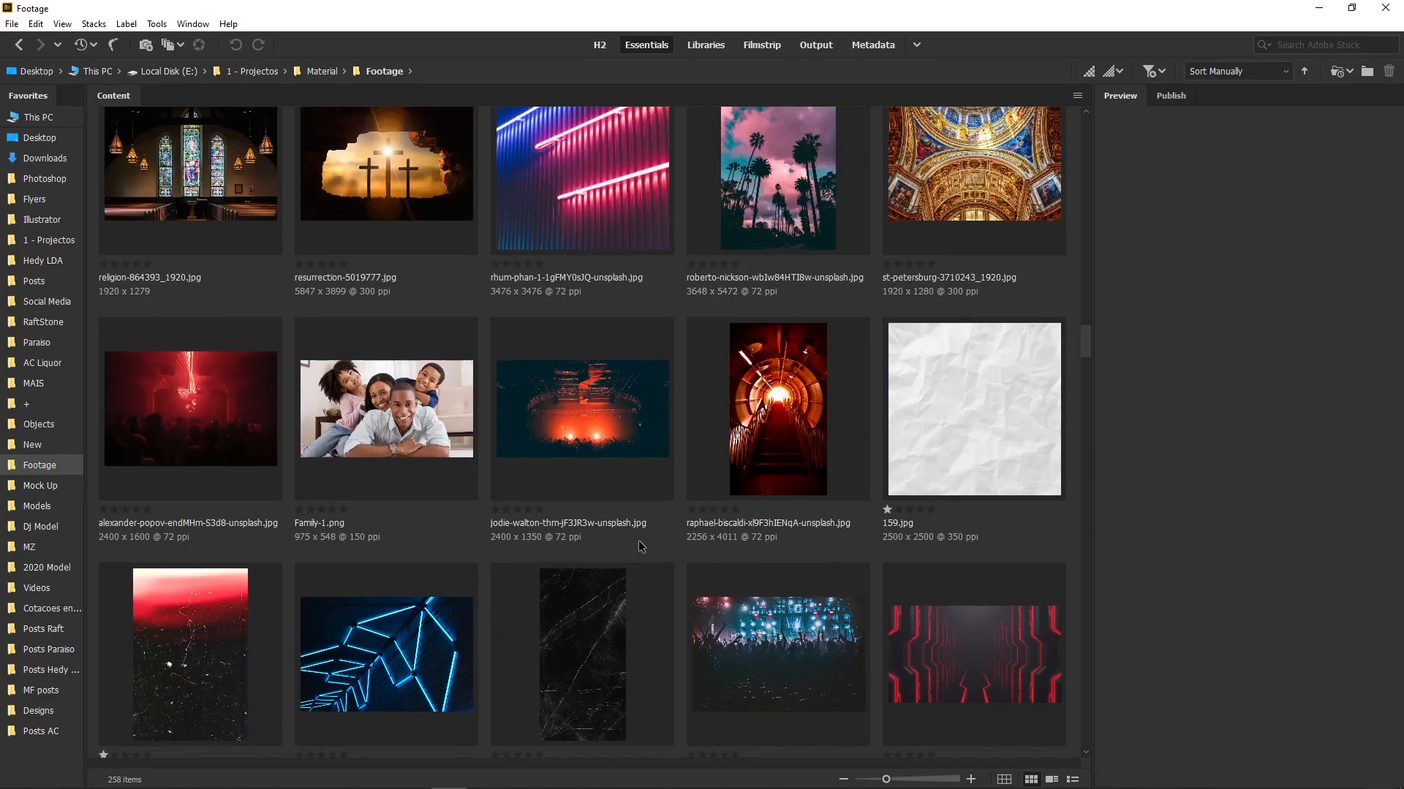
{"action": "left_click", "coordinate": [958, 392]}
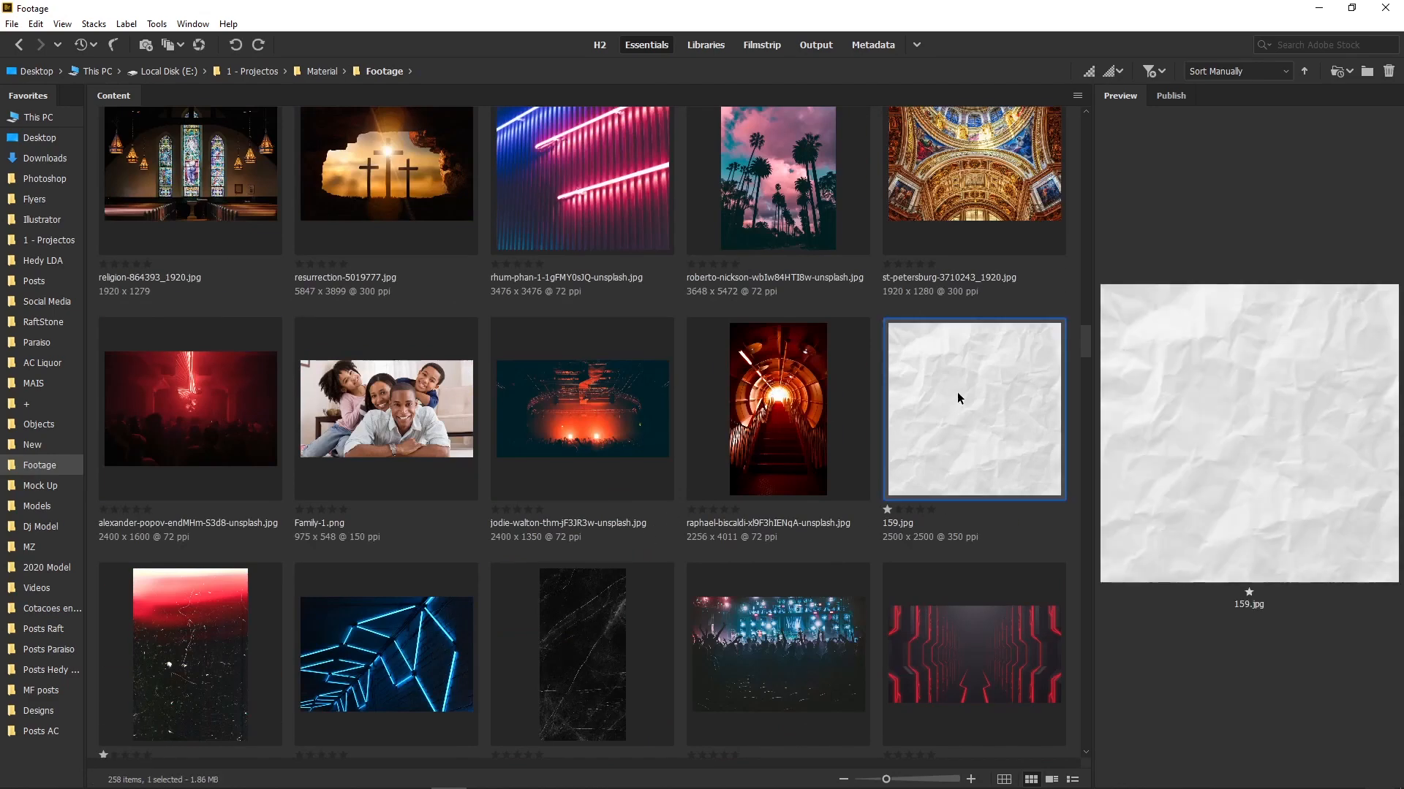
{"action": "scroll", "coordinate": [924, 460], "scroll_direction": "down", "scroll_amount": 4}
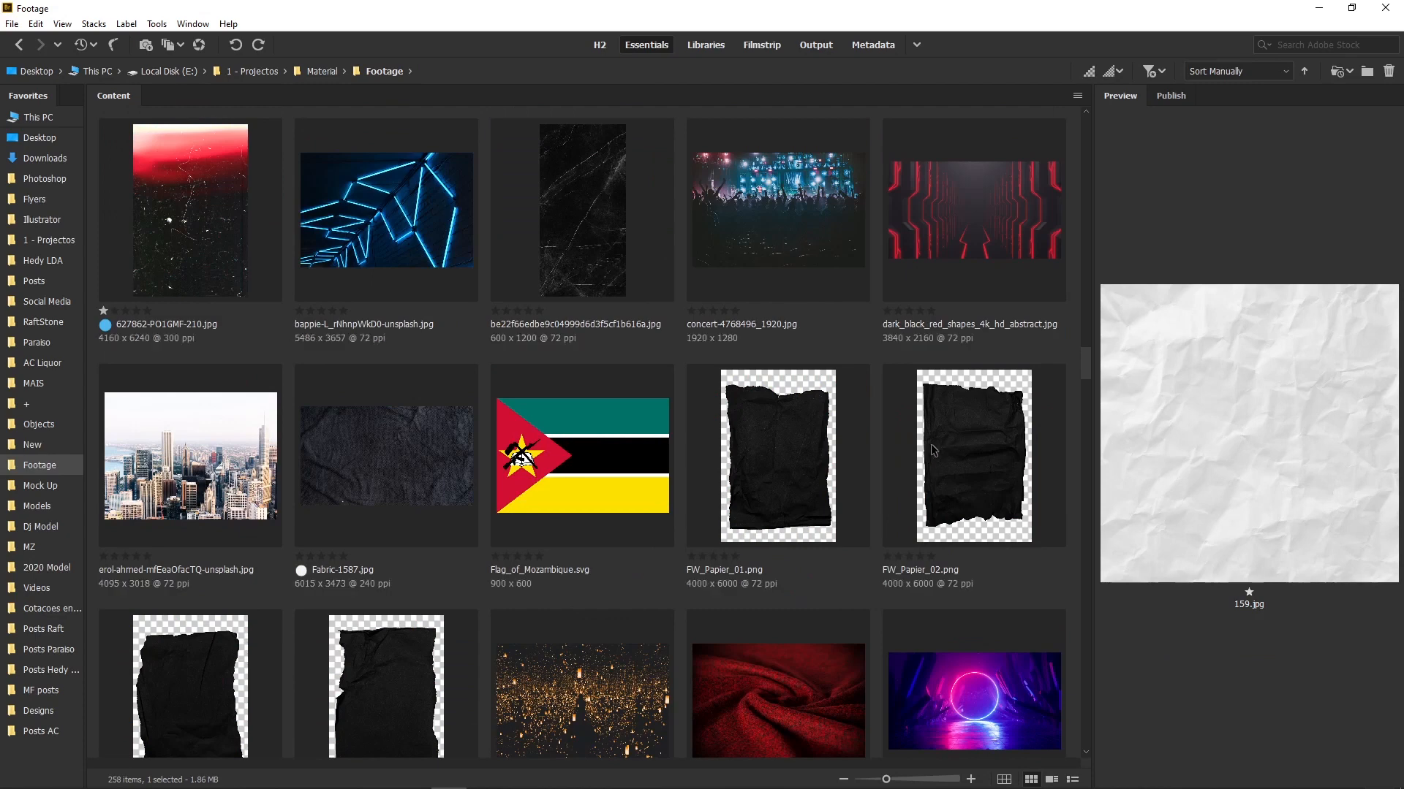
{"action": "scroll", "coordinate": [934, 444], "scroll_direction": "up", "scroll_amount": 2}
{"action": "scroll", "coordinate": [934, 444], "scroll_direction": "up", "scroll_amount": 2}
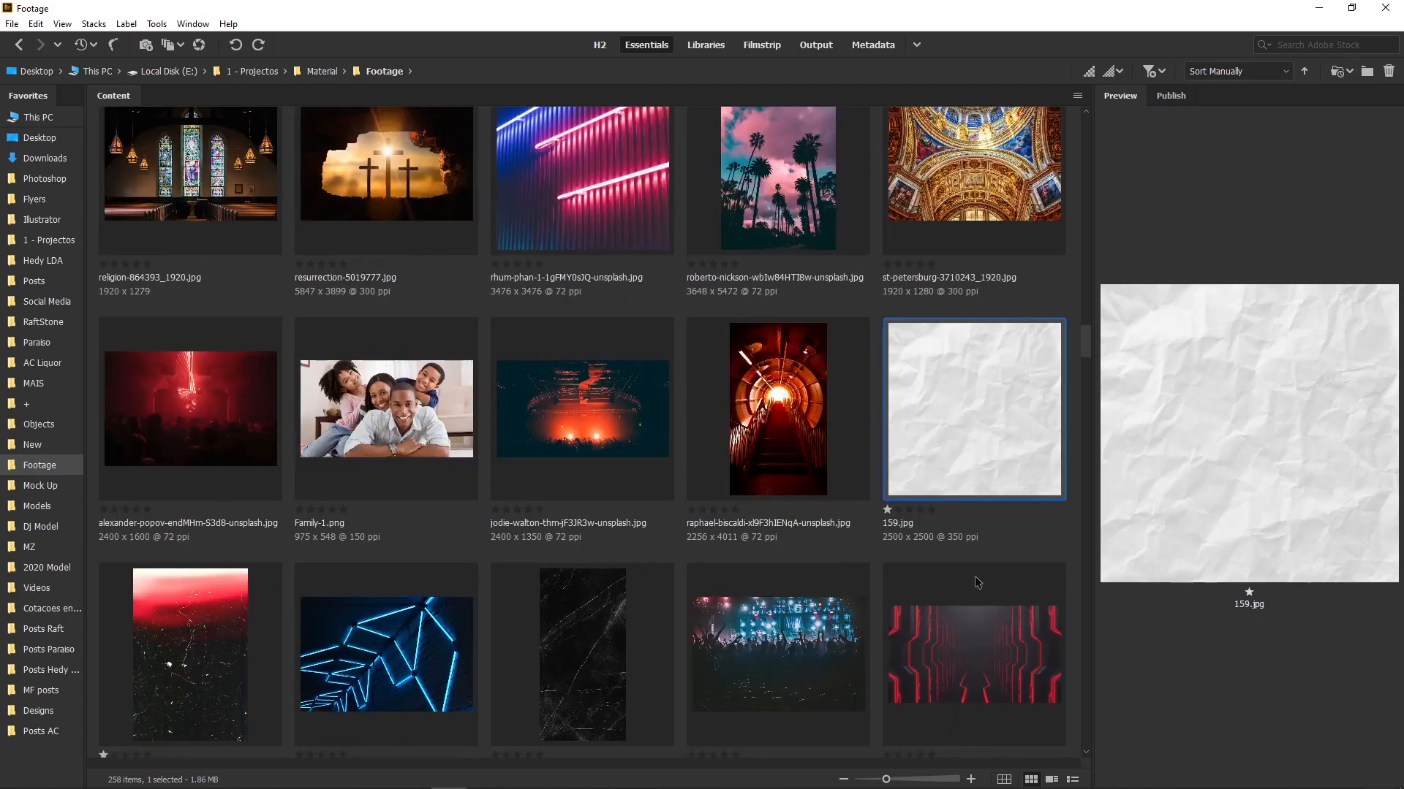
{"action": "left_click_drag", "start_coordinate": [1001, 409], "coordinate": [470, 494]}
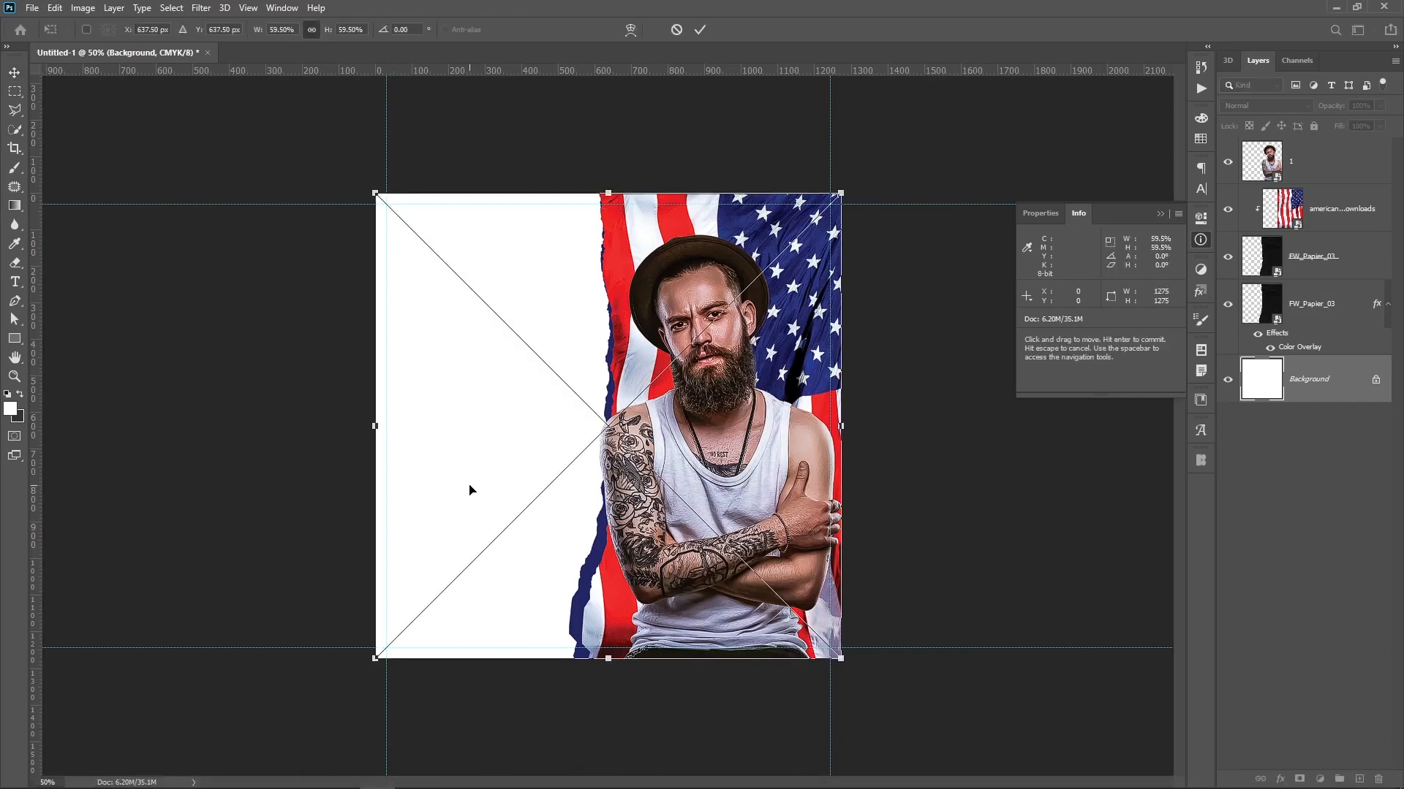
{"action": "key", "text": "Return"}
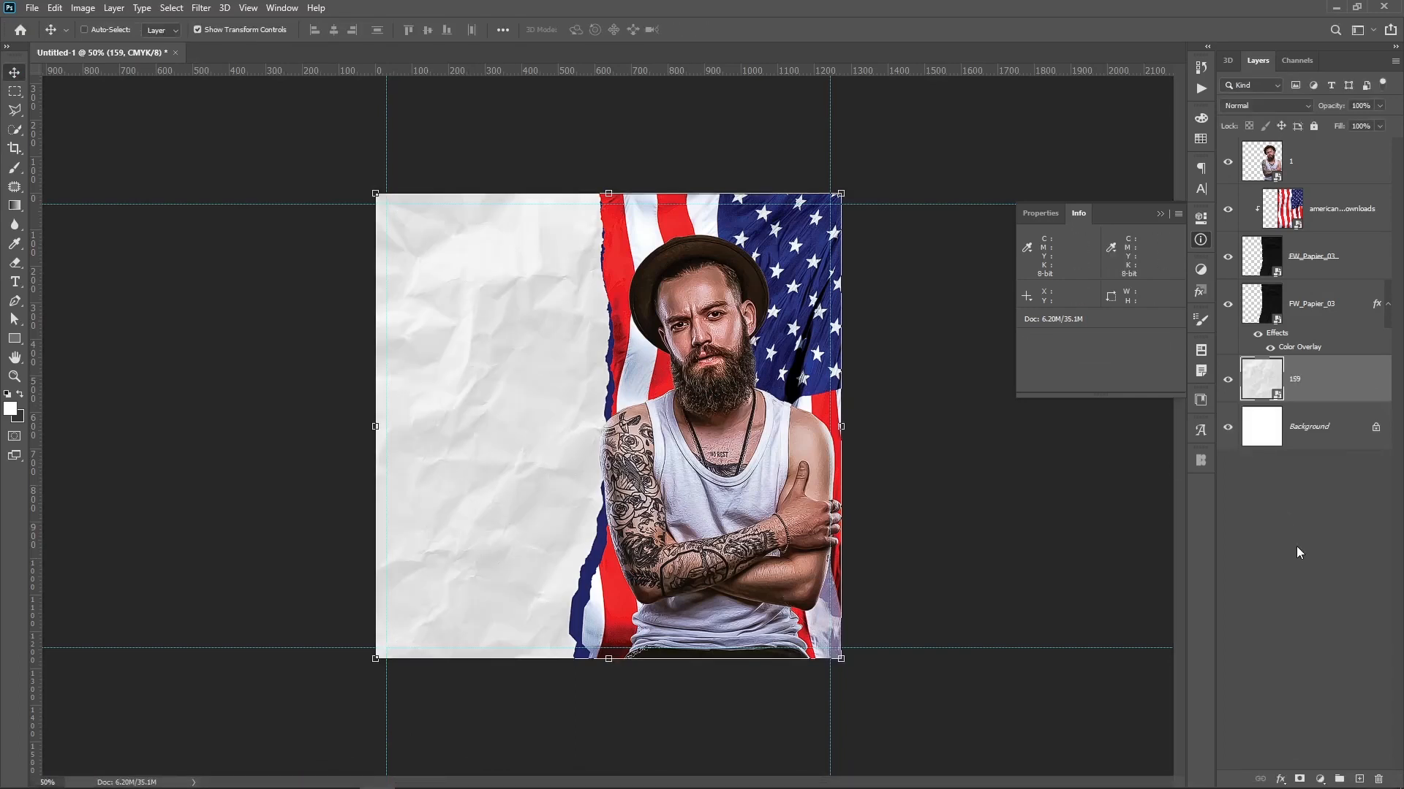
Group the flag layer with both torn paper layers and name the group "flag"
{"action": "left_click", "coordinate": [1301, 520]}
{"action": "left_click", "coordinate": [1338, 311]}
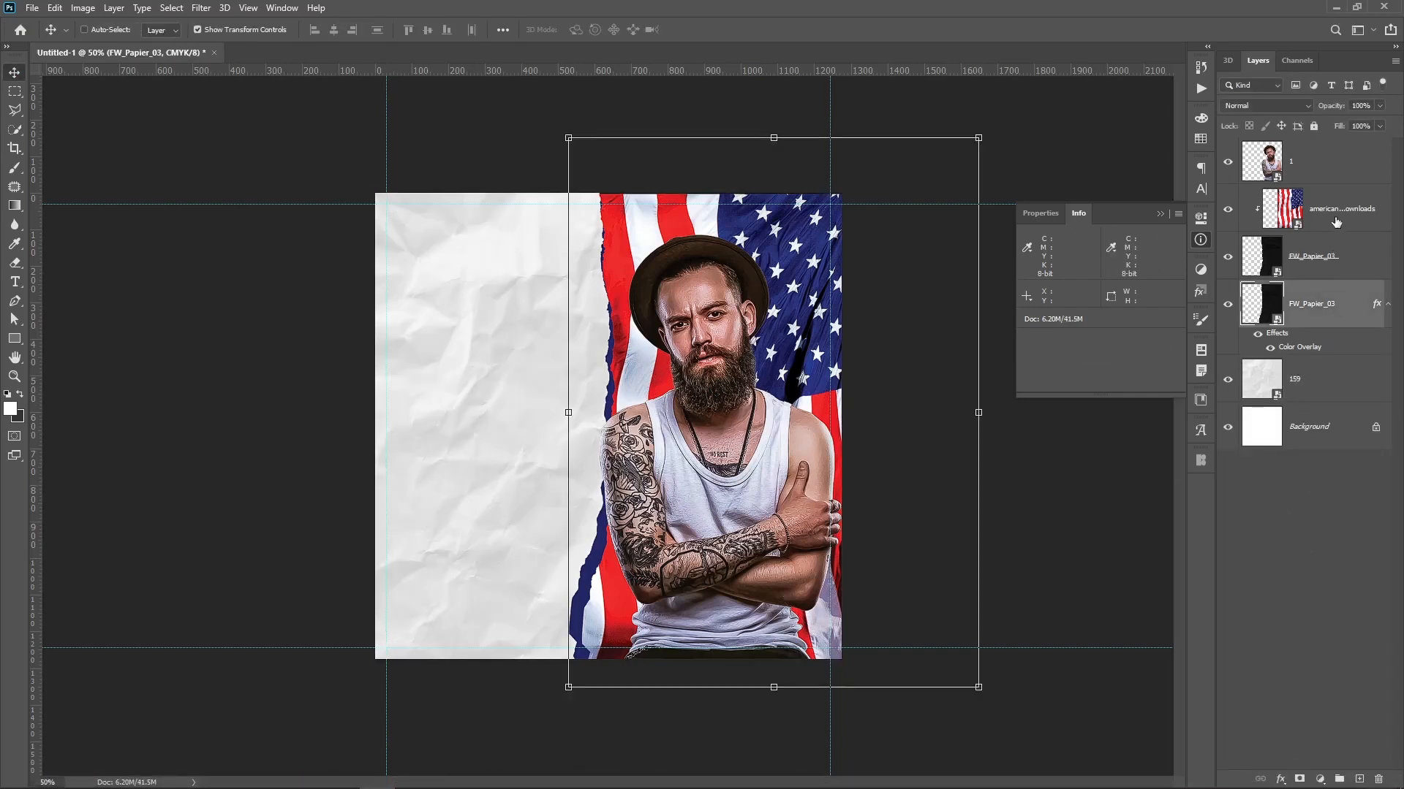
{"action": "left_click", "coordinate": [1332, 223], "text": "shift"}
{"action": "key", "text": "ctrl+g"}
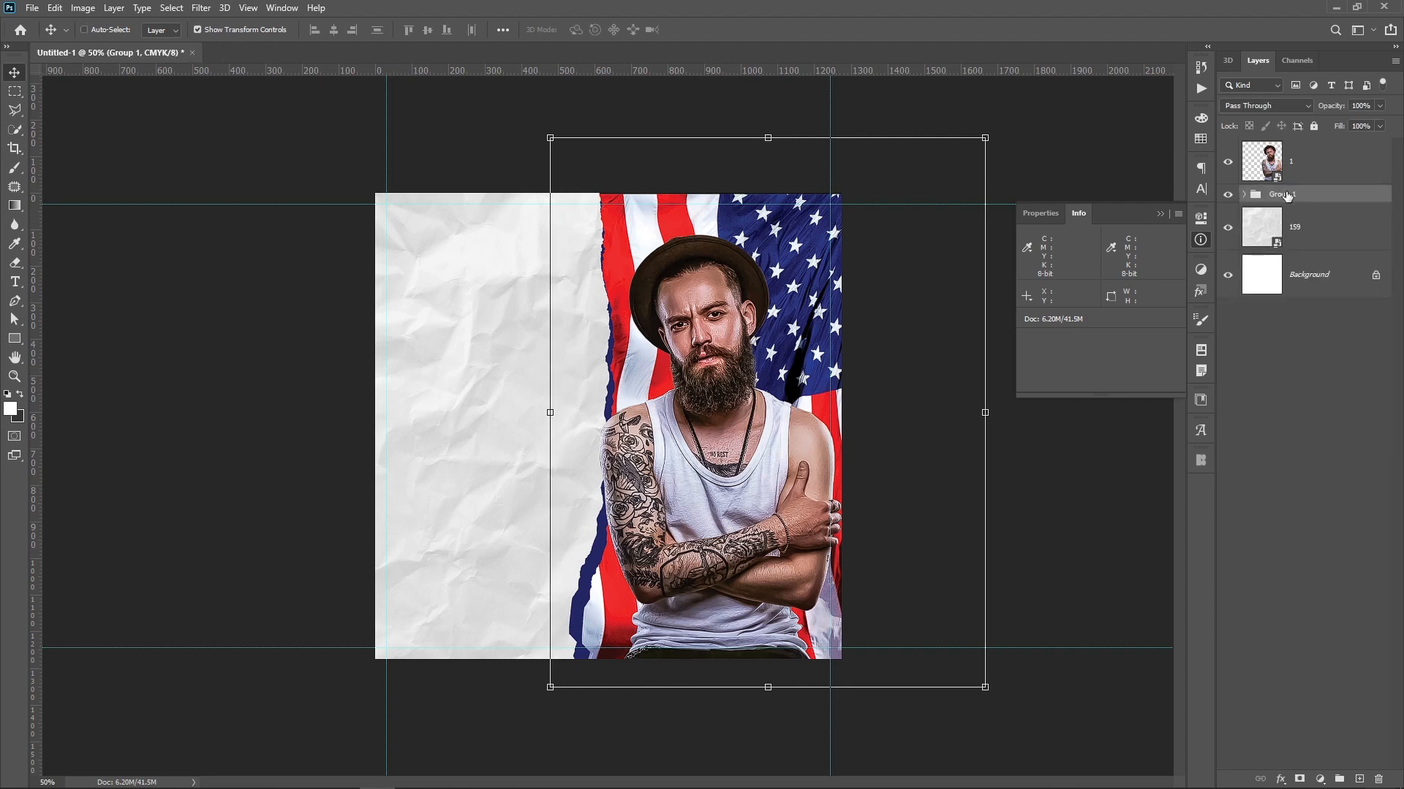
{"action": "double_click", "coordinate": [1288, 194]}
{"action": "type", "text": "flag"}
{"action": "key", "text": "Return"}
Nudge the flag group slightly right behind the man
{"action": "key", "text": "Right"}
{"action": "key", "text": "Right"}
{"action": "key", "text": "Right"}
{"action": "key", "text": "Right"}
{"action": "key", "text": "Right"}
{"action": "key", "text": "Right"}
{"action": "key", "text": "Right"}
{"action": "key", "text": "Right"}
{"action": "key", "text": "Right"}
{"action": "key", "text": "Right"}
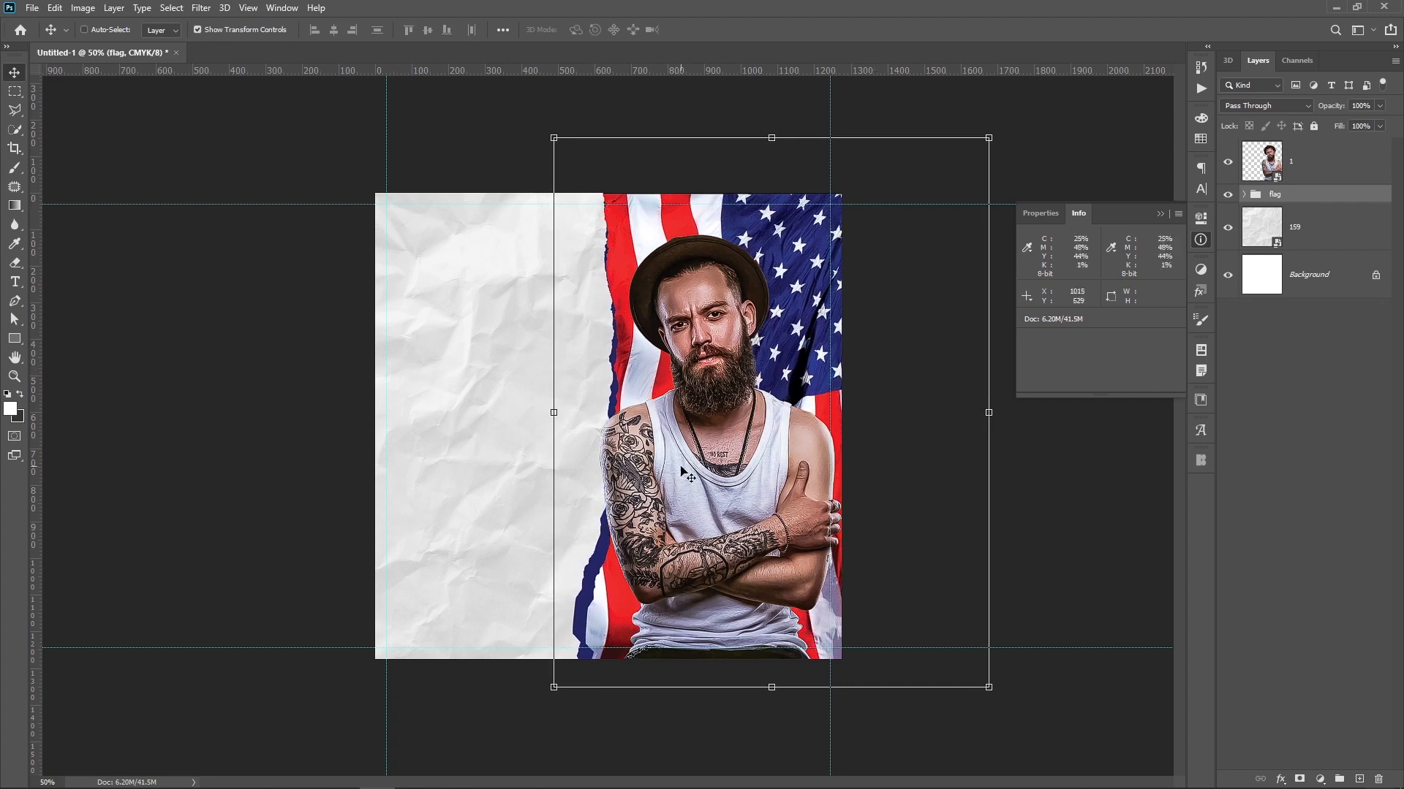
Add the text "4th july" on two lines over the white crumpled paper, above the flag group
{"action": "key", "text": "t"}
{"action": "left_click", "coordinate": [429, 379]}
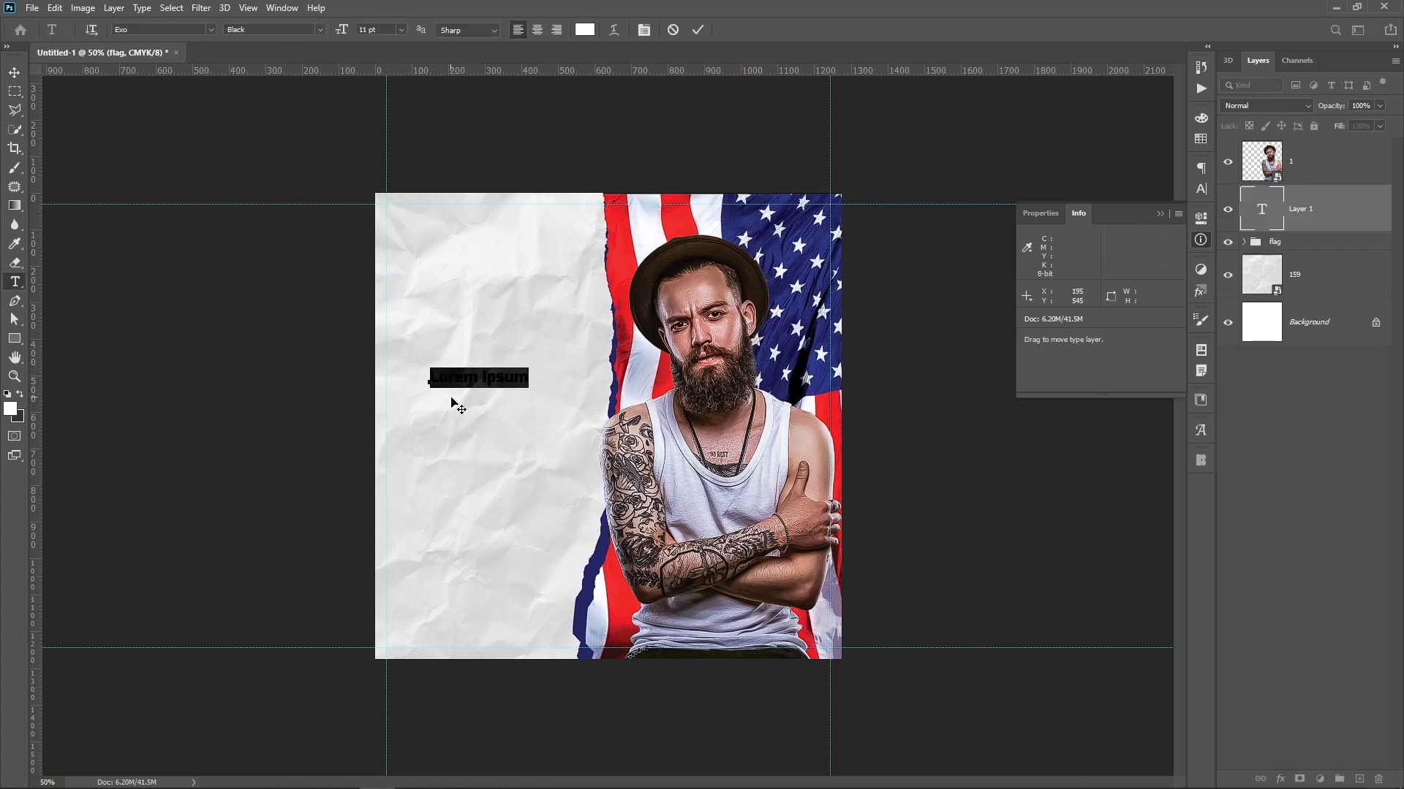
{"action": "key", "text": "BackSpace"}
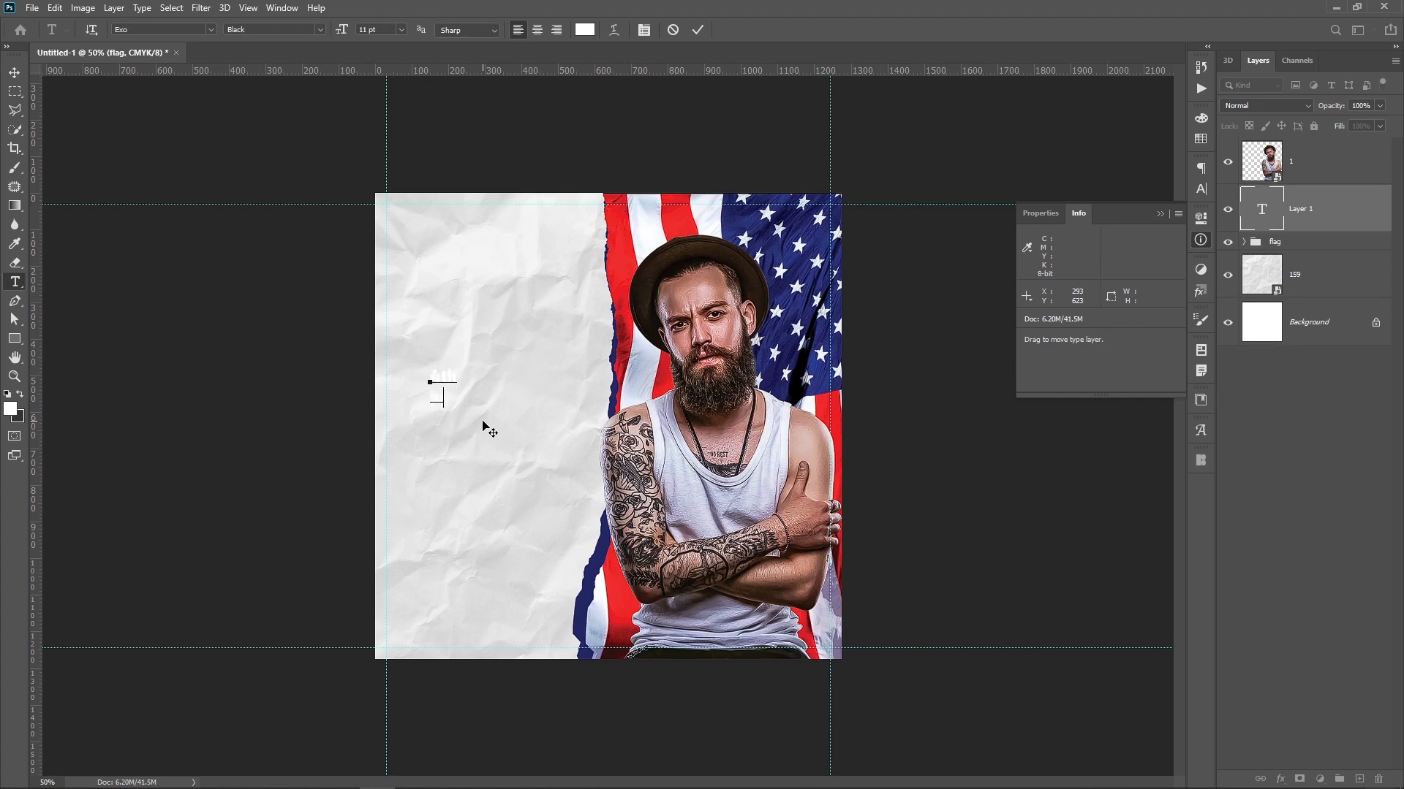
{"action": "key", "text": "ctrl+Return"}
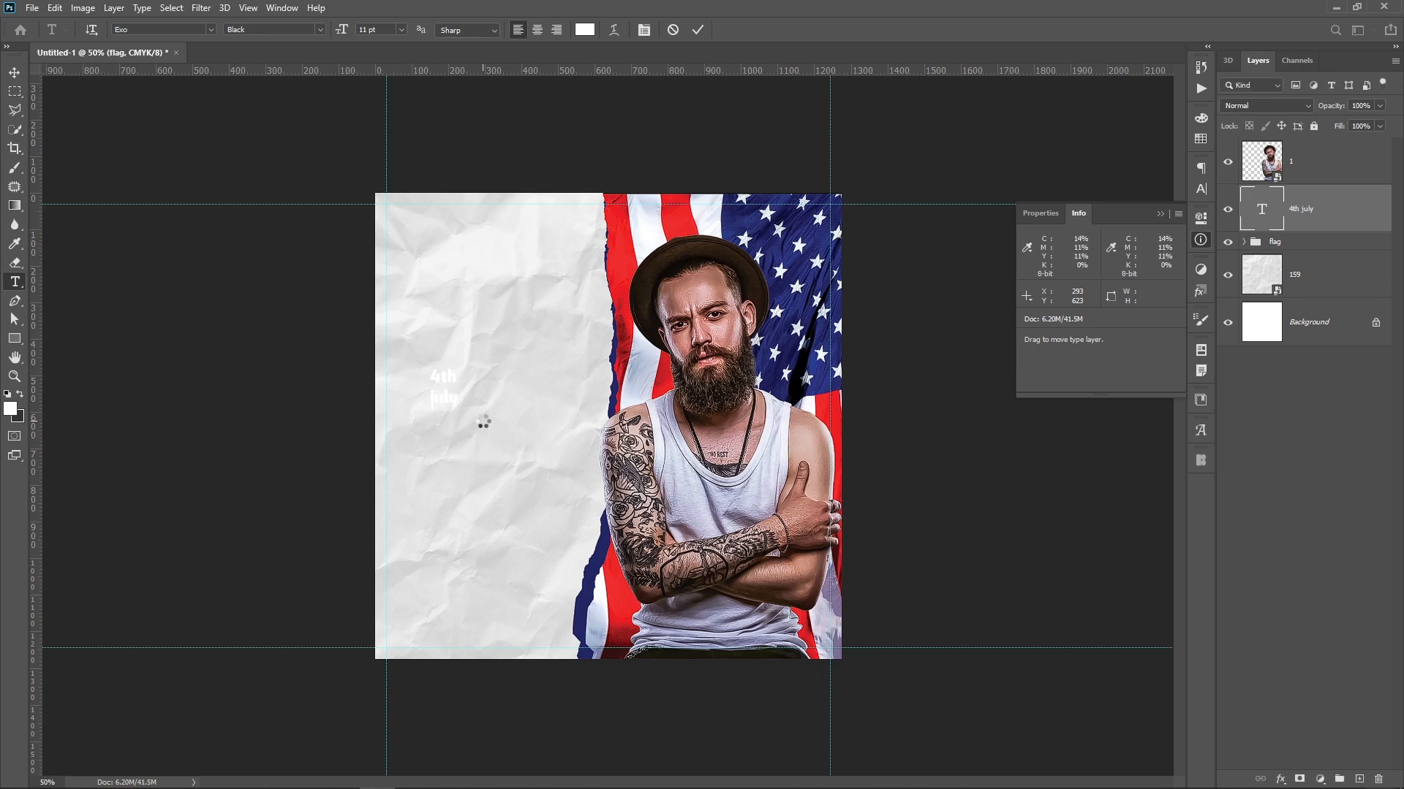
Recolour the "4th july" text dark blue #282d6c, sampled from the flag's star field
{"action": "key", "text": "v"}
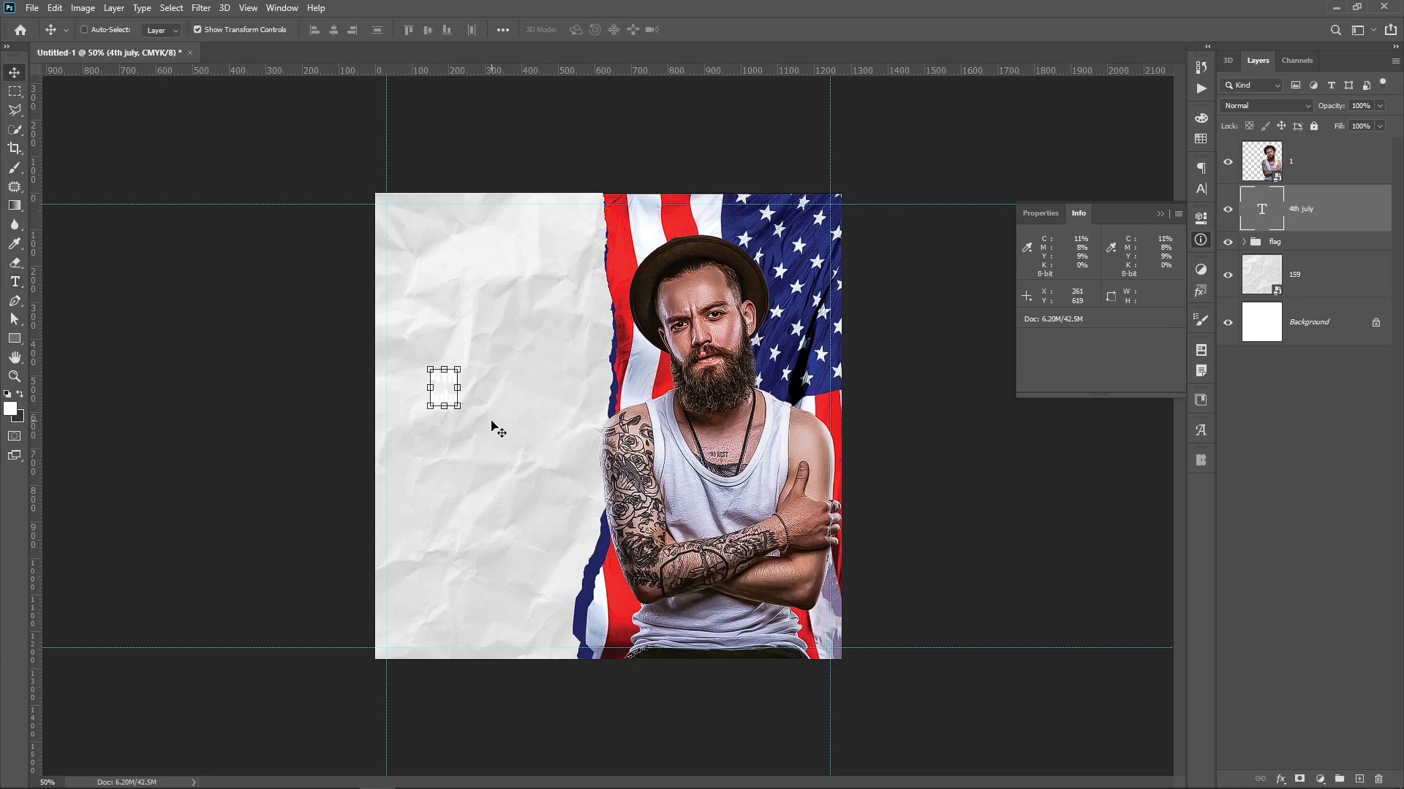
{"action": "left_click", "coordinate": [1200, 190]}
{"action": "left_click", "coordinate": [1170, 256]}
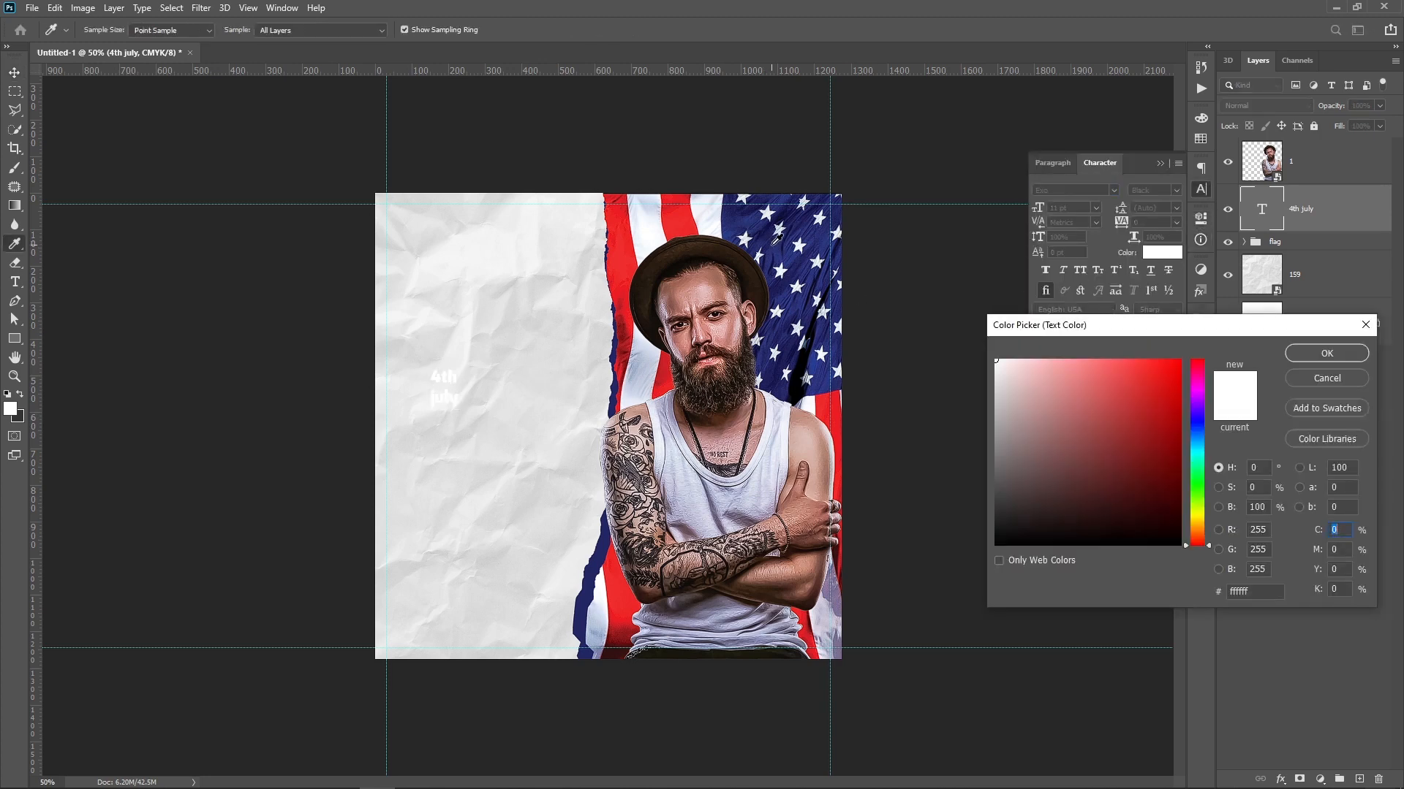
{"action": "left_click", "coordinate": [781, 248]}
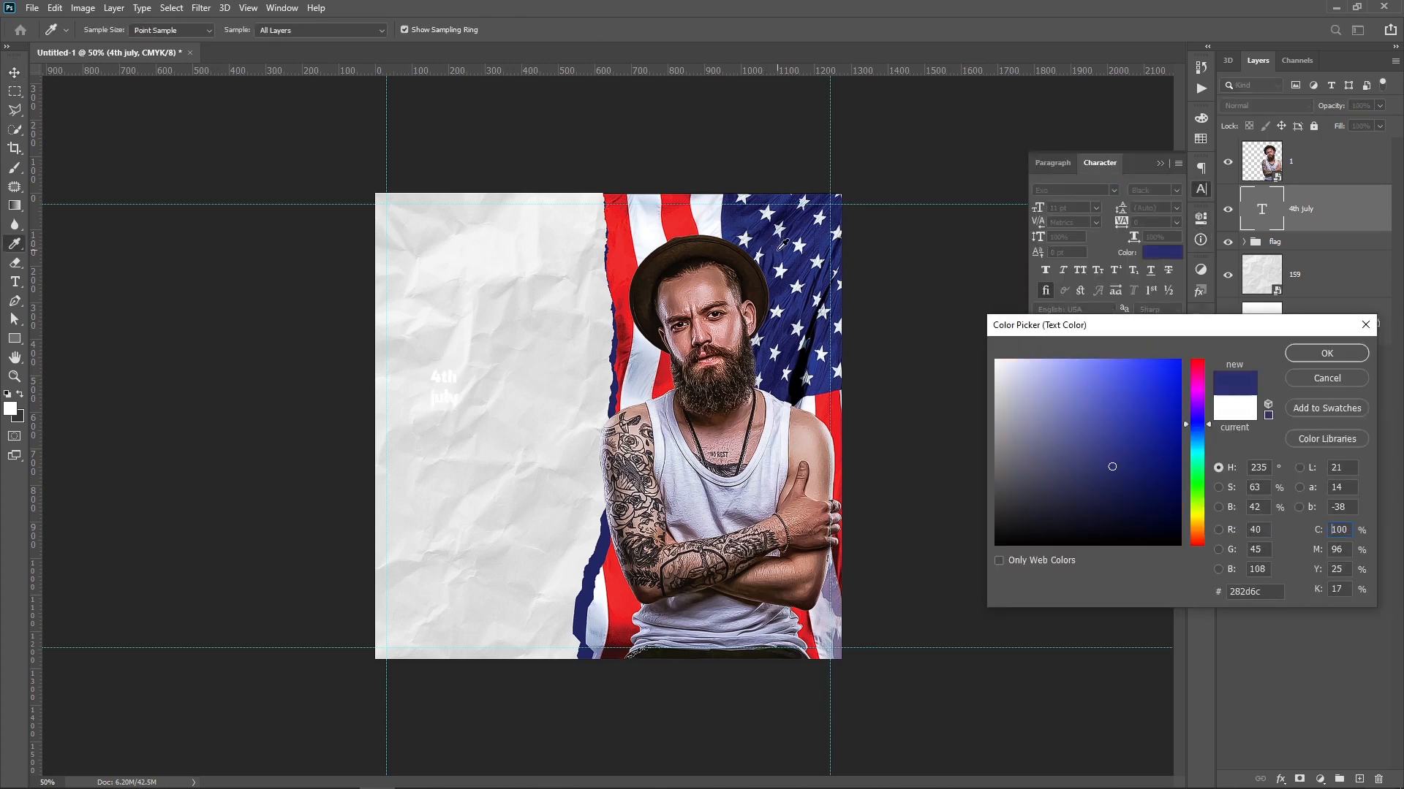
{"action": "key", "text": "Return"}
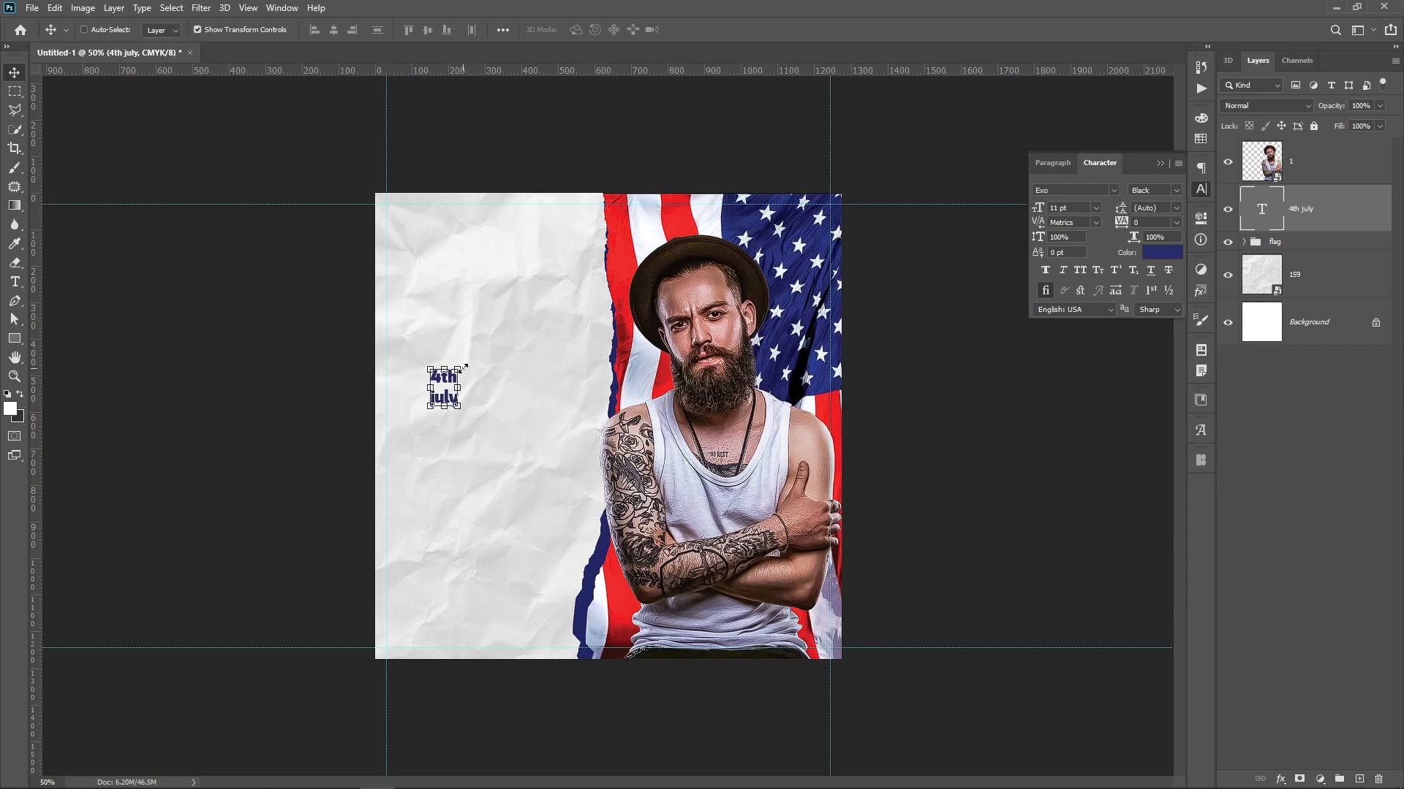
Enlarge the "4th july" text to about 53 pt and centre it on the white crumpled paper
{"action": "left_click", "coordinate": [463, 369]}
{"action": "left_click_drag", "start_coordinate": [459, 363], "coordinate": [567, 211]}
{"action": "left_click_drag", "start_coordinate": [502, 365], "coordinate": [490, 438]}
{"action": "key", "text": "Return"}
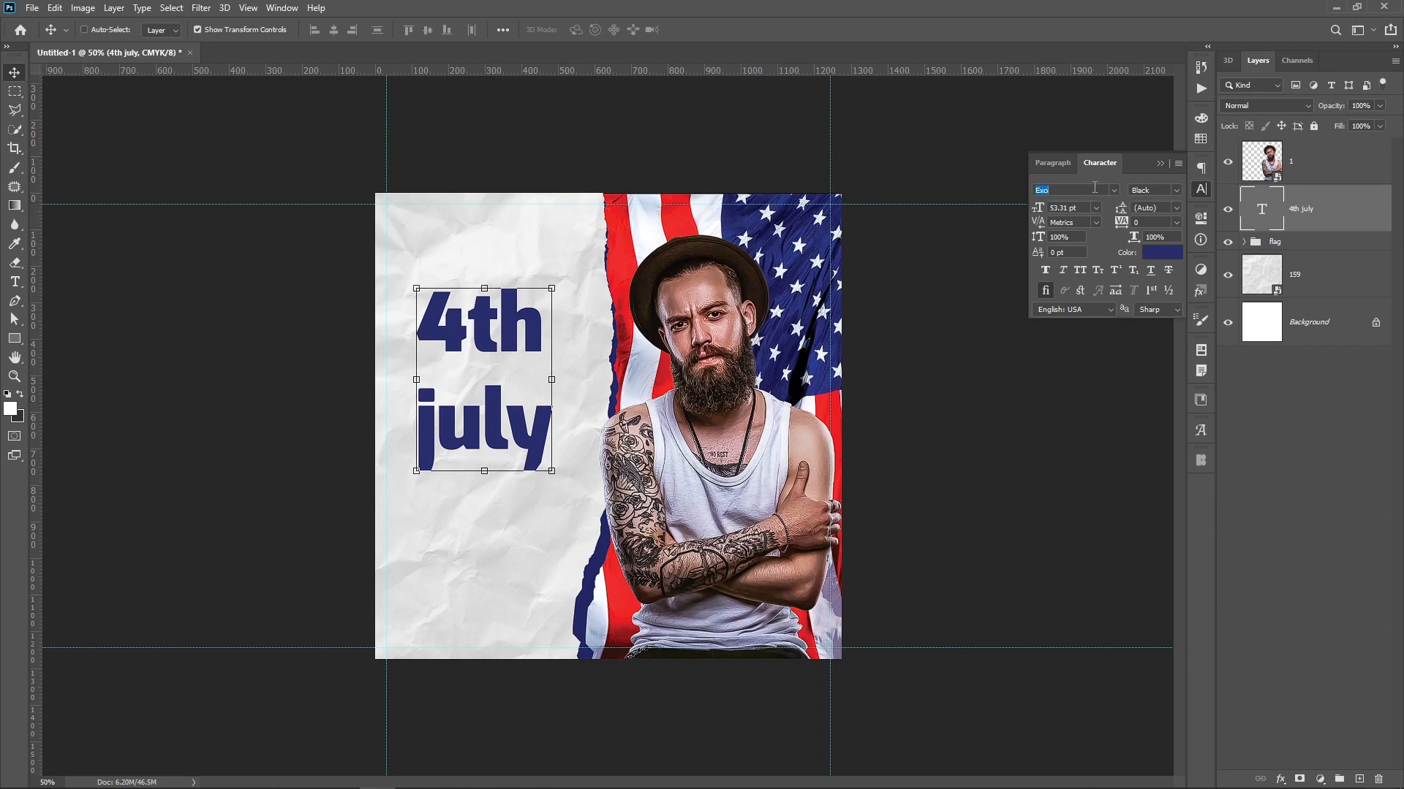
Set the title's font to Evil Empire Regular and move the text slightly down on the paper
{"action": "type", "text": "evil"}
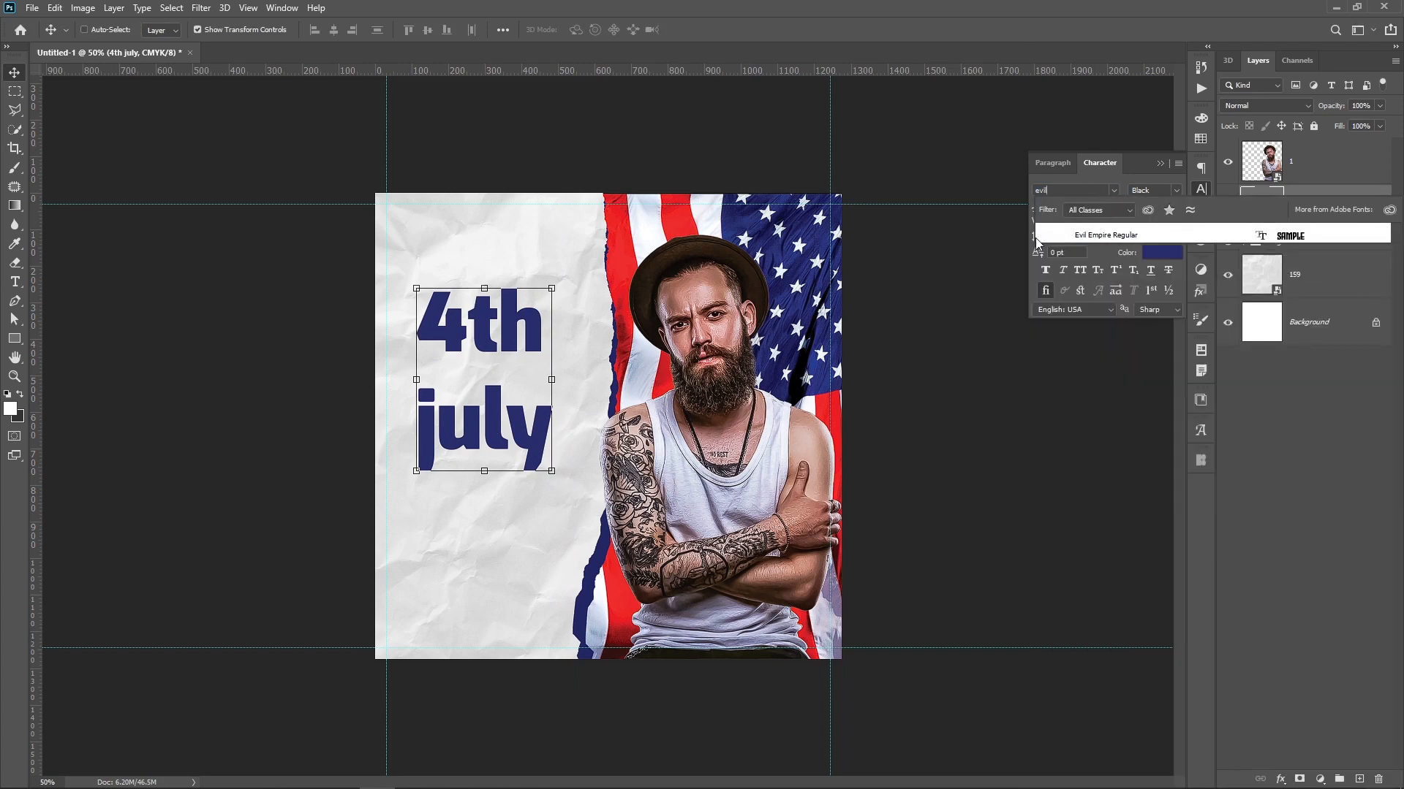
{"action": "left_click", "coordinate": [1074, 234]}
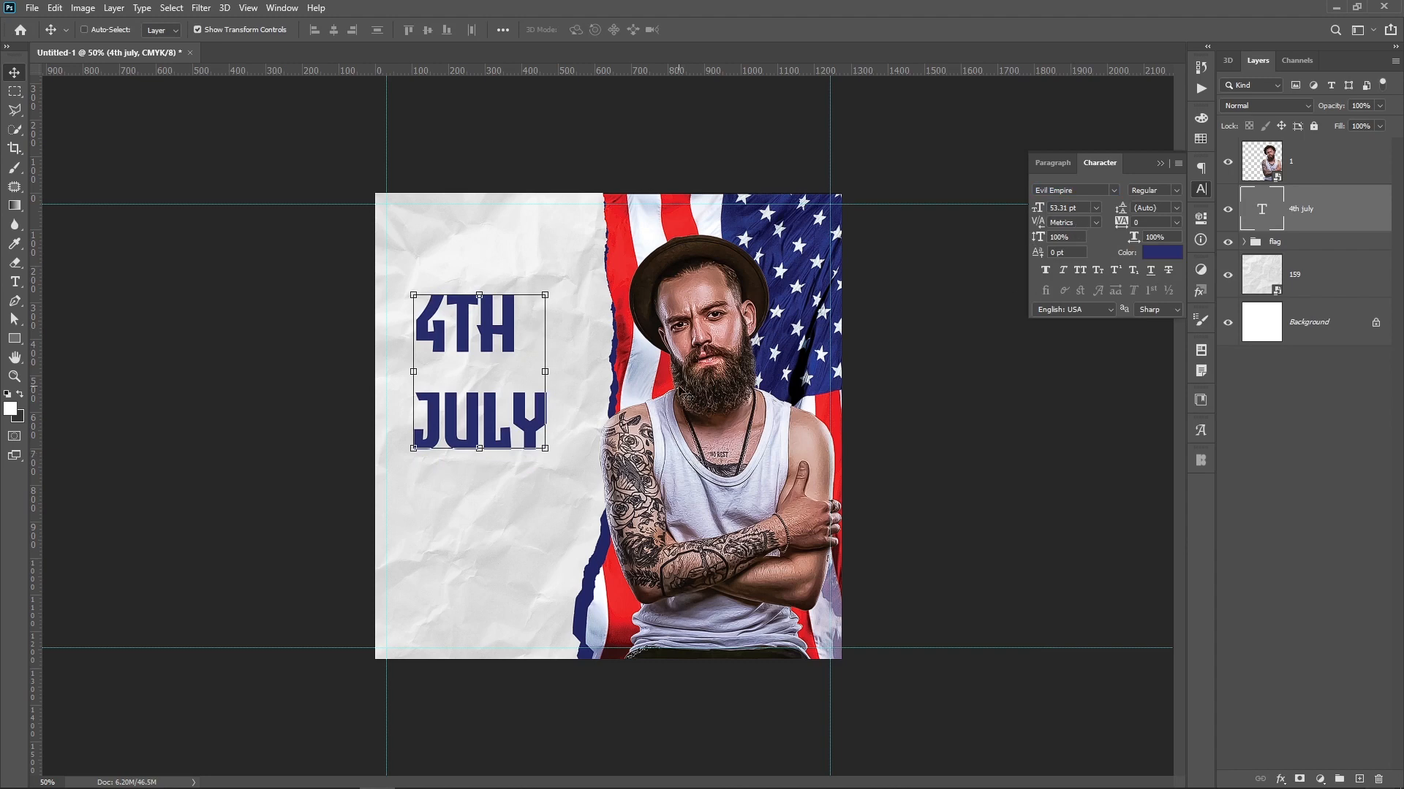
{"action": "left_click_drag", "start_coordinate": [476, 356], "coordinate": [479, 398]}
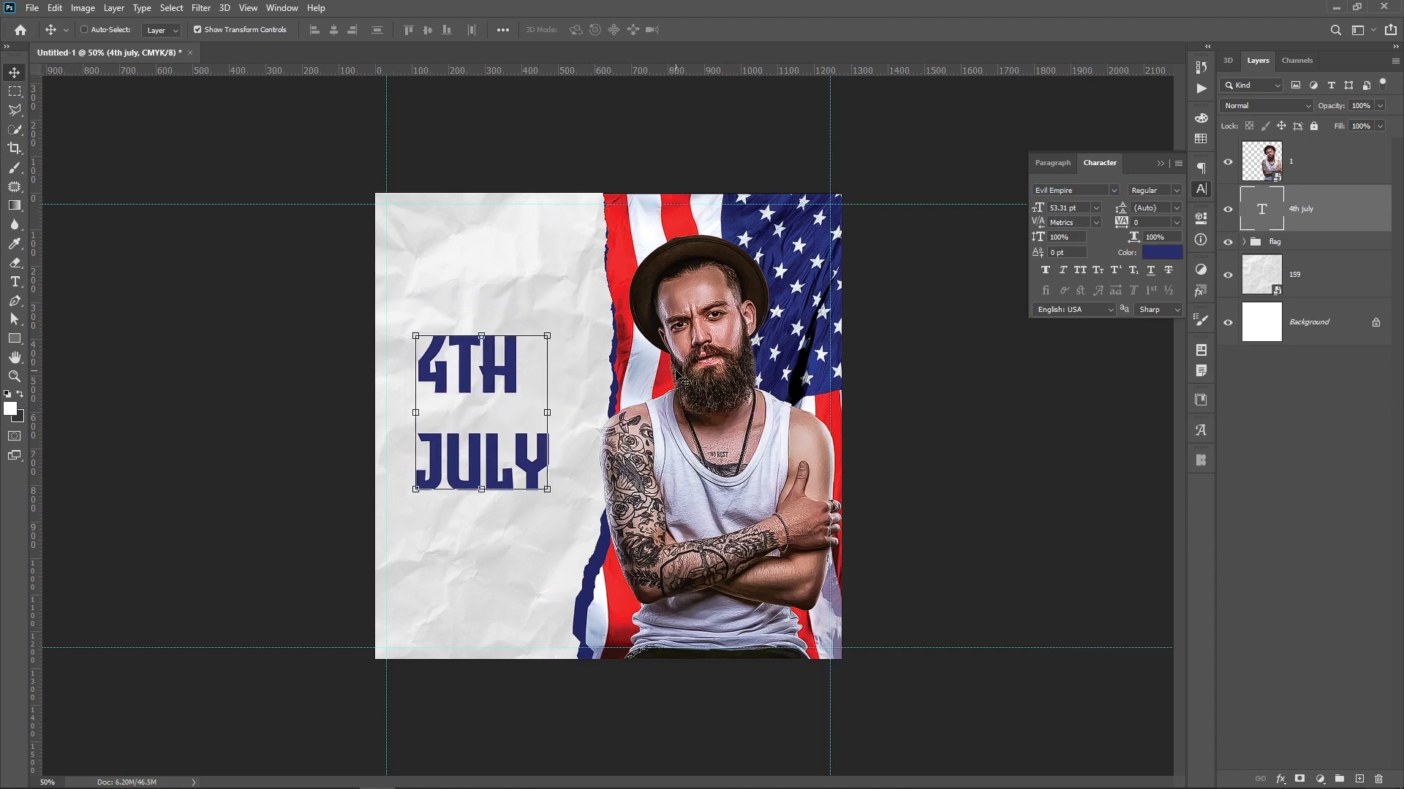
Tighten the line spacing of the "4th july" title to 40 pt
{"action": "left_click", "coordinate": [1177, 208]}
{"action": "left_click", "coordinate": [1159, 370]}
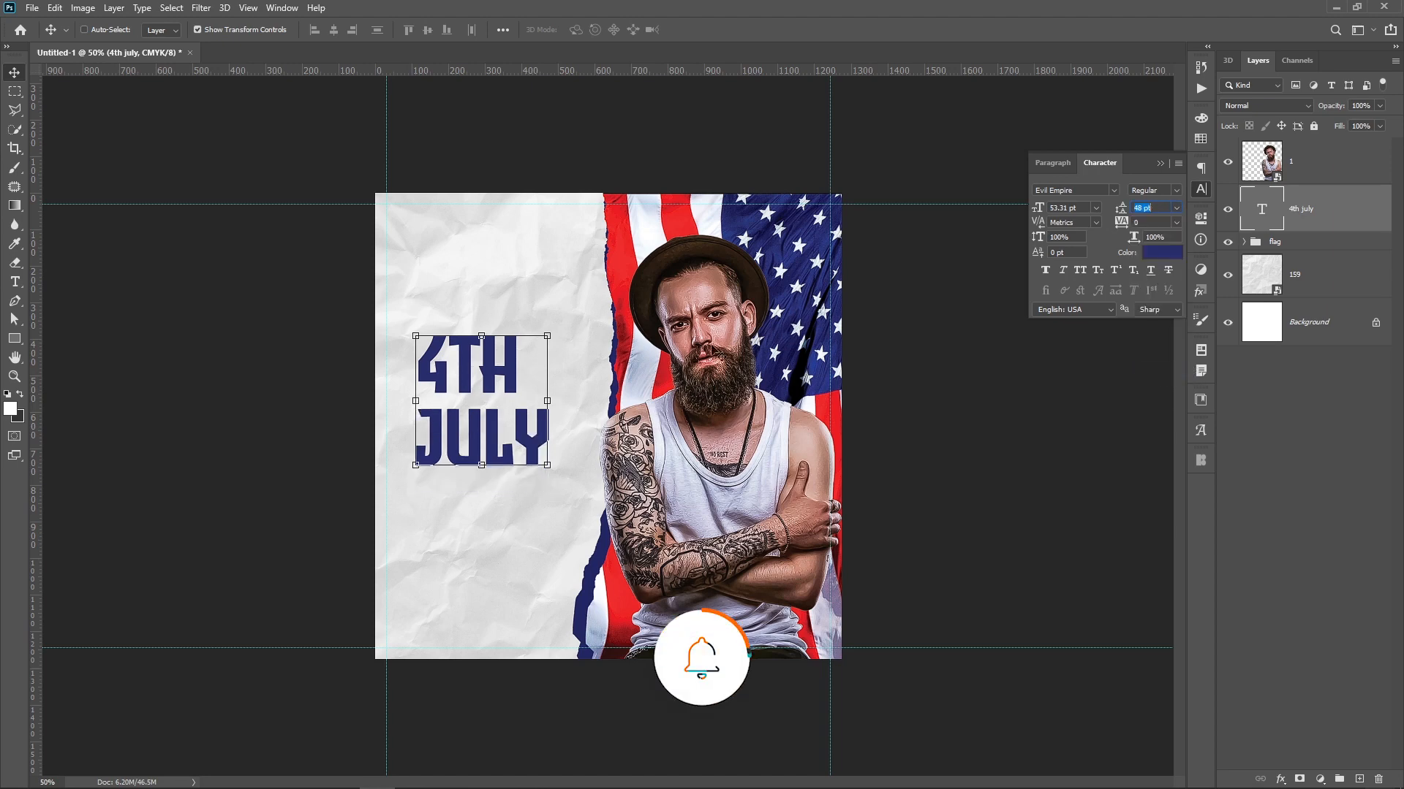
{"action": "scroll", "coordinate": [1164, 208], "scroll_direction": "down", "scroll_amount": 7}
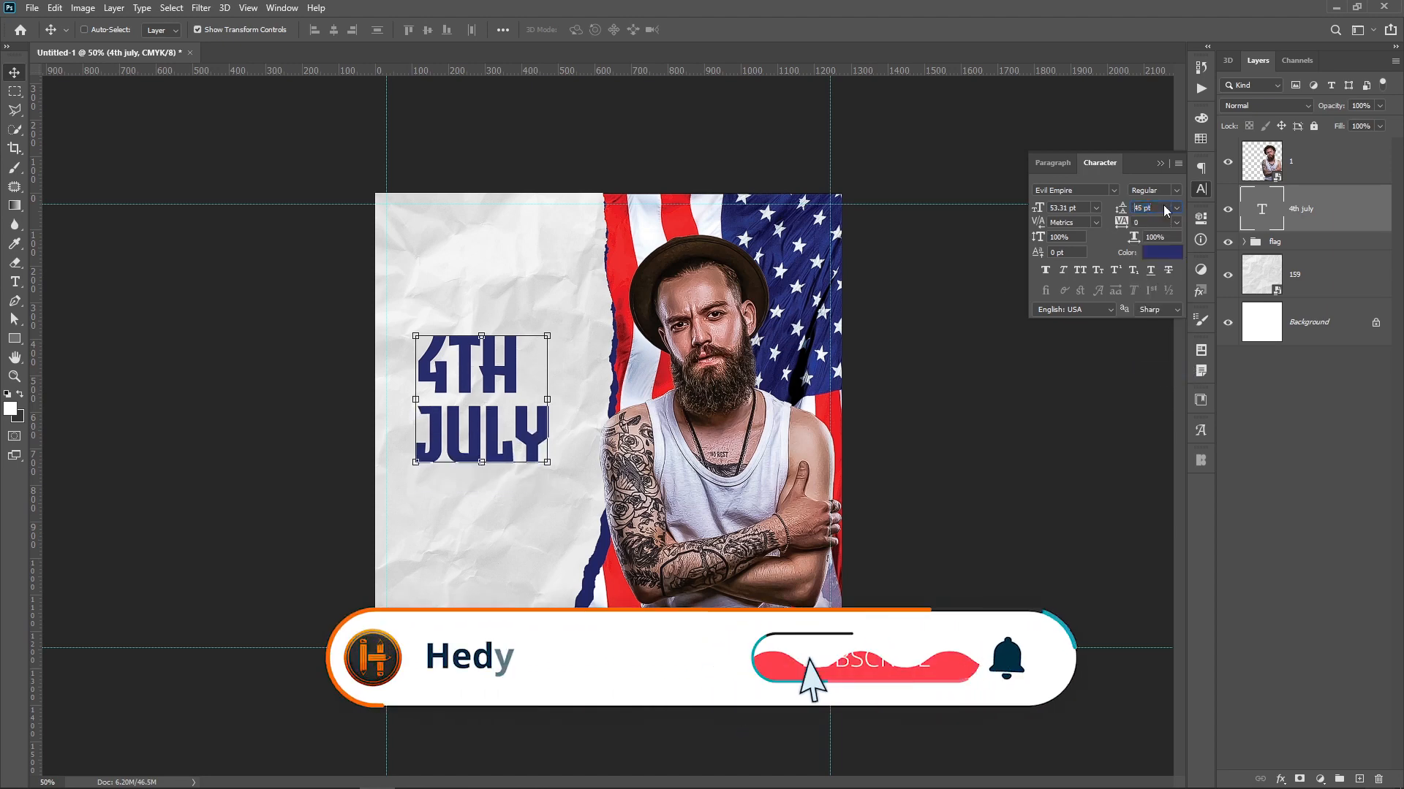
{"action": "scroll", "coordinate": [1166, 206], "scroll_direction": "down", "scroll_amount": 1}
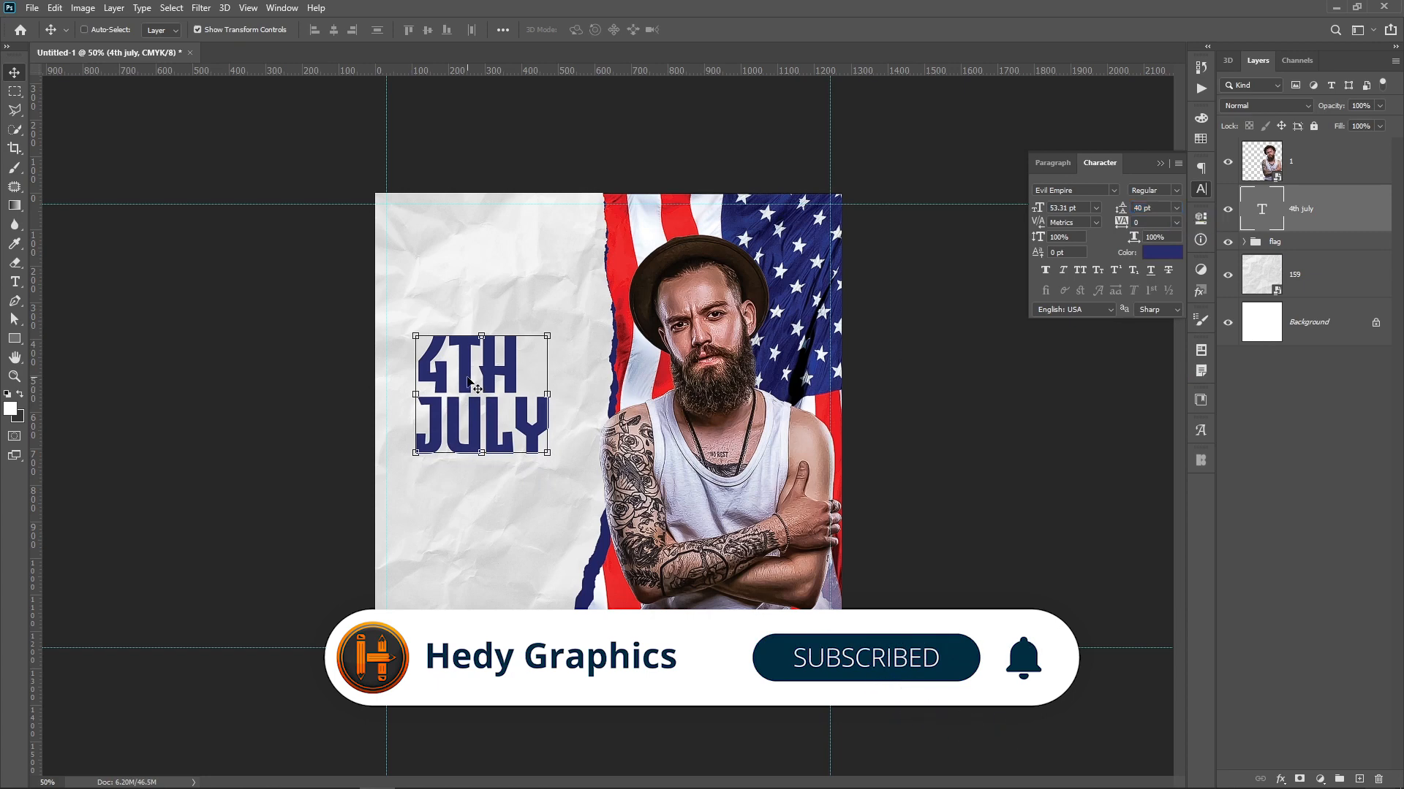
Try reducing only the letters "th" in the title to 46.31 pt
{"action": "key", "text": "t"}
{"action": "left_click_drag", "start_coordinate": [459, 353], "coordinate": [520, 358]}
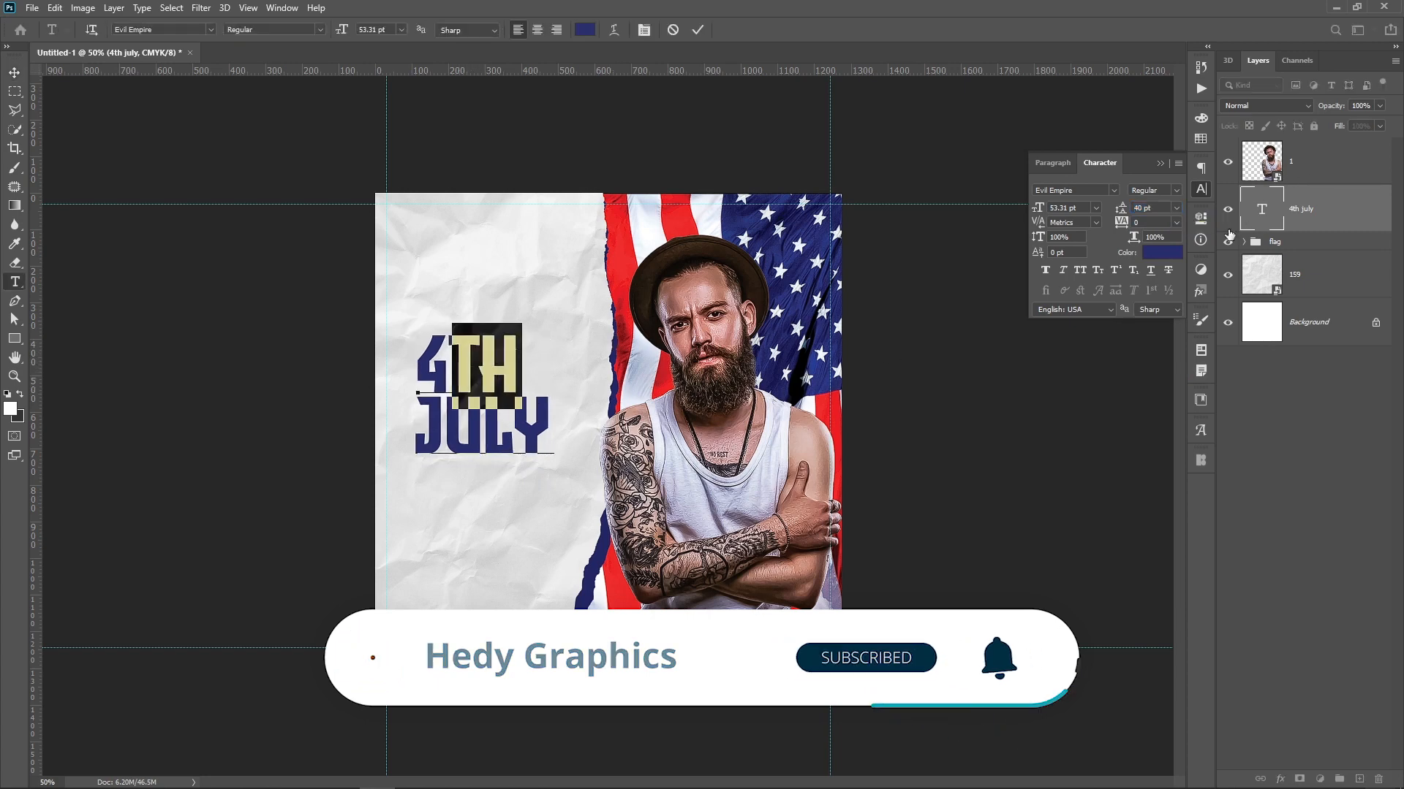
{"action": "scroll", "coordinate": [1081, 208], "scroll_direction": "down", "scroll_amount": 7}
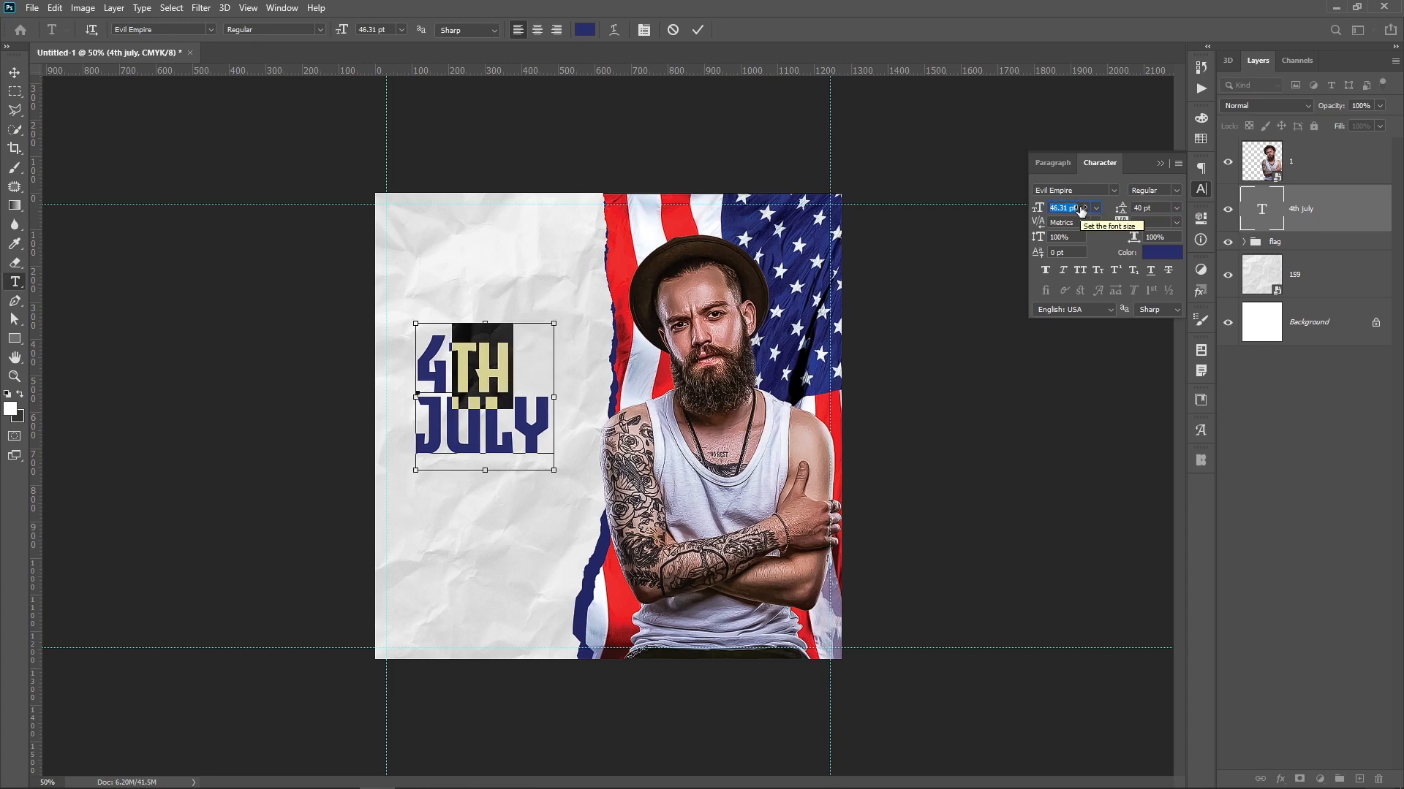
{"action": "left_click", "coordinate": [622, 348]}
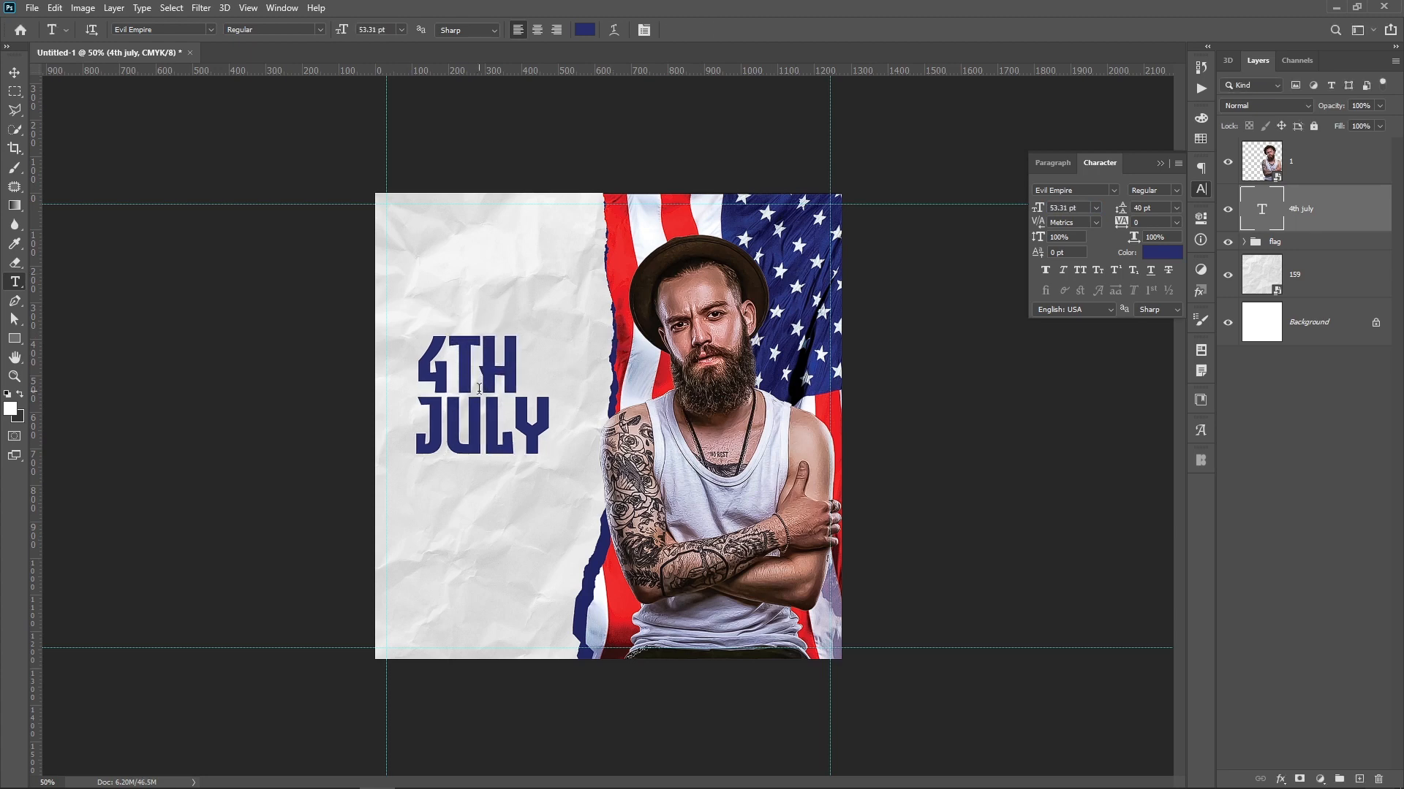
Format the letters "th" in the title as superscript and commit the text
{"action": "left_click_drag", "start_coordinate": [458, 356], "coordinate": [591, 350]}
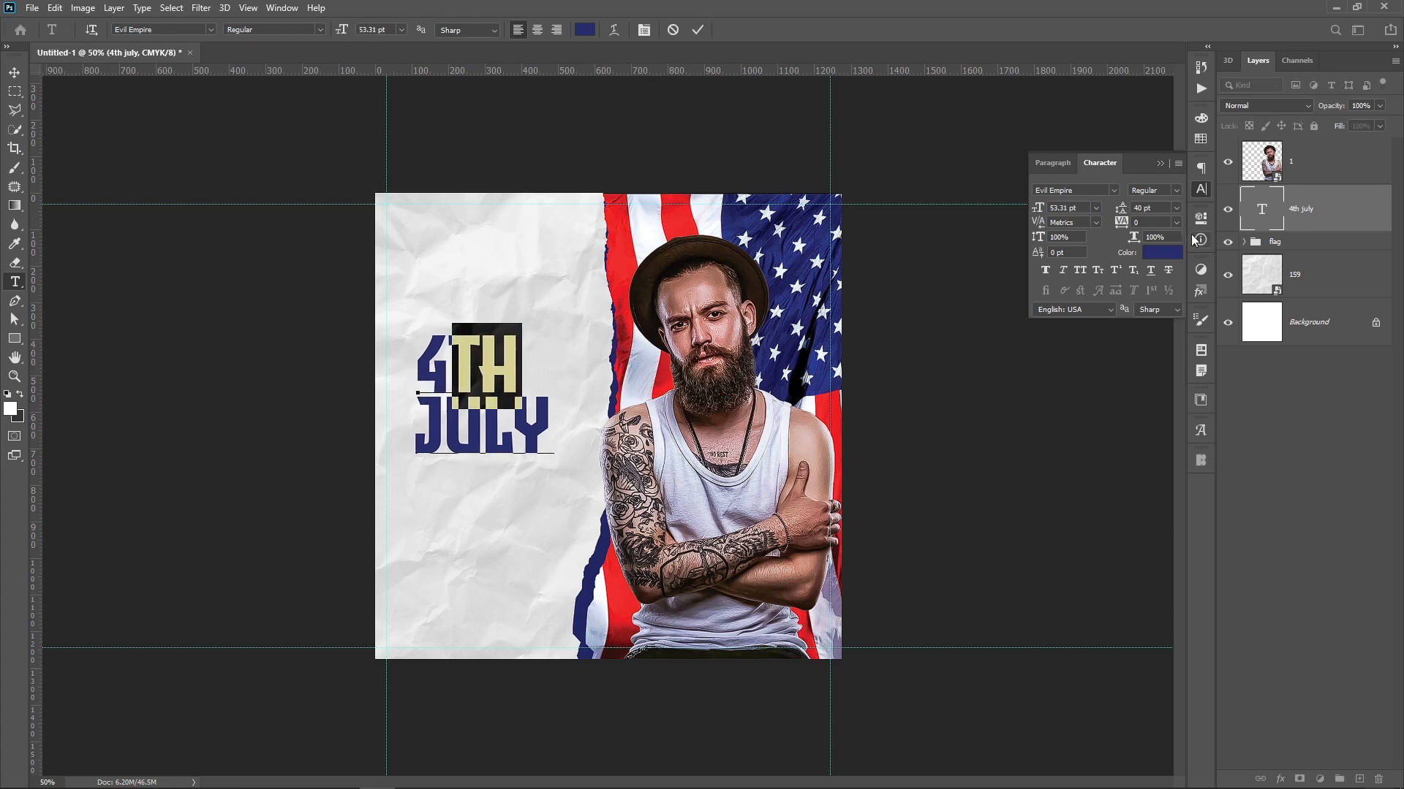
{"action": "left_click", "coordinate": [1121, 272]}
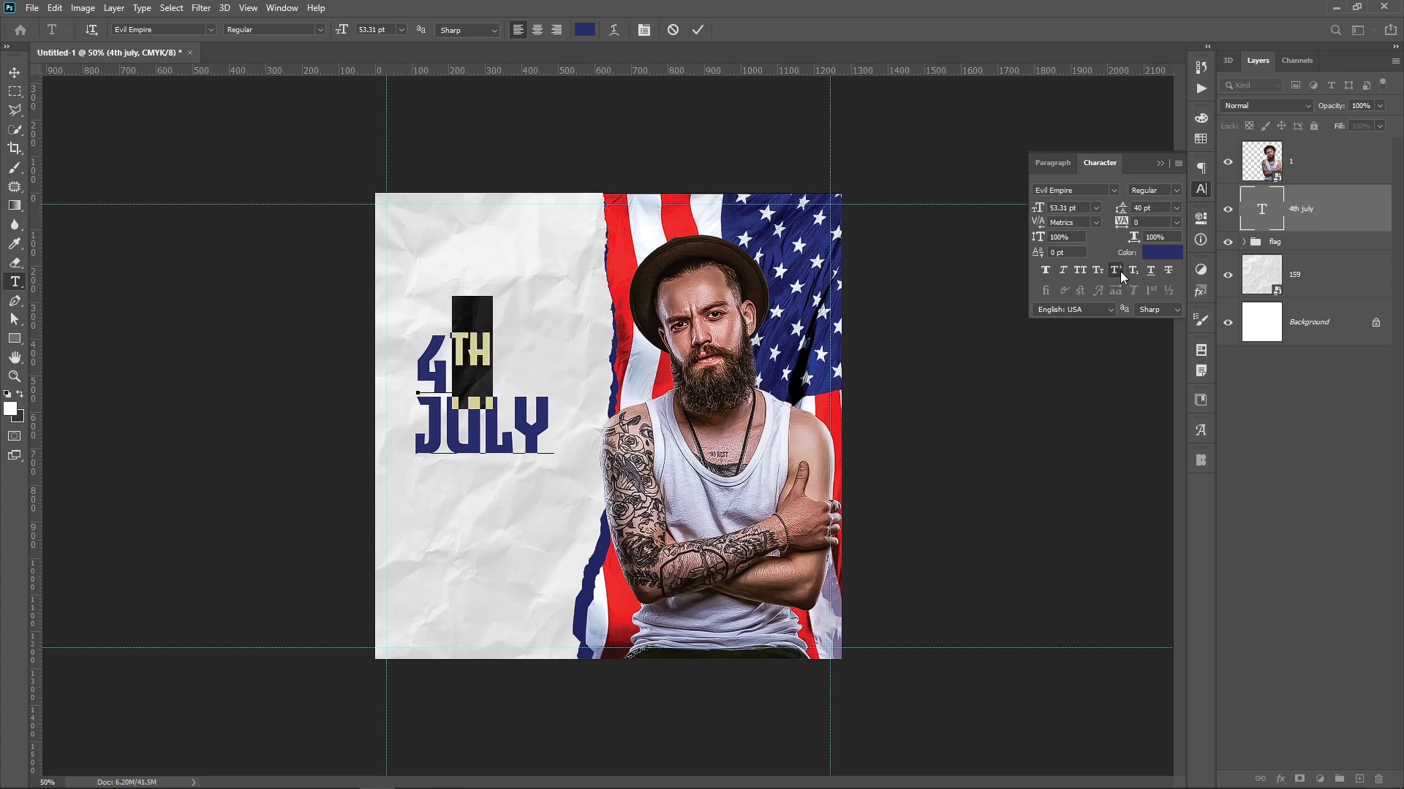
{"action": "key", "text": "ctrl+Return"}
{"action": "key", "text": "v"}
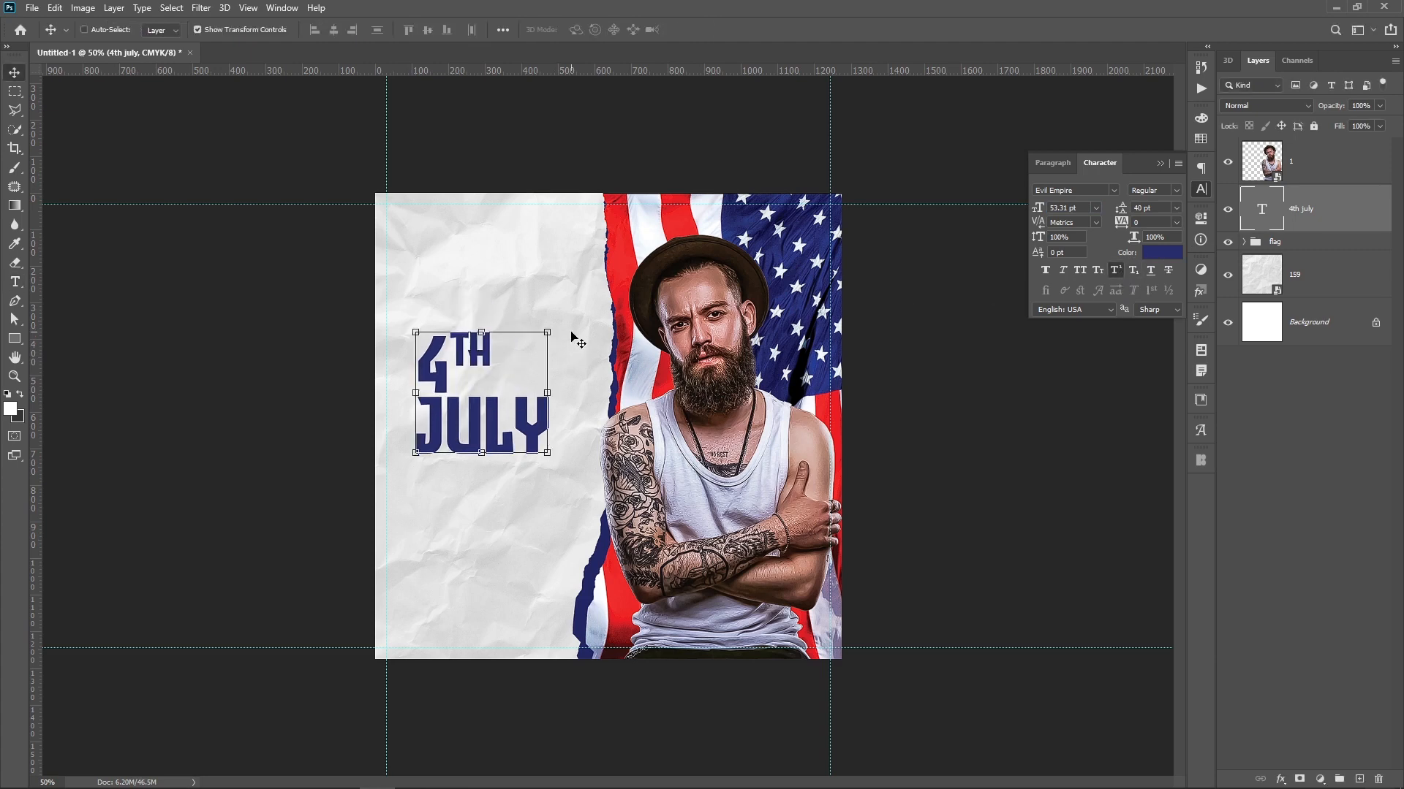
Enlarge the title to about 89 pt and position it from the left margin guide to the torn paper edge
{"action": "left_click_drag", "start_coordinate": [555, 329], "coordinate": [586, 292]}
{"action": "left_click_drag", "start_coordinate": [484, 438], "coordinate": [507, 446]}
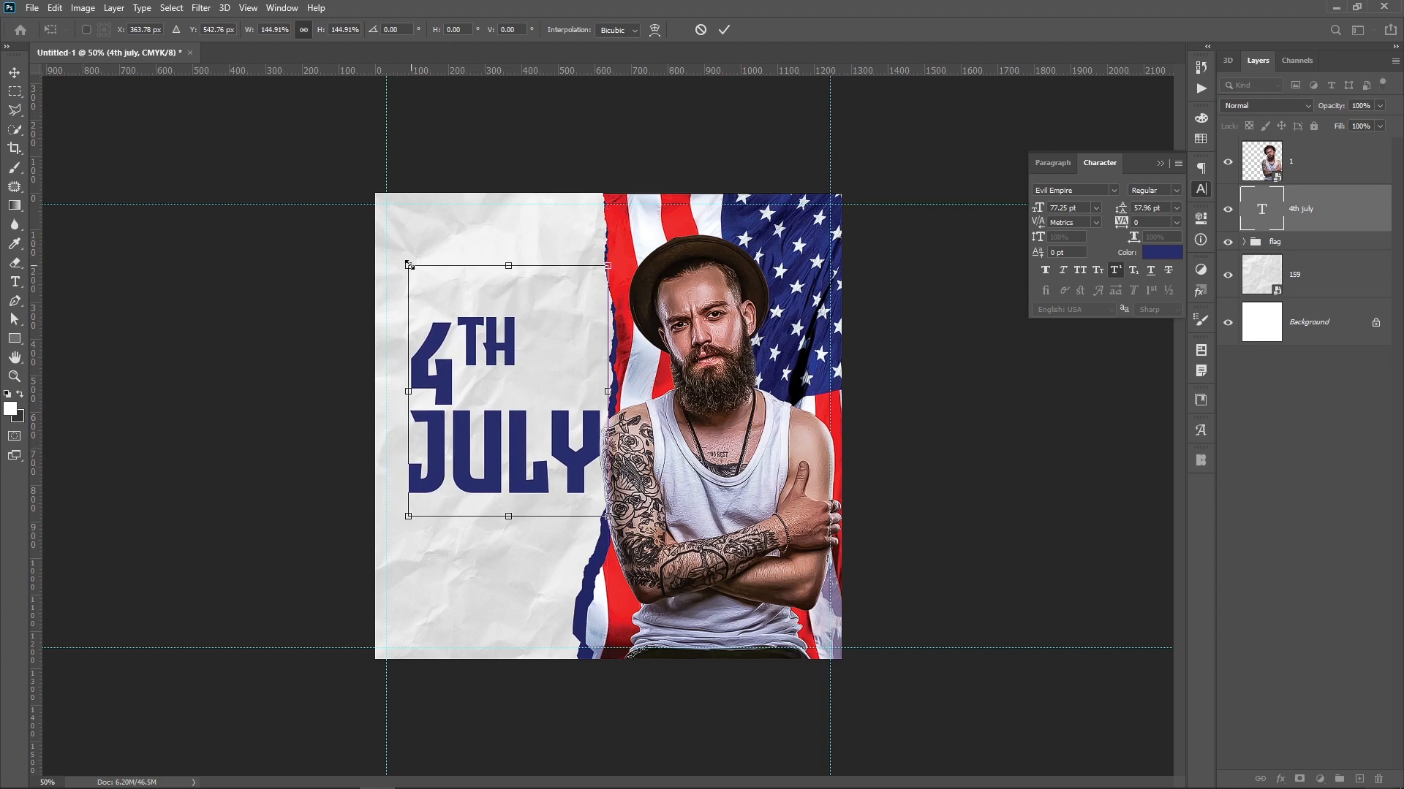
{"action": "left_click_drag", "start_coordinate": [409, 265], "coordinate": [397, 245]}
{"action": "key", "text": "Return"}
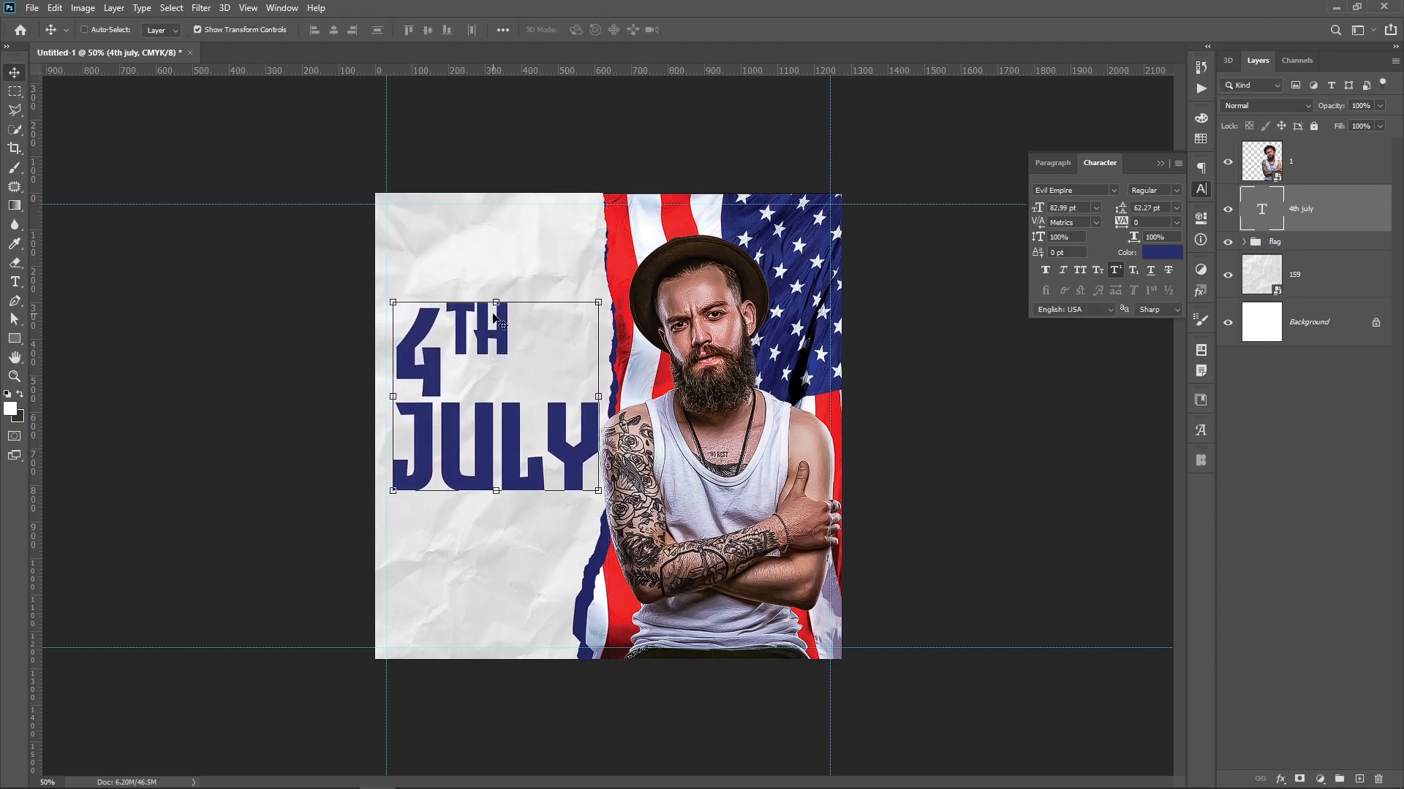
{"action": "key", "text": "ctrl+t"}
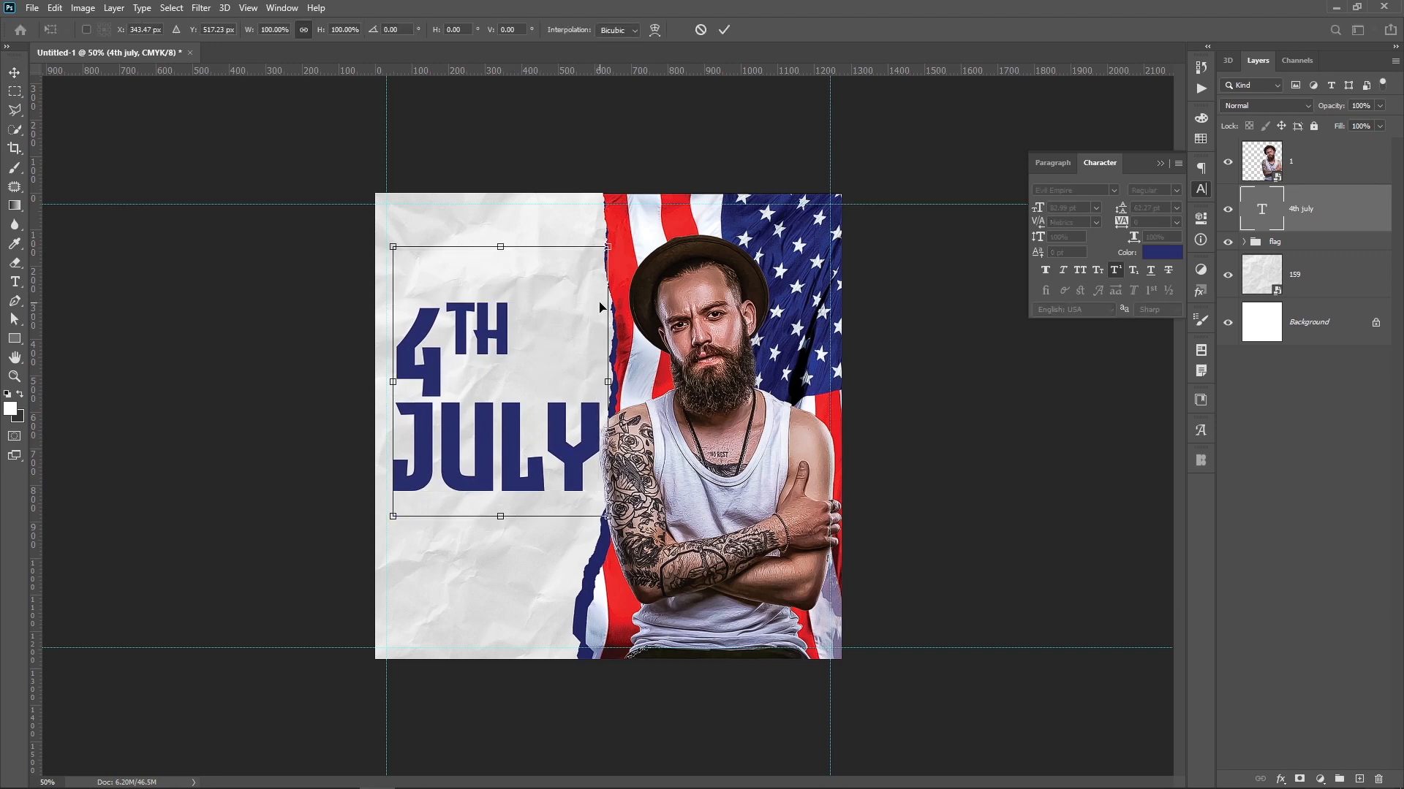
{"action": "mouse_move", "coordinate": [609, 248]}
{"action": "left_mouse_down"}
{"action": "mouse_move", "coordinate": [621, 228]}
{"action": "mouse_move", "coordinate": [613, 236]}
{"action": "left_mouse_up"}
{"action": "left_click_drag", "start_coordinate": [492, 444], "coordinate": [484, 477]}
{"action": "key", "text": "Return"}
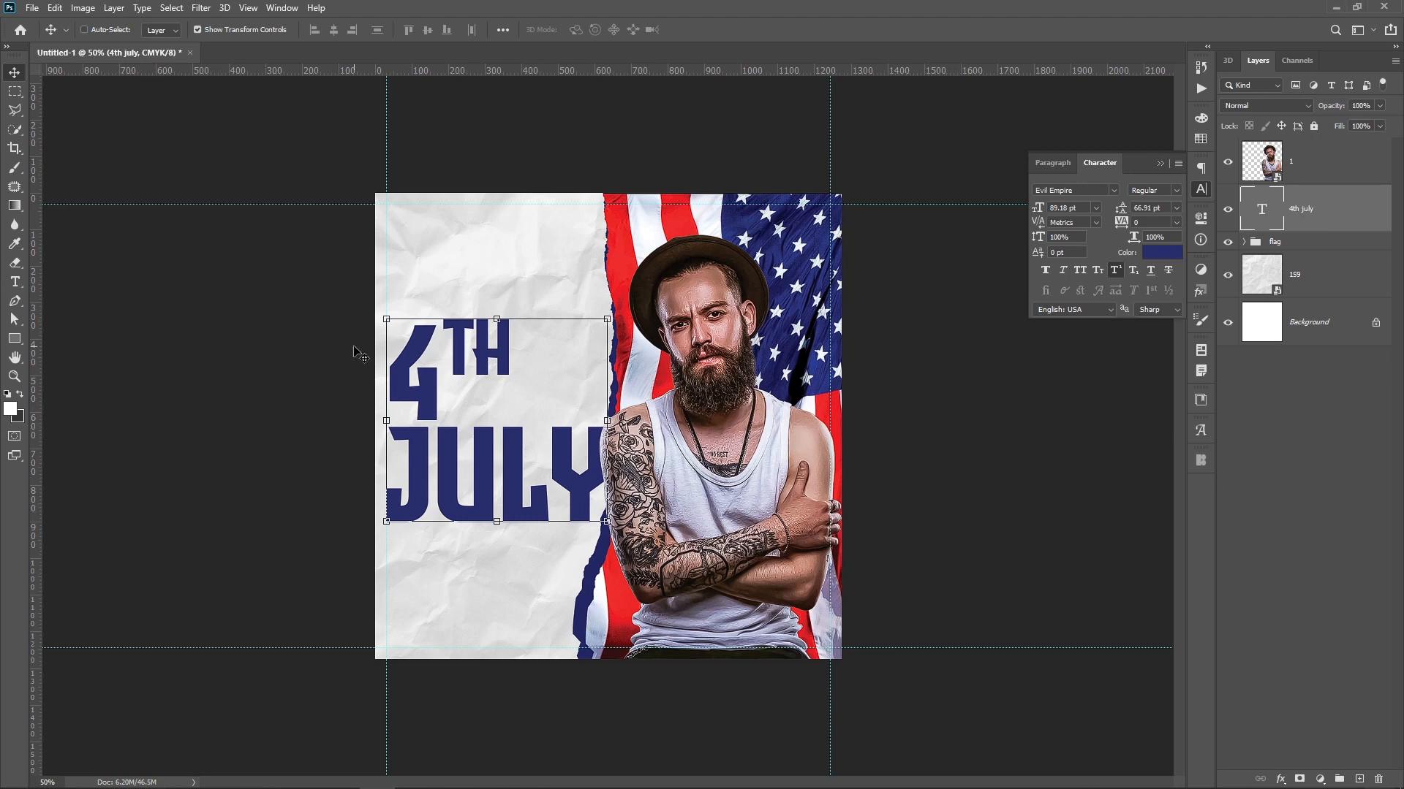
Add a separate text layer reading "of" above the "4th july" title
{"action": "key", "text": "t"}
{"action": "left_click", "coordinate": [473, 276]}
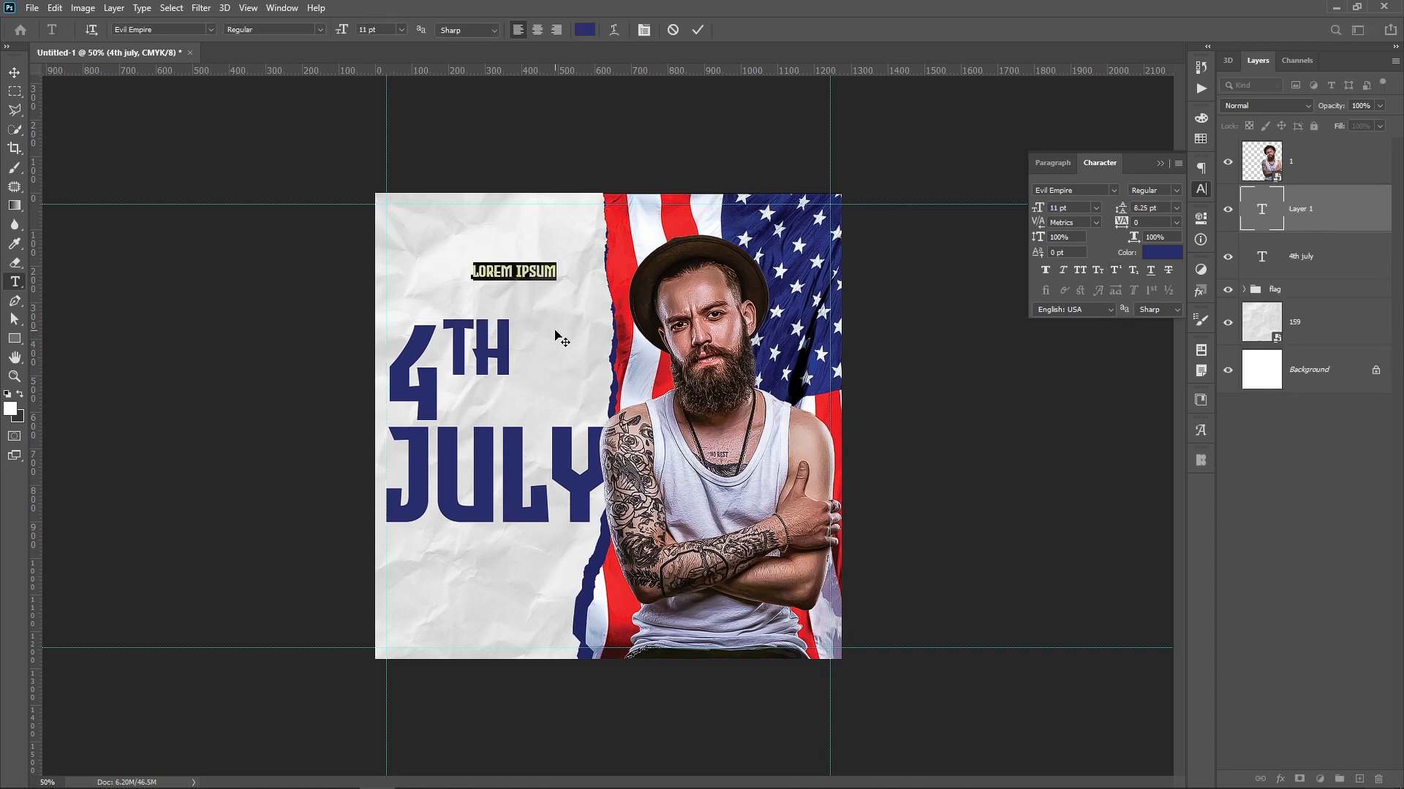
{"action": "type", "text": "0"}
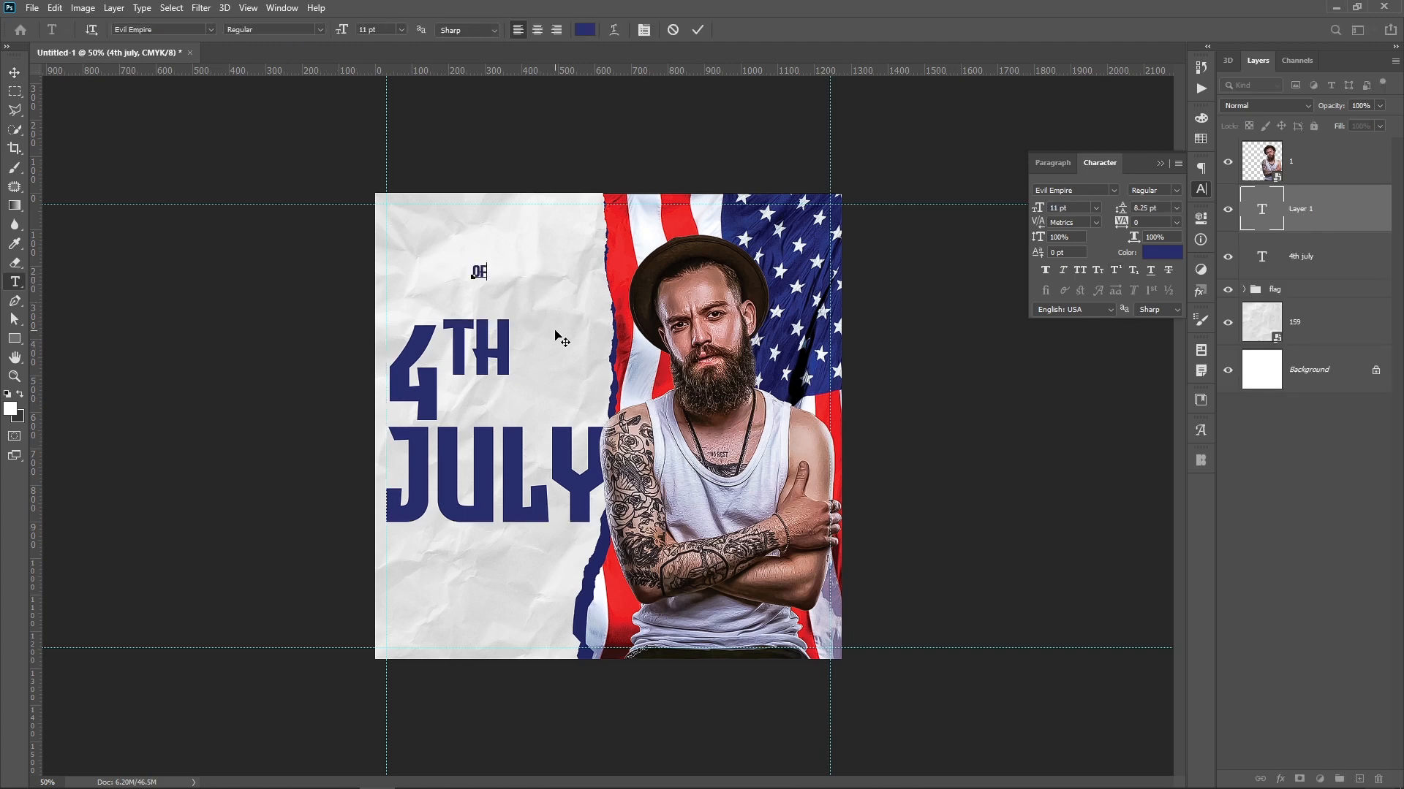
{"action": "left_click", "coordinate": [560, 340]}
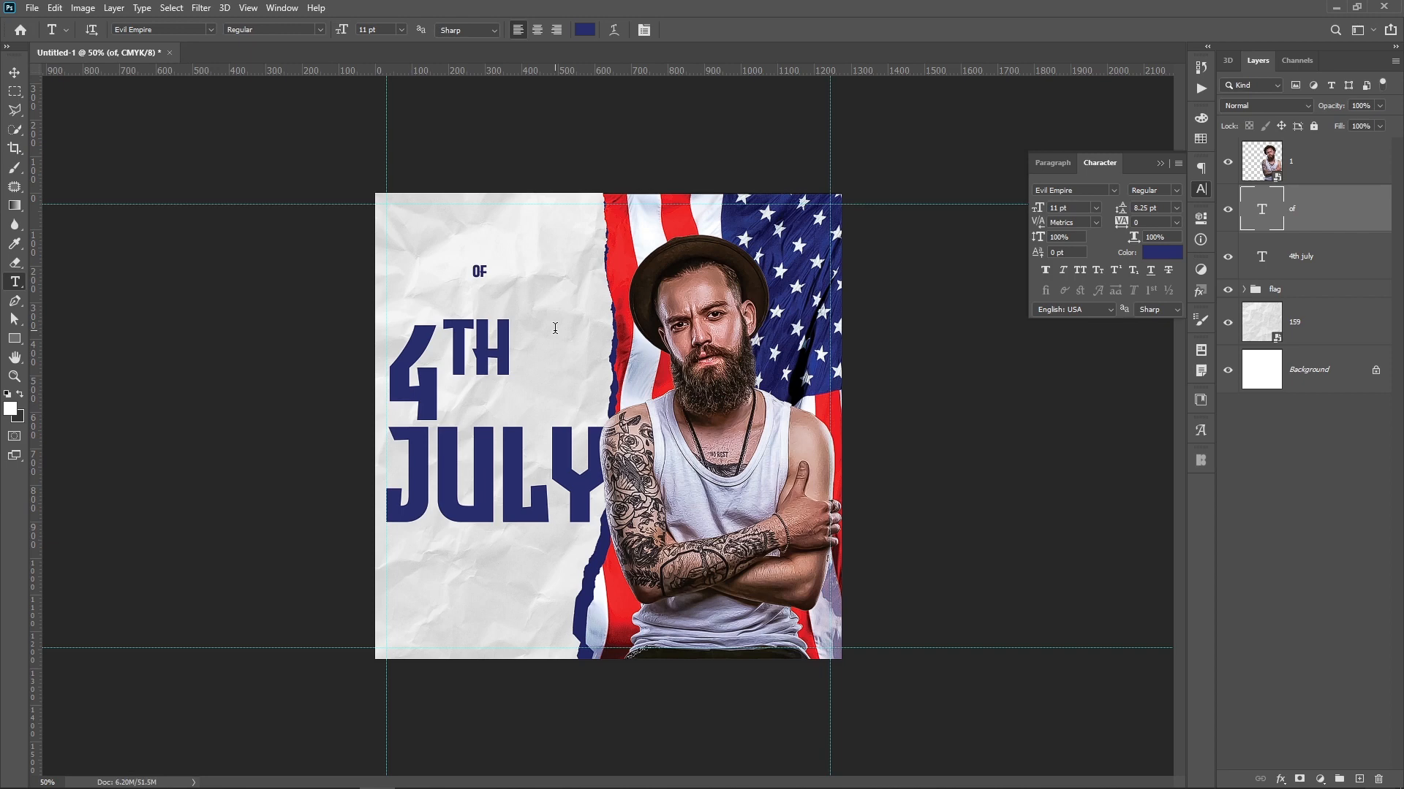
{"action": "key", "text": "v"}
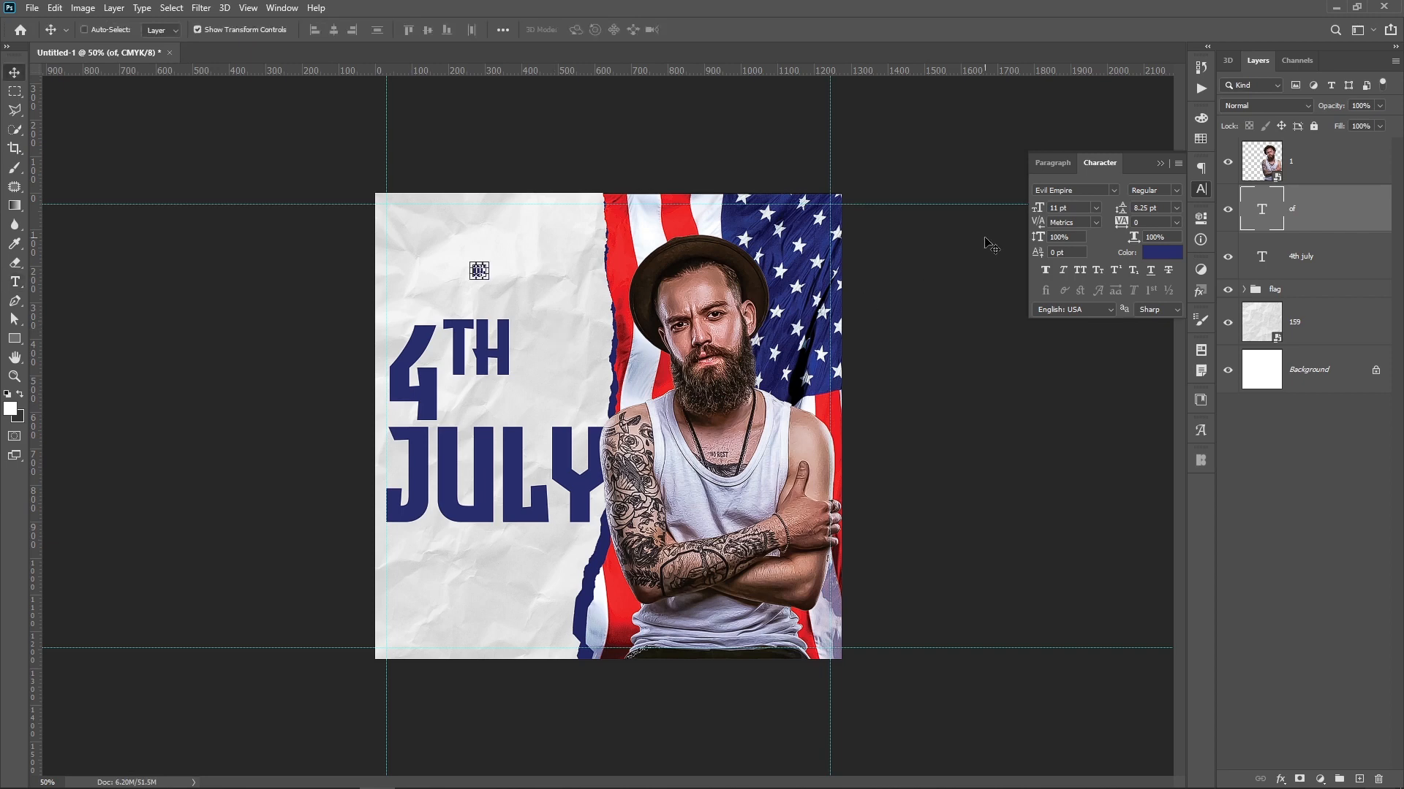
Set the word "of" in the Authentic Signature font and enlarge it to about 139 pt
{"action": "left_click", "coordinate": [1094, 190]}
{"action": "type", "text": "authe"}
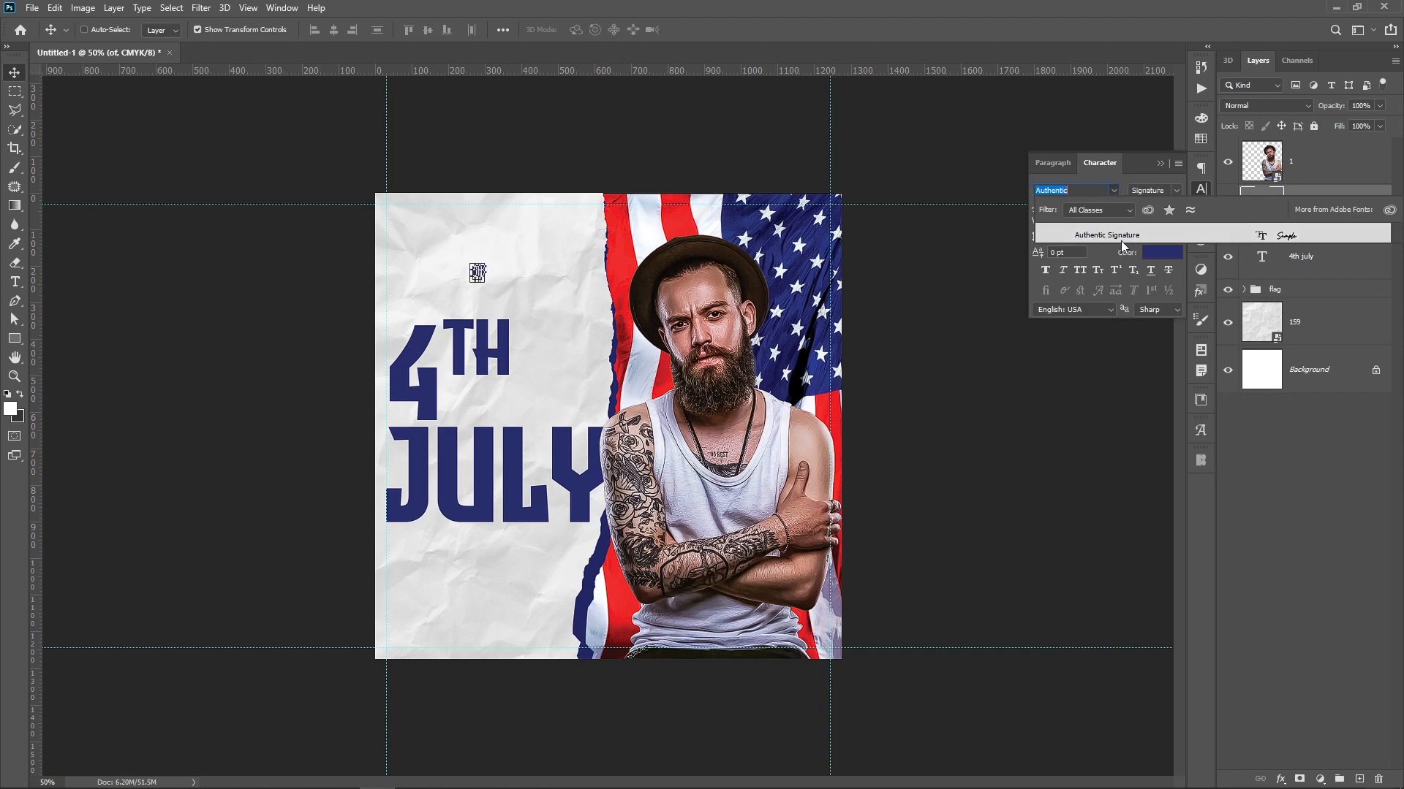
{"action": "key", "text": "Return"}
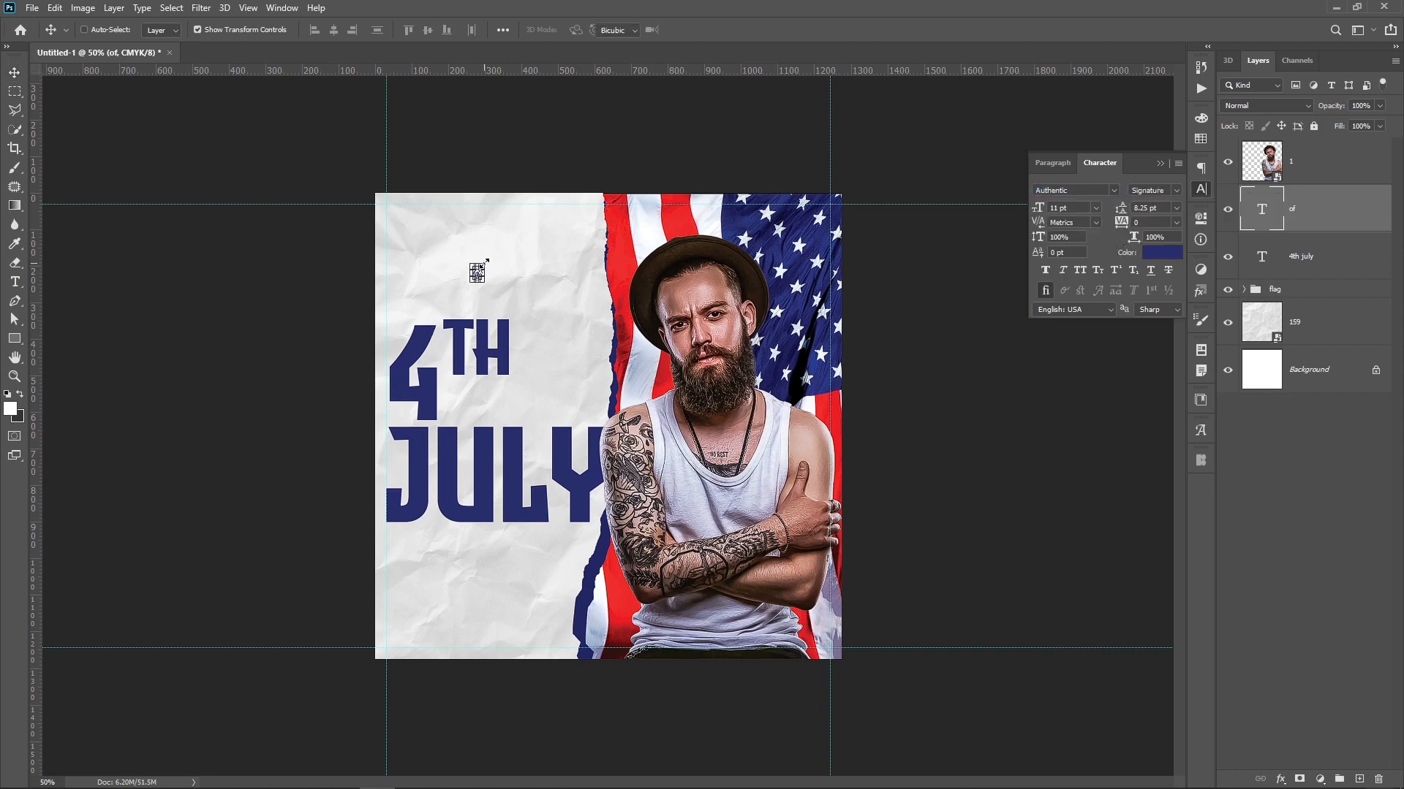
{"action": "key", "text": "ctrl+t"}
{"action": "left_click_drag", "start_coordinate": [486, 260], "coordinate": [598, 185]}
{"action": "key", "text": "Return"}
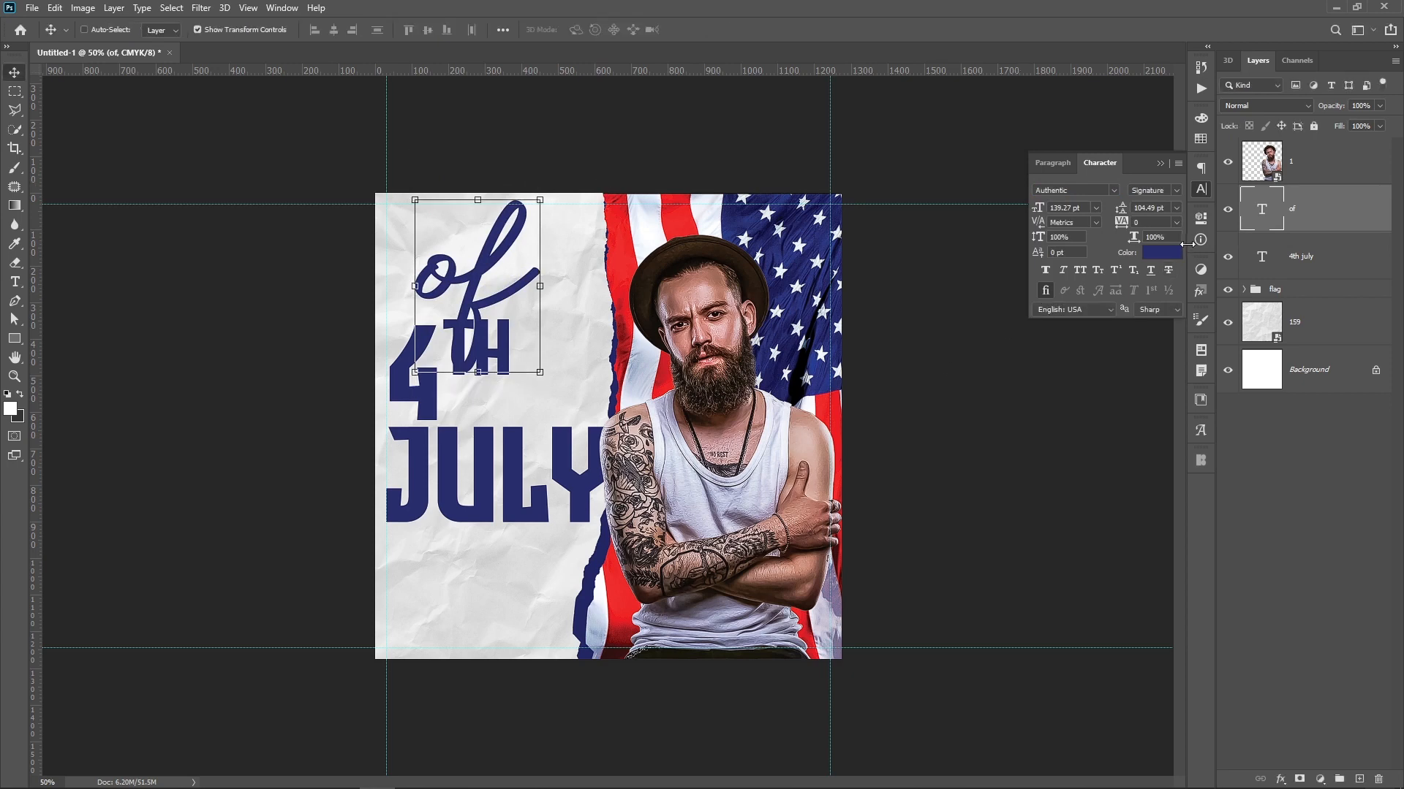
Recolour the word "of" red #ee2d2e, sampled from the flag's stripe
{"action": "left_click", "coordinate": [1162, 252]}
{"action": "left_click", "coordinate": [625, 262]}
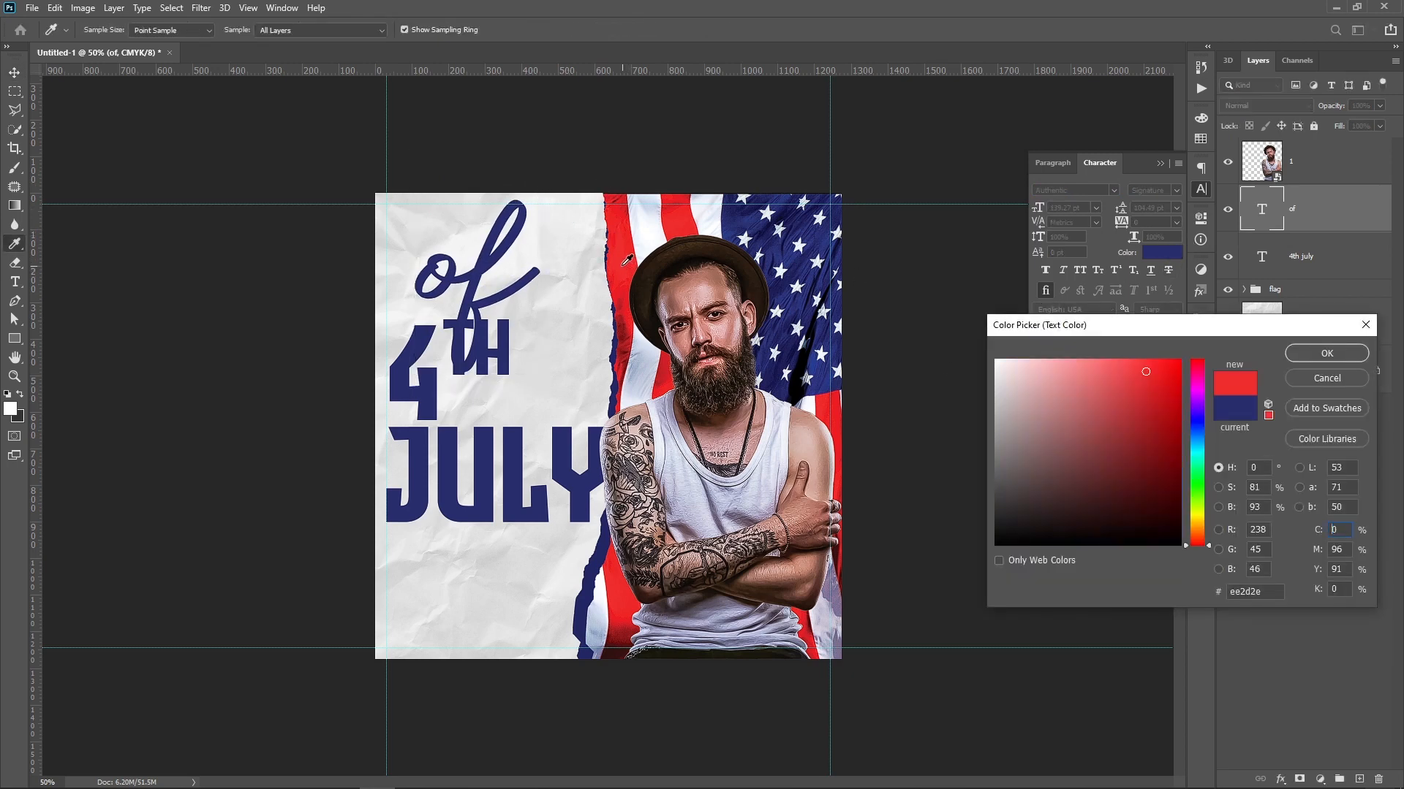
{"action": "key", "text": "Return"}
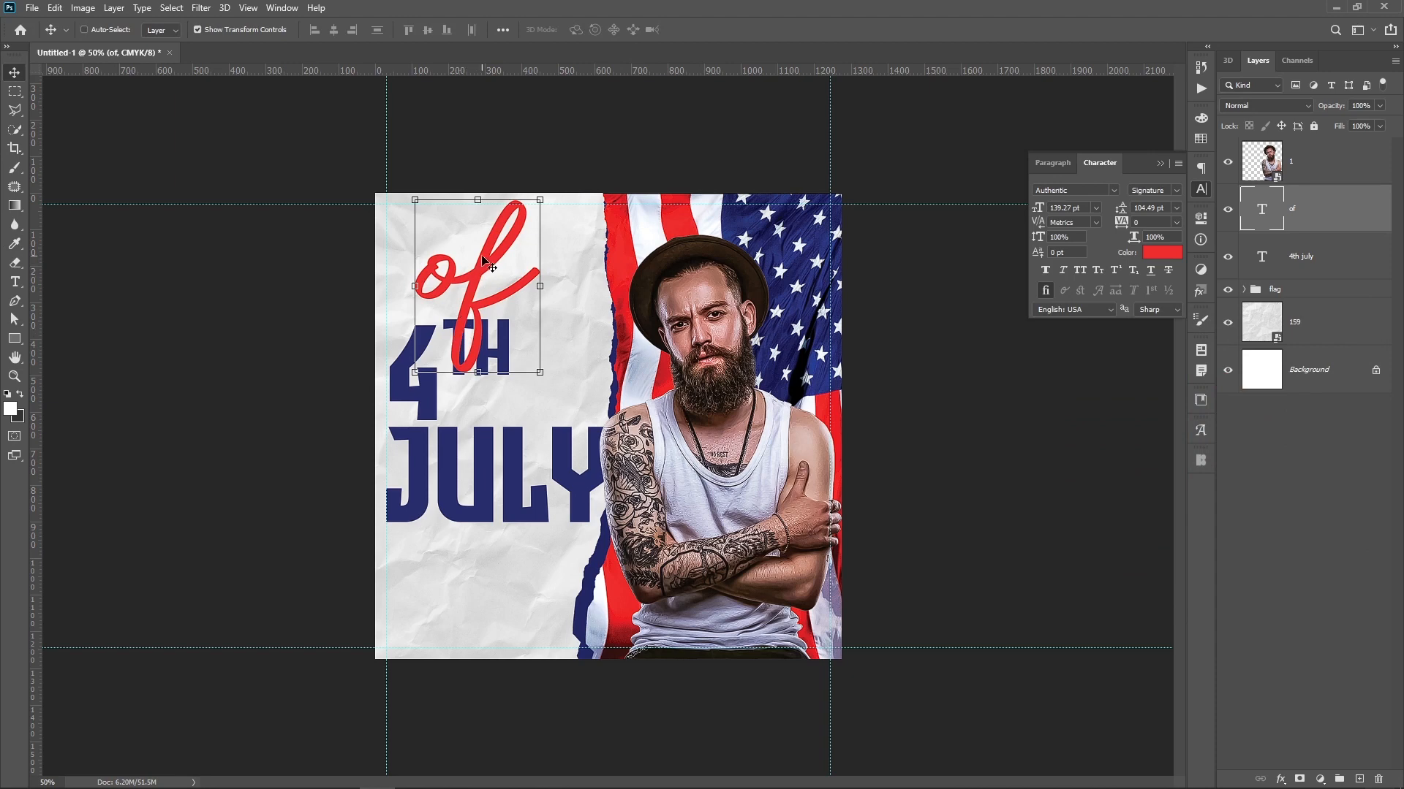
Place the word "of" beside "th", overlapping "july", and shrink it to about 119 pt
{"action": "left_click_drag", "start_coordinate": [484, 262], "coordinate": [550, 370]}
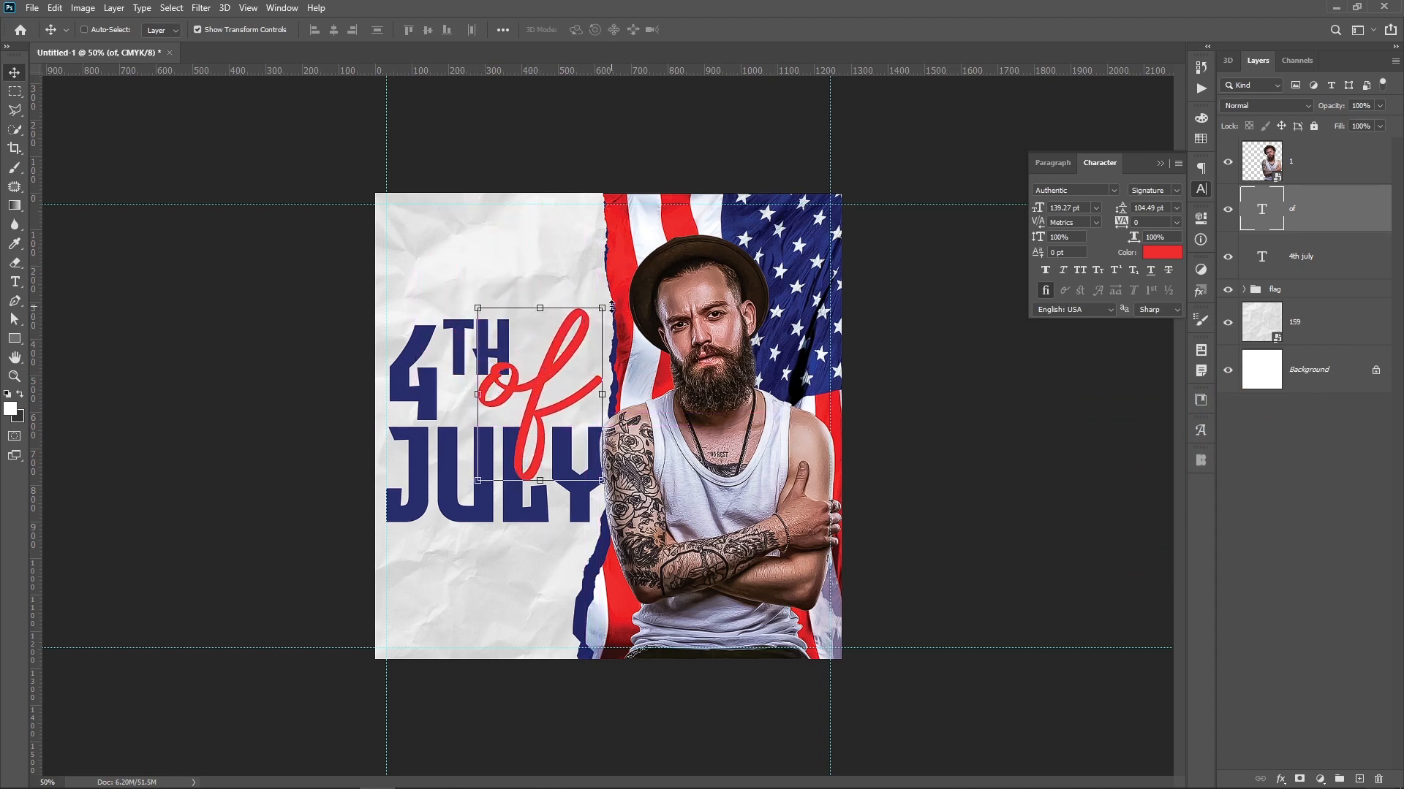
{"action": "left_click", "coordinate": [611, 307]}
{"action": "left_click_drag", "start_coordinate": [603, 260], "coordinate": [599, 282]}
{"action": "key", "text": "Return"}
{"action": "left_click_drag", "start_coordinate": [538, 358], "coordinate": [541, 341]}
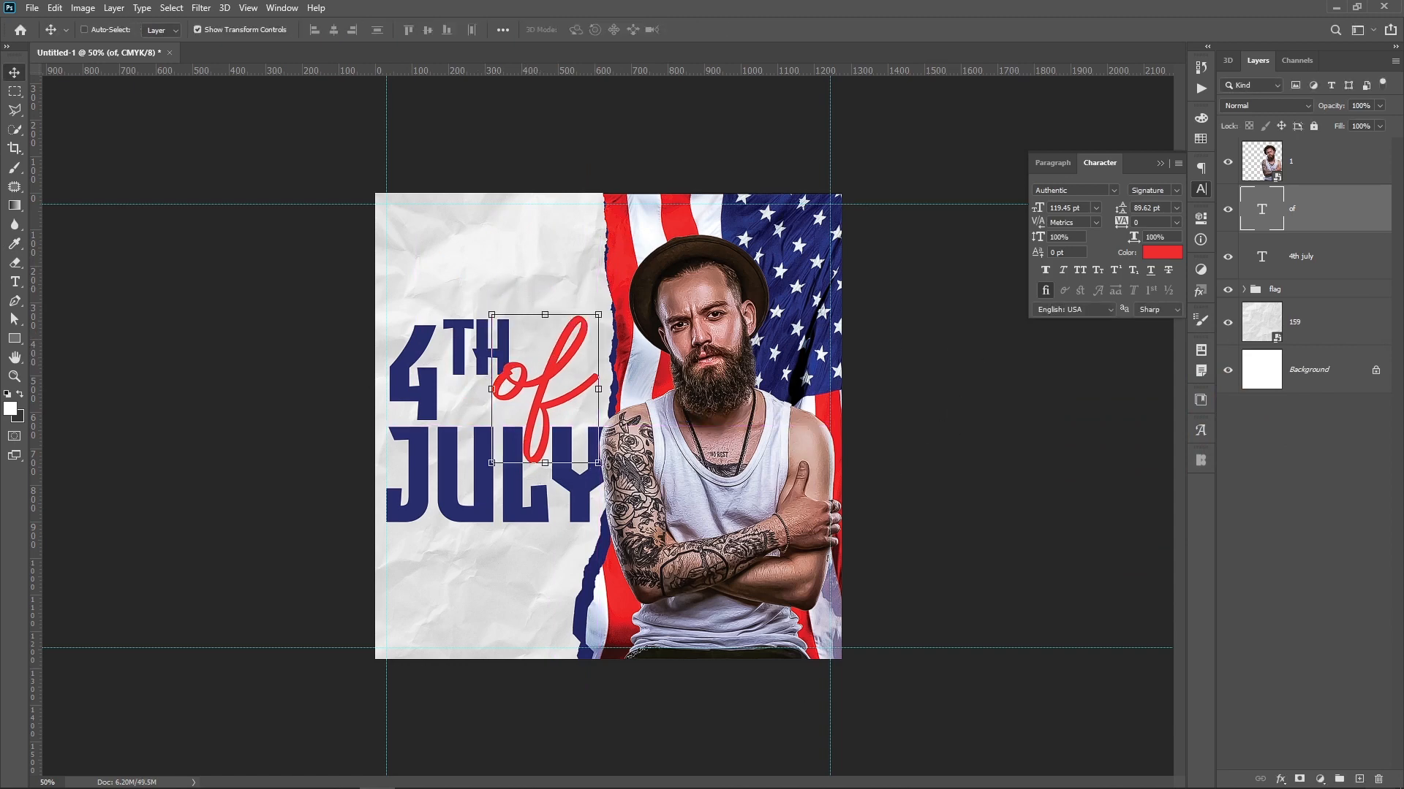
Switch to Adobe Bridge and look through the Footage folder for the duct tape images
{"action": "left_click", "coordinate": [449, 785]}
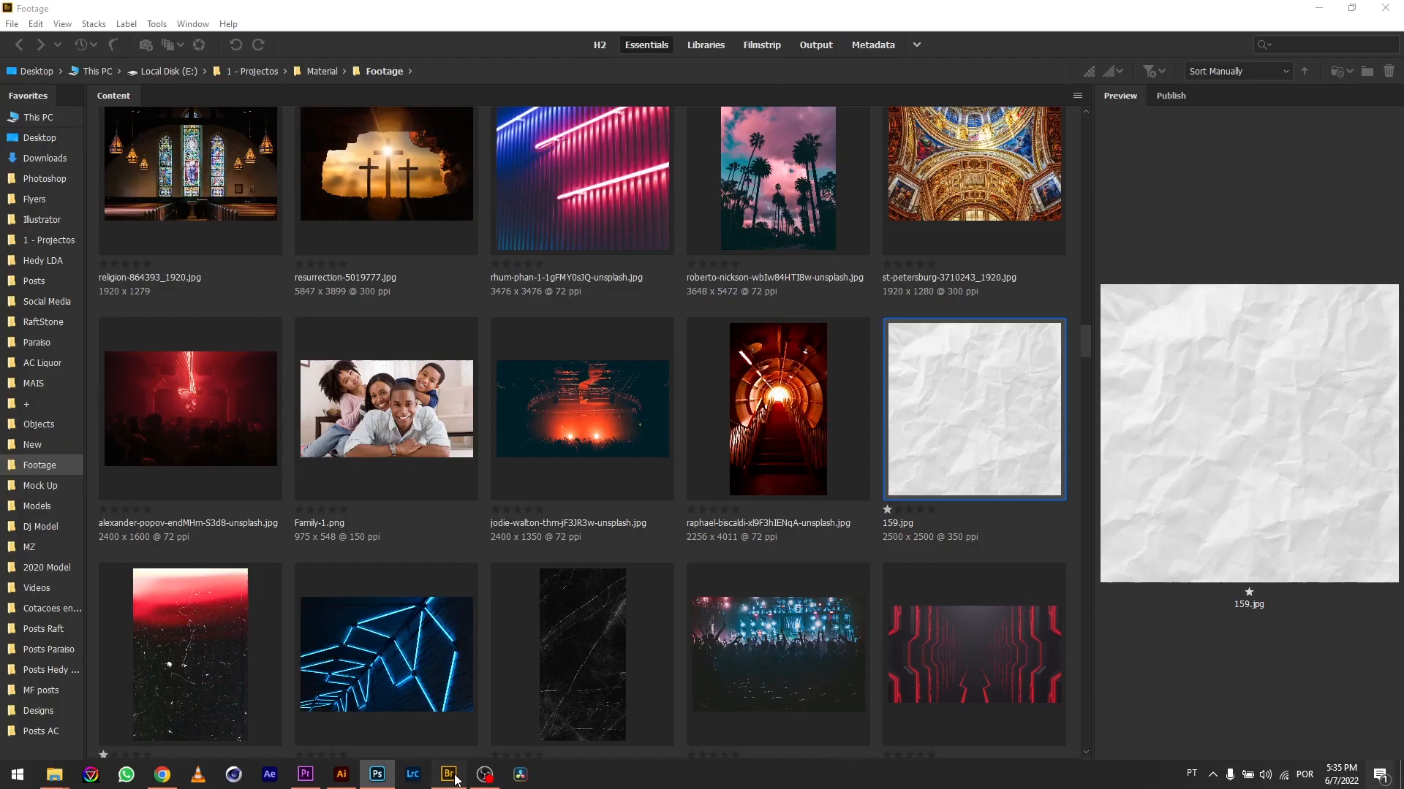
{"action": "scroll", "coordinate": [522, 498], "scroll_direction": "up", "scroll_amount": 5}
{"action": "scroll", "coordinate": [521, 481], "scroll_direction": "up", "scroll_amount": 6}
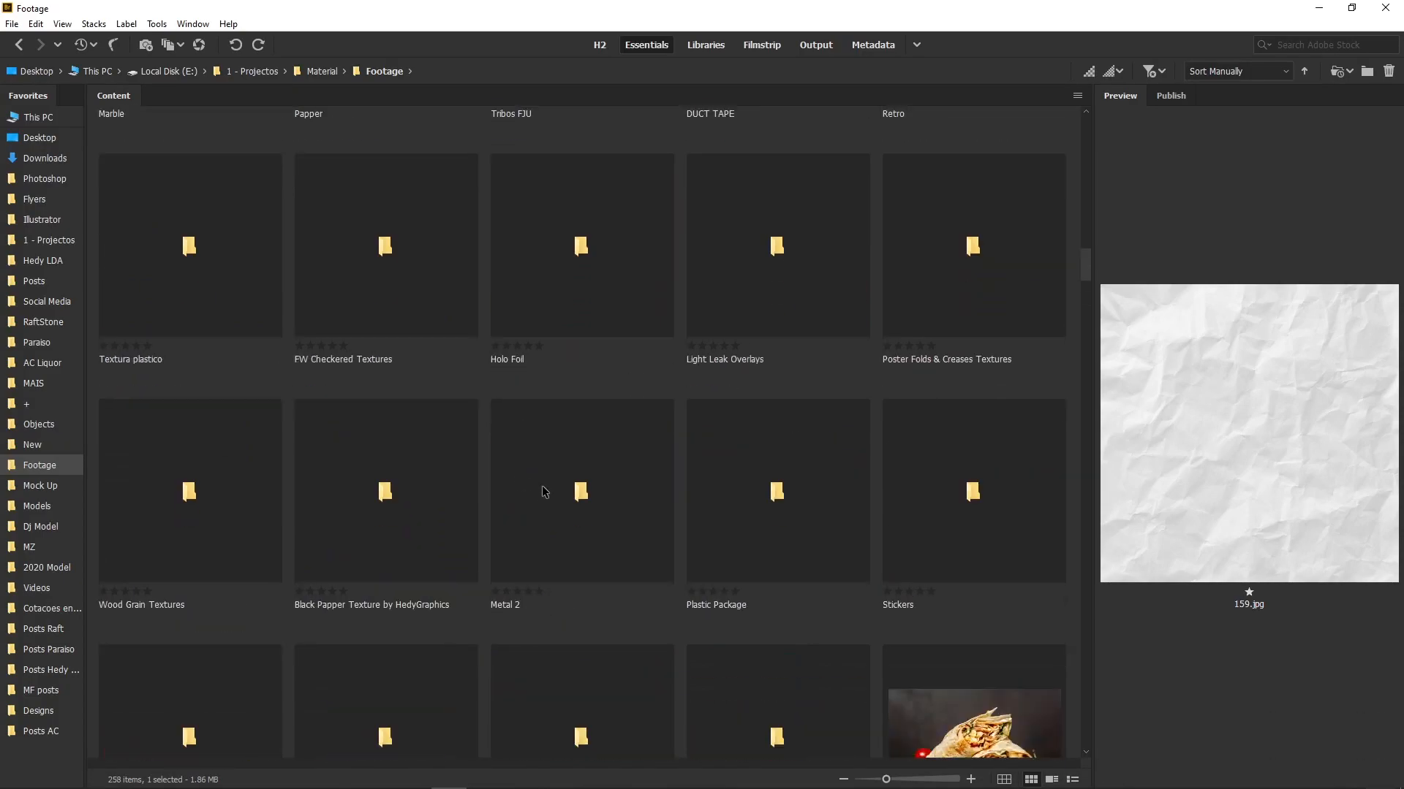
{"action": "scroll", "coordinate": [539, 485], "scroll_direction": "down", "scroll_amount": 3}
{"action": "scroll", "coordinate": [559, 462], "scroll_direction": "down", "scroll_amount": 3}
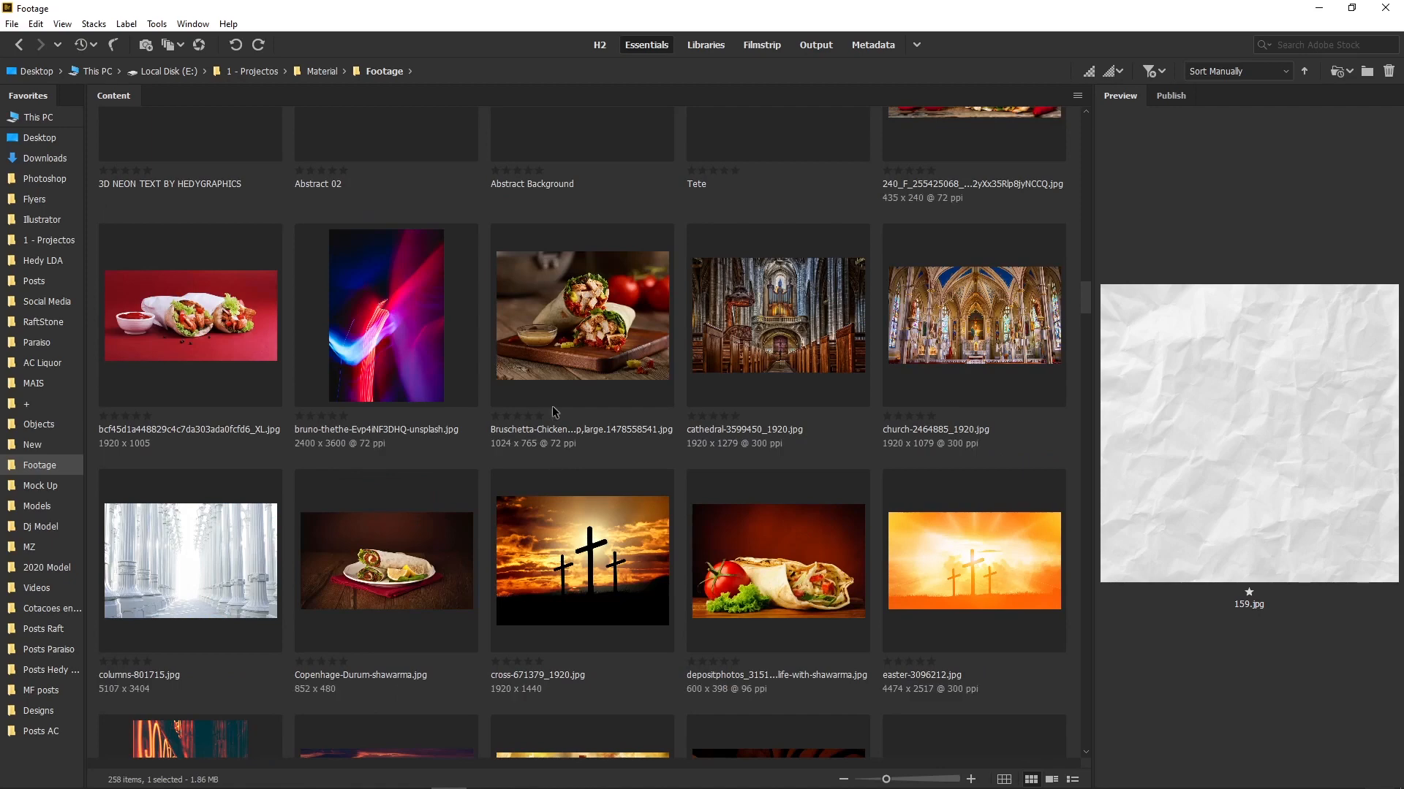
{"action": "scroll", "coordinate": [584, 411], "scroll_direction": "up", "scroll_amount": 3}
{"action": "scroll", "coordinate": [373, 344], "scroll_direction": "up", "scroll_amount": 3}
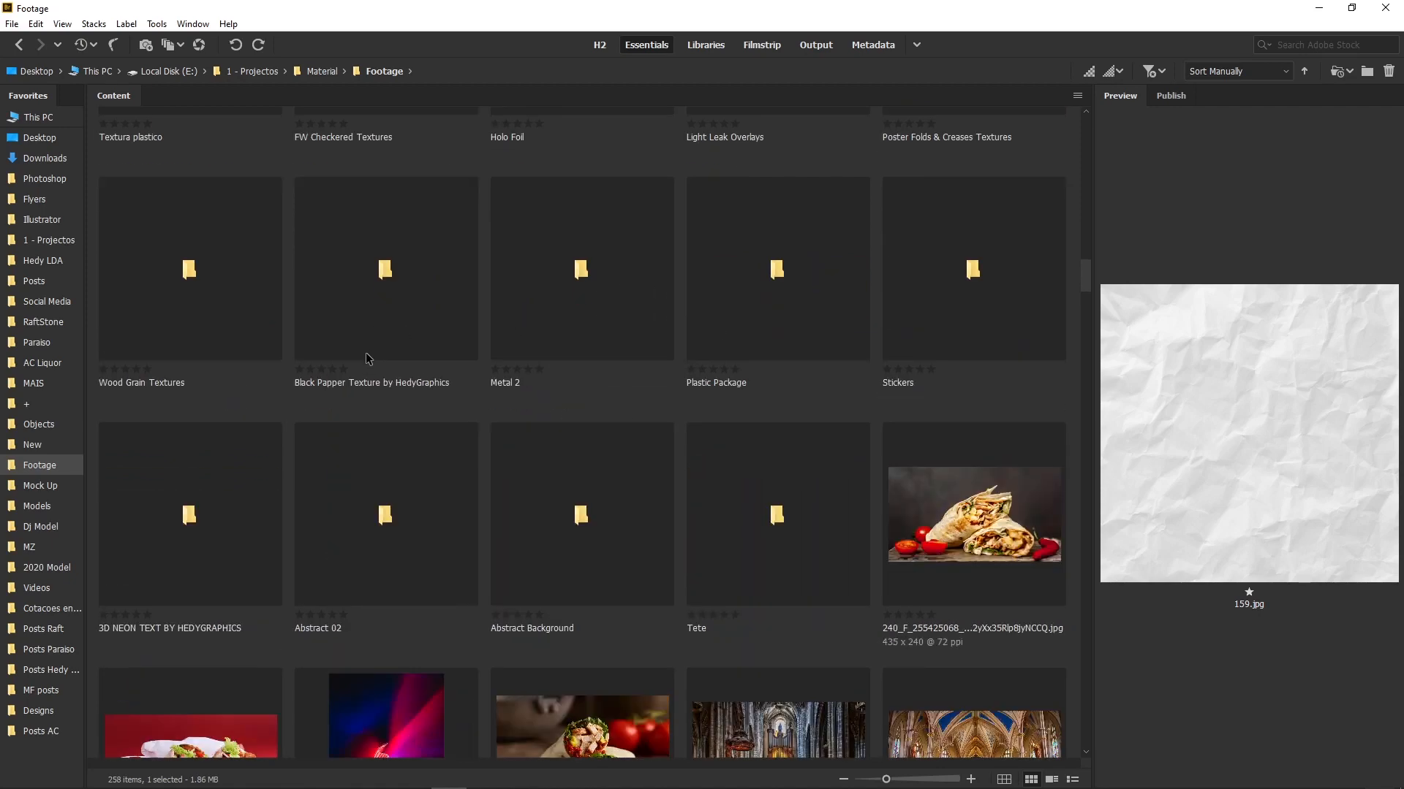
{"action": "scroll", "coordinate": [761, 326], "scroll_direction": "up", "scroll_amount": 3}
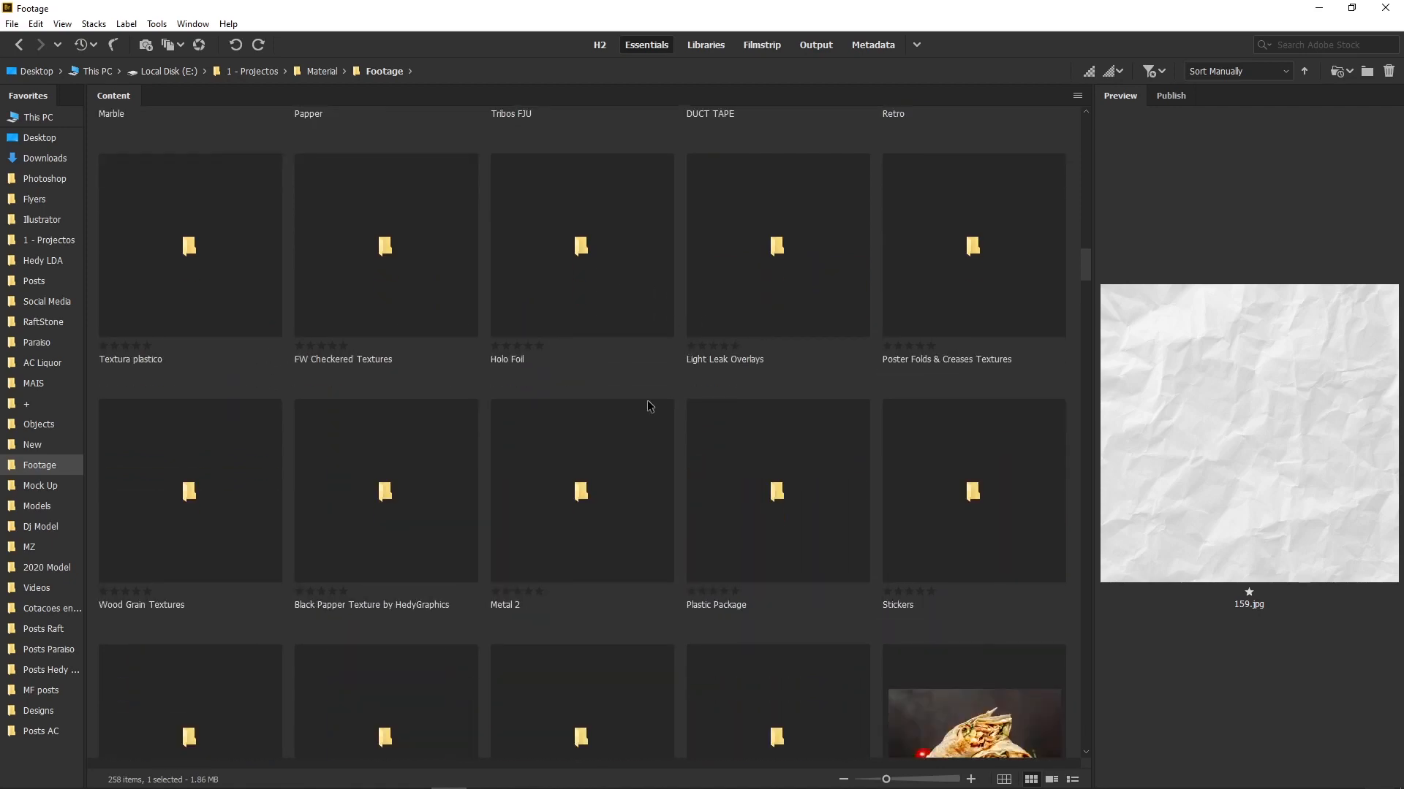
{"action": "left_click", "coordinate": [554, 296]}
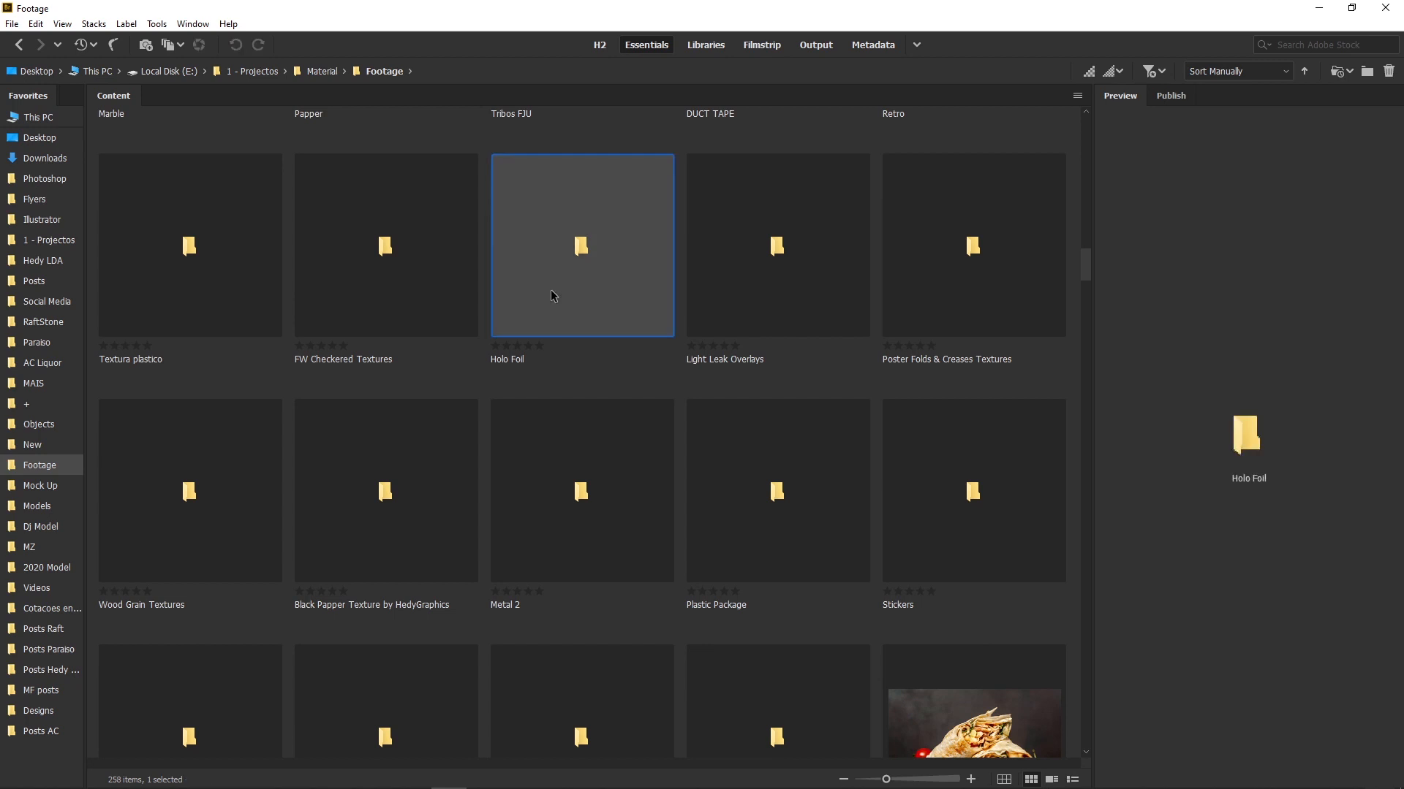
{"action": "type", "text": "du"}
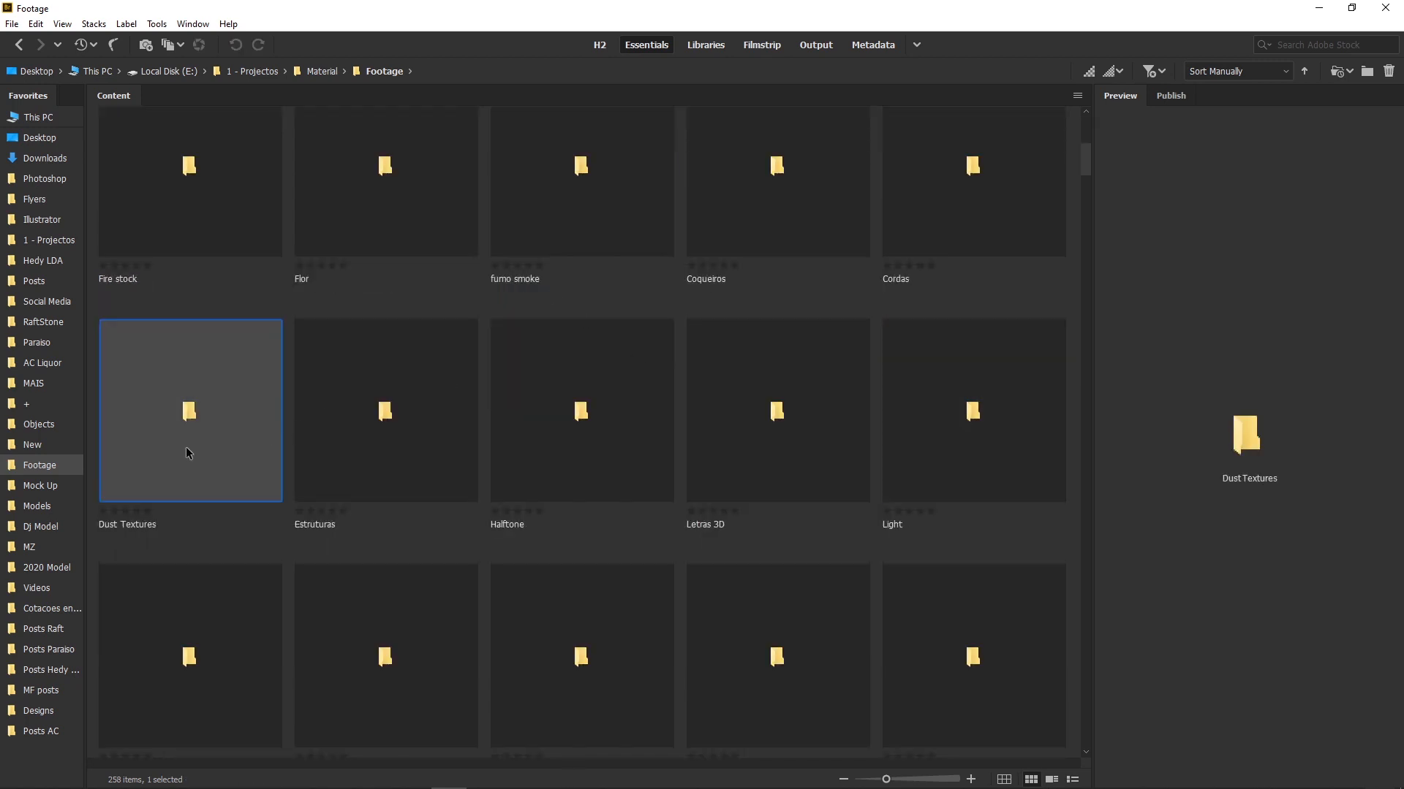
{"action": "double_click", "coordinate": [186, 453]}
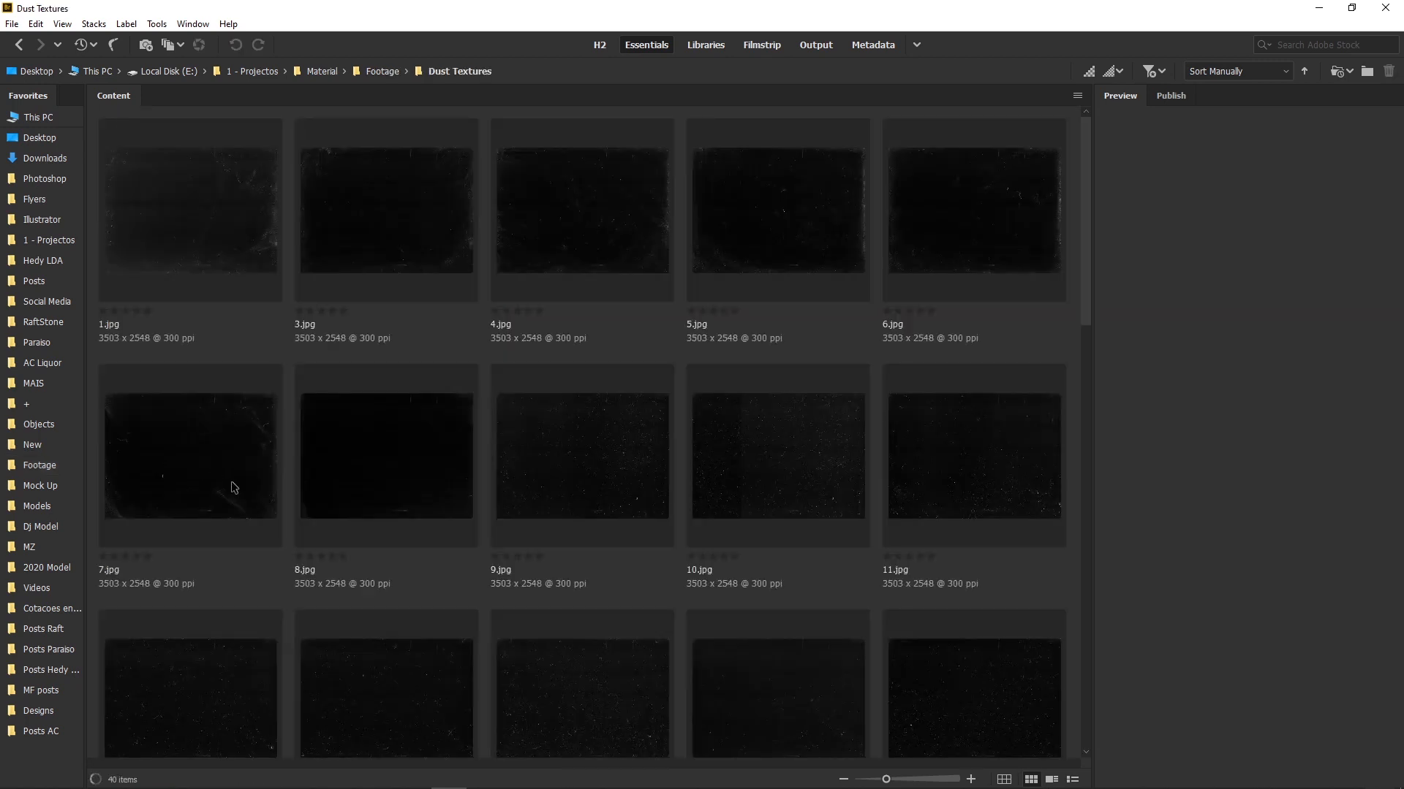
{"action": "key", "text": "alt+Left"}
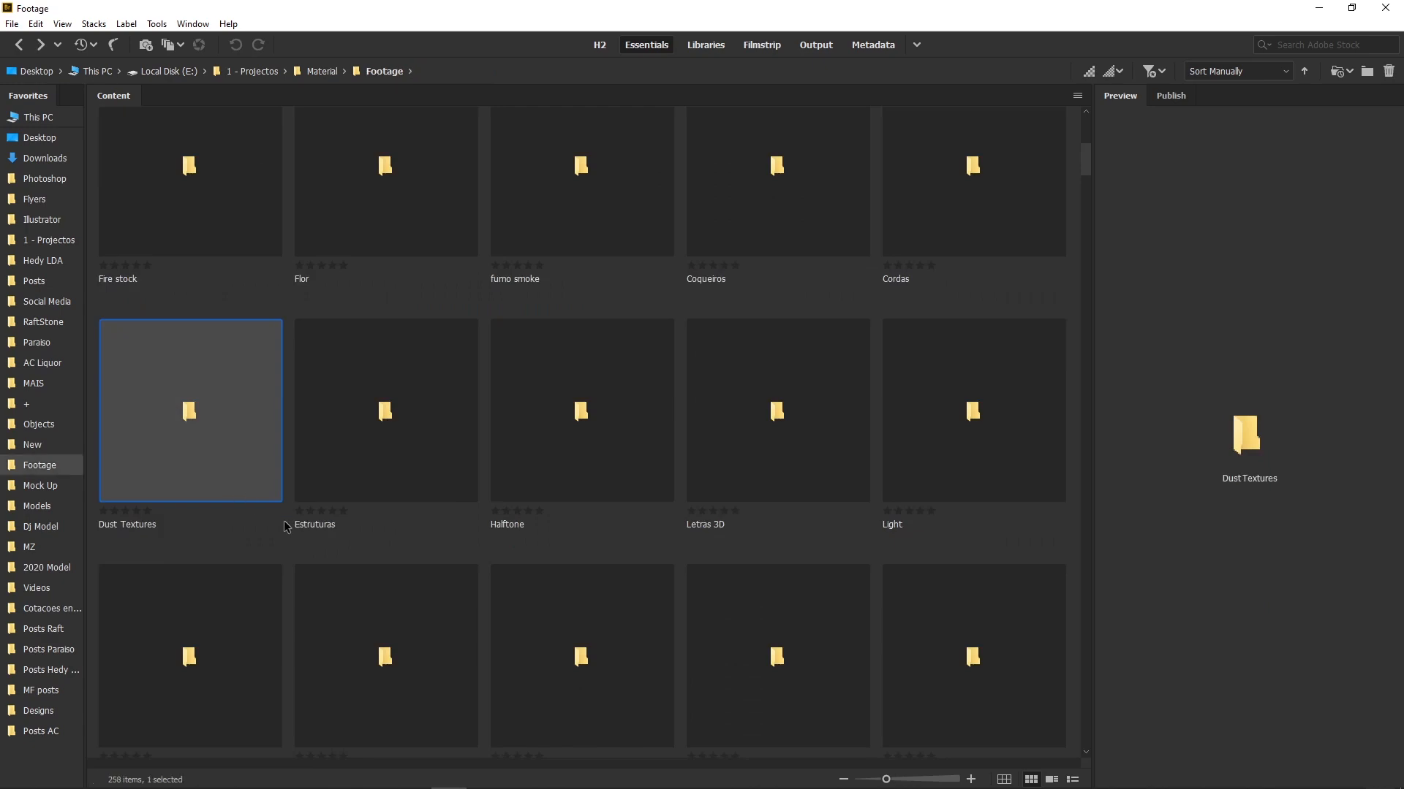
Open the DUCT TAPE folder and place the kisspng-adhesive tape PNG into the flyer above the "of" layer
{"action": "type", "text": "duct"}
{"action": "key", "text": "Return"}
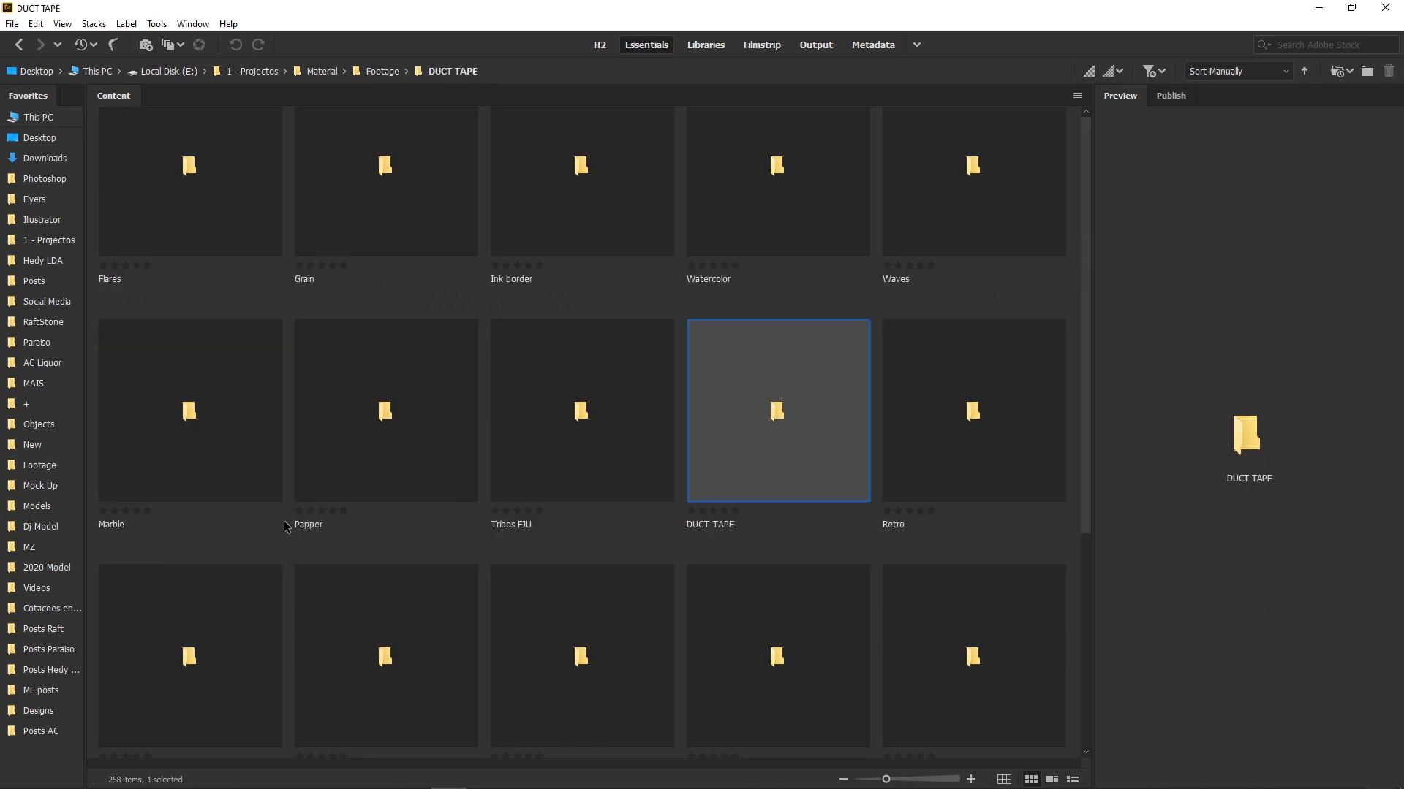
{"action": "scroll", "coordinate": [667, 554], "scroll_direction": "down", "scroll_amount": 5}
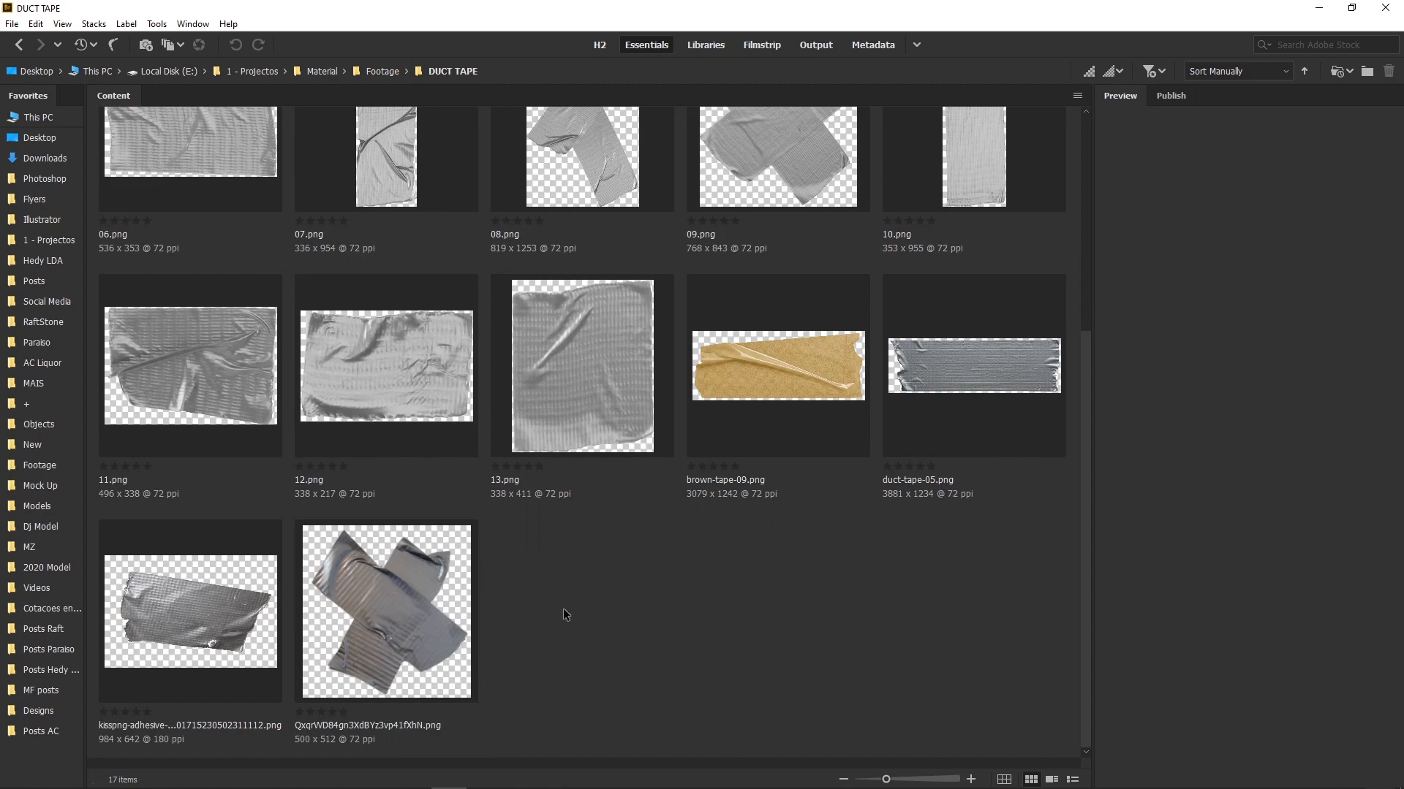
{"action": "left_click", "coordinate": [194, 624]}
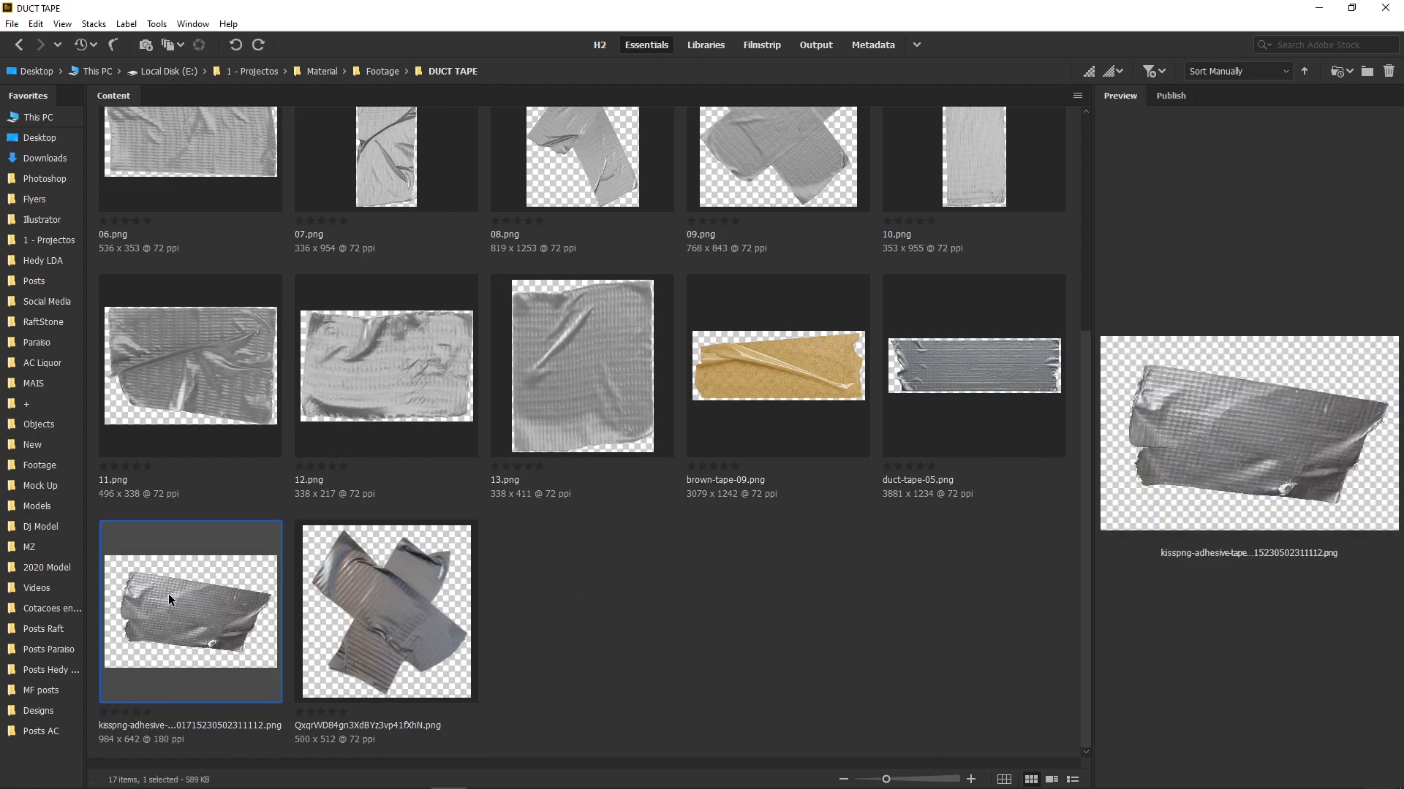
{"action": "left_click_drag", "start_coordinate": [168, 594], "coordinate": [436, 497]}
{"action": "key", "text": "Return"}
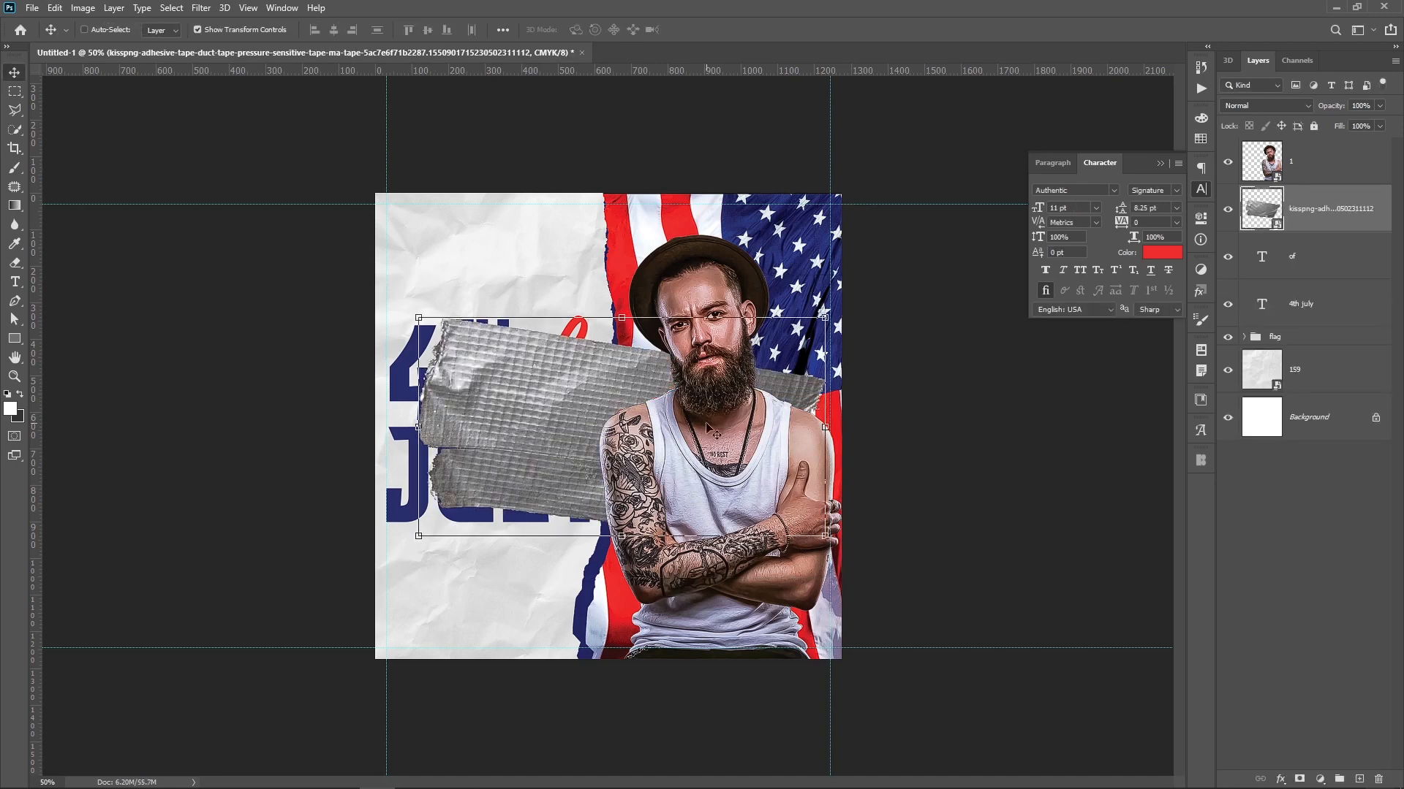
Shrink the duct tape to about 25% and place it on the crumpled paper above "4th"
{"action": "left_click_drag", "start_coordinate": [620, 428], "coordinate": [582, 344]}
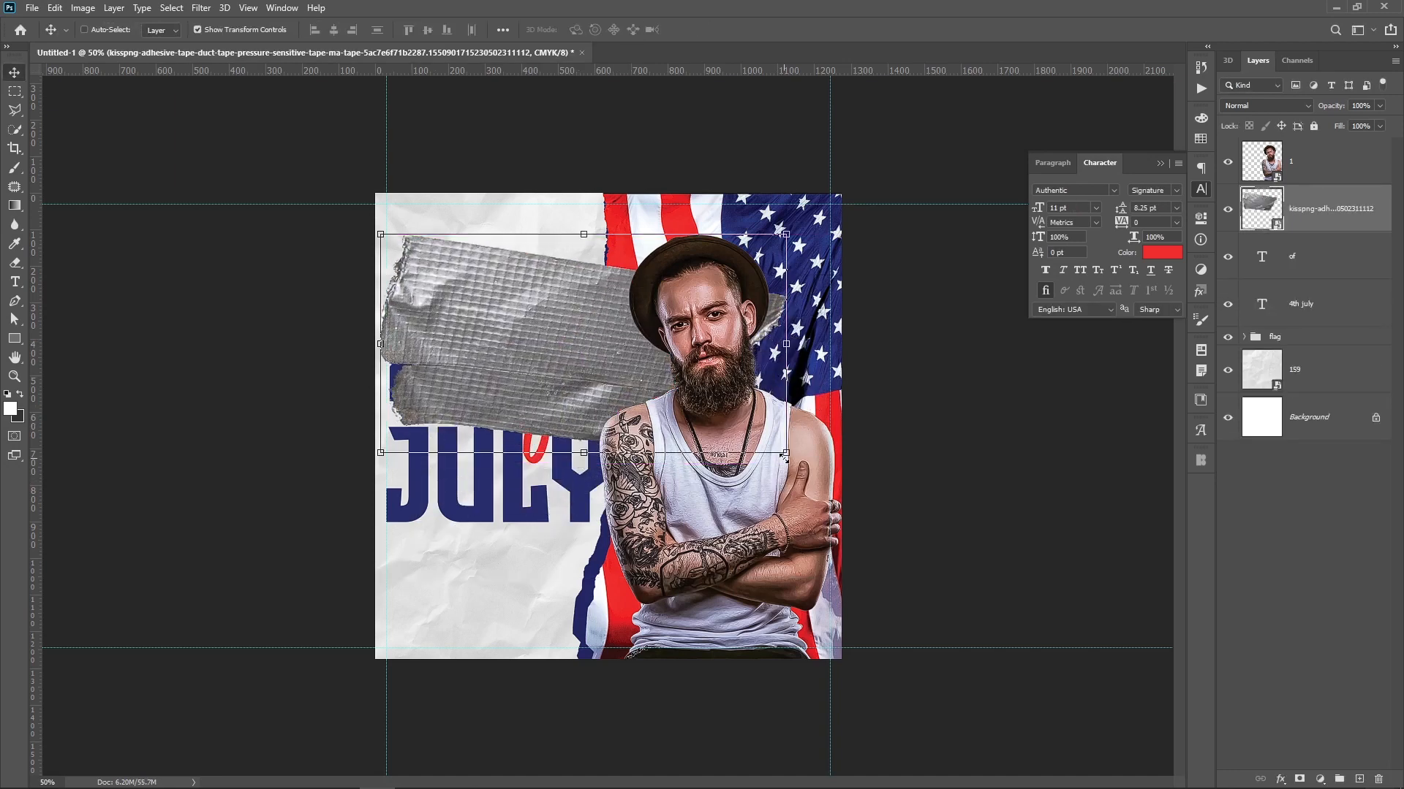
{"action": "key", "text": "ctrl+t"}
{"action": "left_click_drag", "start_coordinate": [802, 494], "coordinate": [538, 200]}
{"action": "key", "text": "Return"}
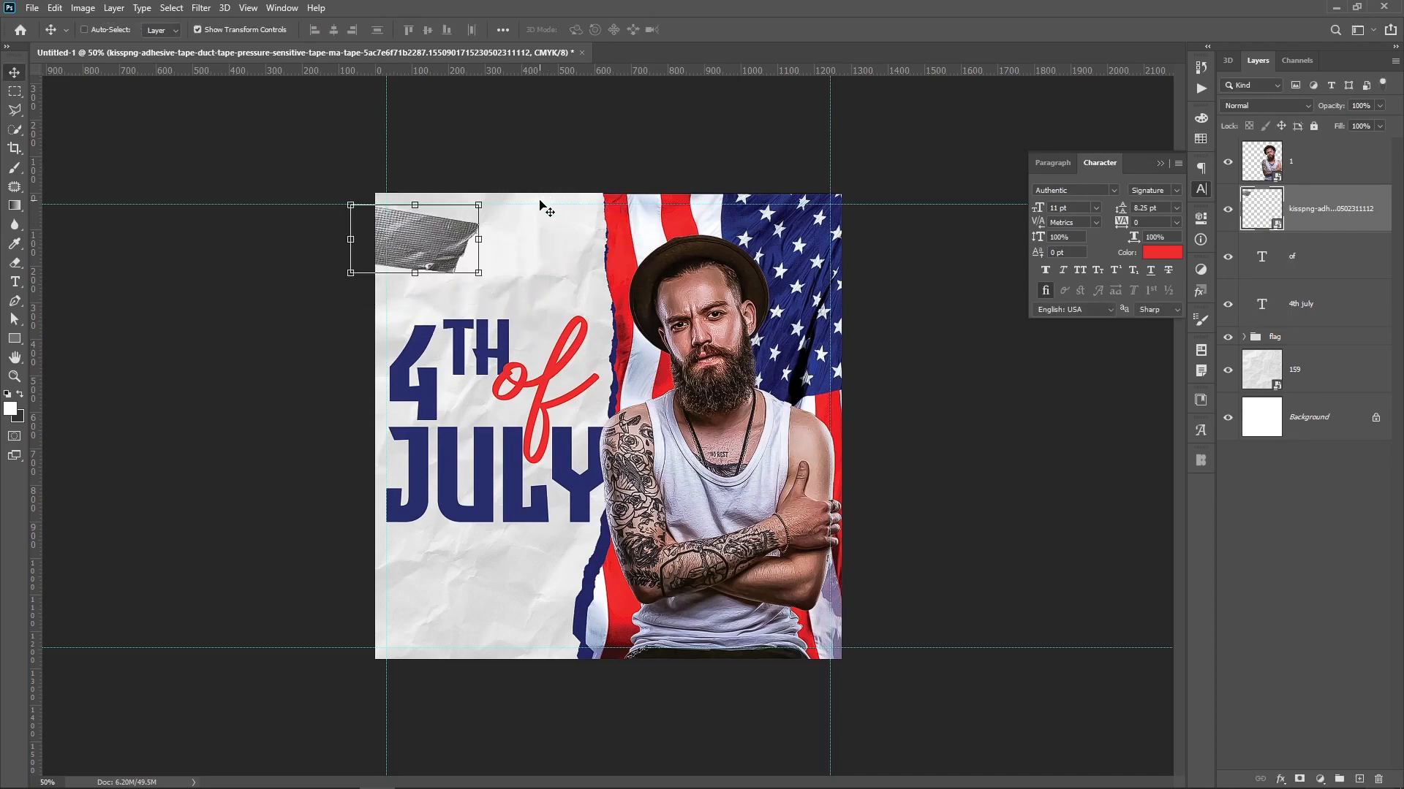
{"action": "key", "text": "ctrl+plus"}
{"action": "key", "text": "ctrl+plus"}
{"action": "left_click_drag", "start_coordinate": [320, 169], "coordinate": [337, 415]}
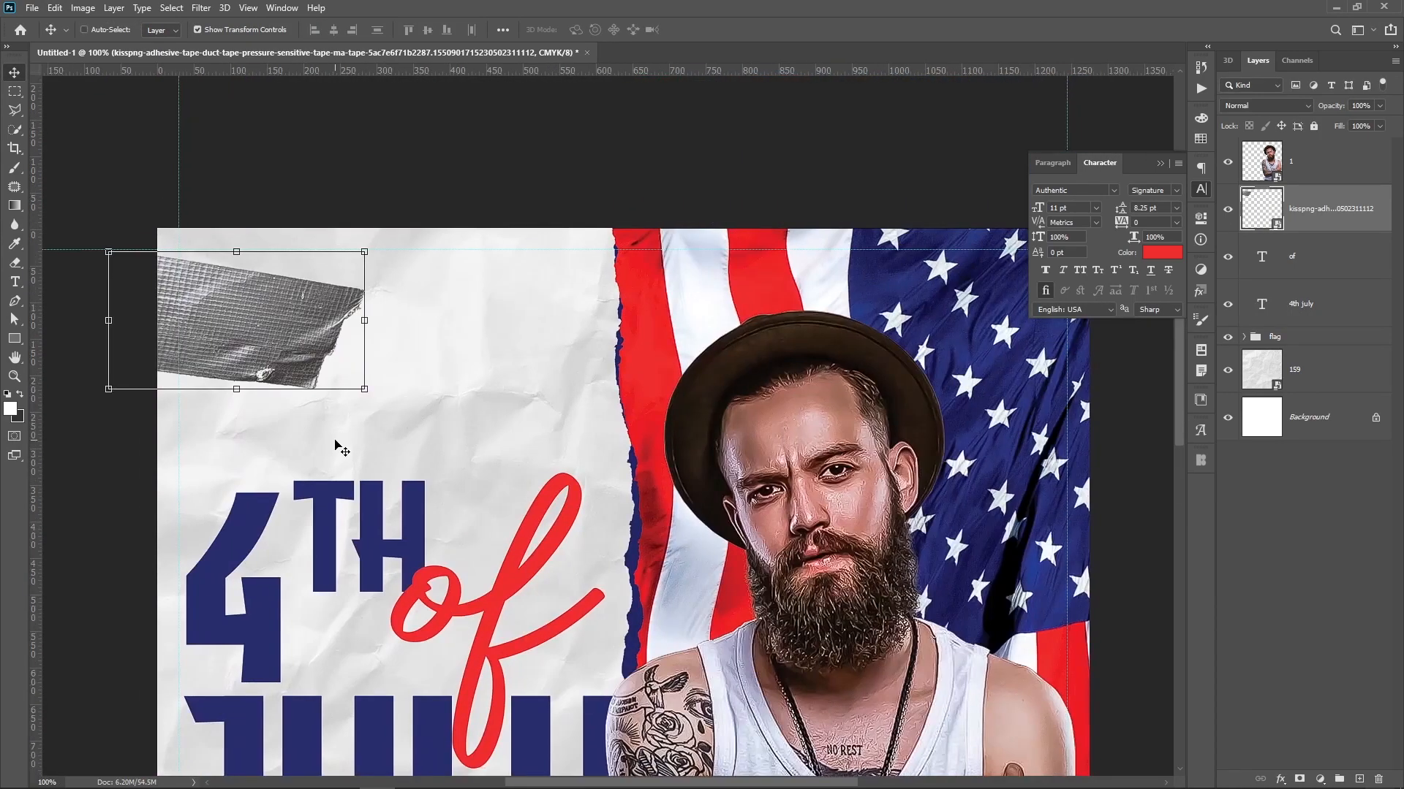
{"action": "left_click_drag", "start_coordinate": [225, 320], "coordinate": [314, 344]}
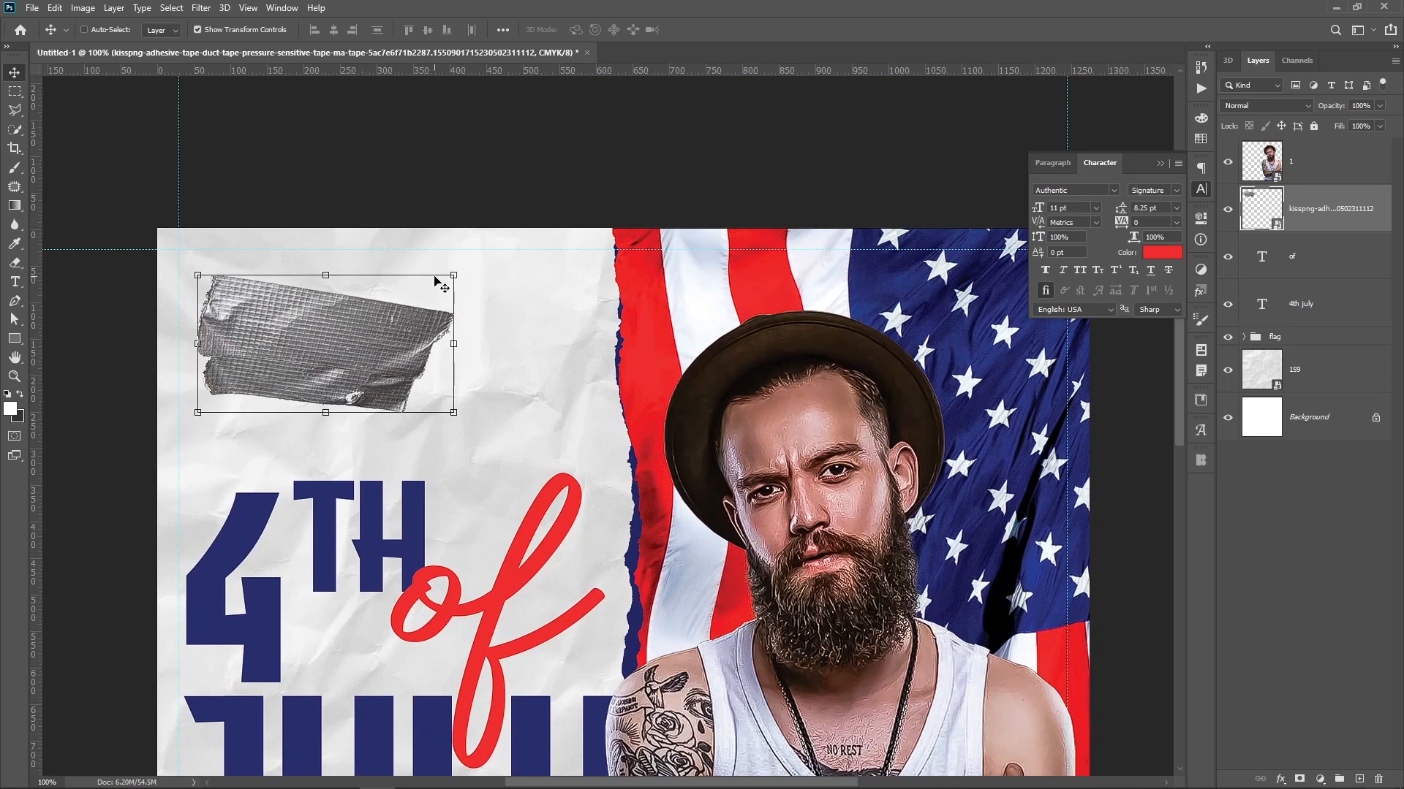
Rotate the duct tape to about -10.7° so it lies level and shift it slightly down towards the title
{"action": "left_click", "coordinate": [454, 276]}
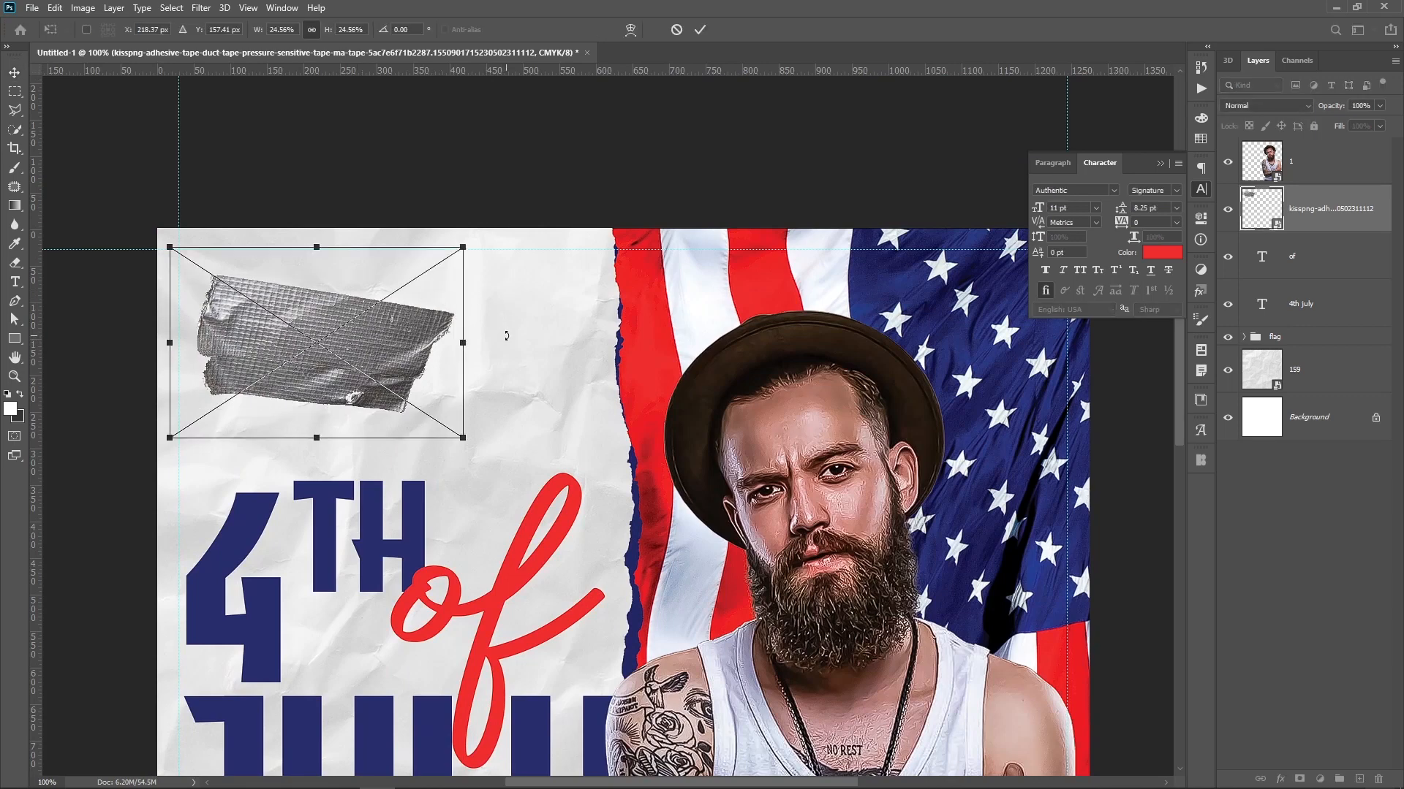
{"action": "left_click_drag", "start_coordinate": [506, 336], "coordinate": [526, 300]}
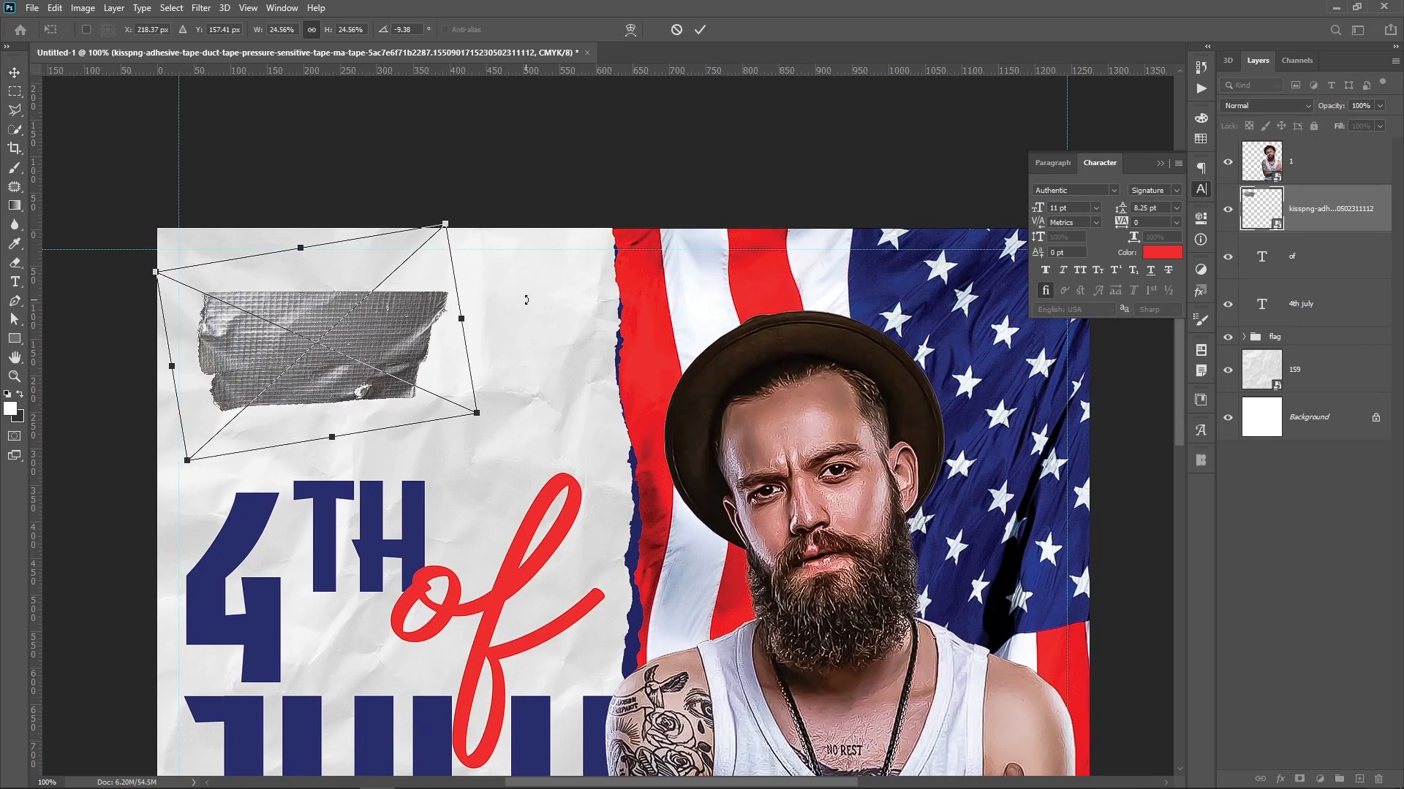
{"action": "key", "text": "Escape"}
{"action": "left_click_drag", "start_coordinate": [305, 343], "coordinate": [303, 374]}
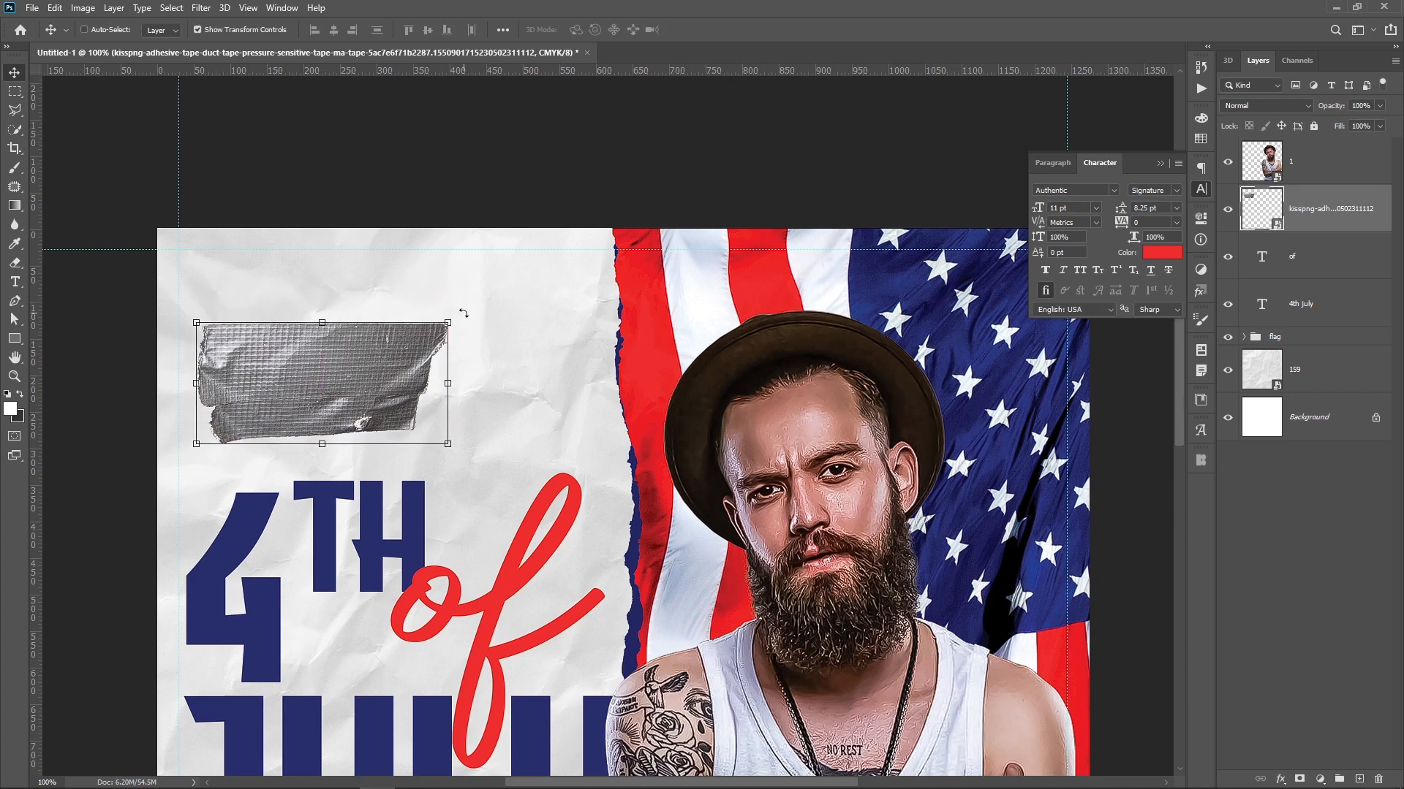
{"action": "left_click_drag", "start_coordinate": [442, 321], "coordinate": [478, 283]}
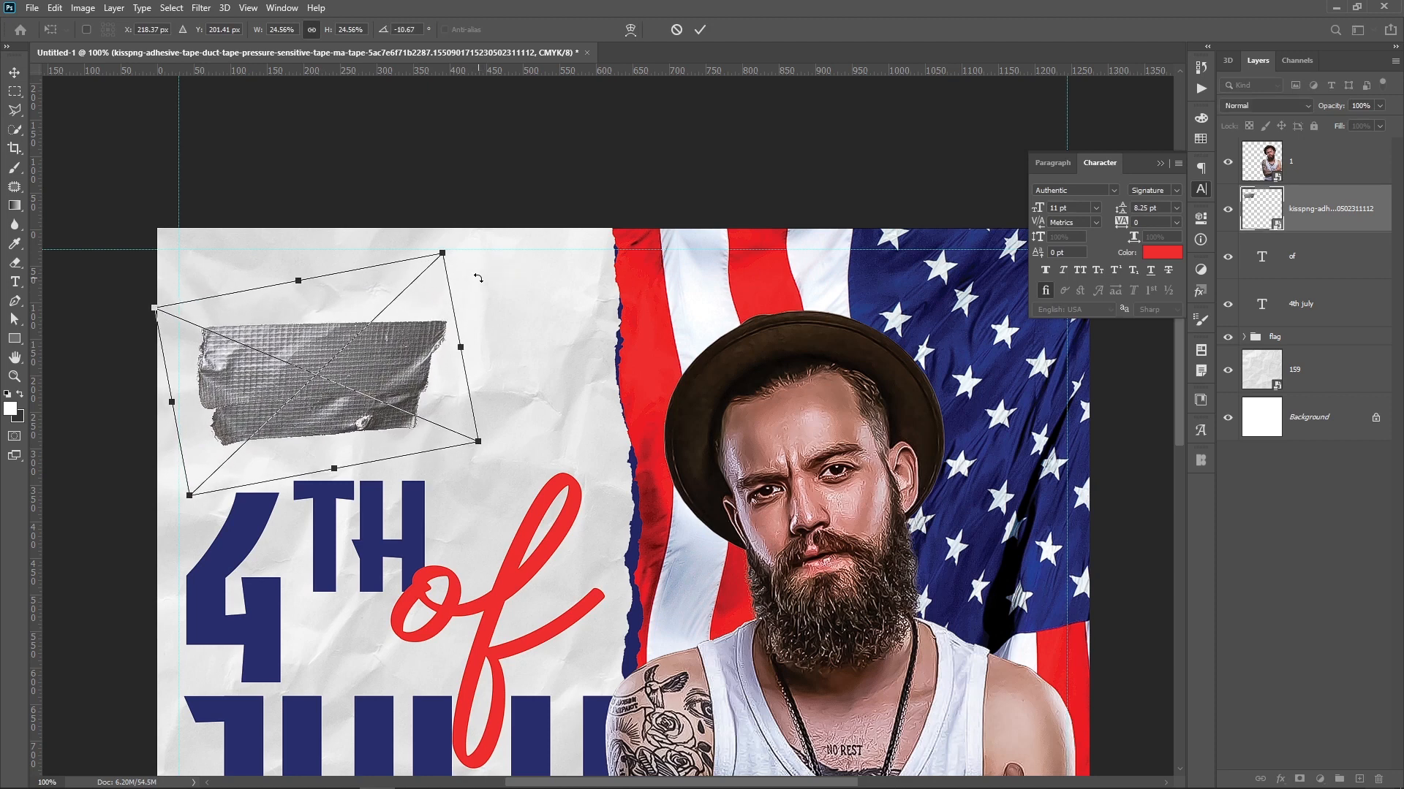
{"action": "key", "text": "Escape"}
Add a text layer reading "saturday" on the paper beside the duct tape
{"action": "key", "text": "t"}
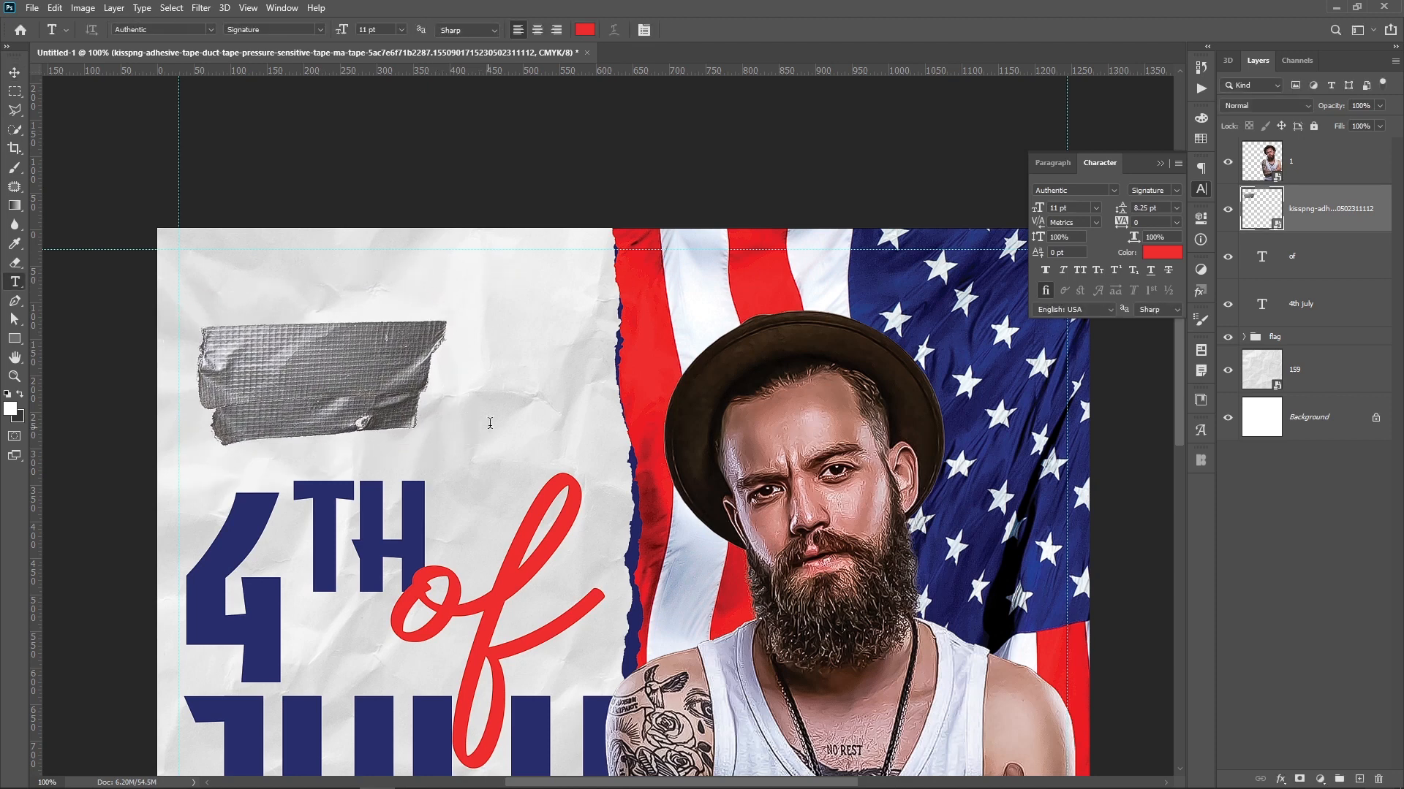
{"action": "left_click", "coordinate": [510, 355]}
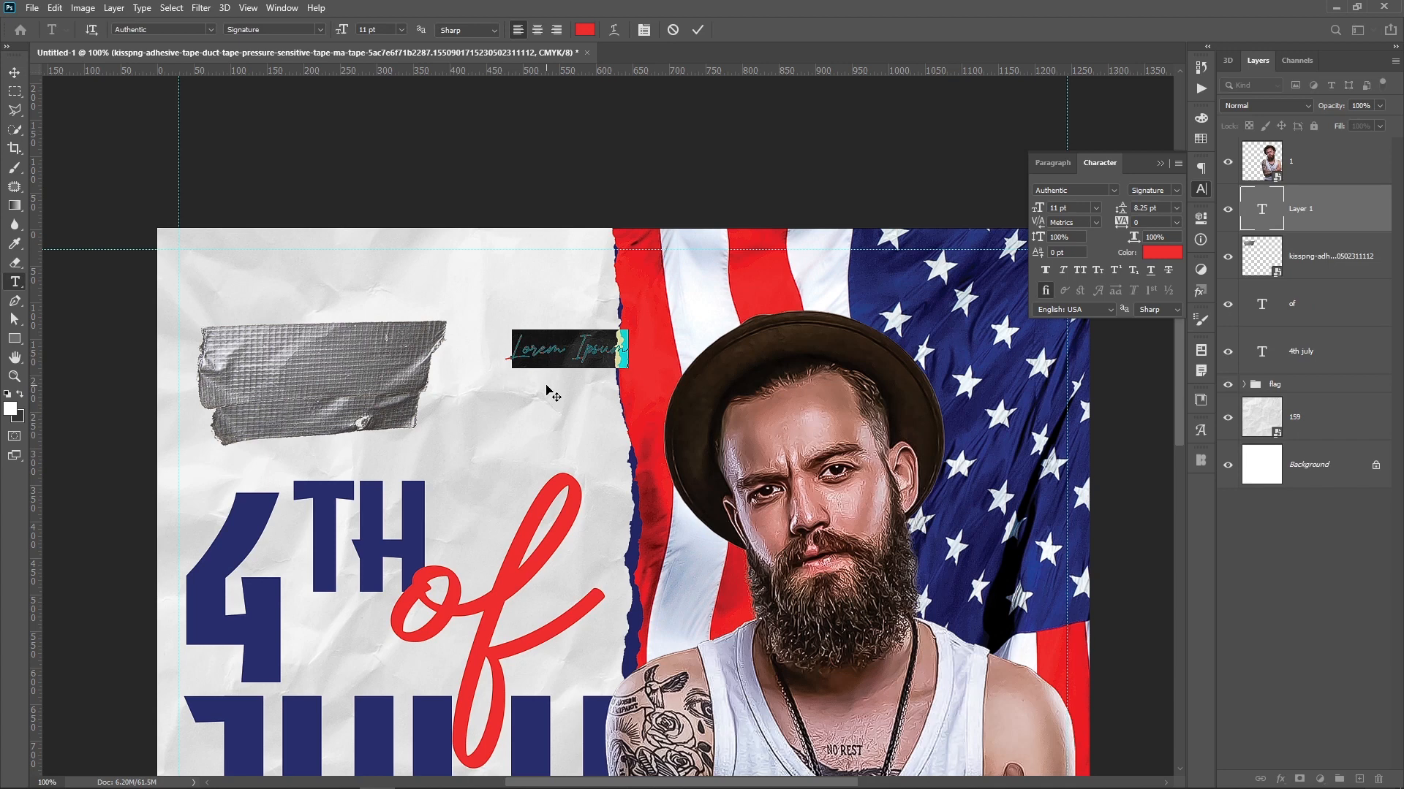
{"action": "type", "text": "sat"}
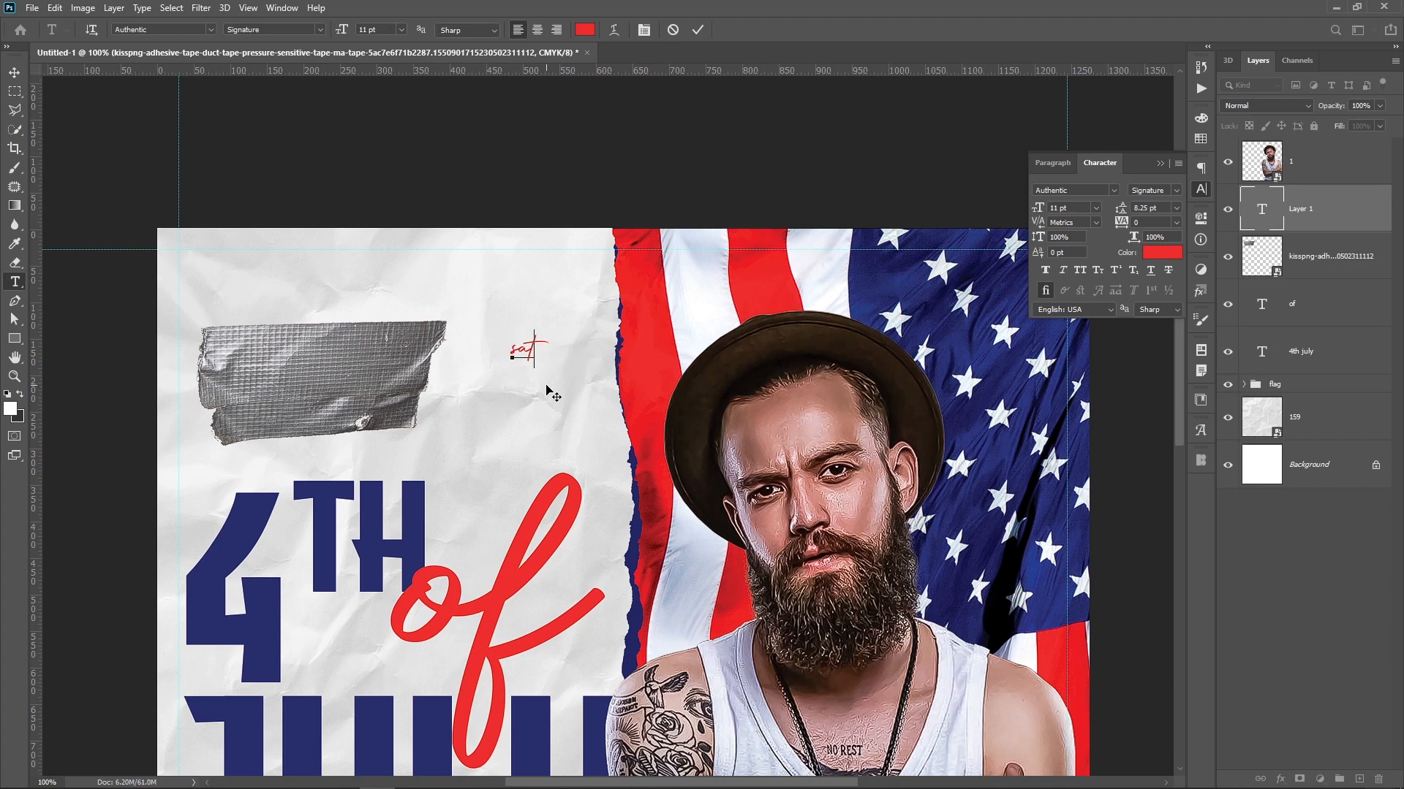
{"action": "type", "text": "urday"}
{"action": "key", "text": "ctrl+Return"}
{"action": "key", "text": "v"}
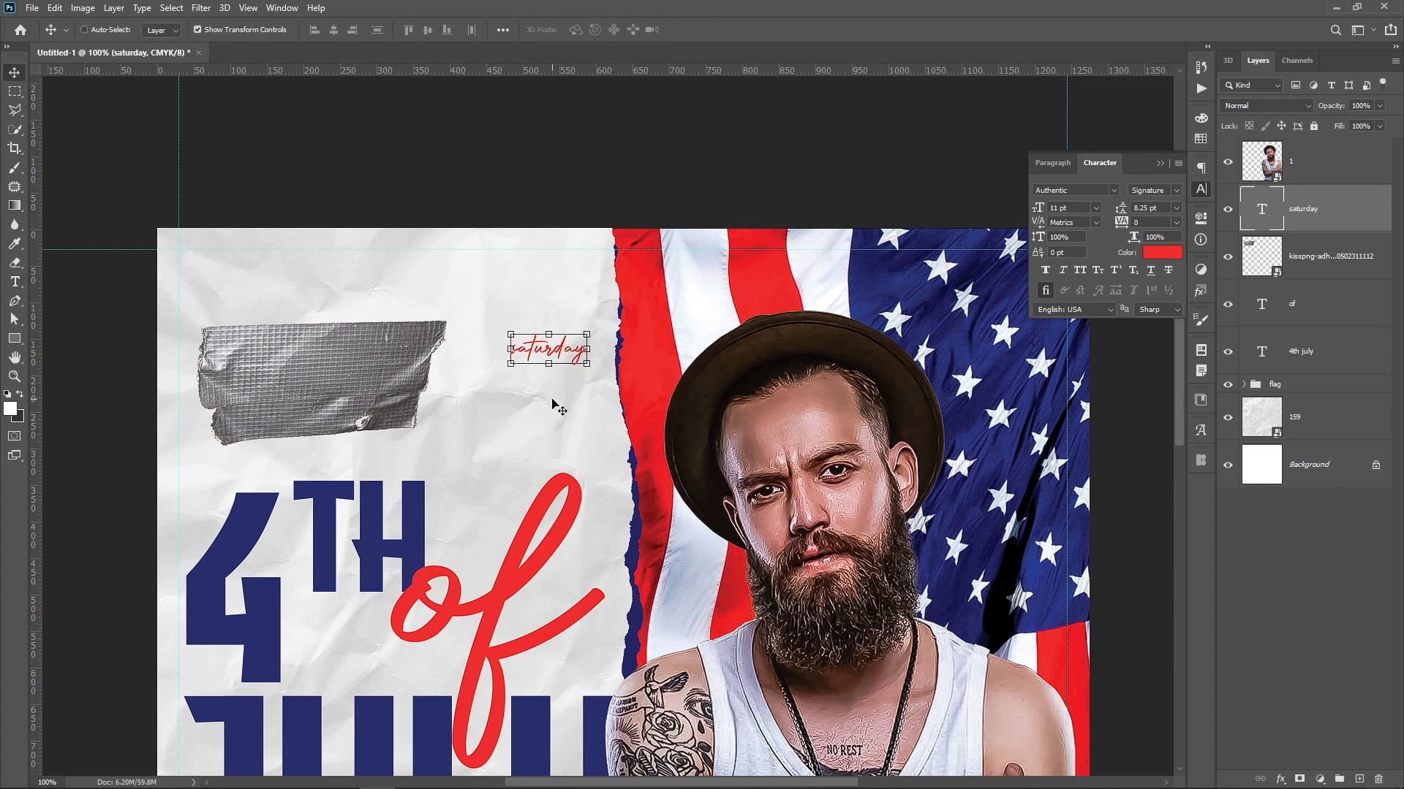
Enlarge the word "saturday" to about 23.5 pt and place it on the upper part of the duct tape
{"action": "left_click_drag", "start_coordinate": [512, 334], "coordinate": [426, 283]}
{"action": "key", "text": "Return"}
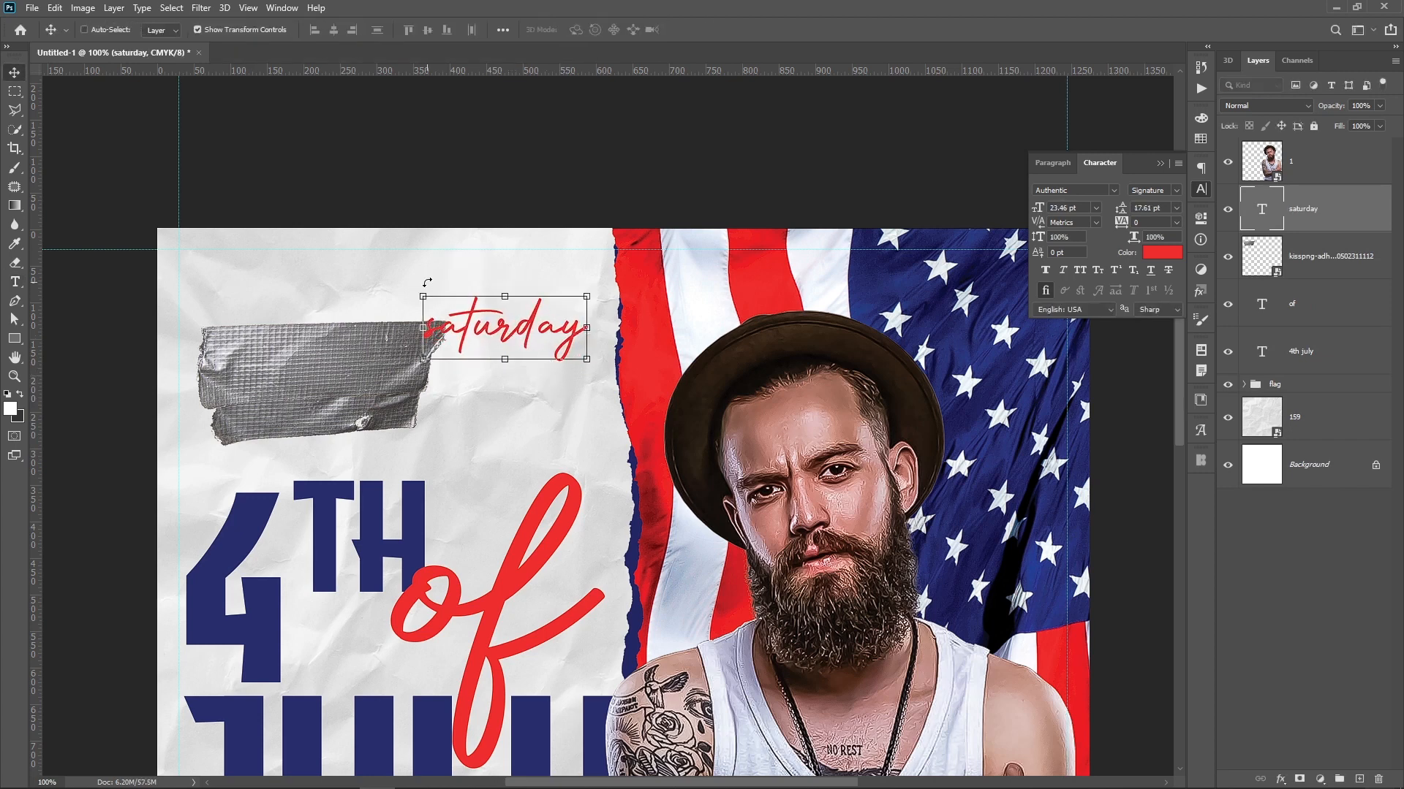
{"action": "left_click_drag", "start_coordinate": [499, 326], "coordinate": [323, 346]}
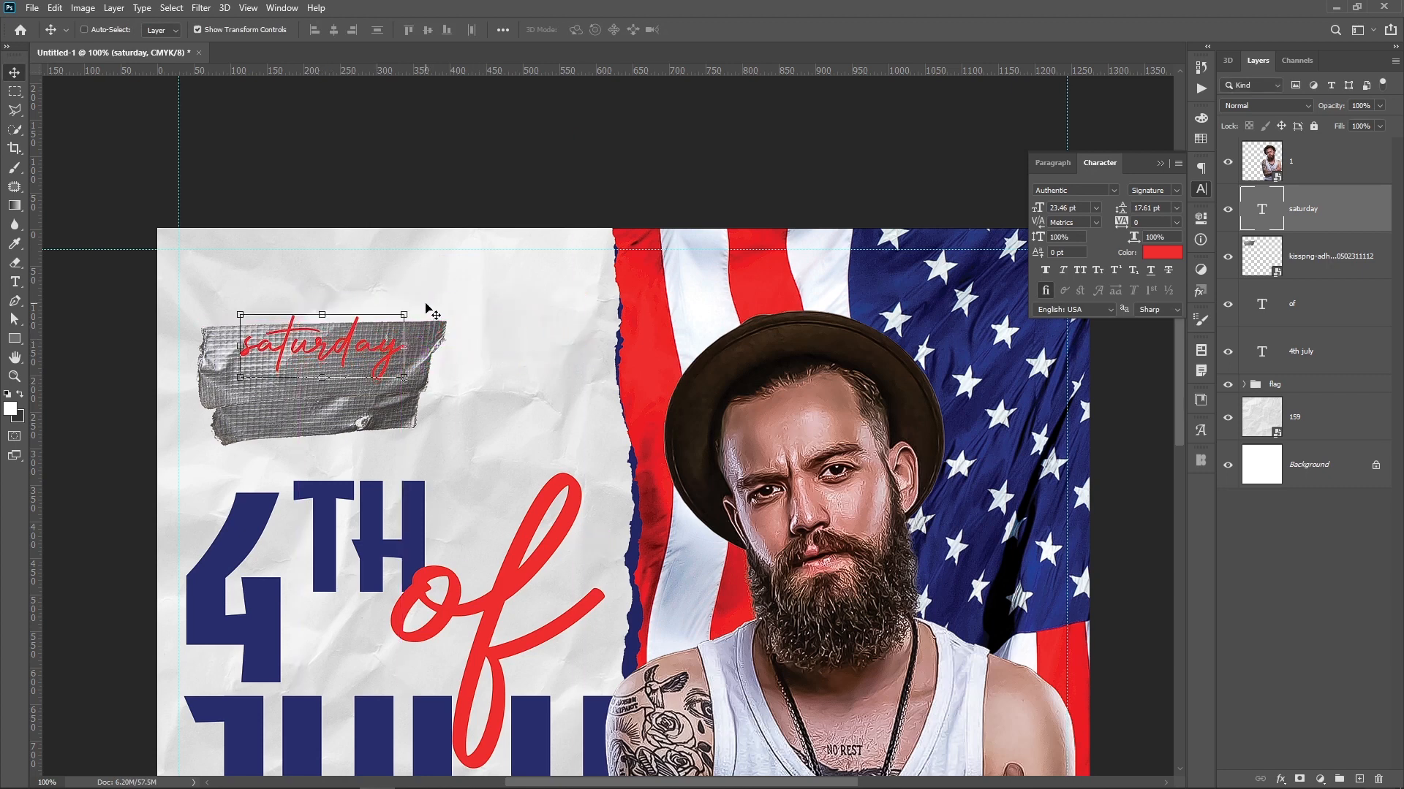
Duplicate the "saturday" text directly below itself on the tape and change the copy to "04july"
{"action": "key", "text": "ctrl+j"}
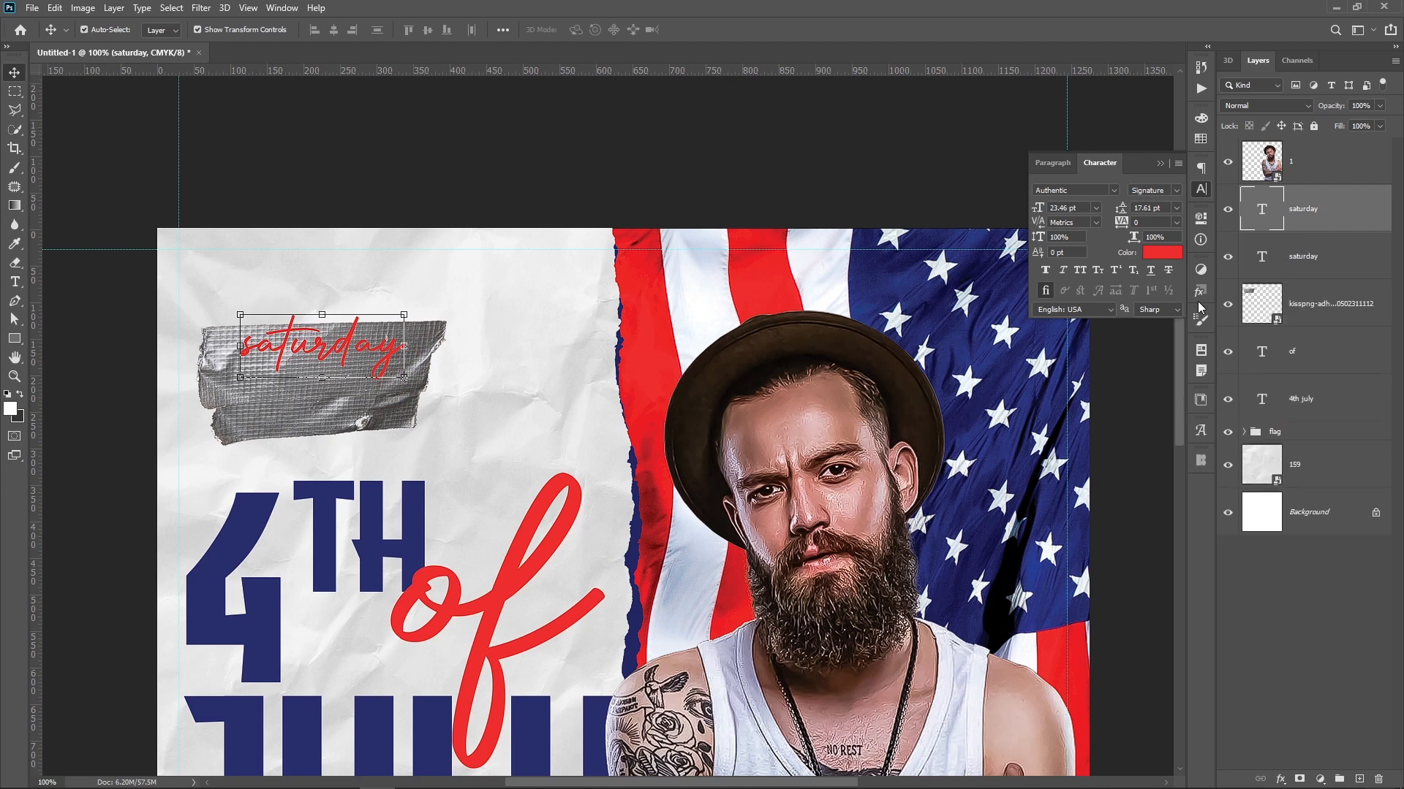
{"action": "left_click_drag", "start_coordinate": [323, 347], "coordinate": [327, 396]}
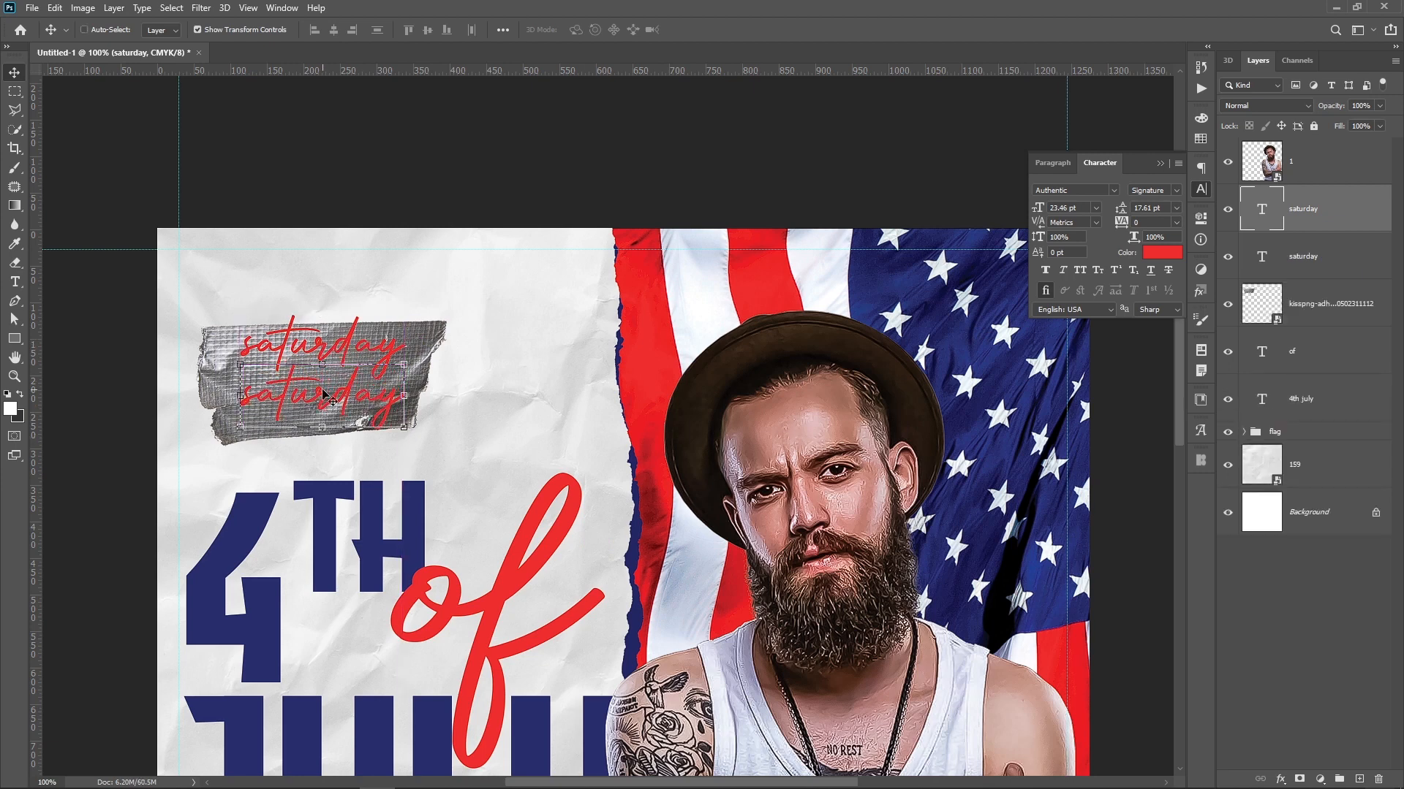
{"action": "double_click", "coordinate": [329, 406]}
{"action": "key", "text": "ctrl+a"}
{"action": "type", "text": "04"}
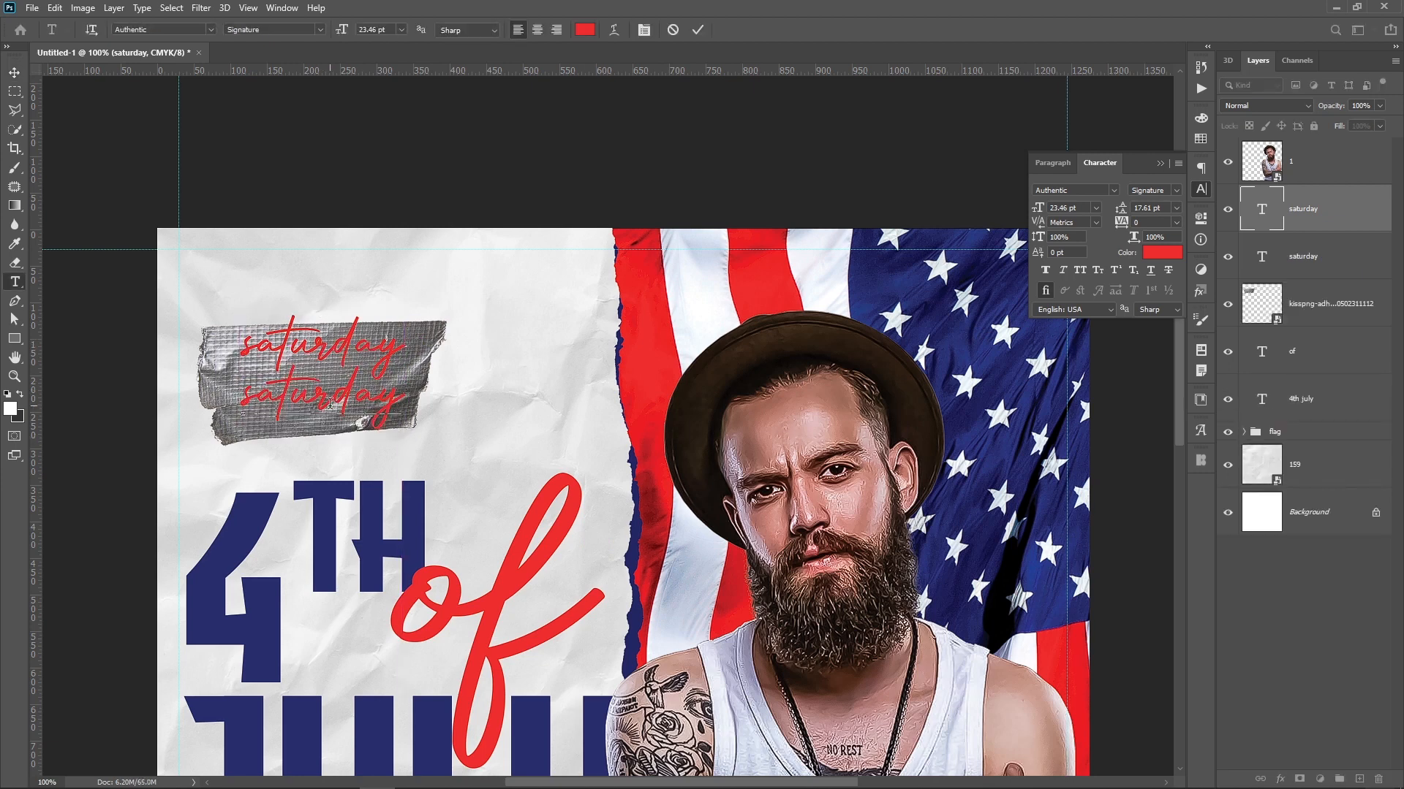
{"action": "type", "text": "jul"}
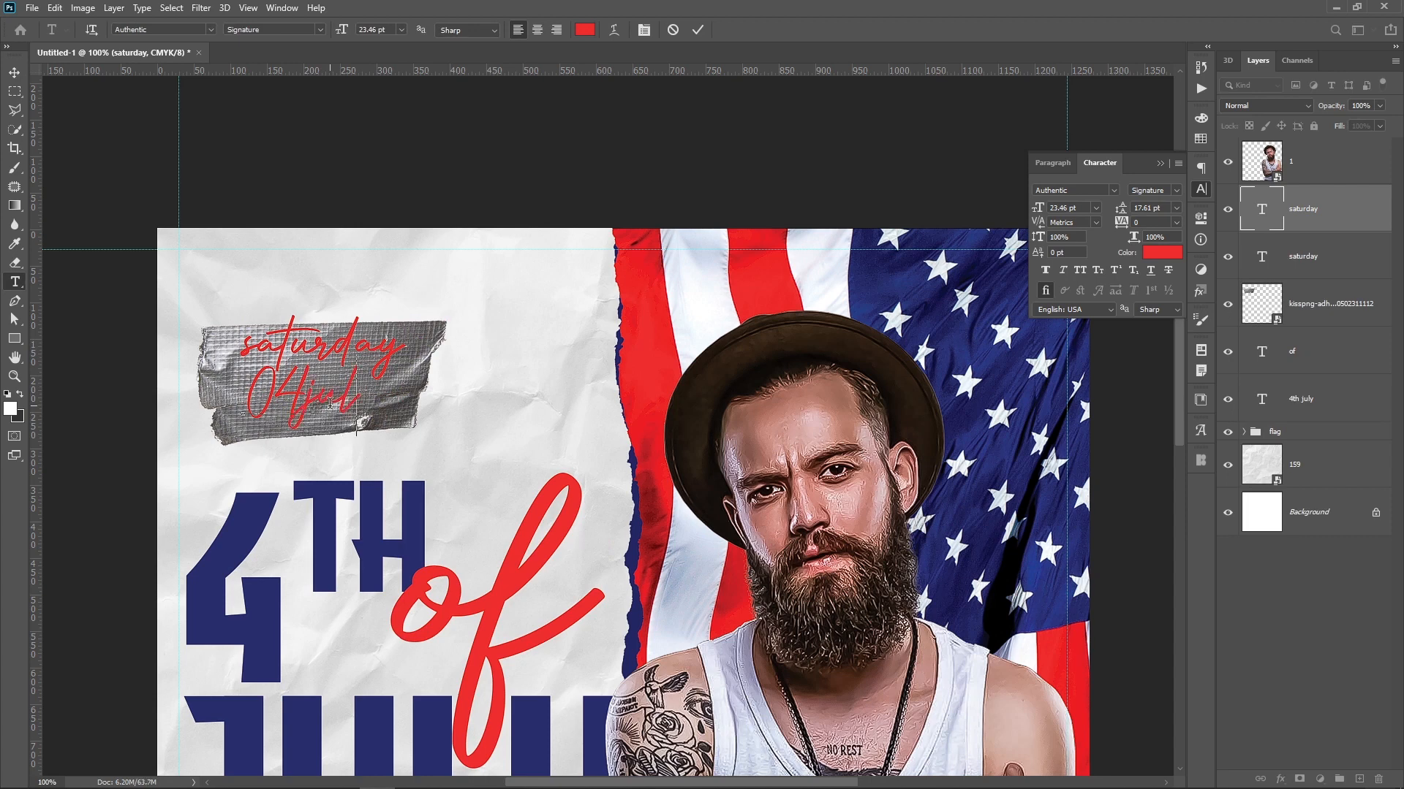
{"action": "type", "text": "y"}
{"action": "key", "text": "ctrl+Return"}
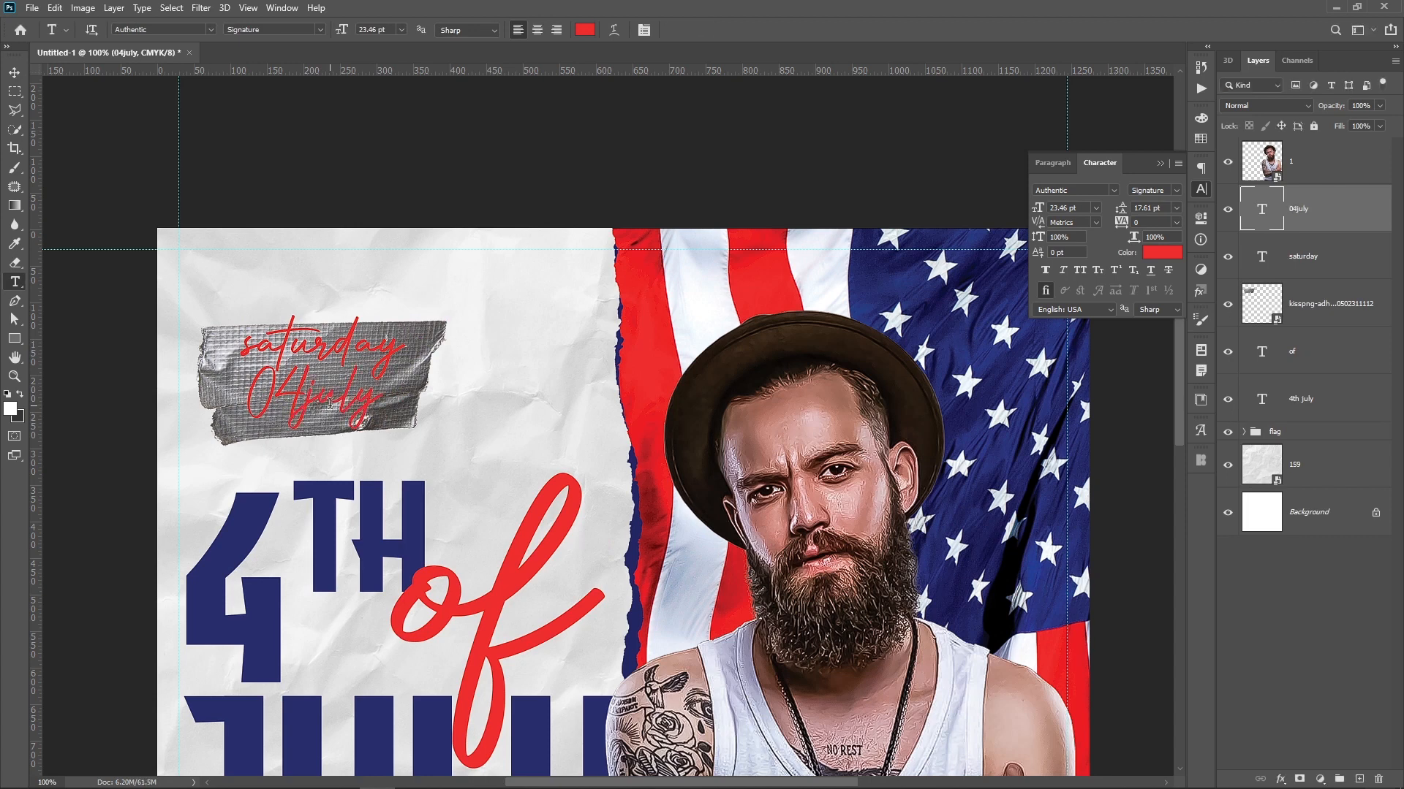
Set the "04july" text on the tape in MADE Outer Sans Black with all caps
{"action": "key", "text": "v"}
{"action": "left_click", "coordinate": [1091, 191]}
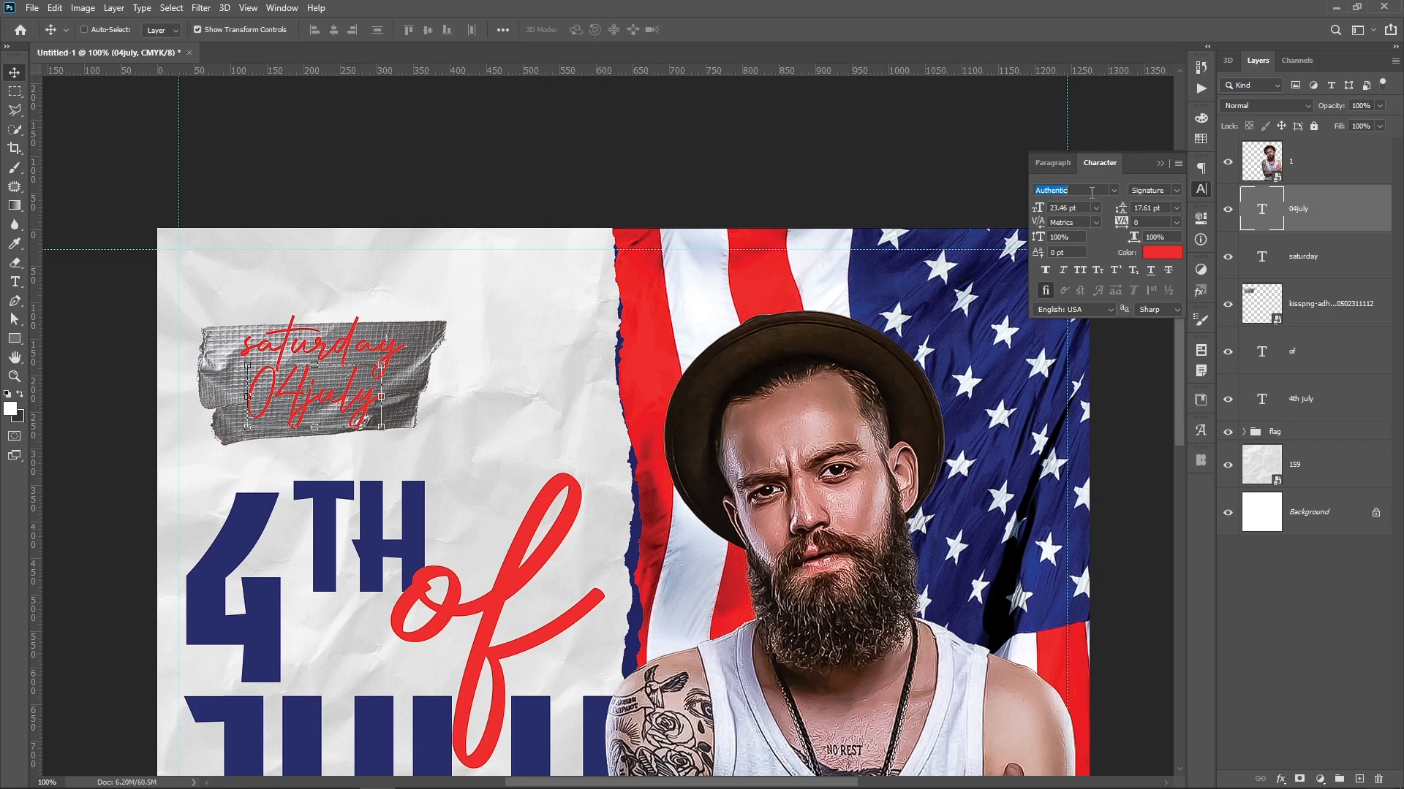
{"action": "type", "text": "made"}
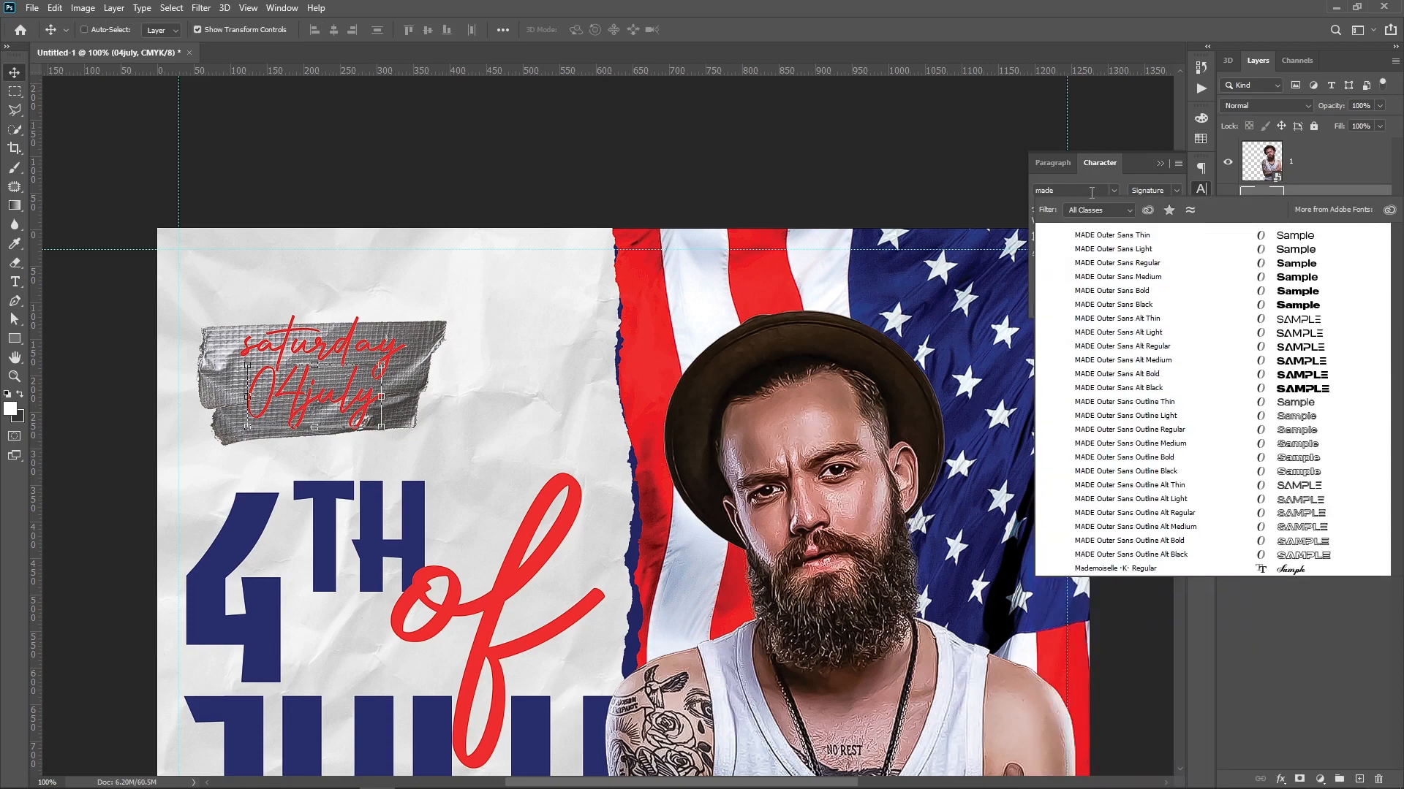
{"action": "key", "text": "Down"}
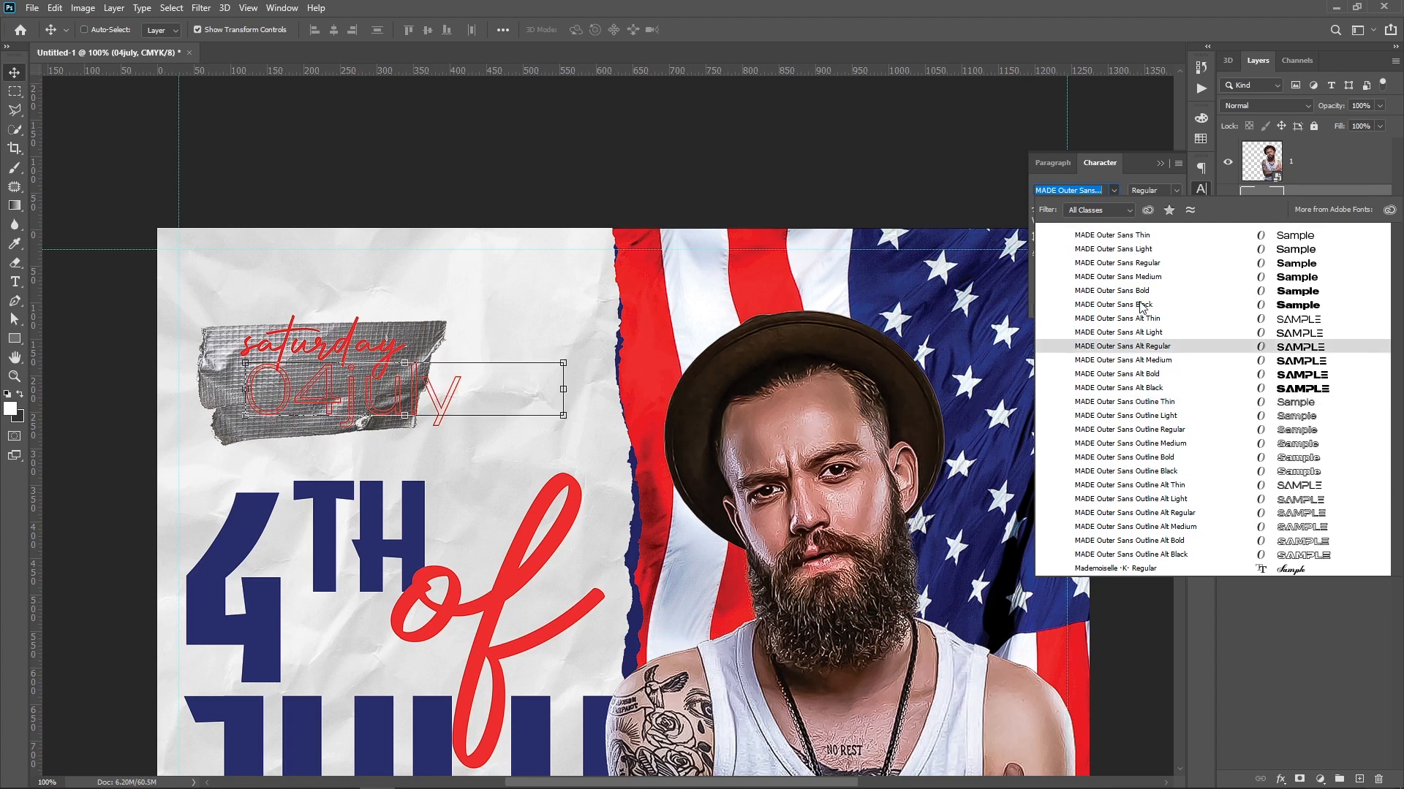
{"action": "left_click", "coordinate": [1231, 304]}
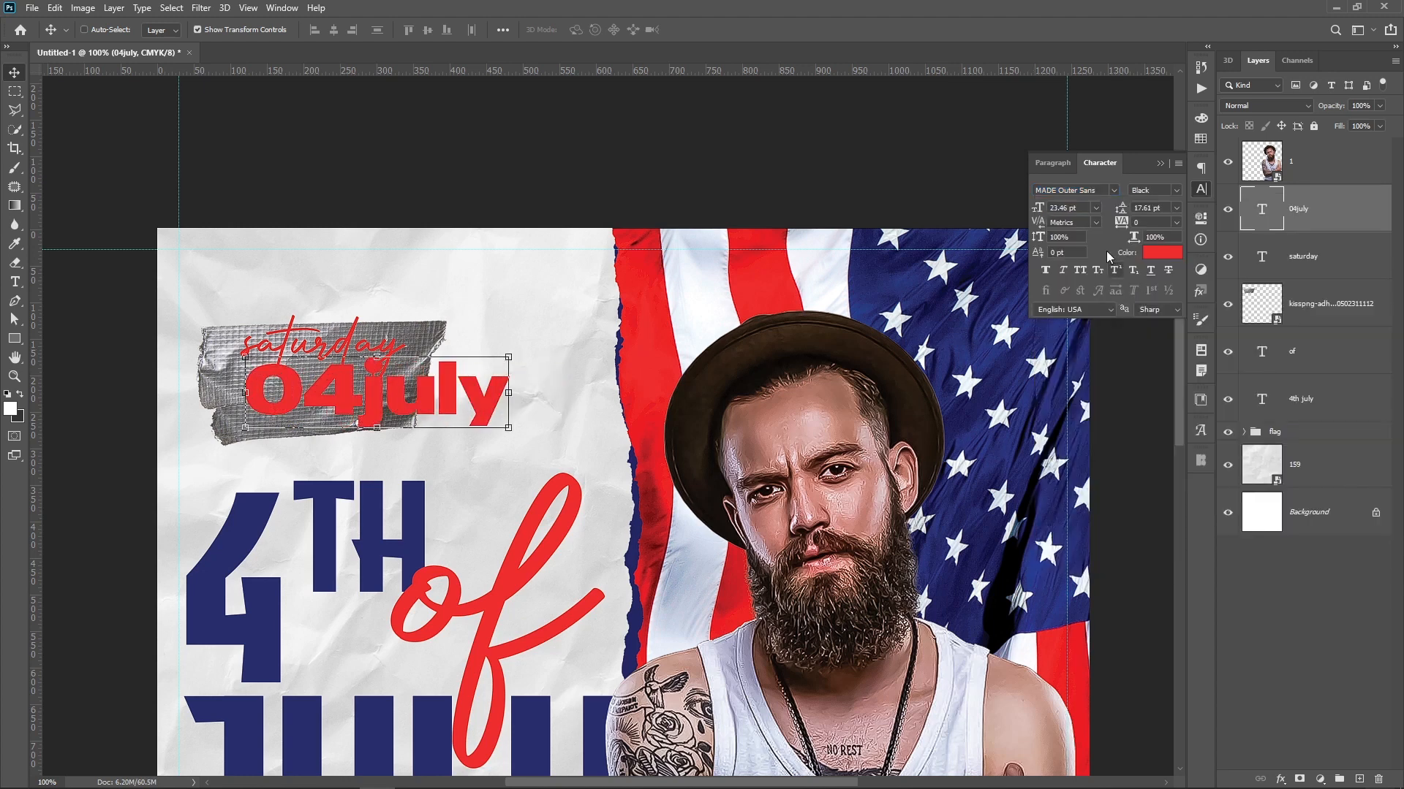
{"action": "left_click", "coordinate": [1084, 270]}
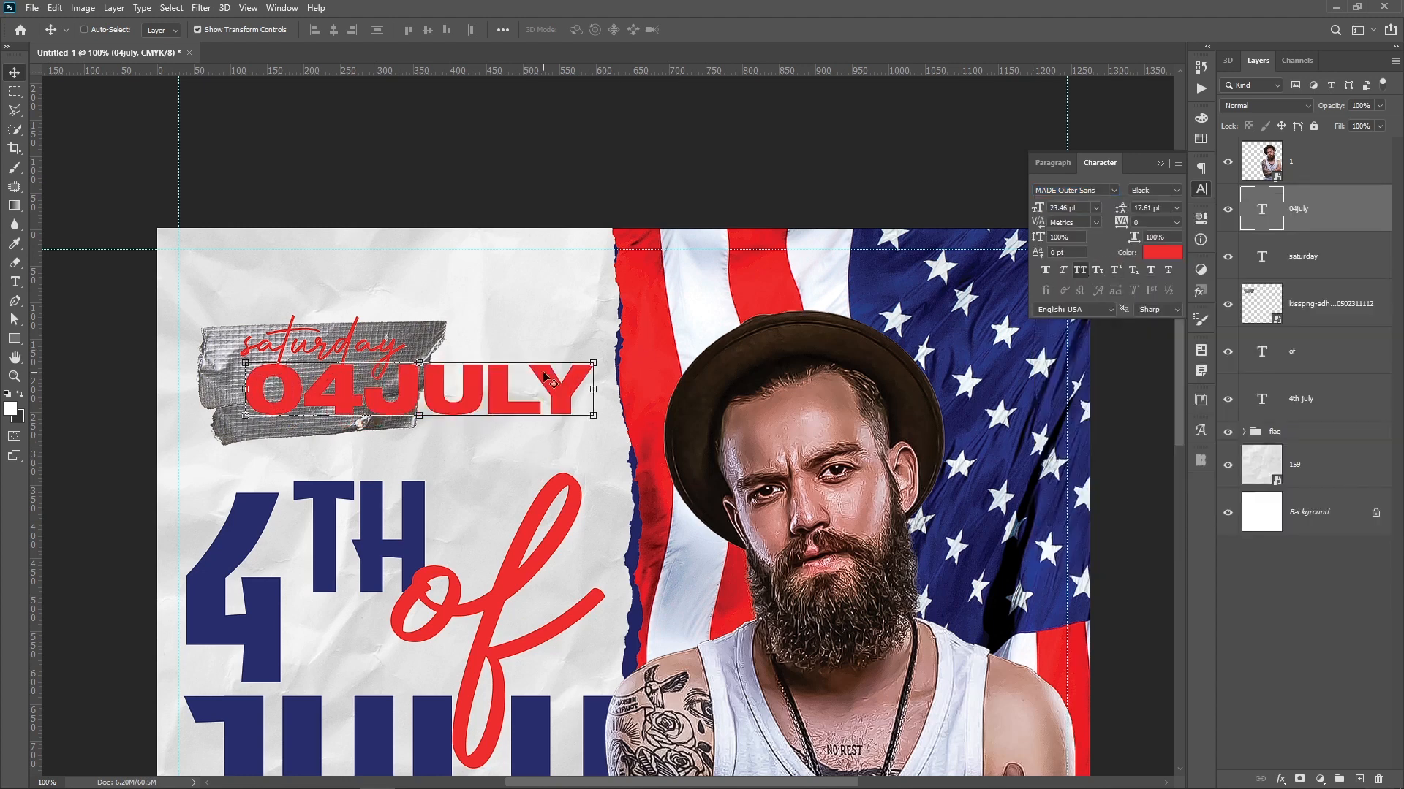
Scale the "04JULY" text down to about 11.8 pt so it fits under "saturday" on the duct tape
{"action": "left_click_drag", "start_coordinate": [594, 363], "coordinate": [426, 357]}
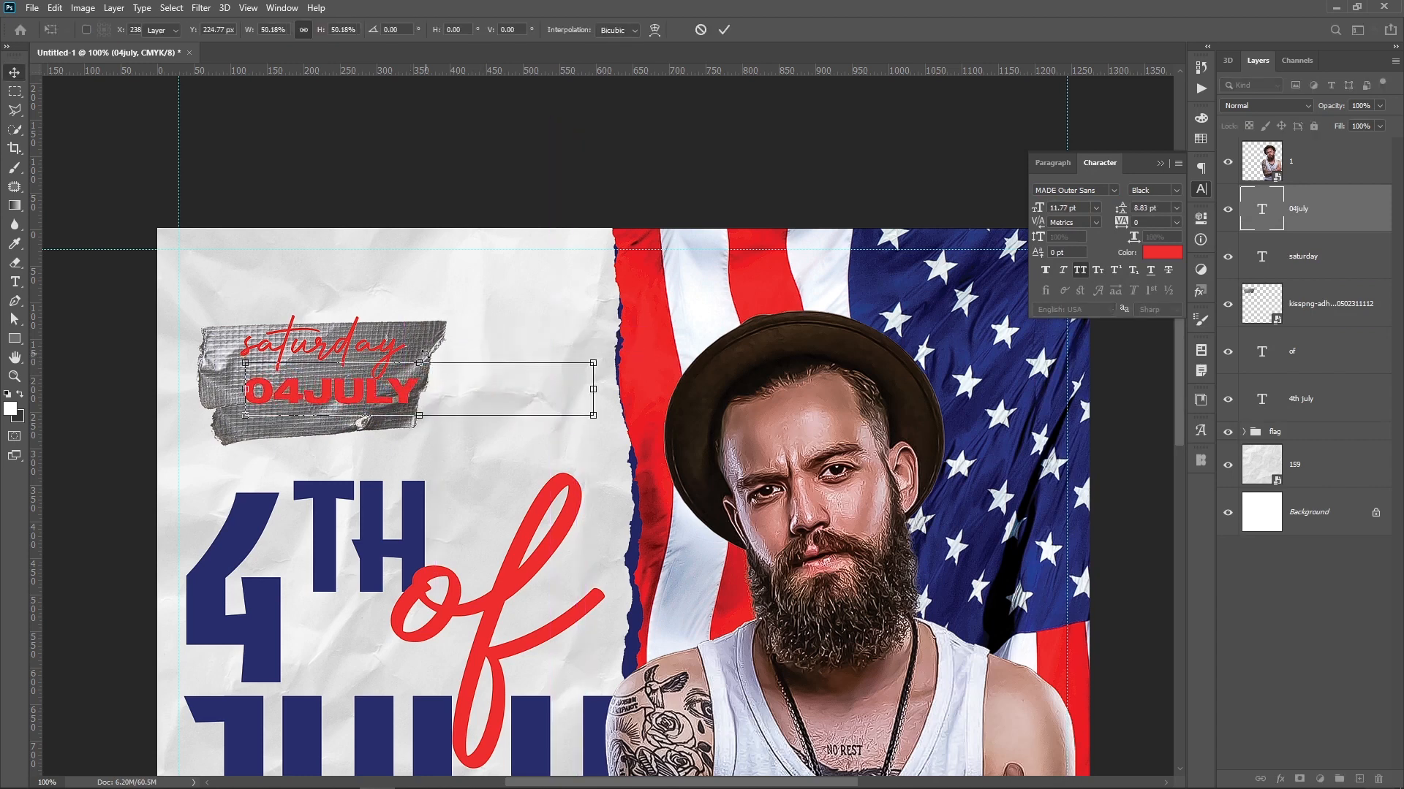
{"action": "key", "text": "Return"}
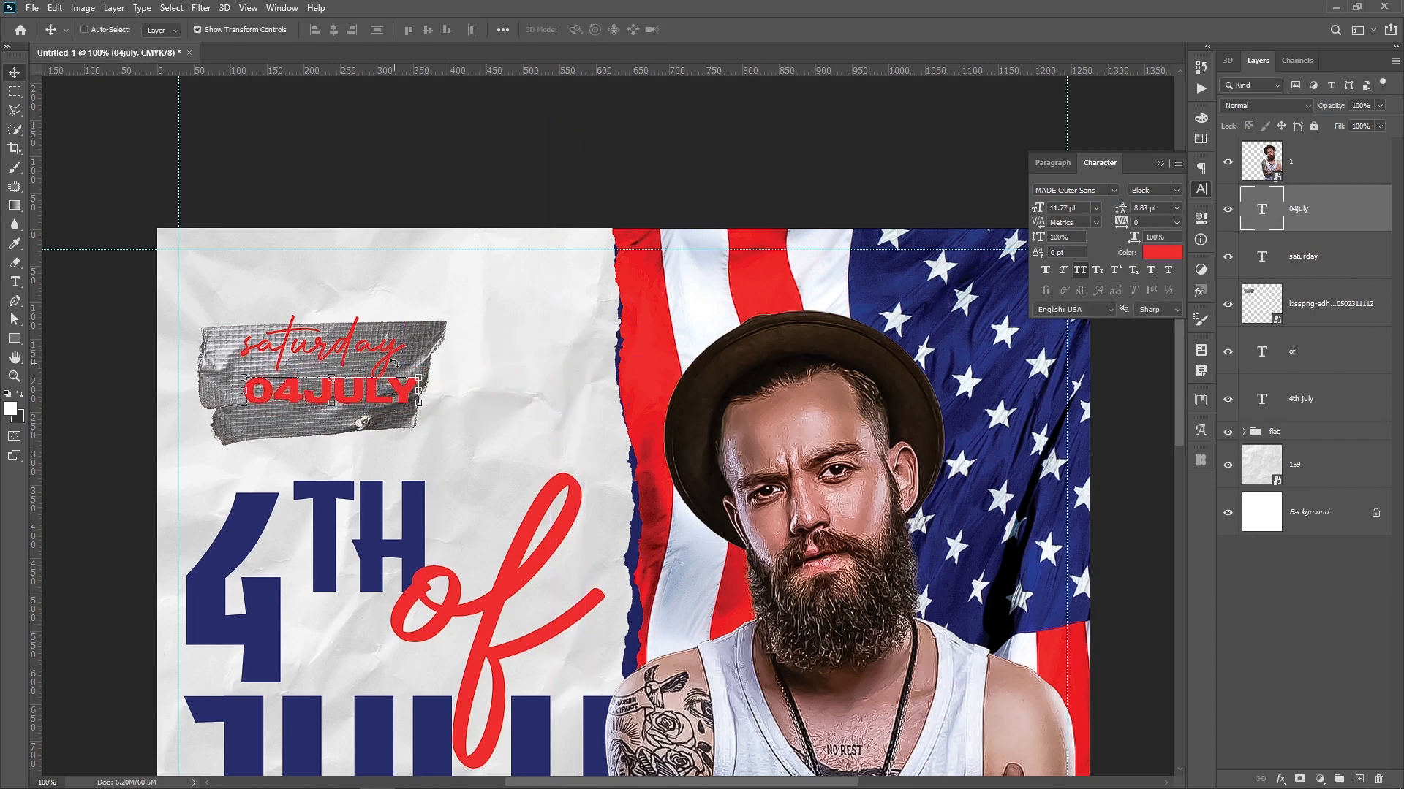
{"action": "left_click", "coordinate": [1342, 262]}
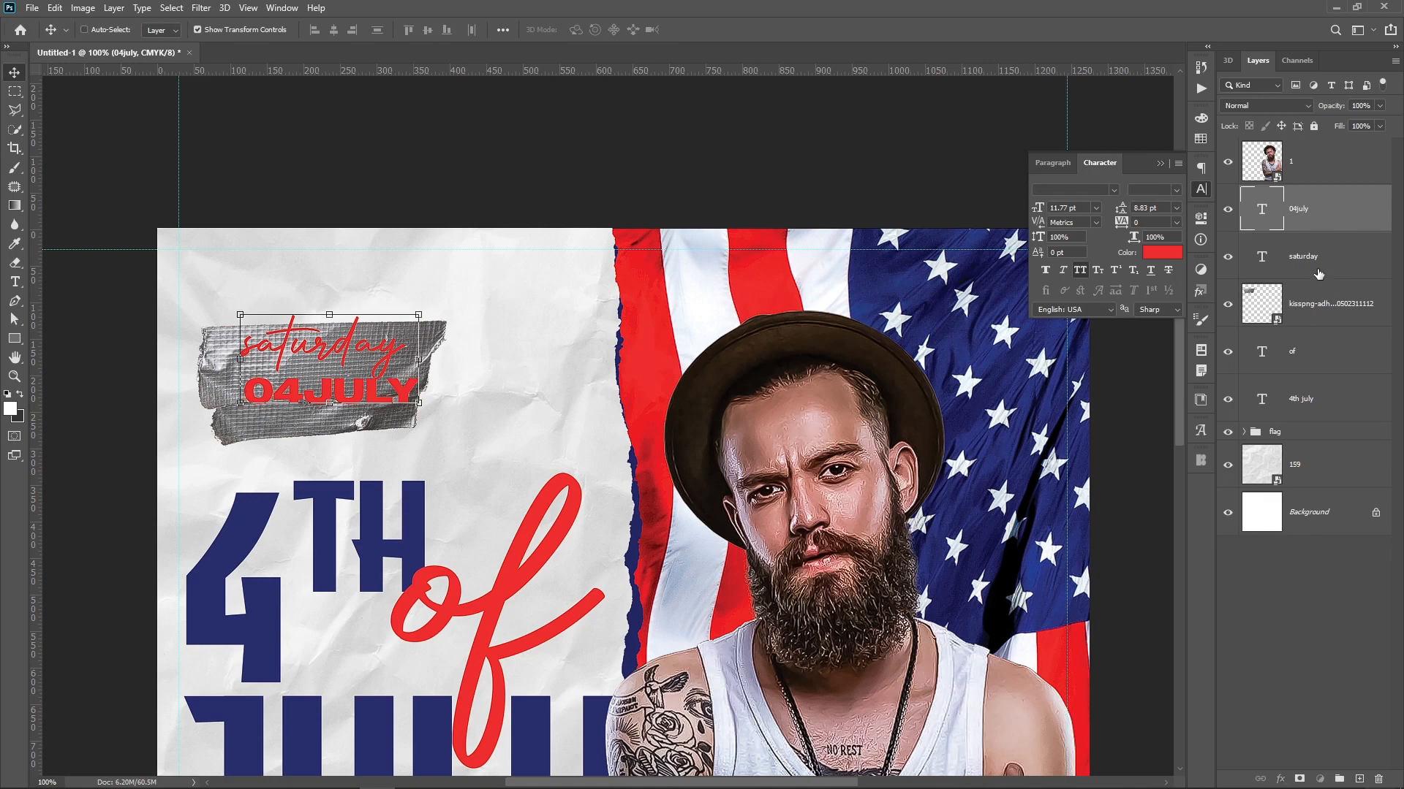
Add a Color Overlay to the duct tape layer using the red ee2528 sampled from the flag
{"action": "left_click", "coordinate": [1335, 311]}
{"action": "right_click", "coordinate": [1335, 311]}
{"action": "left_click", "coordinate": [1219, 176]}
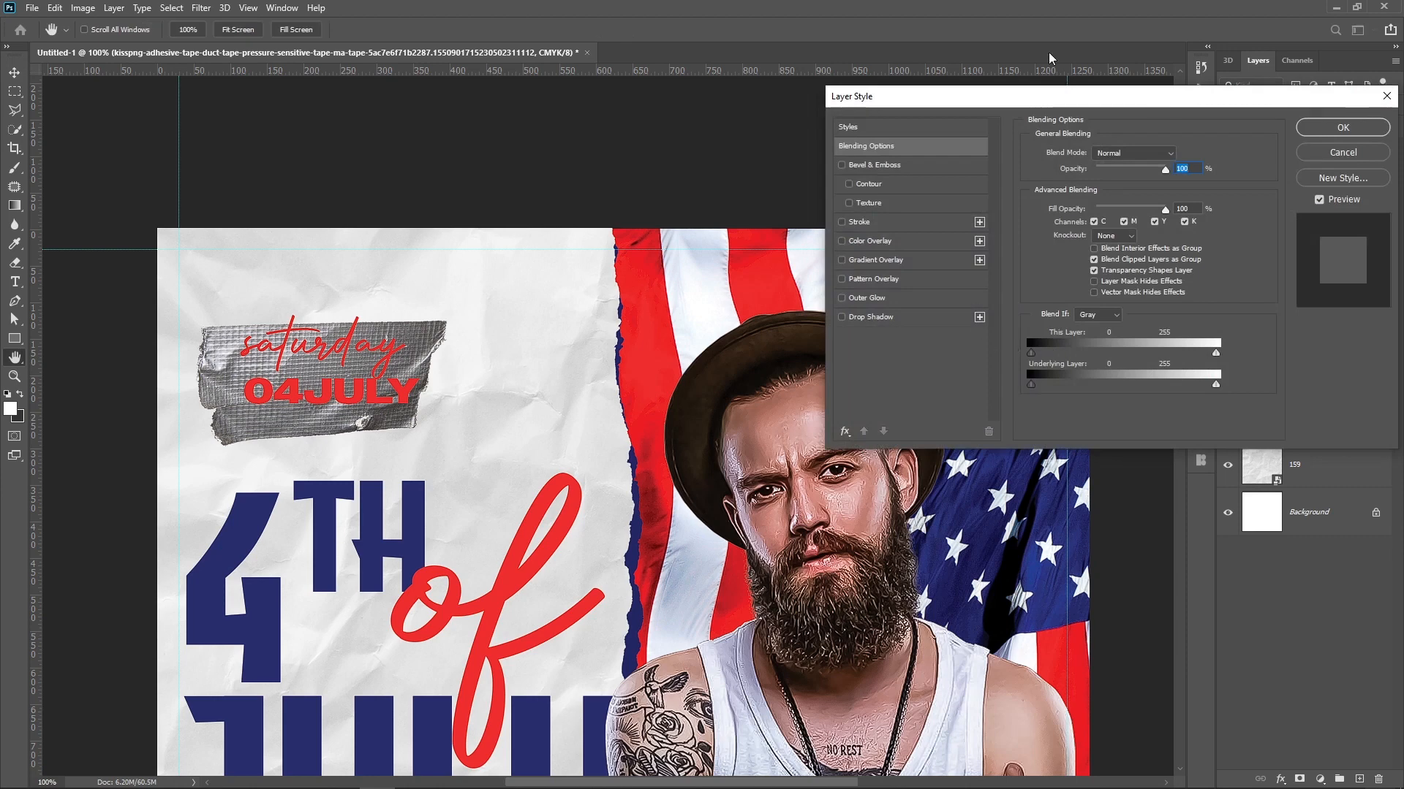
{"action": "left_click_drag", "start_coordinate": [1046, 96], "coordinate": [1017, 272]}
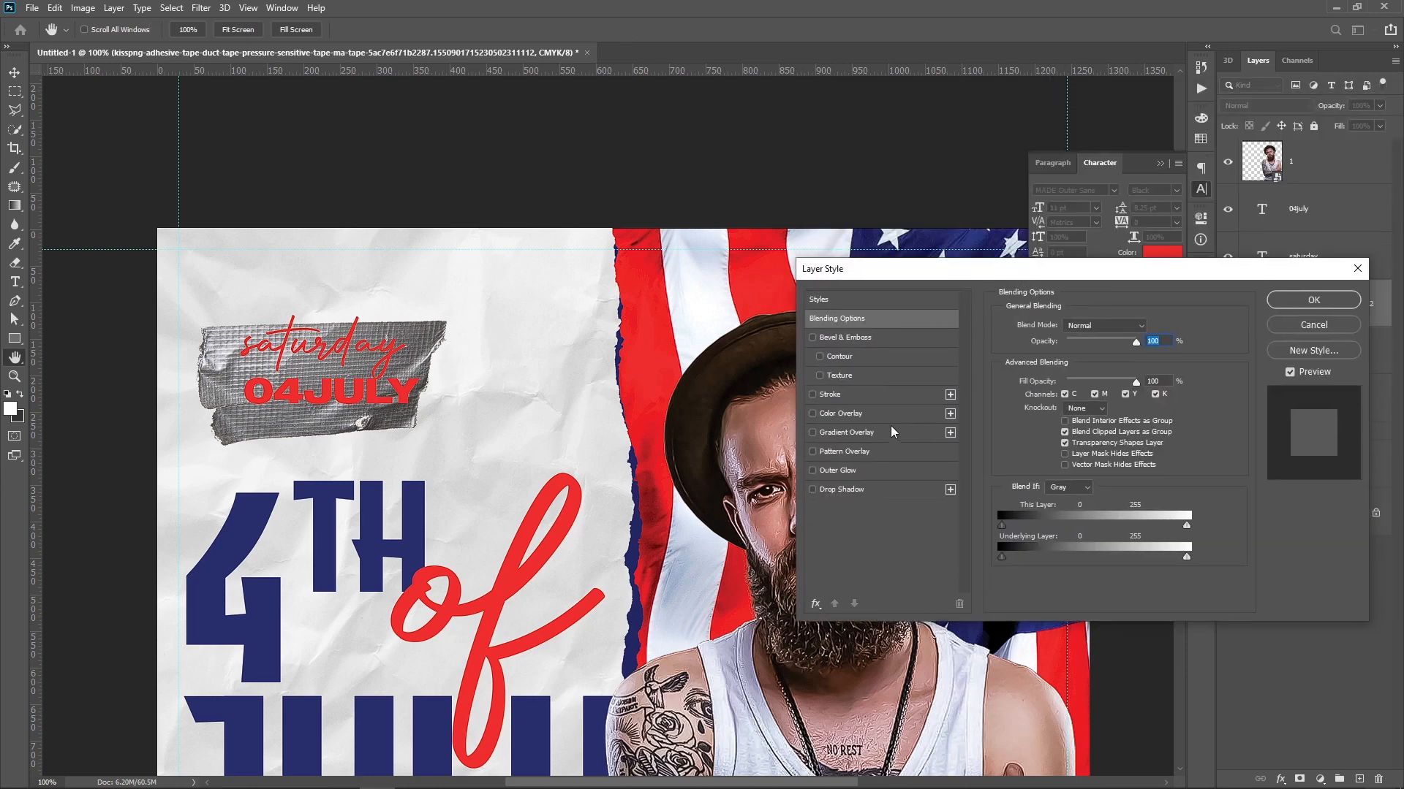
{"action": "left_click", "coordinate": [849, 414]}
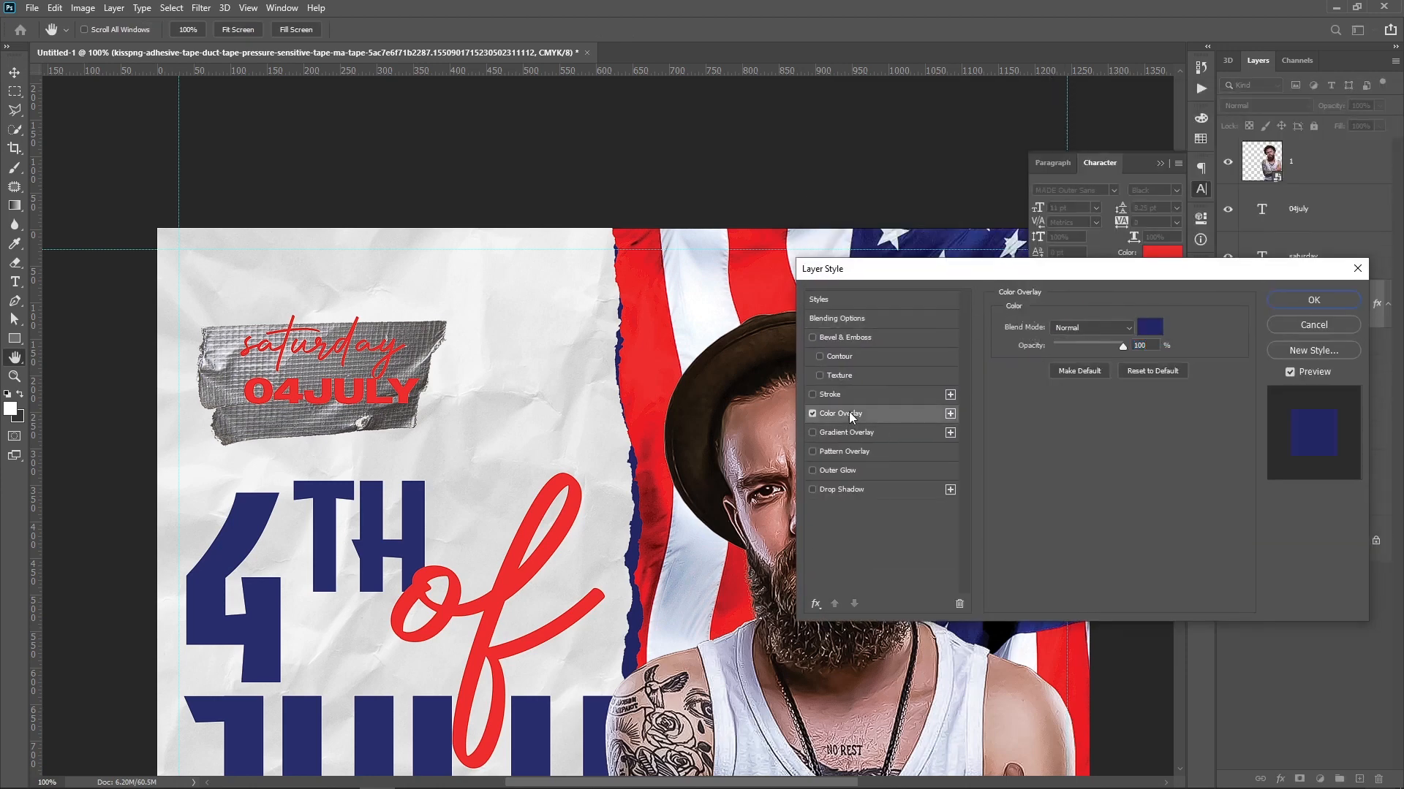
{"action": "left_click", "coordinate": [1147, 329]}
{"action": "left_click", "coordinate": [667, 344]}
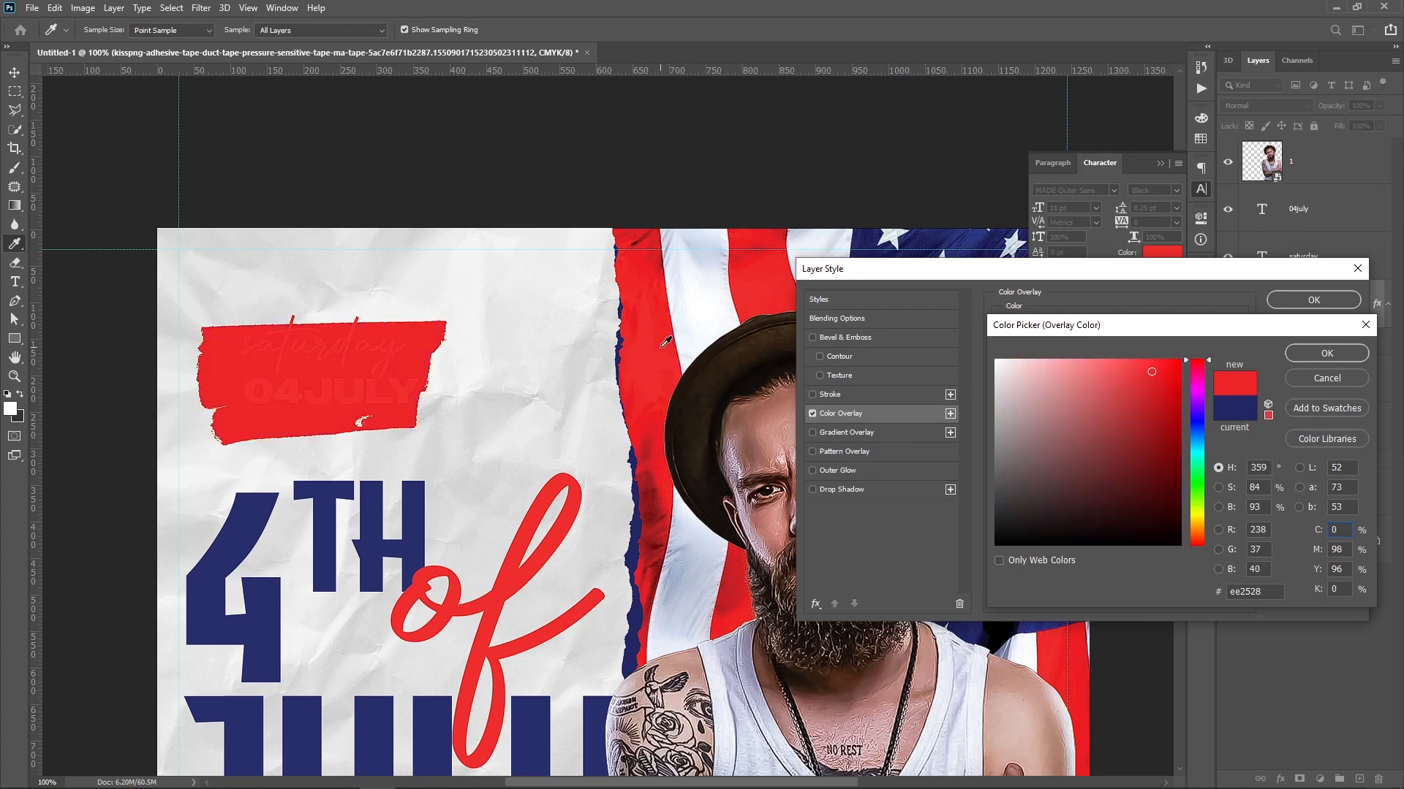
{"action": "key", "text": "Return"}
Try blend modes such as Linear Burn and Color Dodge for the tape's colour overlay and settle on Overlay
{"action": "left_click", "coordinate": [1107, 327]}
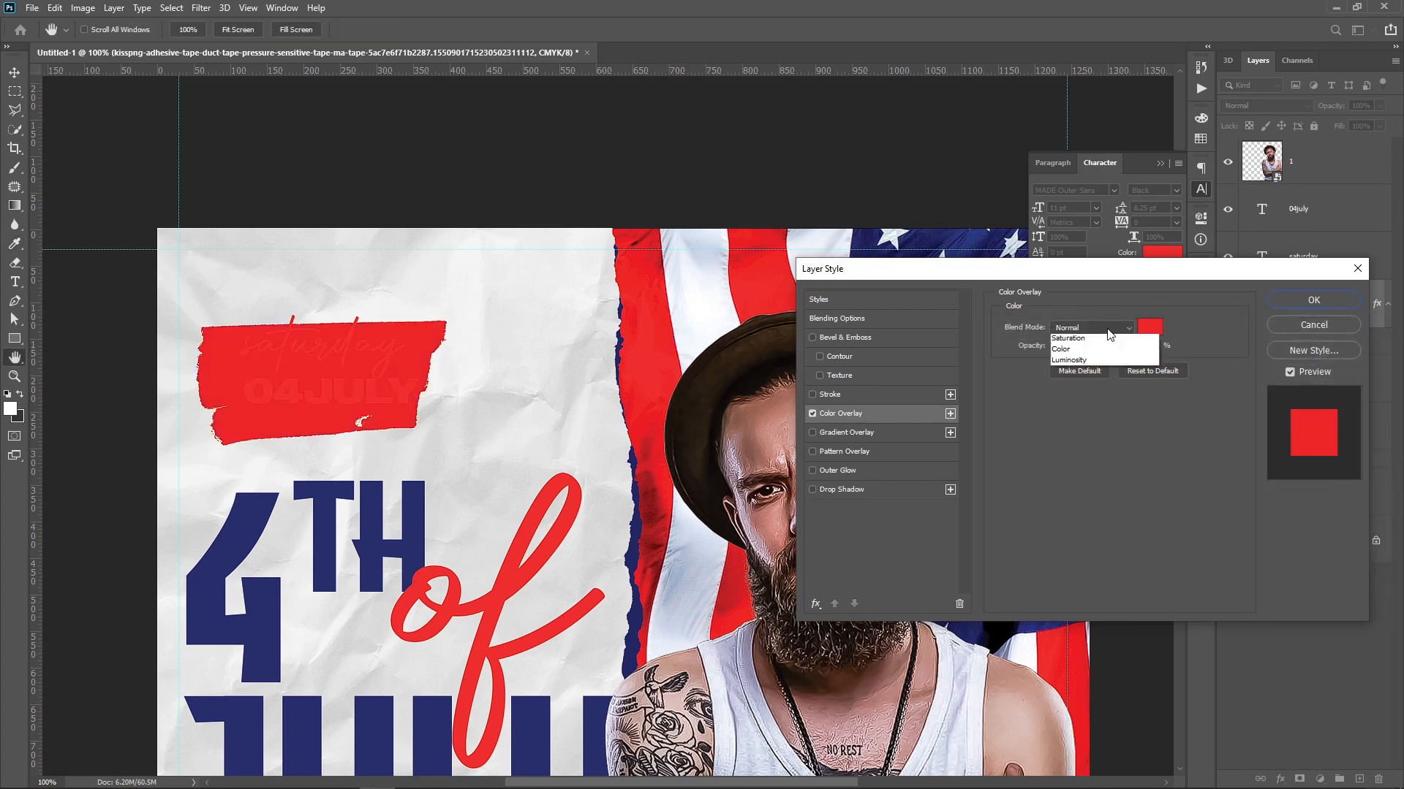
{"action": "key", "text": "Down"}
{"action": "key", "text": "Down"}
{"action": "key", "text": "Down"}
{"action": "key", "text": "Down"}
{"action": "key", "text": "Down"}
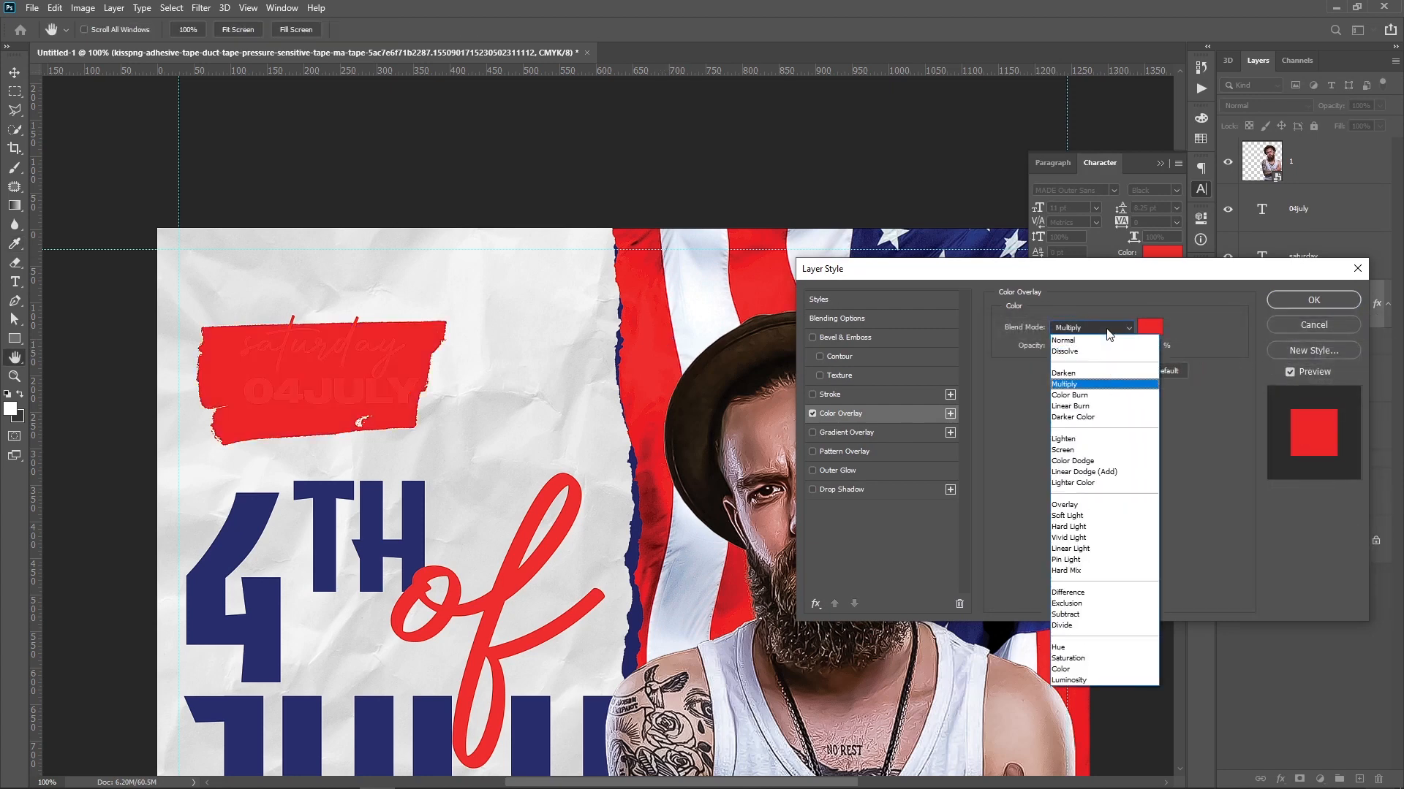
{"action": "key", "text": "Return"}
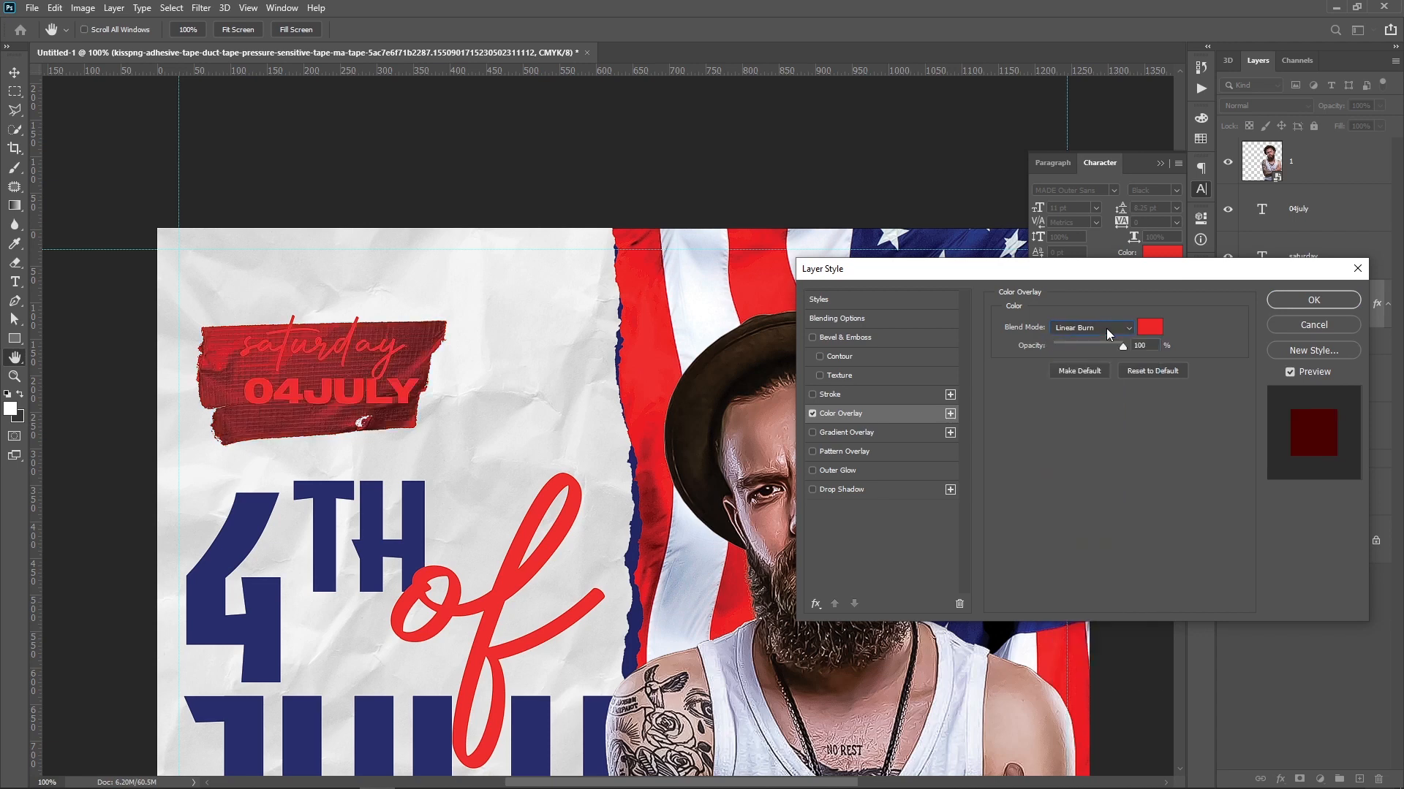
{"action": "key", "text": "Down"}
{"action": "key", "text": "Down"}
{"action": "key", "text": "Down"}
{"action": "key", "text": "Down"}
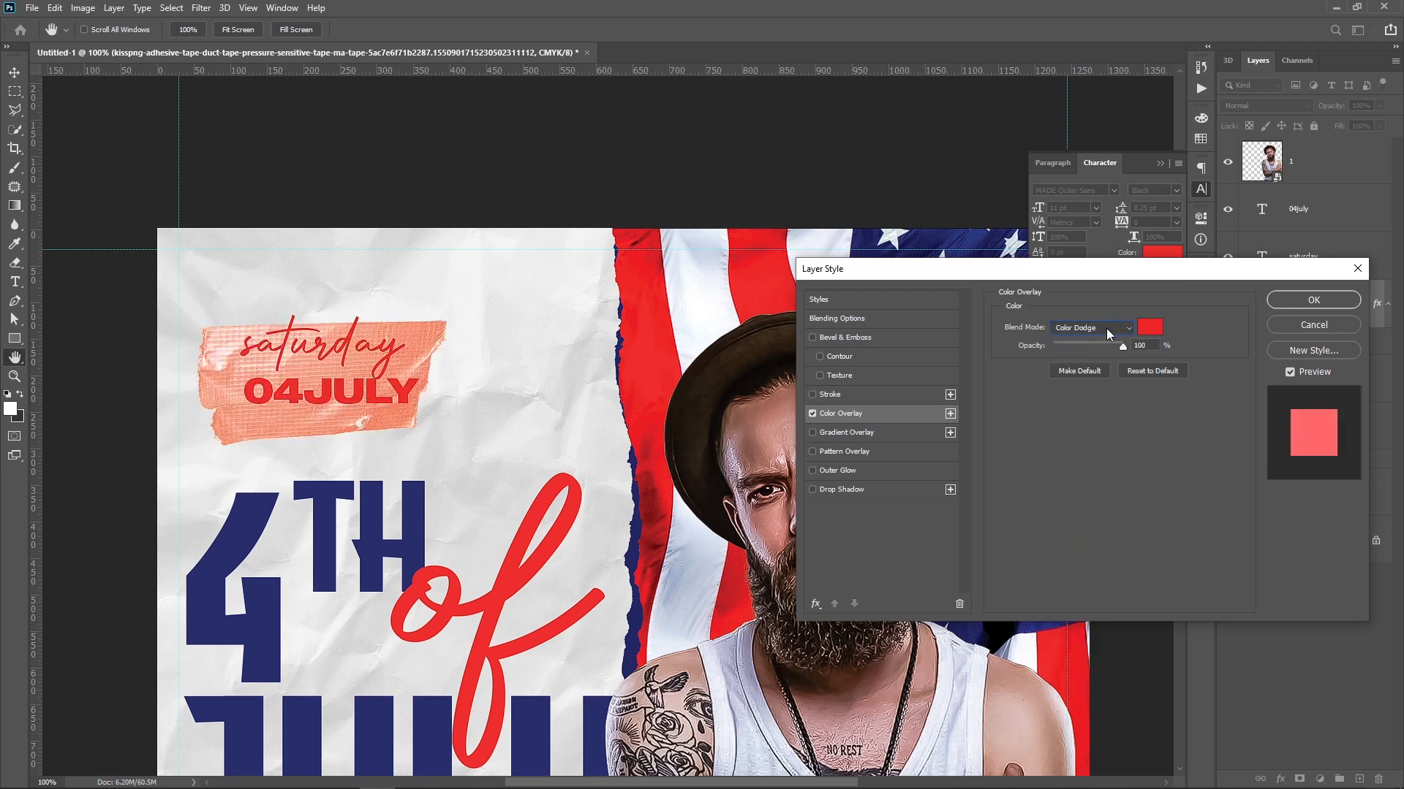
{"action": "key", "text": "Down"}
{"action": "key", "text": "Down"}
{"action": "key", "text": "Down"}
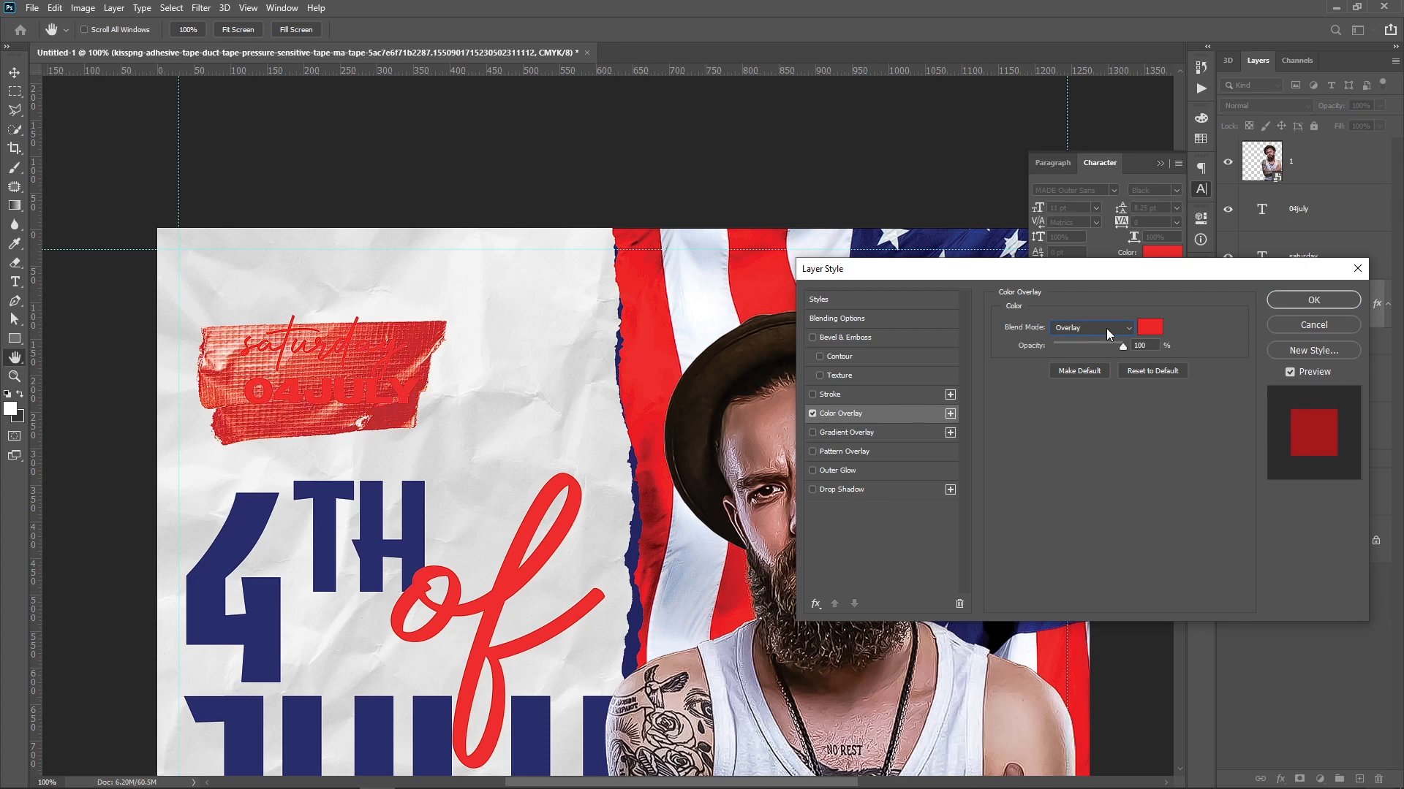
Darken the tape's overlay colour to the red ce0b0e
{"action": "left_click", "coordinate": [1149, 329]}
{"action": "mouse_move", "coordinate": [1152, 358]}
{"action": "left_mouse_down"}
{"action": "mouse_move", "coordinate": [1161, 428]}
{"action": "mouse_move", "coordinate": [1170, 395]}
{"action": "left_mouse_up"}
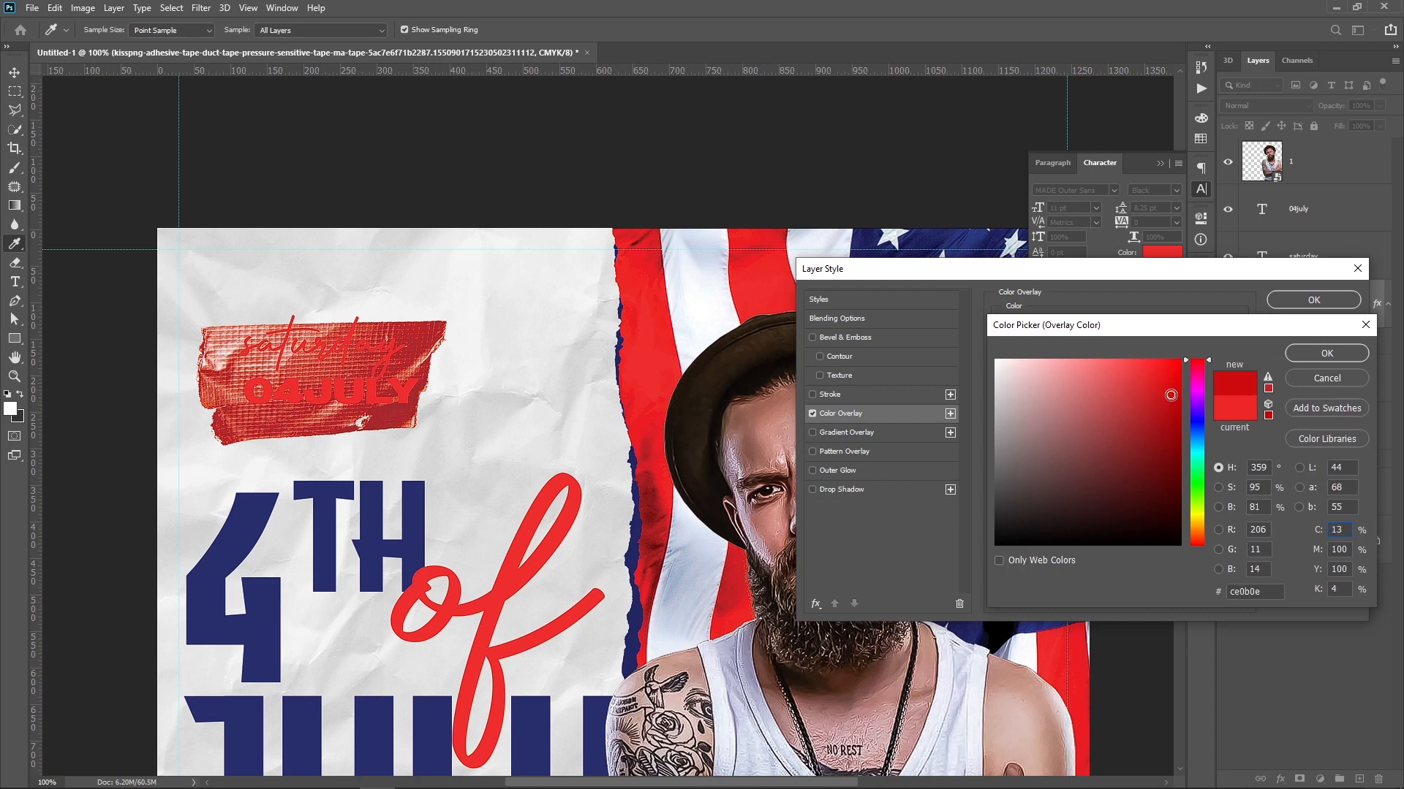
{"action": "left_click", "coordinate": [1305, 354]}
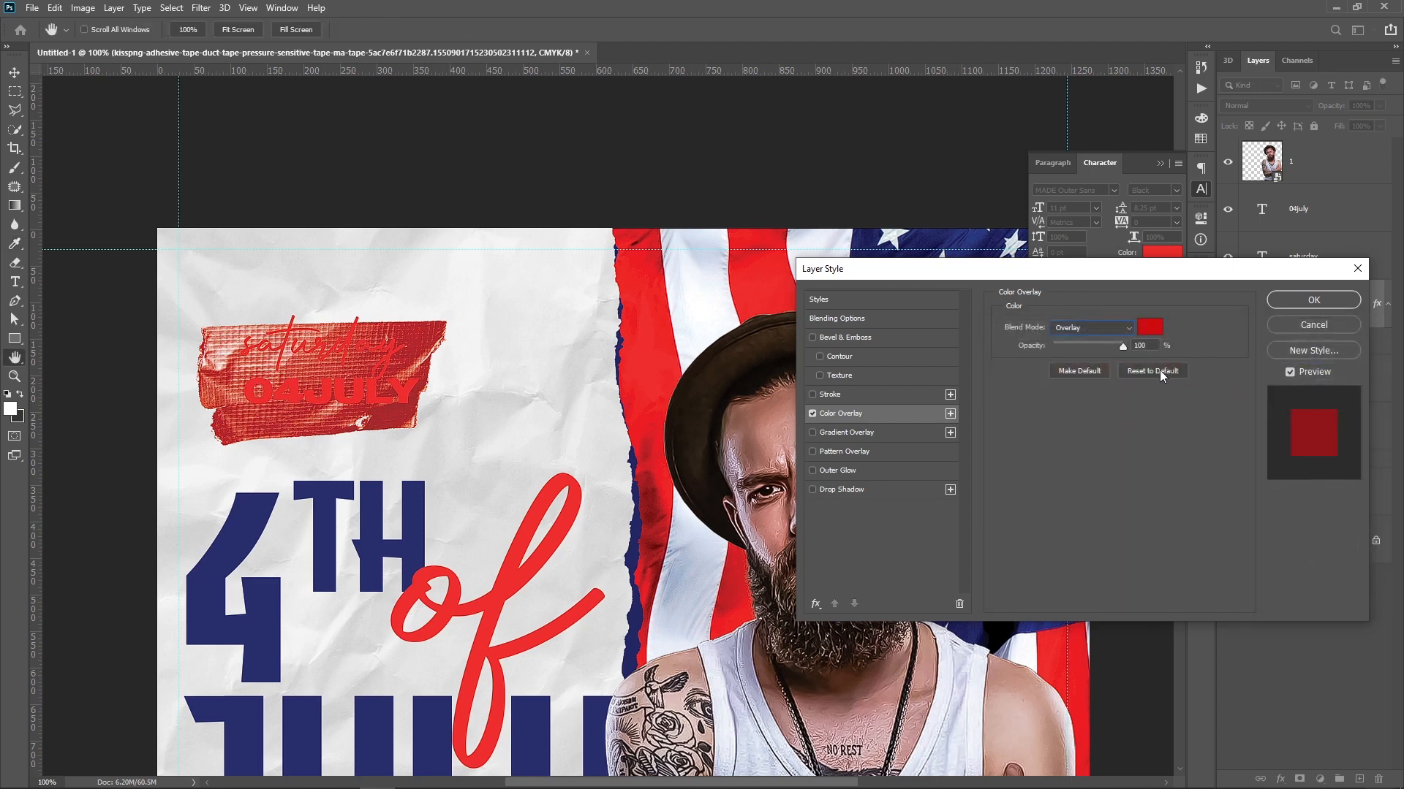
Compare Screen and the darker blend modes for the tape's colour overlay and set it to Linear Burn
{"action": "left_click", "coordinate": [1117, 330]}
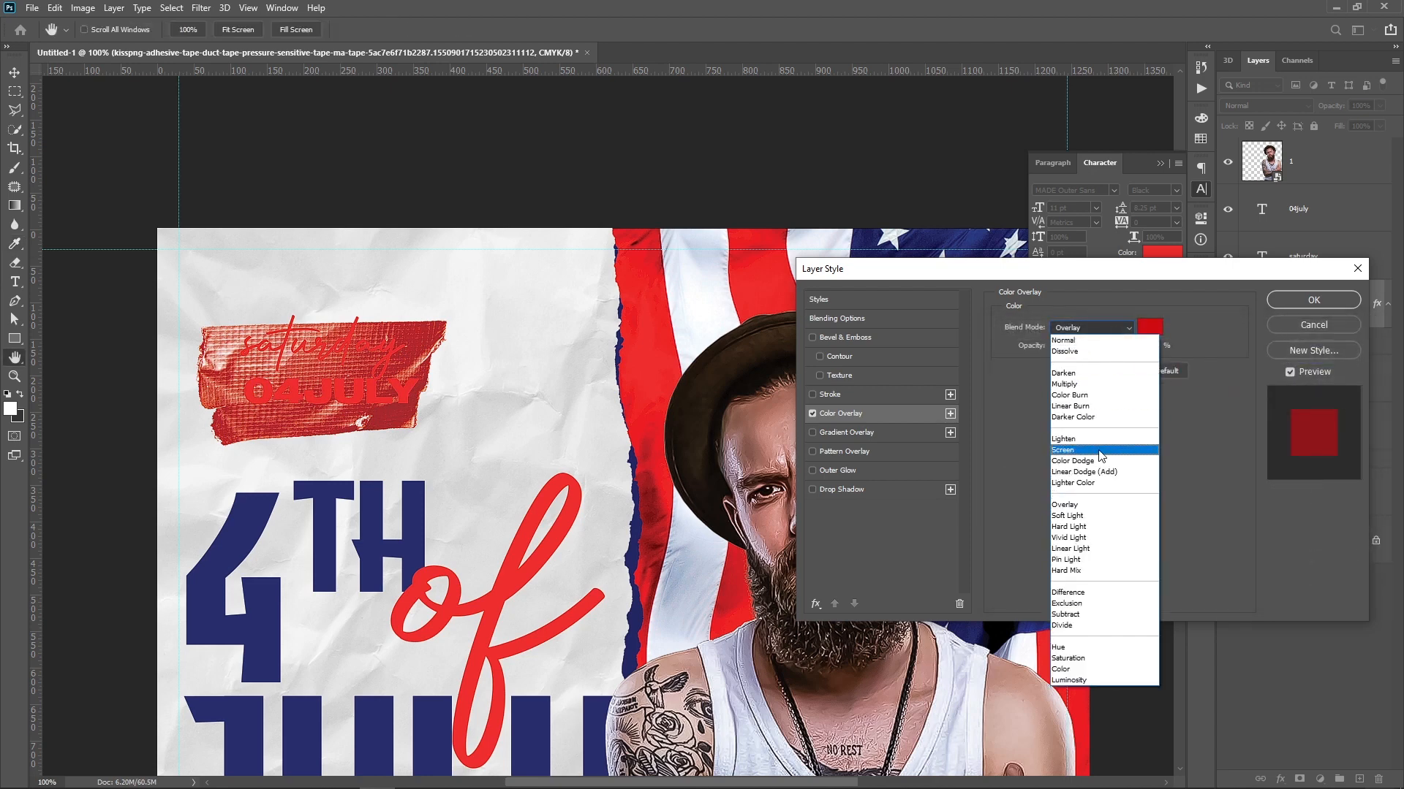
{"action": "left_click", "coordinate": [1101, 453]}
{"action": "key", "text": "Up"}
{"action": "key", "text": "Up"}
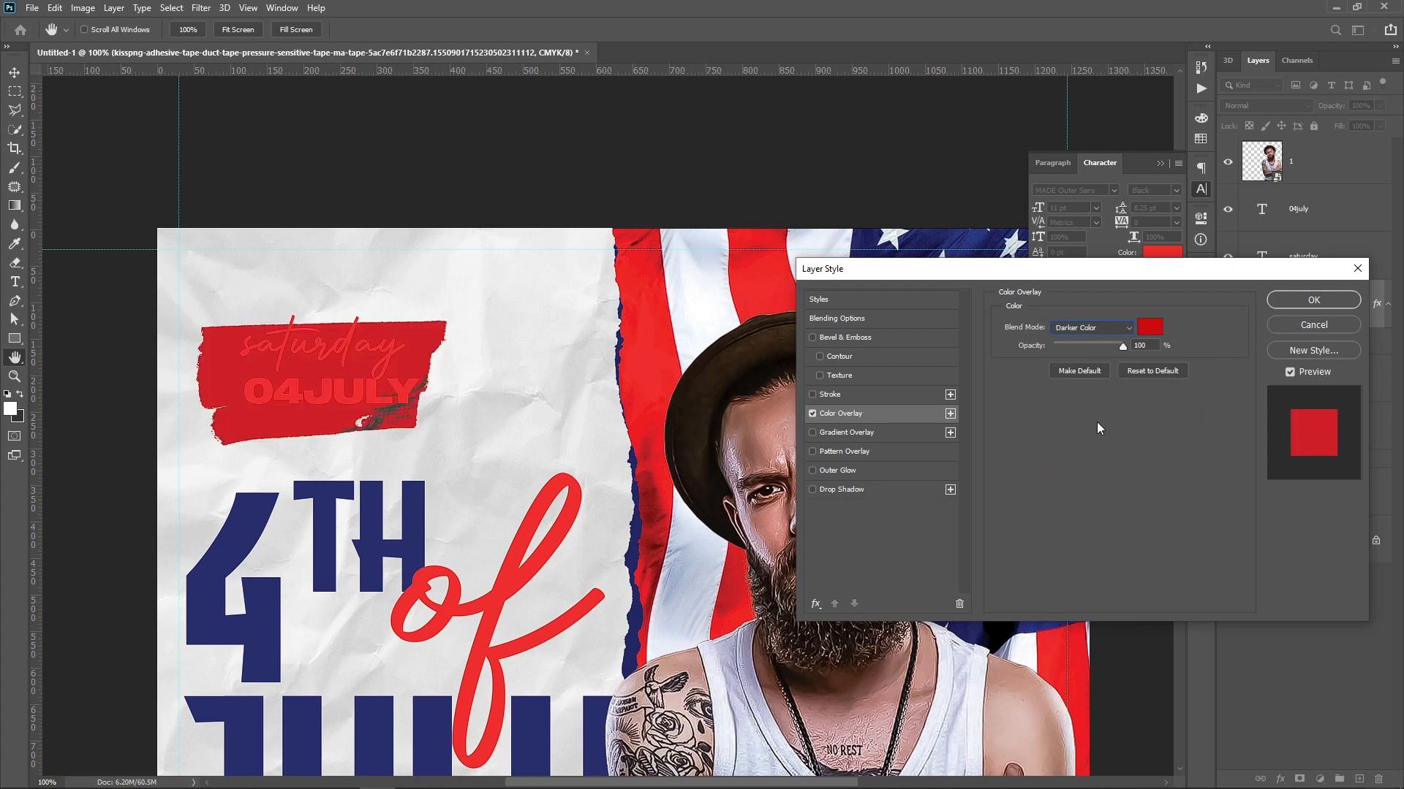
{"action": "key", "text": "Up"}
{"action": "key", "text": "Up"}
{"action": "key", "text": "Down"}
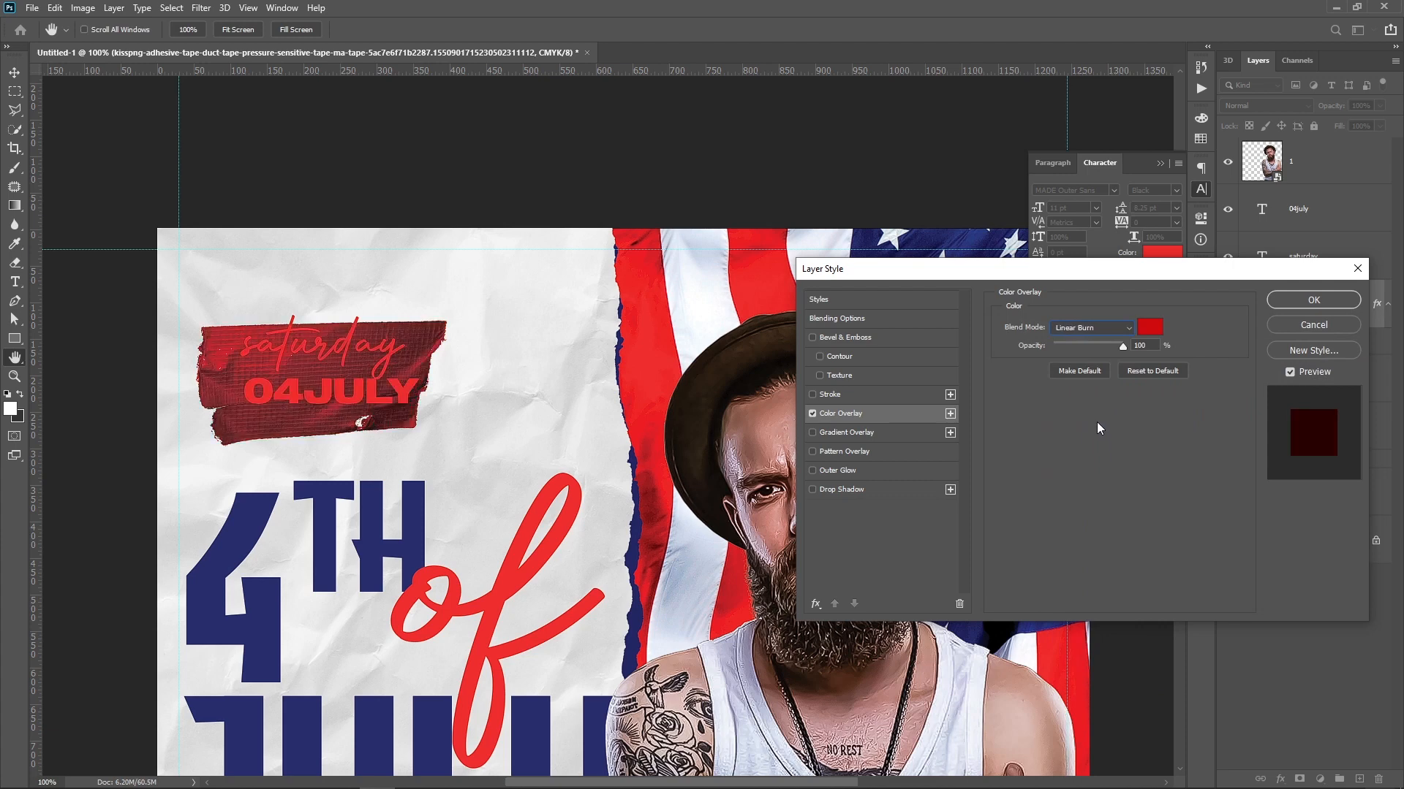
Lighten the tape's overlay colour to the red ff4c4e and apply the layer style
{"action": "left_click", "coordinate": [1156, 328]}
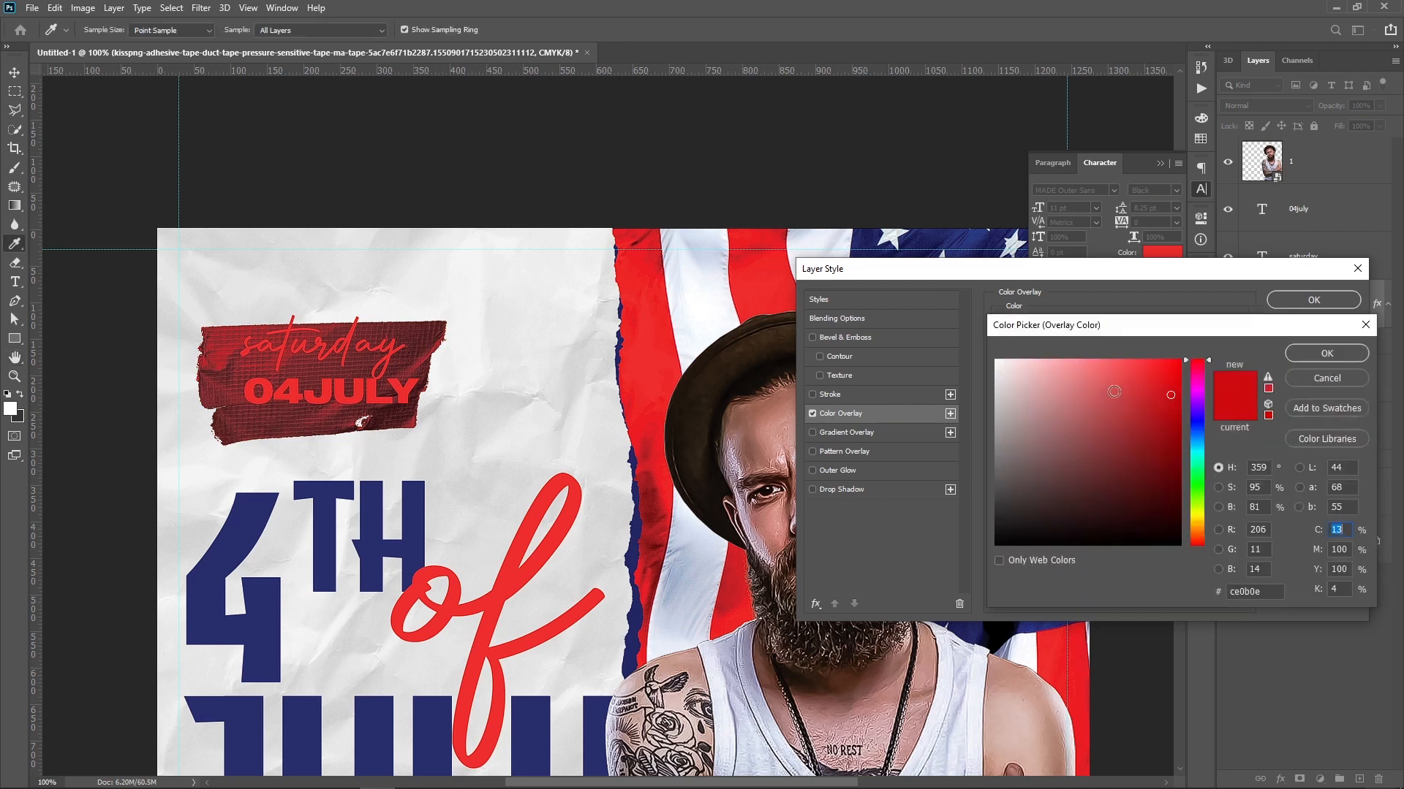
{"action": "left_click", "coordinate": [1132, 360]}
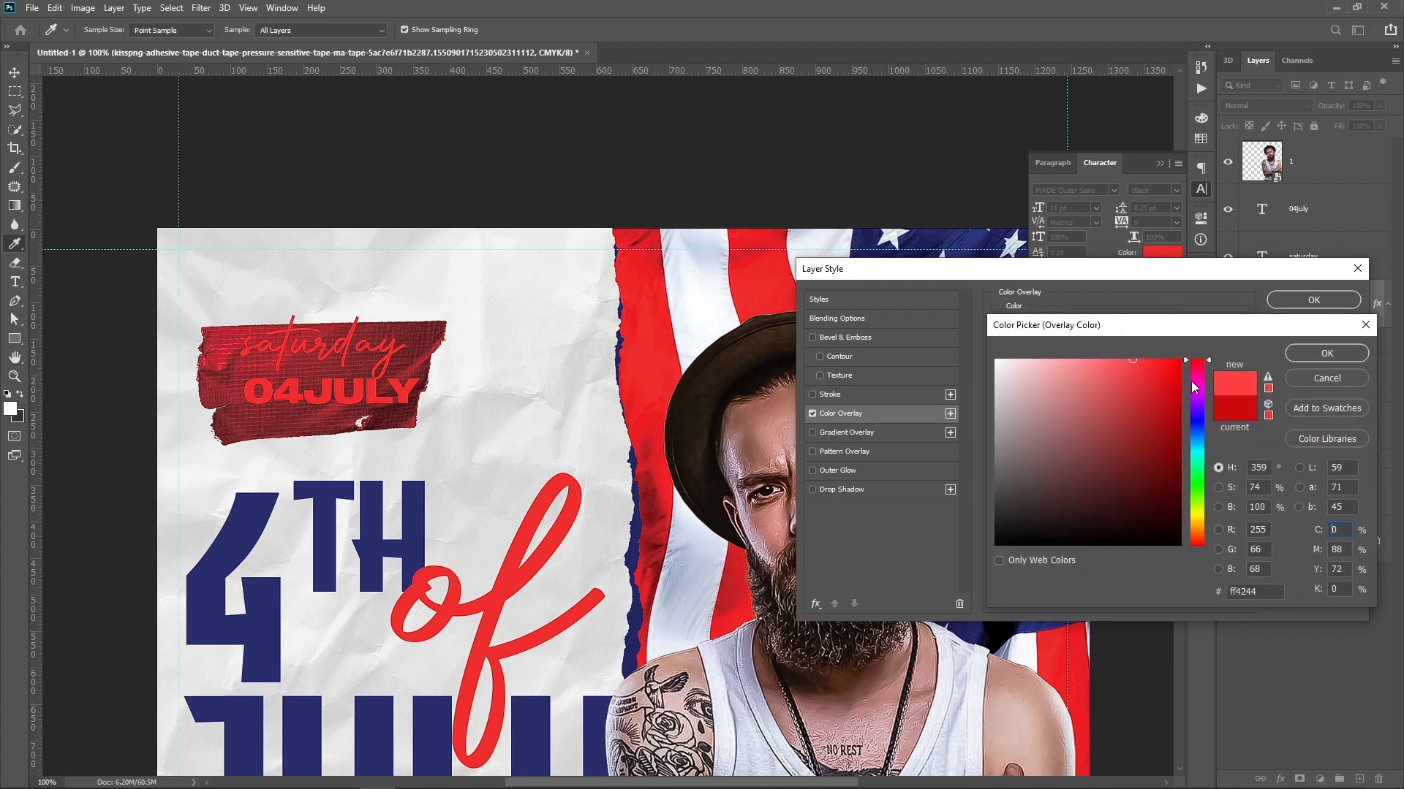
{"action": "left_click", "coordinate": [1096, 356]}
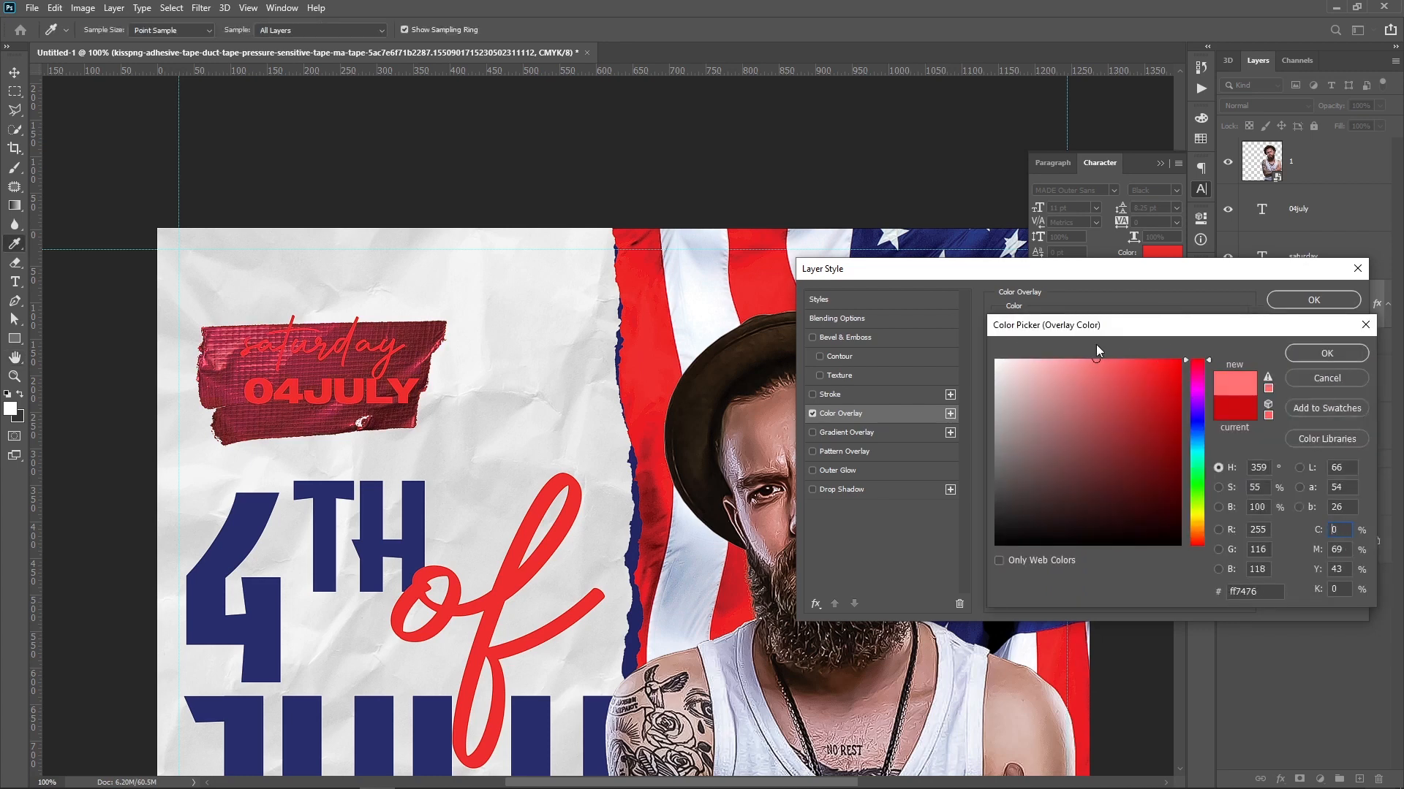
{"action": "left_click", "coordinate": [1125, 359]}
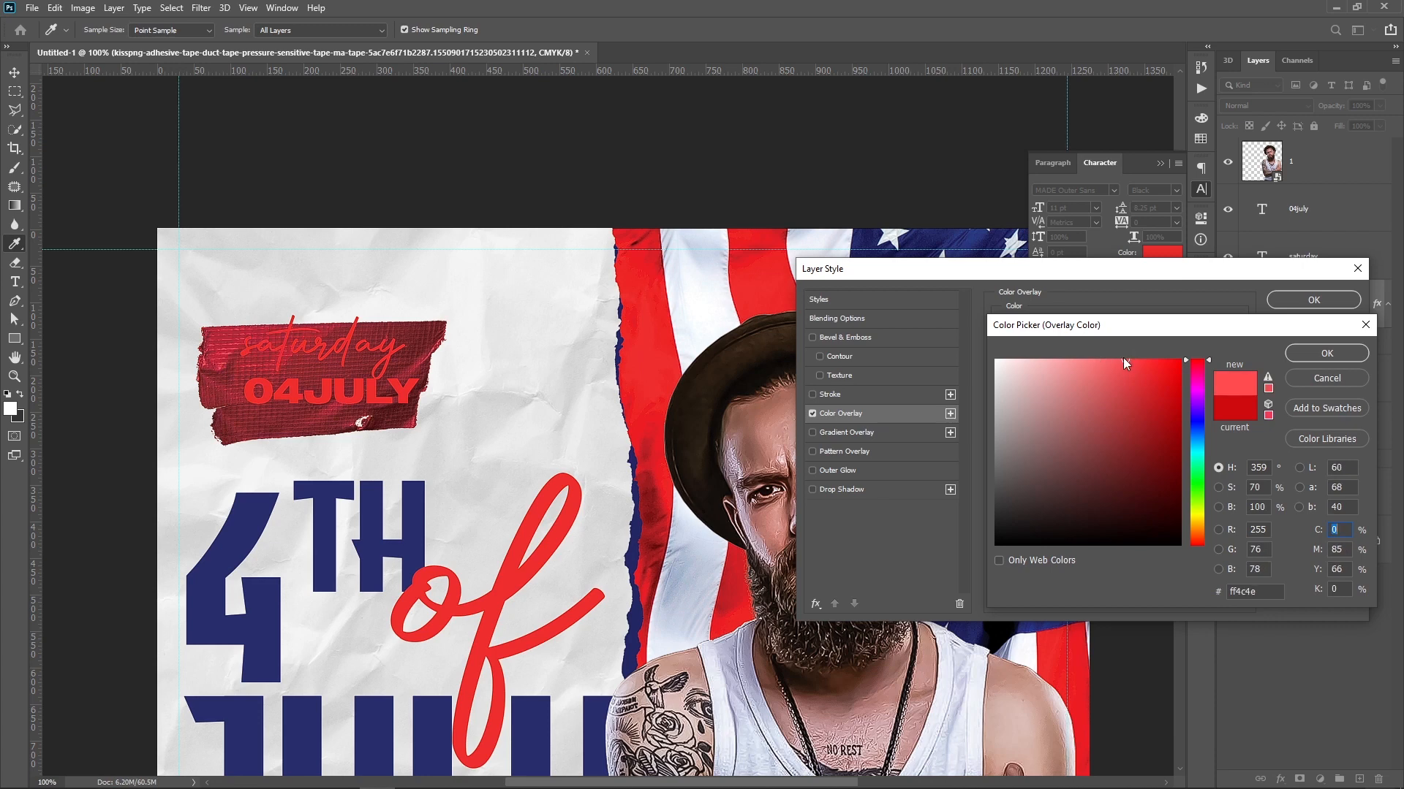
{"action": "key", "text": "Return"}
{"action": "key", "text": "Return"}
{"action": "key", "text": "v"}
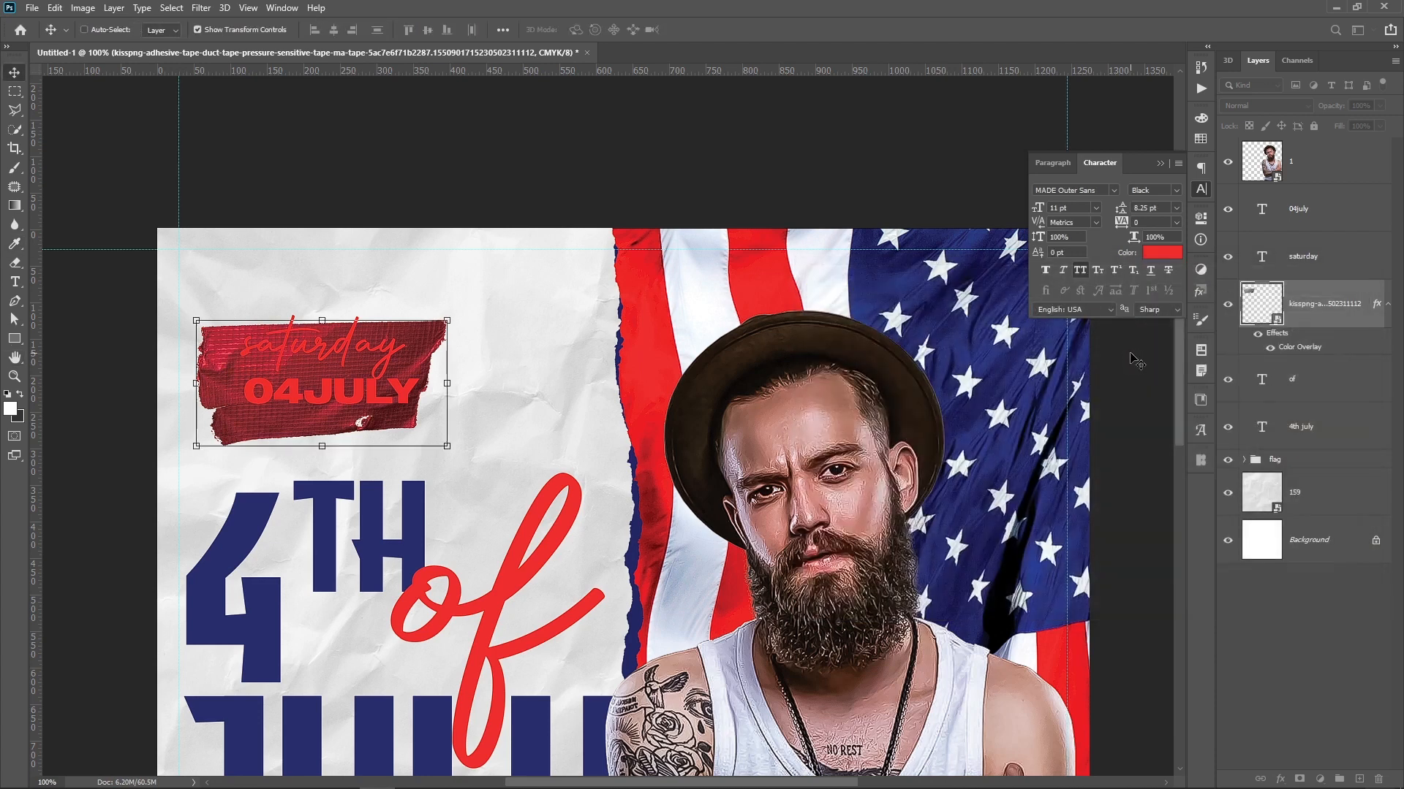
Recolour both the "saturday" and "04JULY" texts with white sampled from the flag
{"action": "left_click", "coordinate": [1316, 260]}
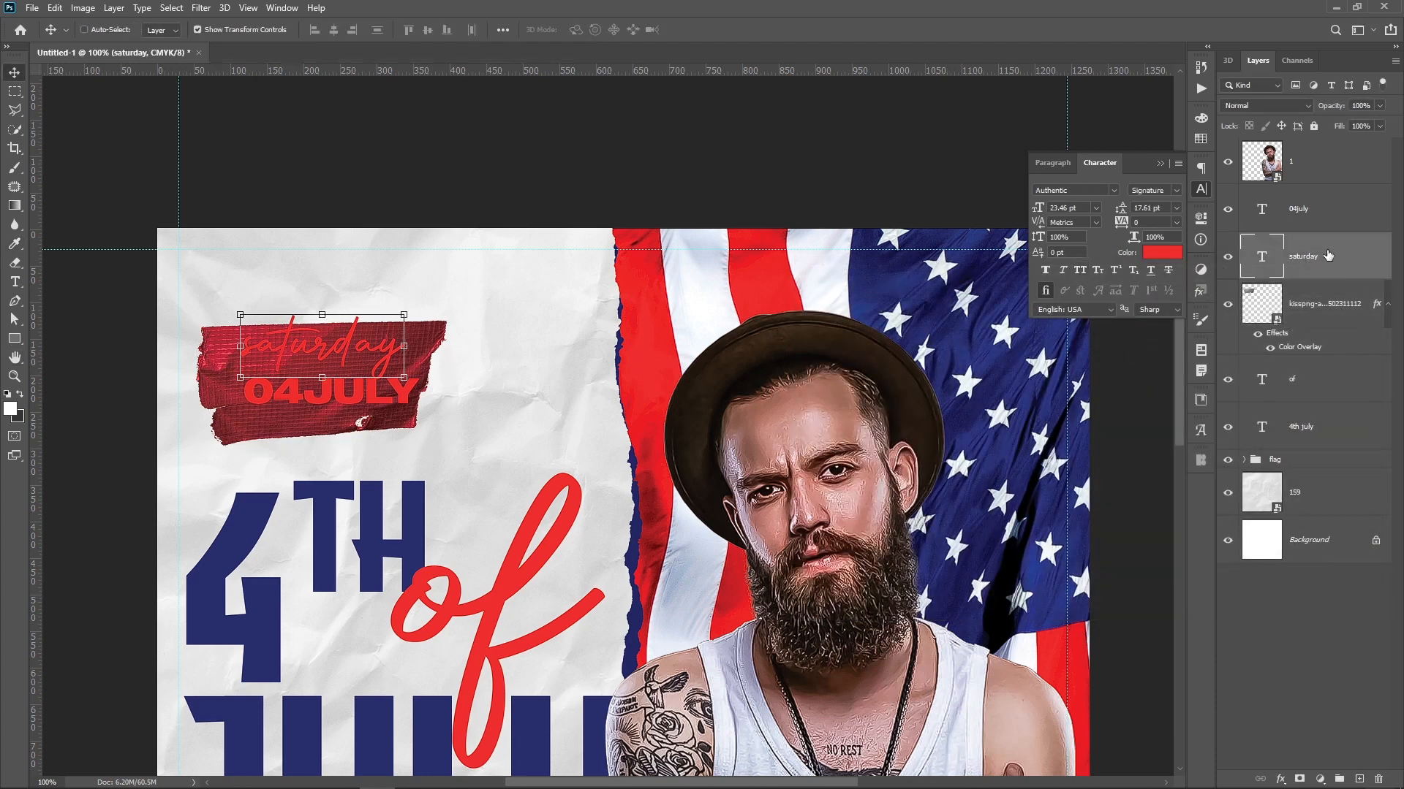
{"action": "left_click", "coordinate": [1333, 212], "text": "shift"}
{"action": "left_click", "coordinate": [1161, 252]}
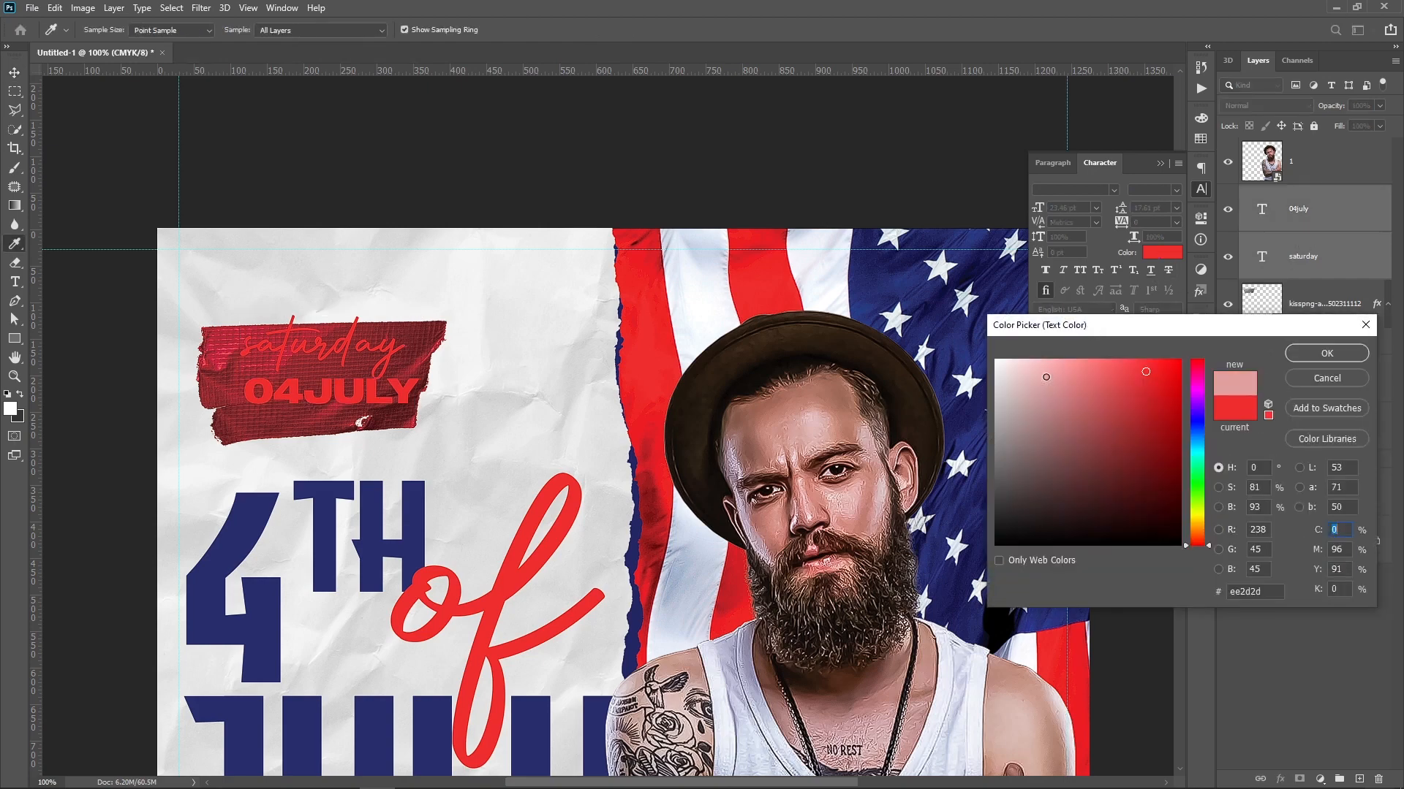
{"action": "left_click", "coordinate": [860, 287]}
{"action": "key", "text": "Return"}
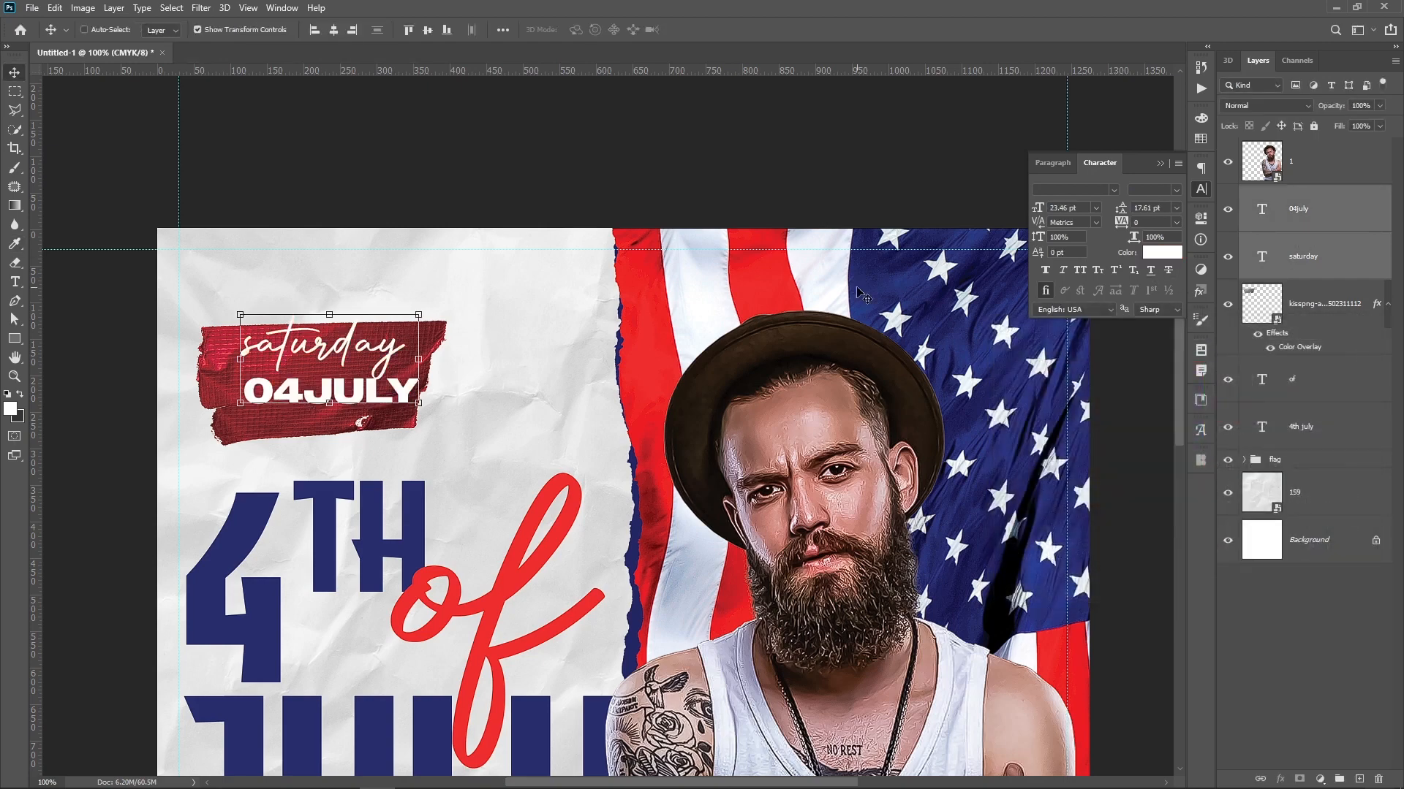
Rotate the red duct tape slightly clockwise so its upper edge runs level behind the date text
{"action": "left_click", "coordinate": [1337, 310]}
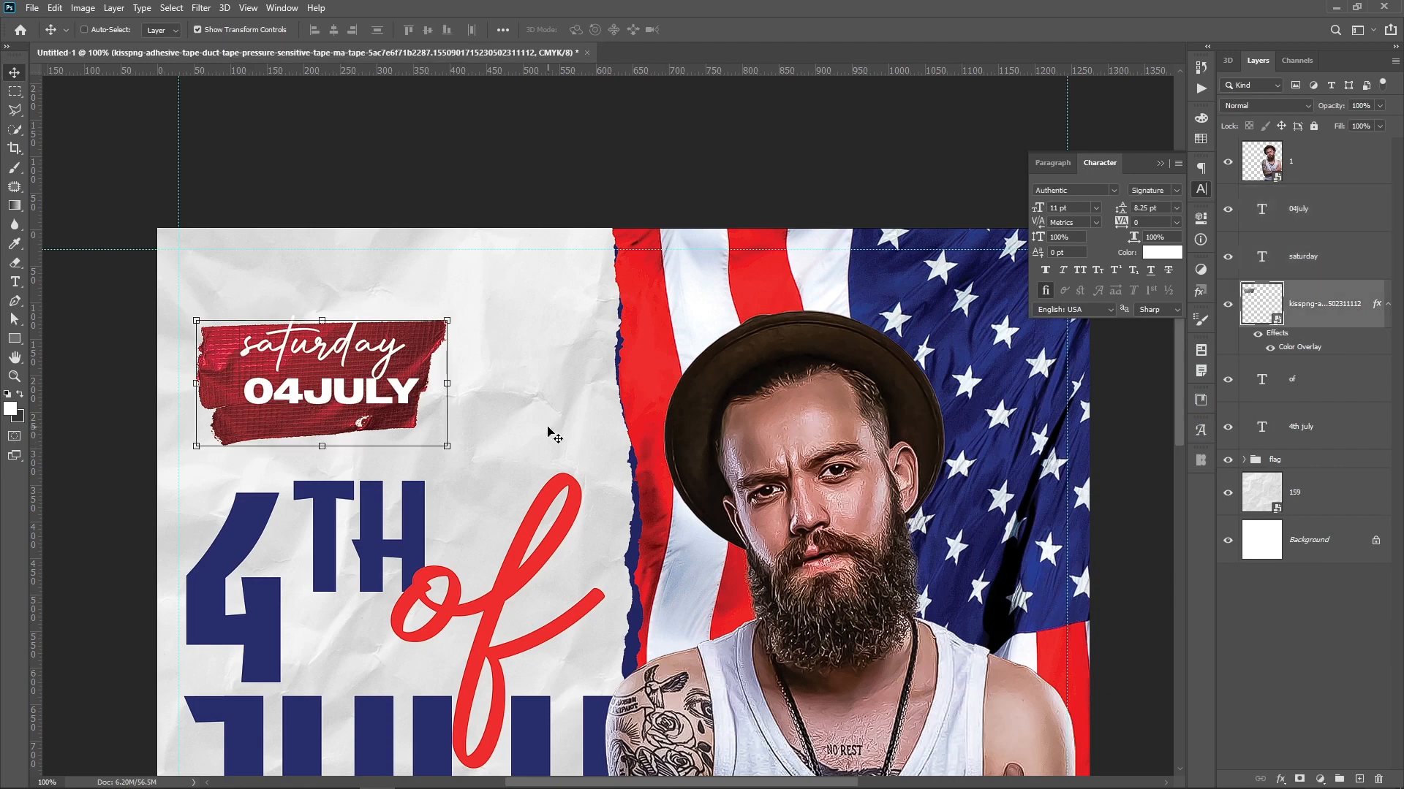
{"action": "left_click_drag", "start_coordinate": [488, 437], "coordinate": [499, 427]}
{"action": "key", "text": "ctrl+plus"}
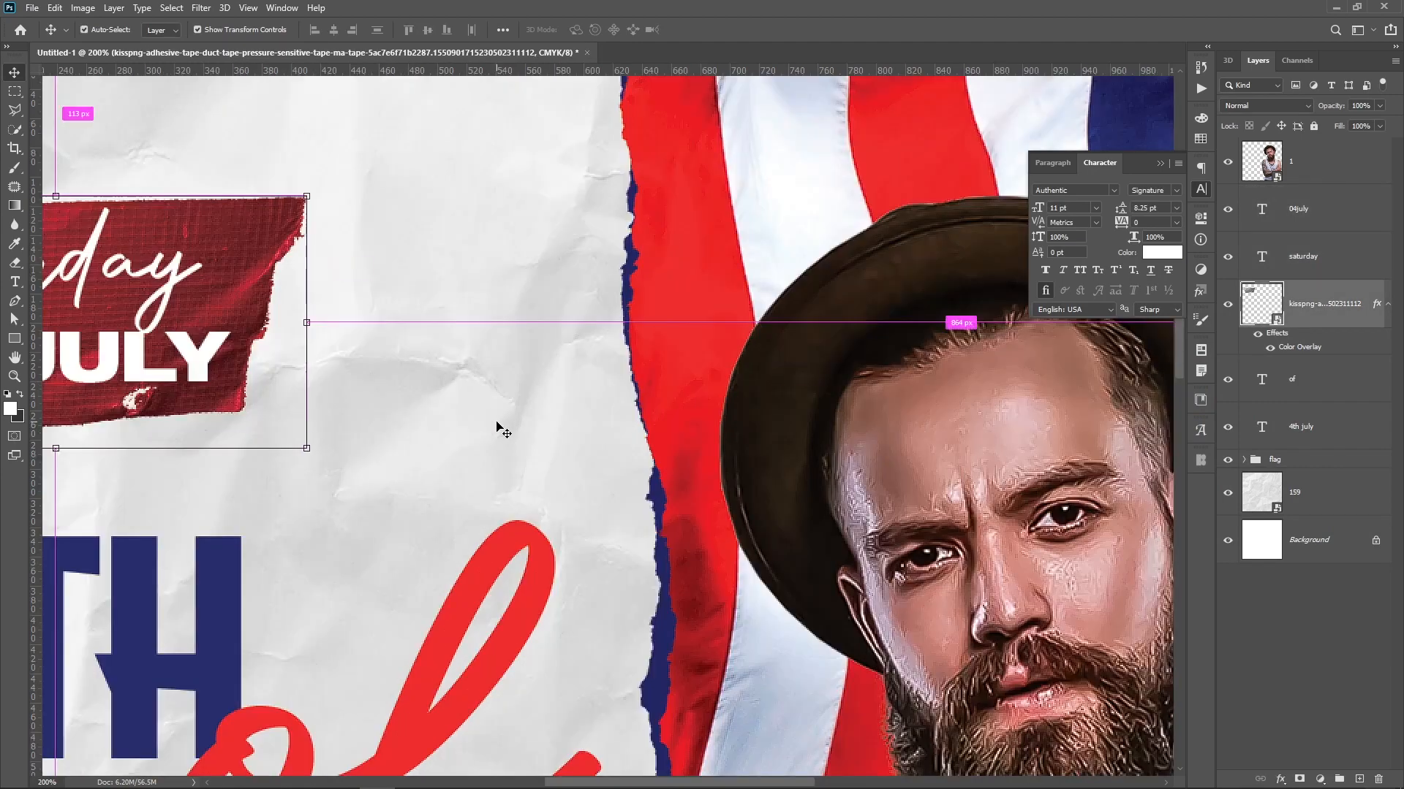
{"action": "left_click_drag", "start_coordinate": [305, 307], "coordinate": [754, 431]}
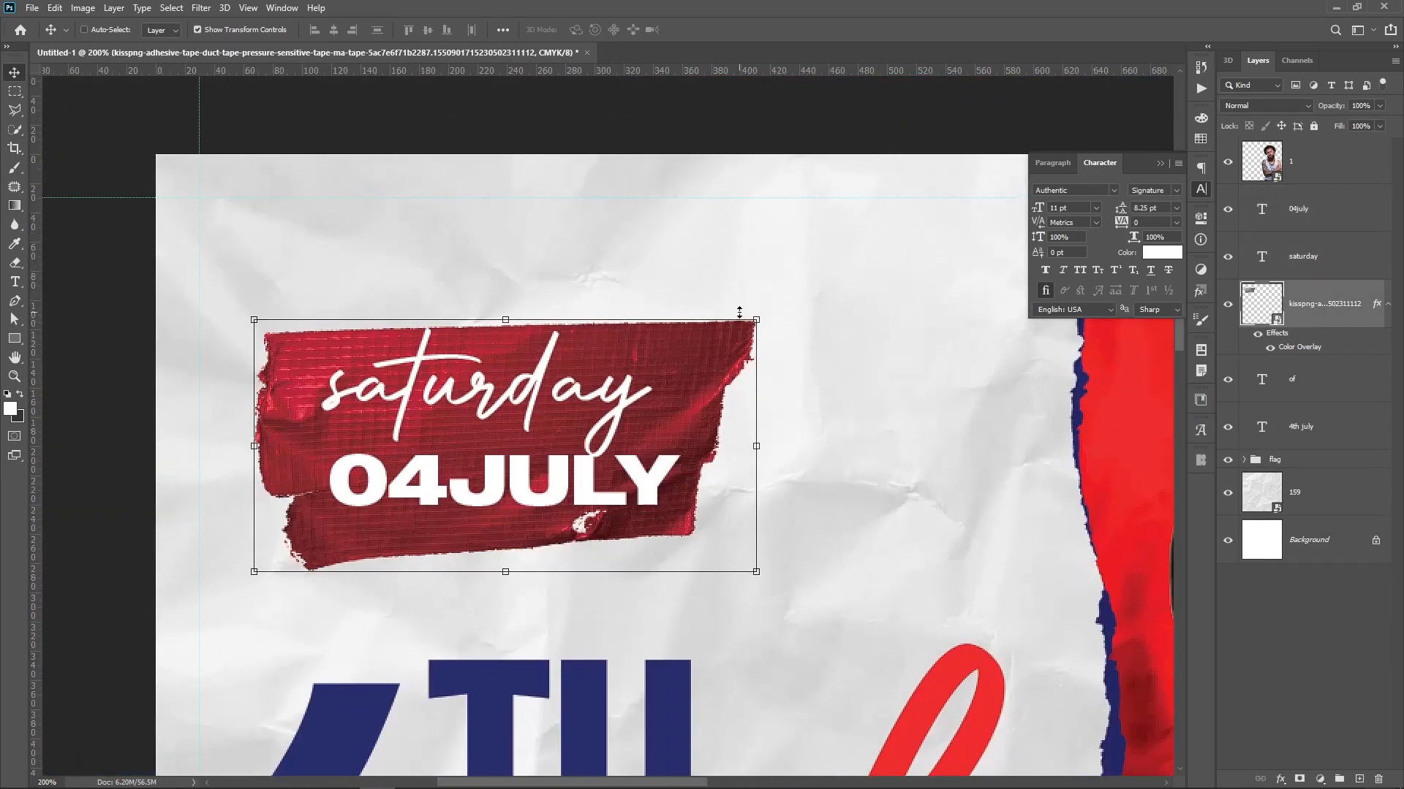
{"action": "left_click_drag", "start_coordinate": [759, 317], "coordinate": [779, 290]}
{"action": "key", "text": "Escape"}
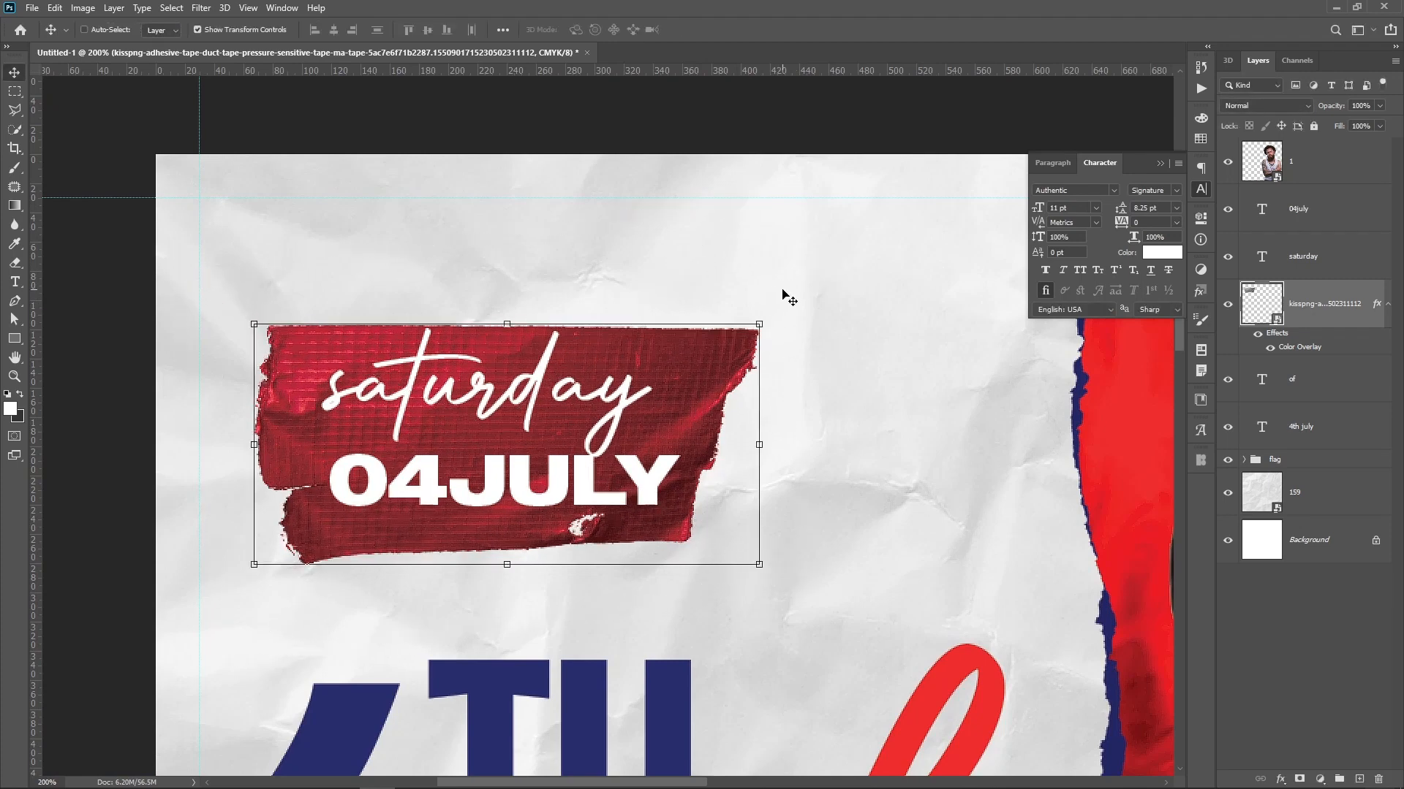
Shift the "04JULY" text slightly to centre it under "saturday" and change its font to Evil Empire Regular
{"action": "left_click", "coordinate": [1346, 271]}
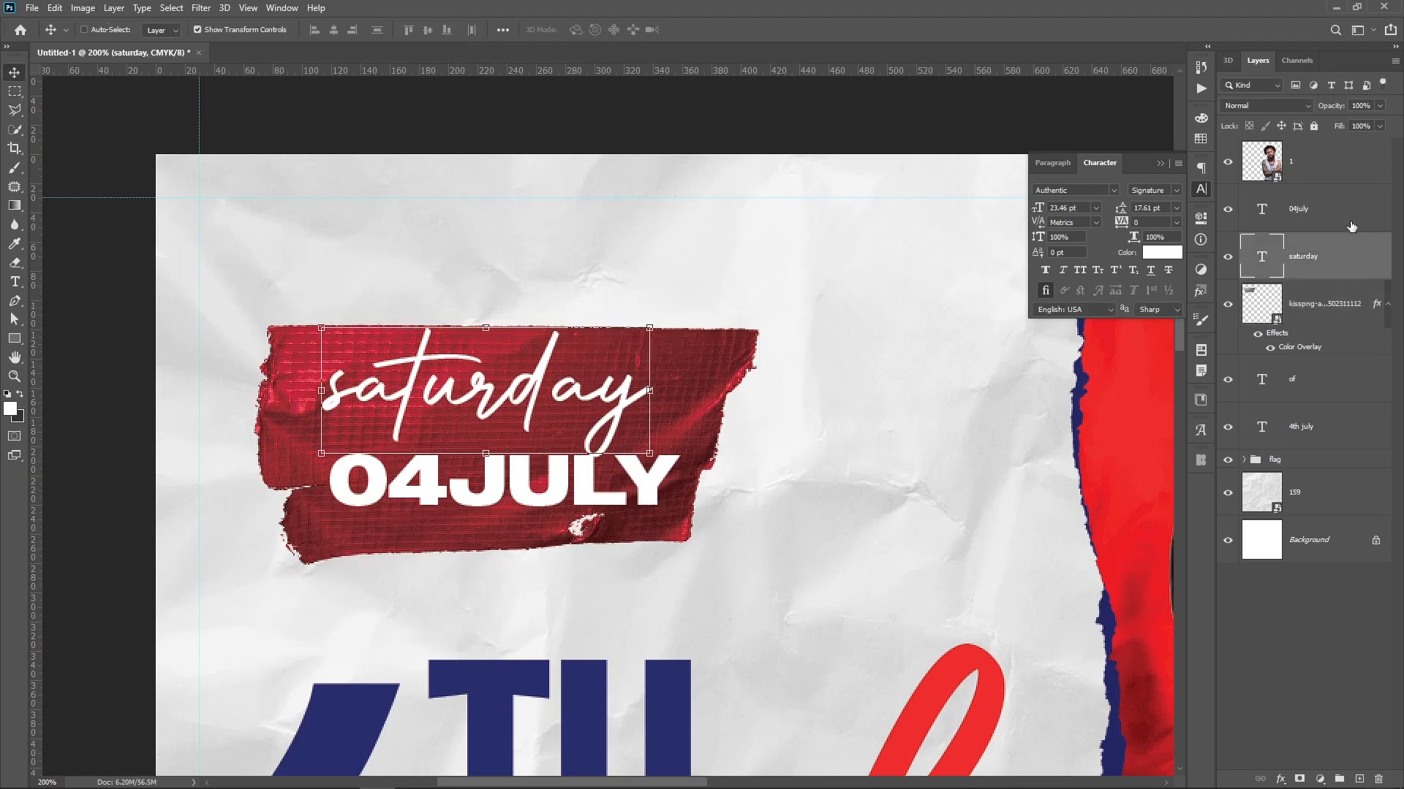
{"action": "left_click", "coordinate": [465, 490], "text": "ctrl"}
{"action": "left_click_drag", "start_coordinate": [476, 487], "coordinate": [459, 487]}
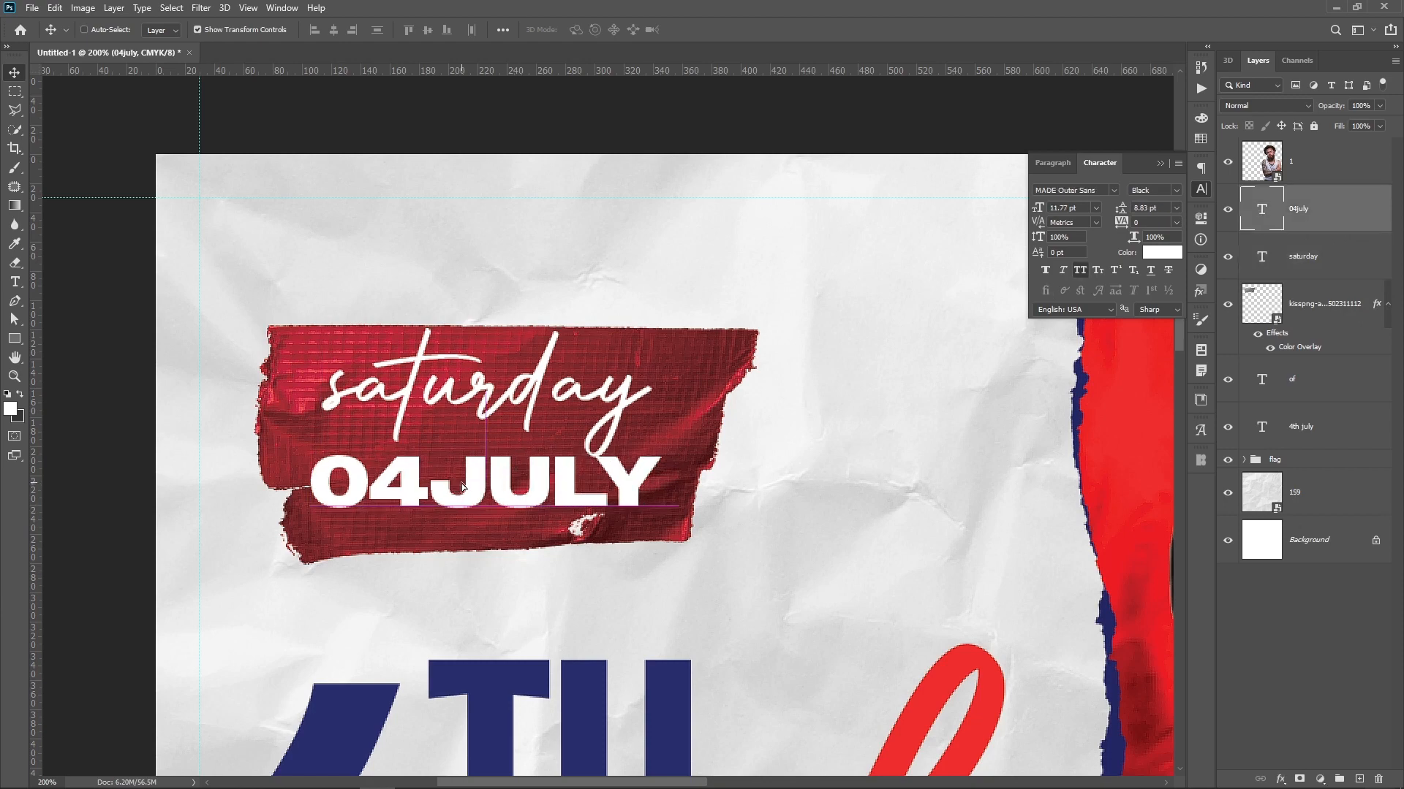
{"action": "left_click", "coordinate": [1108, 188]}
{"action": "type", "text": "evil"}
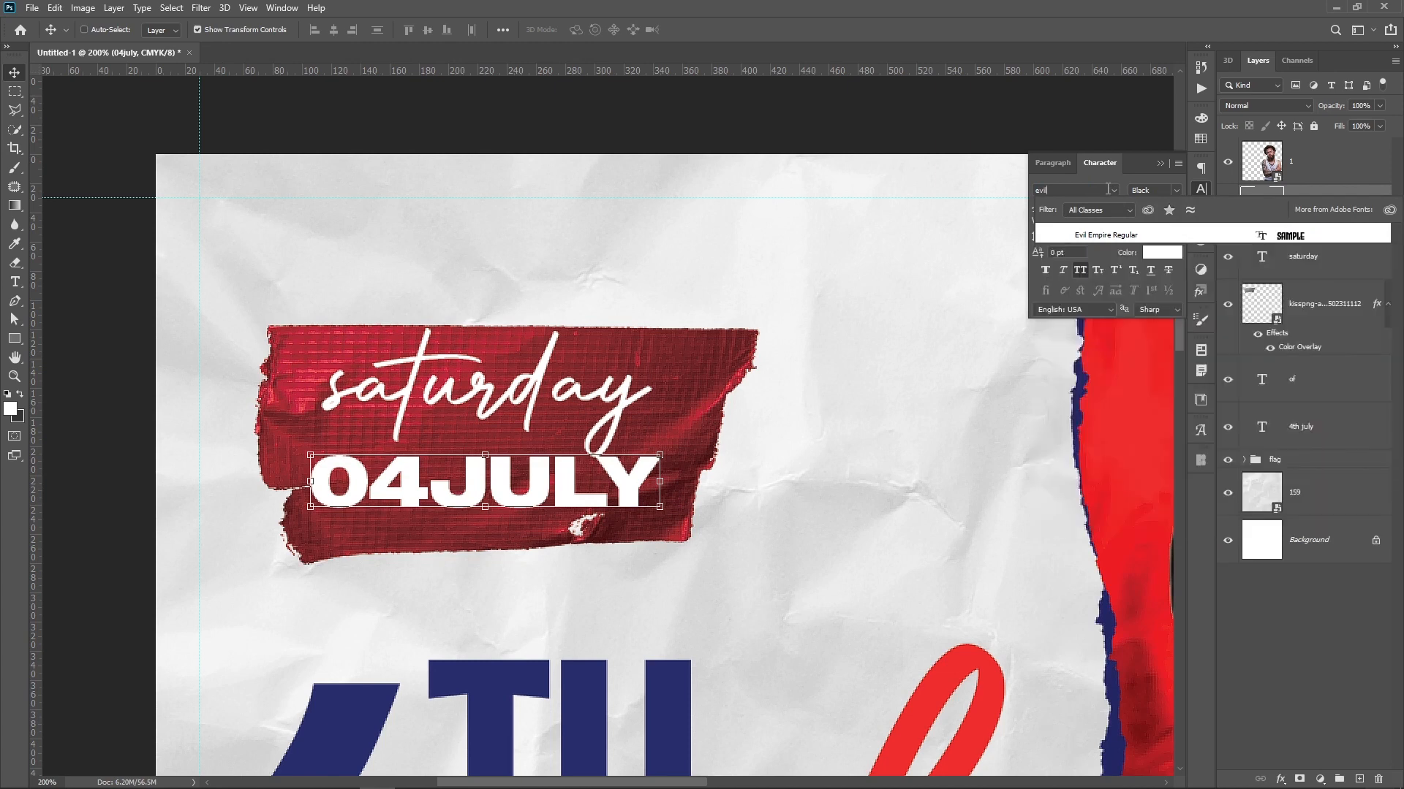
{"action": "left_click", "coordinate": [1084, 235]}
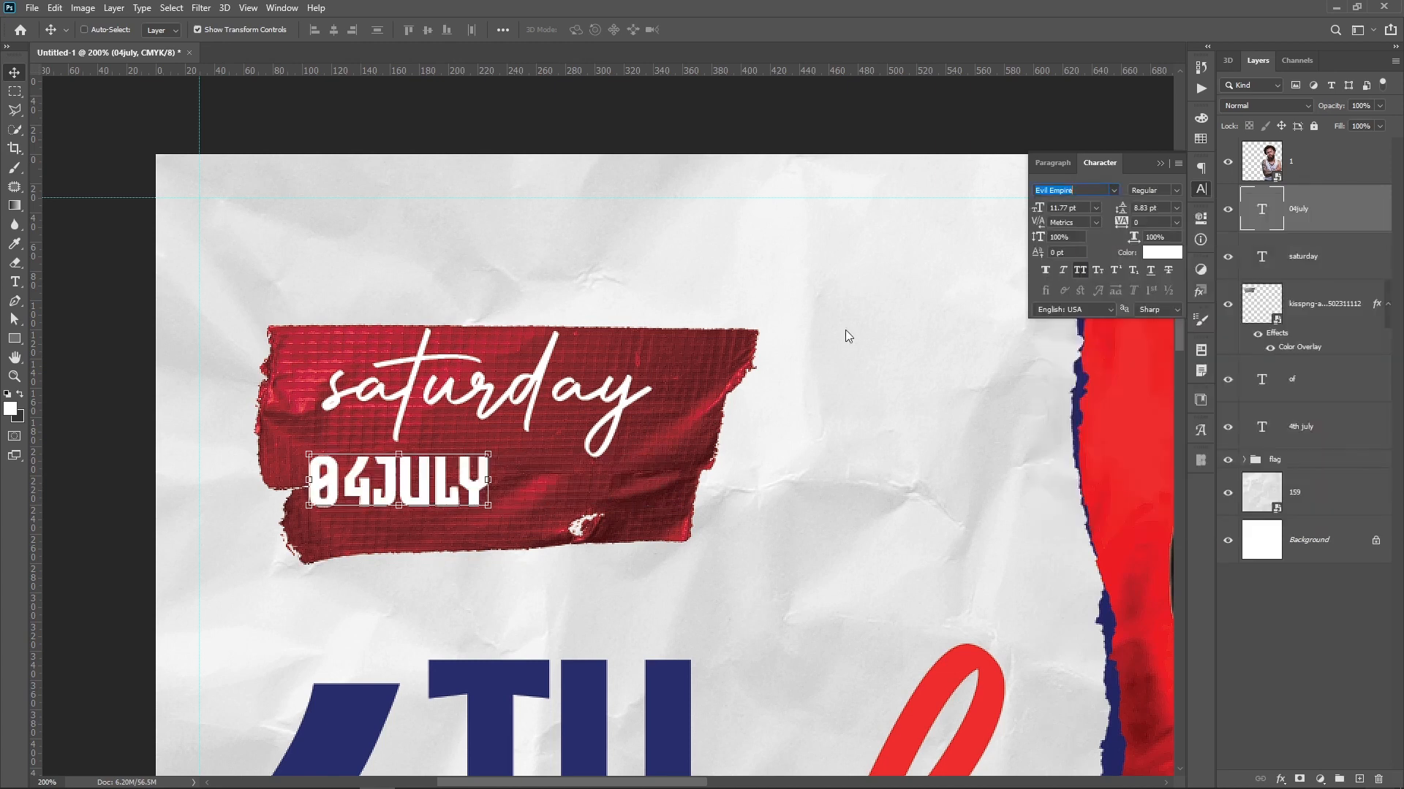
Enlarge "04JULY" to about 23.5 pt, place it on the lower part of the tape and centre "saturday" above it
{"action": "left_click", "coordinate": [489, 453]}
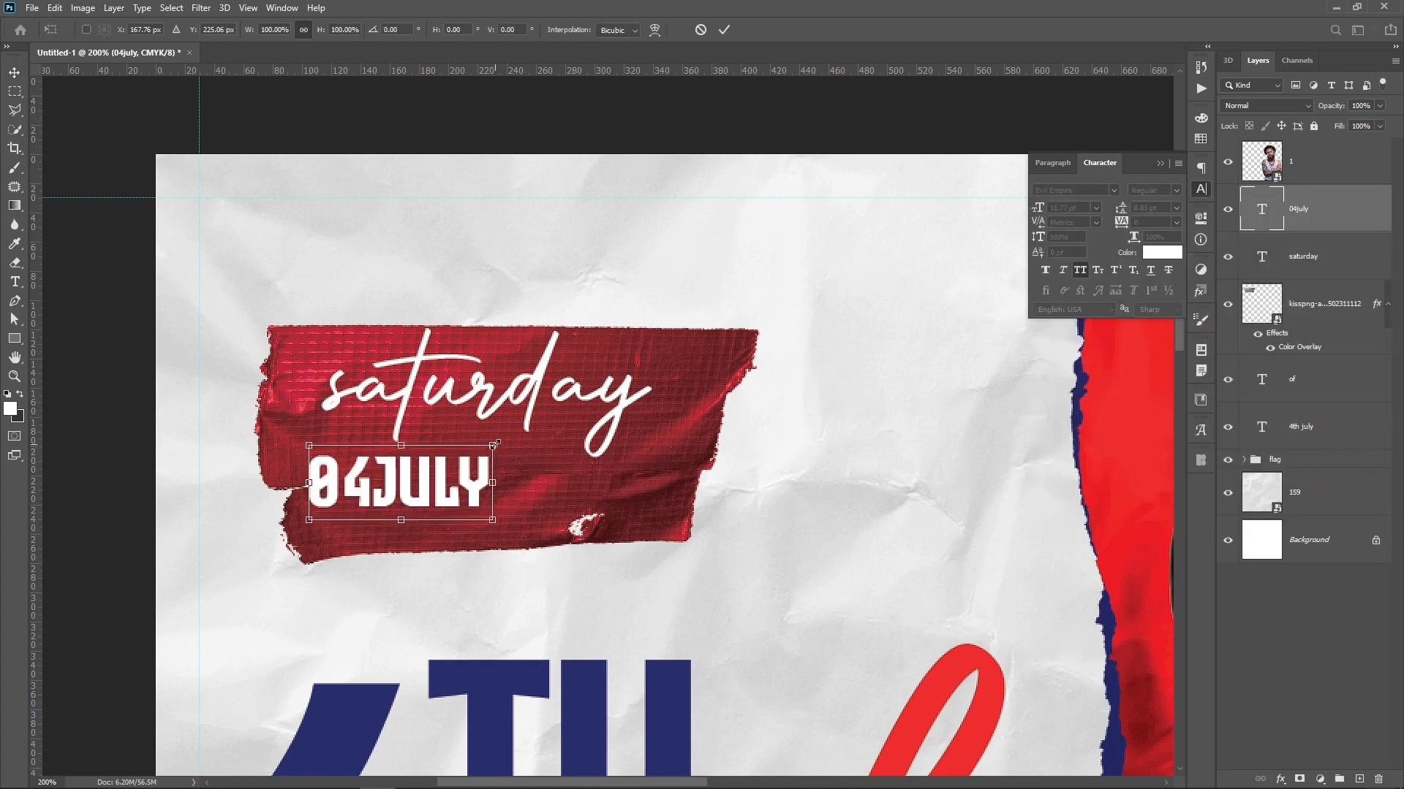
{"action": "left_click_drag", "start_coordinate": [494, 444], "coordinate": [676, 388]}
{"action": "key", "text": "Return"}
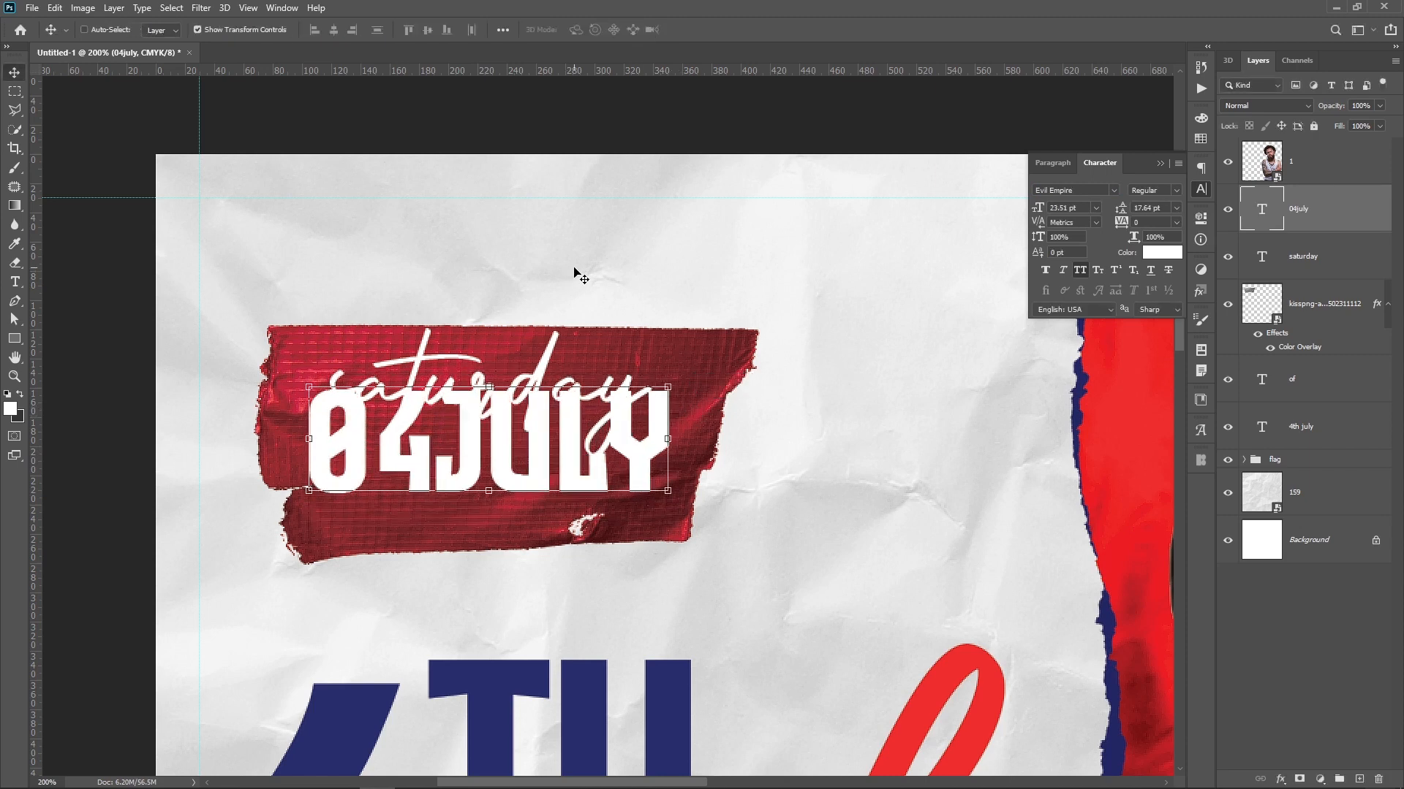
{"action": "left_click_drag", "start_coordinate": [574, 269], "coordinate": [583, 310]}
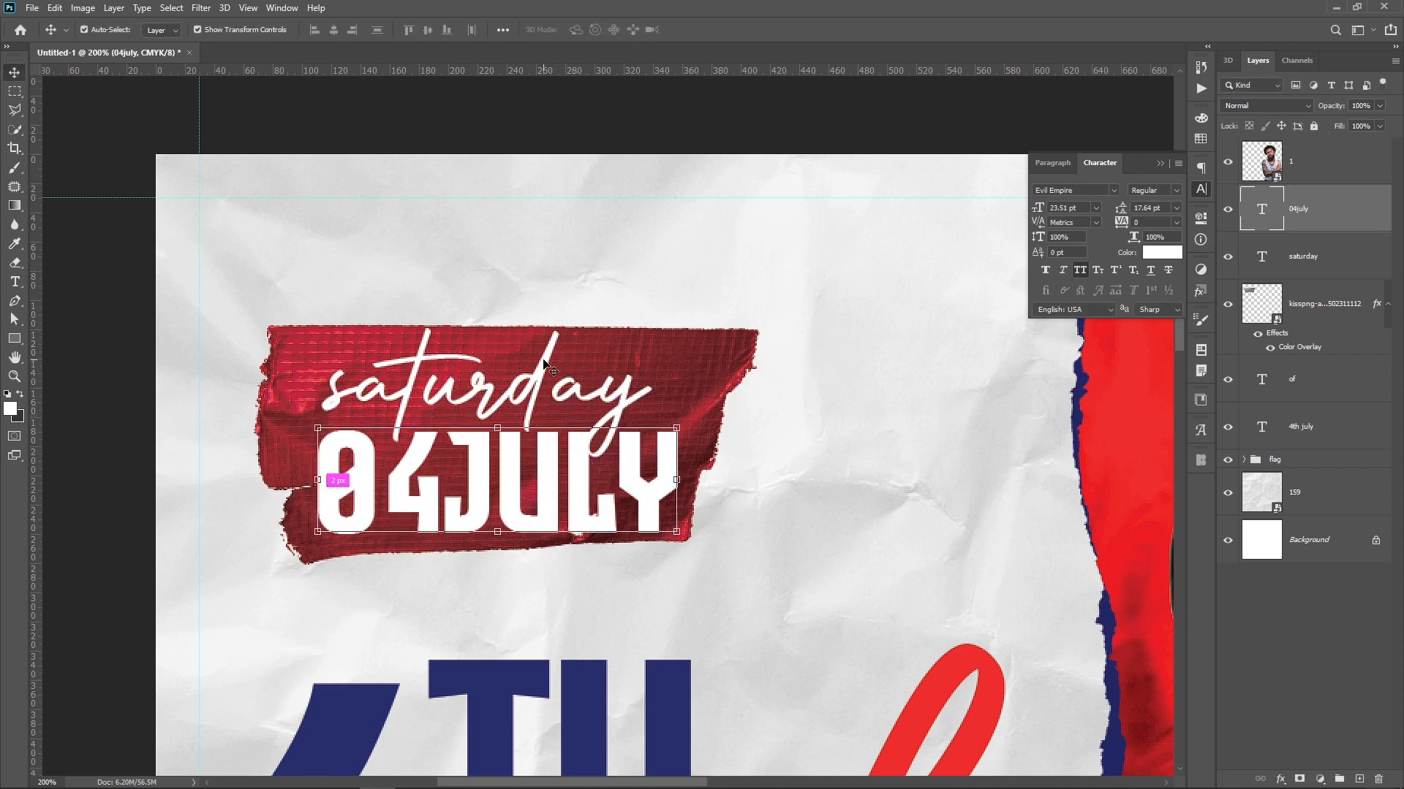
{"action": "mouse_move", "coordinate": [545, 364]}
{"action": "left_mouse_down"}
{"action": "mouse_move", "coordinate": [564, 369]}
{"action": "mouse_move", "coordinate": [553, 373]}
{"action": "left_mouse_up"}
Add a Stroke effect to the "saturday" text with the dark red 450202
{"action": "right_click", "coordinate": [1327, 262]}
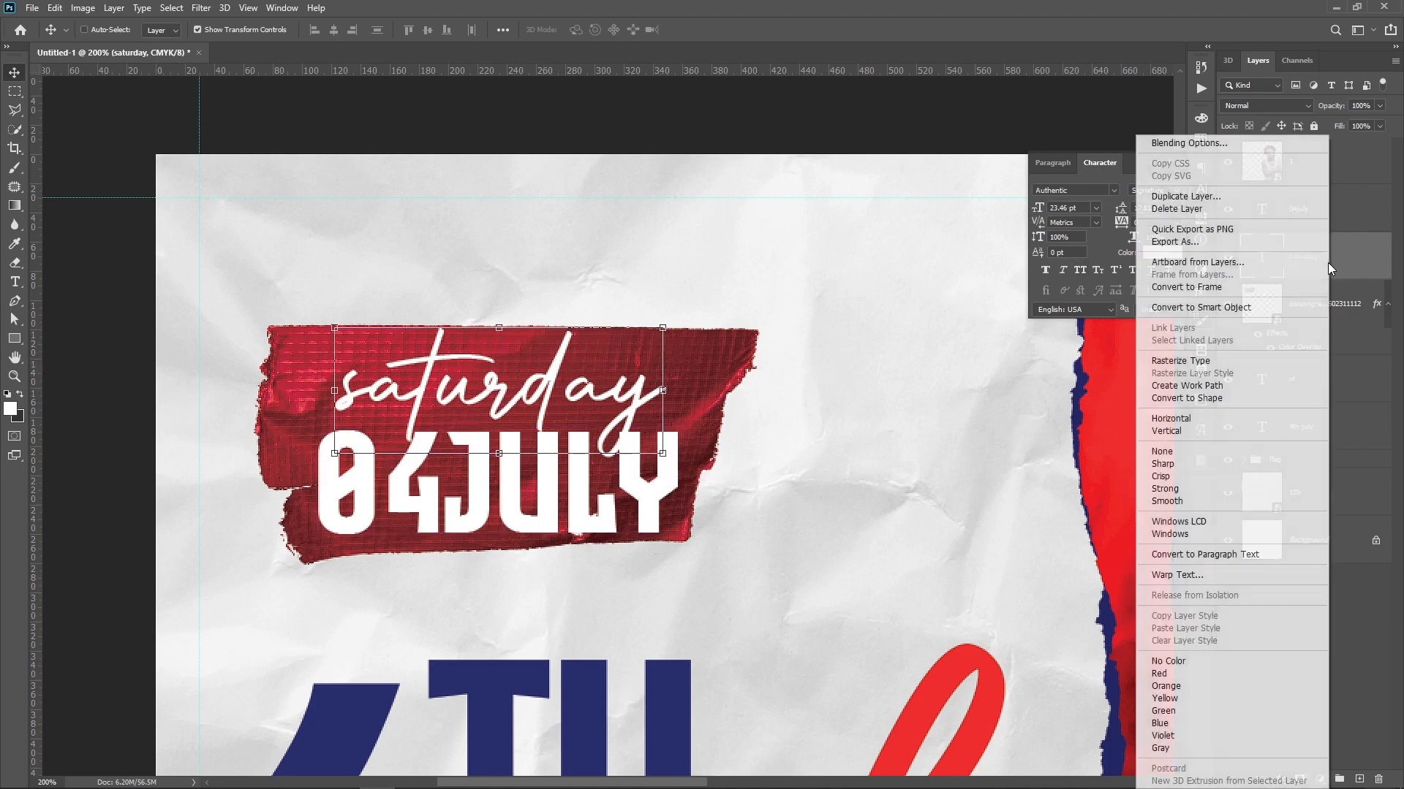
{"action": "left_click", "coordinate": [1242, 146]}
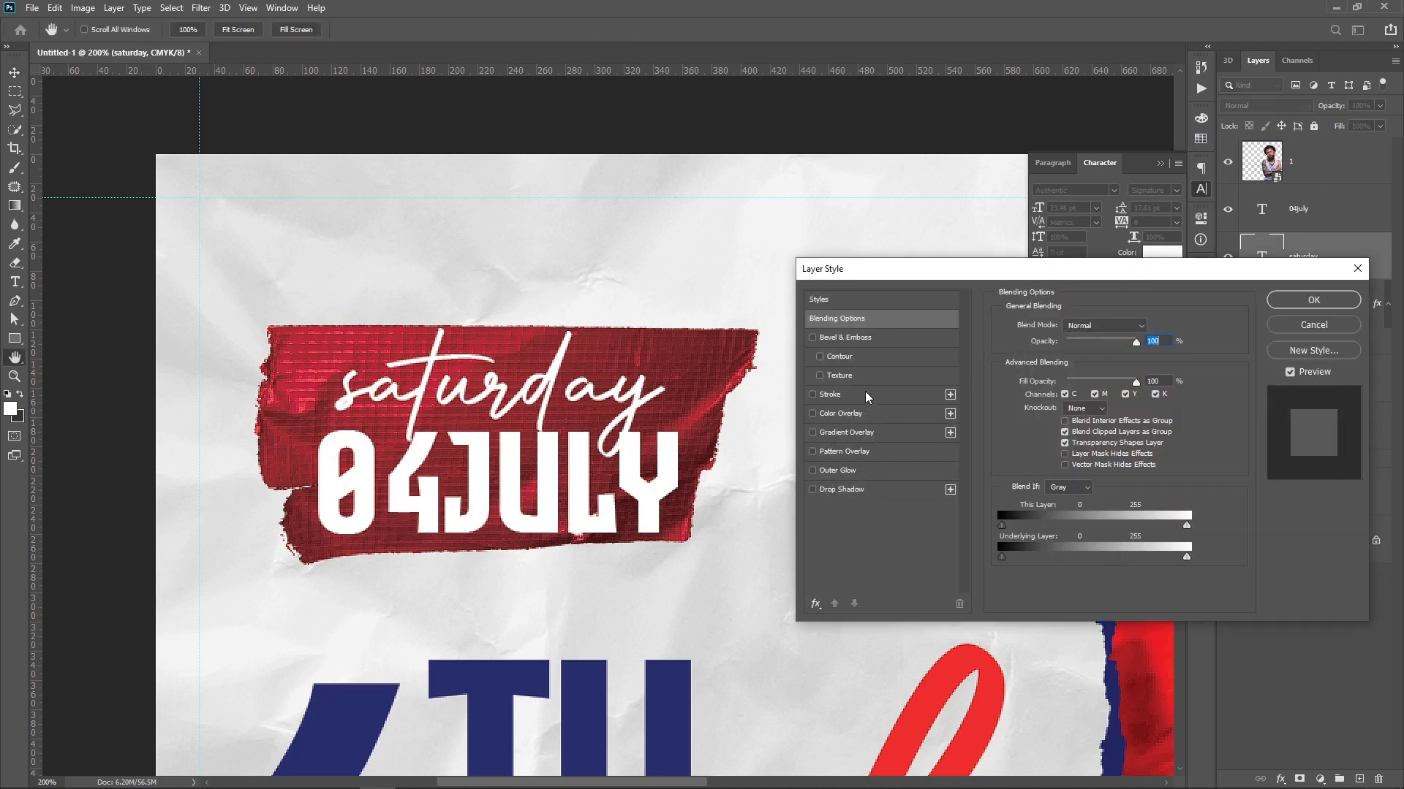
{"action": "left_click", "coordinate": [864, 396]}
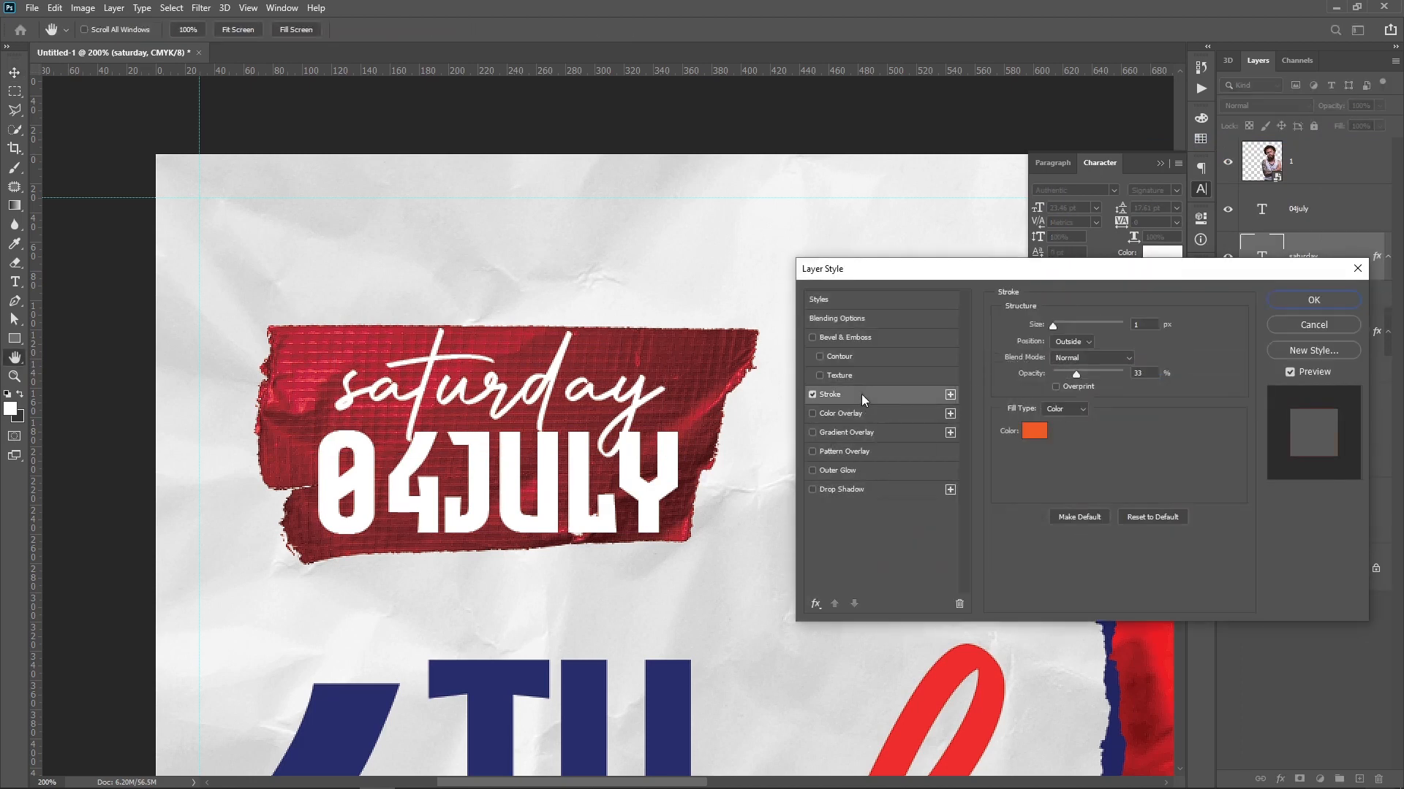
{"action": "left_click", "coordinate": [1035, 431]}
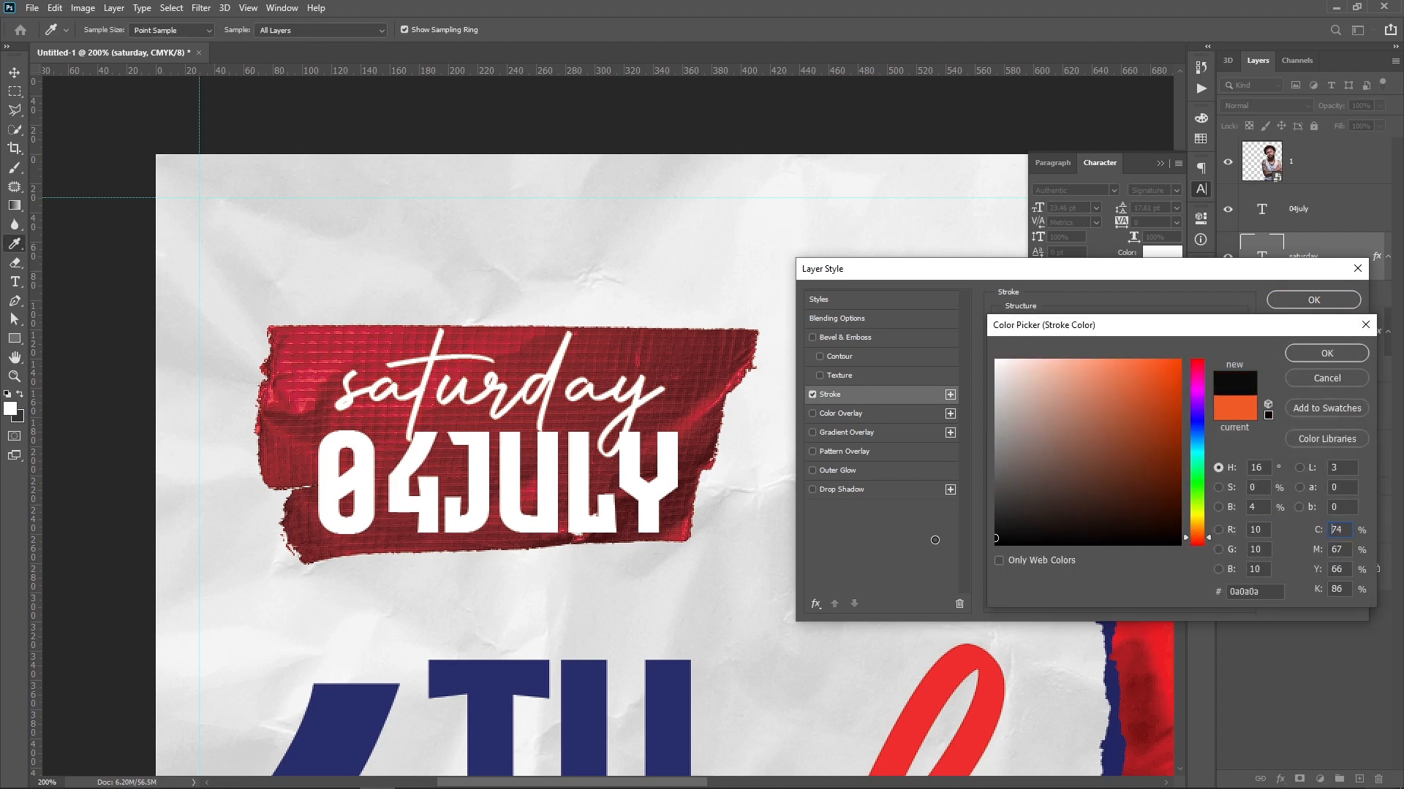
{"action": "left_click_drag", "start_coordinate": [1106, 508], "coordinate": [1180, 532]}
{"action": "left_click_drag", "start_coordinate": [1199, 472], "coordinate": [1205, 331]}
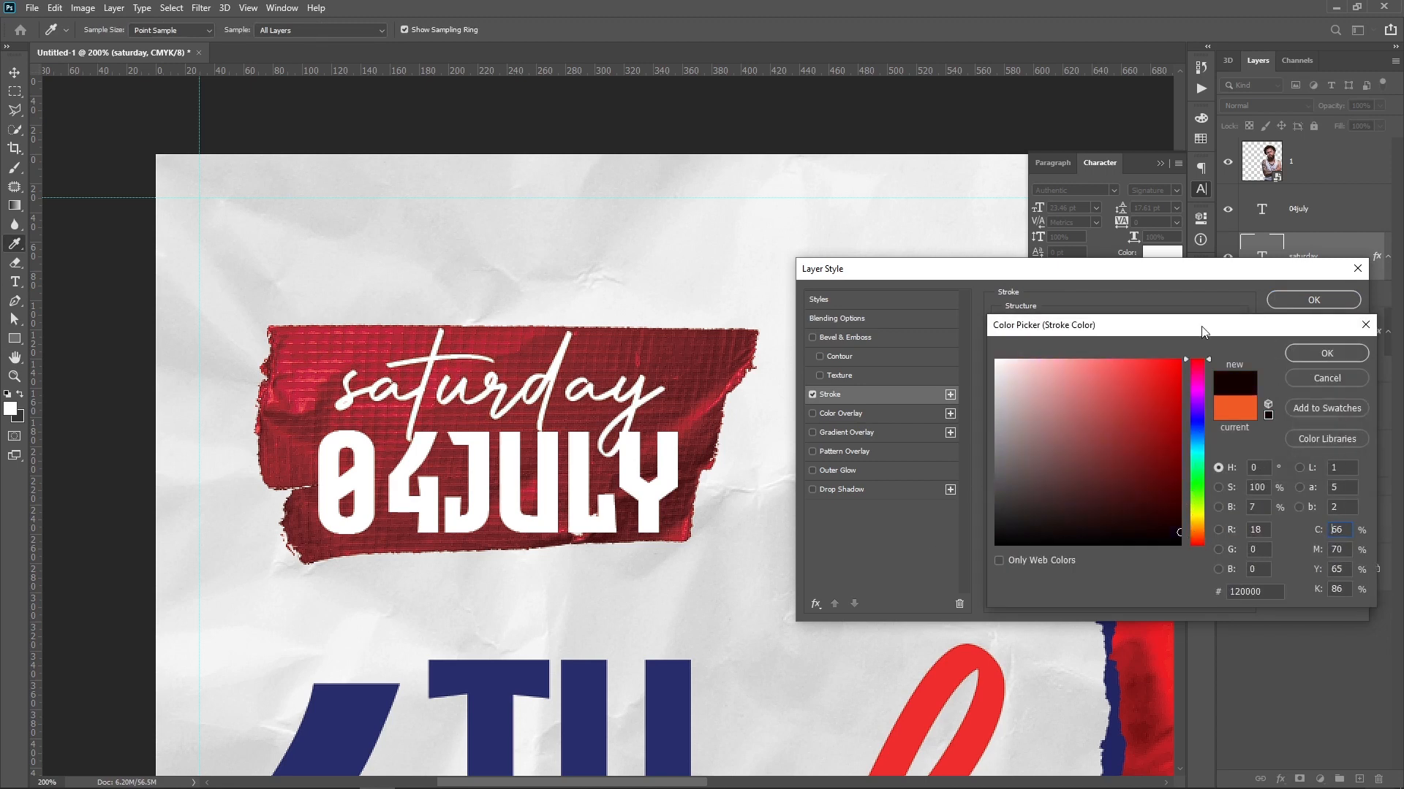
{"action": "left_click", "coordinate": [1175, 495]}
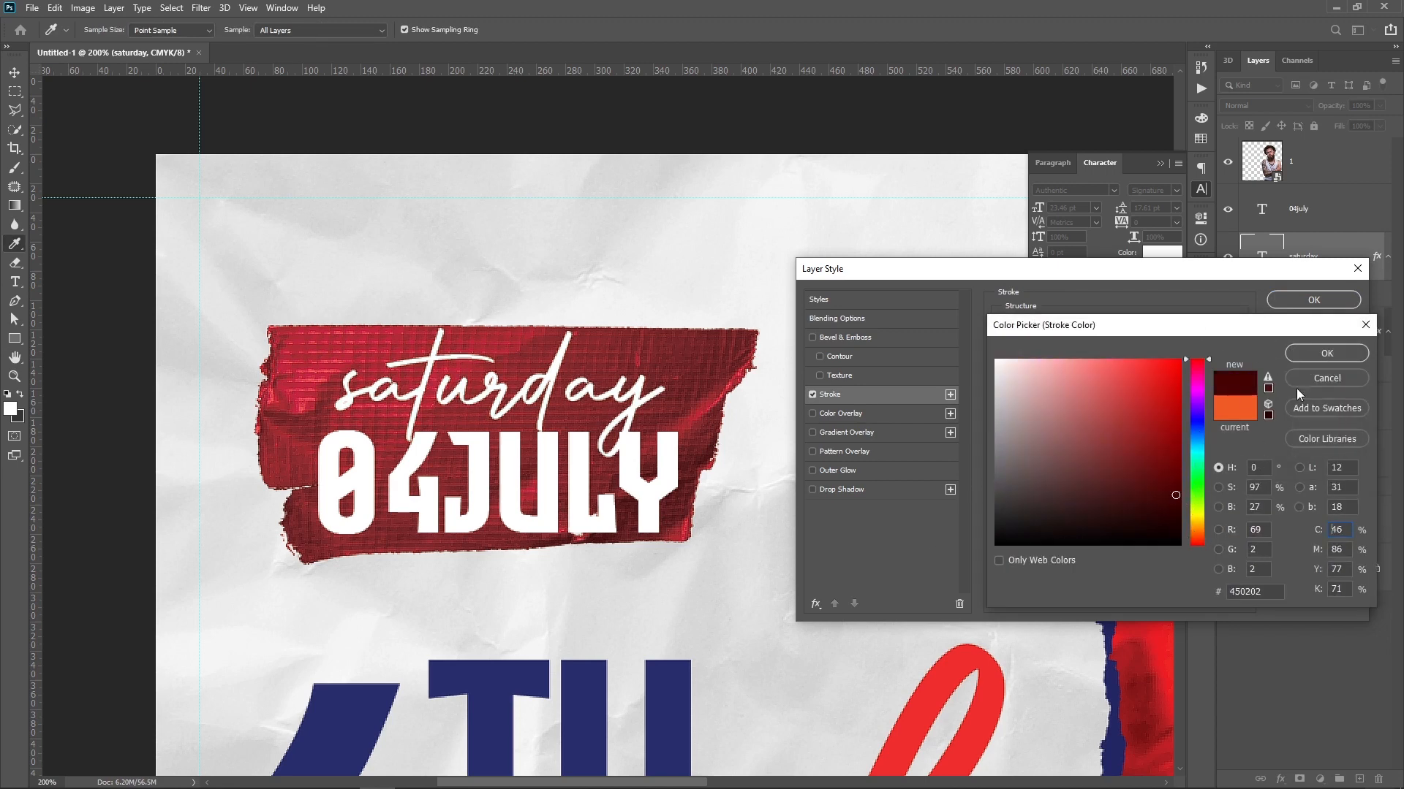
{"action": "left_click", "coordinate": [1313, 354]}
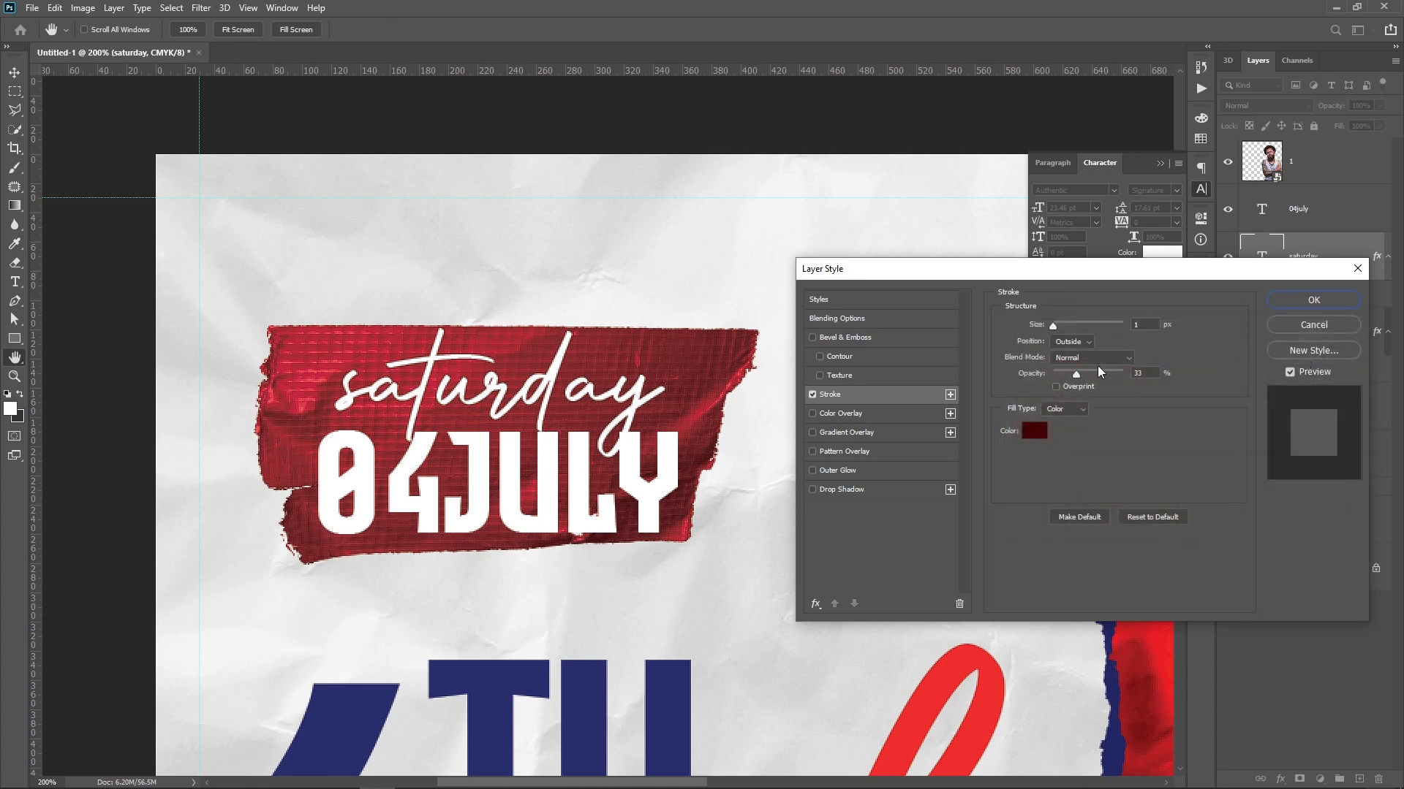
Set the stroke to 3 px at 100% opacity, recolour it with a red sampled from the tape and apply the style
{"action": "left_click_drag", "start_coordinate": [1108, 378], "coordinate": [1146, 392]}
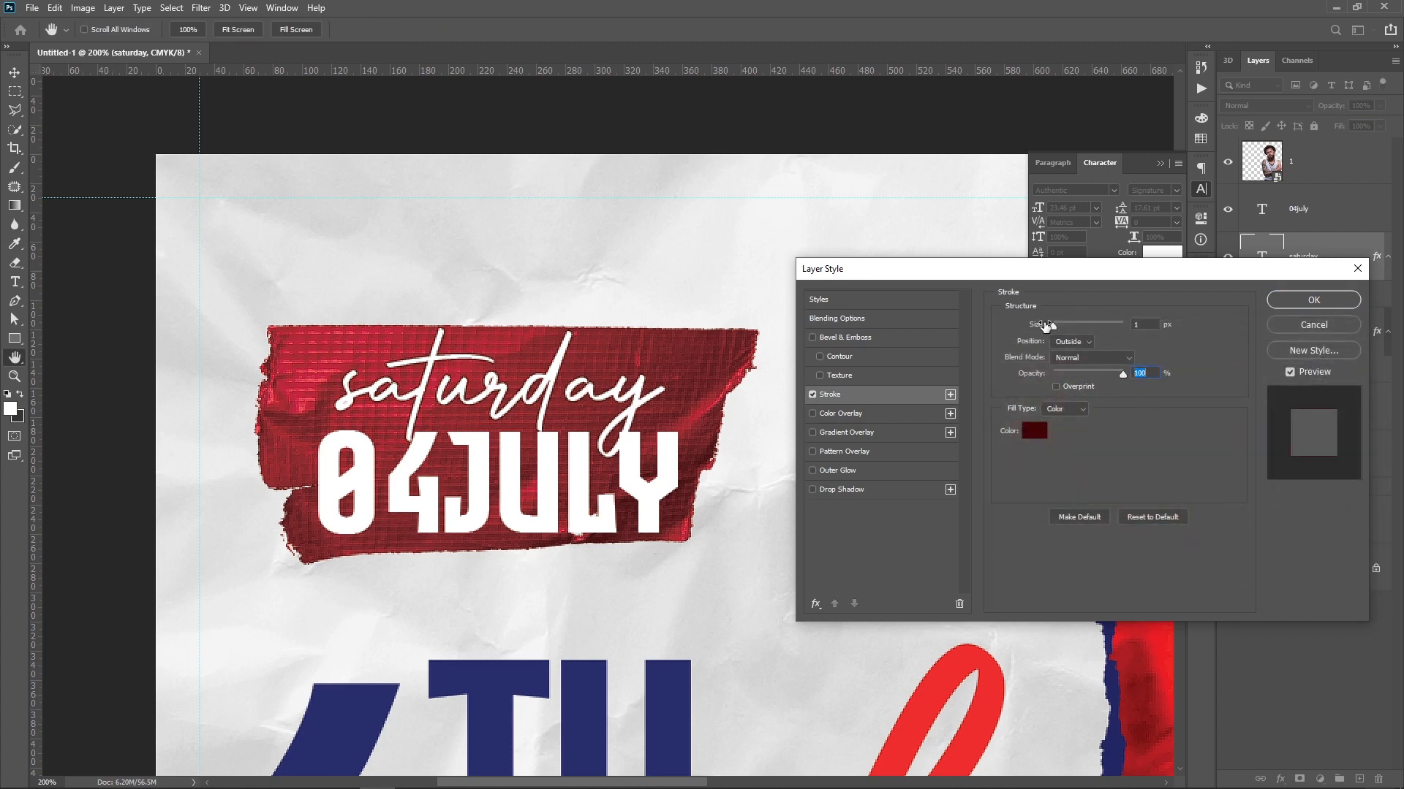
{"action": "left_click_drag", "start_coordinate": [1046, 324], "coordinate": [1045, 324]}
{"action": "left_click", "coordinate": [1034, 434]}
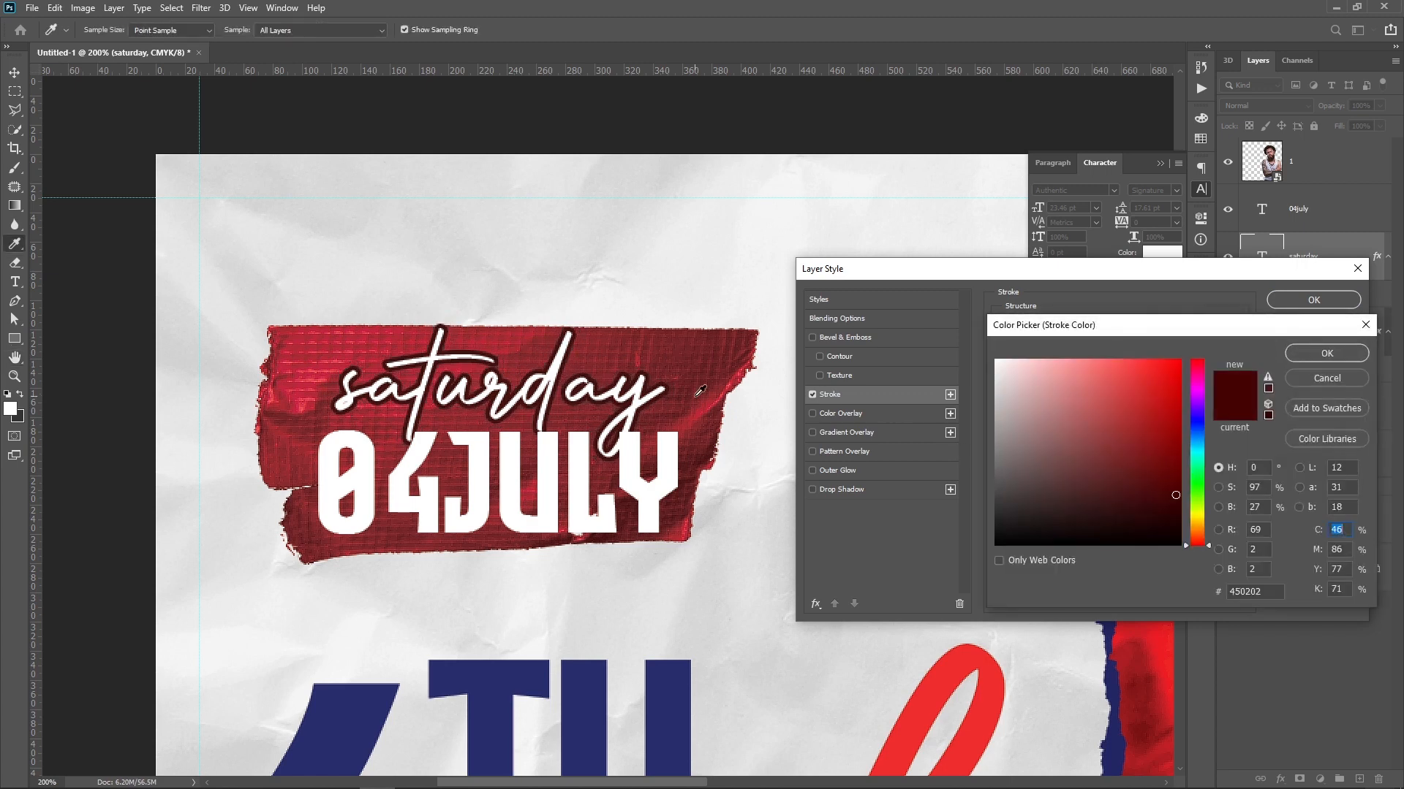
{"action": "left_click", "coordinate": [699, 388]}
{"action": "key", "text": "Return"}
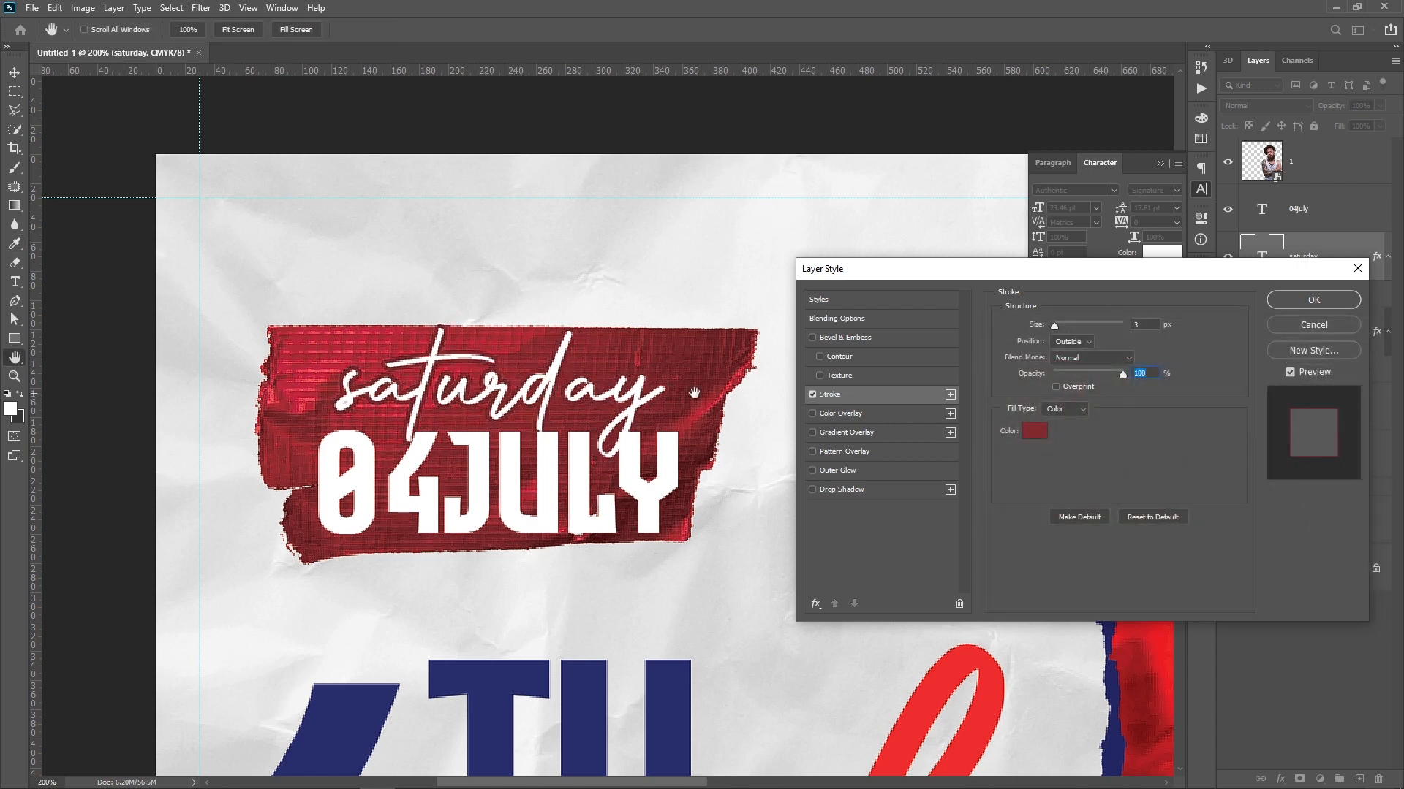
{"action": "key", "text": "Return"}
Move the "saturday" layer above "04july" and group both texts with the tape under the name "Date"
{"action": "mouse_move", "coordinate": [1344, 258]}
{"action": "left_mouse_down"}
{"action": "mouse_move", "coordinate": [1331, 251]}
{"action": "mouse_move", "coordinate": [1342, 203]}
{"action": "left_mouse_up"}
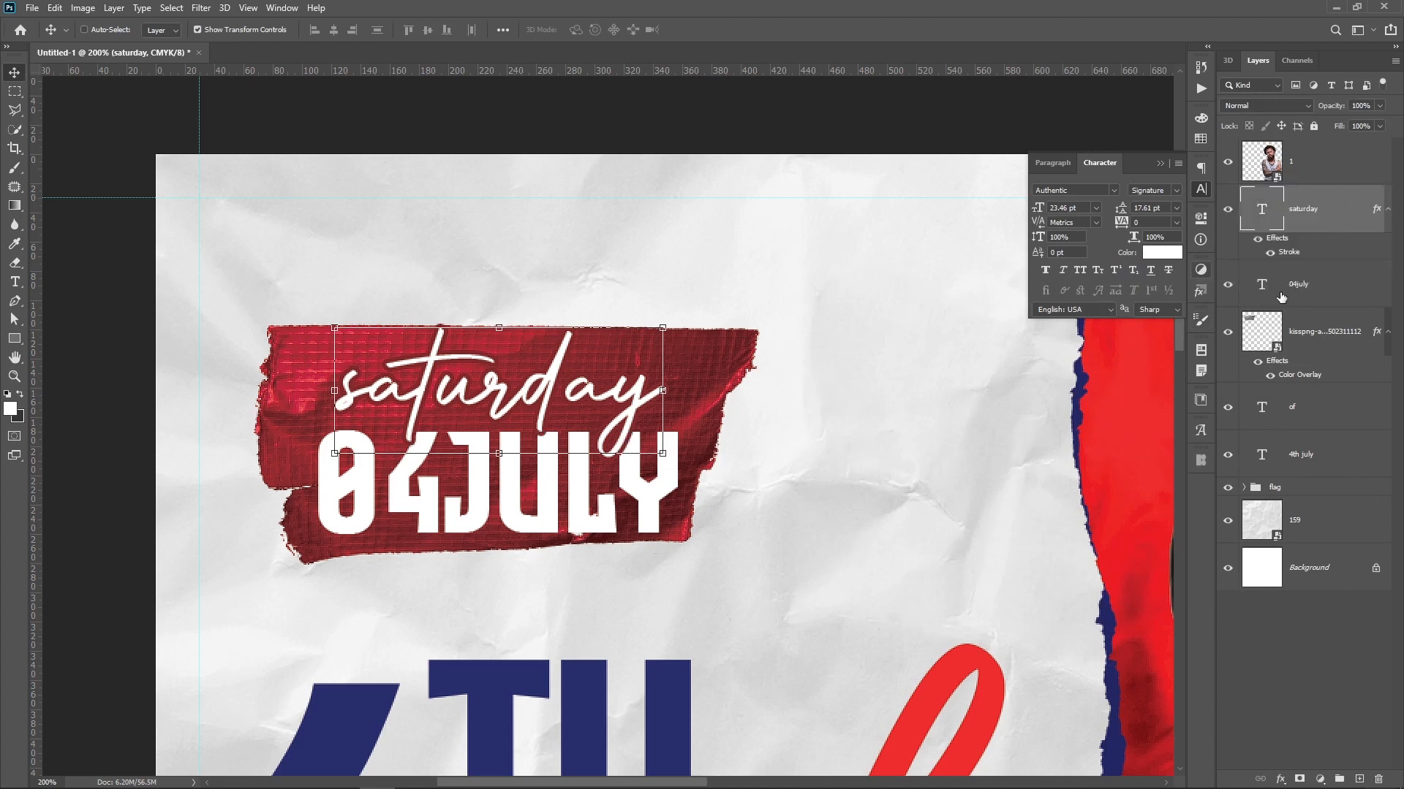
{"action": "left_click", "coordinate": [1309, 335], "text": "shift"}
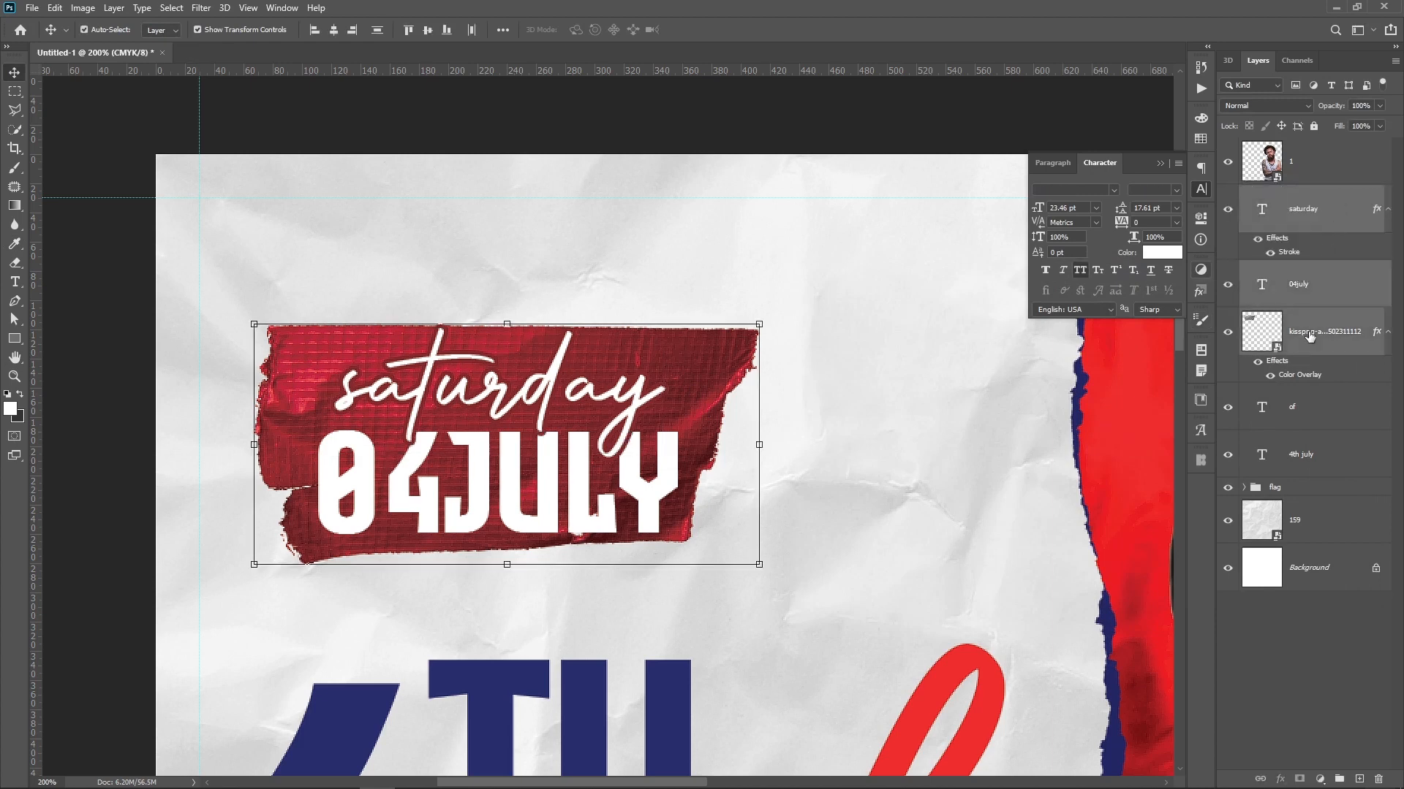
{"action": "key", "text": "ctrl+g"}
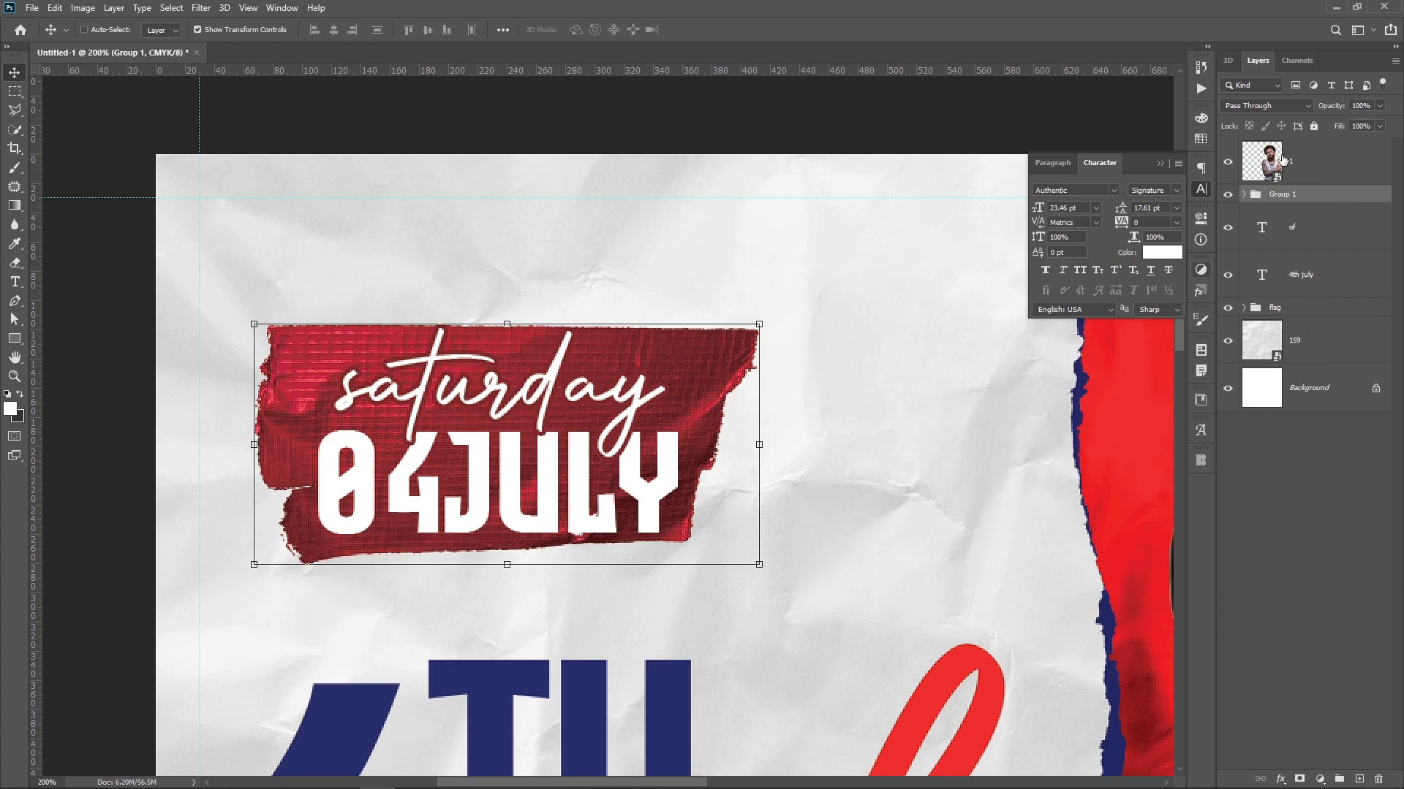
{"action": "double_click", "coordinate": [1282, 194]}
{"action": "type", "text": "Date"}
{"action": "key", "text": "Return"}
{"action": "key", "text": "ctrl+0"}
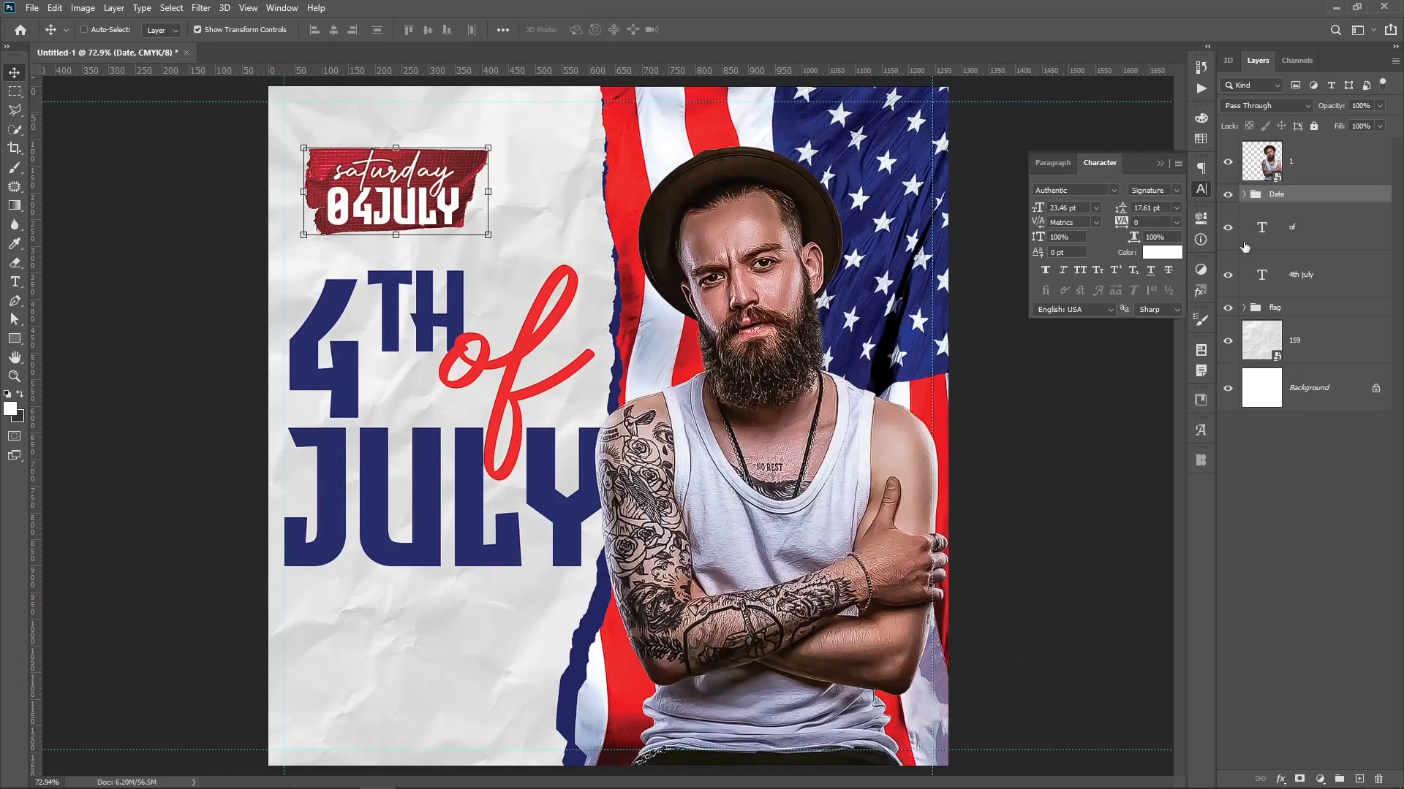
Set the tape's Levels white input to 218 and move the Date group slightly down towards the title
{"action": "left_click", "coordinate": [1243, 195]}
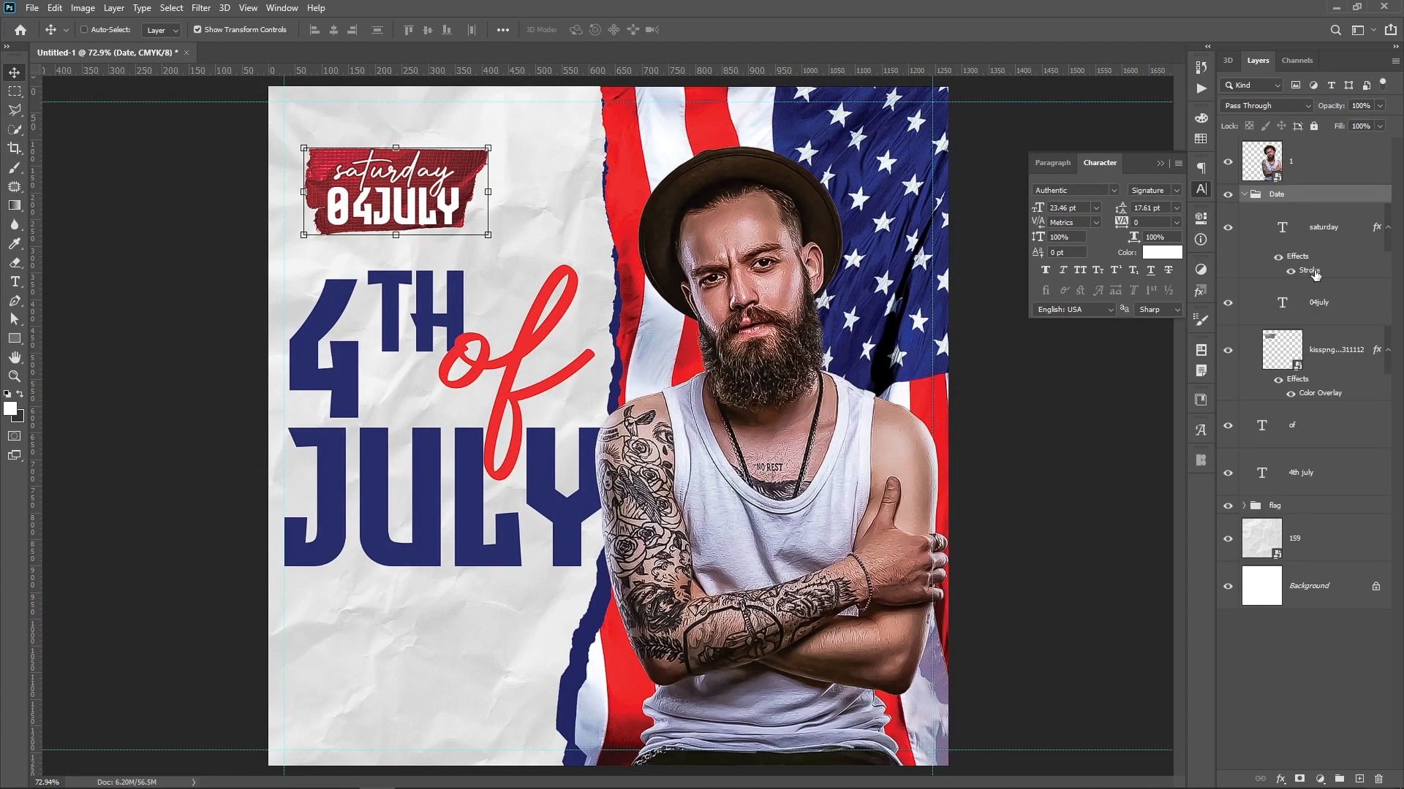
{"action": "left_click", "coordinate": [1325, 356]}
{"action": "key", "text": "ctrl+l"}
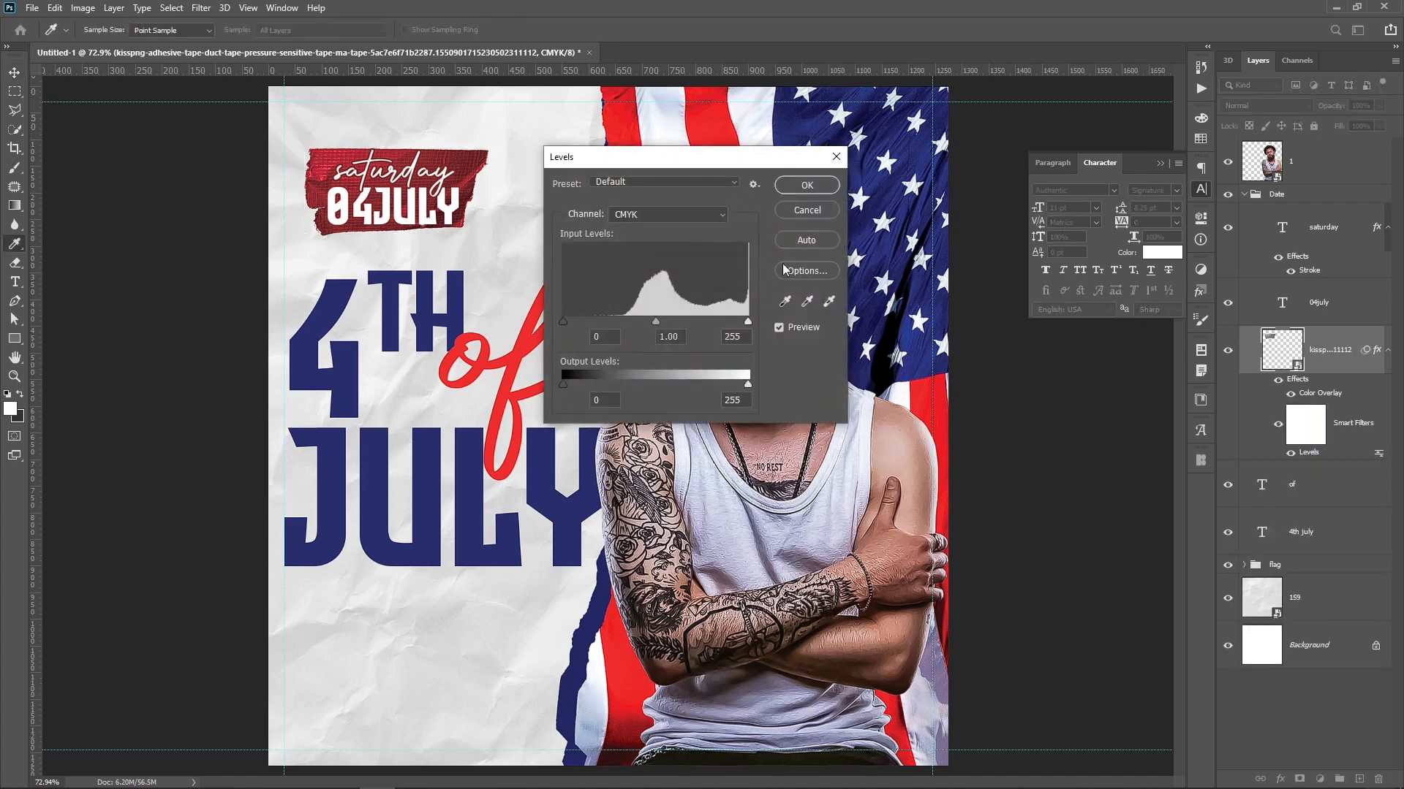
{"action": "left_click_drag", "start_coordinate": [747, 318], "coordinate": [721, 315]}
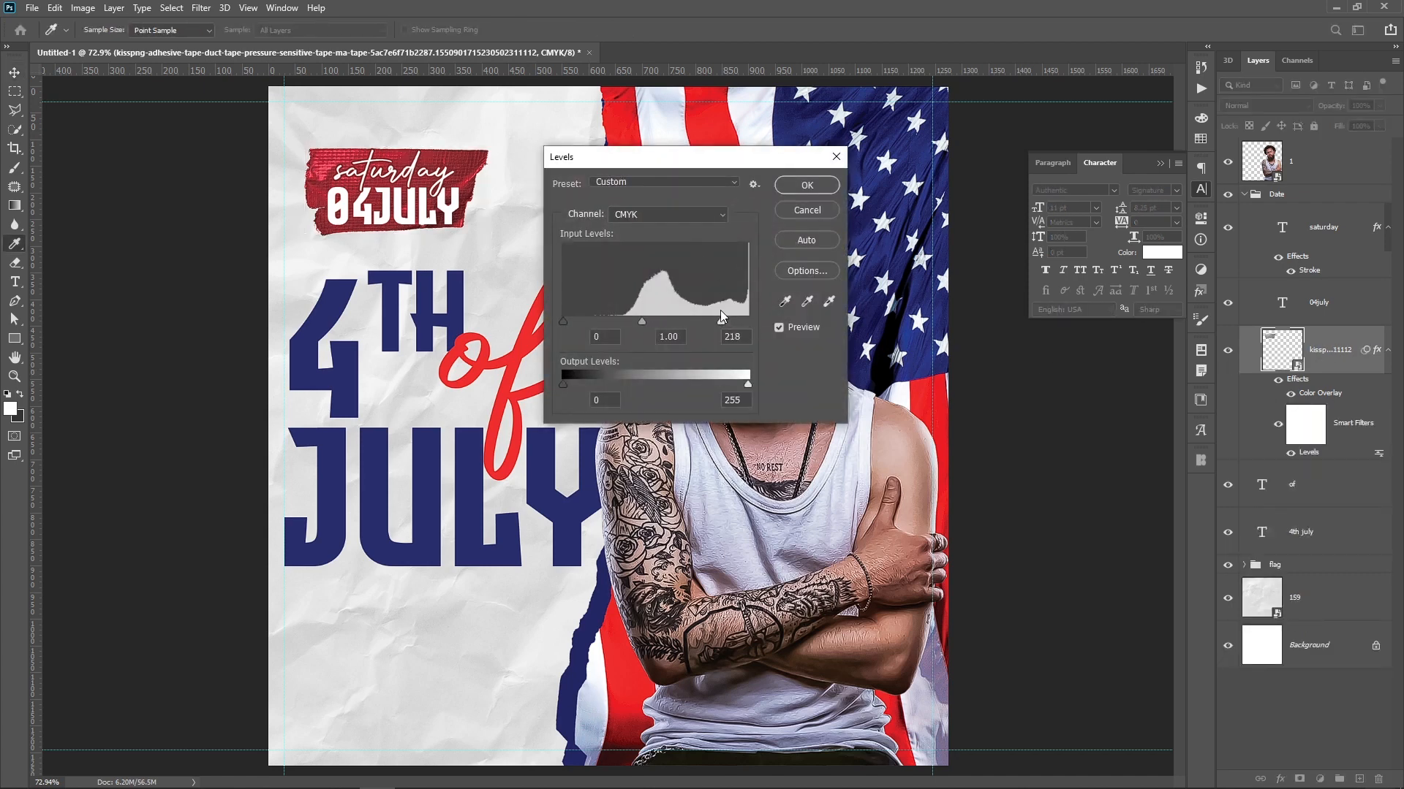
{"action": "key", "text": "Return"}
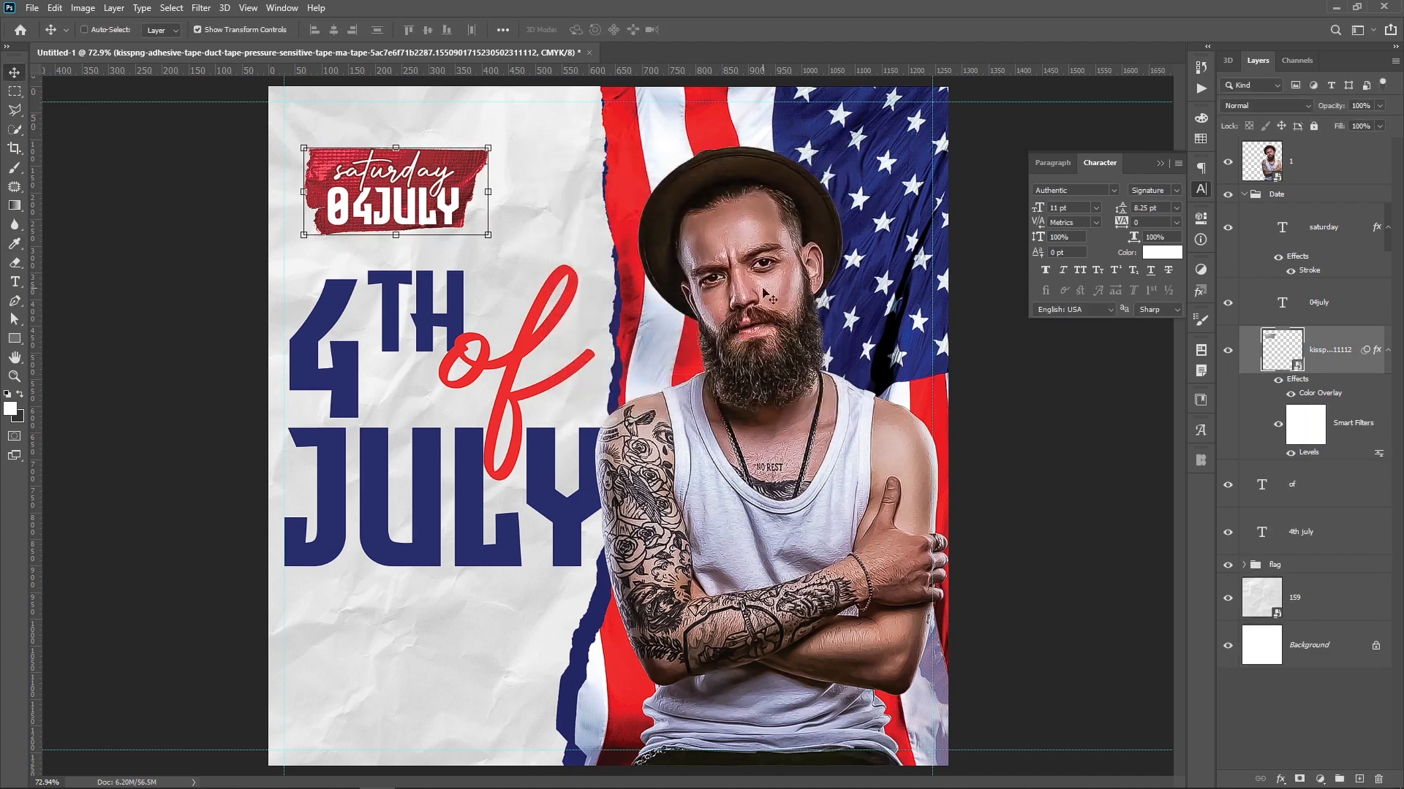
{"action": "left_click", "coordinate": [1244, 195]}
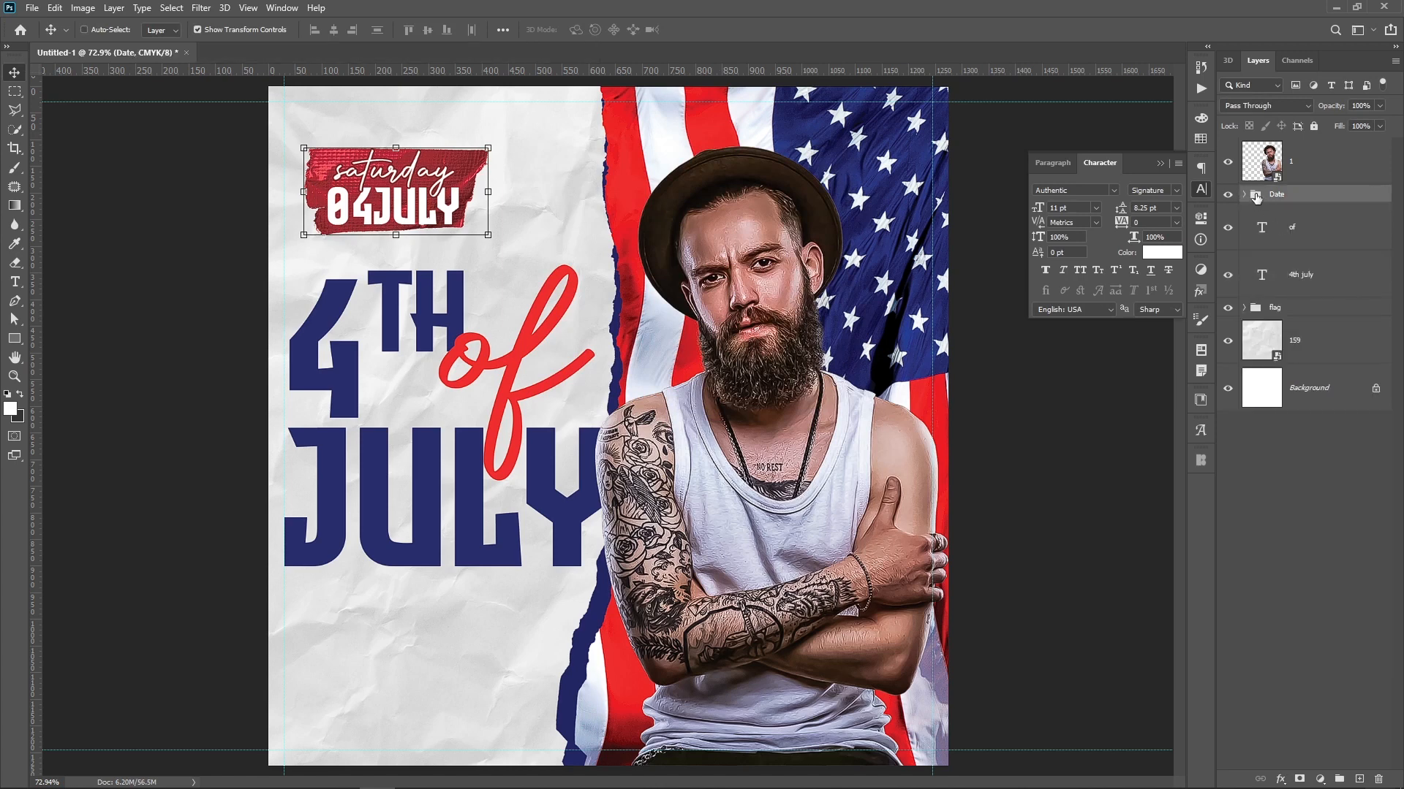
{"action": "mouse_move", "coordinate": [561, 231]}
{"action": "left_mouse_down"}
{"action": "mouse_move", "coordinate": [547, 258]}
{"action": "mouse_move", "coordinate": [573, 251]}
{"action": "left_mouse_up"}
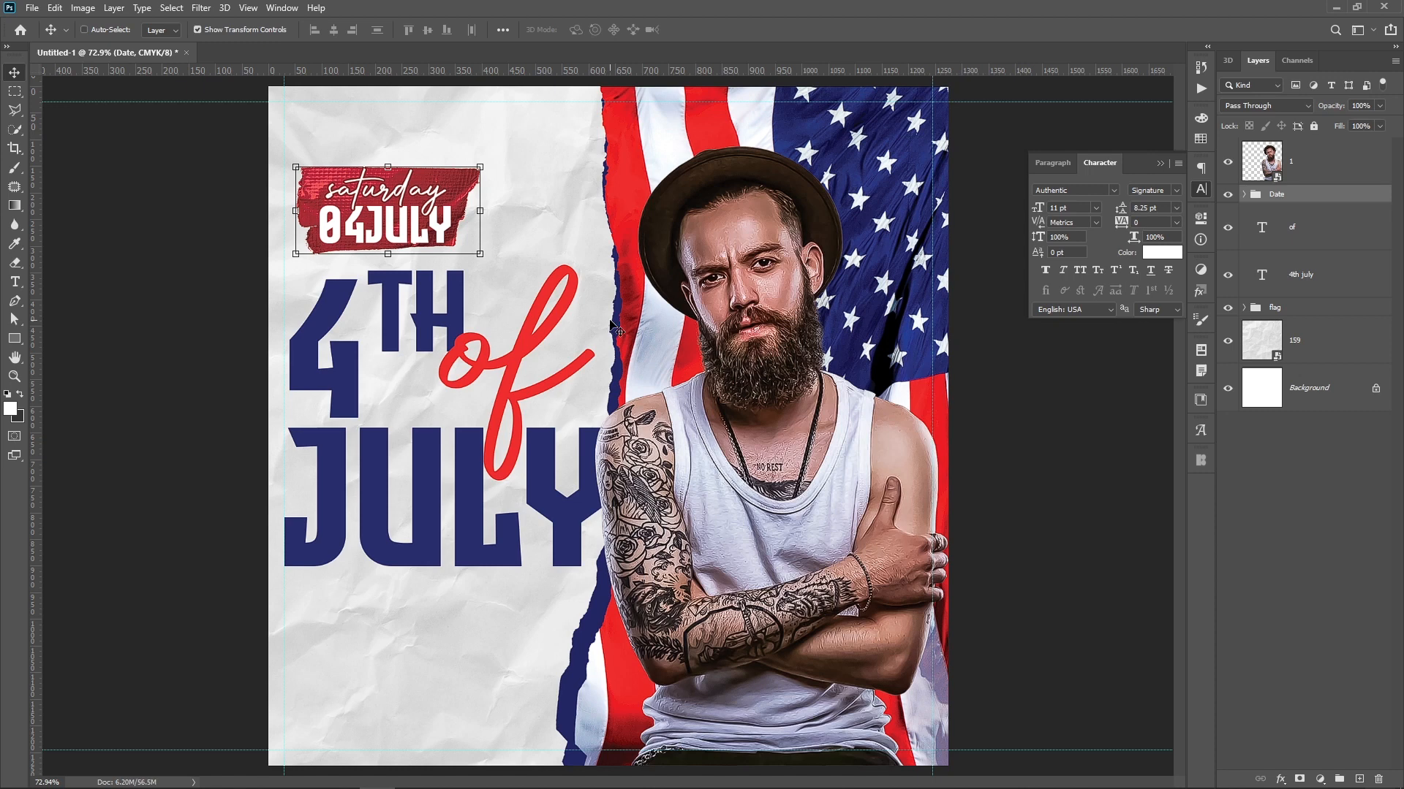
Add the text line "Special GFuest" on the empty paper below "JULY"
{"action": "key", "text": "t"}
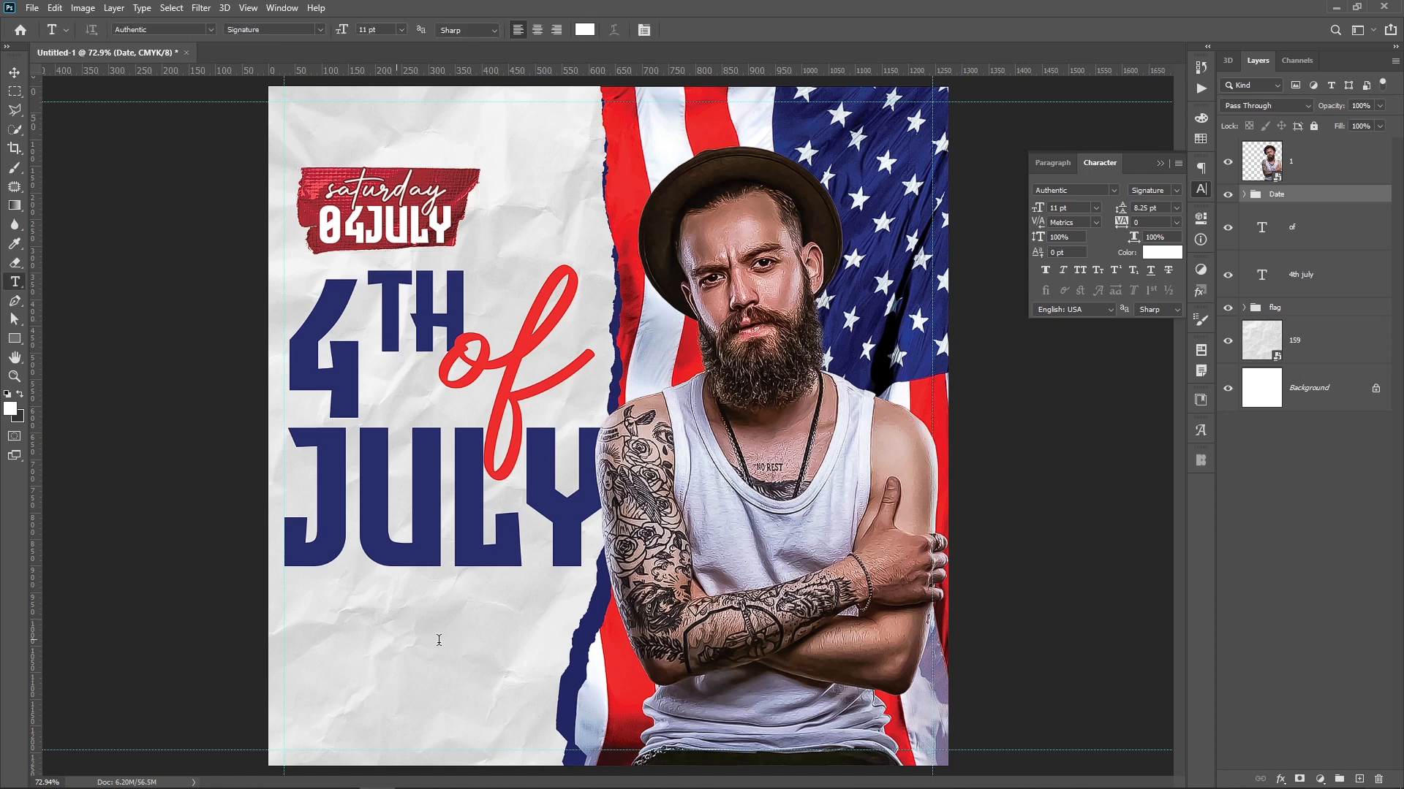
{"action": "left_click", "coordinate": [397, 637]}
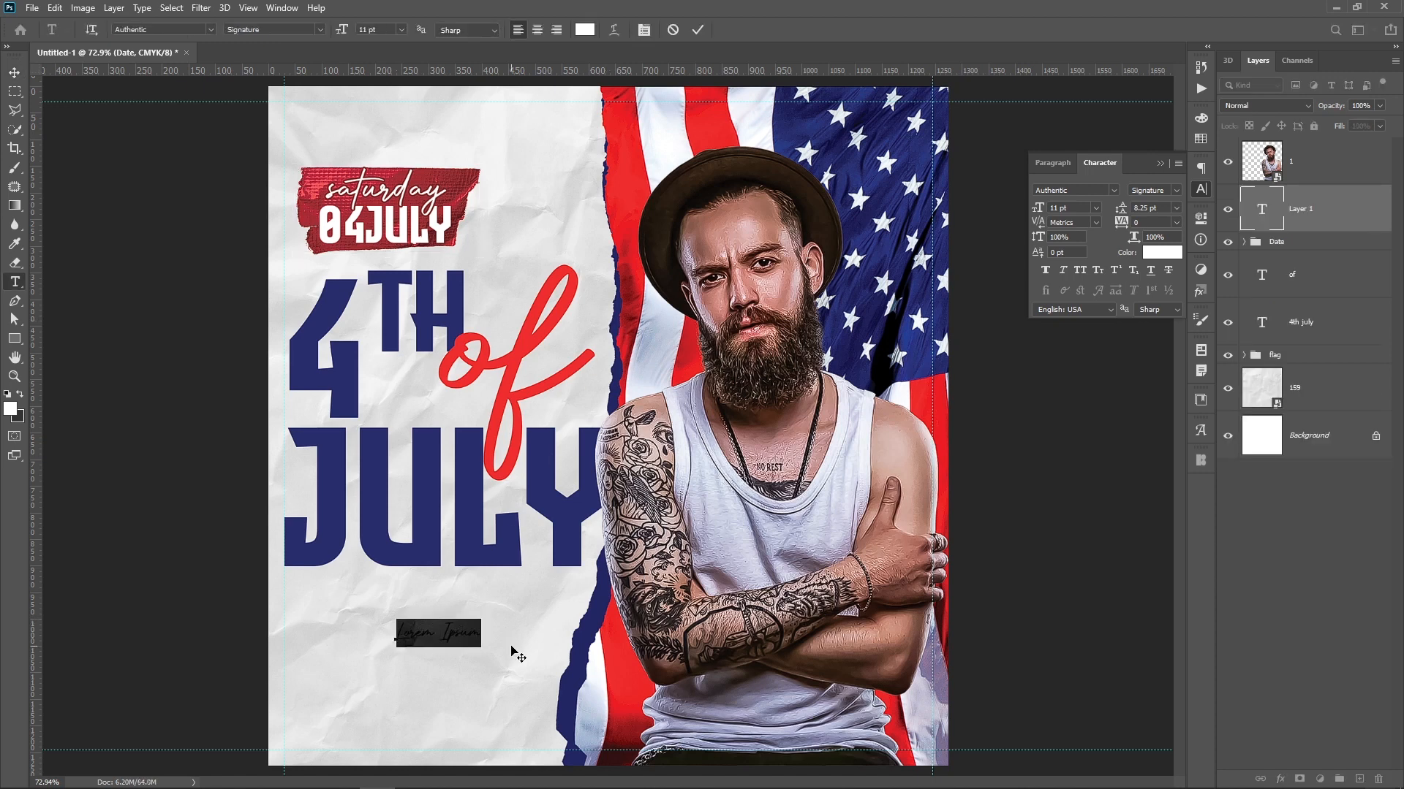
{"action": "key", "text": "BackSpace"}
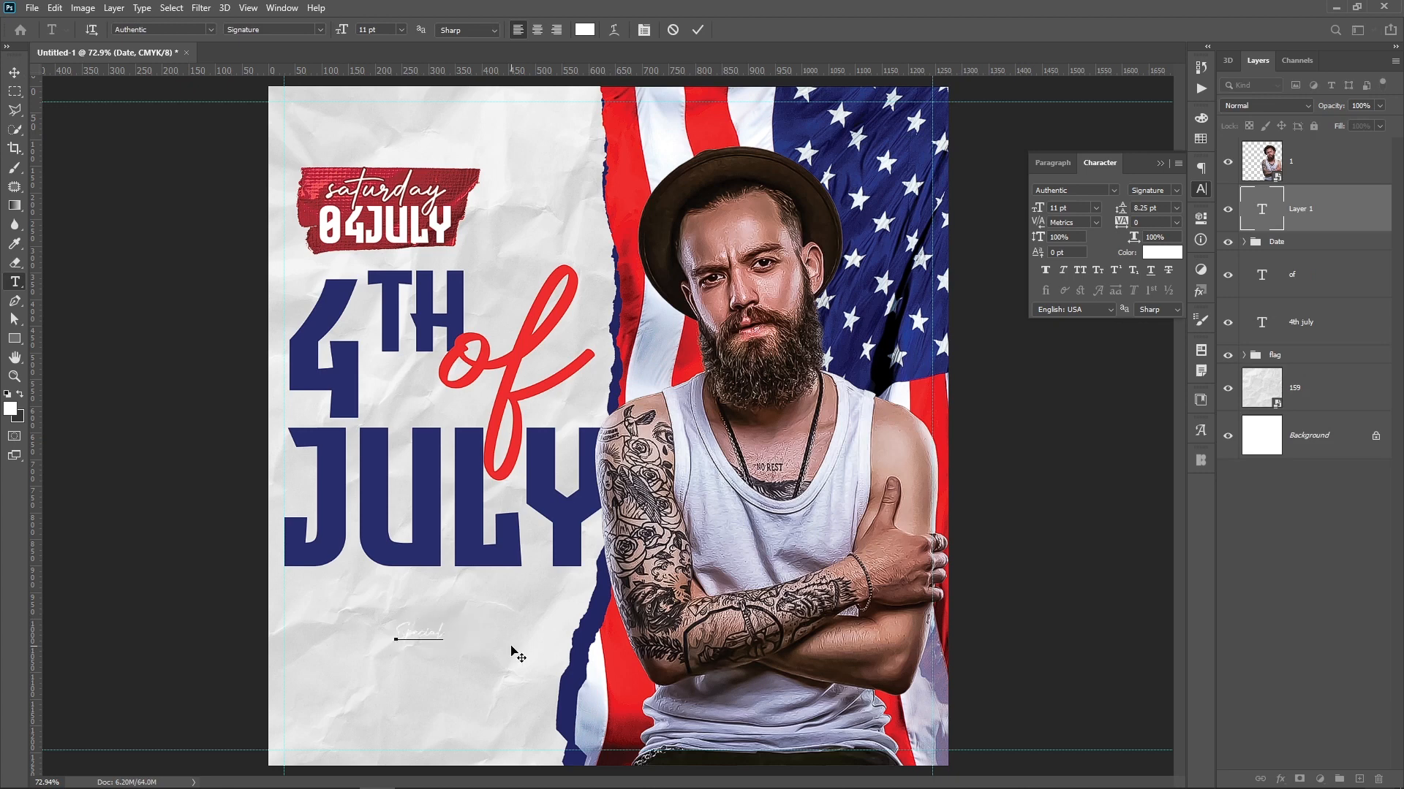
{"action": "type", "text": "Special Gift"}
{"action": "key", "text": "ctrl+Return"}
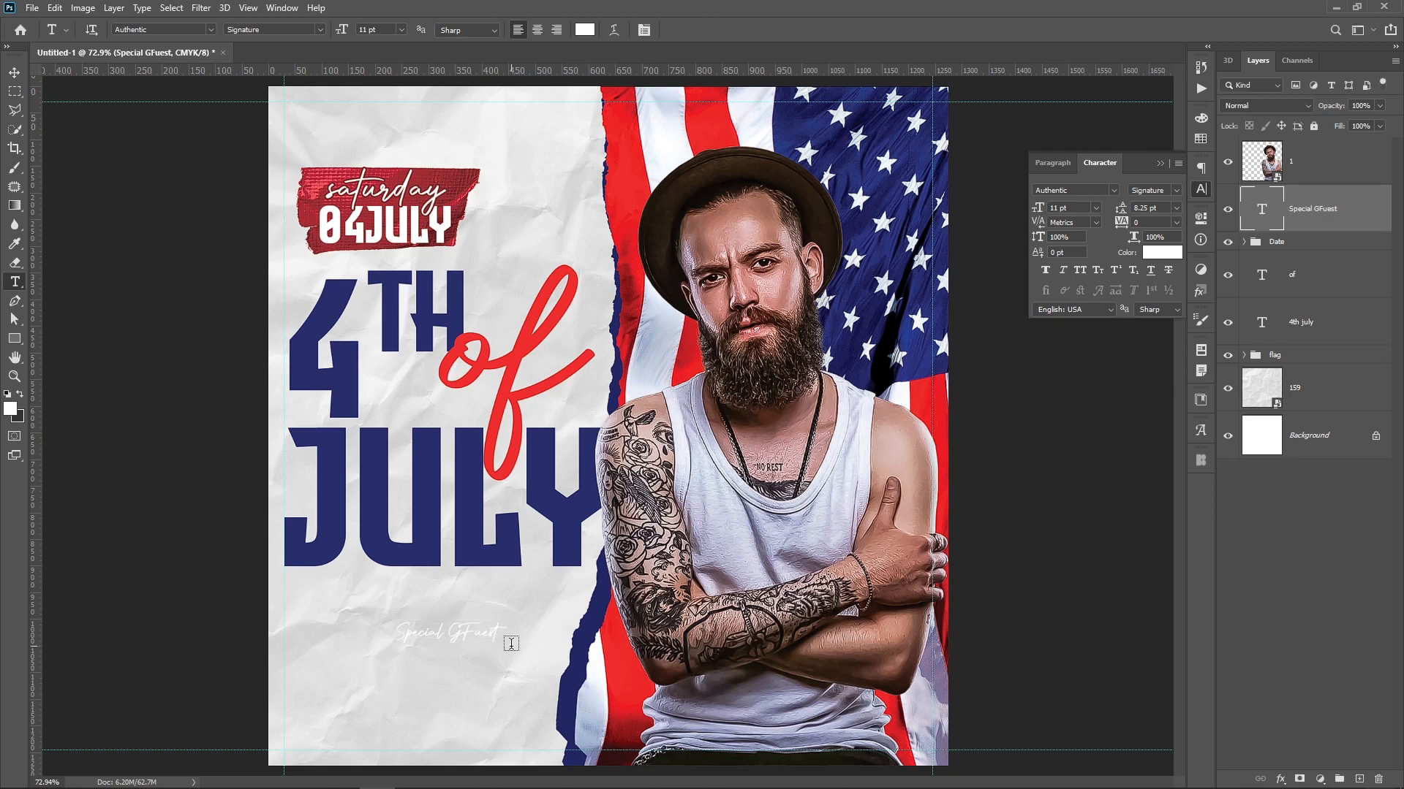
Recolour the new guest text with the navy blue sampled from the "JULY" title
{"action": "left_click", "coordinate": [1171, 254]}
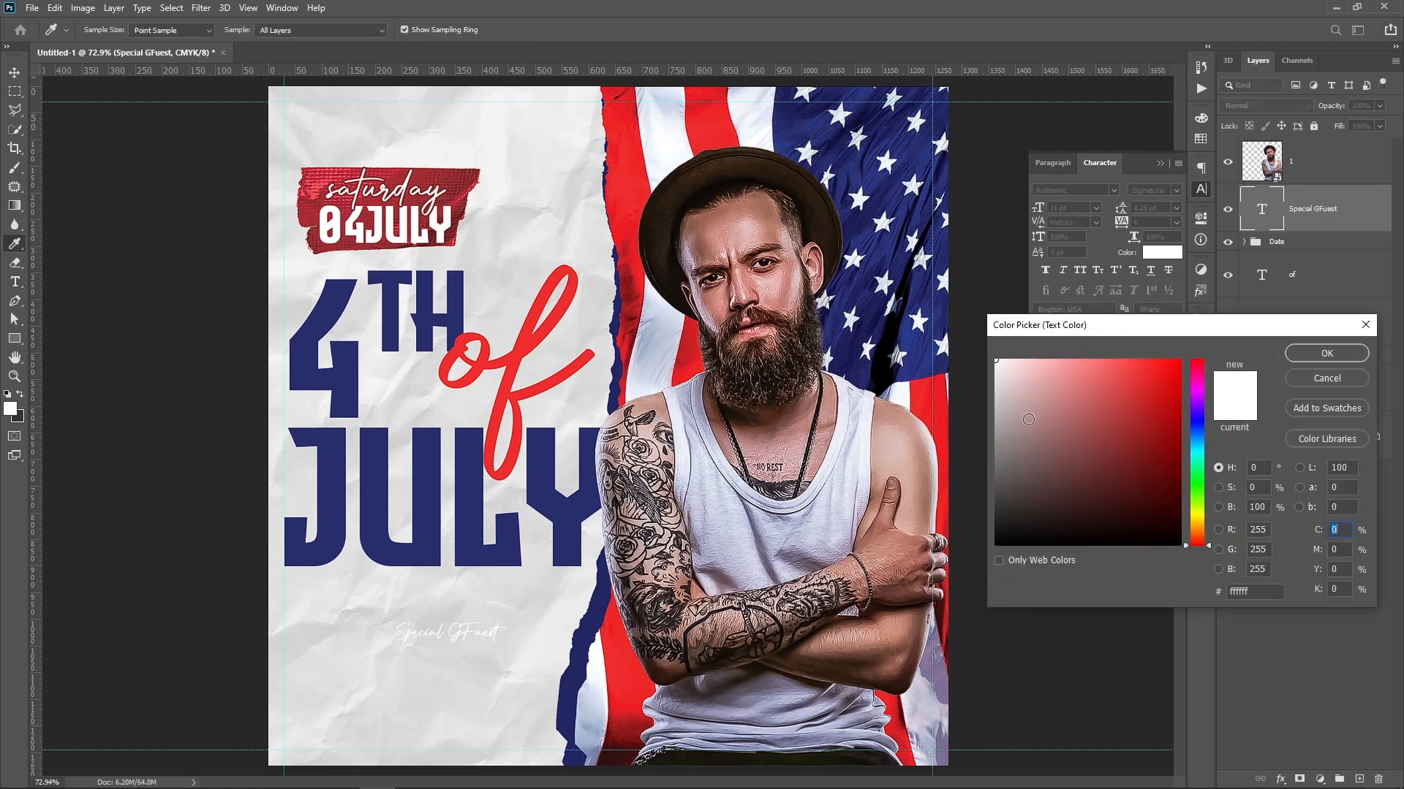
{"action": "left_click", "coordinate": [582, 516]}
{"action": "key", "text": "Return"}
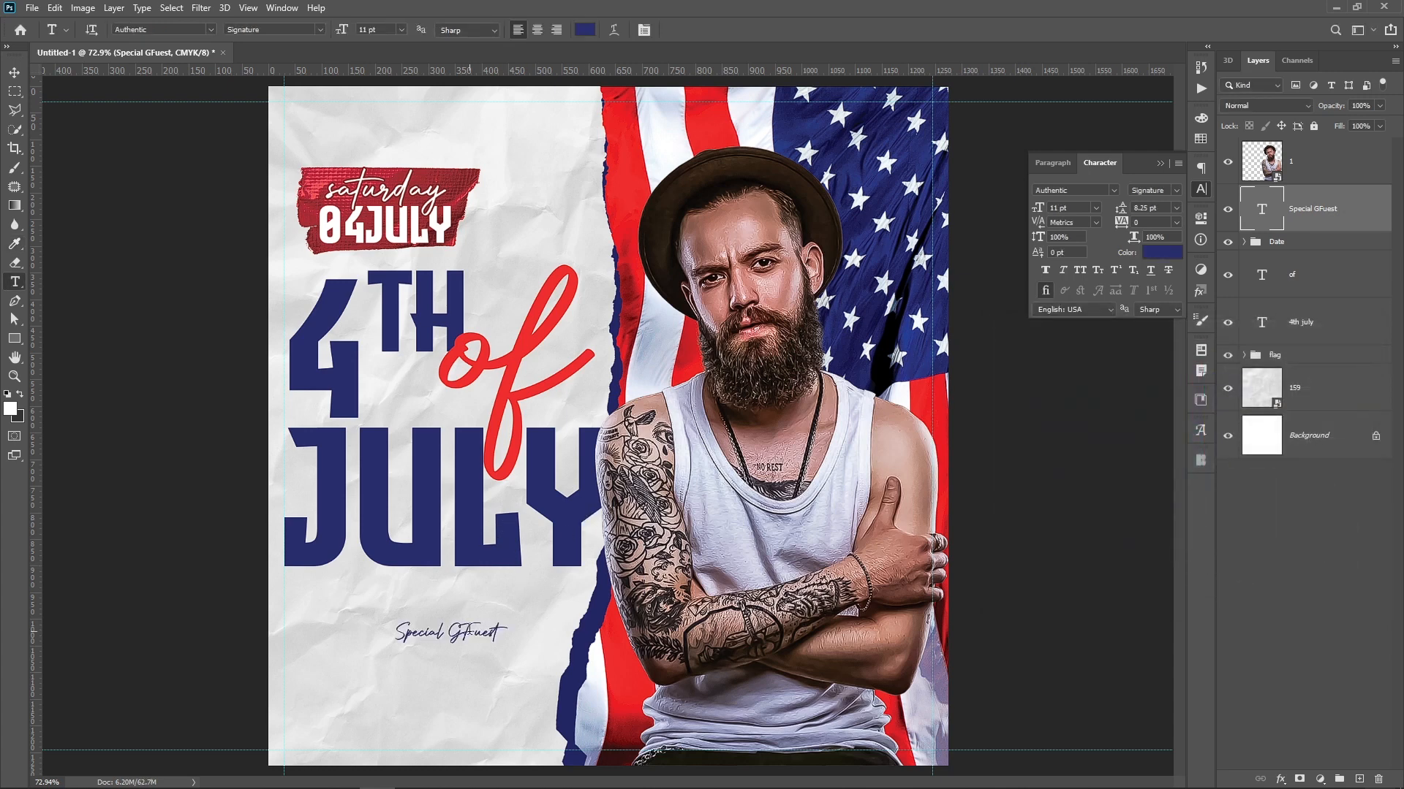
Correct the typo in the guest text so it reads "Special Guest"
{"action": "left_click", "coordinate": [477, 635]}
{"action": "key", "text": "BackSpace"}
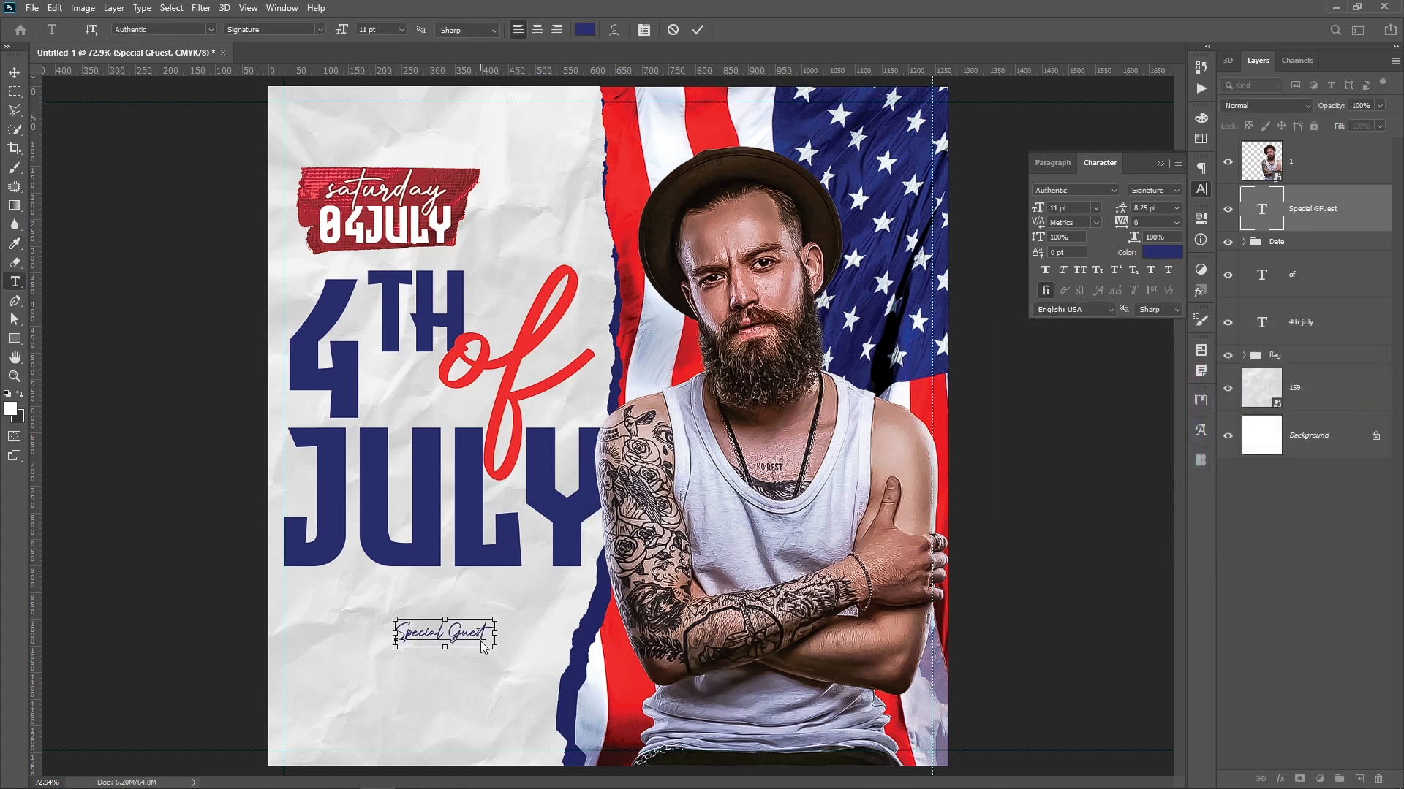
{"action": "key", "text": "ctrl+Return"}
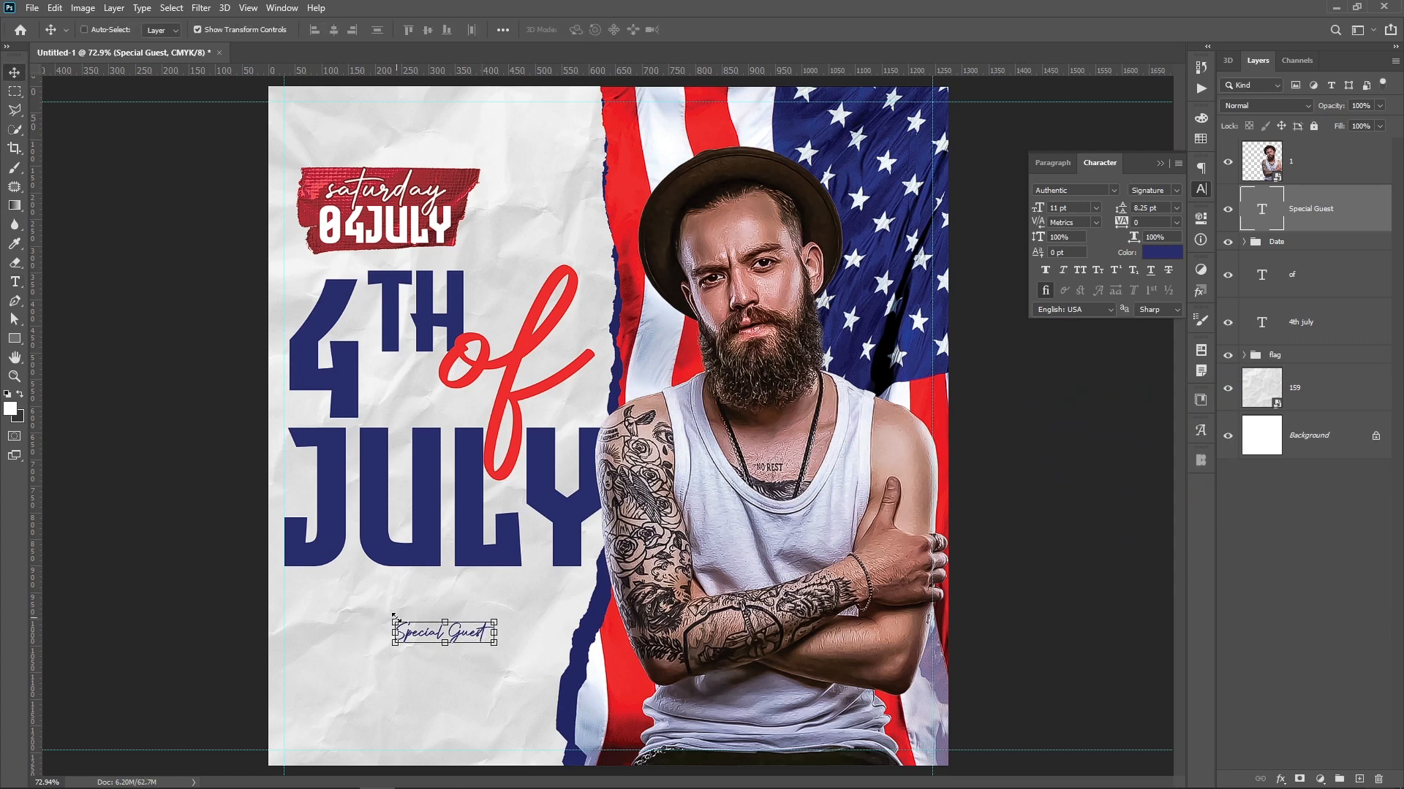
Enlarge the "Special Guest" text to about 20.49 pt and place it just below "JULY", against the left guide
{"action": "left_click_drag", "start_coordinate": [394, 618], "coordinate": [313, 576]}
{"action": "key", "text": "Return"}
{"action": "left_click_drag", "start_coordinate": [426, 621], "coordinate": [407, 612]}
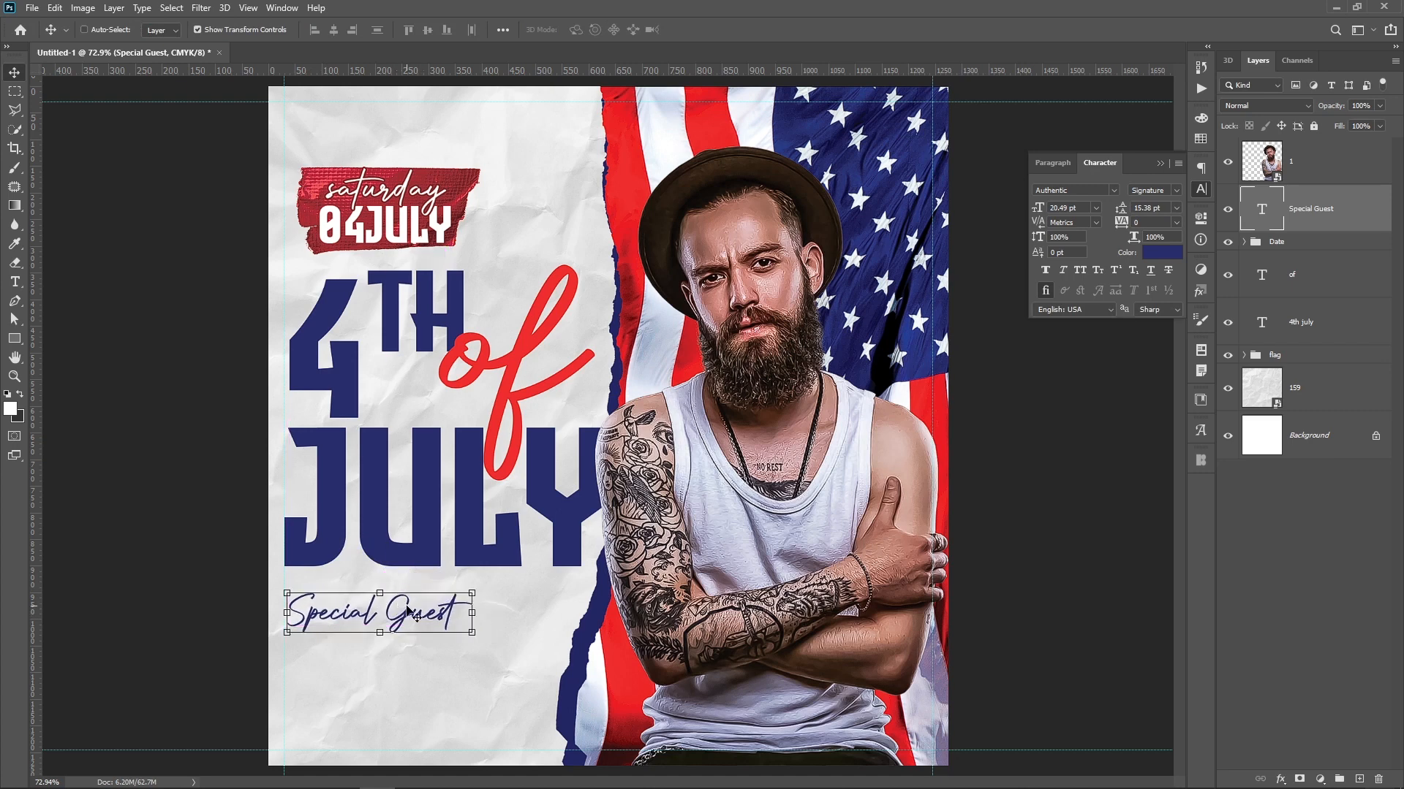
Add a new text line with the guest DJ's name on the empty paper below "Special Guest"
{"action": "key", "text": "t"}
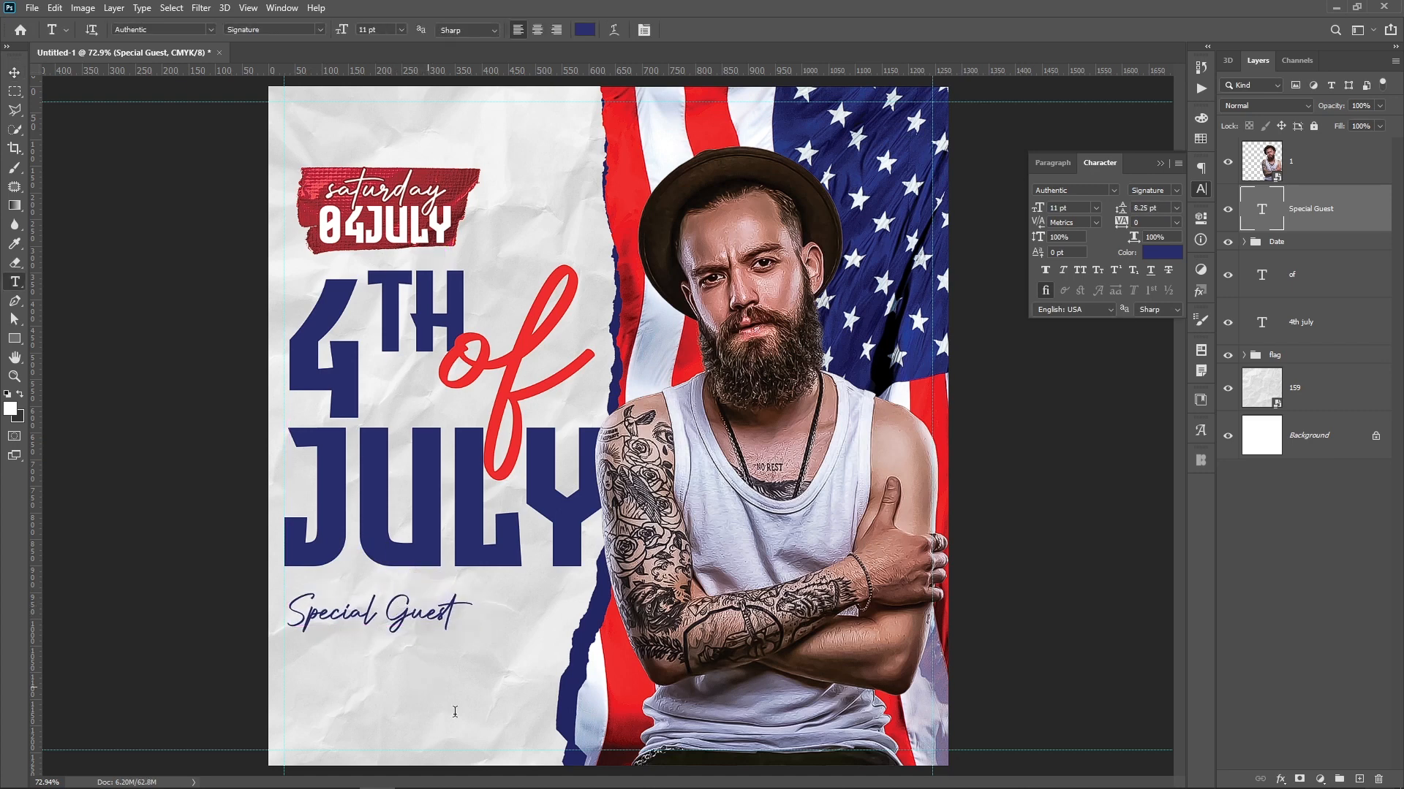
{"action": "left_click", "coordinate": [427, 683]}
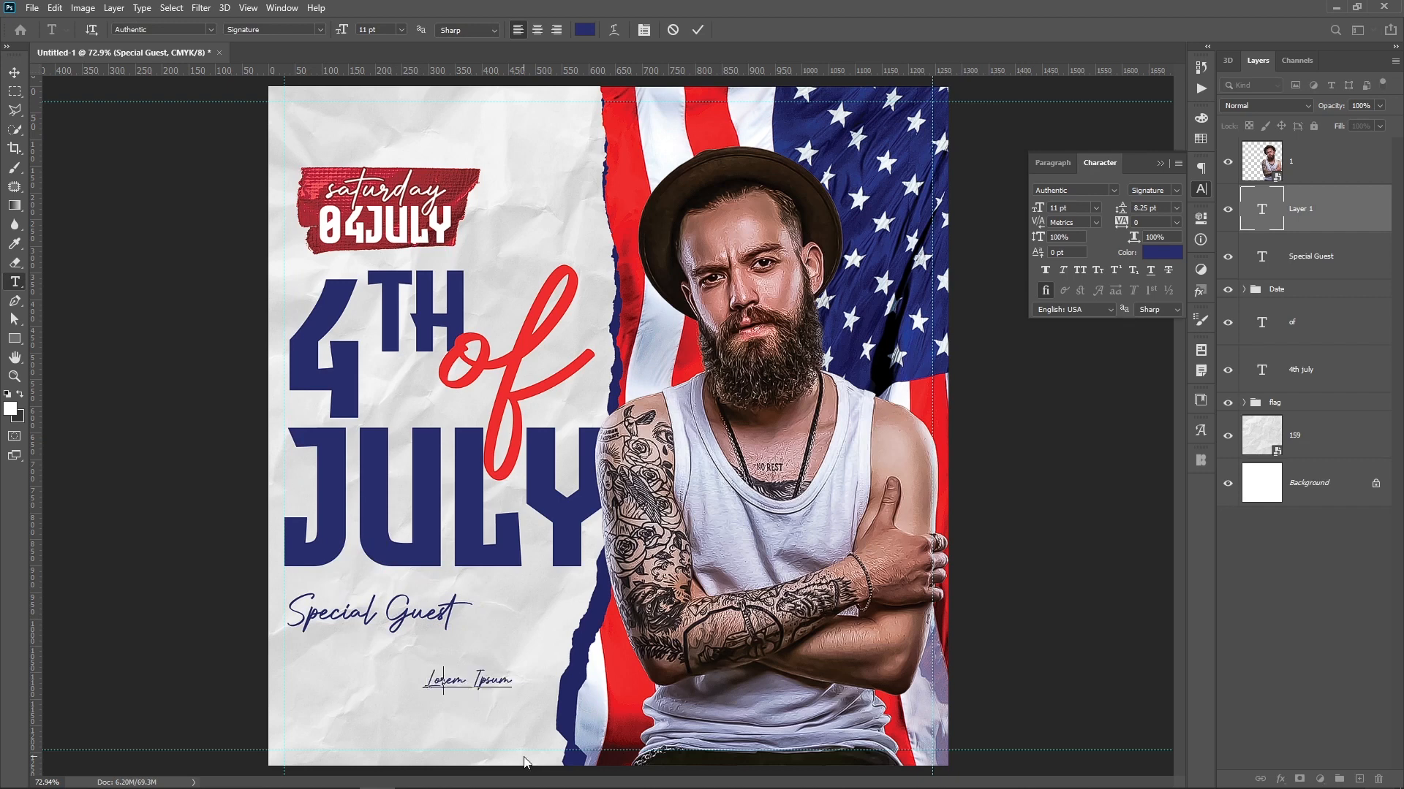
{"action": "type", "text": "DJ Mask"}
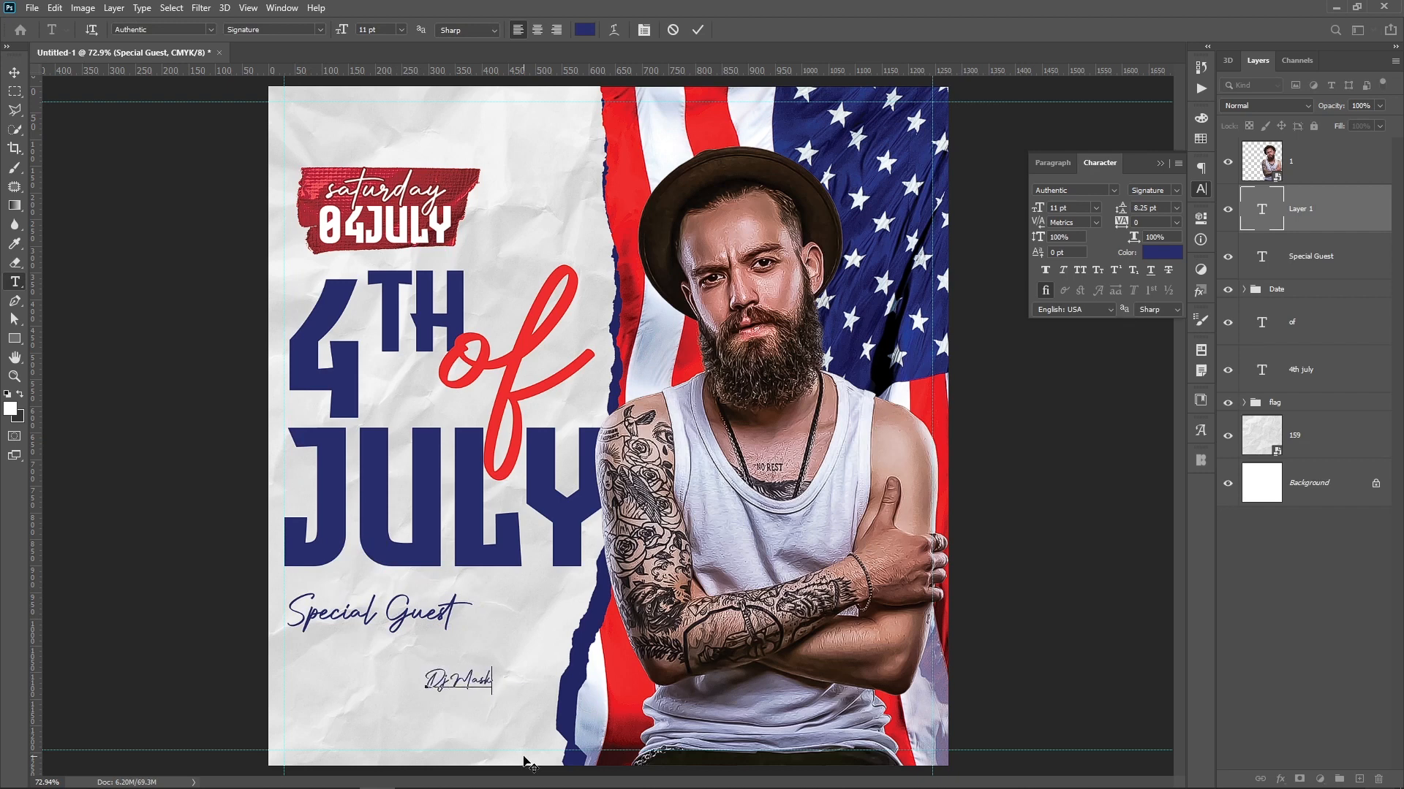
{"action": "type", "text": " Spa"}
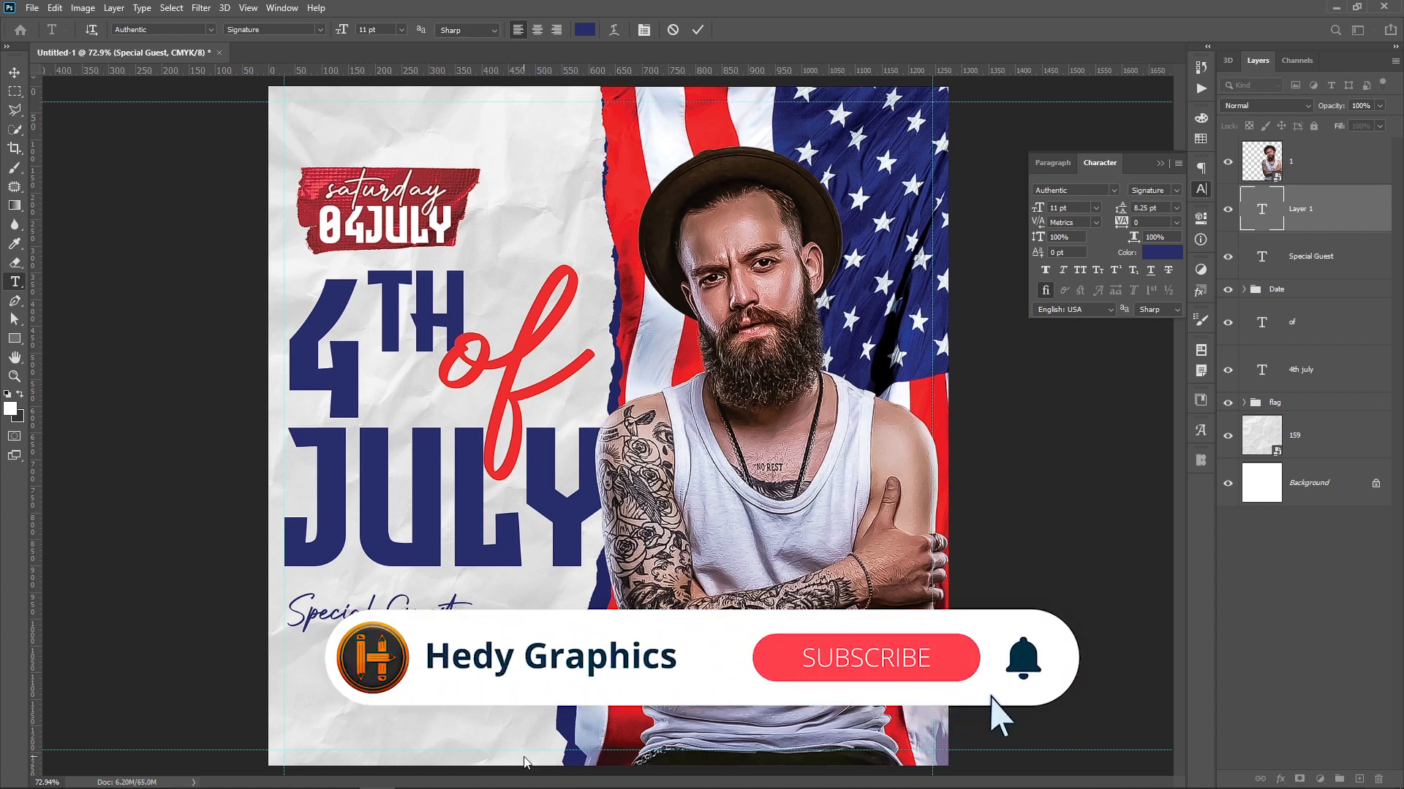
{"action": "key", "text": "ctrl+Return"}
Set the DJ name in Montserrat Bold with All Caps and move it directly under "Special Guest", against the left guide
{"action": "left_click", "coordinate": [1095, 190]}
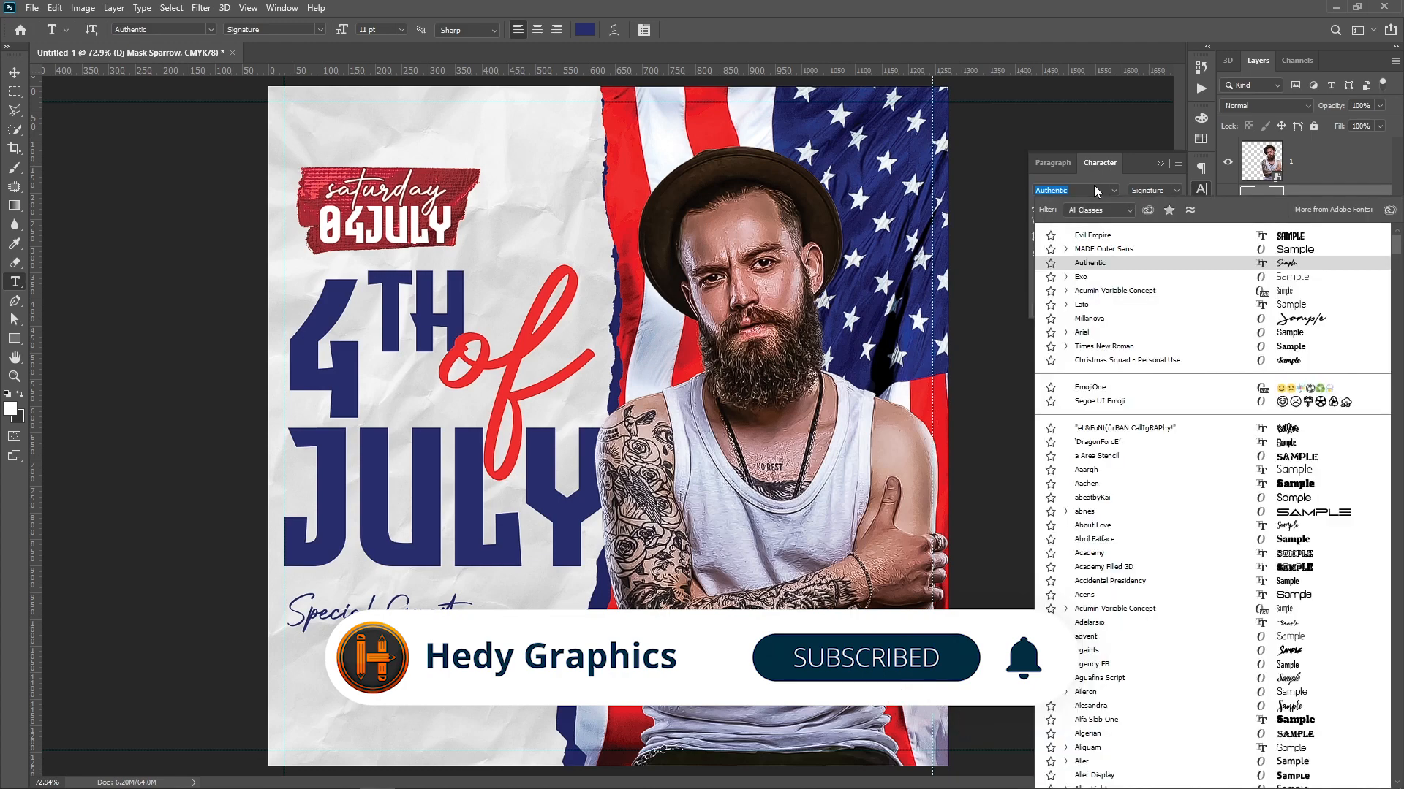
{"action": "type", "text": "mont"}
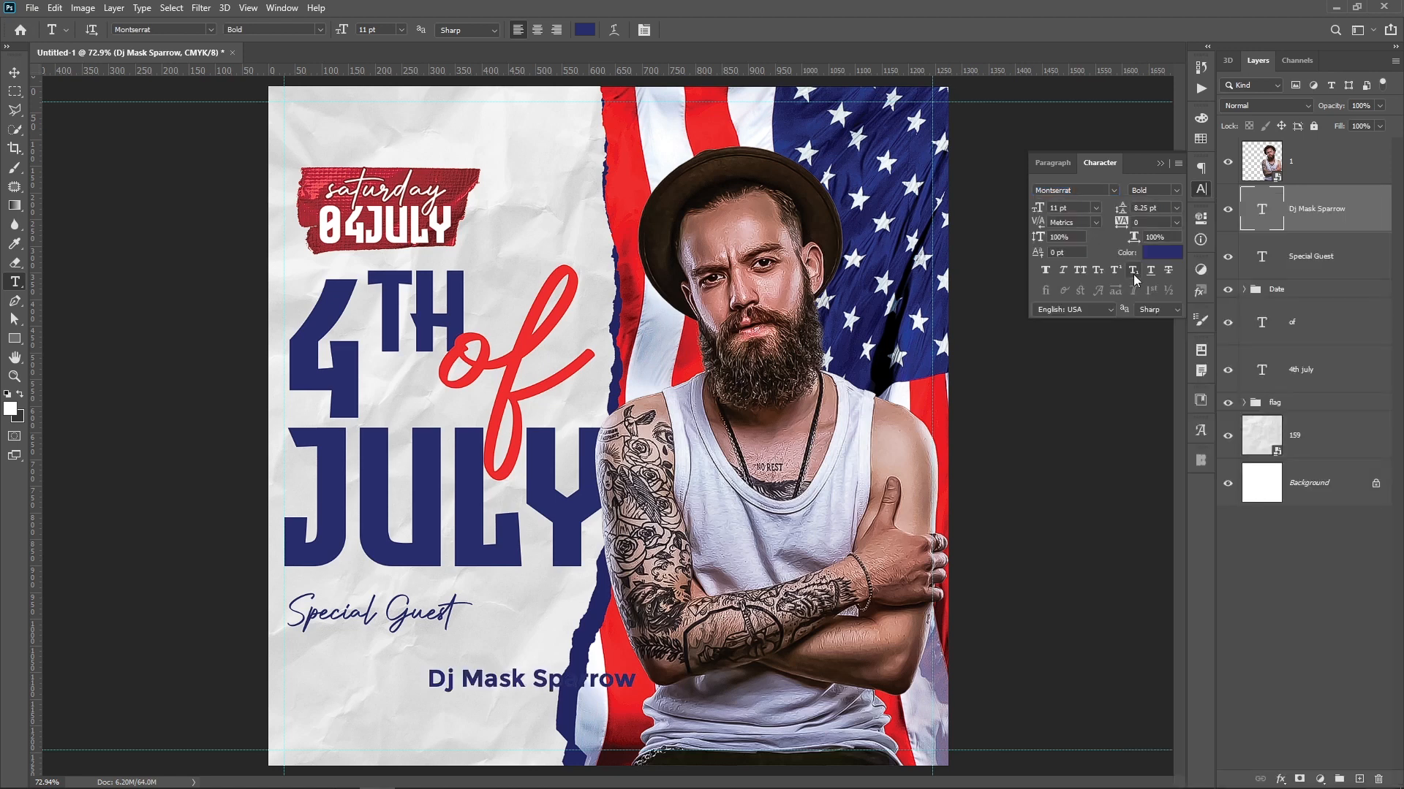
{"action": "left_click", "coordinate": [1080, 270]}
{"action": "key", "text": "v"}
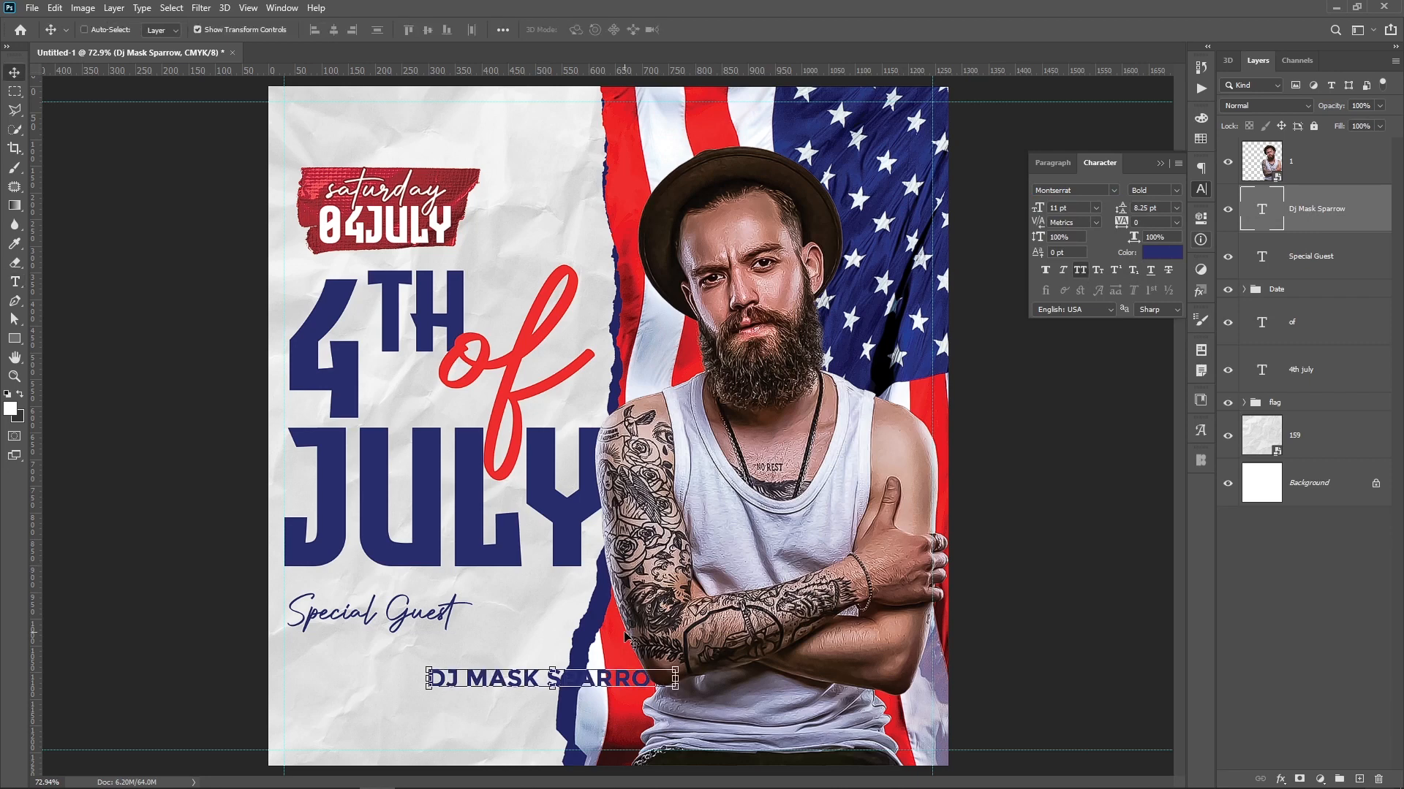
{"action": "left_click_drag", "start_coordinate": [757, 694], "coordinate": [614, 664]}
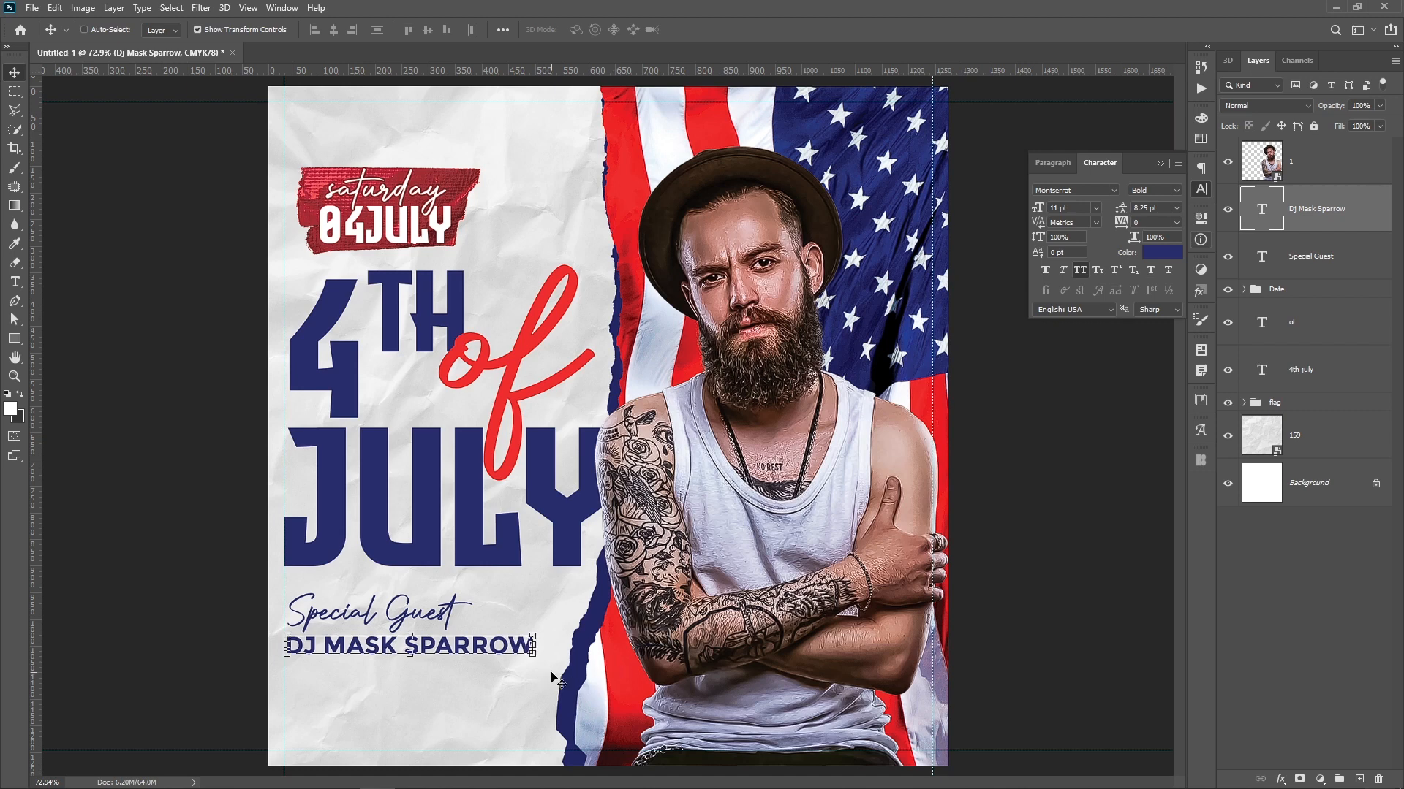
Duplicate the DJ name line just below itself and replace the copy's text with "FREE ENTRY - FREE PARKING"
{"action": "left_click_drag", "start_coordinate": [469, 654], "coordinate": [469, 684], "text": "alt"}
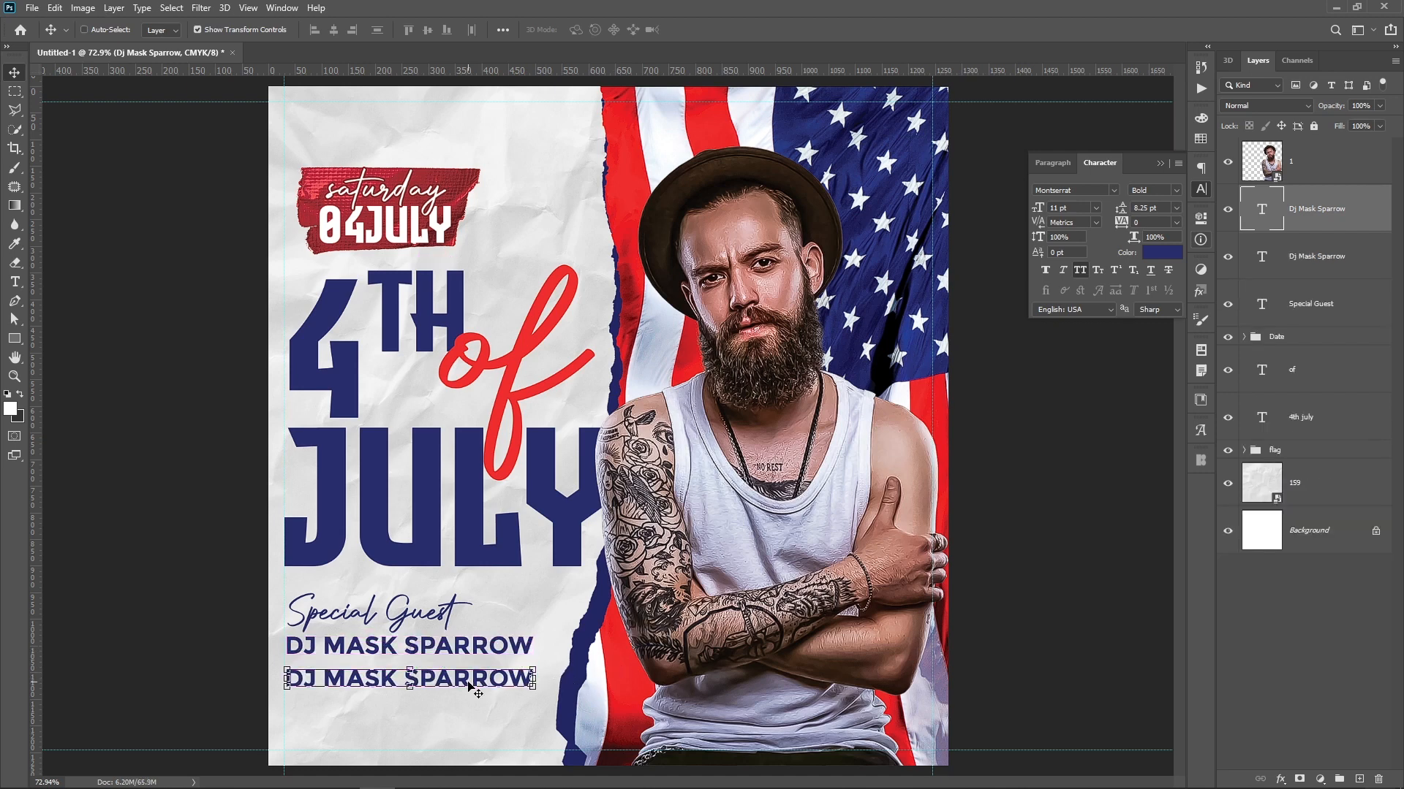
{"action": "key", "text": "t"}
{"action": "left_click", "coordinate": [470, 683]}
{"action": "key", "text": "ctrl+a"}
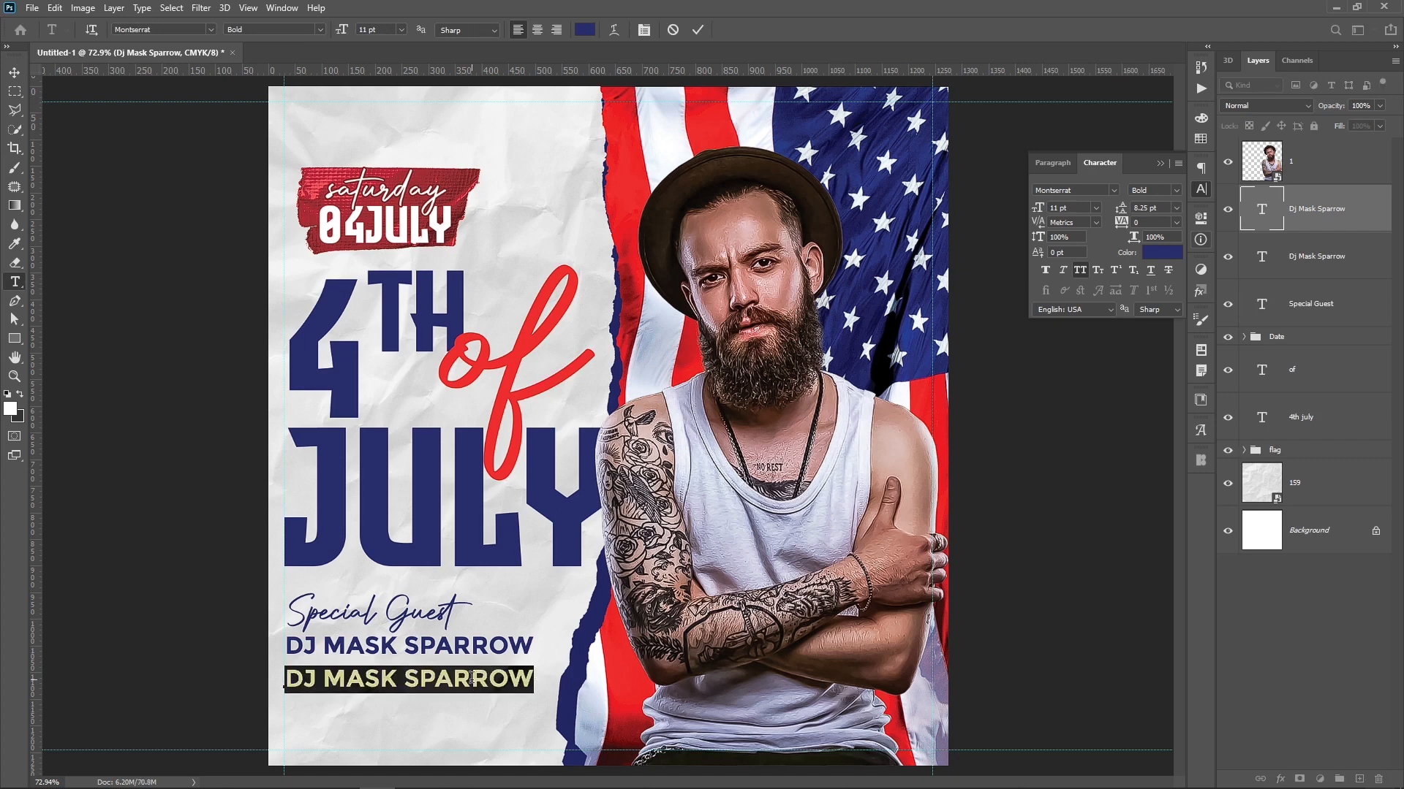
{"action": "type", "text": "F"}
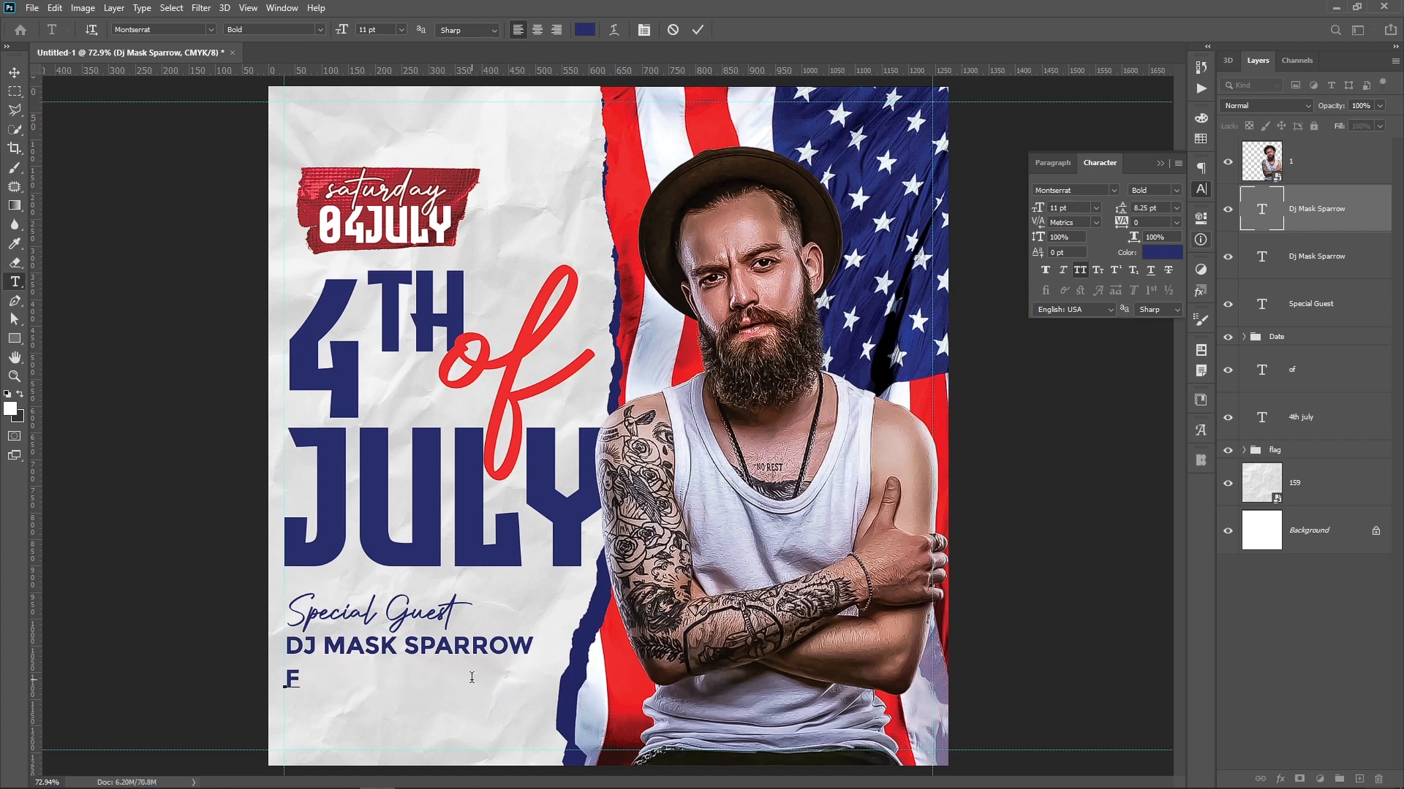
{"action": "type", "text": "REE E"}
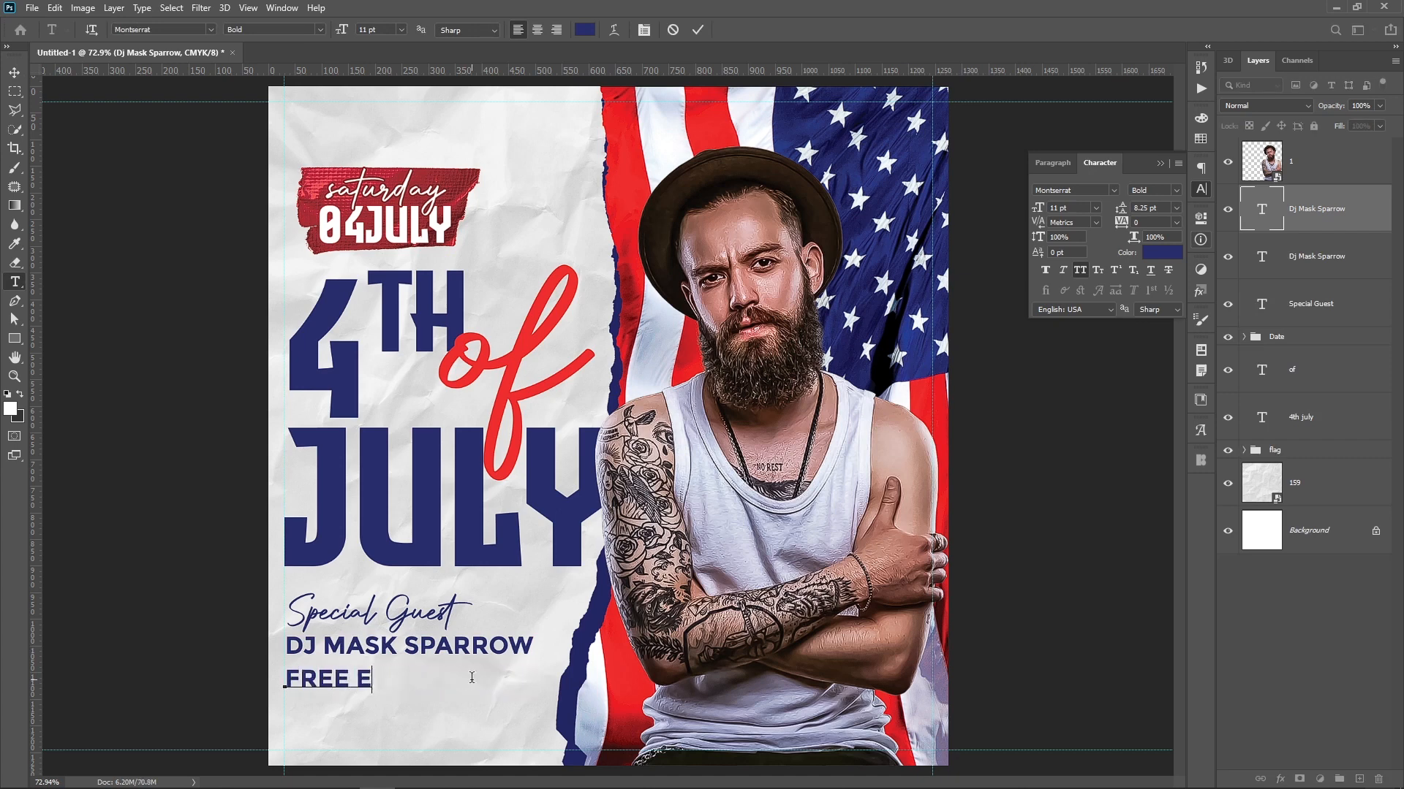
{"action": "type", "text": "NTRY  - FREE"}
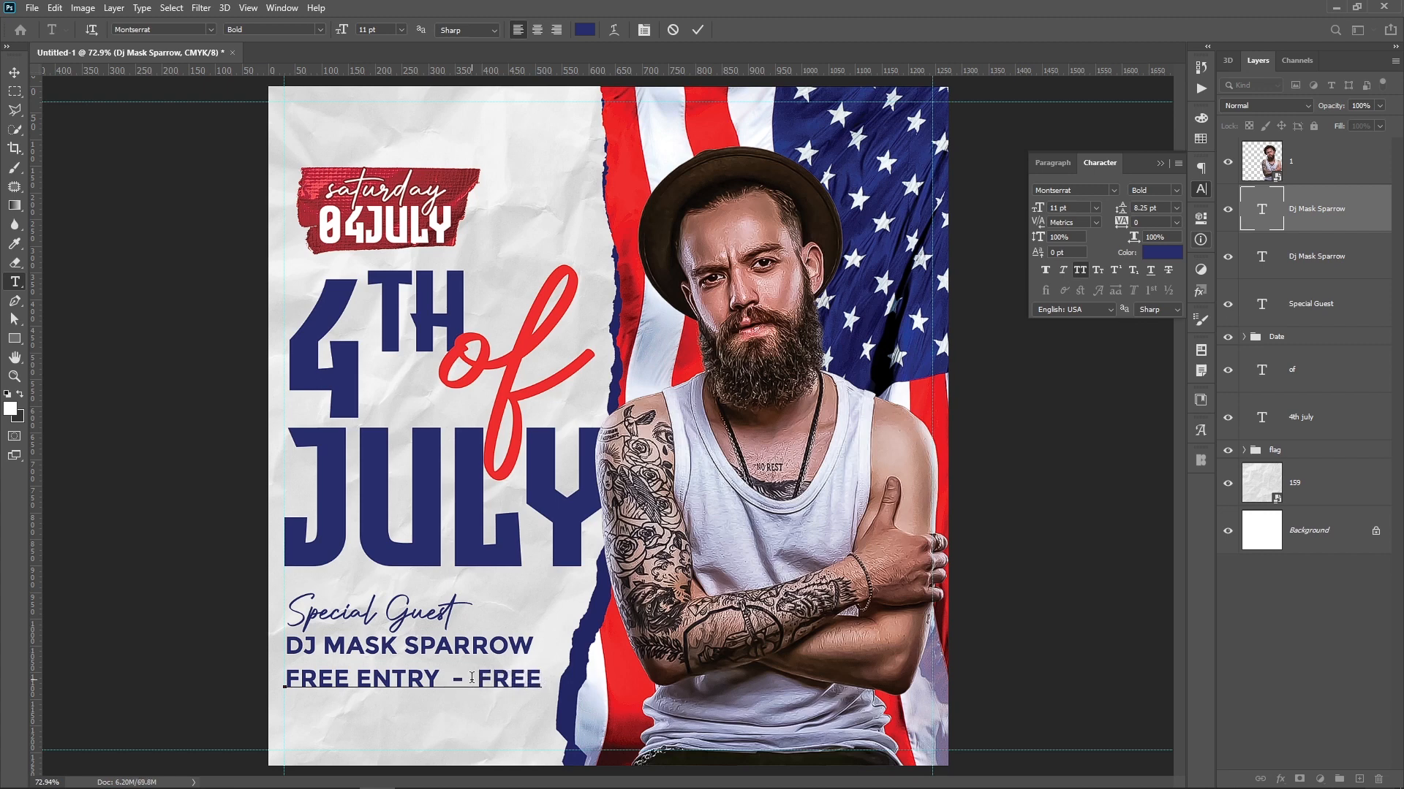
{"action": "type", "text": " PARKING"}
{"action": "key", "text": "ctrl+Return"}
Scale the "FREE ENTRY - FREE PARKING" line down to about 7.63 pt and move it up close under the DJ name
{"action": "key", "text": "v"}
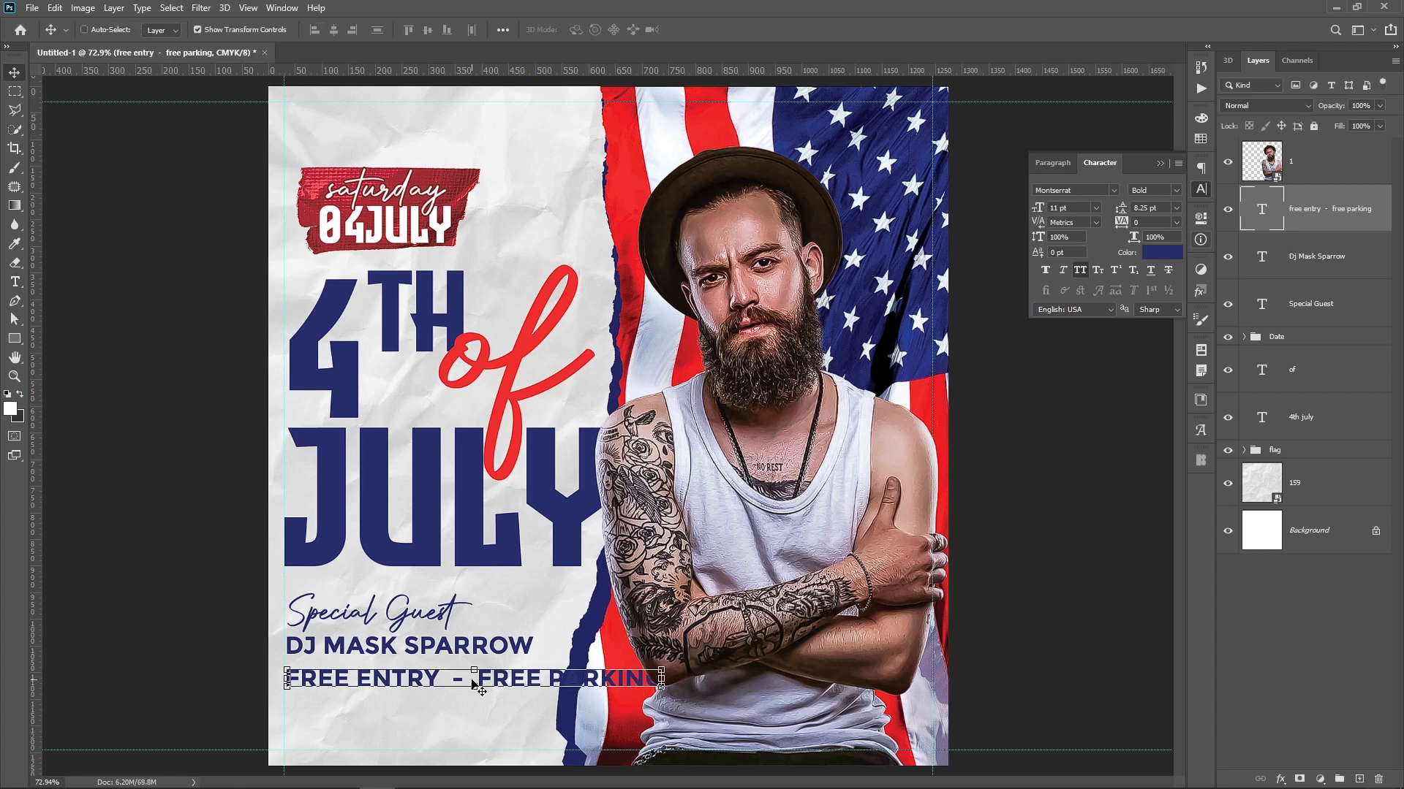
{"action": "key", "text": "ctrl+t"}
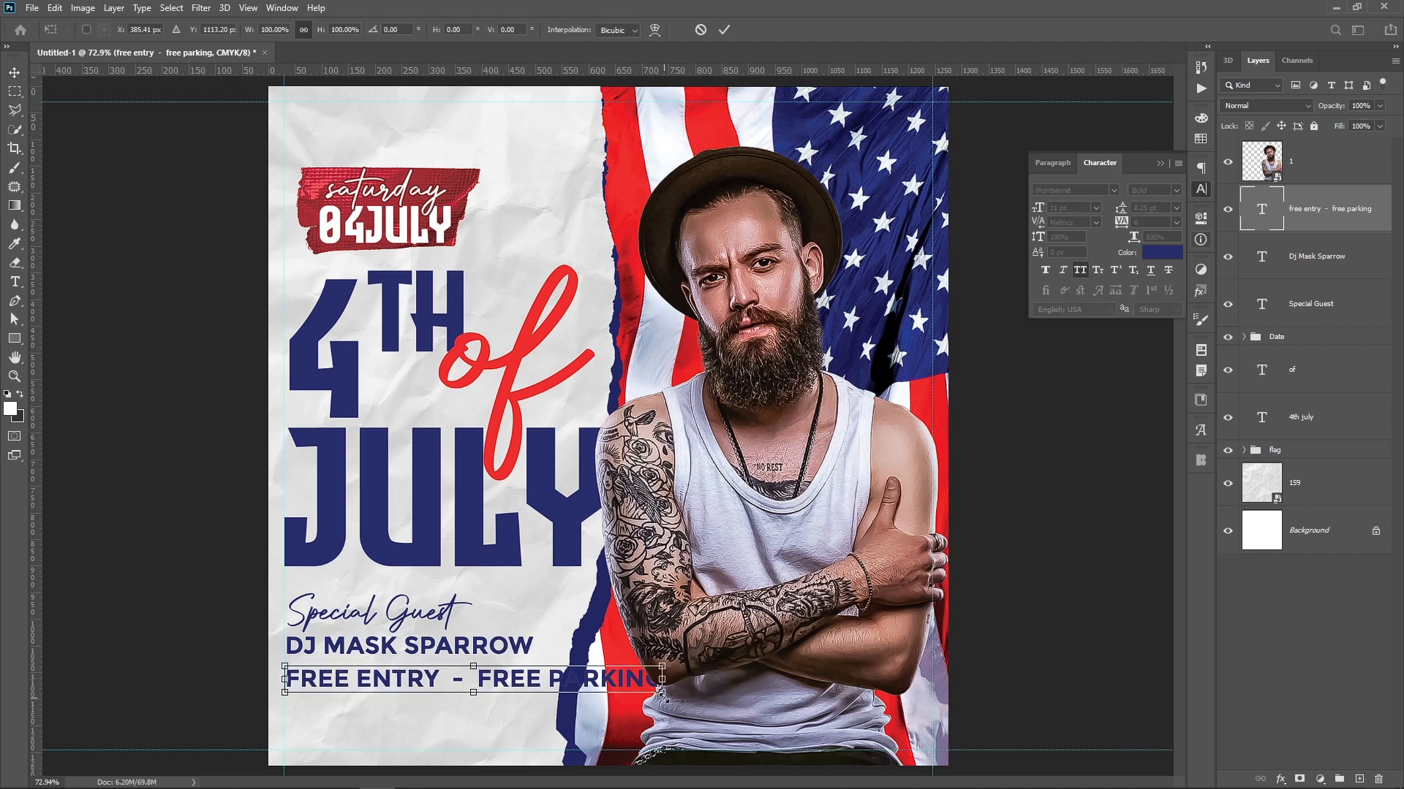
{"action": "left_click_drag", "start_coordinate": [662, 693], "coordinate": [550, 658]}
{"action": "key", "text": "Return"}
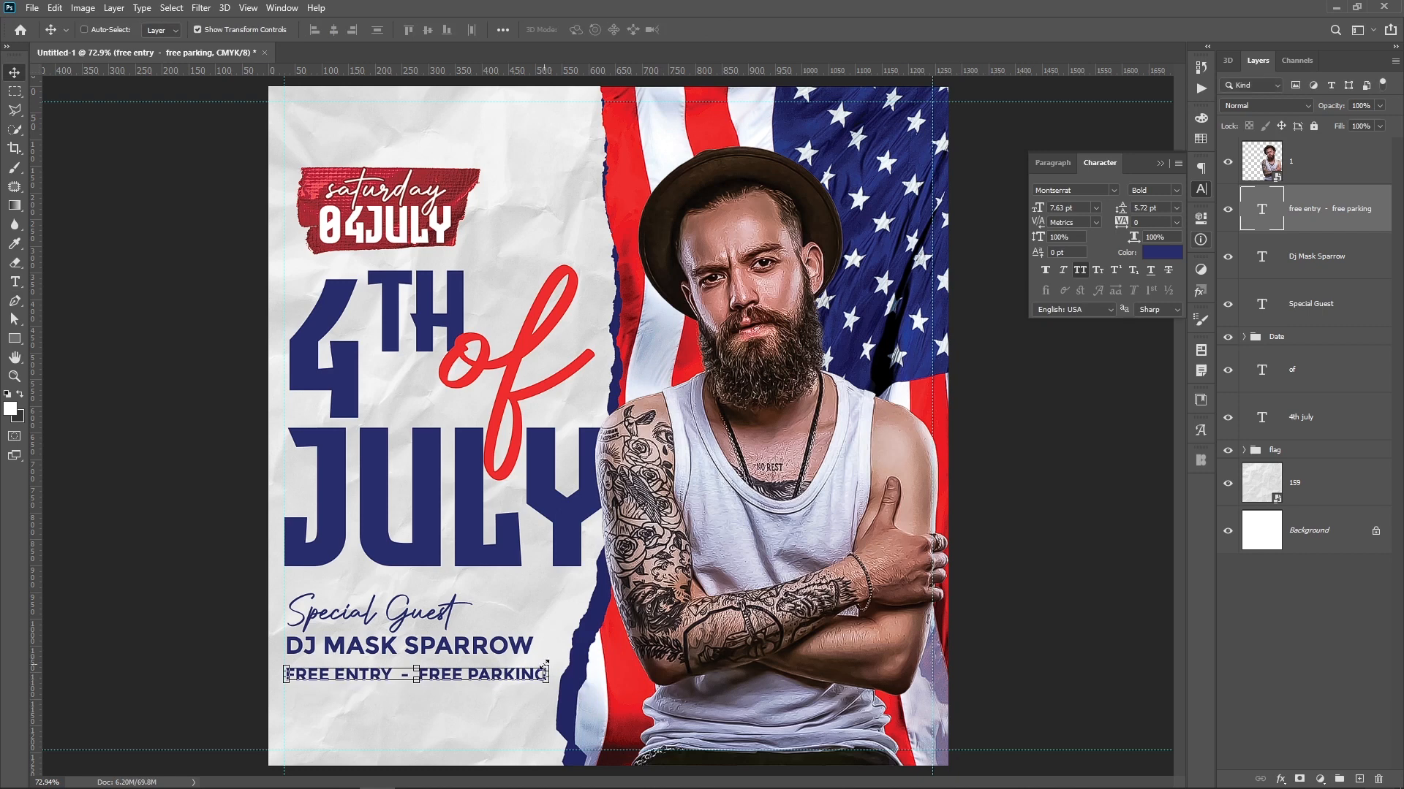
{"action": "left_click_drag", "start_coordinate": [477, 729], "coordinate": [477, 718]}
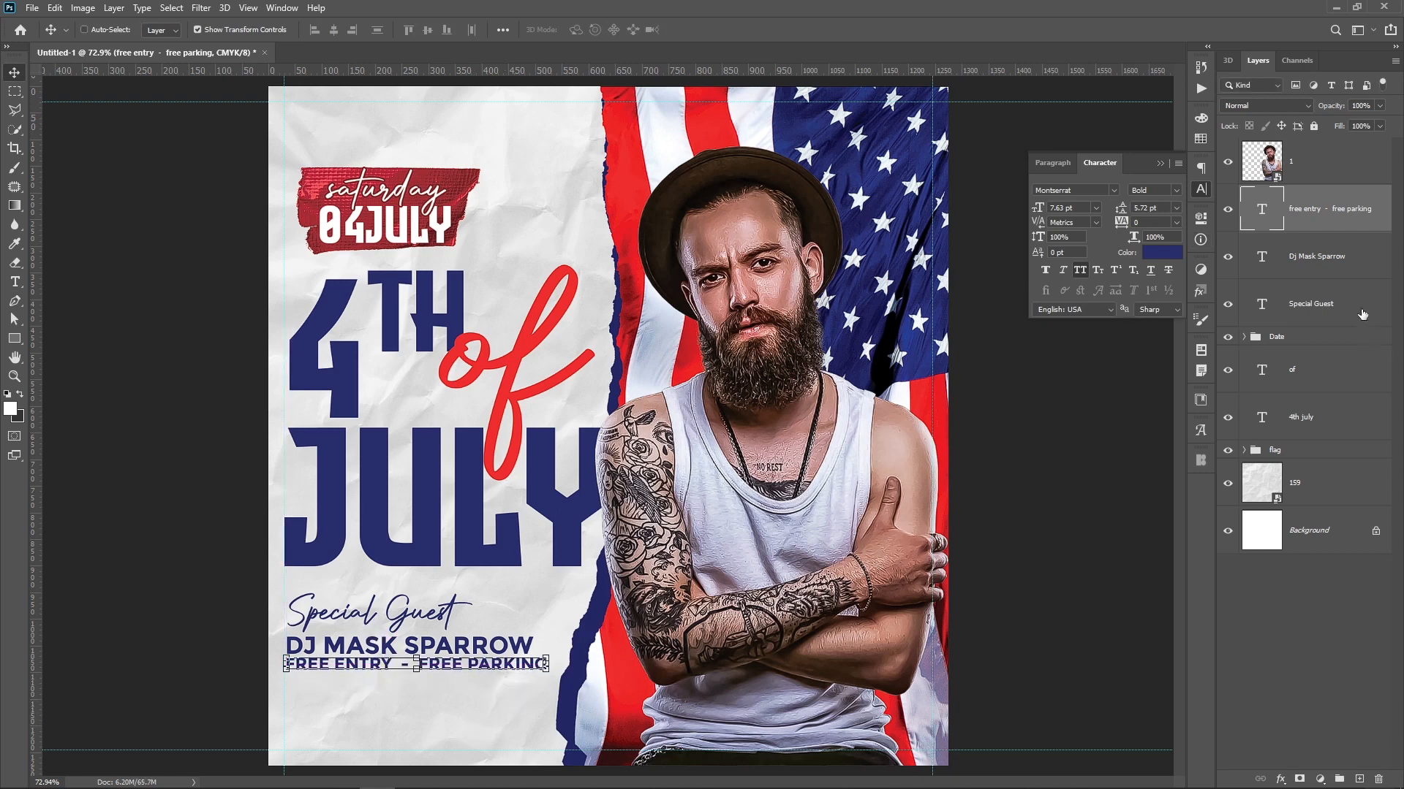
Duplicate the DJ name line and place the copy below "FREE ENTRY - FREE PARKING"
{"action": "left_click", "coordinate": [1316, 260]}
{"action": "left_click_drag", "start_coordinate": [568, 654], "coordinate": [572, 689]}
{"action": "key", "text": "ctrl+1"}
{"action": "scroll", "coordinate": [480, 620], "scroll_direction": "down", "scroll_amount": 5}
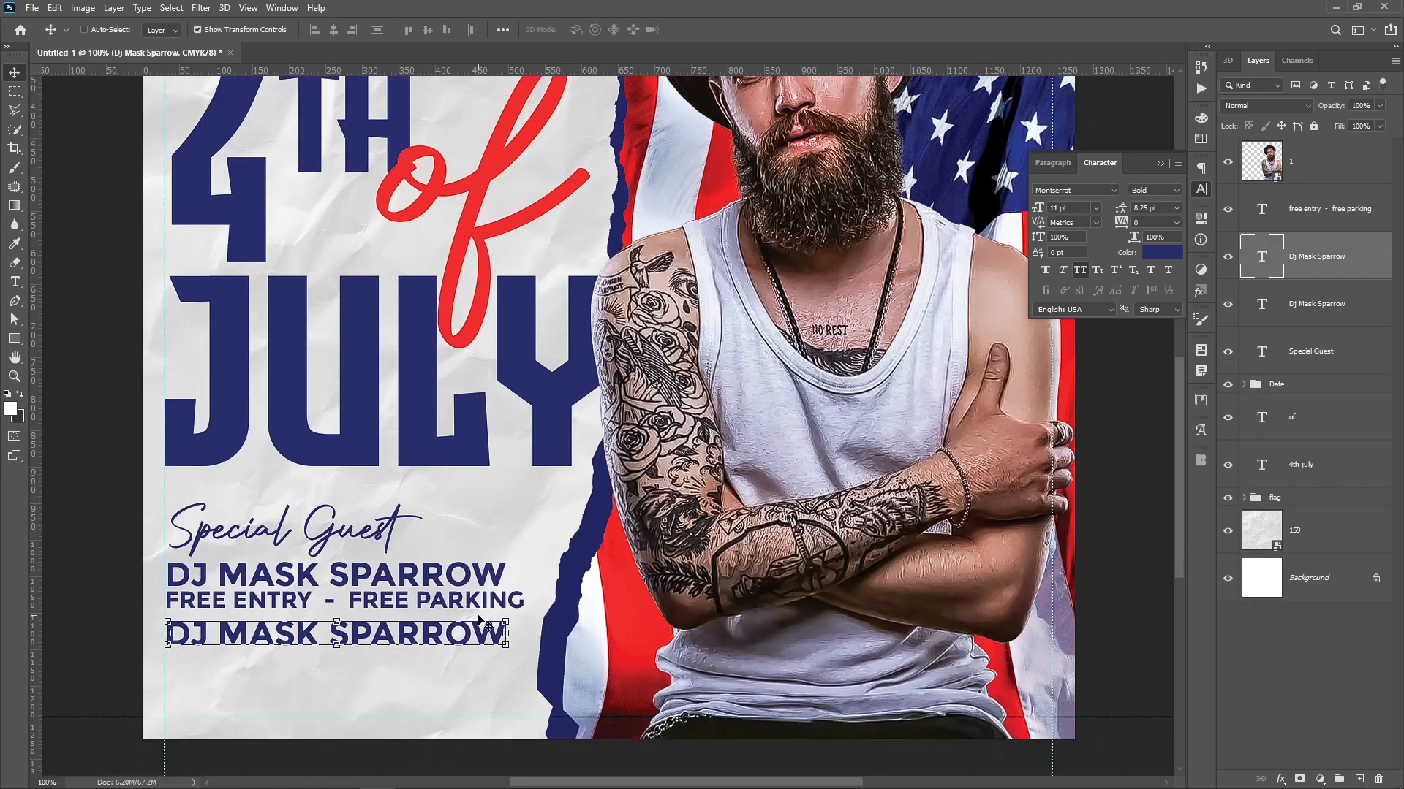
Replace the text of the lowest duplicated line with "YOUR CLUB"
{"action": "key", "text": "t"}
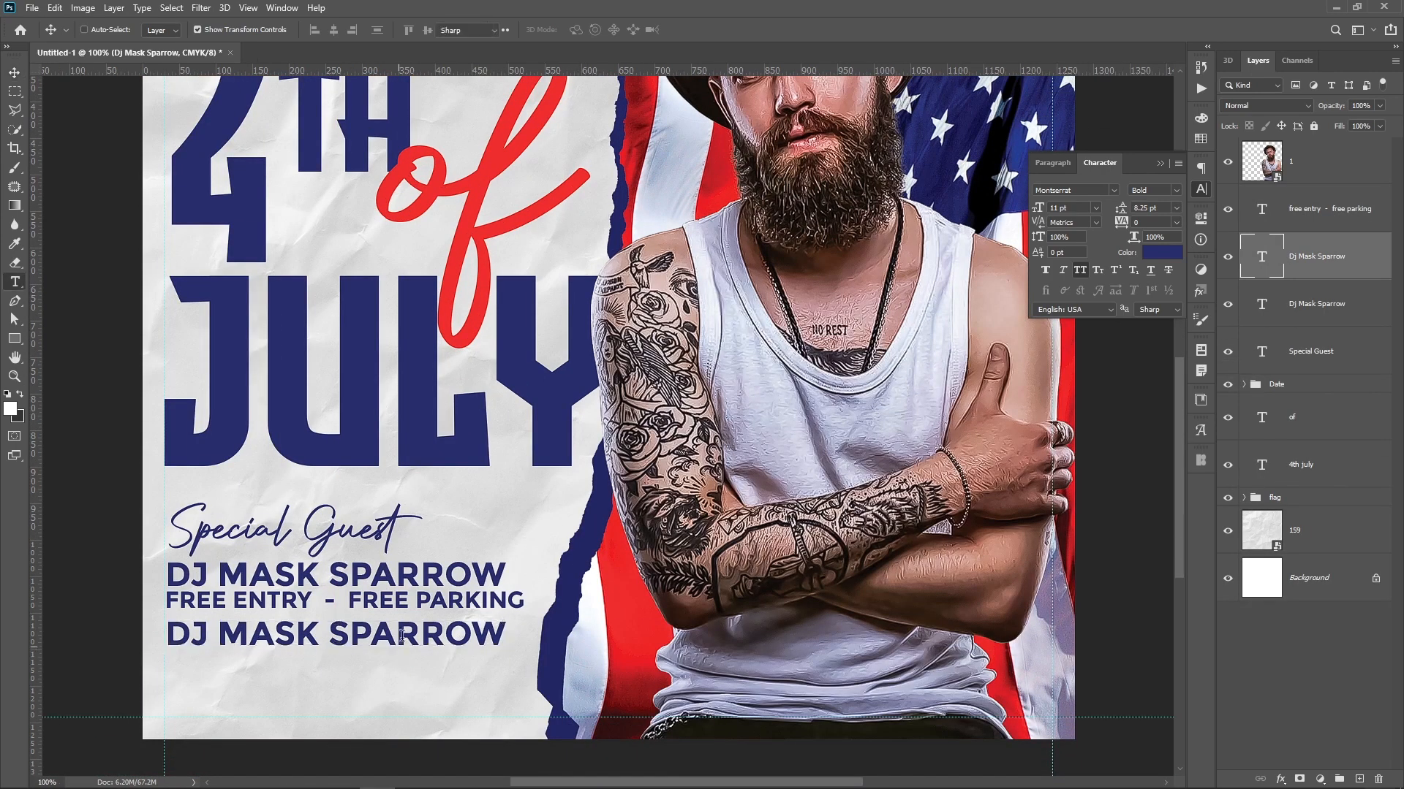
{"action": "left_click", "coordinate": [403, 642]}
{"action": "key", "text": "ctrl+a"}
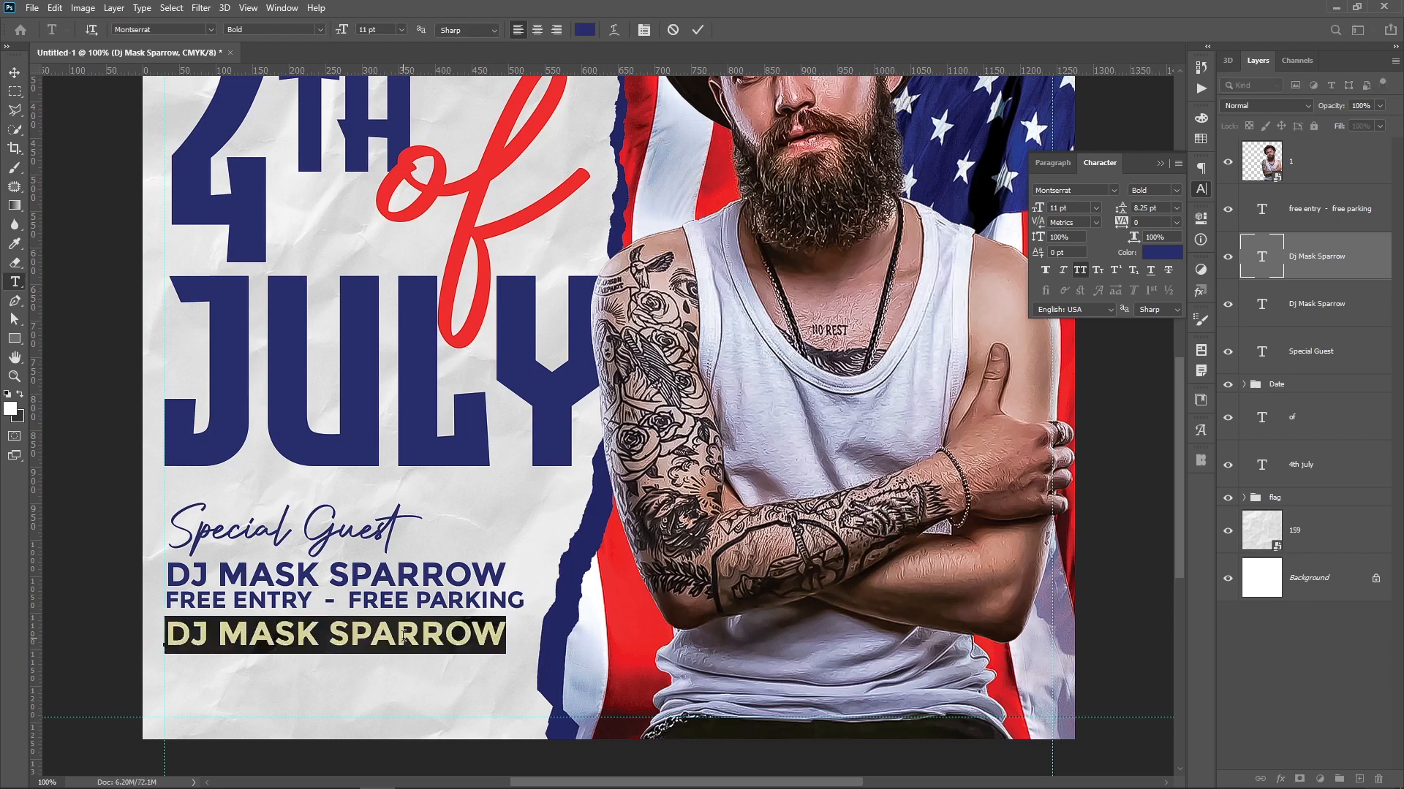
{"action": "type", "text": "OY"}
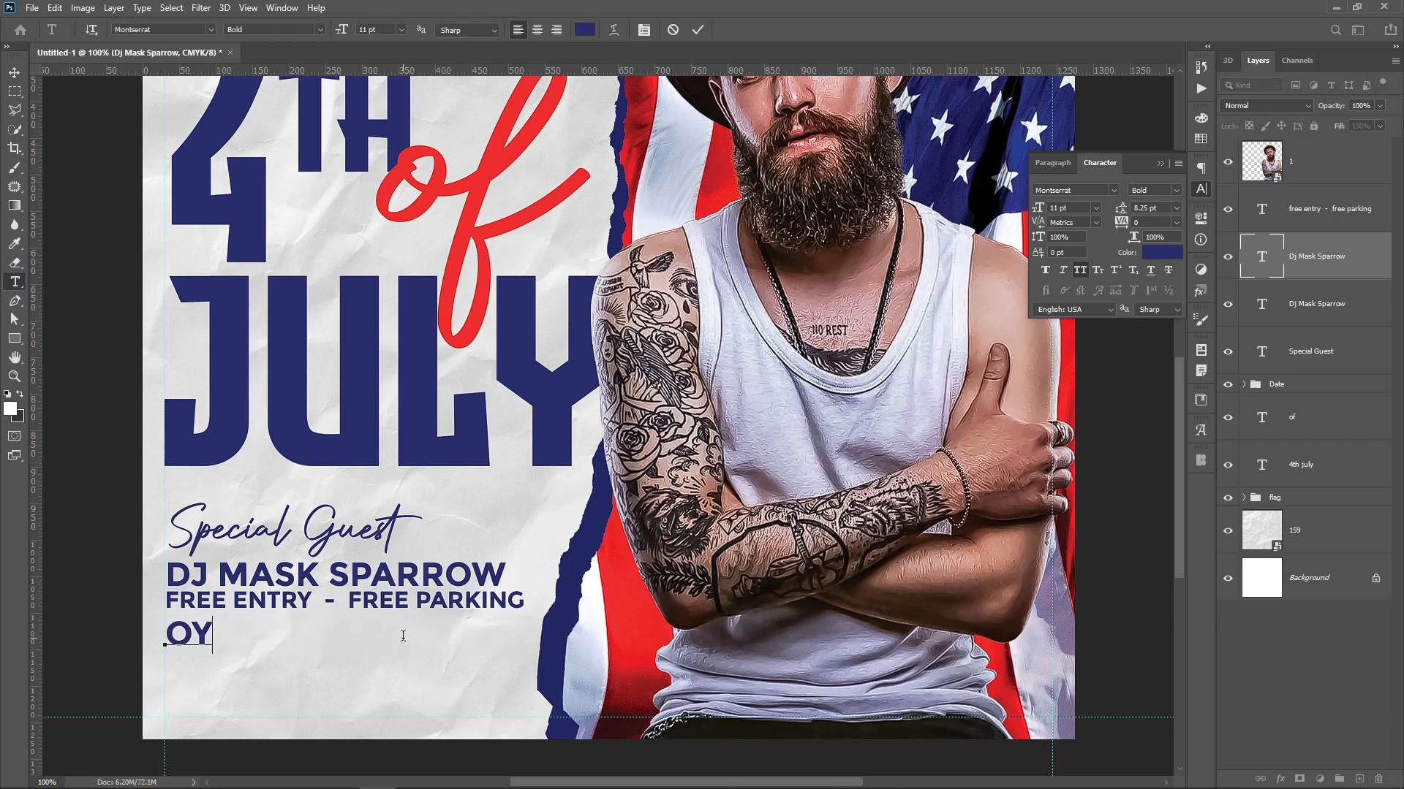
{"action": "key", "text": "BackSpace"}
{"action": "key", "text": "BackSpace"}
{"action": "type", "text": "YOU"}
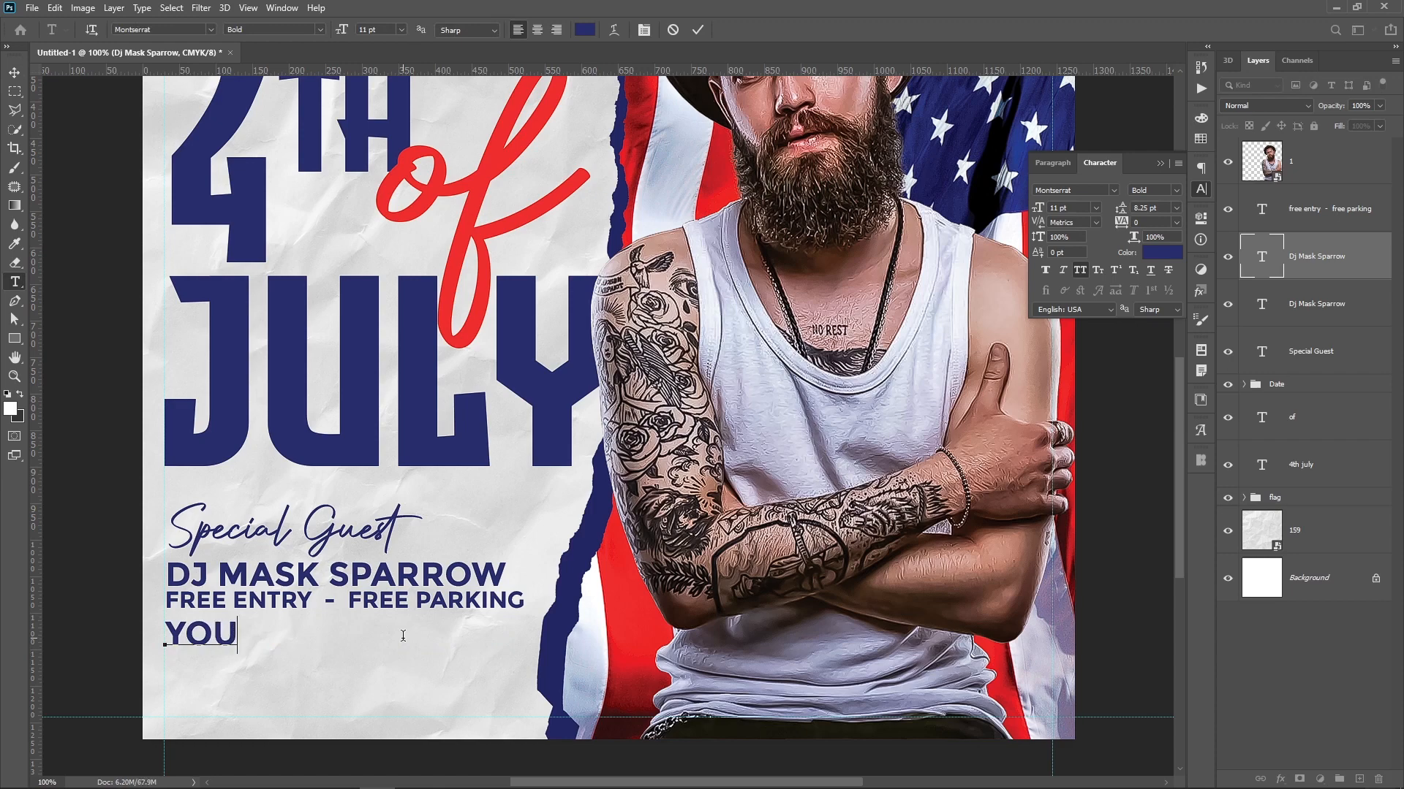
{"action": "type", "text": "R CLUB"}
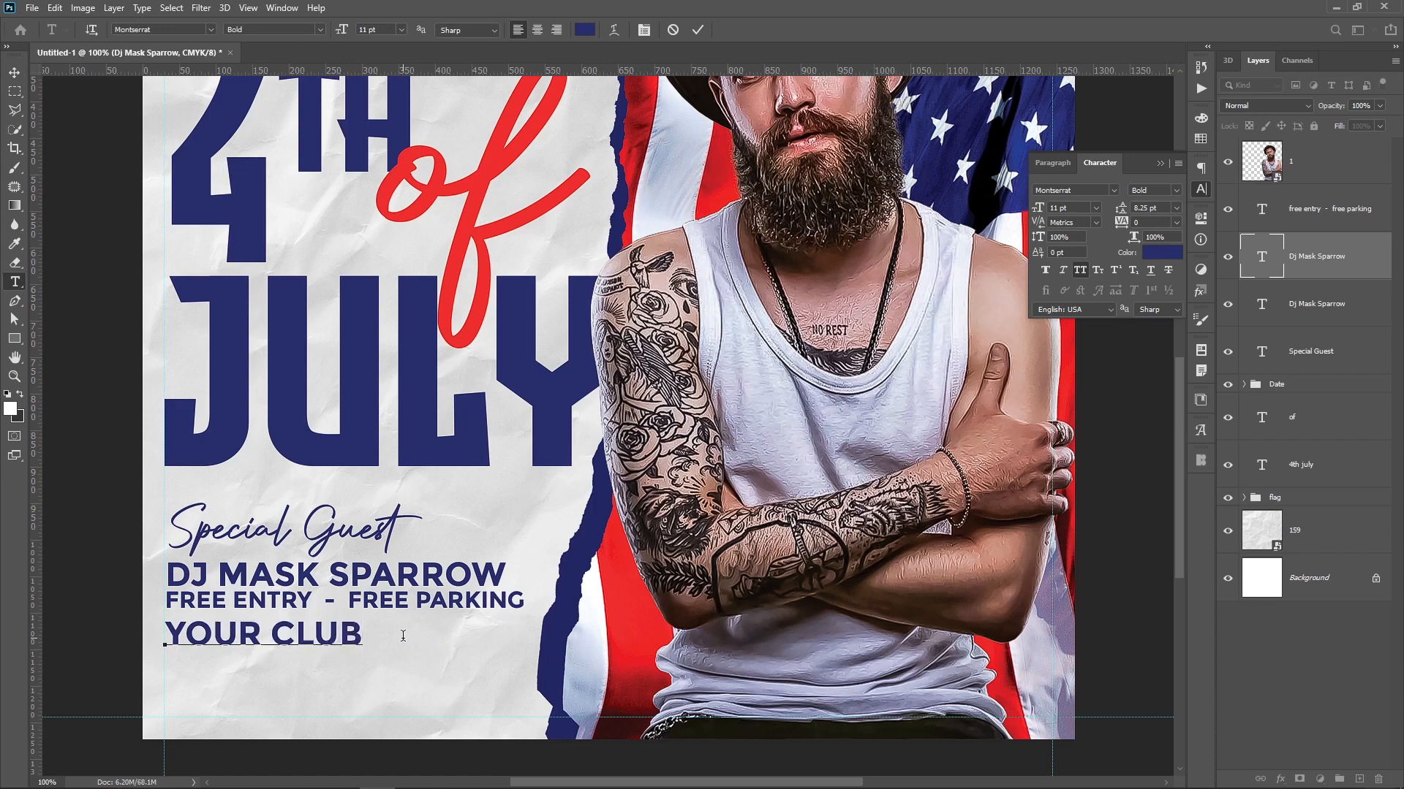
{"action": "key", "text": "ctrl+Return"}
Enlarge the "YOUR CLUB" text to about 14.59 pt
{"action": "key", "text": "v"}
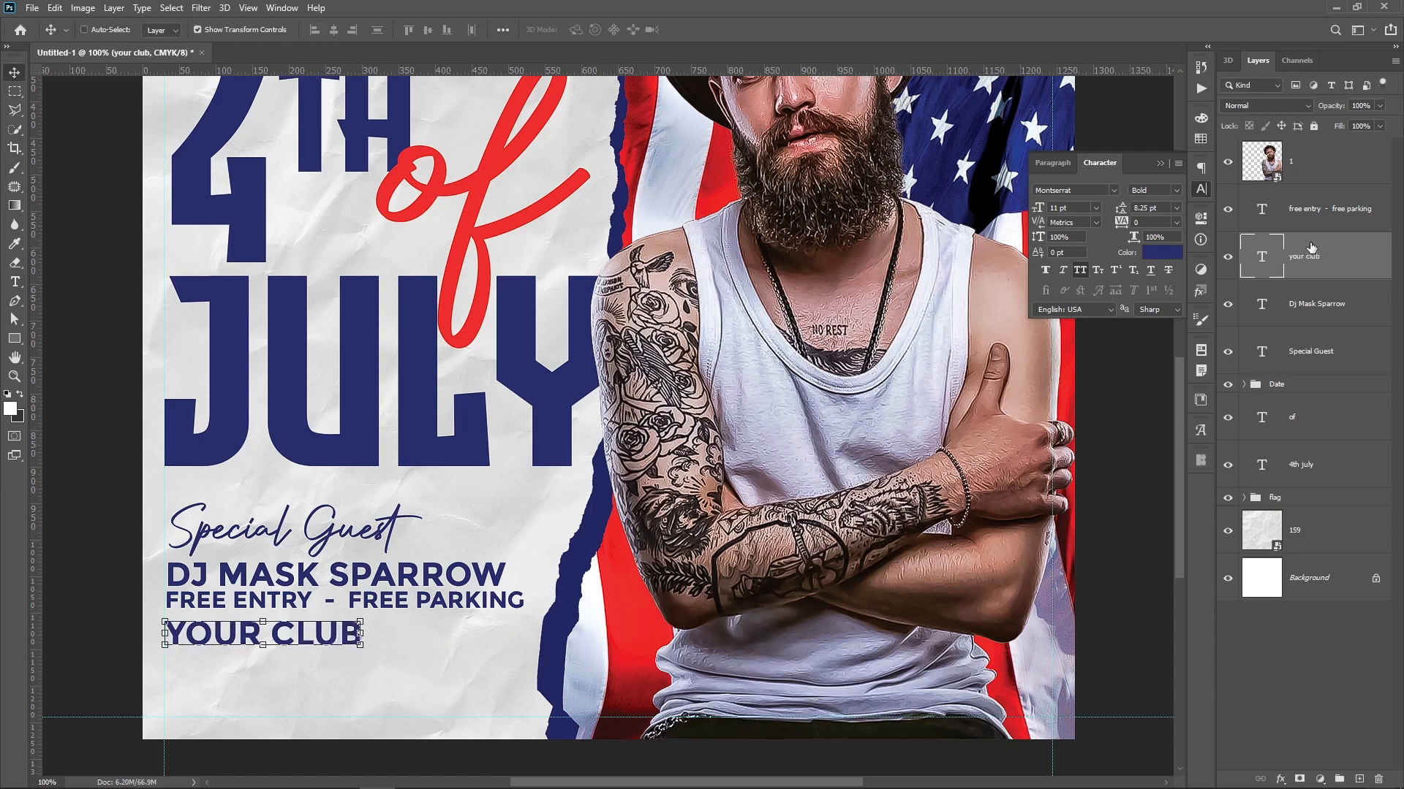
{"action": "left_click", "coordinate": [361, 648]}
{"action": "left_click_drag", "start_coordinate": [361, 650], "coordinate": [427, 679]}
{"action": "key", "text": "Return"}
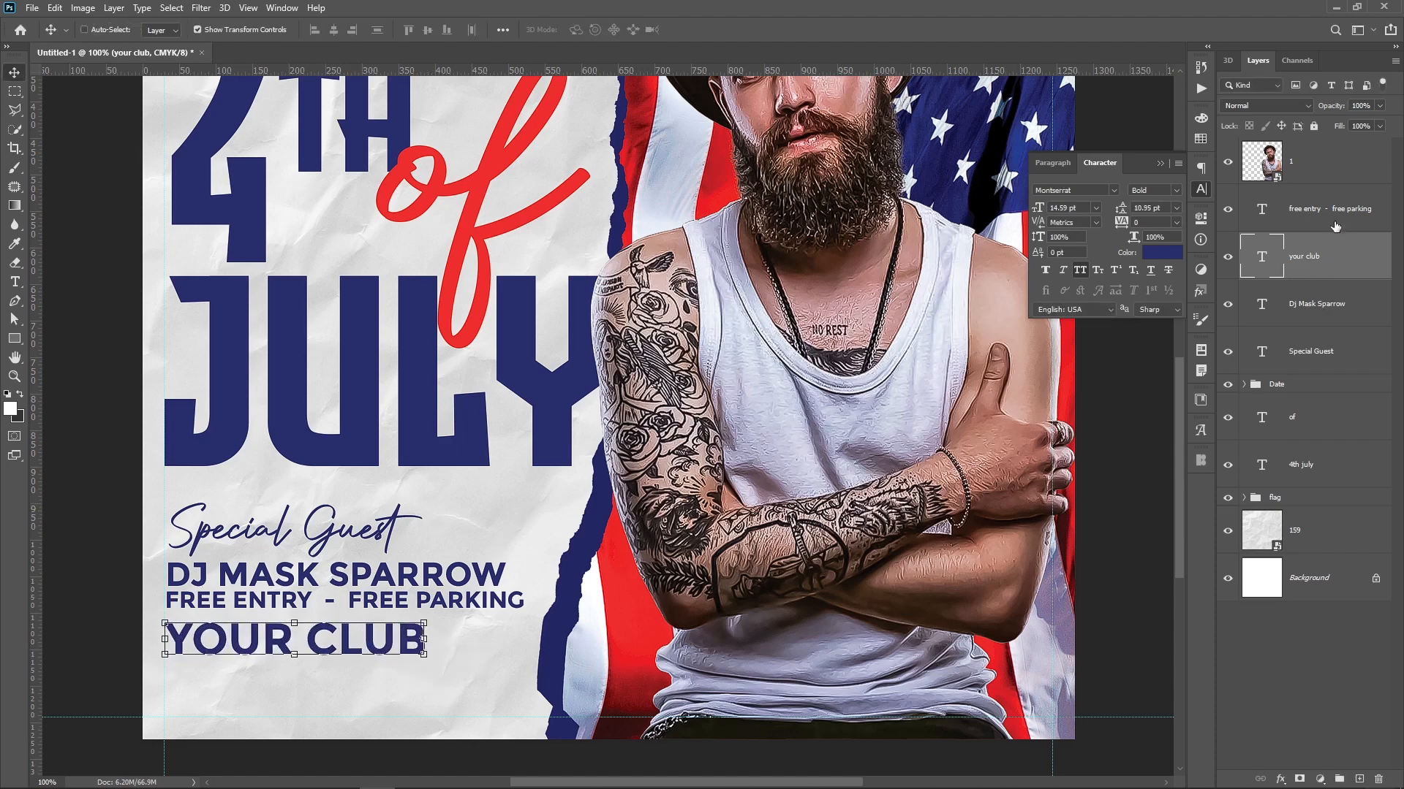
Nudge the "FREE ENTRY - FREE PARKING" line slightly down and align the left edges of all four info text lines
{"action": "left_click", "coordinate": [1325, 209]}
{"action": "left_click_drag", "start_coordinate": [478, 507], "coordinate": [478, 514]}
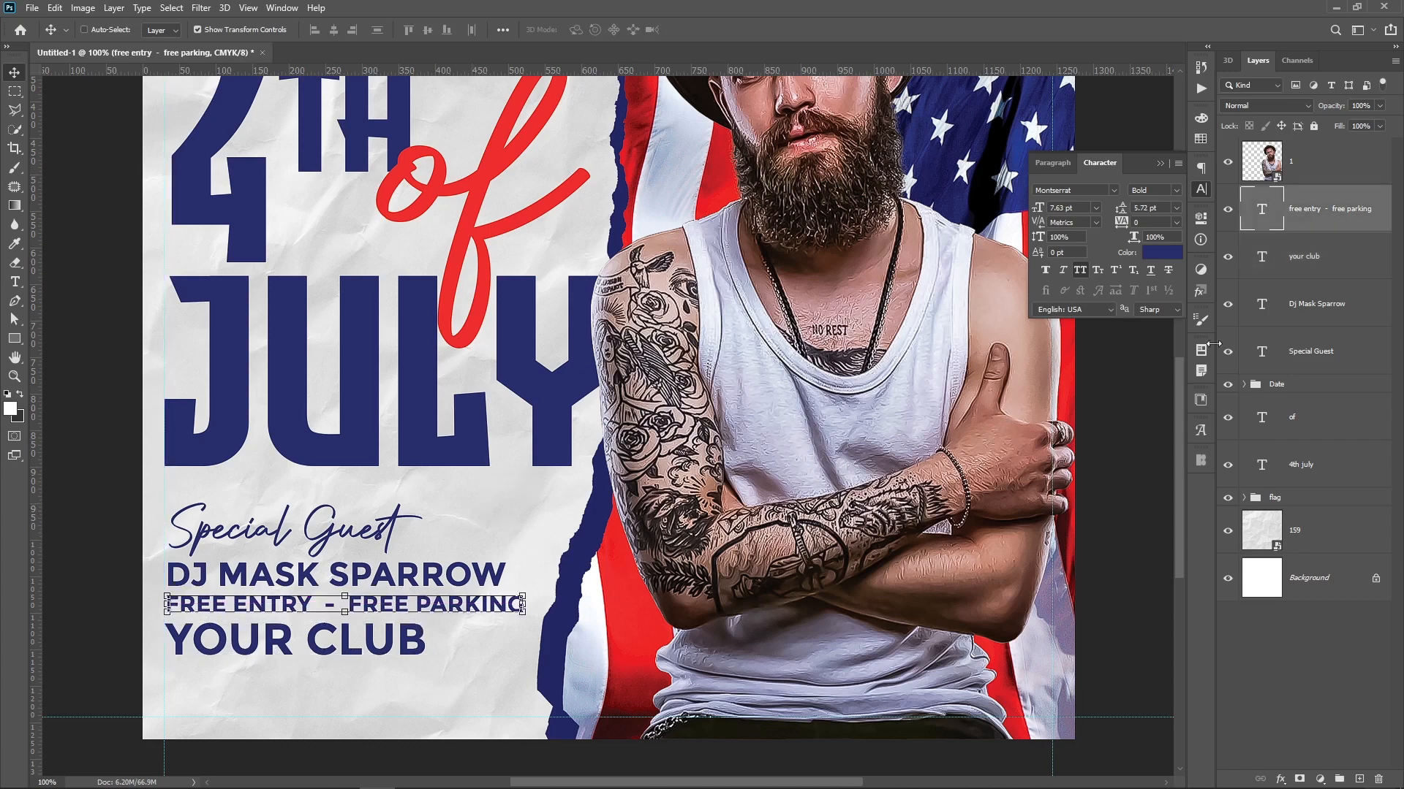
{"action": "left_click", "coordinate": [1309, 358], "text": "shift"}
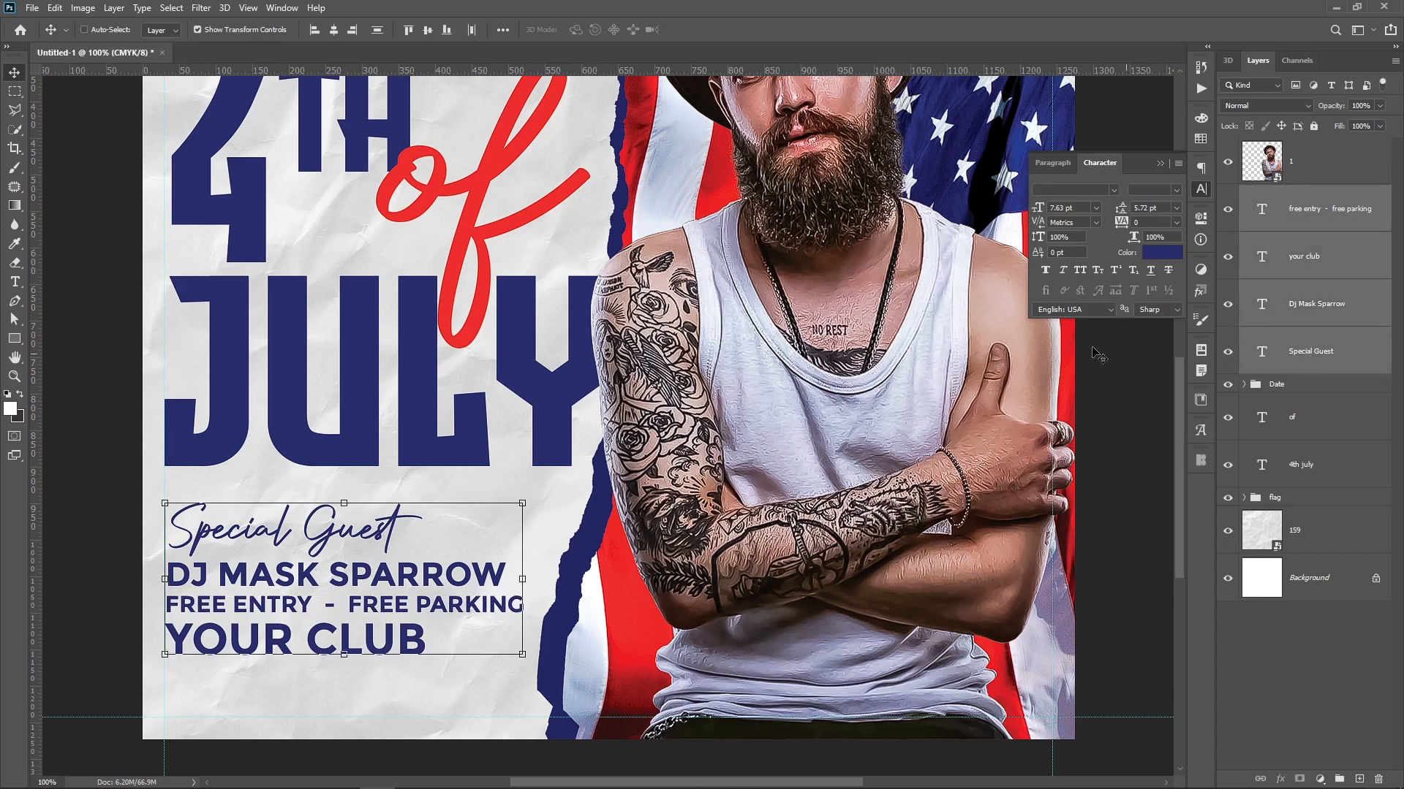
{"action": "left_click", "coordinate": [314, 31]}
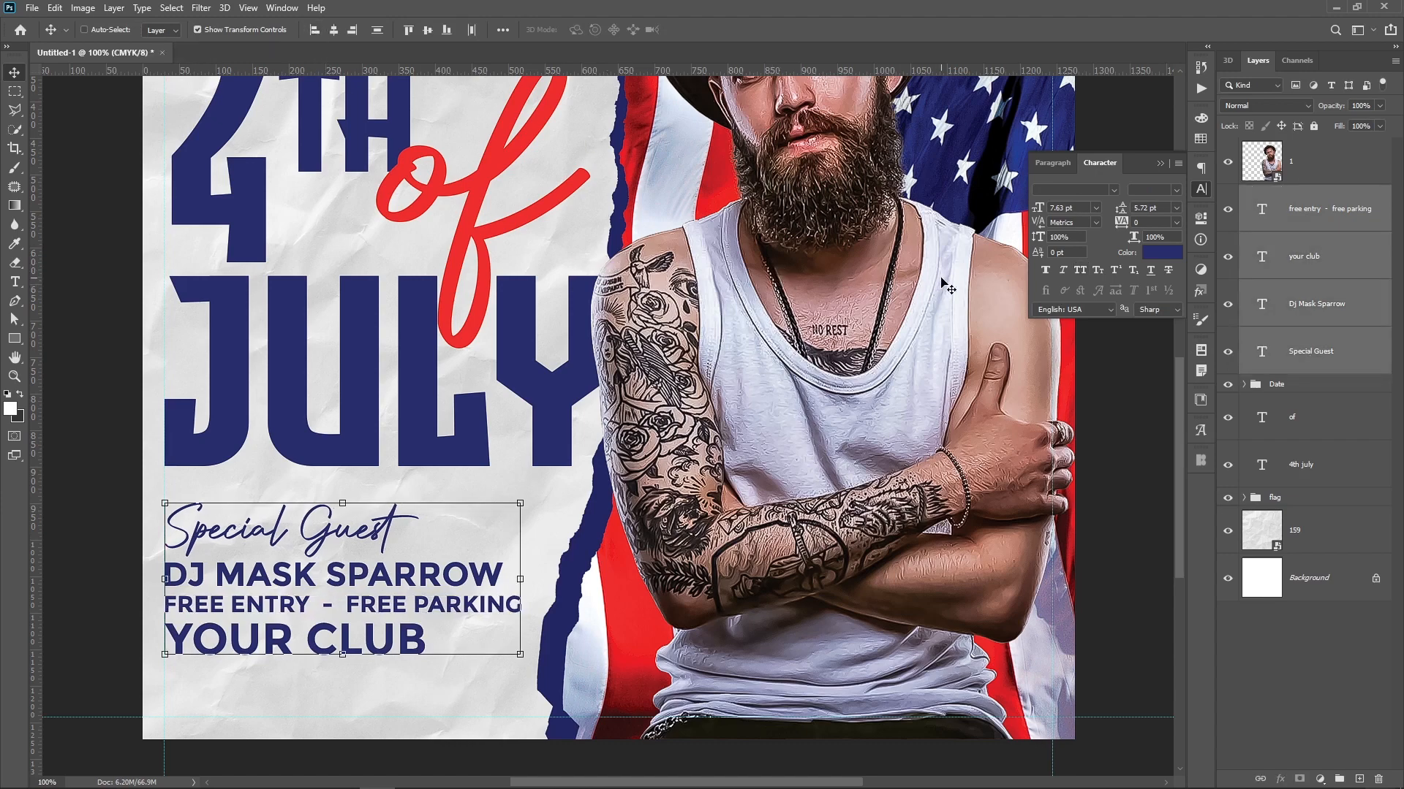
Recolour the DJ name and "YOUR CLUB" lines with the red sampled from the word "of"
{"action": "left_click", "coordinate": [1325, 277]}
{"action": "left_click", "coordinate": [1235, 307], "text": "ctrl"}
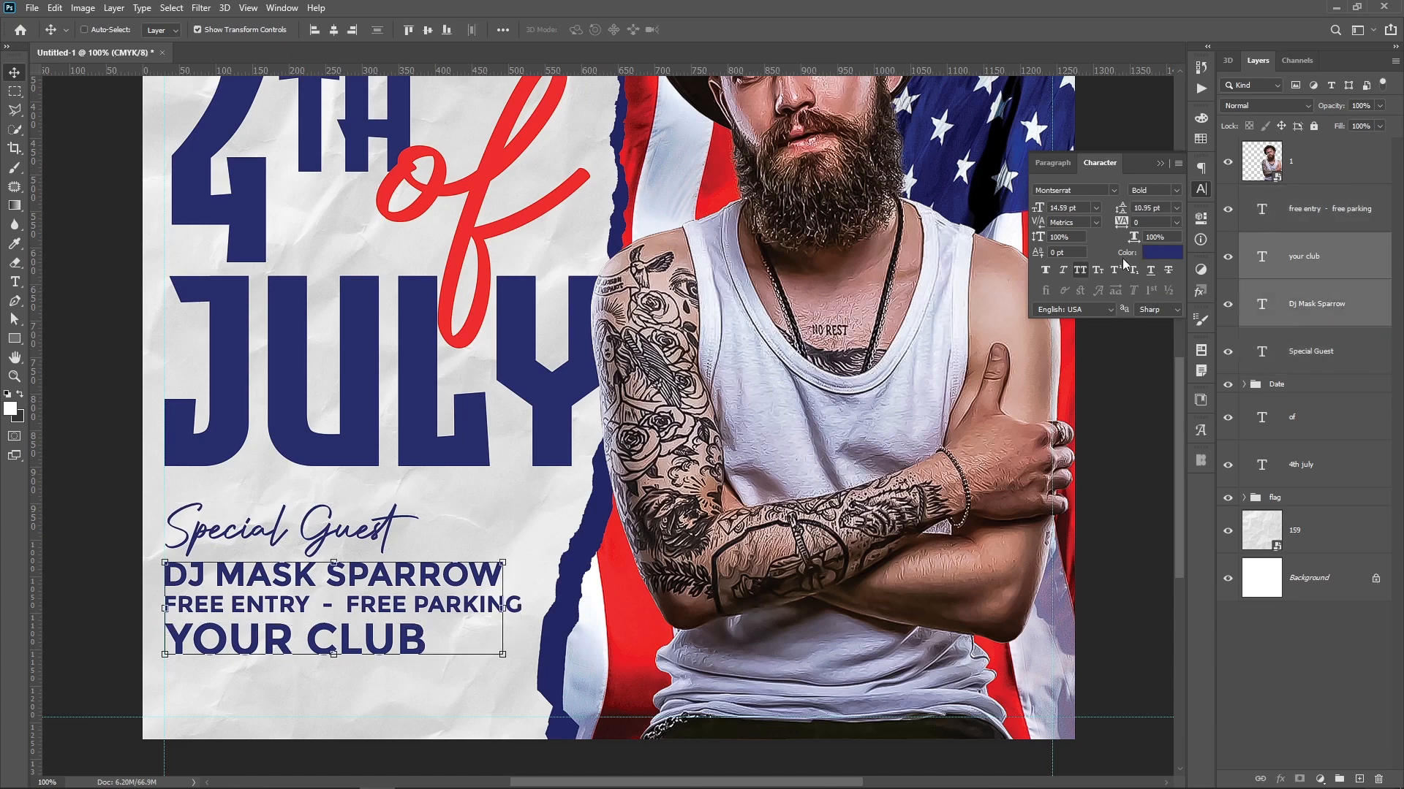
{"action": "left_click", "coordinate": [1161, 252]}
{"action": "left_click", "coordinate": [486, 166]}
{"action": "key", "text": "Return"}
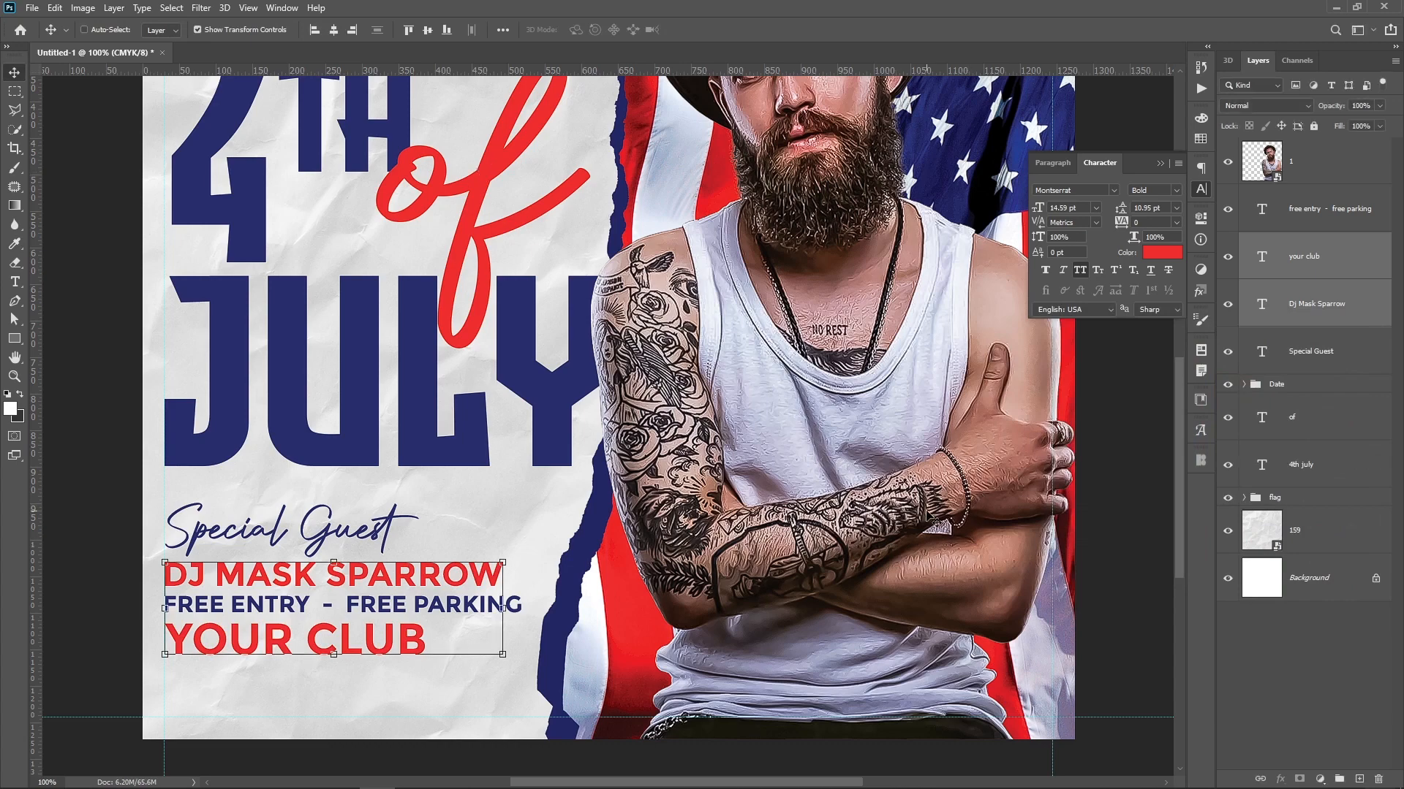
Group the four text layers from "free entry - free parking" to "Special Guest" and name the group "Info"
{"action": "left_click", "coordinate": [1326, 212]}
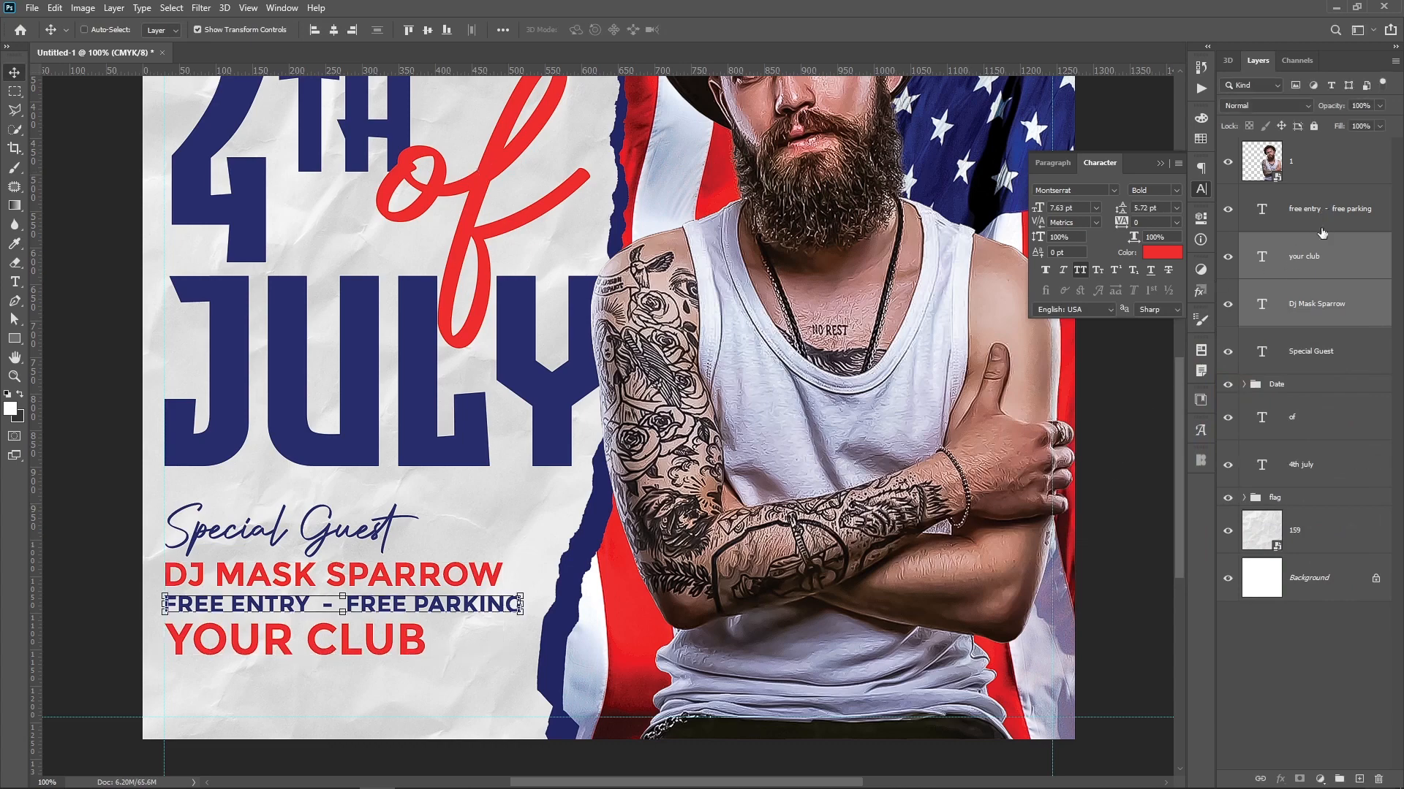
{"action": "left_click", "coordinate": [1322, 353], "text": "shift"}
{"action": "key", "text": "ctrl+g"}
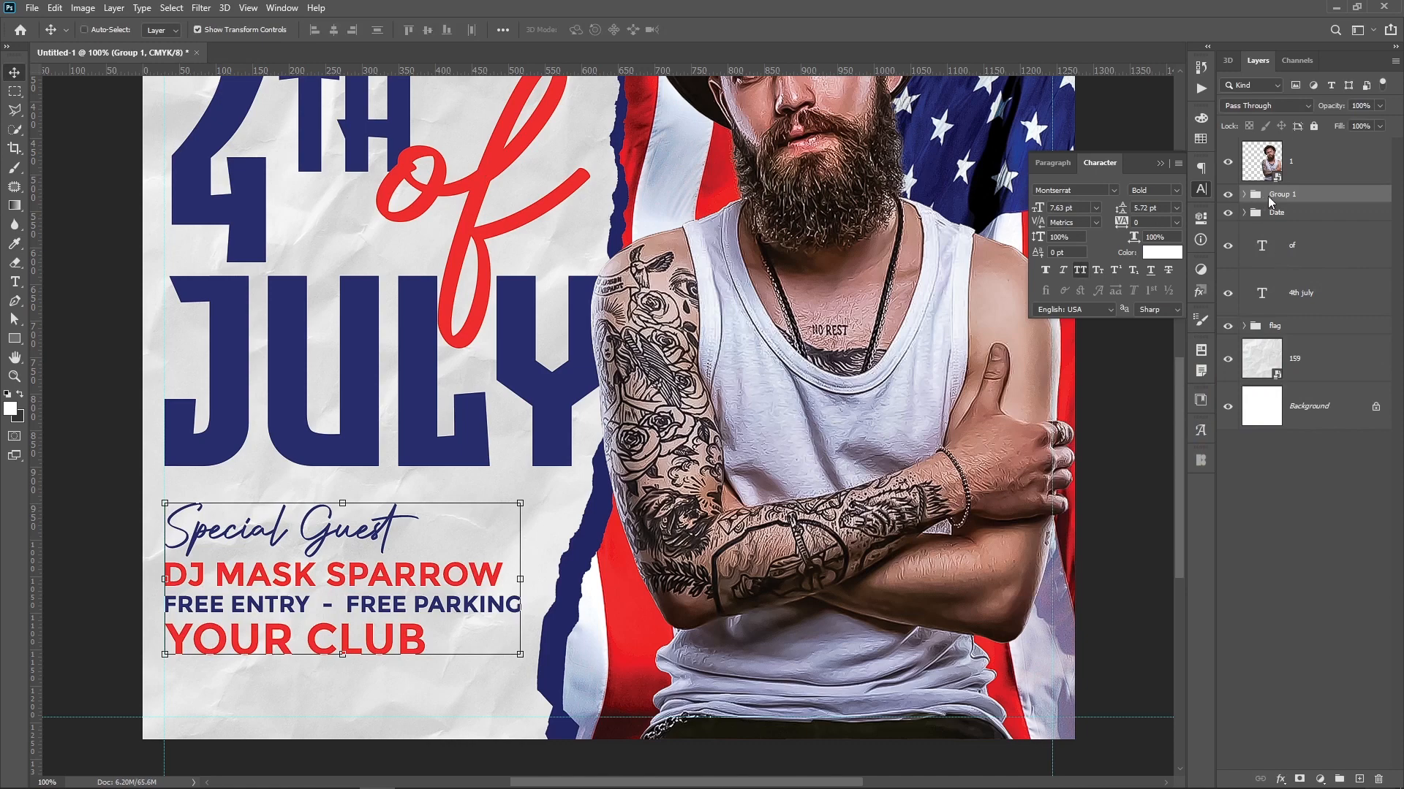
{"action": "double_click", "coordinate": [1280, 194]}
{"action": "type", "text": "1nfo"}
{"action": "key", "text": "Return"}
Draw a dark filled rectangle about 1306 × 53 px across the flyer's full width near its lower edge
{"action": "left_click", "coordinate": [14, 338]}
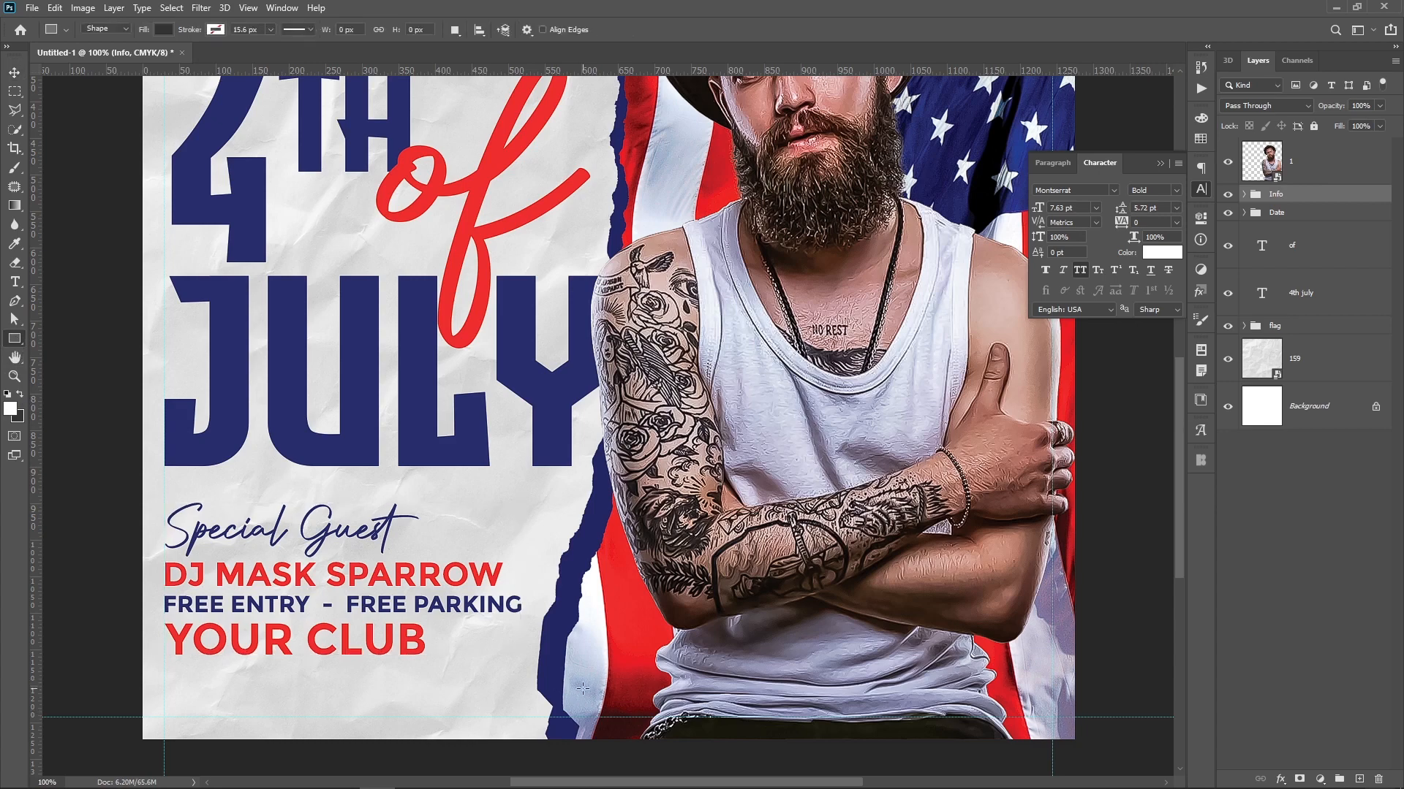
{"action": "left_click_drag", "start_coordinate": [609, 698], "coordinate": [1086, 717]}
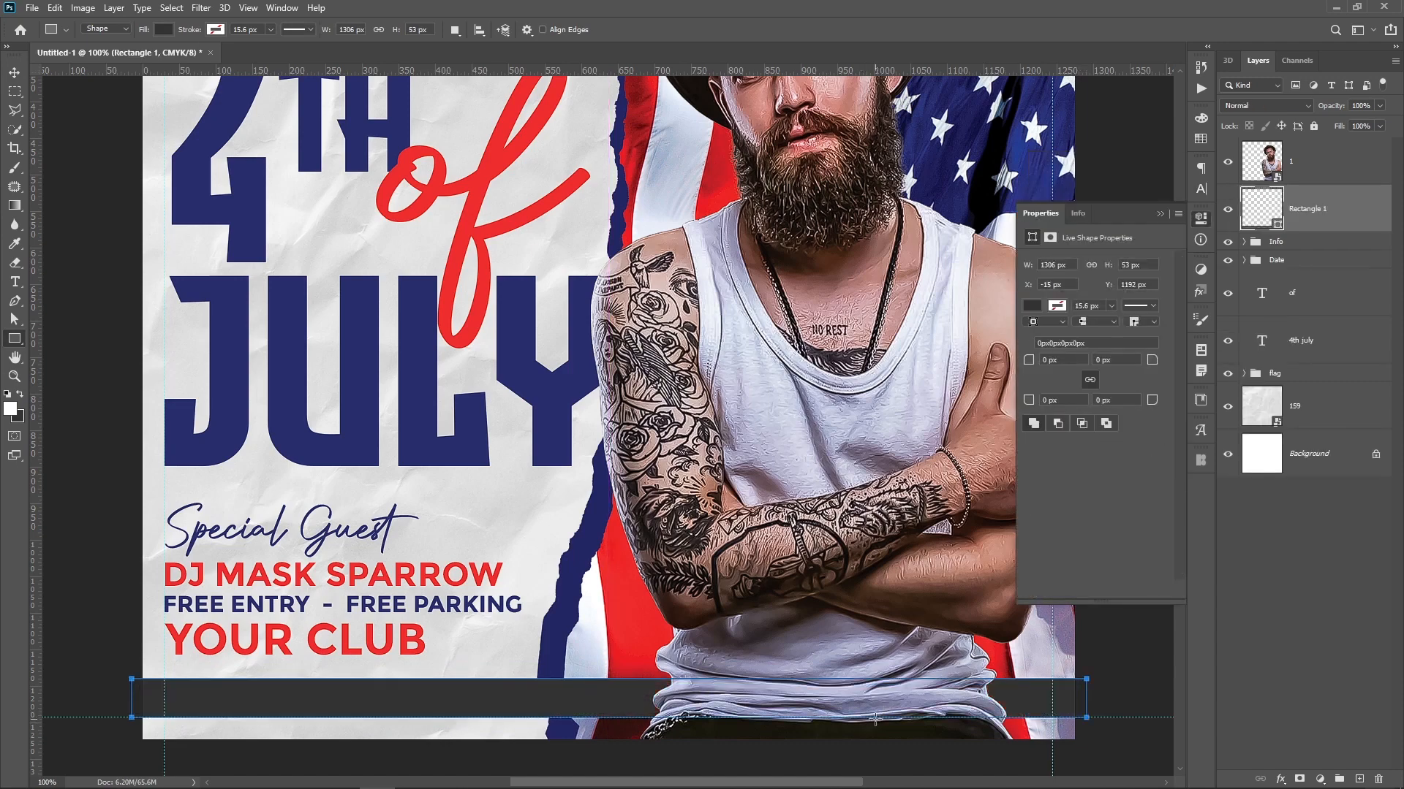
Move the rectangle's layer above the model's layer so the bar covers his waist
{"action": "left_click", "coordinate": [1160, 216]}
{"action": "left_click_drag", "start_coordinate": [1270, 220], "coordinate": [1298, 146]}
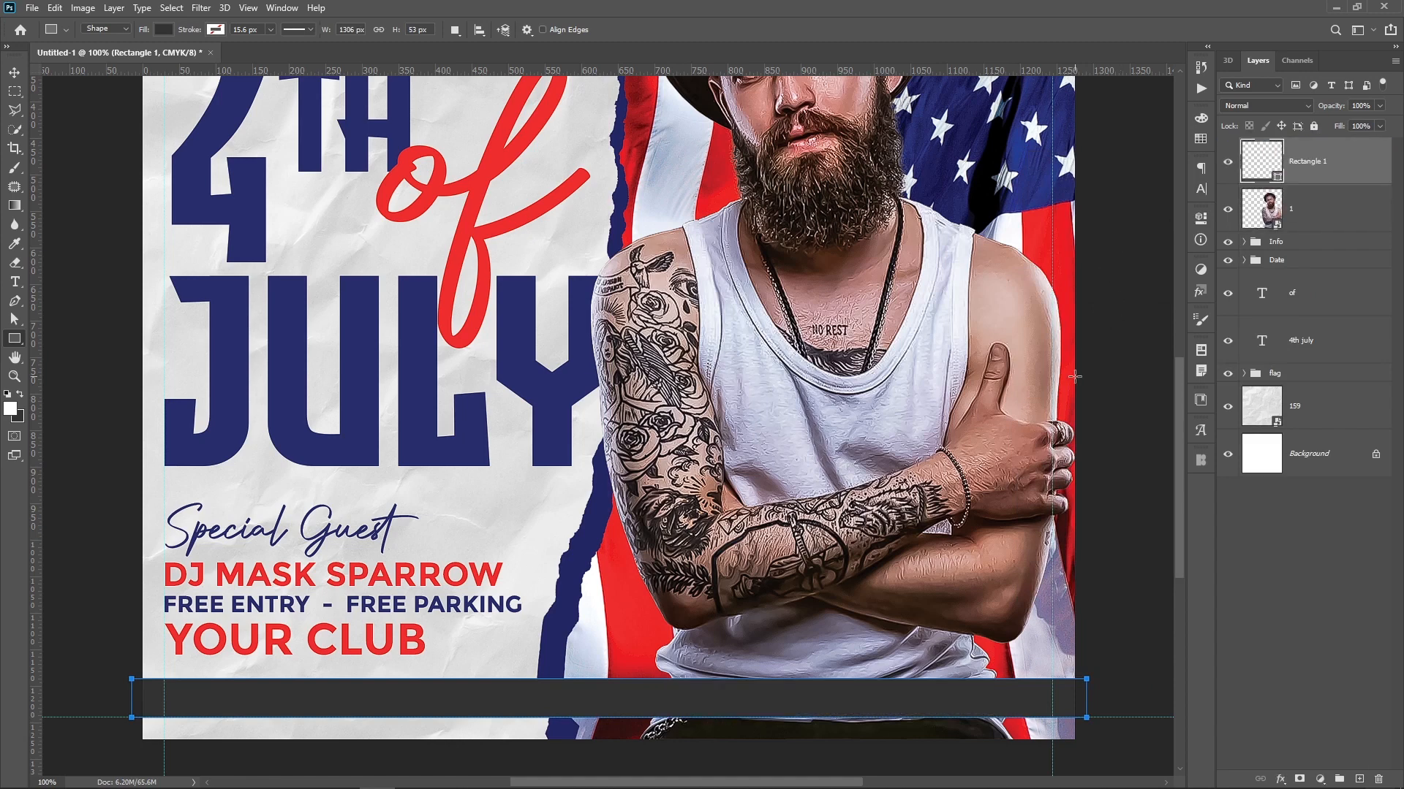
Set the text colour to the red sampled from the flag stripe
{"action": "left_click", "coordinate": [1200, 189]}
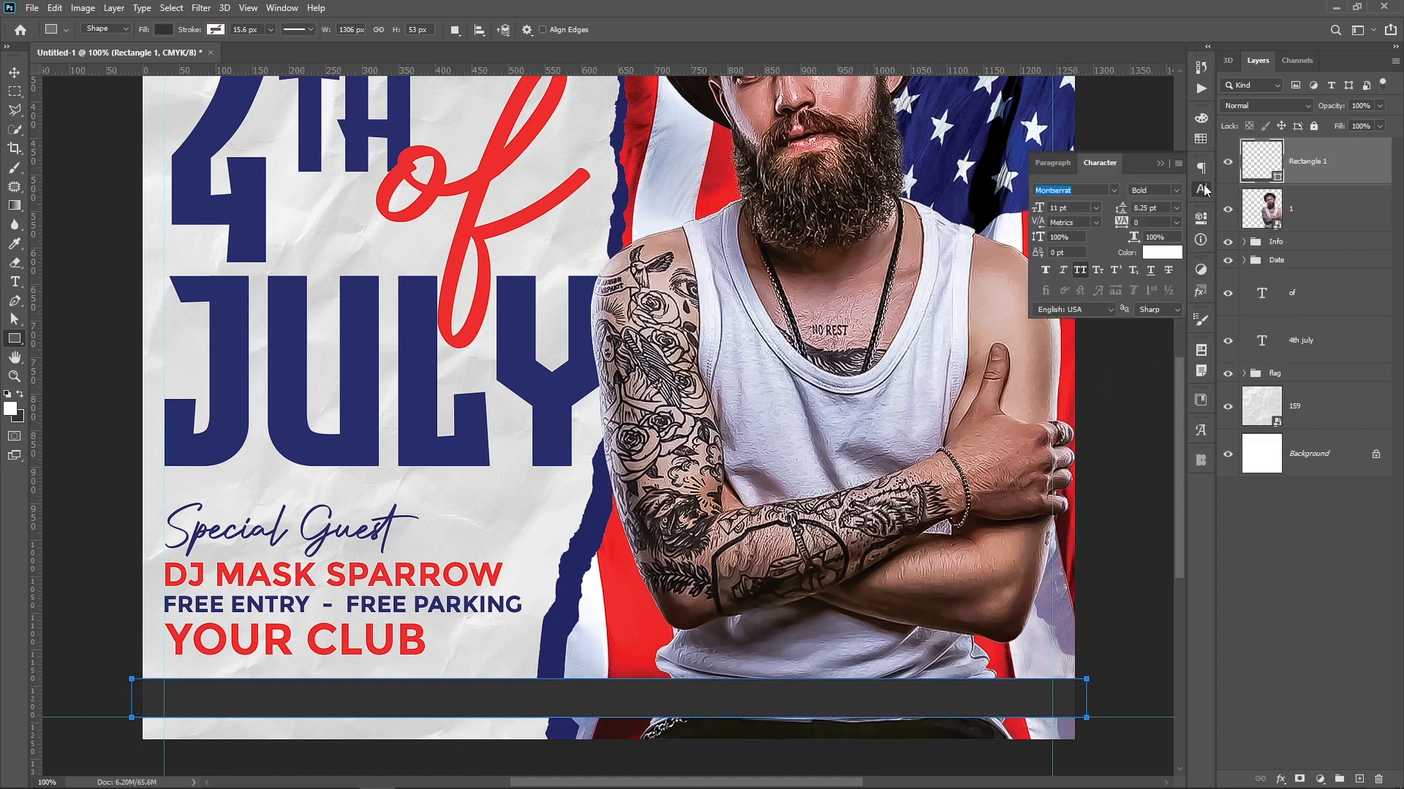
{"action": "left_click", "coordinate": [1161, 252]}
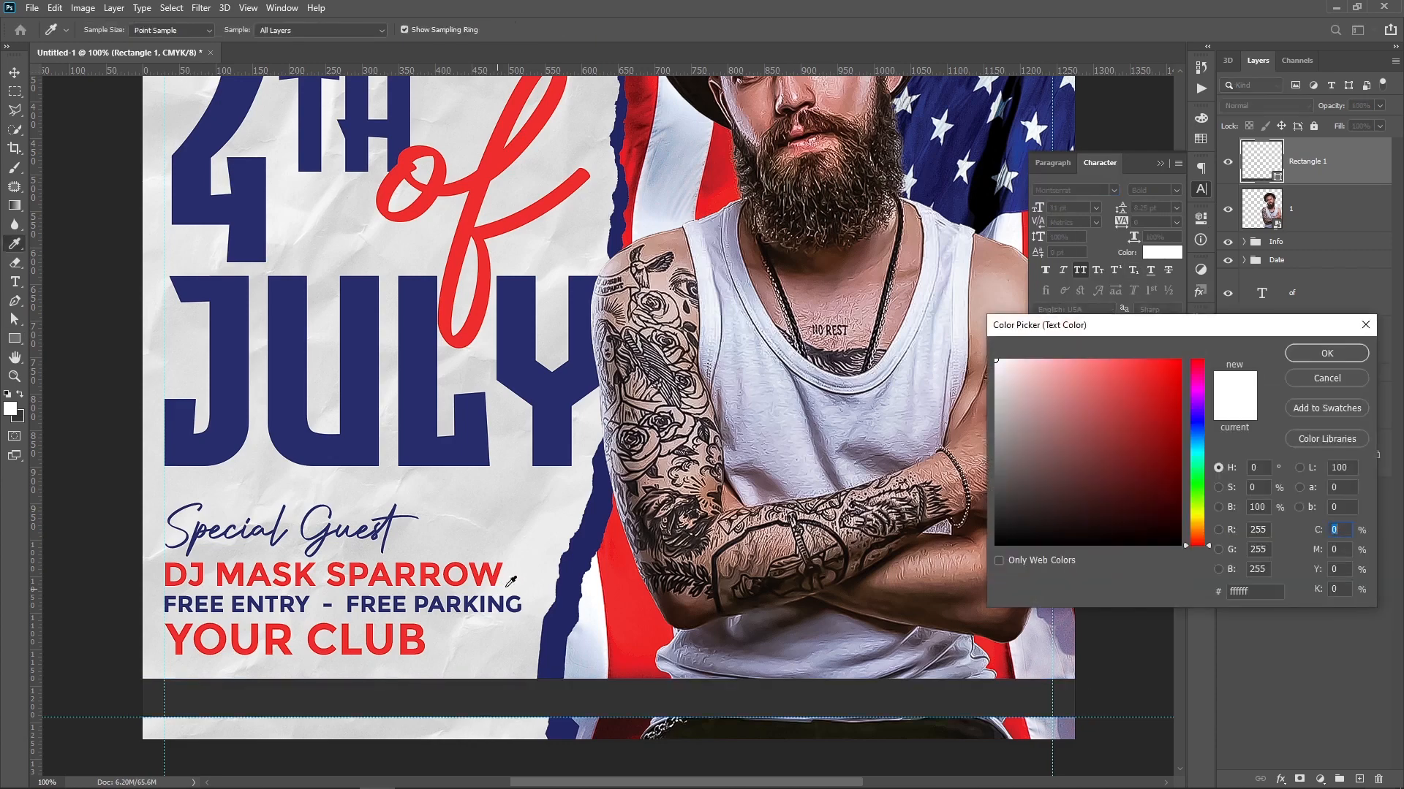
{"action": "left_click", "coordinate": [623, 621]}
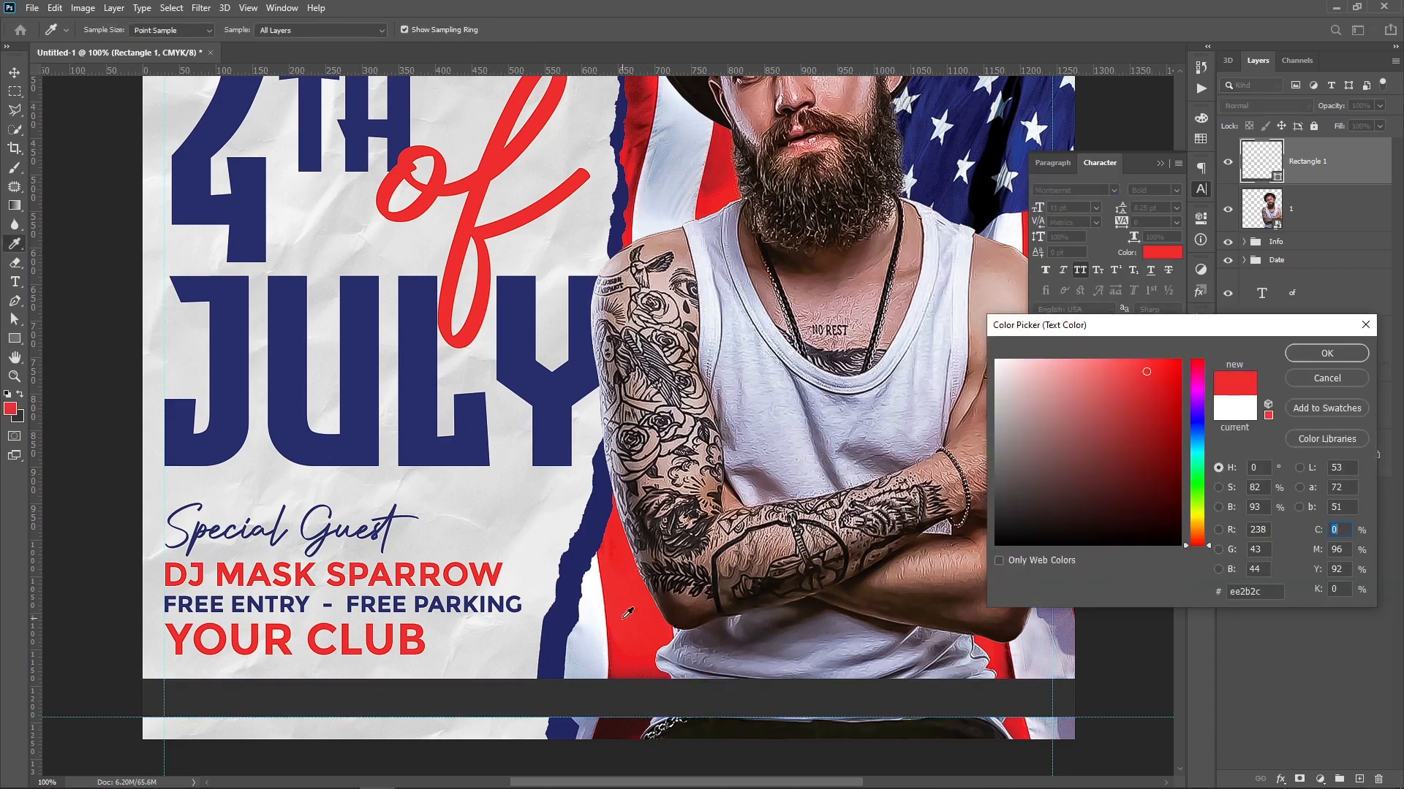
{"action": "key", "text": "Return"}
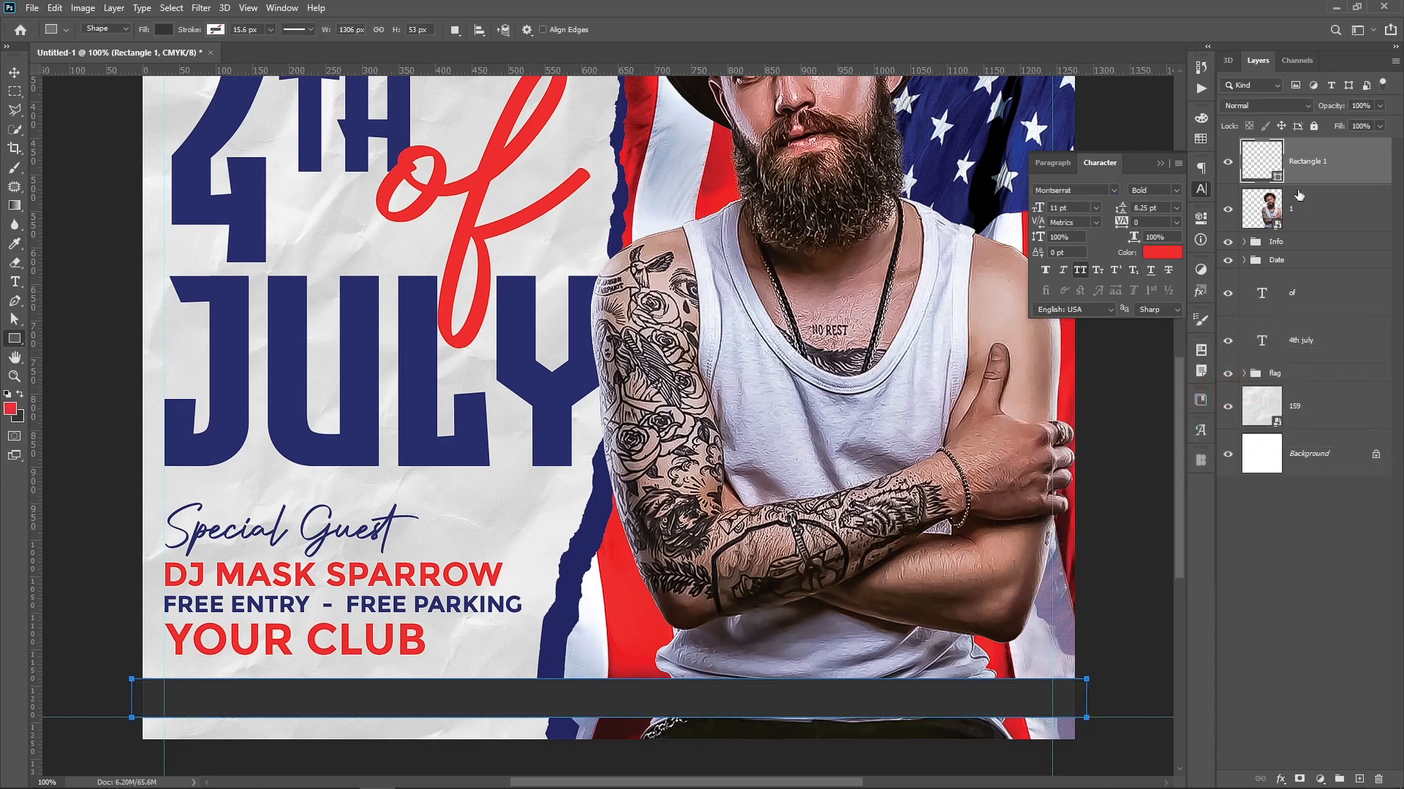
Fill the rectangle bar with the red sampled from the flag stripe near the model's elbow
{"action": "double_click", "coordinate": [1275, 176]}
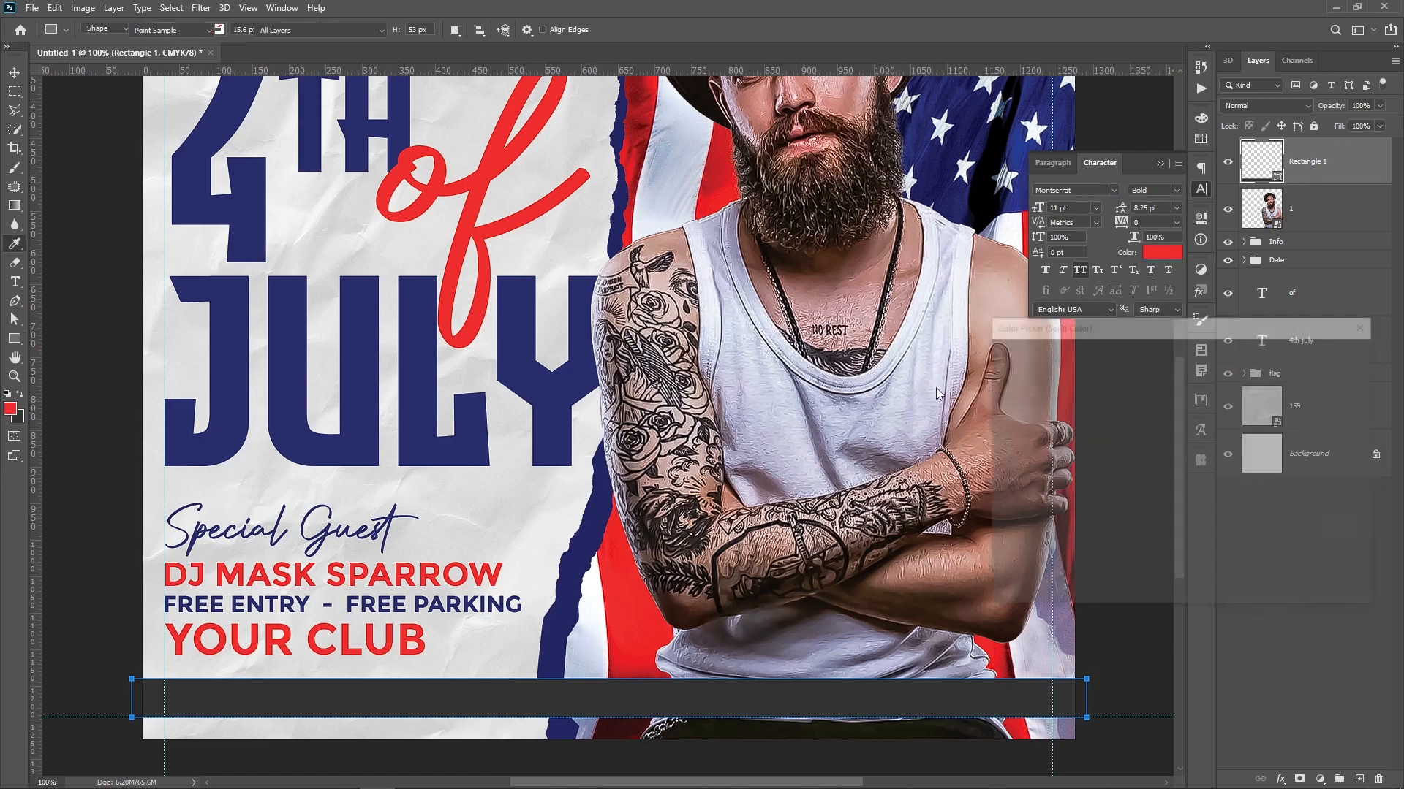
{"action": "left_click", "coordinate": [634, 626]}
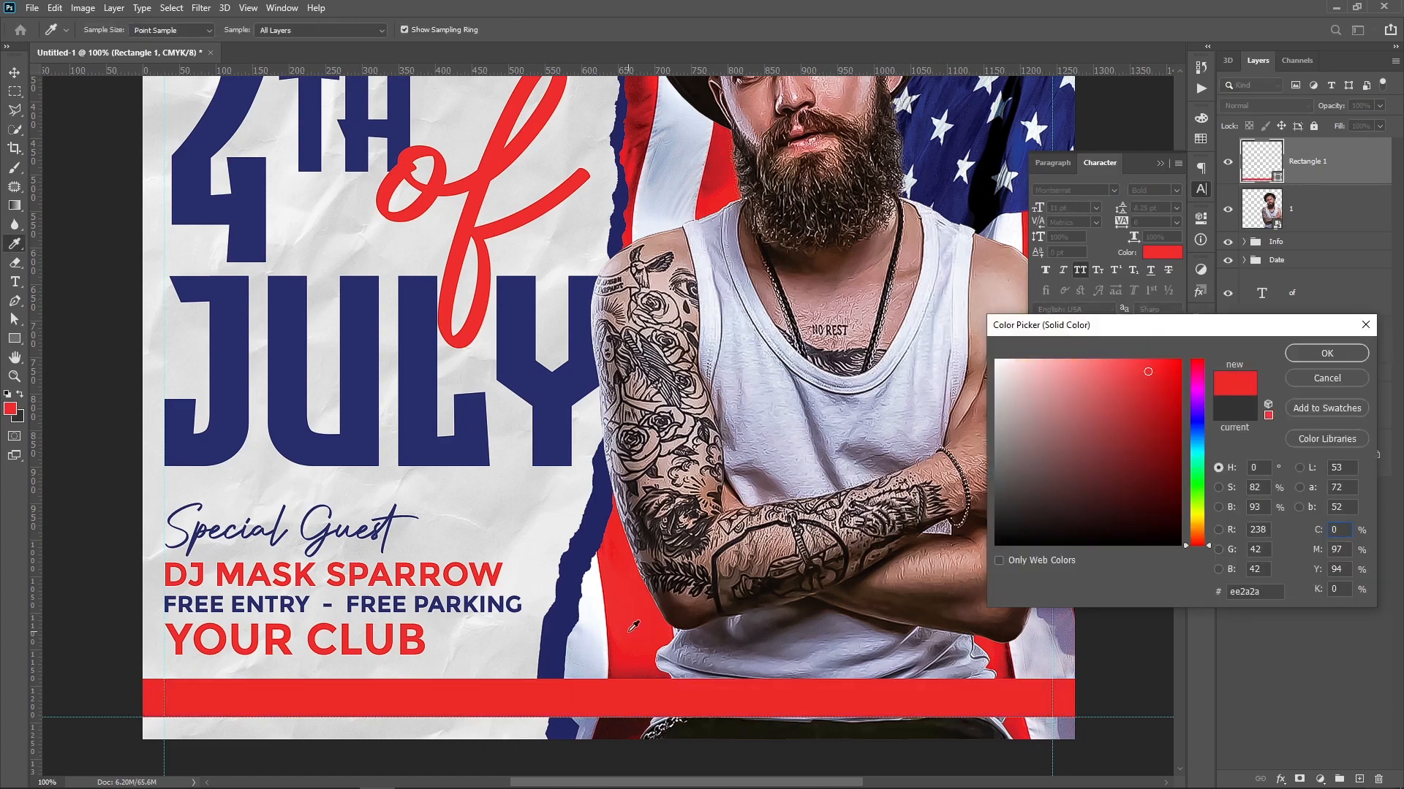
{"action": "key", "text": "Return"}
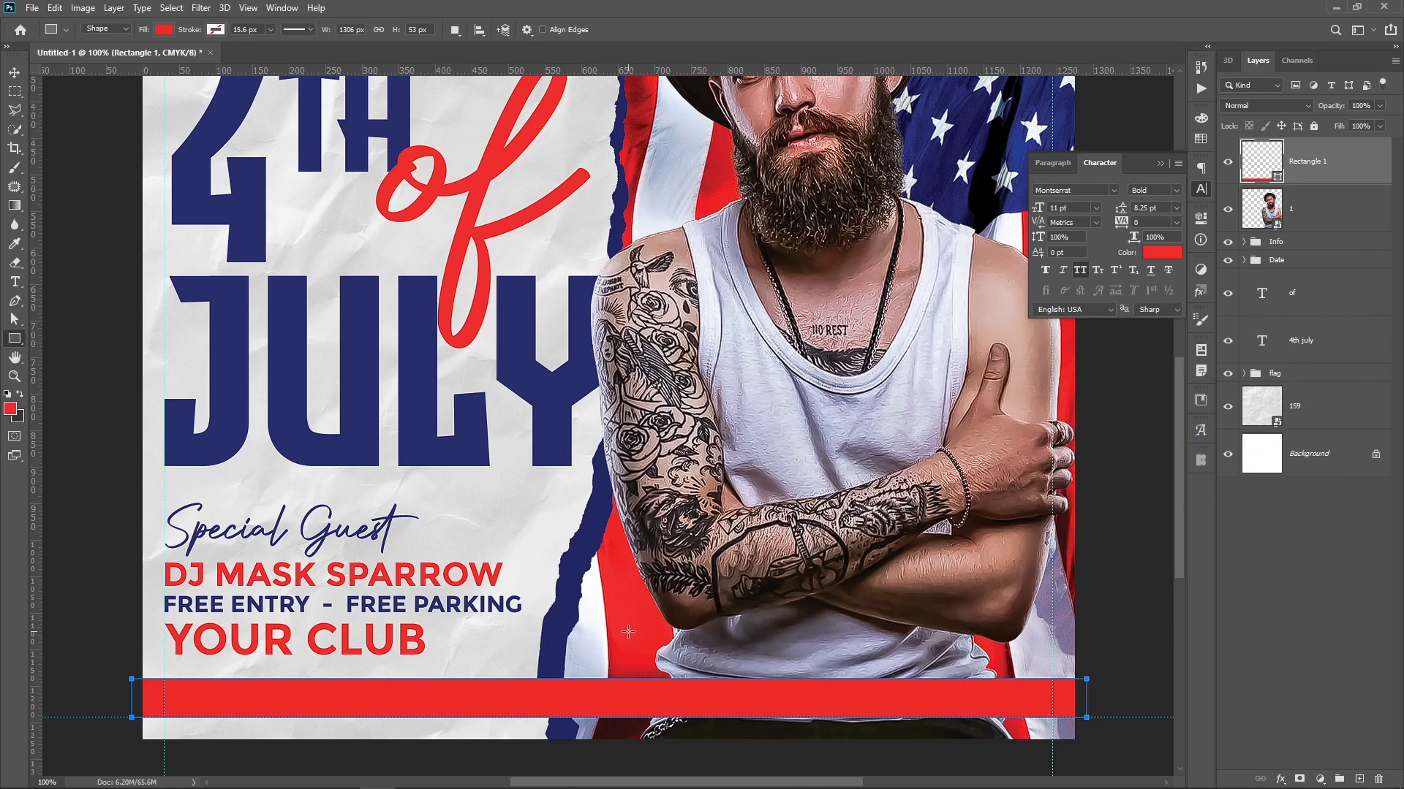
Add the text line "FOLLOW ME ON INSTAGRAMÇ “HEDYGRAPHICS" in 11 pt Montserrat Bold and place it on the red bar
{"action": "key", "text": "t"}
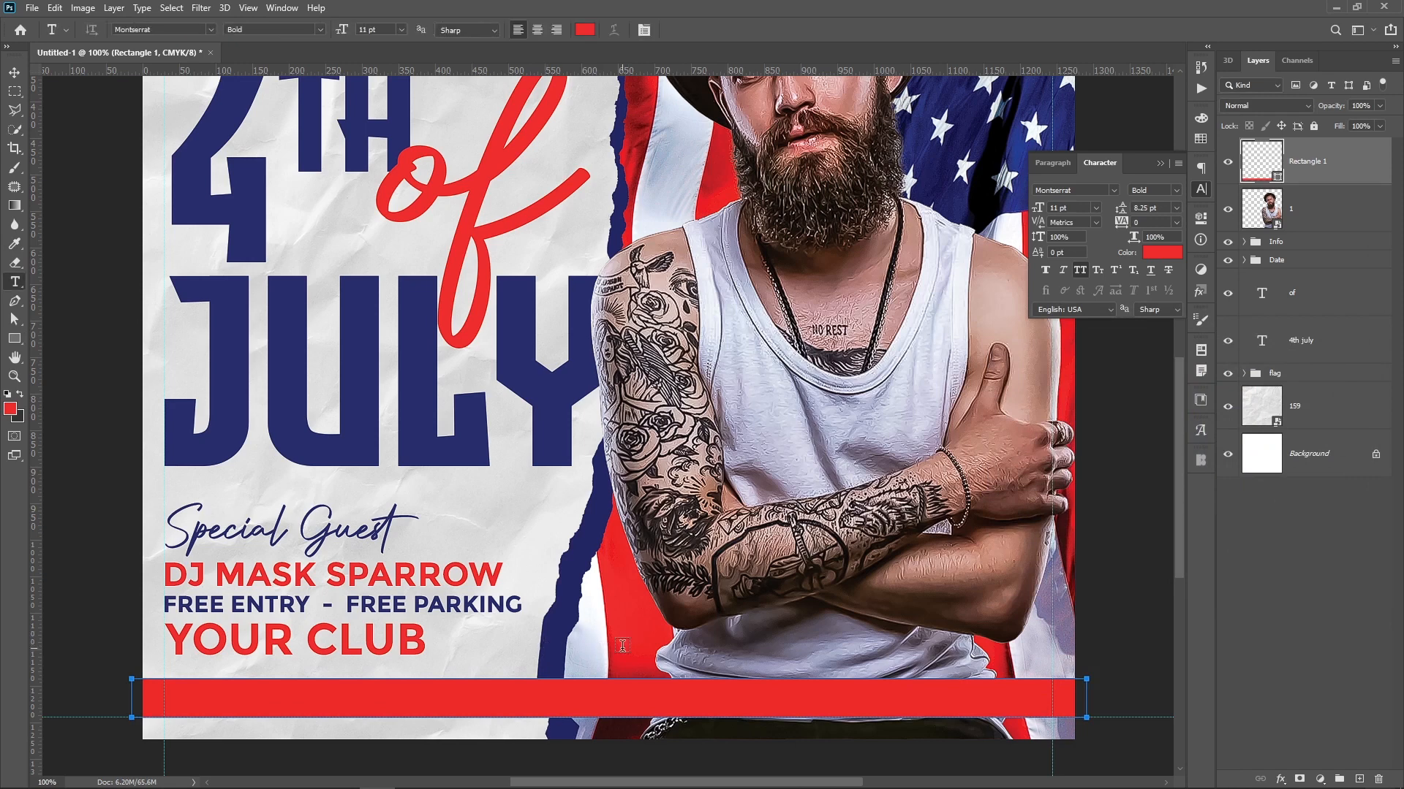
{"action": "left_click", "coordinate": [624, 649]}
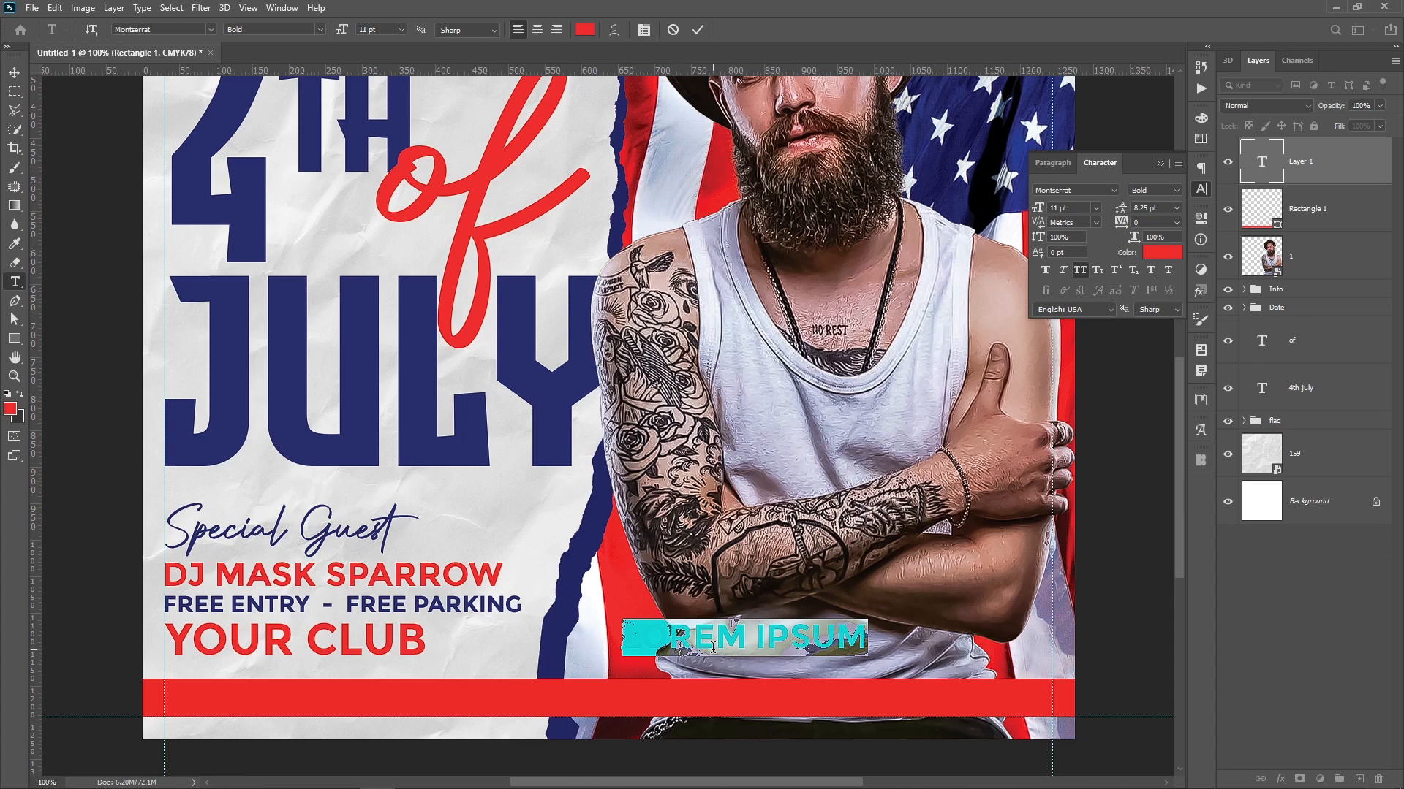
{"action": "key", "text": "BackSpace"}
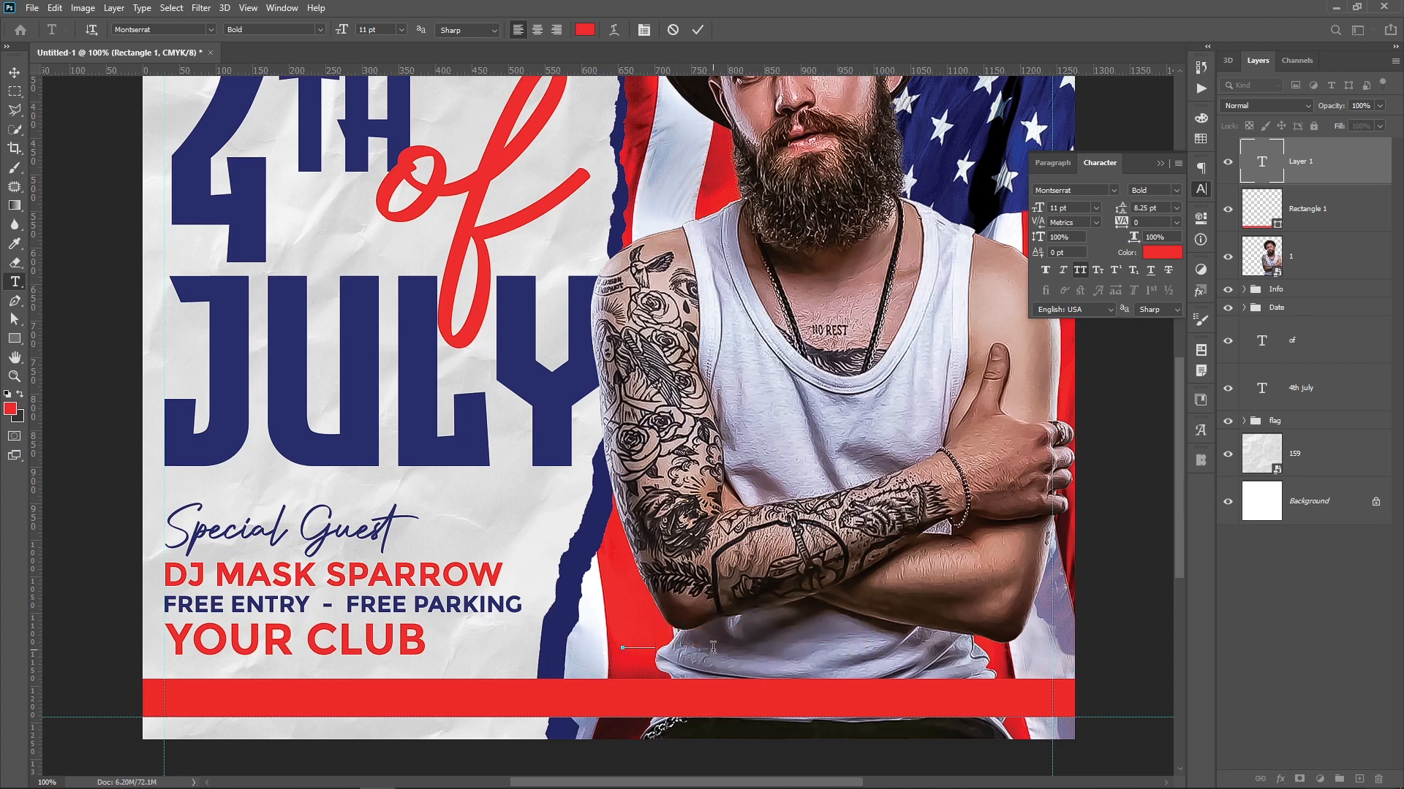
{"action": "type", "text": "HELLOW ME"}
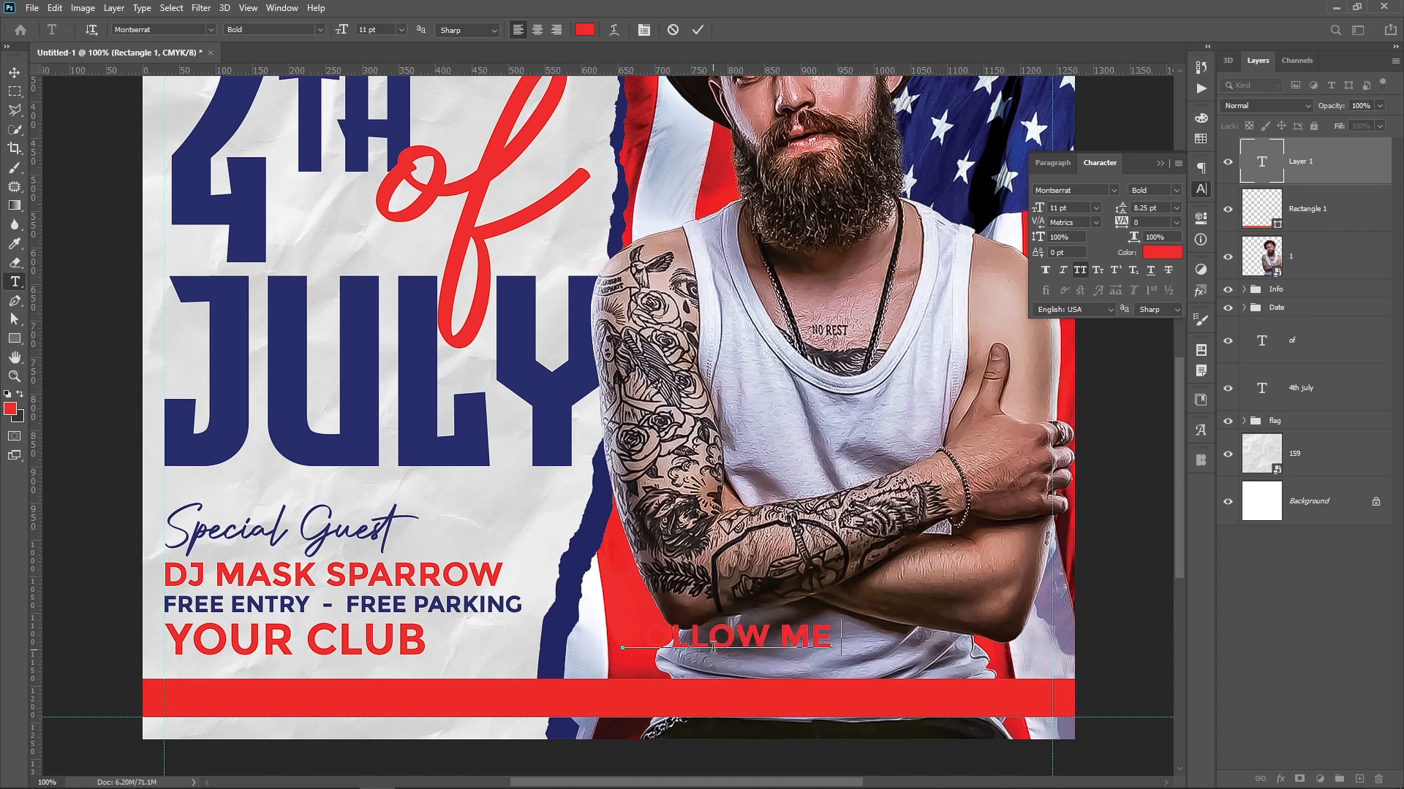
{"action": "type", "text": " ON INSTAGRA"}
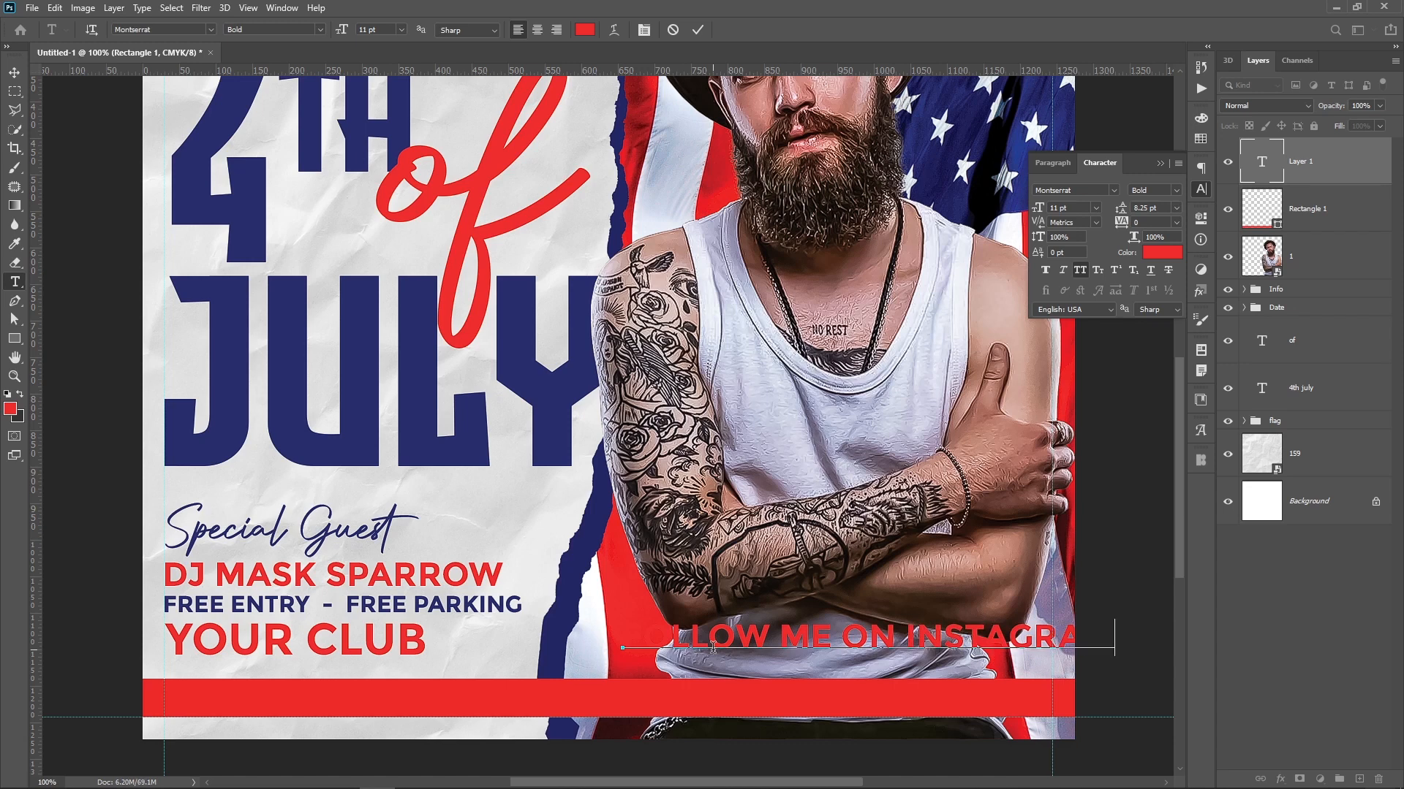
{"action": "type", "text": "M"}
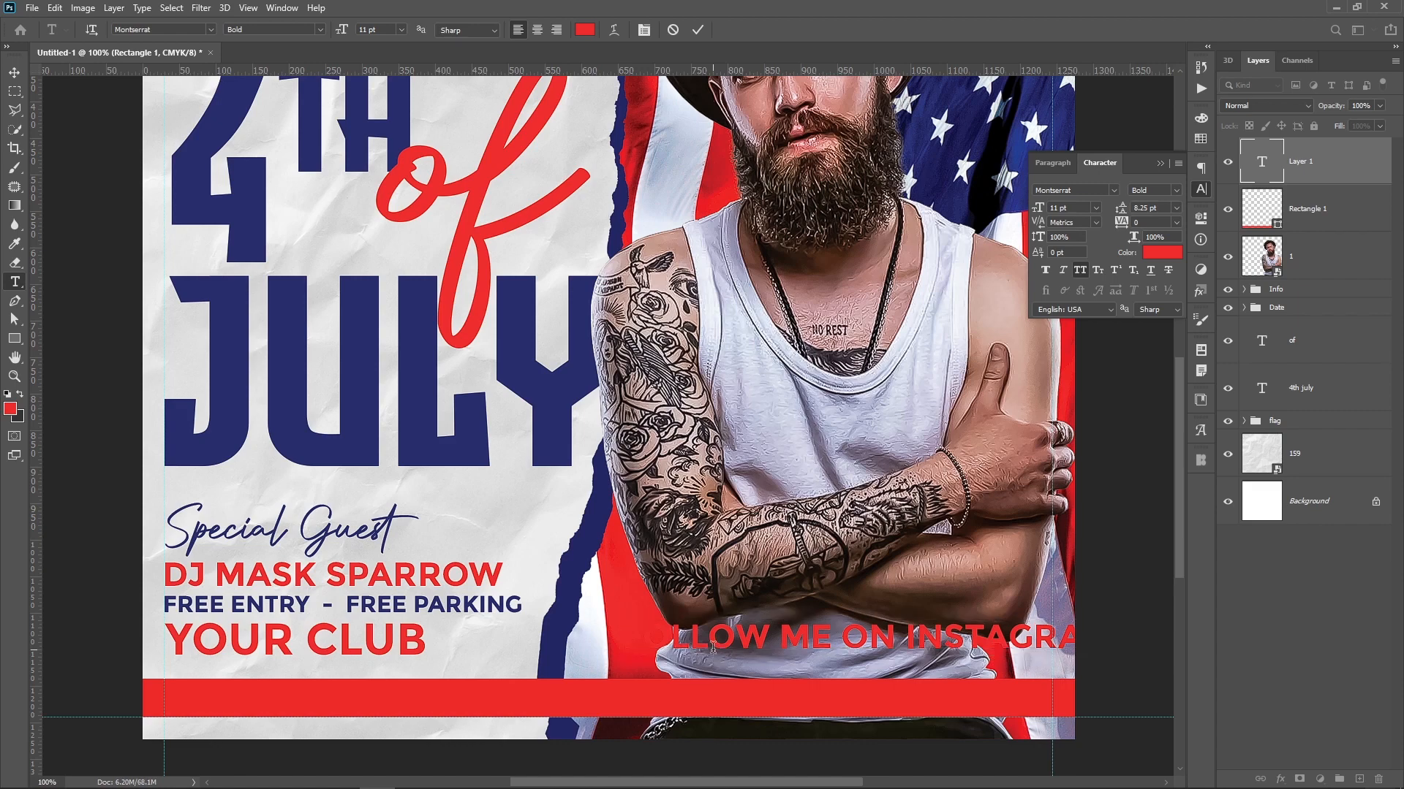
{"action": "key", "text": "ctrl+Return"}
{"action": "key", "text": "v"}
{"action": "left_click_drag", "start_coordinate": [861, 553], "coordinate": [536, 573]}
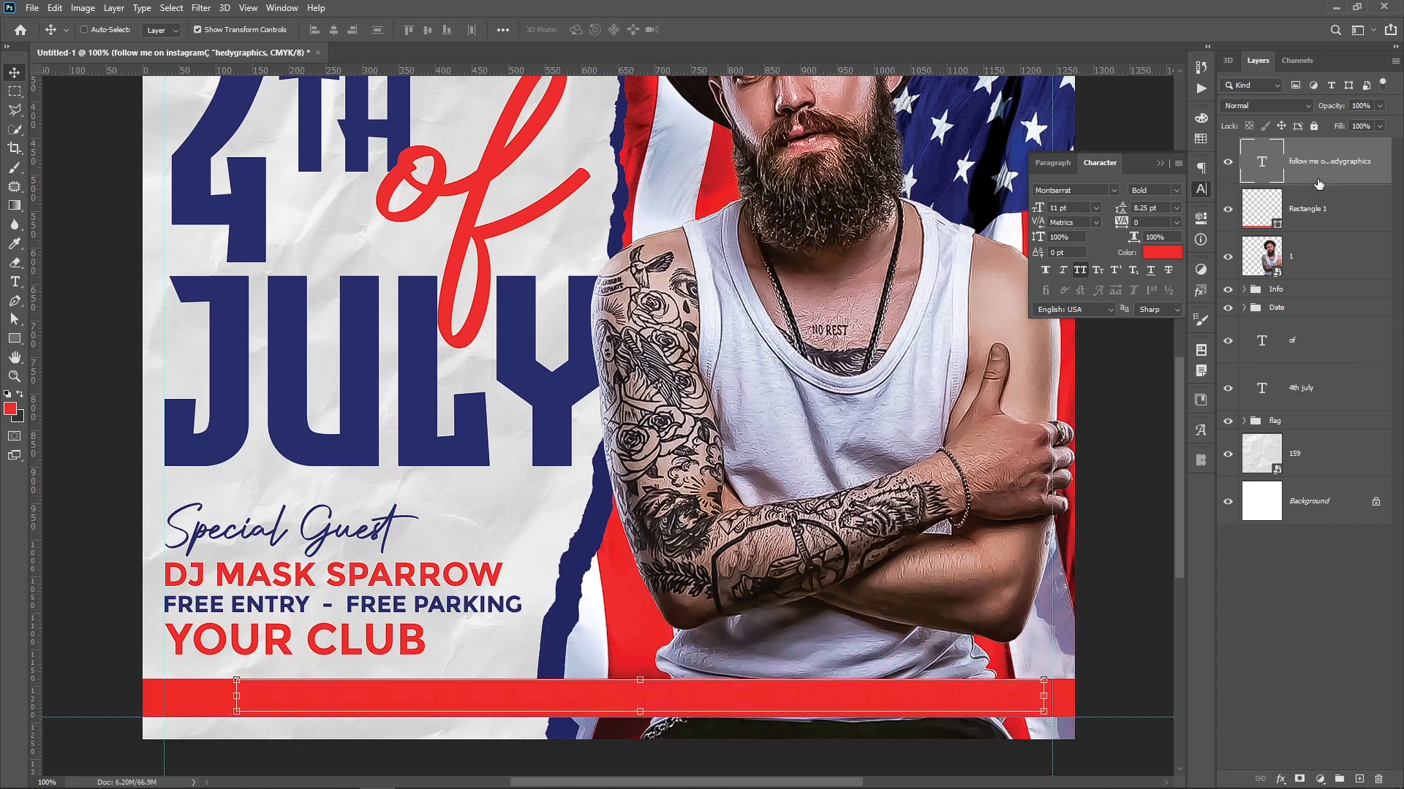
Recolour the Instagram text line on the bar white (ffffff)
{"action": "left_click", "coordinate": [1164, 253]}
{"action": "left_click", "coordinate": [845, 267]}
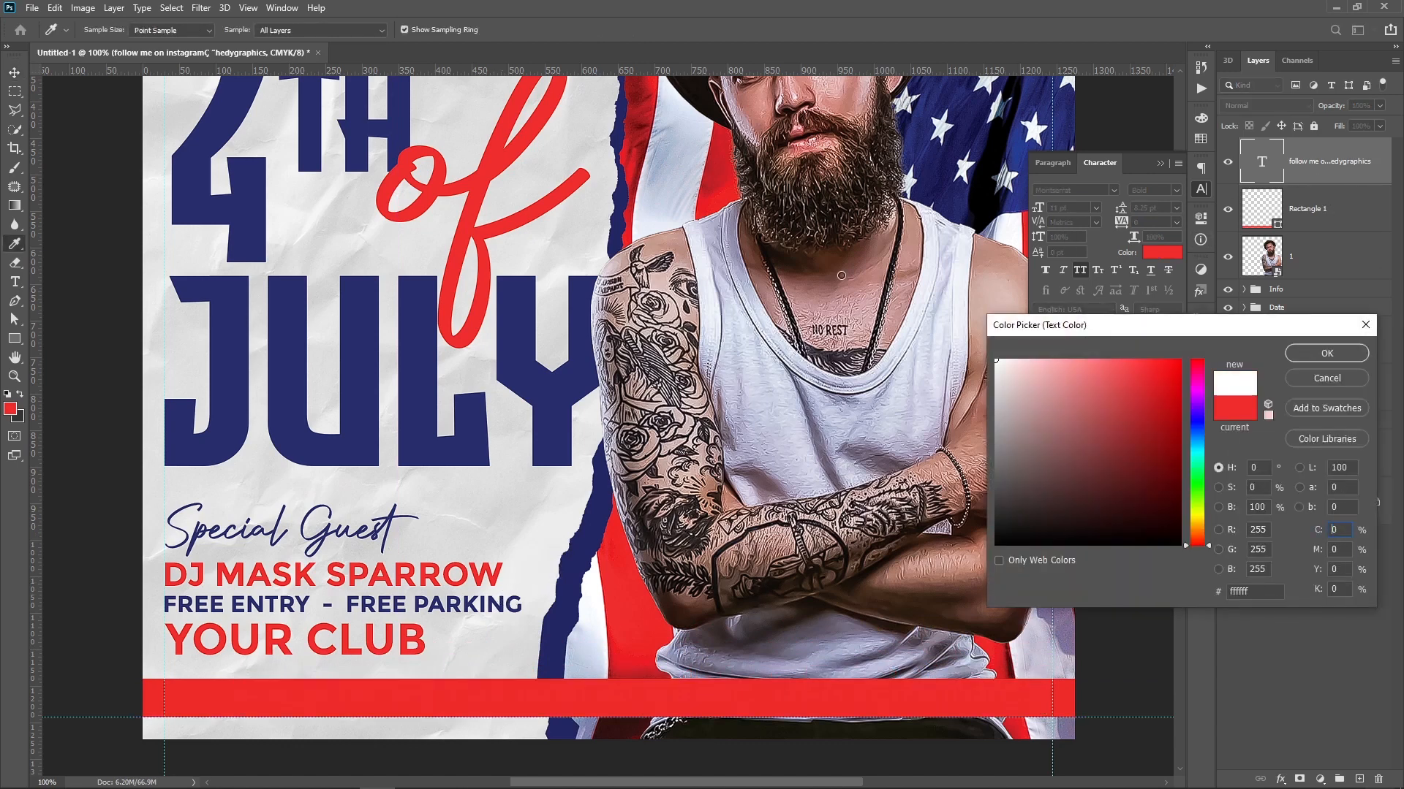
{"action": "key", "text": "Return"}
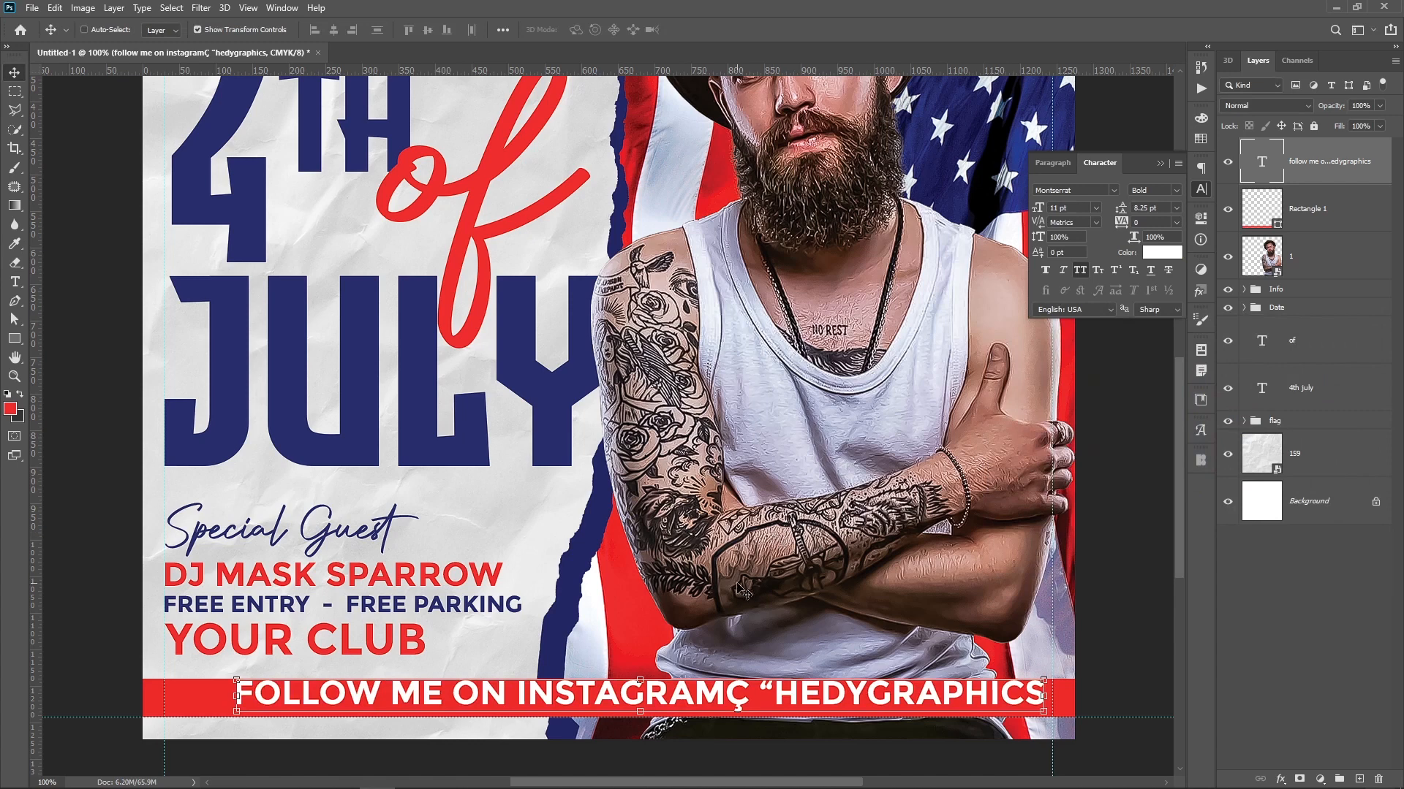
{"action": "left_click", "coordinate": [740, 694]}
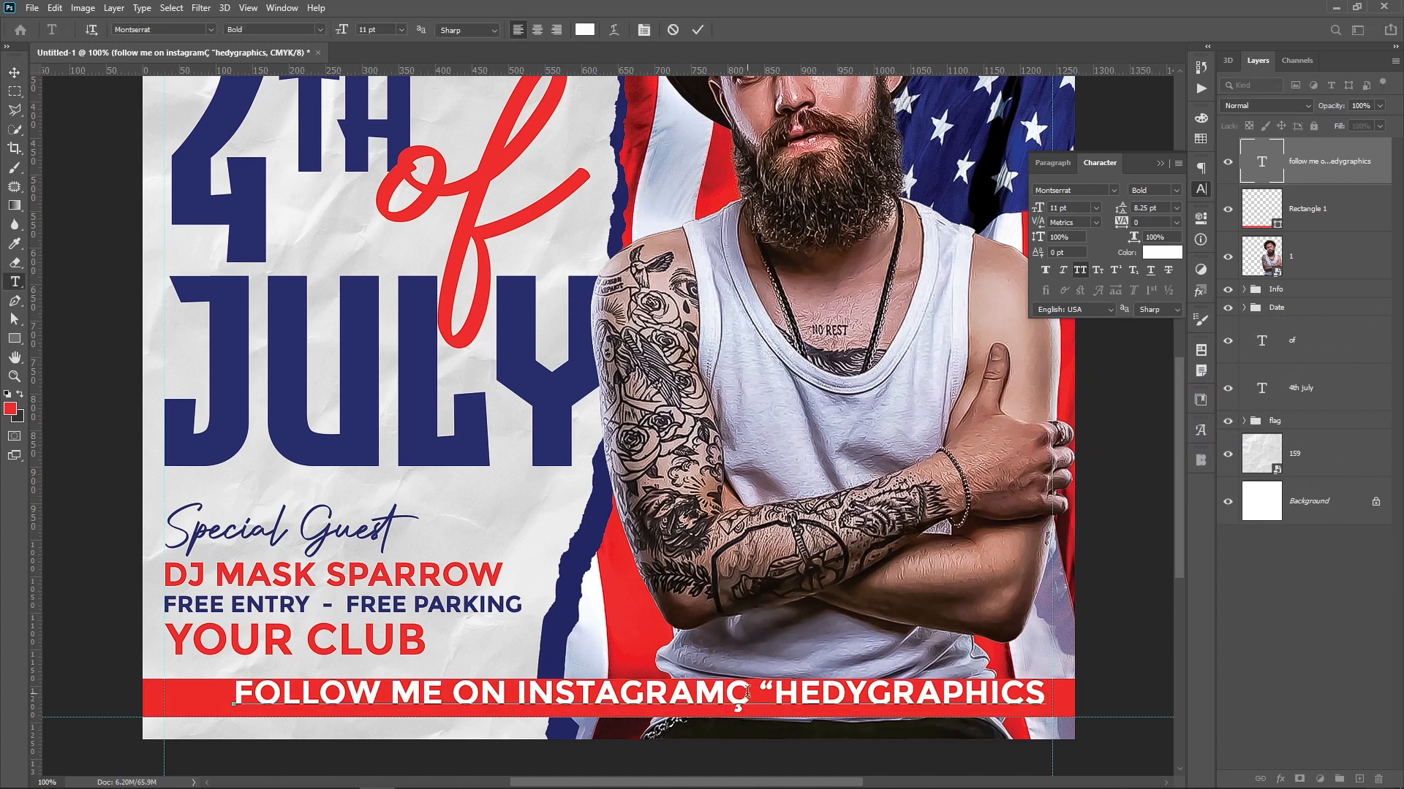
{"action": "key", "text": "BackSpace"}
{"action": "type", "text": ":"}
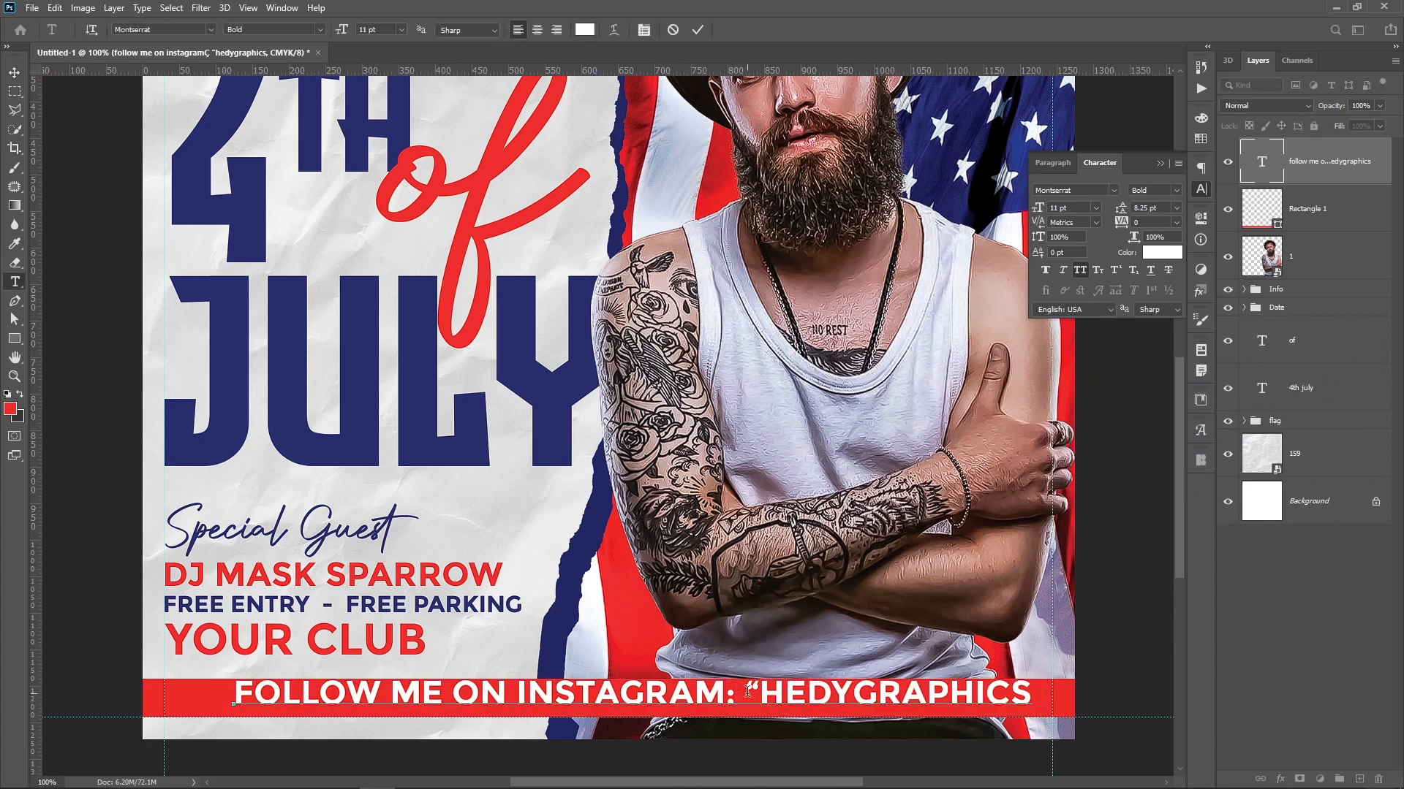
{"action": "key", "text": "super+space"}
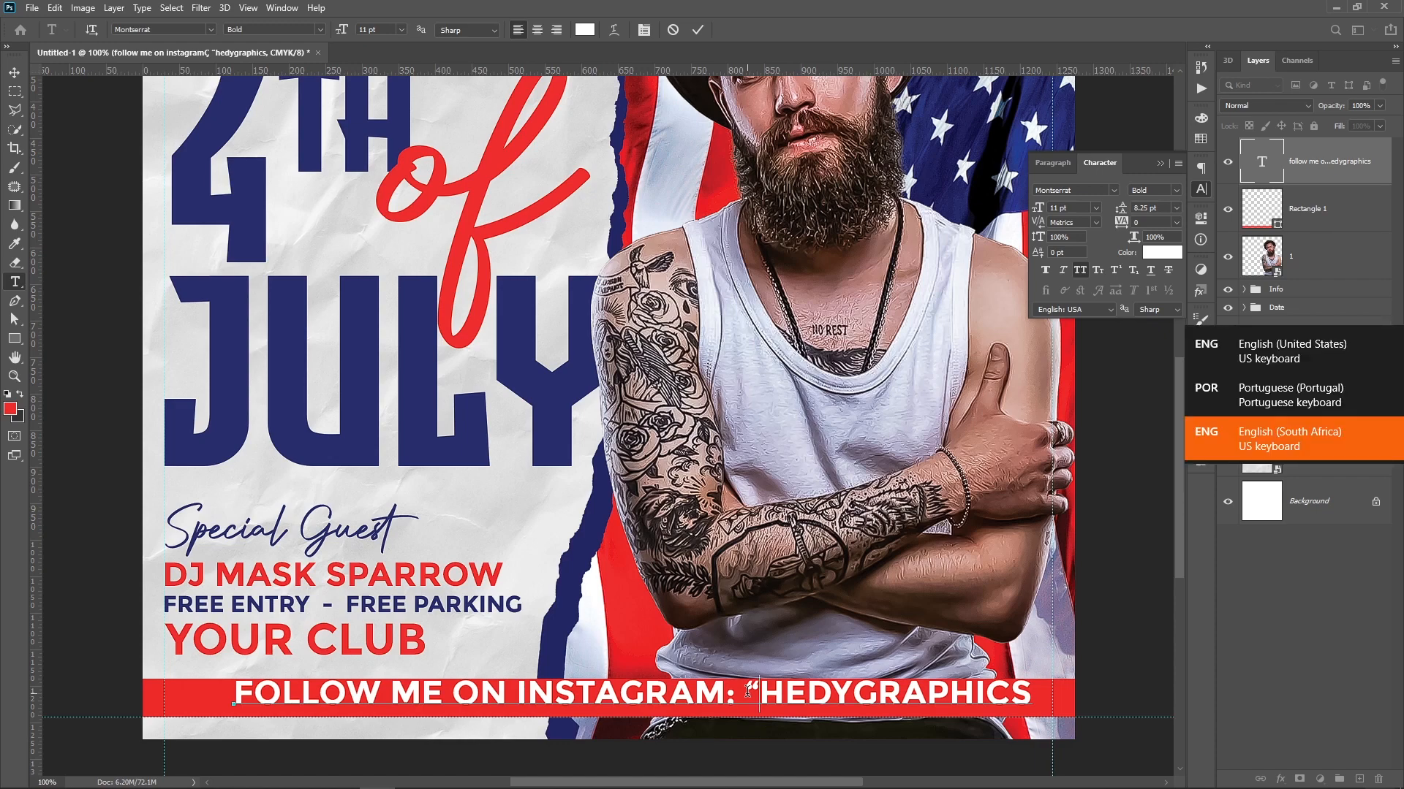
{"action": "key", "text": "super+space"}
{"action": "key", "text": "BackSpace"}
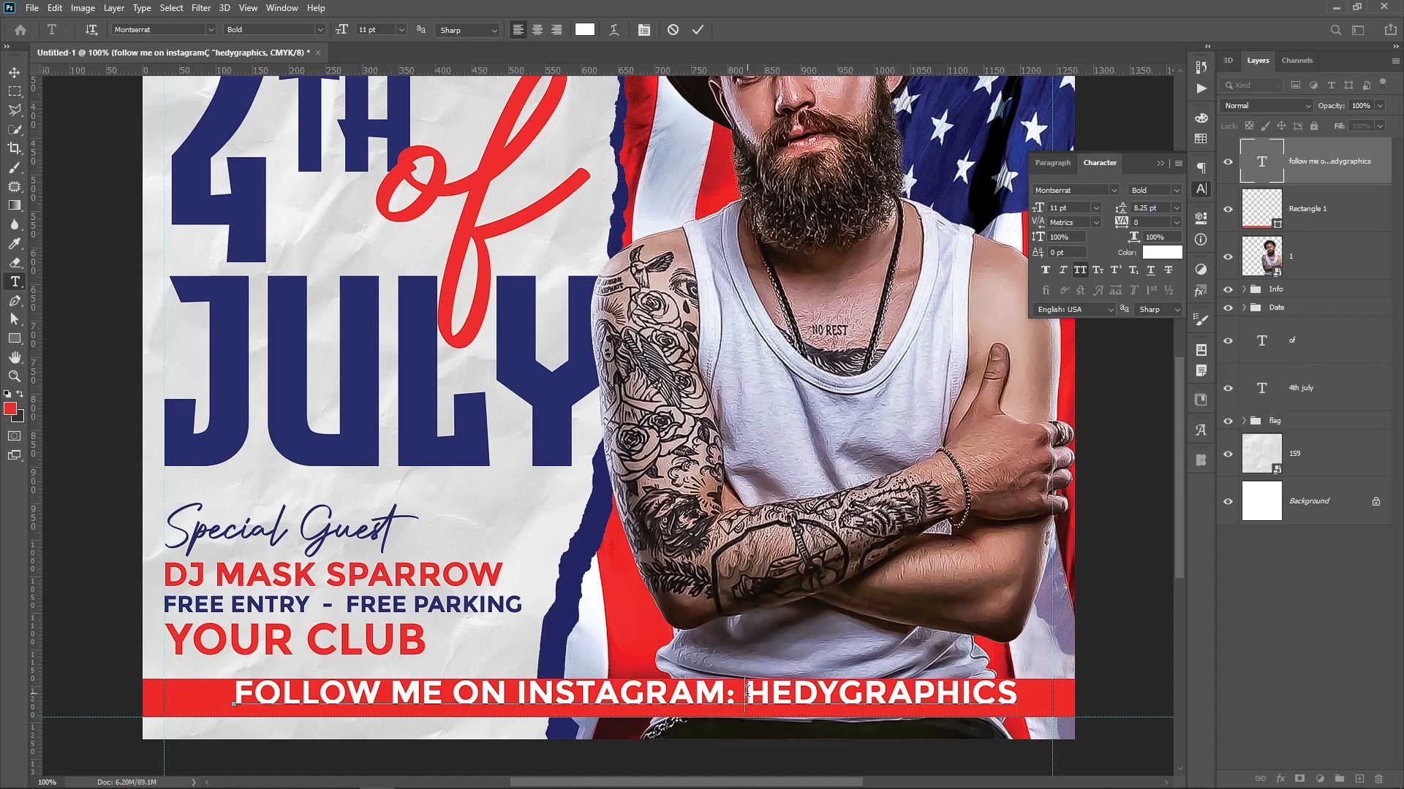
{"action": "type", "text": "@"}
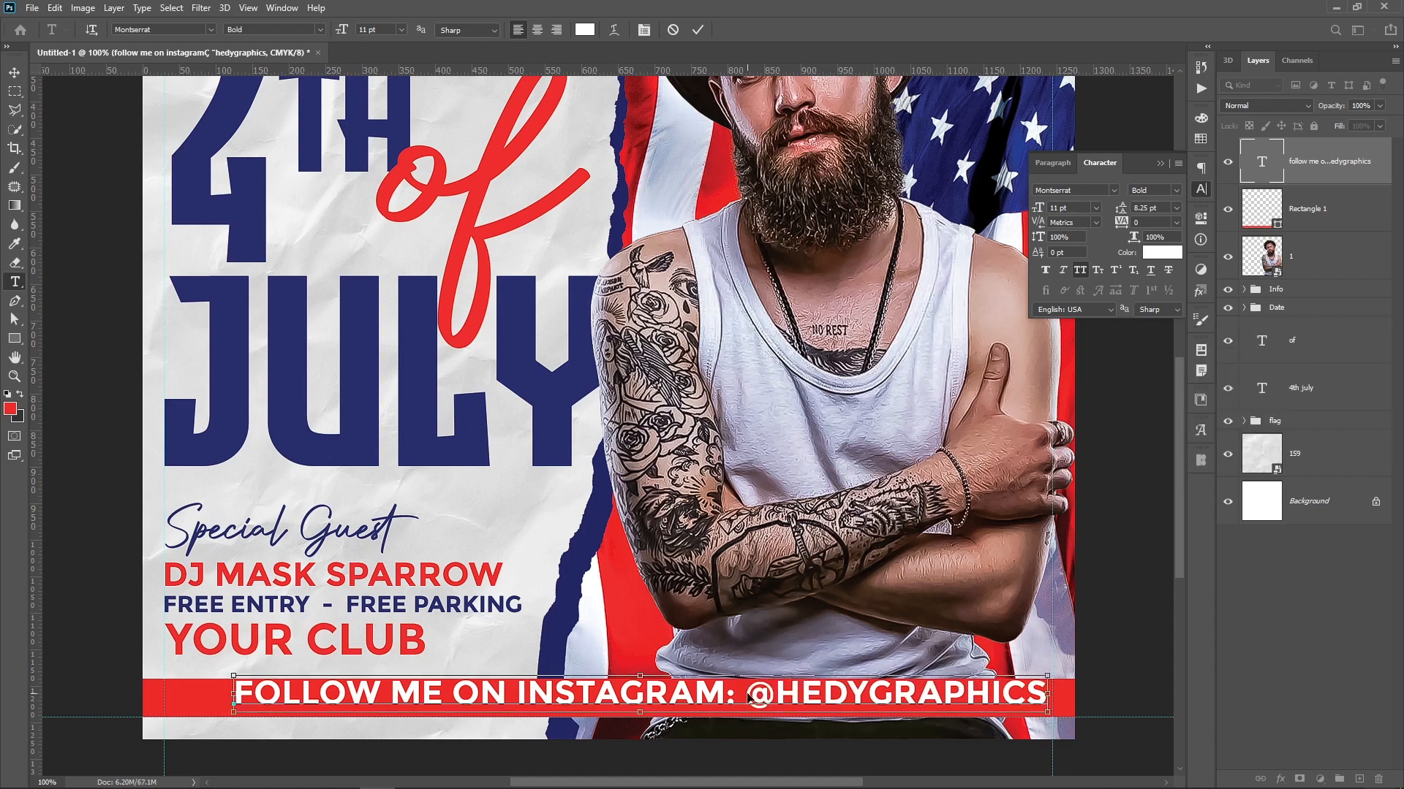
{"action": "key", "text": "ctrl+Return"}
{"action": "key", "text": "v"}
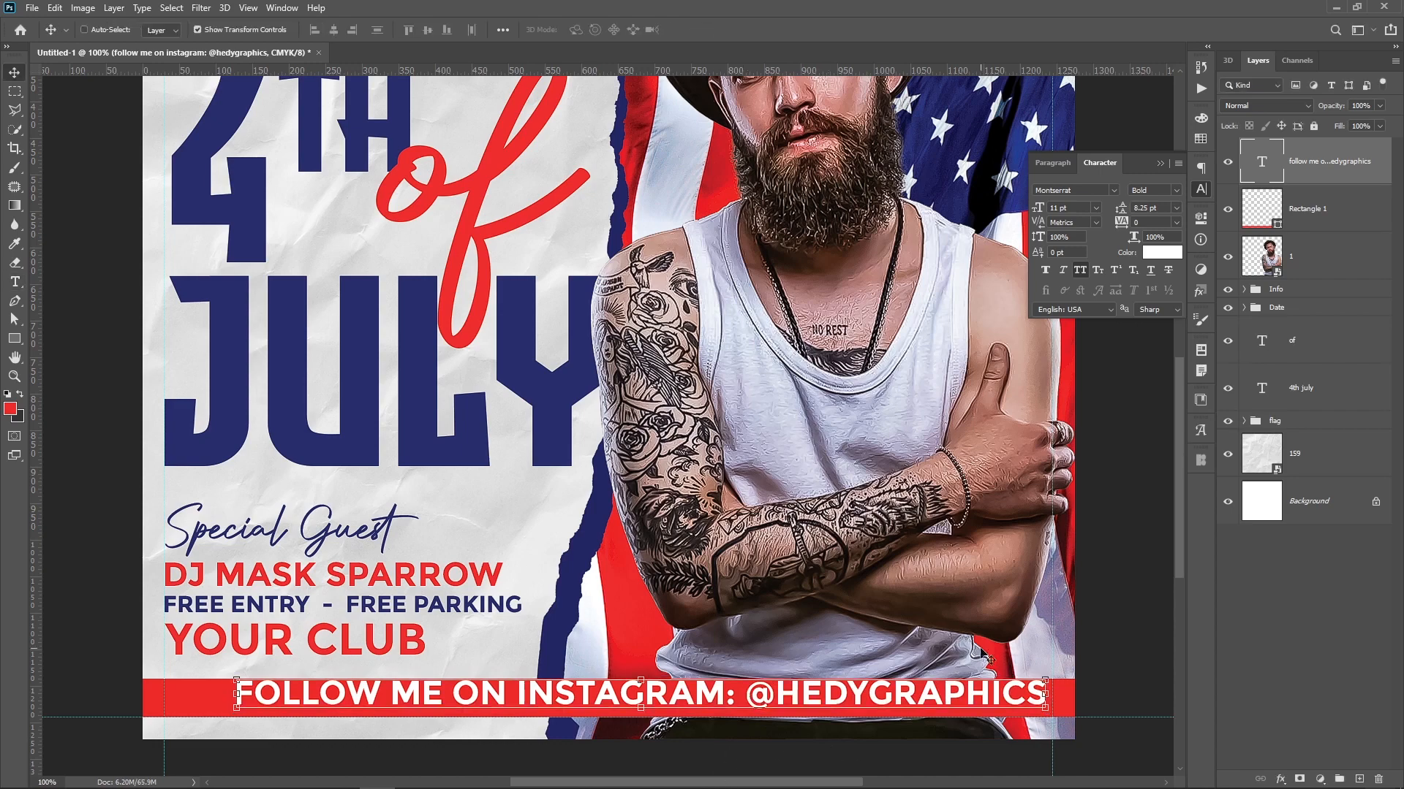
Scale the Instagram line down to about 8.8 pt
{"action": "key", "text": "ctrl+t"}
{"action": "left_click_drag", "start_coordinate": [1044, 674], "coordinate": [885, 680]}
{"action": "key", "text": "Return"}
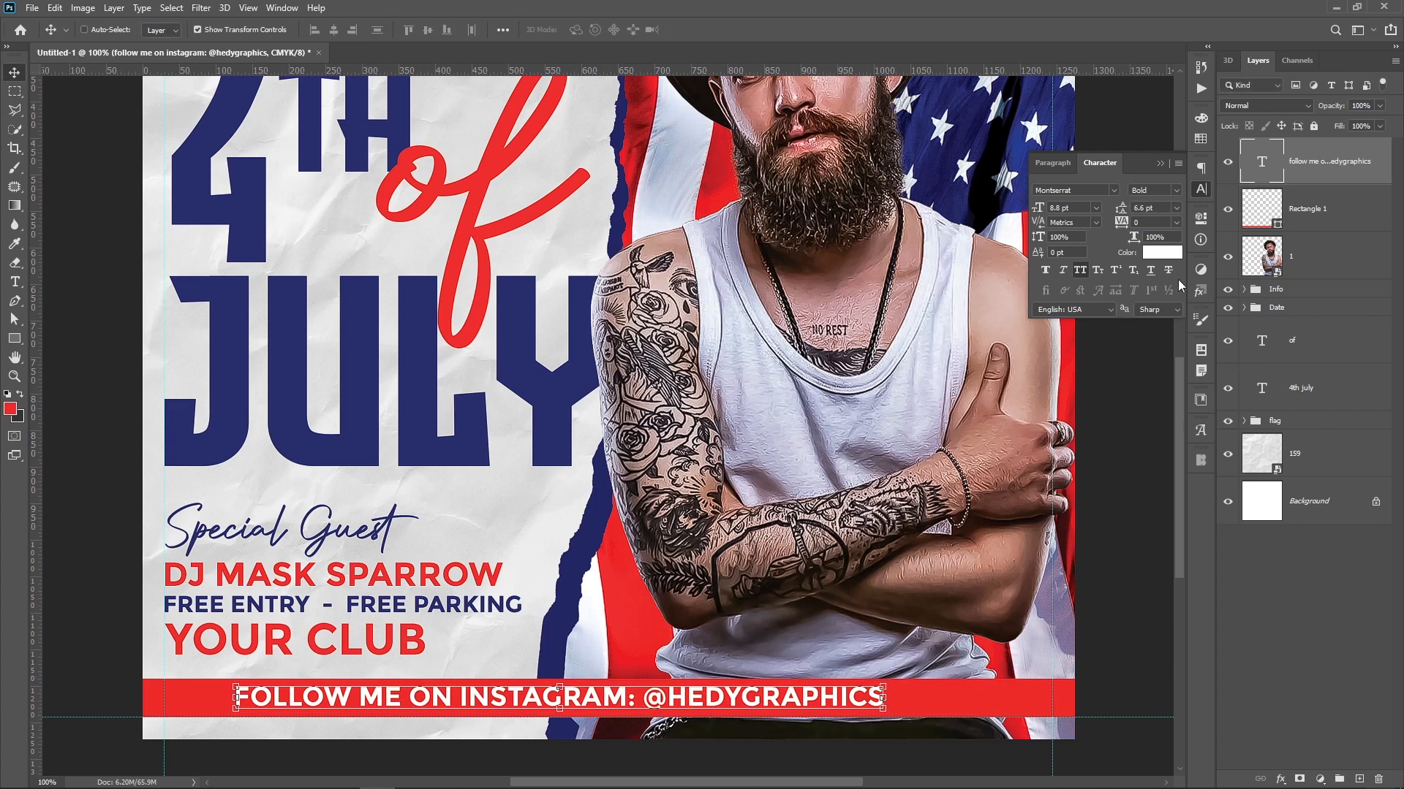
Set the Instagram line's tracking to 200 and shift the line left to centre it on the bar
{"action": "left_click", "coordinate": [1178, 222]}
{"action": "left_click", "coordinate": [1173, 399]}
{"action": "left_click_drag", "start_coordinate": [981, 619], "coordinate": [935, 618]}
Set the Instagram line's tracking to 300 and scale it to about 8.19 pt to fit between the side margin guides
{"action": "left_click", "coordinate": [1176, 223]}
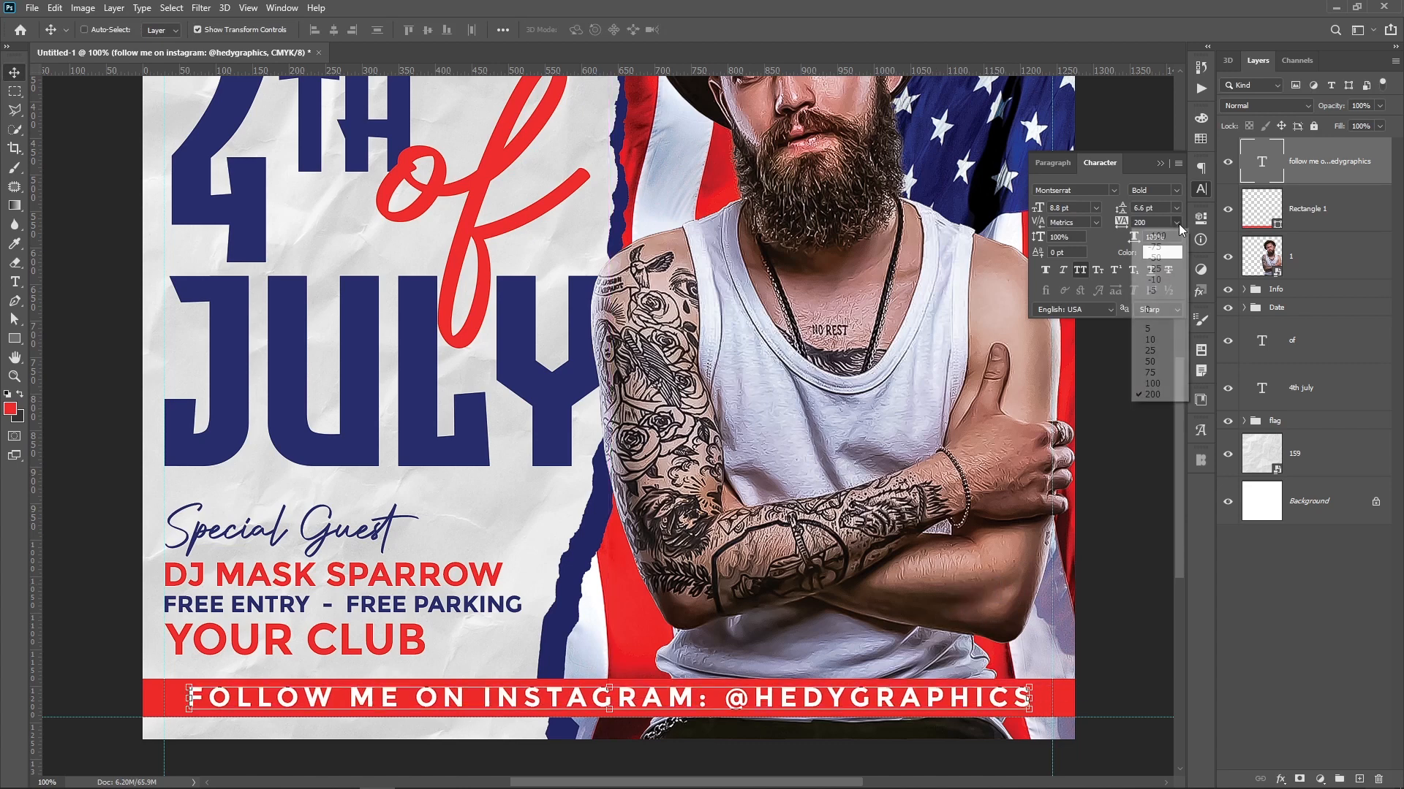
{"action": "left_click", "coordinate": [1155, 225]}
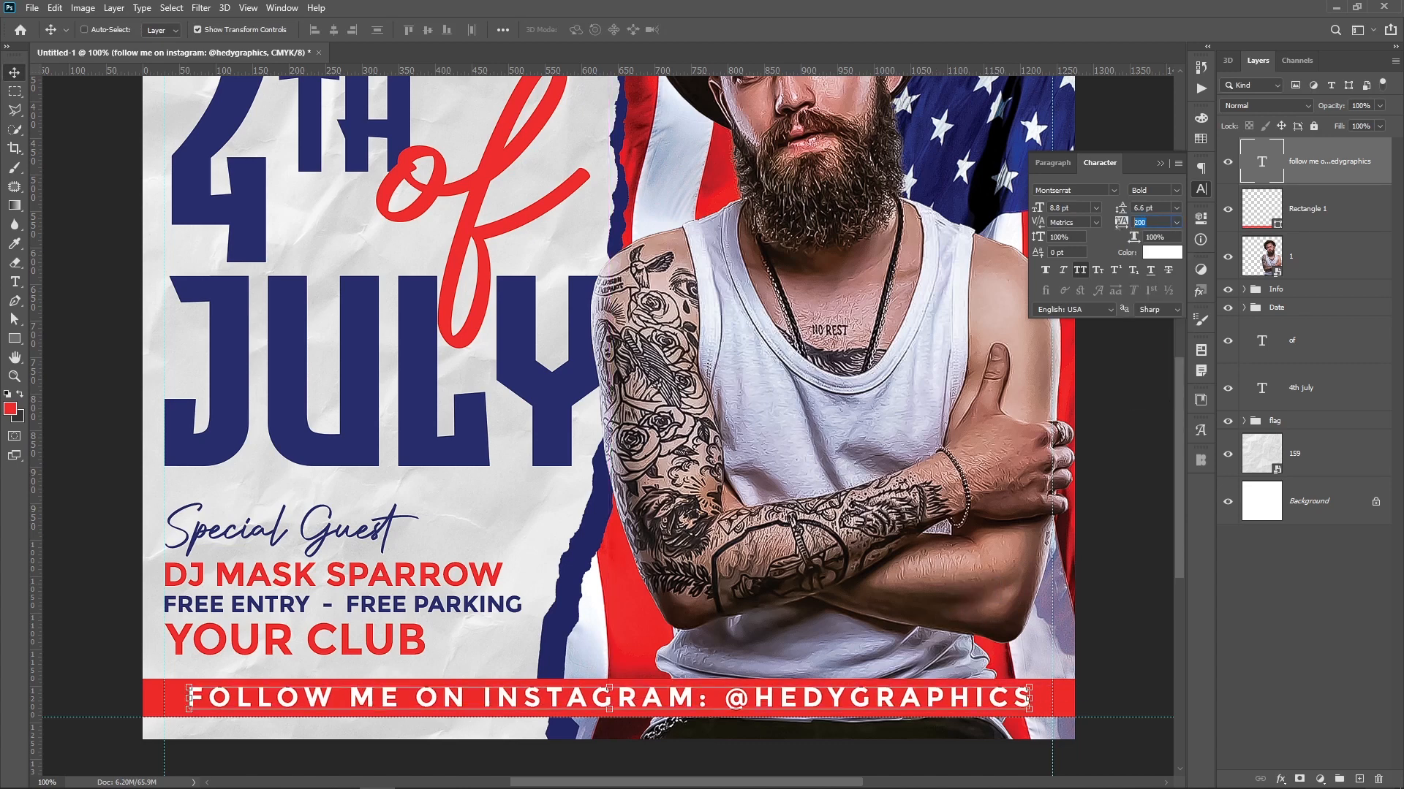
{"action": "type", "text": "300"}
{"action": "key", "text": "Return"}
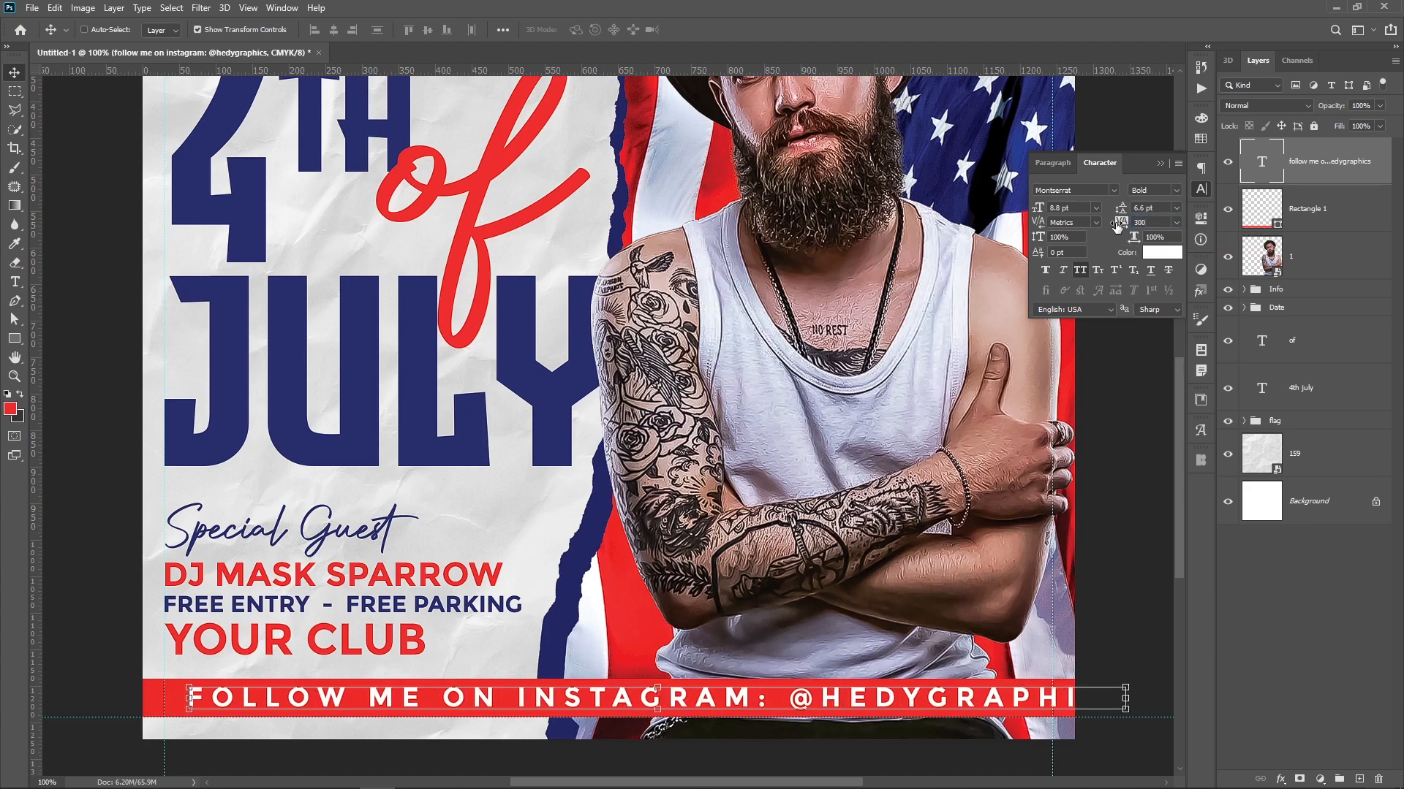
{"action": "left_click_drag", "start_coordinate": [1133, 687], "coordinate": [1052, 677]}
{"action": "left_click_drag", "start_coordinate": [178, 686], "coordinate": [171, 680]}
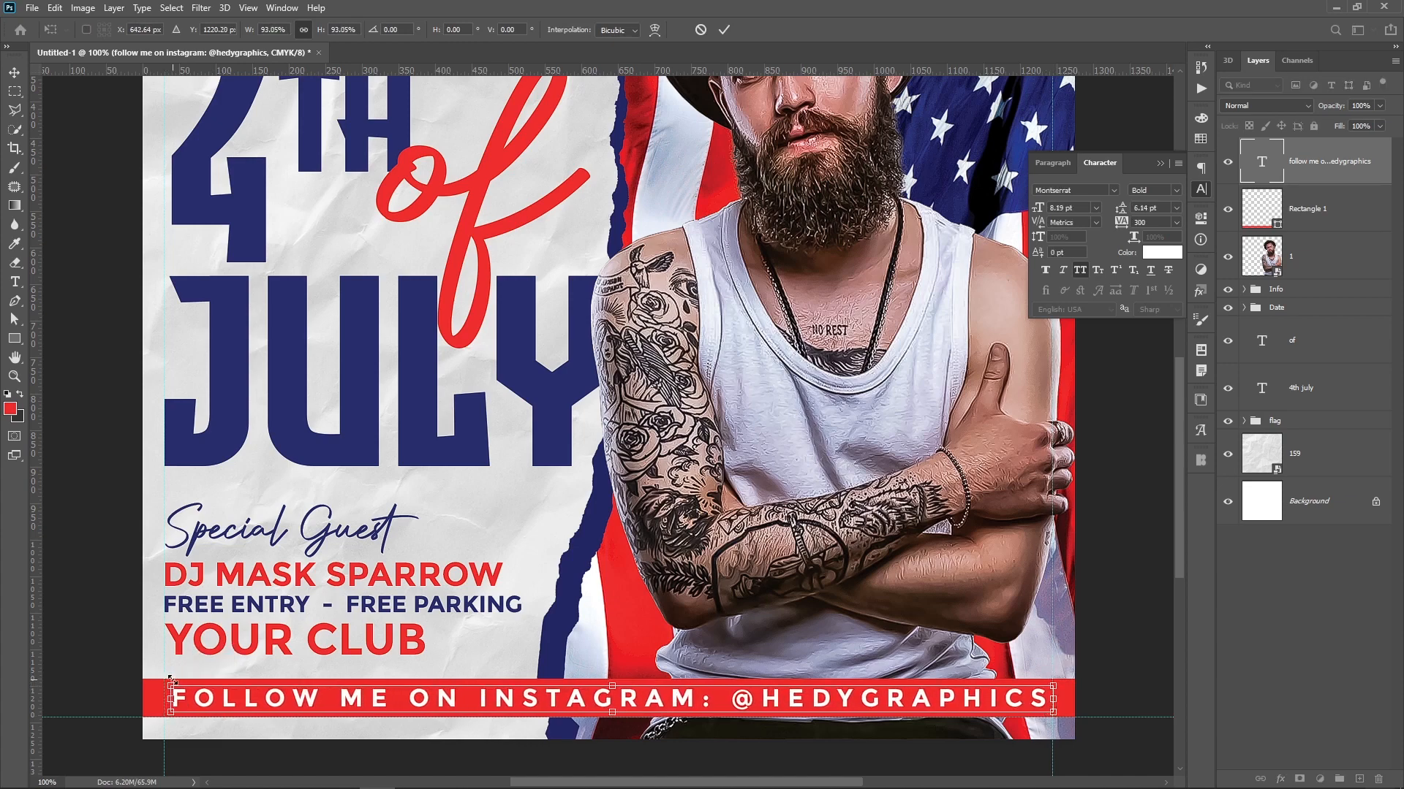
{"action": "key", "text": "Return"}
{"action": "left_click", "coordinate": [1263, 633]}
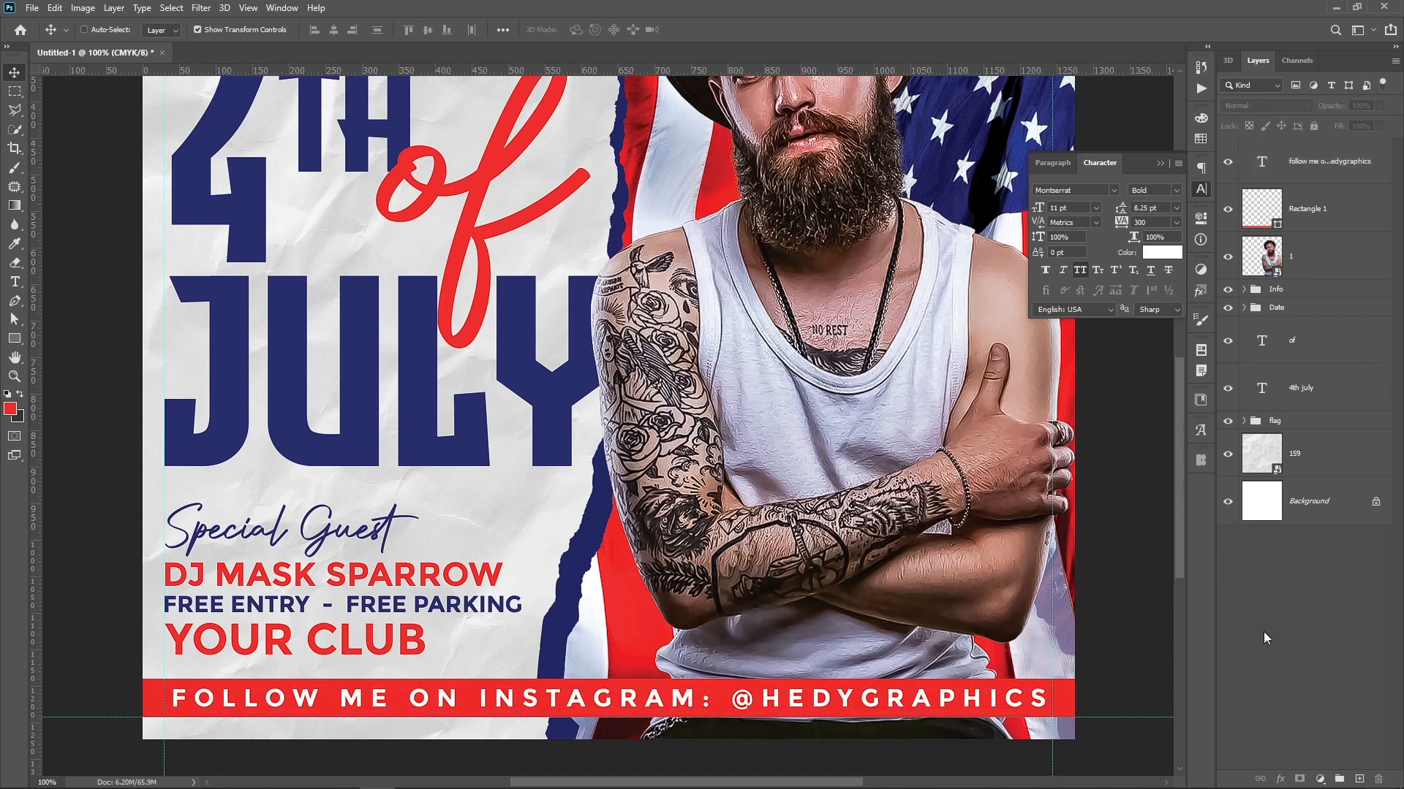
Add a header text line reading "HEDYGRAPHICS PRESENTS" above the date on the flyer's paper area
{"action": "key", "text": "ctrl+0"}
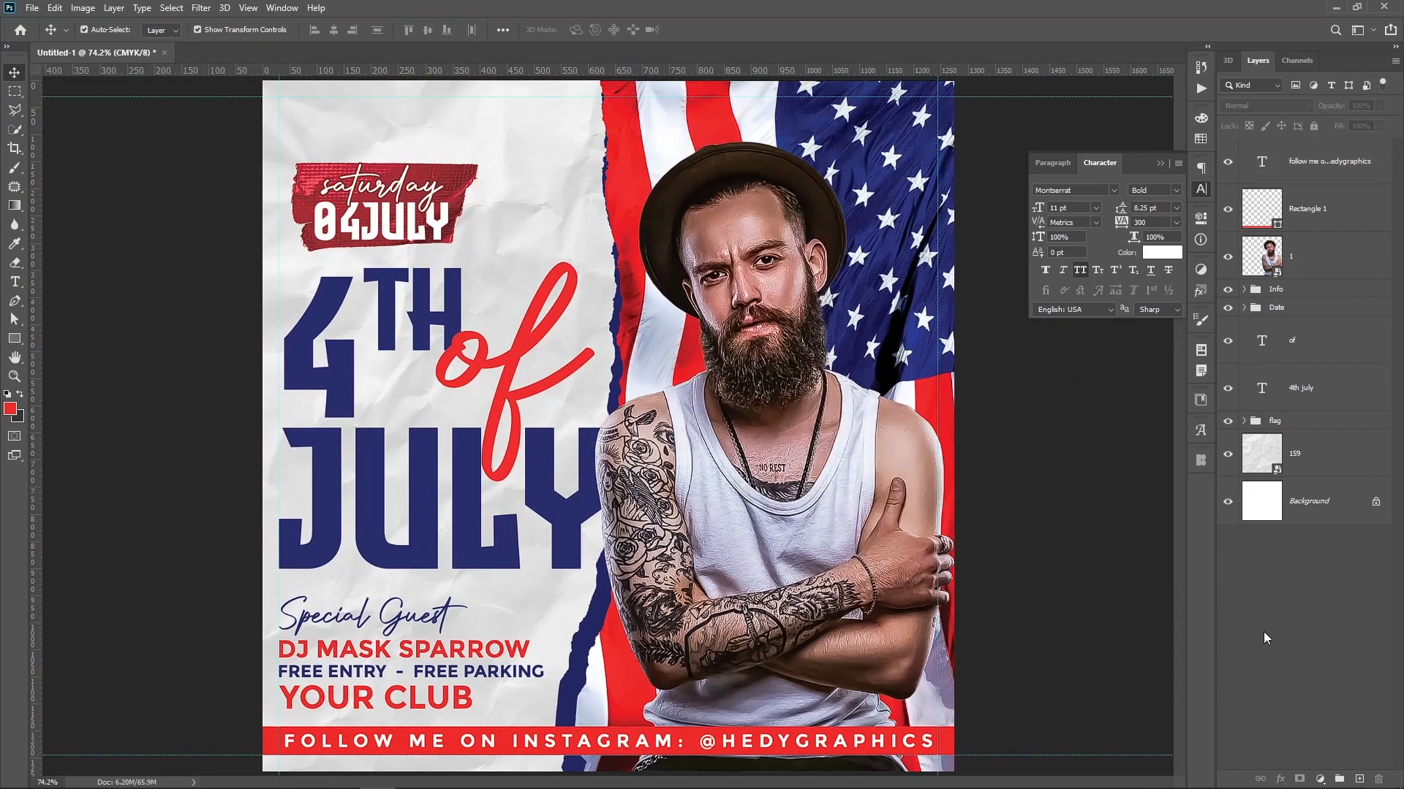
{"action": "key", "text": "ctrl+minus"}
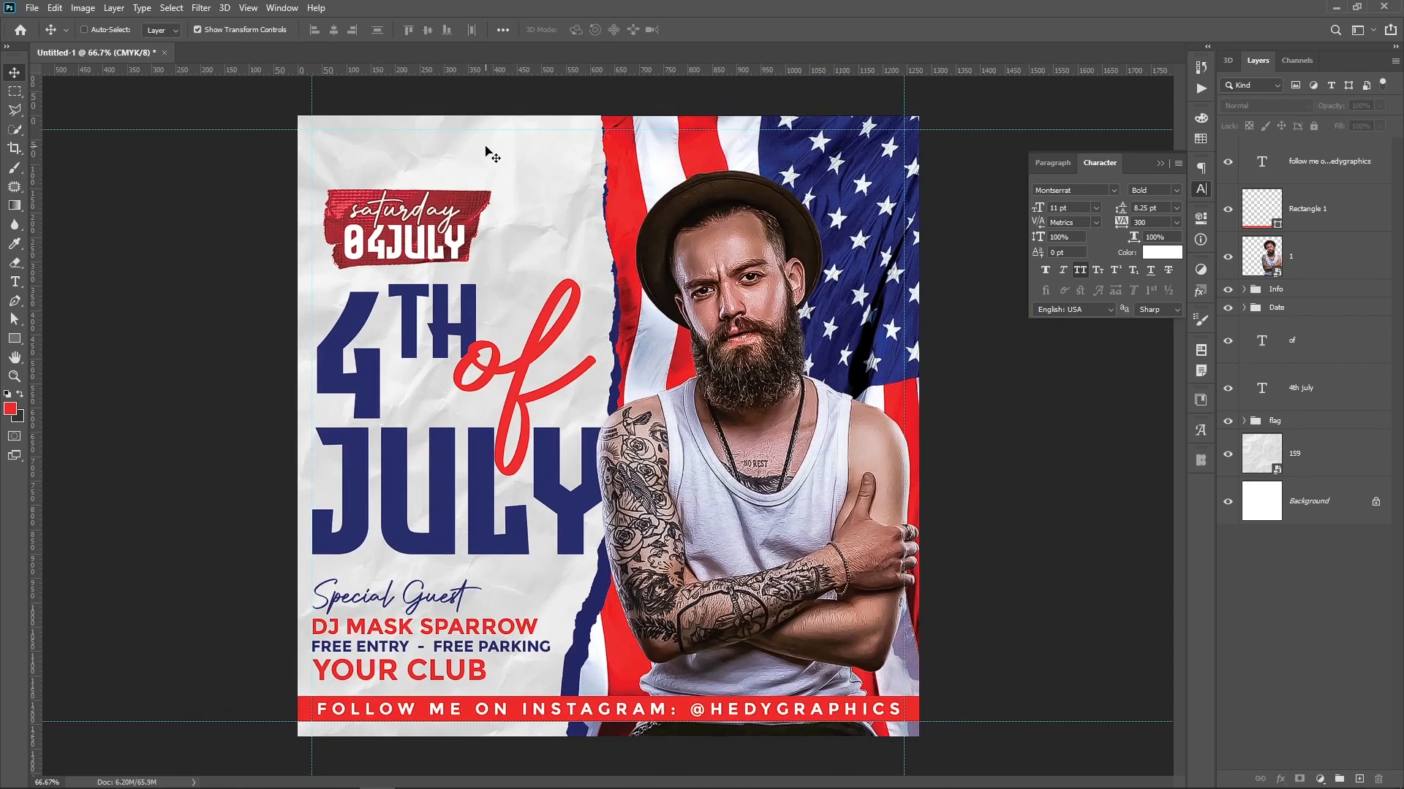
{"action": "left_click", "coordinate": [416, 155]}
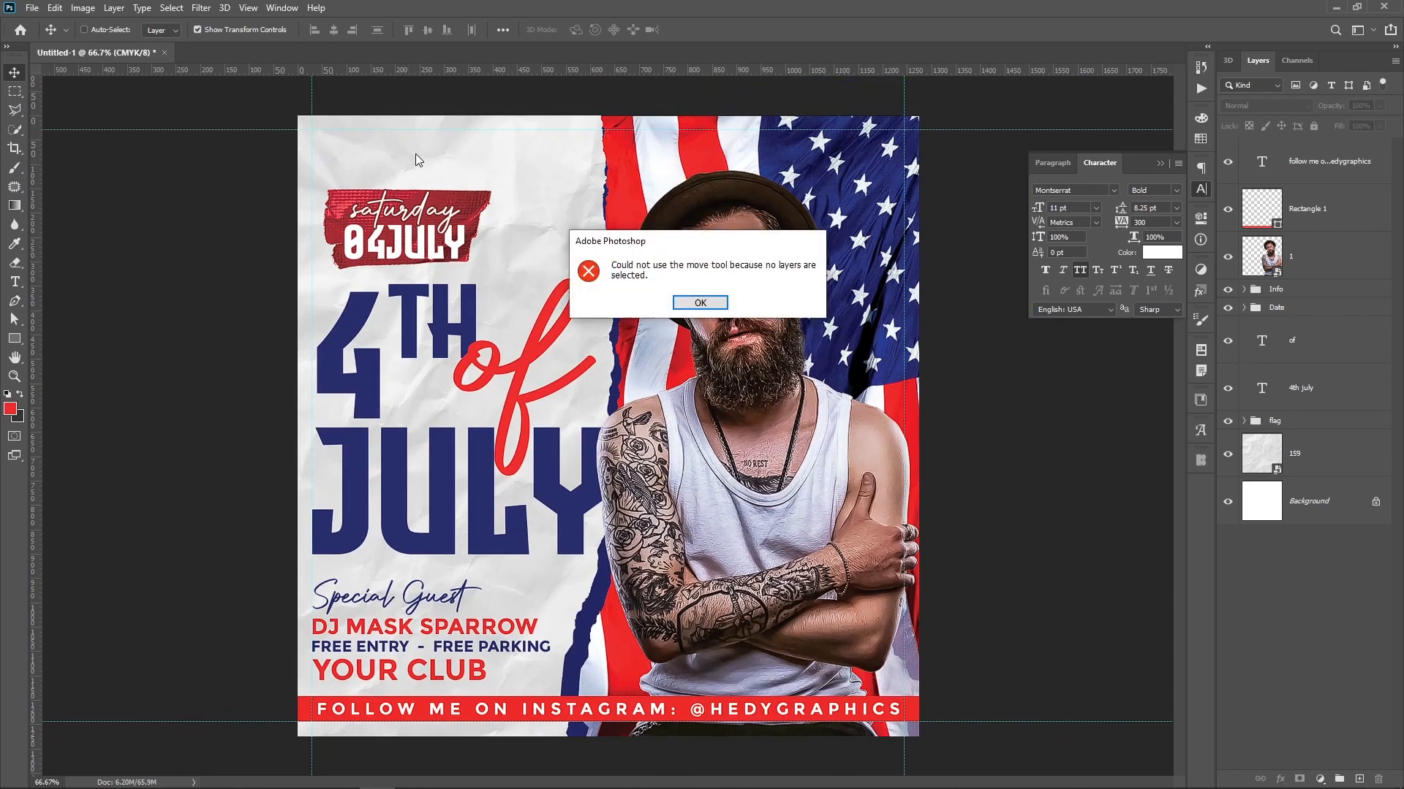
{"action": "key", "text": "Return"}
{"action": "key", "text": "t"}
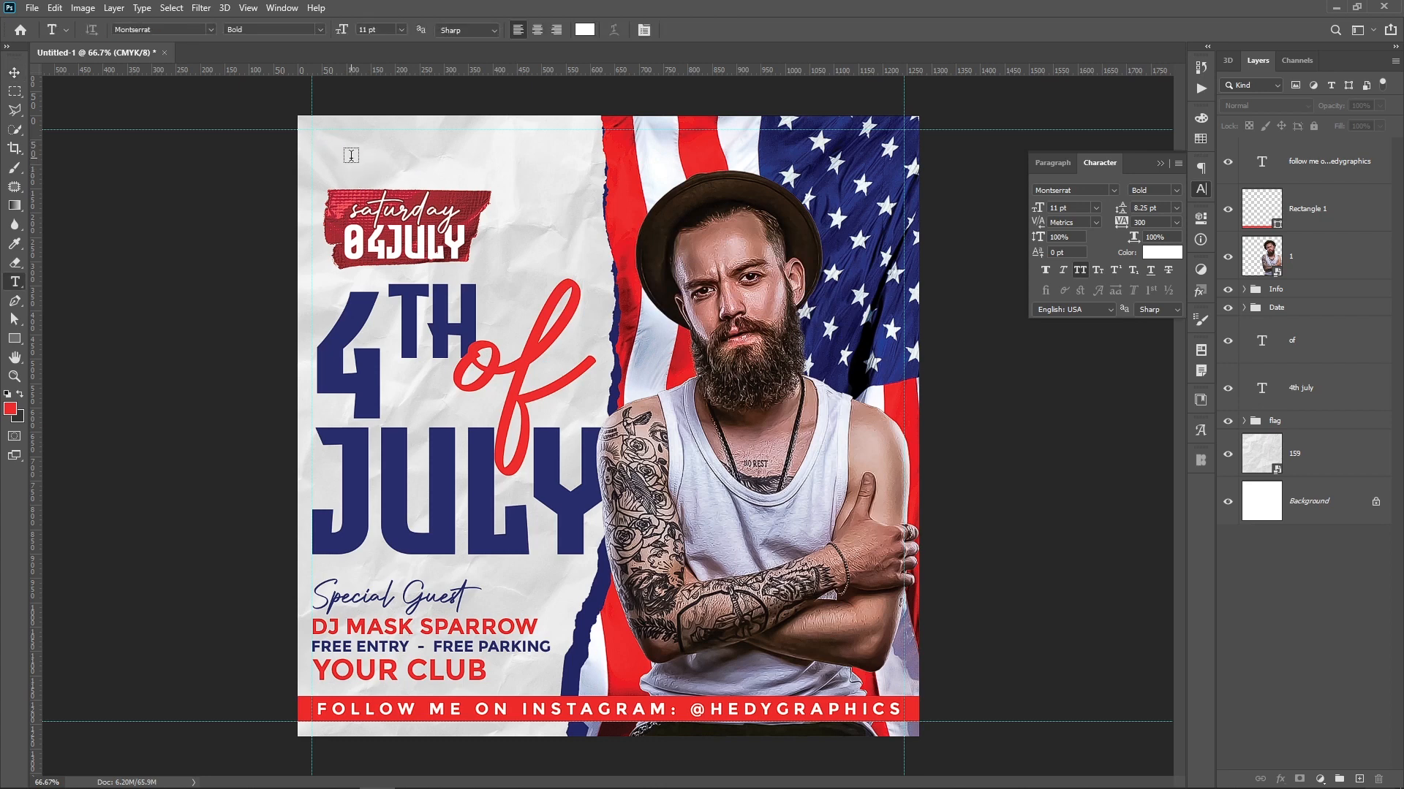
{"action": "left_click", "coordinate": [351, 155]}
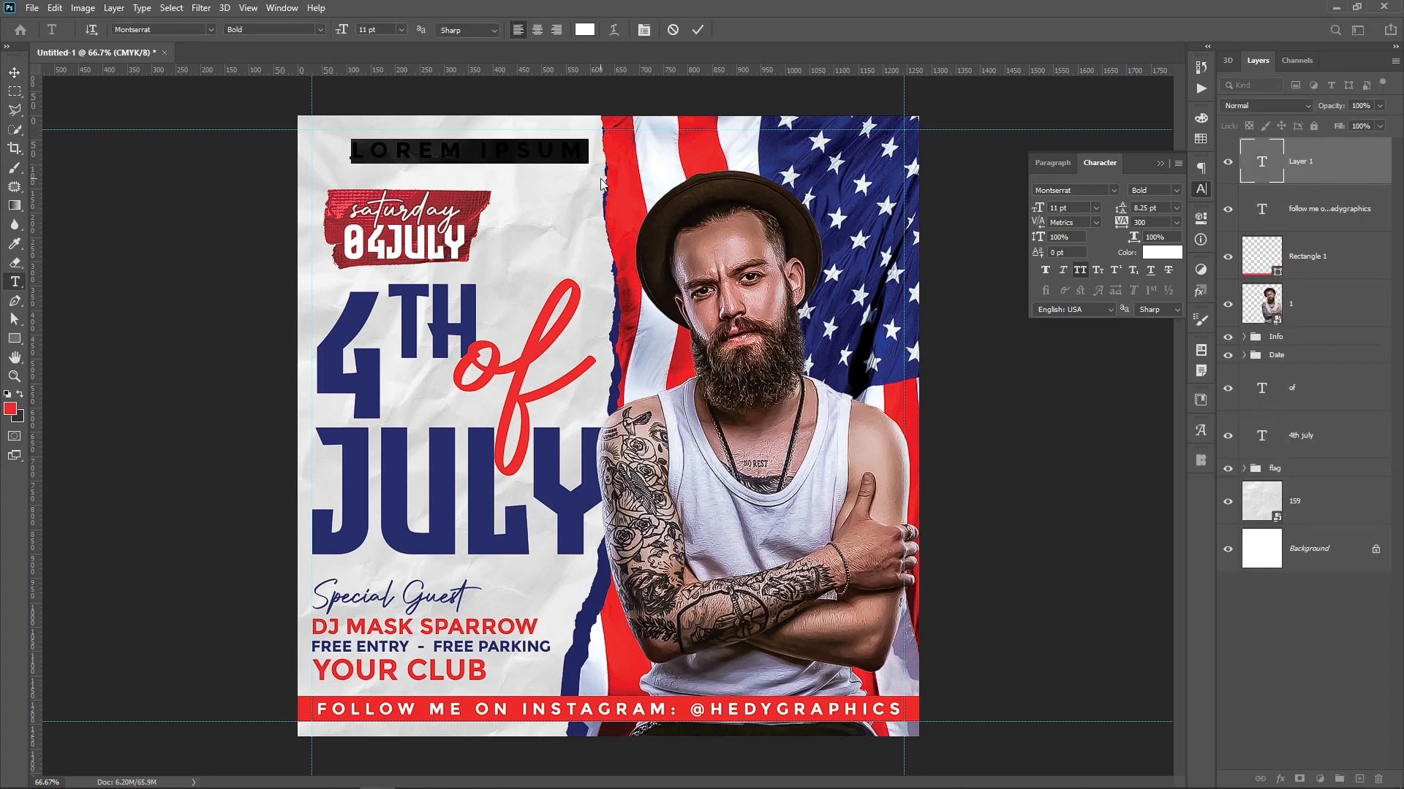
{"action": "type", "text": "HEDY"}
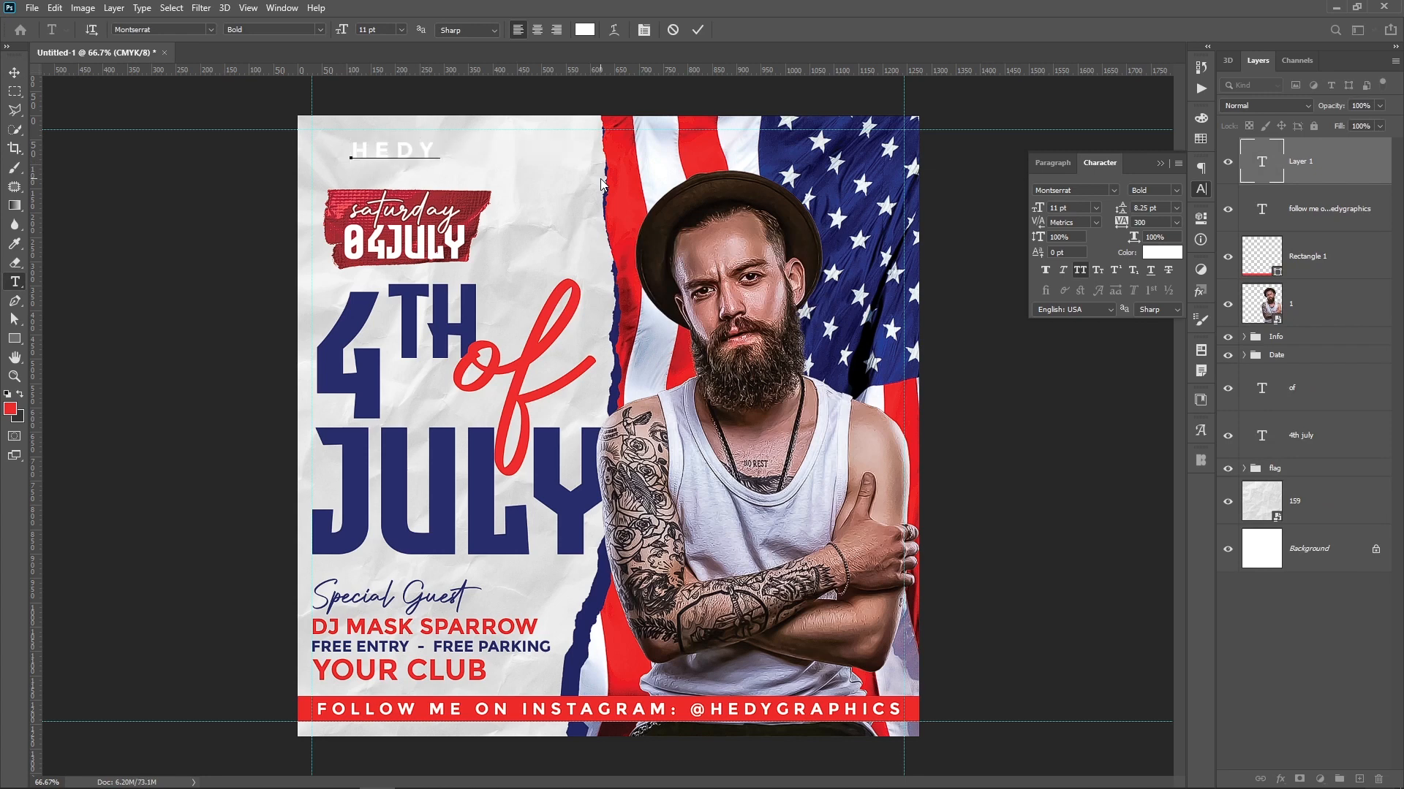
{"action": "type", "text": "GRAPHICS"}
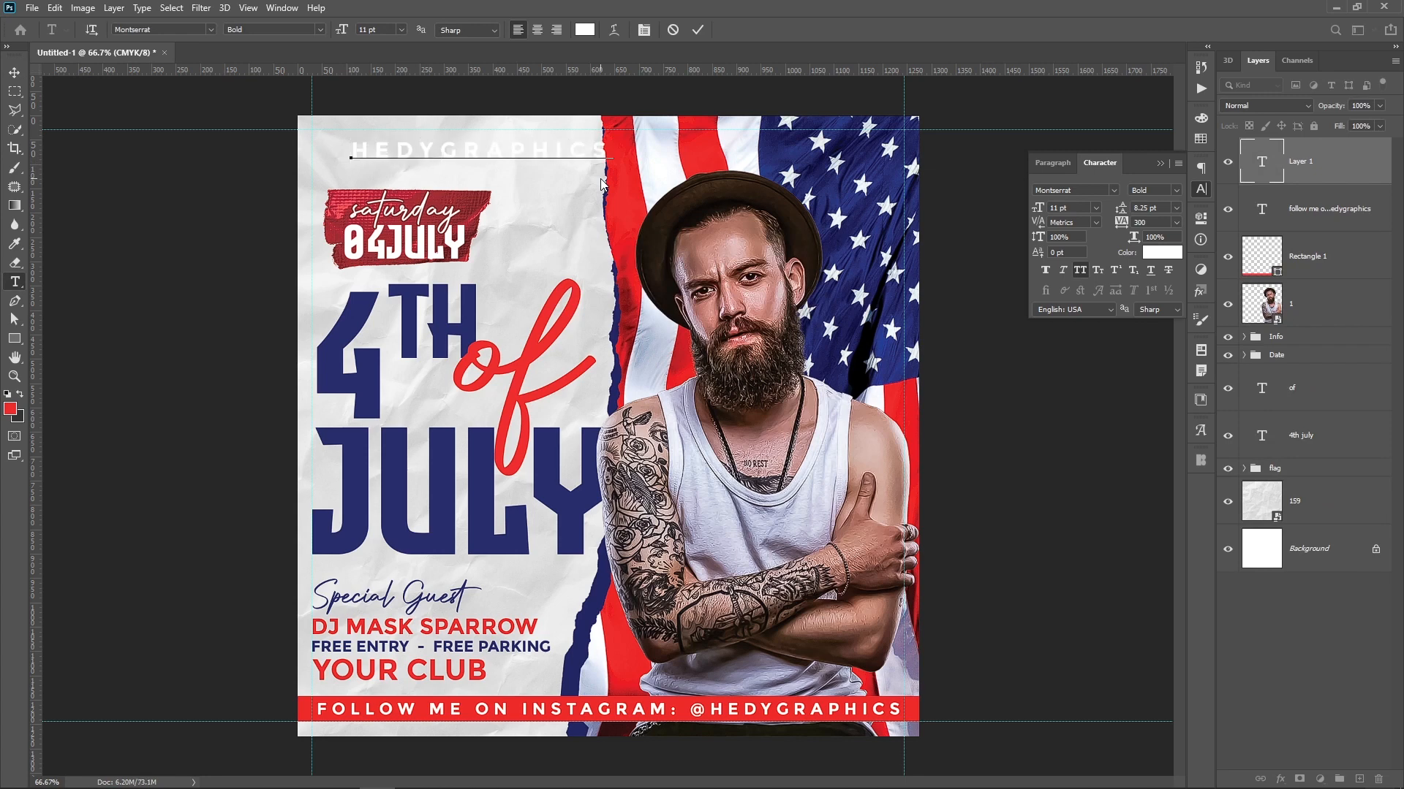
{"action": "type", "text": " PRESENTS"}
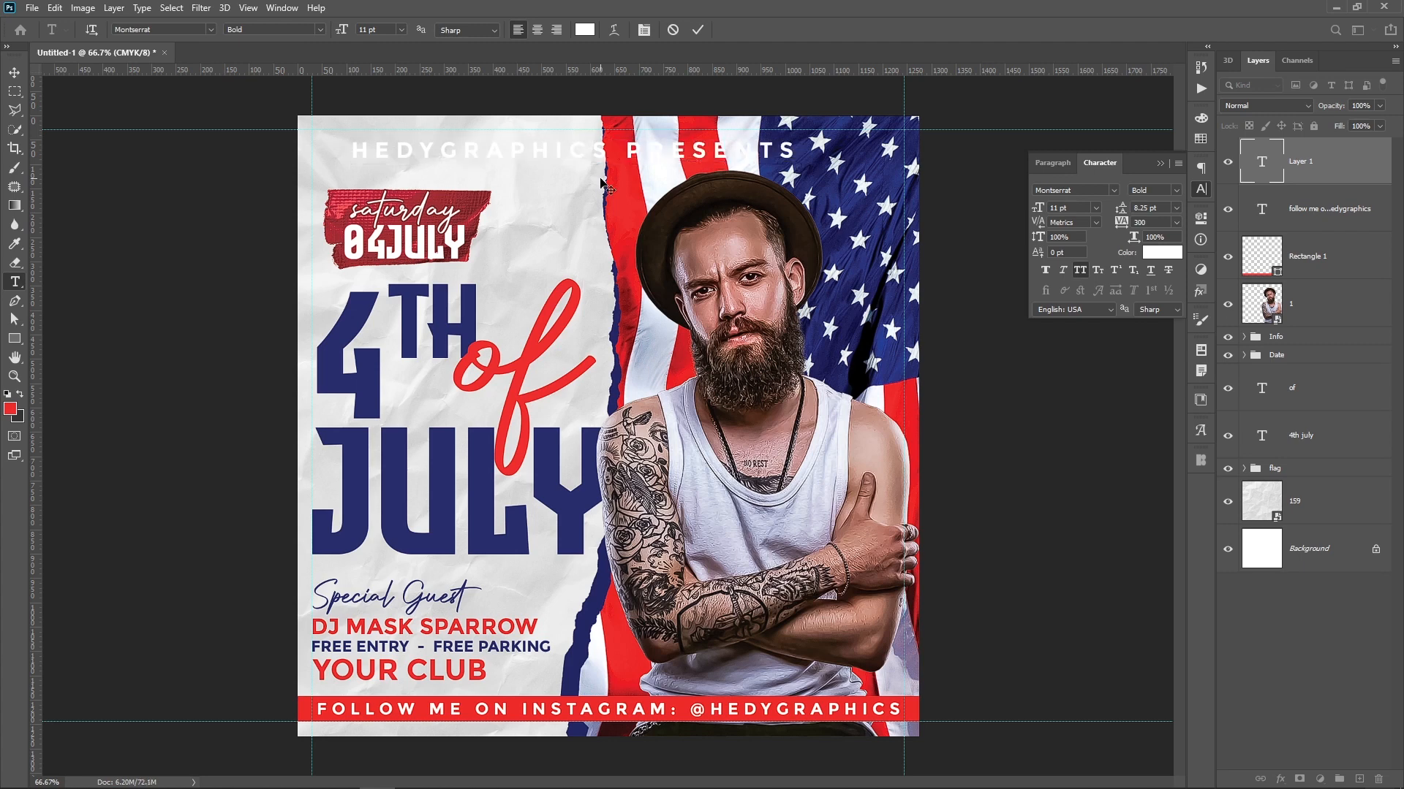
{"action": "key", "text": "ctrl+Return"}
{"action": "key", "text": "v"}
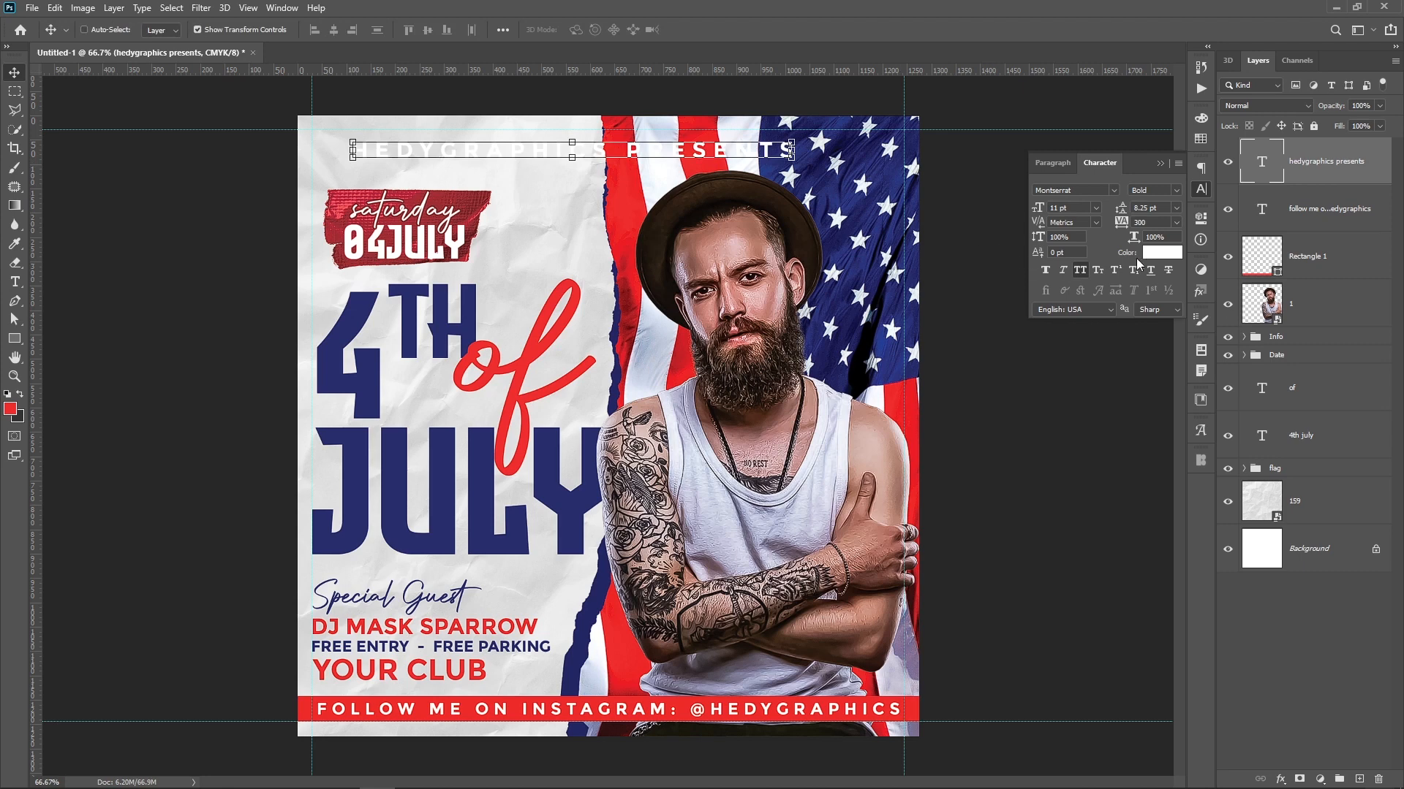
Recolour the header line with the dark blue sampled from the 4th July title
{"action": "left_click", "coordinate": [1150, 256]}
{"action": "left_click", "coordinate": [367, 356]}
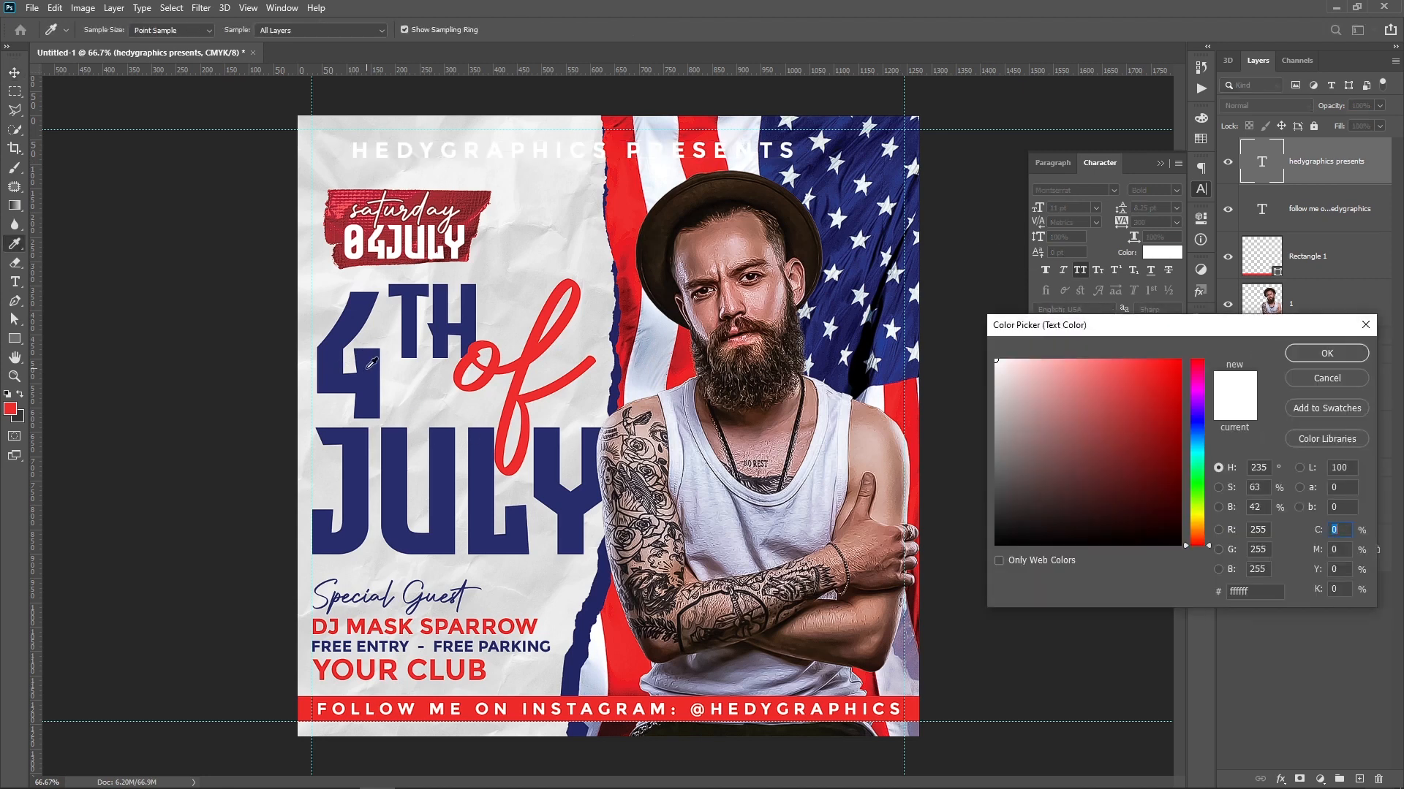
{"action": "key", "text": "Return"}
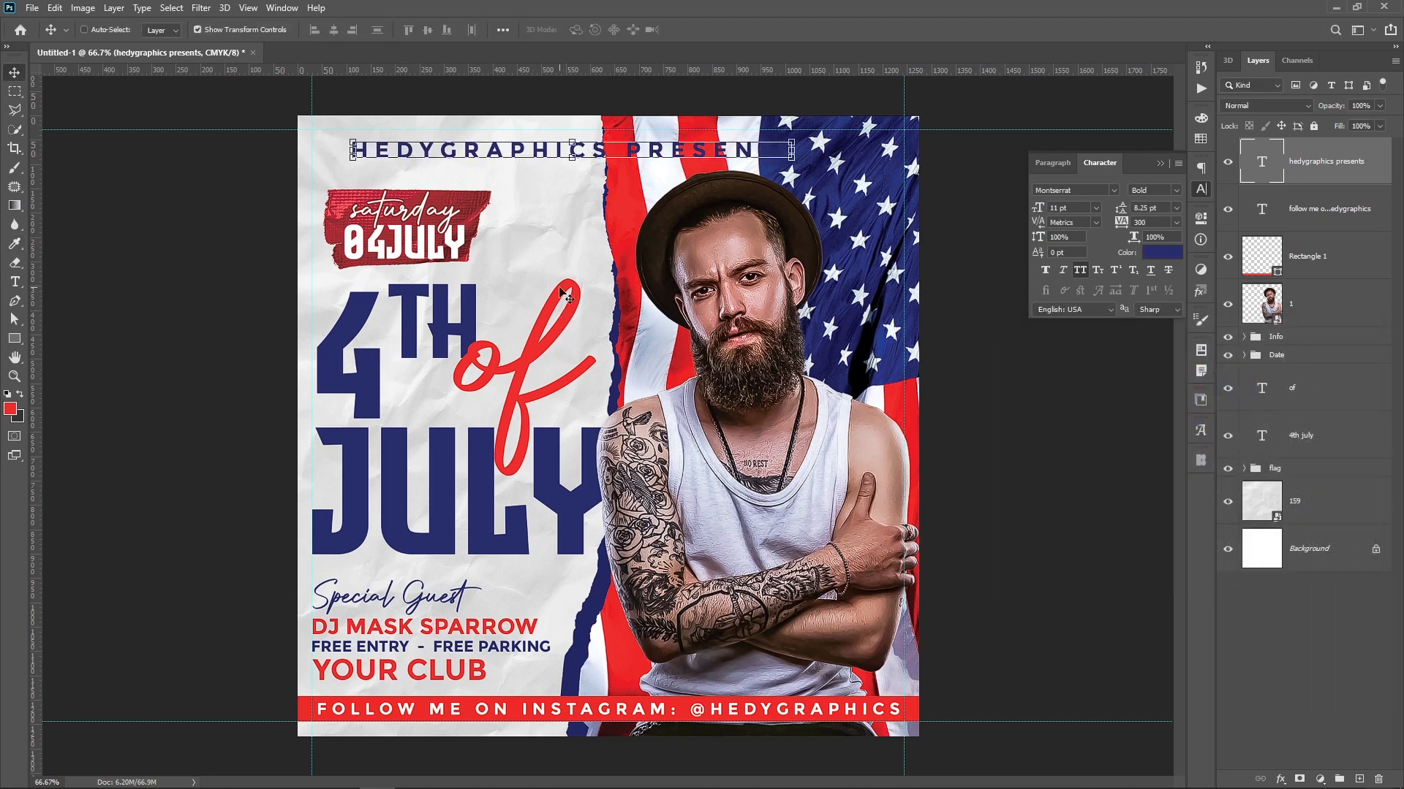
Scale the header line to about 6.63 pt and move it left to fit on the paper above the date
{"action": "left_click", "coordinate": [795, 148]}
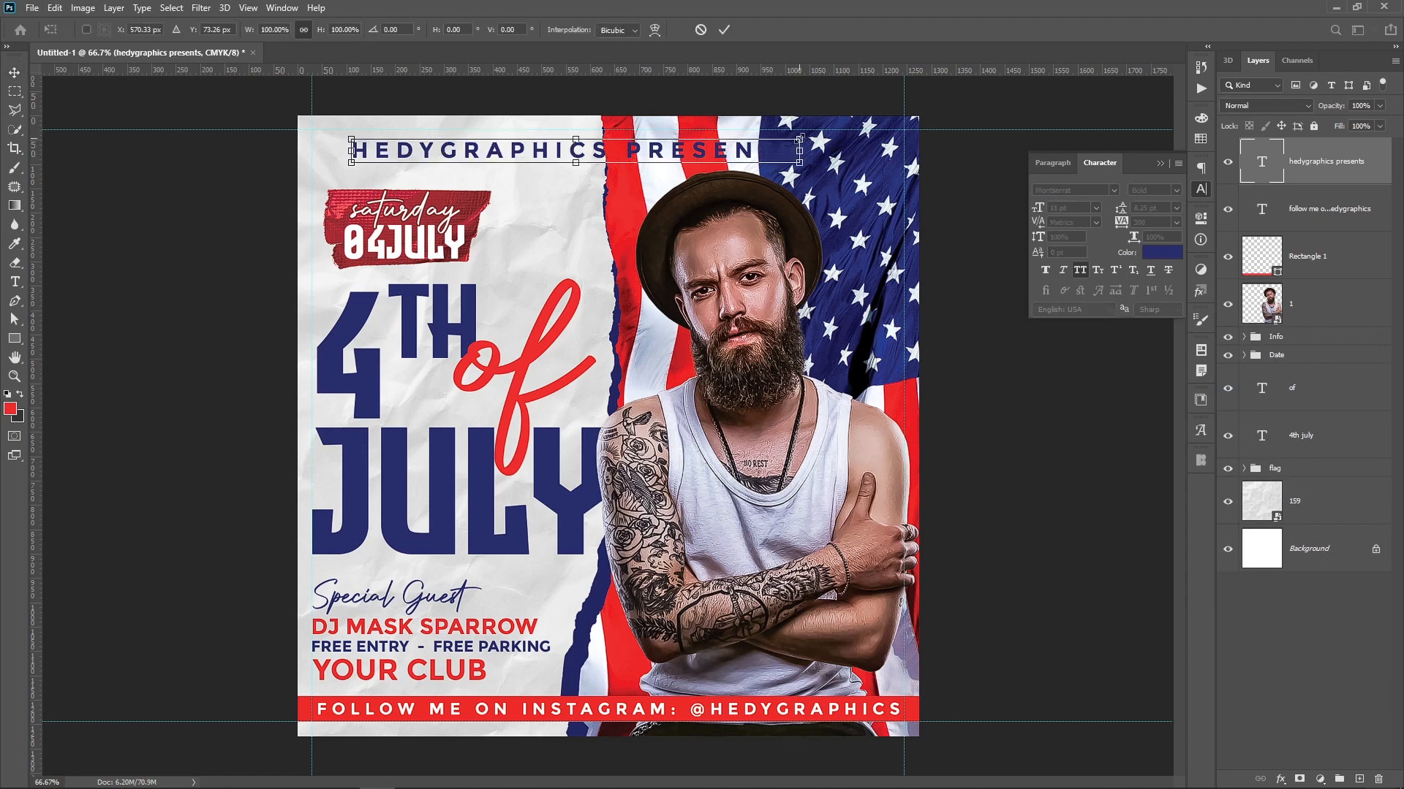
{"action": "left_click_drag", "start_coordinate": [798, 140], "coordinate": [601, 117]}
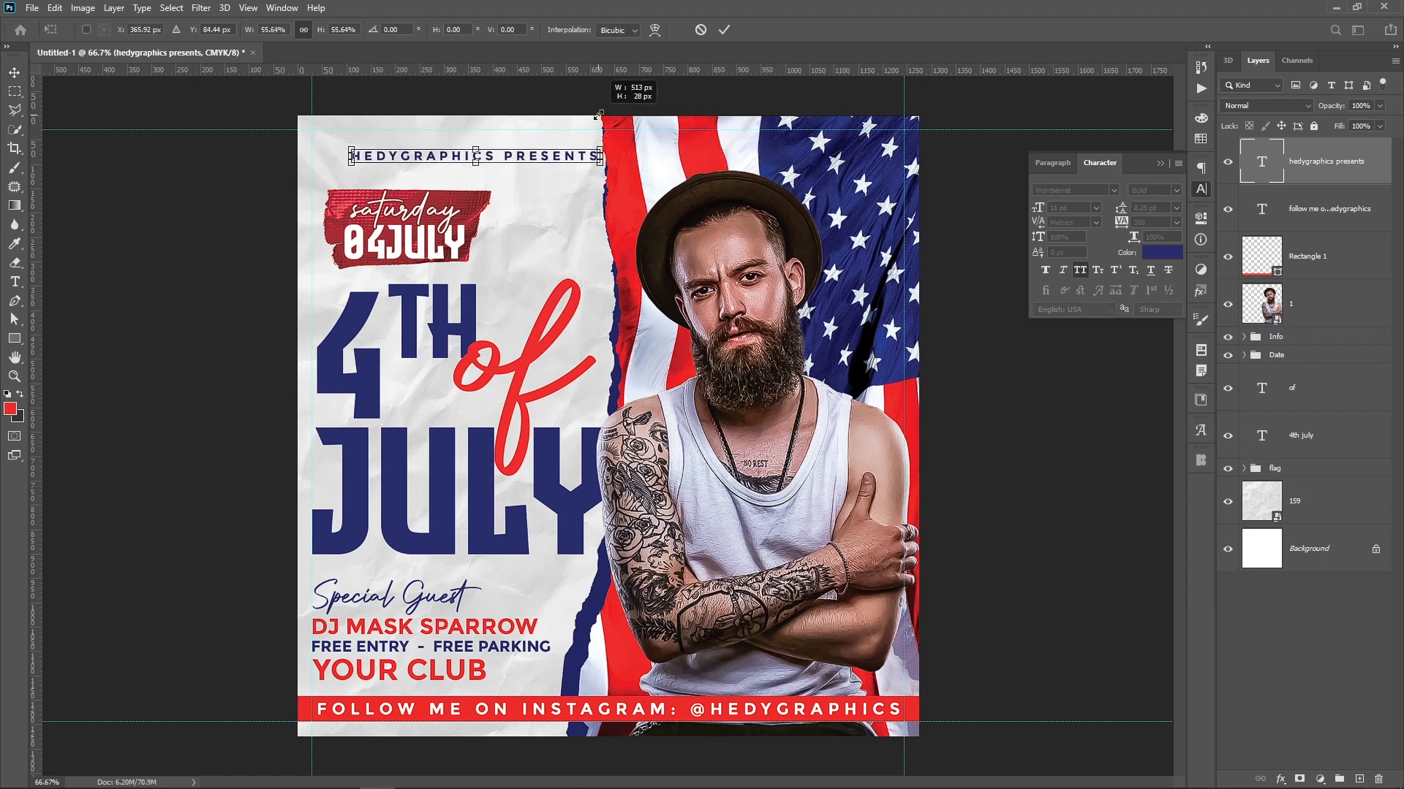
{"action": "key", "text": "Return"}
{"action": "left_click_drag", "start_coordinate": [626, 229], "coordinate": [607, 203]}
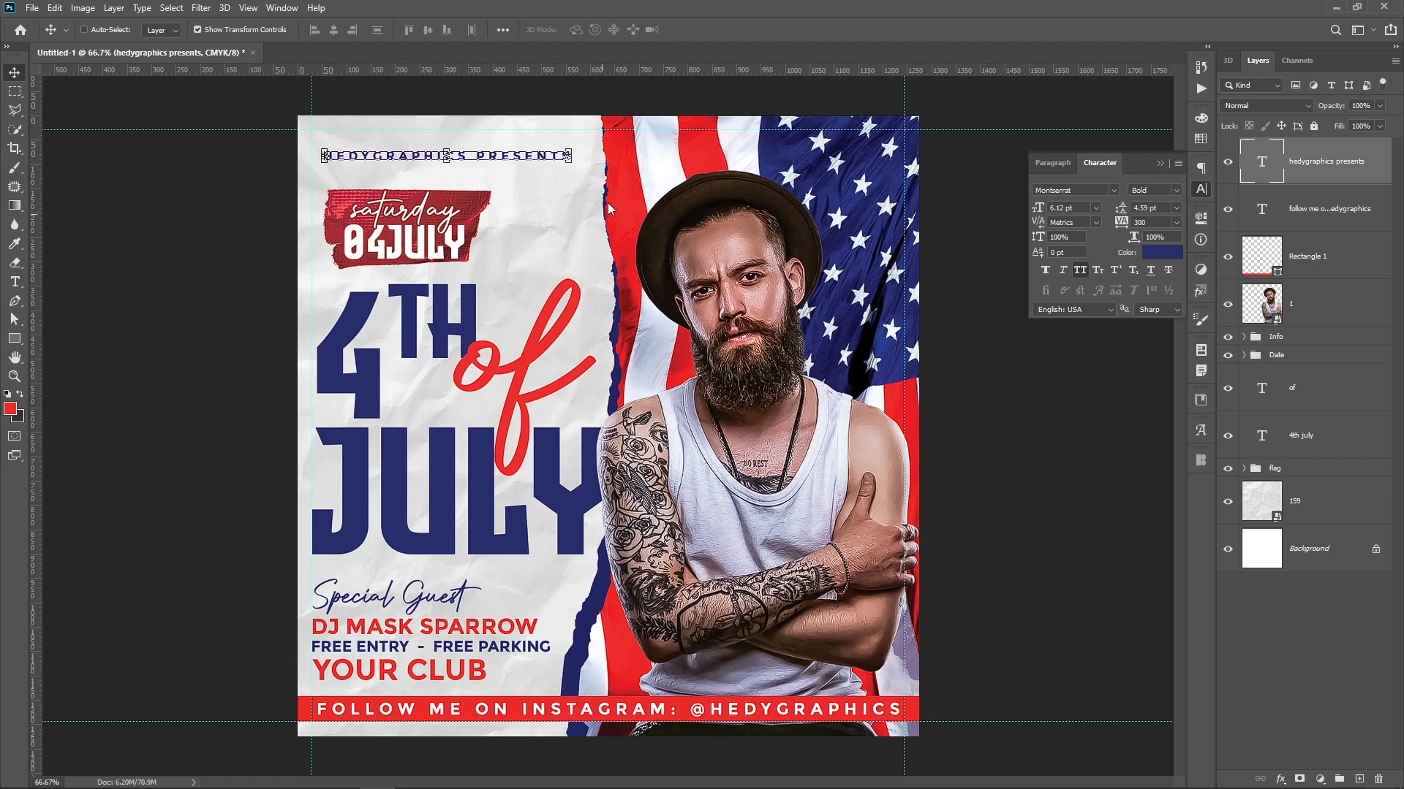
{"action": "left_click", "coordinate": [573, 148]}
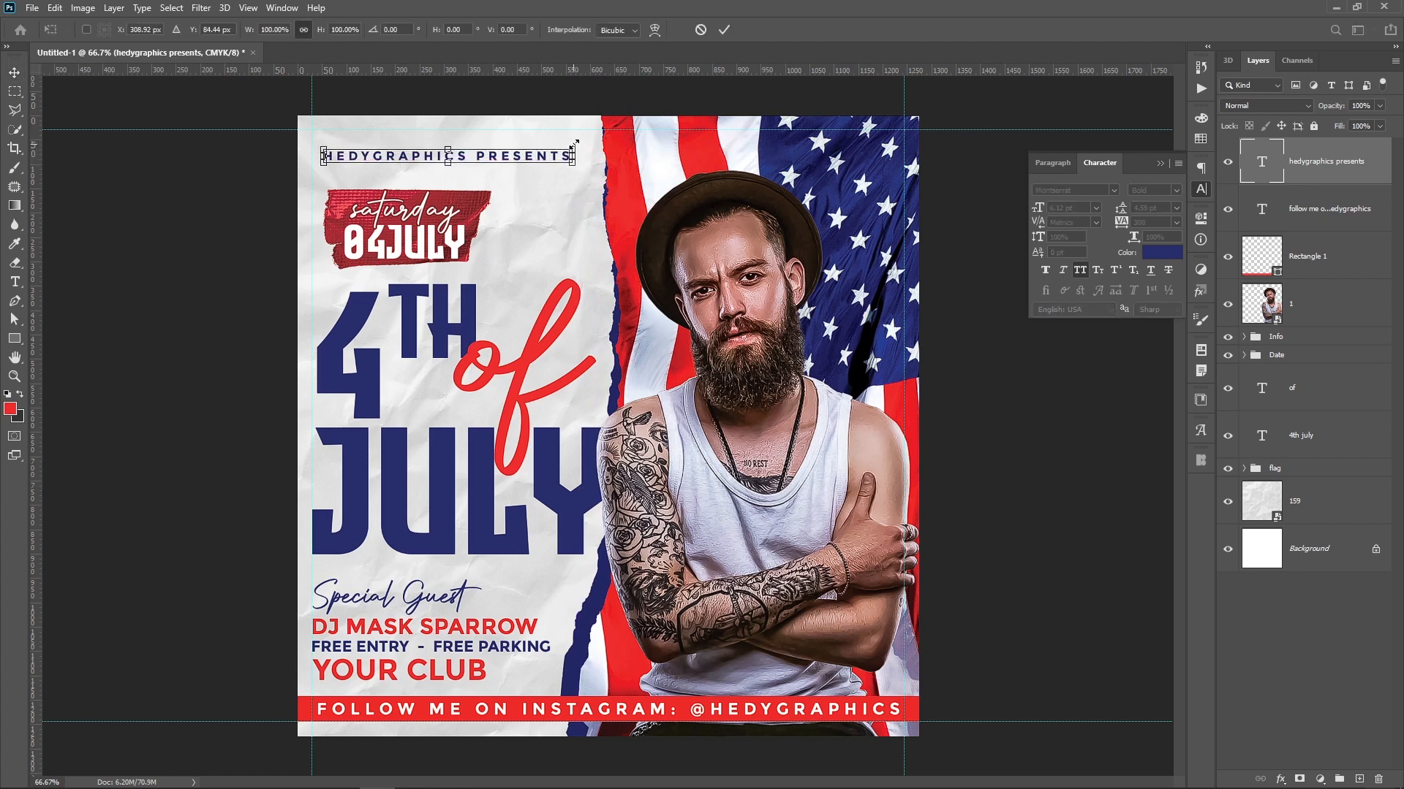
{"action": "left_click_drag", "start_coordinate": [575, 144], "coordinate": [593, 146]}
{"action": "key", "text": "Return"}
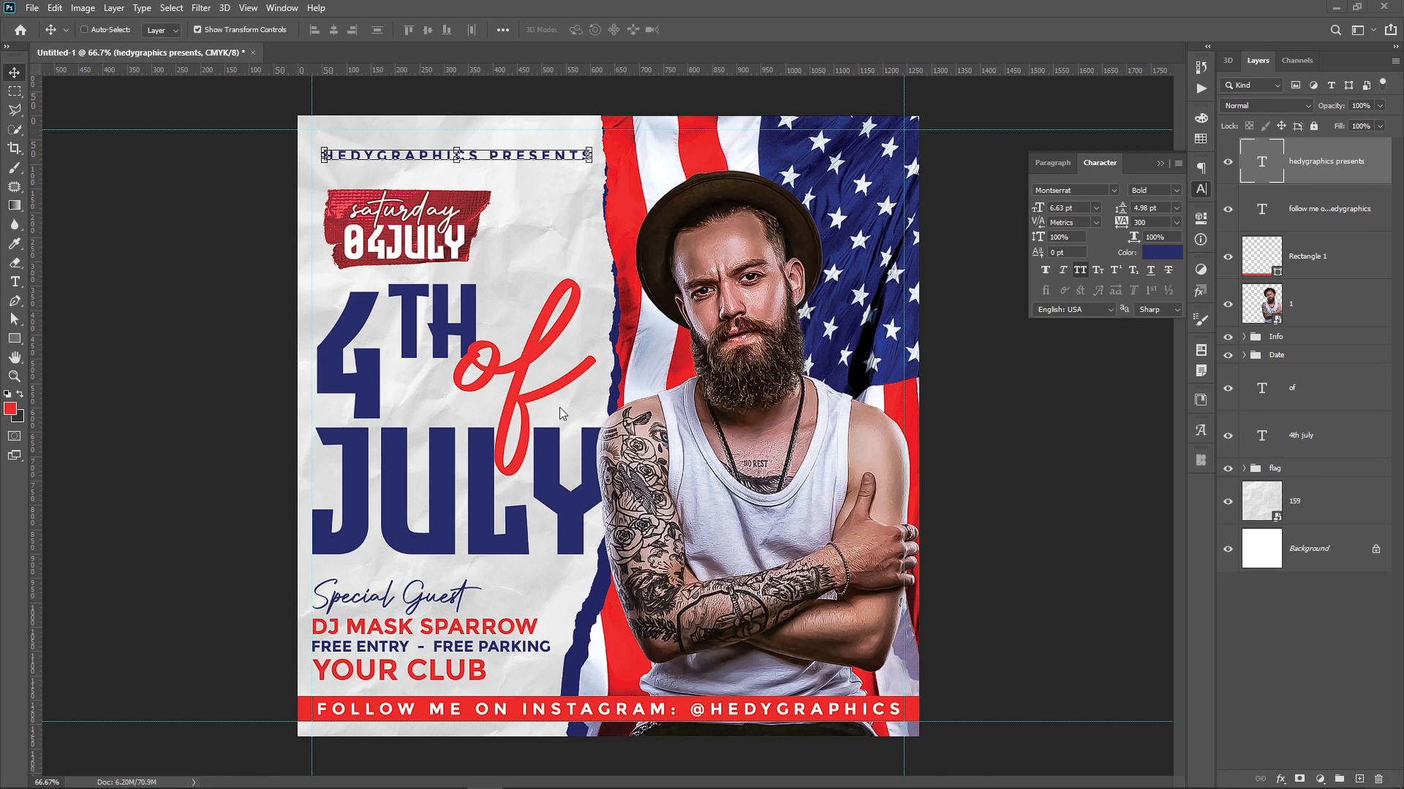
Set the blend mode of the "4th july" title layer to Color Burn
{"action": "left_click", "coordinate": [414, 291], "text": "ctrl"}
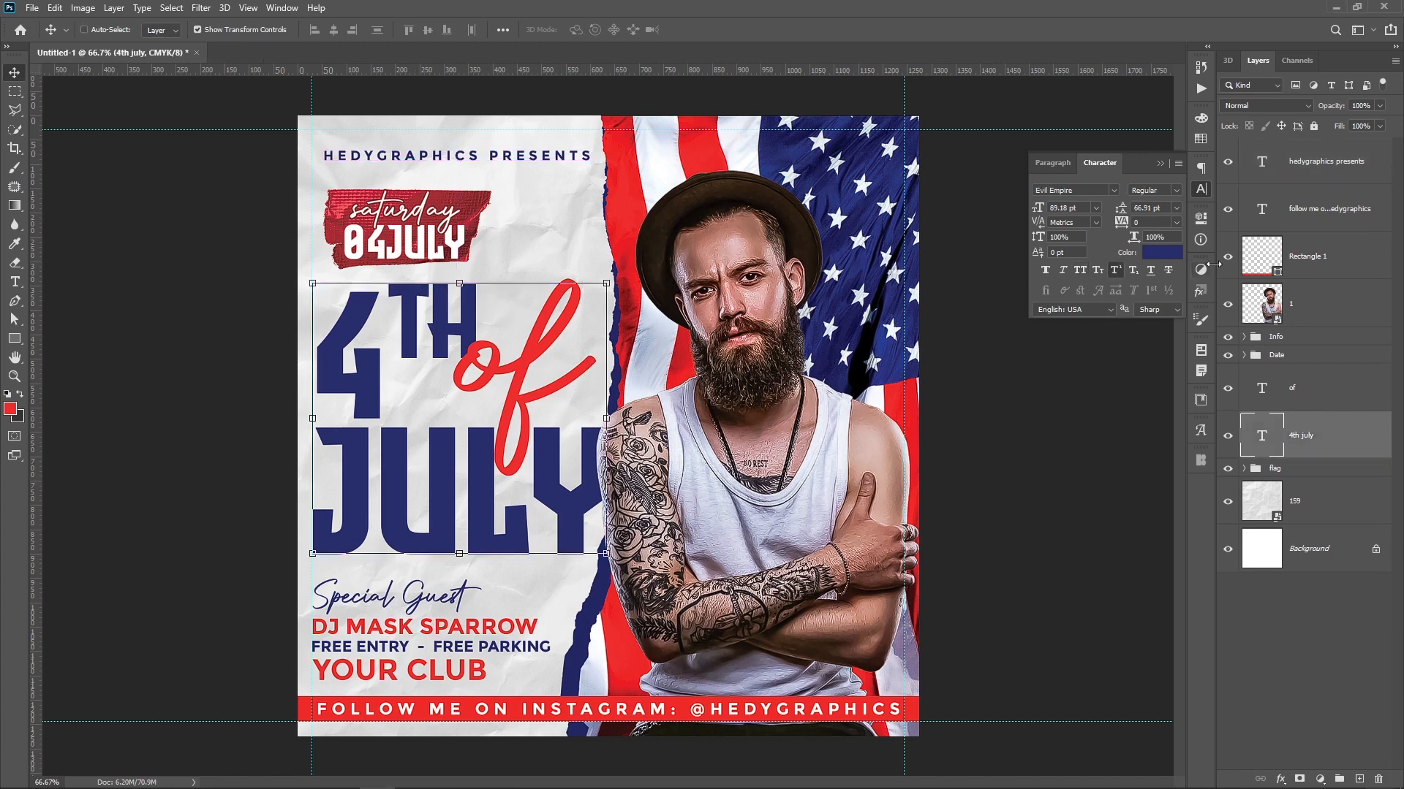
{"action": "left_click", "coordinate": [1278, 104]}
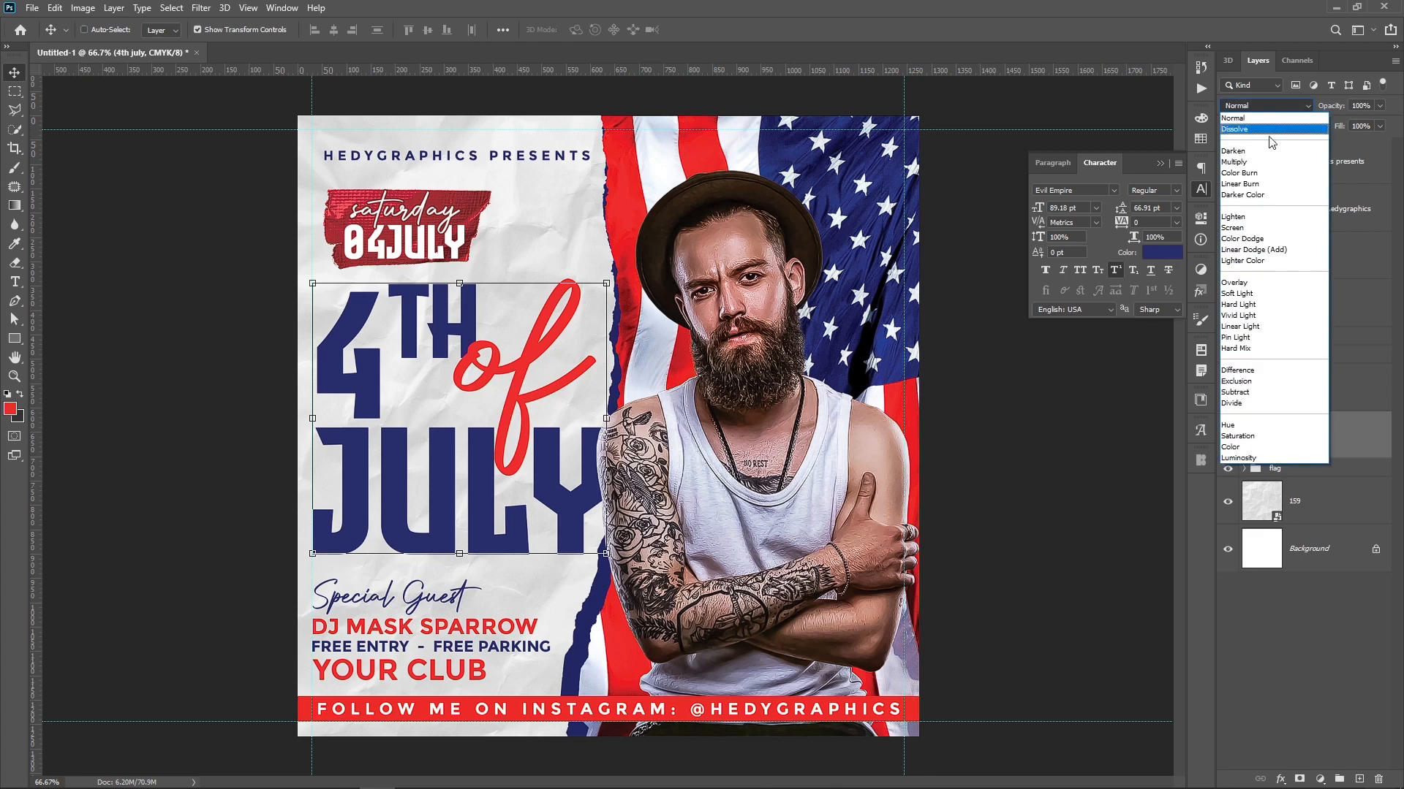
{"action": "left_click", "coordinate": [1253, 176]}
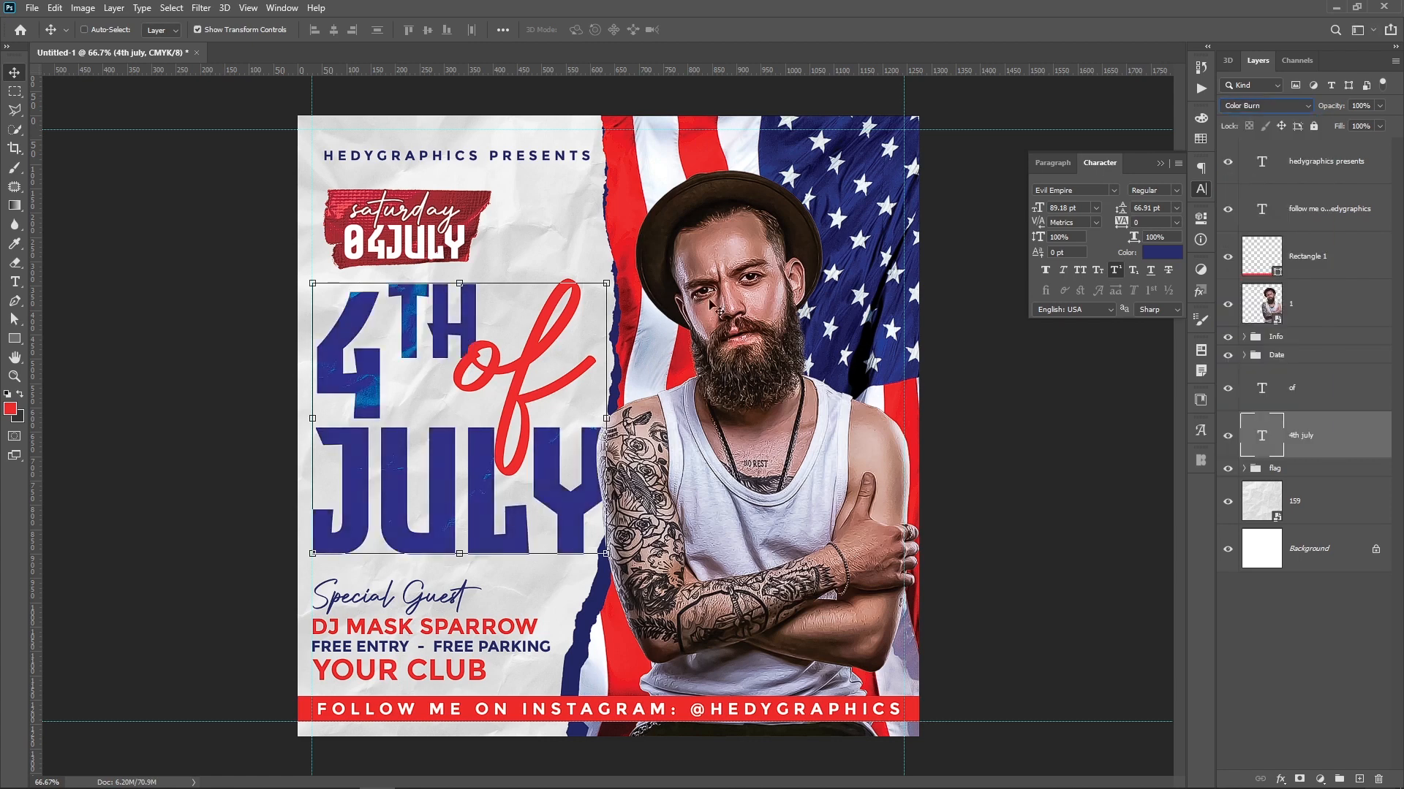
{"action": "left_click", "coordinate": [1335, 582]}
Apply a Levels adjustment to the 159 paper texture, raising the shadow input and adjusting the midtones
{"action": "left_click", "coordinate": [1338, 510]}
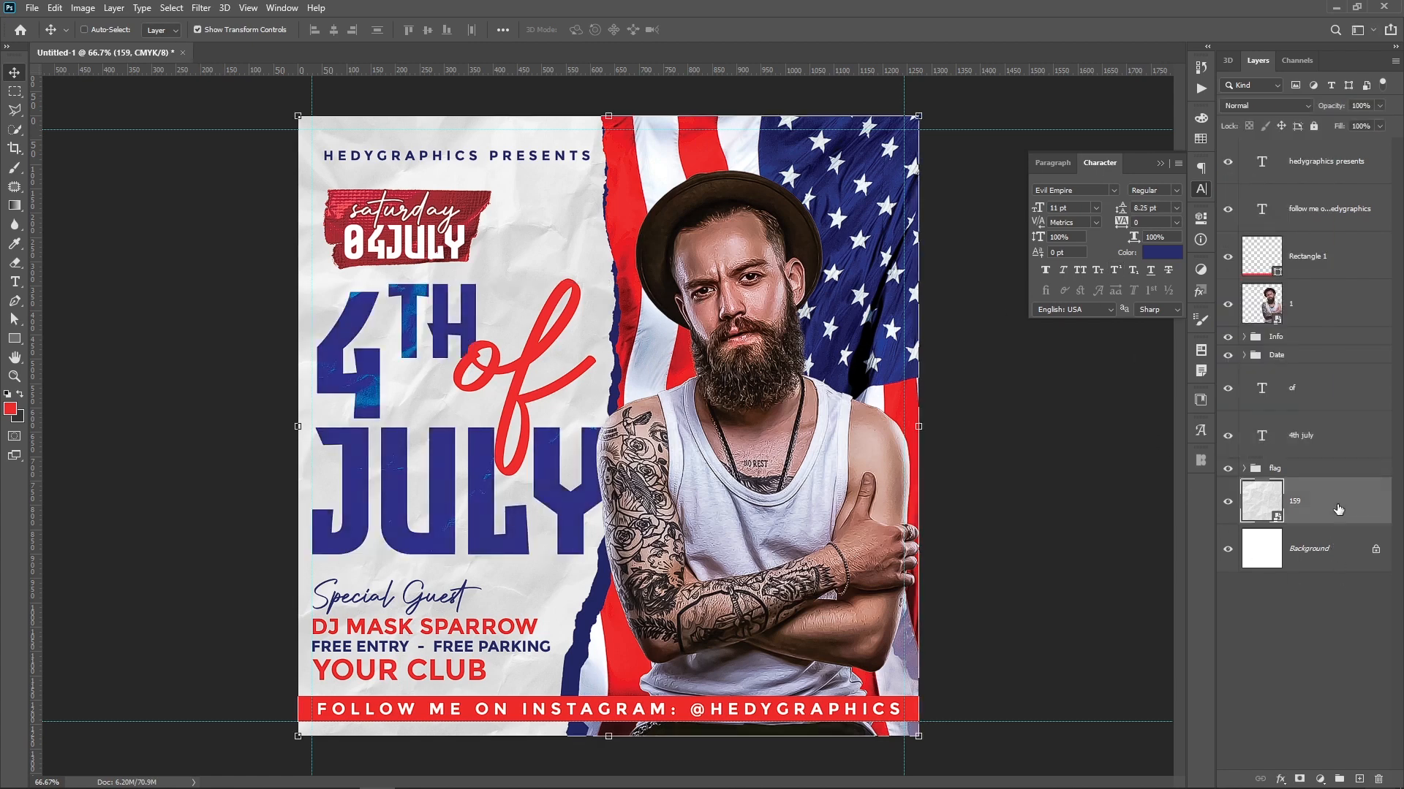
{"action": "key", "text": "ctrl+l"}
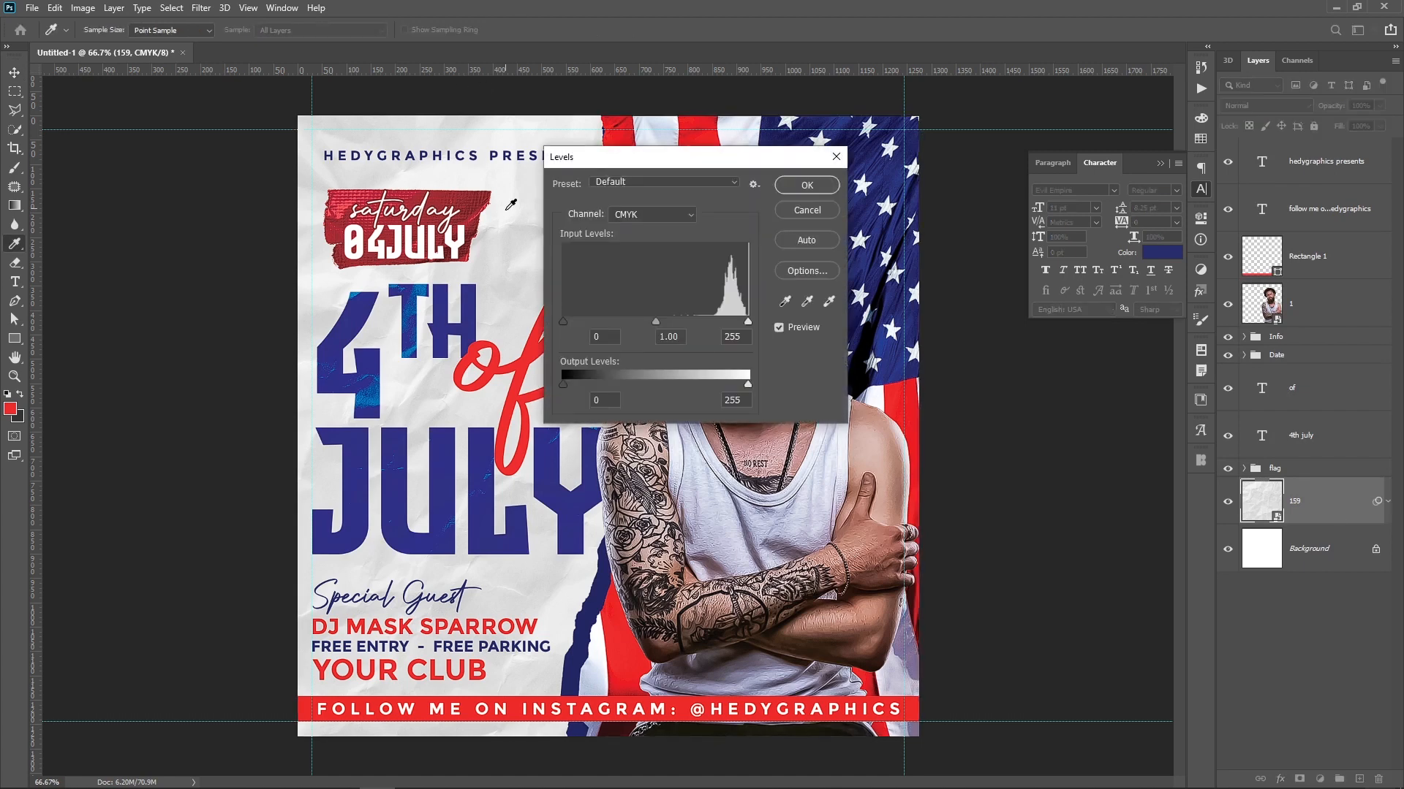
{"action": "left_click_drag", "start_coordinate": [563, 322], "coordinate": [585, 322]}
{"action": "mouse_move", "coordinate": [674, 324]}
{"action": "left_mouse_down"}
{"action": "mouse_move", "coordinate": [696, 318]}
{"action": "mouse_move", "coordinate": [661, 317]}
{"action": "left_mouse_up"}
{"action": "left_click", "coordinate": [663, 319]}
{"action": "key", "text": "Return"}
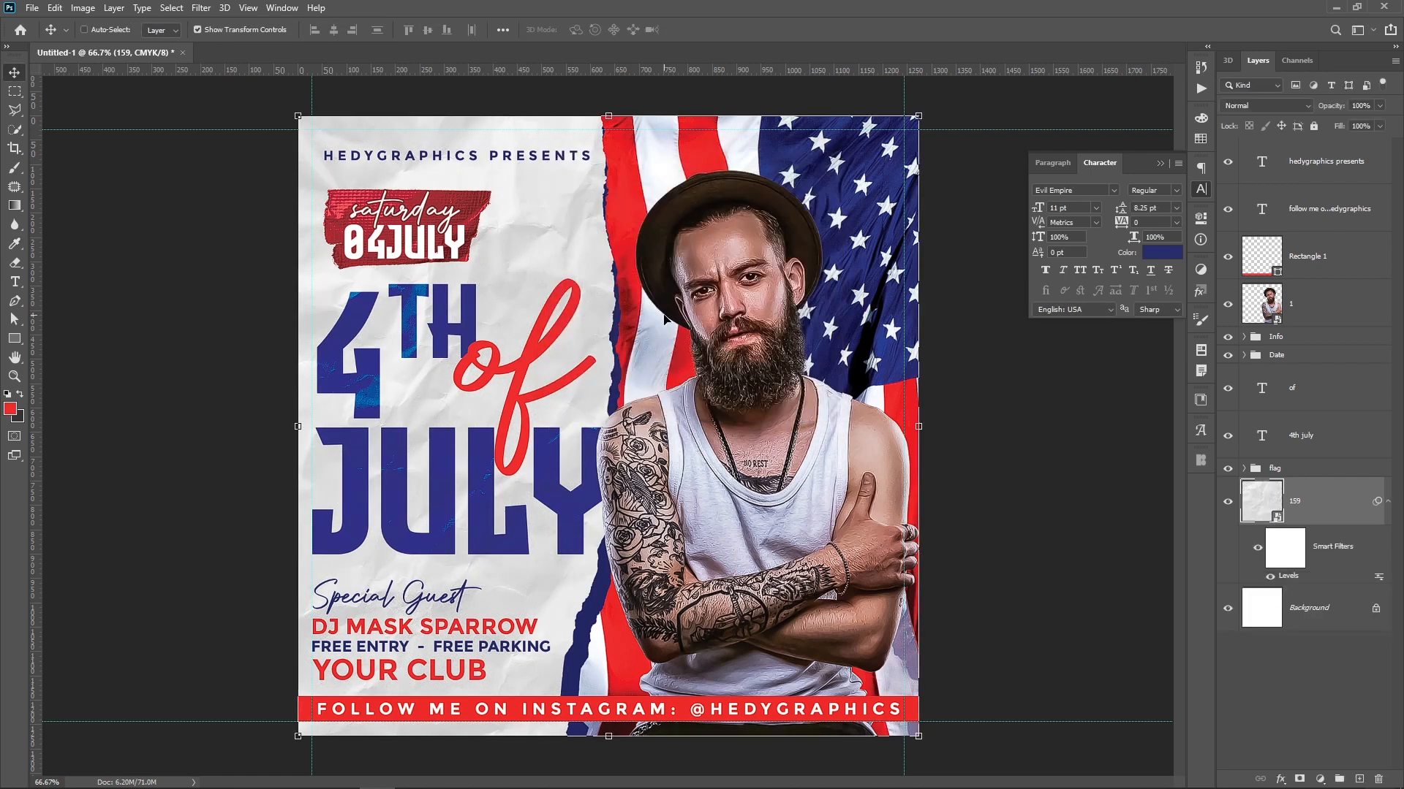
Scale the male model up to about 15.94%, keeping him anchored at the flyer's bottom edge
{"action": "key", "text": "v"}
{"action": "left_click", "coordinate": [701, 304]}
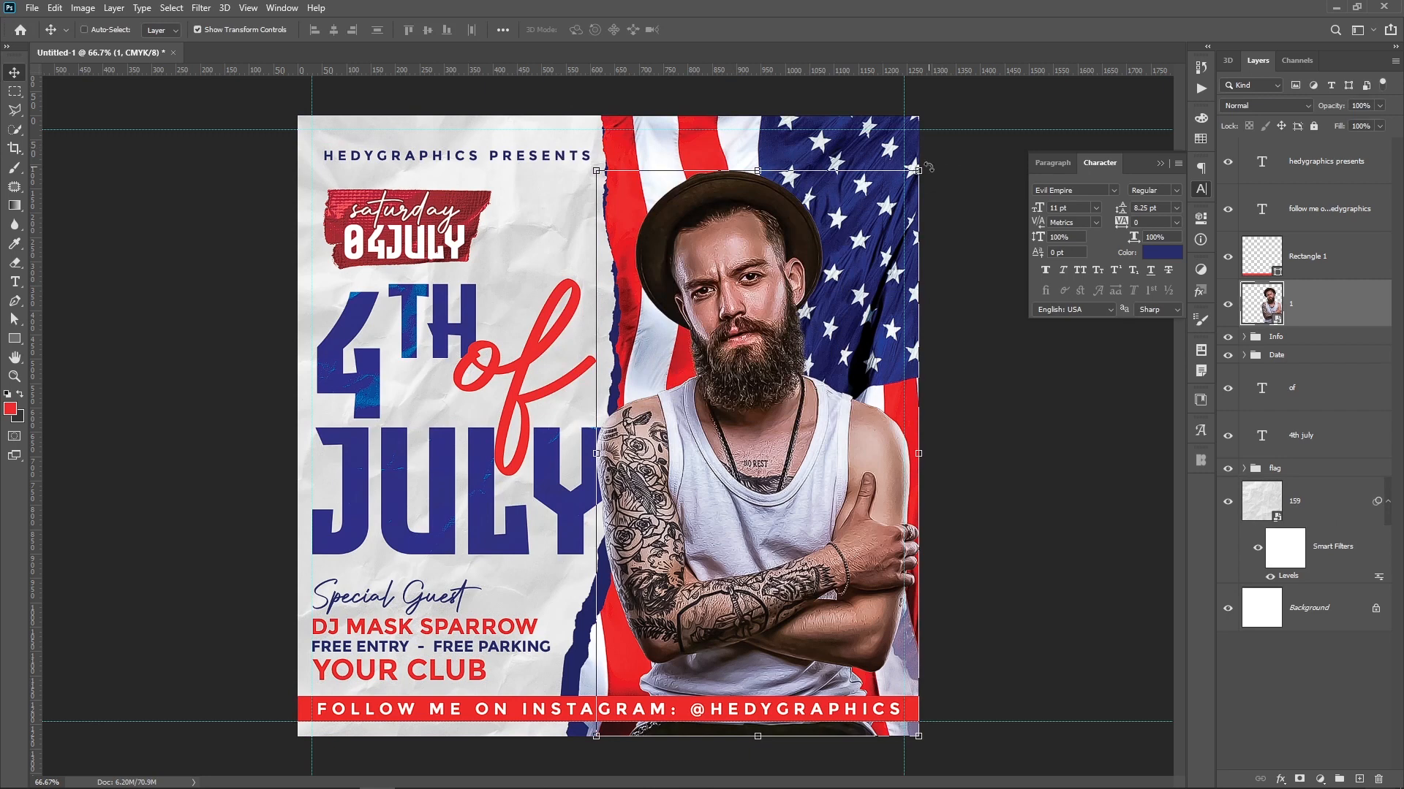
{"action": "key", "text": "ctrl+t"}
{"action": "left_click_drag", "start_coordinate": [969, 111], "coordinate": [980, 86]}
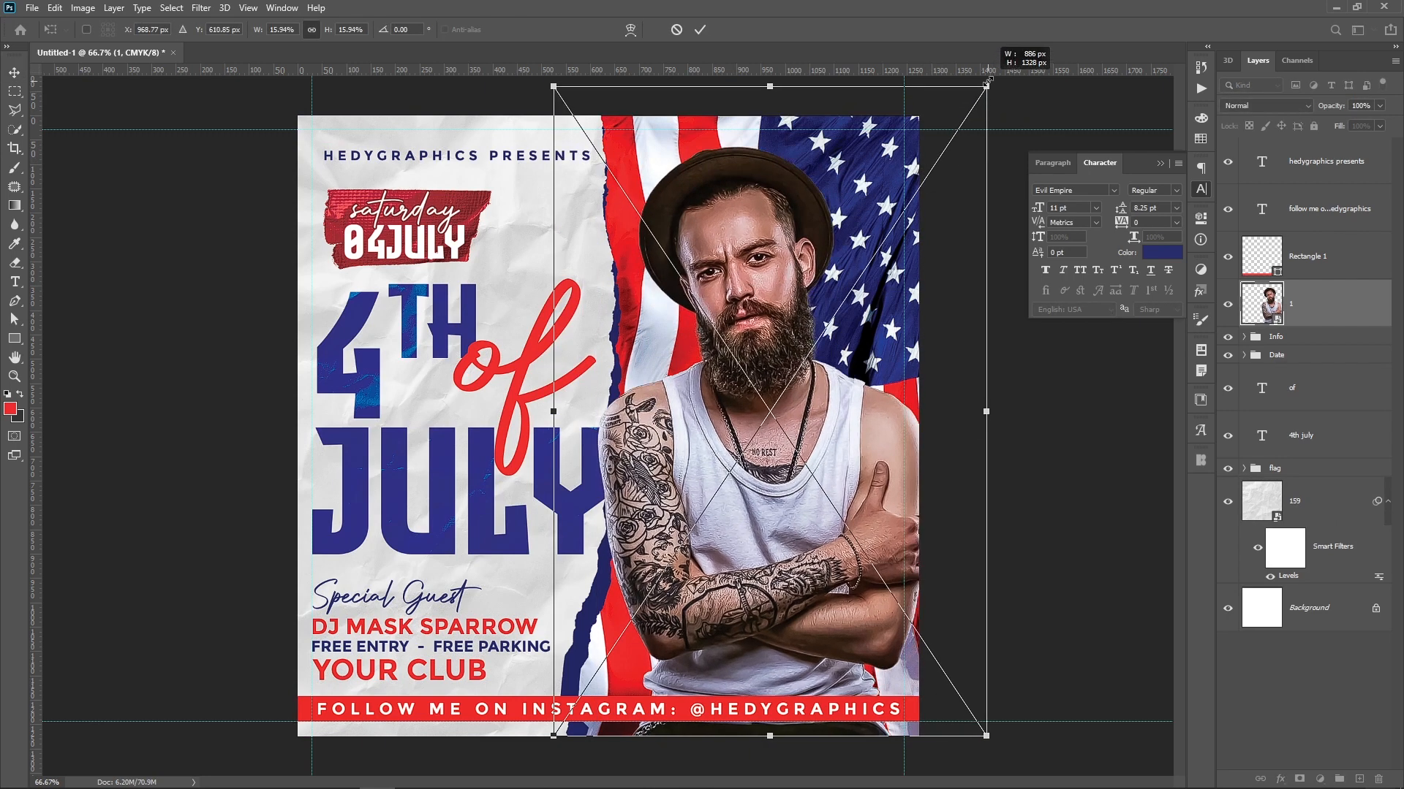
{"action": "key", "text": "Return"}
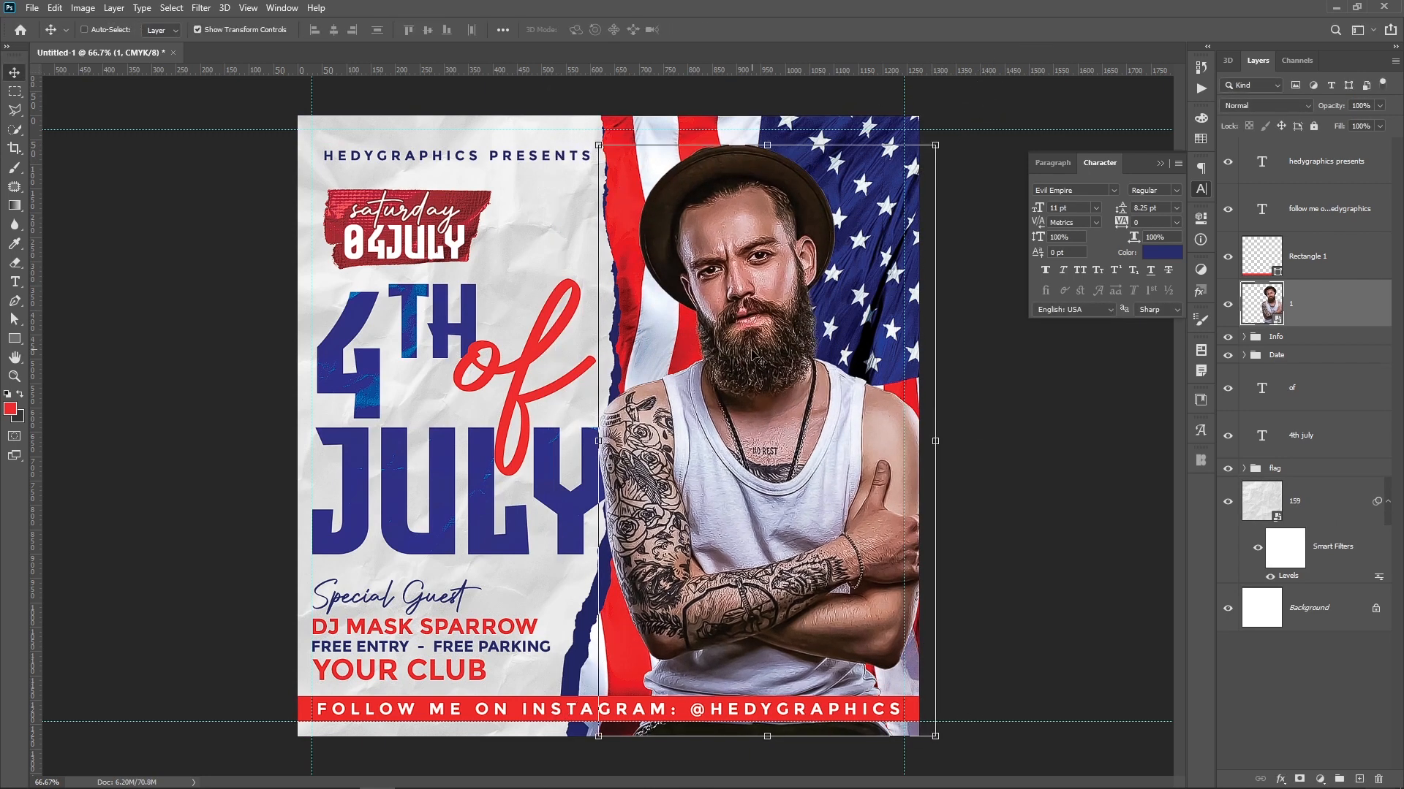
{"action": "left_click", "coordinate": [1259, 717]}
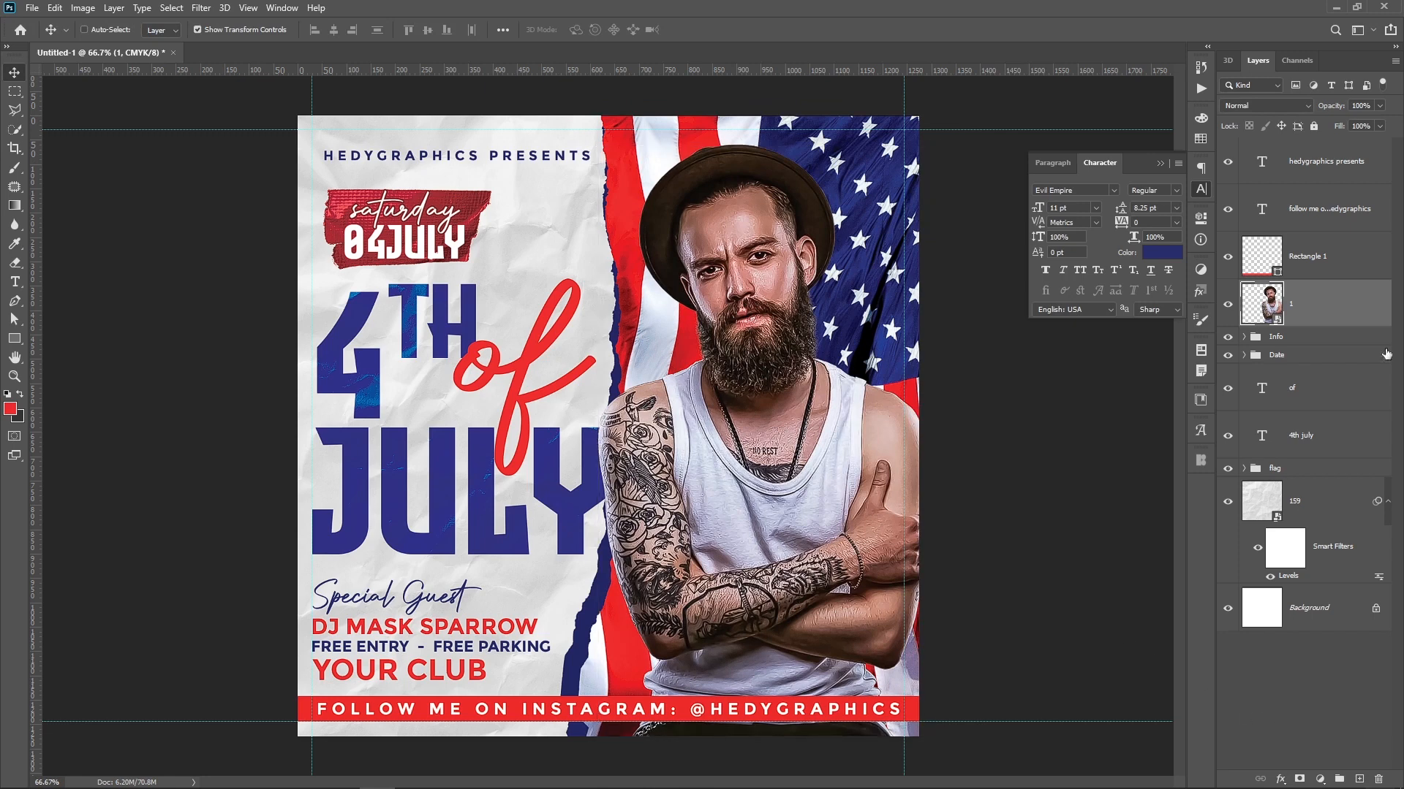
Move the header text, the Instagram text and the red bar layers into the Info group
{"action": "left_click", "coordinate": [1362, 176]}
{"action": "left_click", "coordinate": [1335, 211], "text": "shift"}
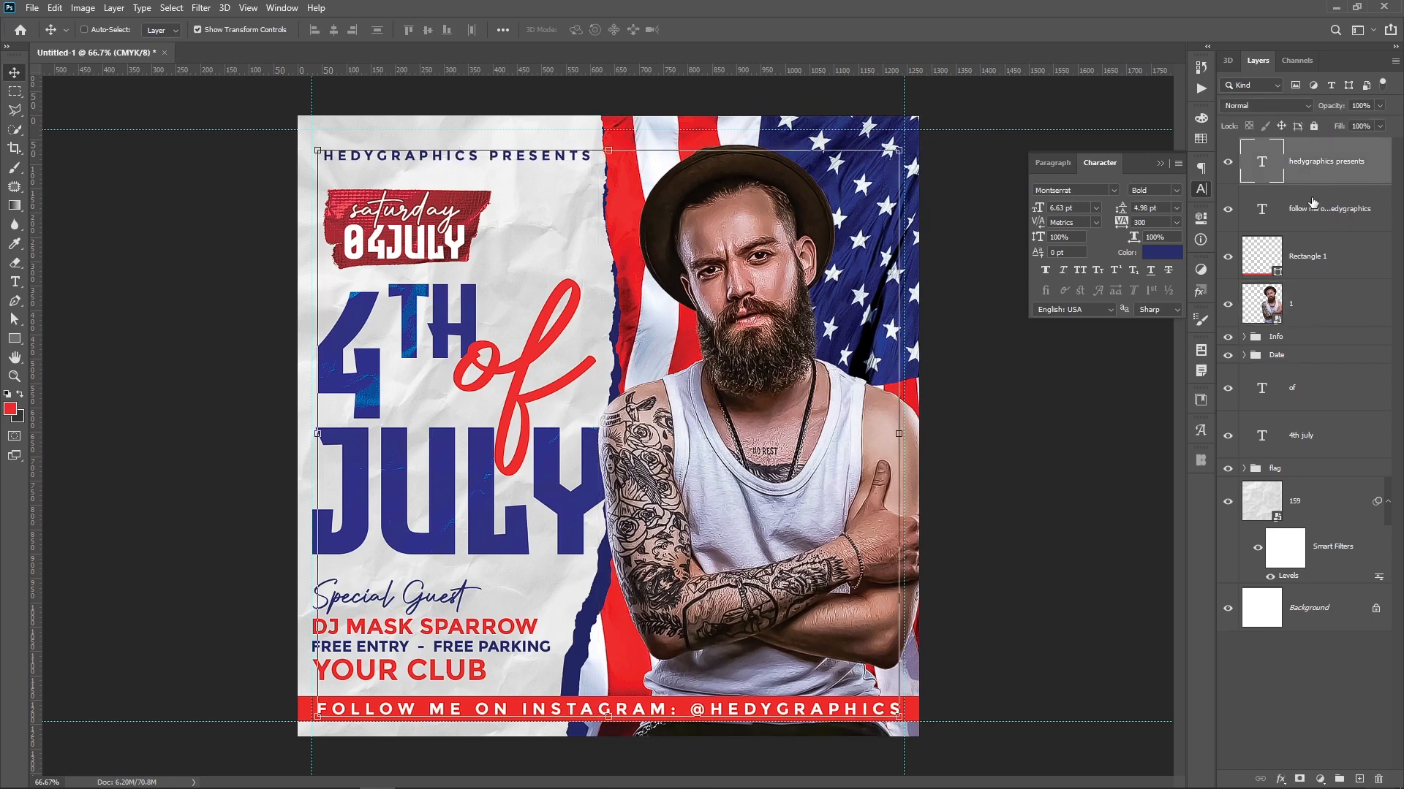
{"action": "left_click", "coordinate": [1325, 254], "text": "shift"}
{"action": "left_click_drag", "start_coordinate": [1324, 255], "coordinate": [1329, 334]}
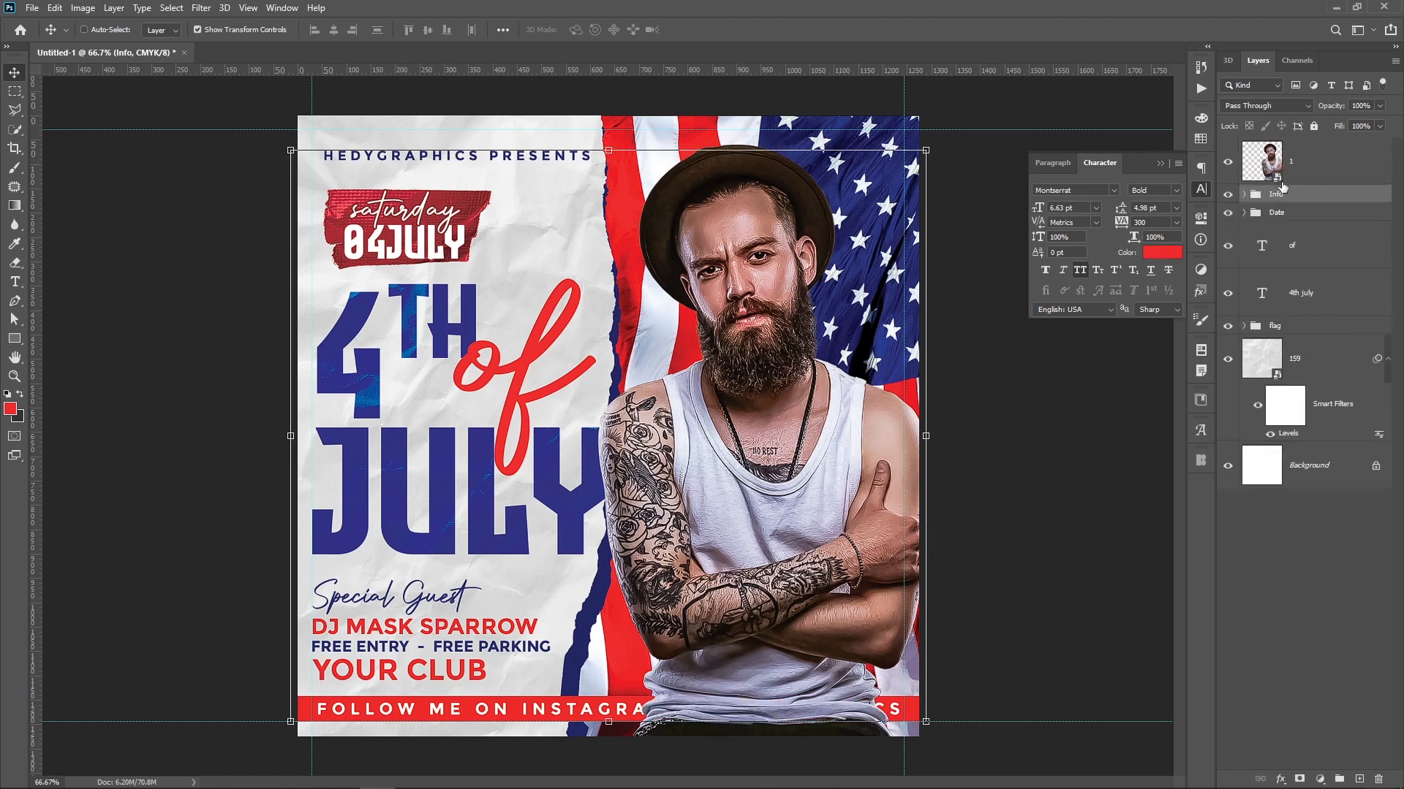
Put the male model layer into its own group named "Model" and collapse it
{"action": "left_click", "coordinate": [1299, 178]}
{"action": "key", "text": "ctrl+g"}
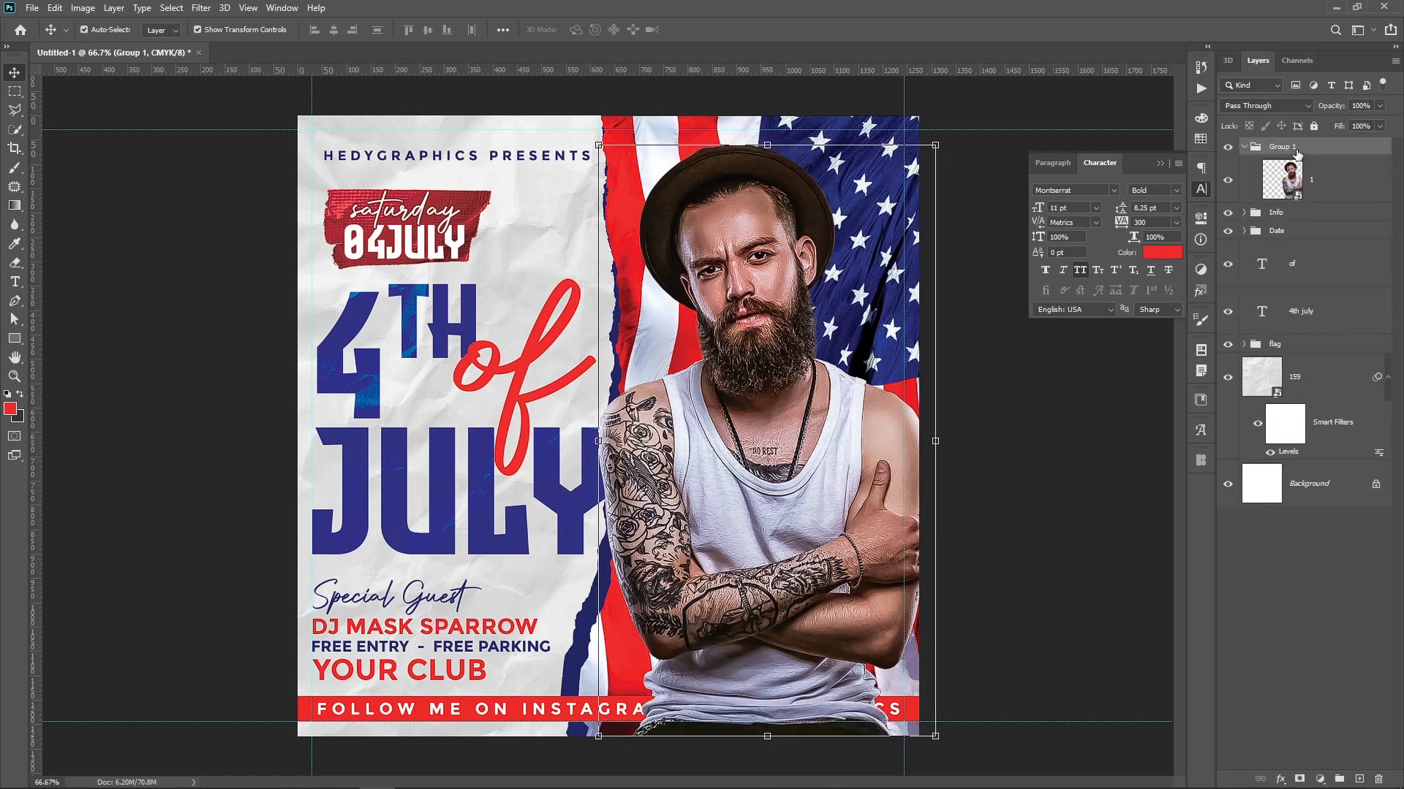
{"action": "double_click", "coordinate": [1295, 147]}
{"action": "type", "text": "Model"}
{"action": "key", "text": "Return"}
{"action": "left_click", "coordinate": [1244, 147]}
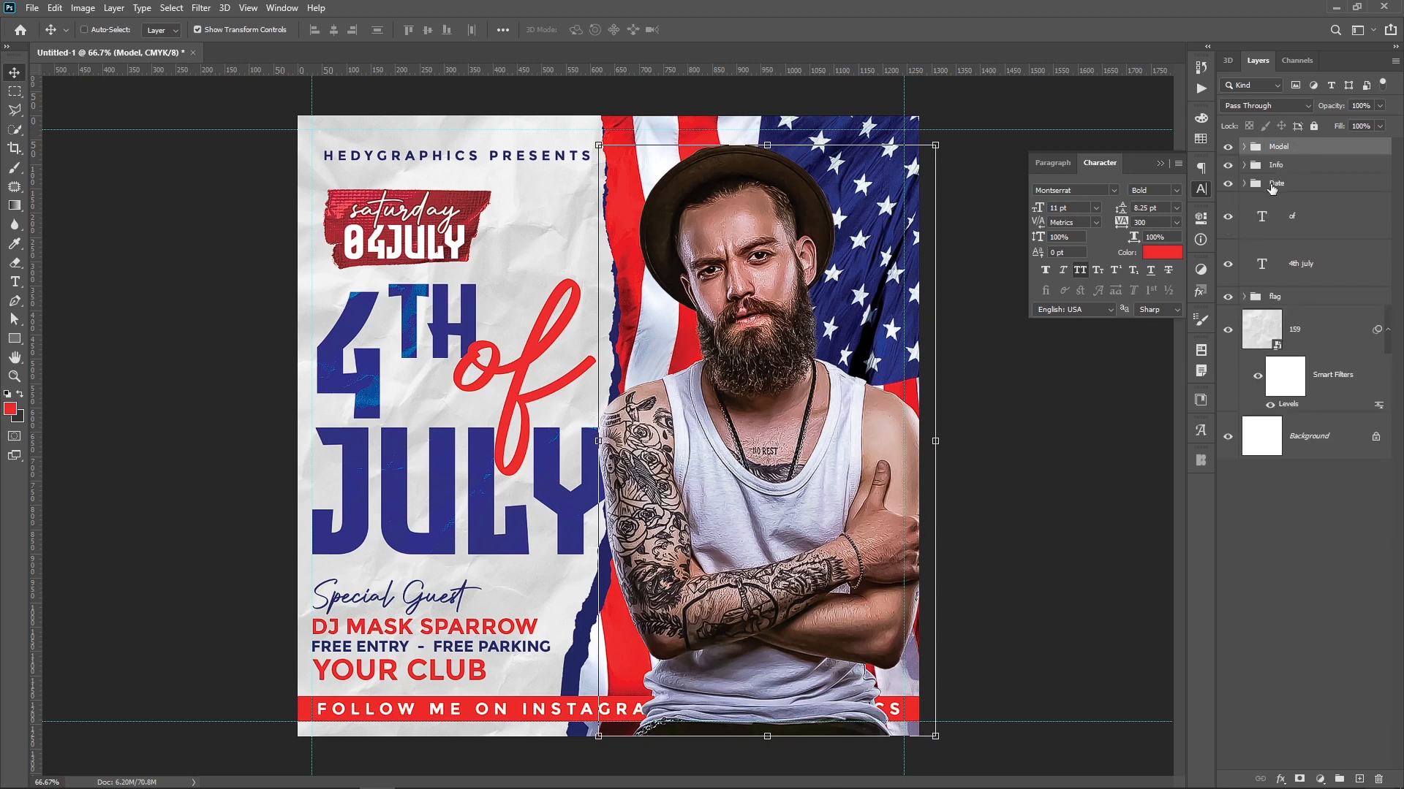
Nest the Date group inside the Info group, and group the "of" and "4th july" text layers as "Main Text"
{"action": "left_click", "coordinate": [1273, 187]}
{"action": "left_click_drag", "start_coordinate": [1279, 187], "coordinate": [1280, 168]}
{"action": "left_click", "coordinate": [1321, 258]}
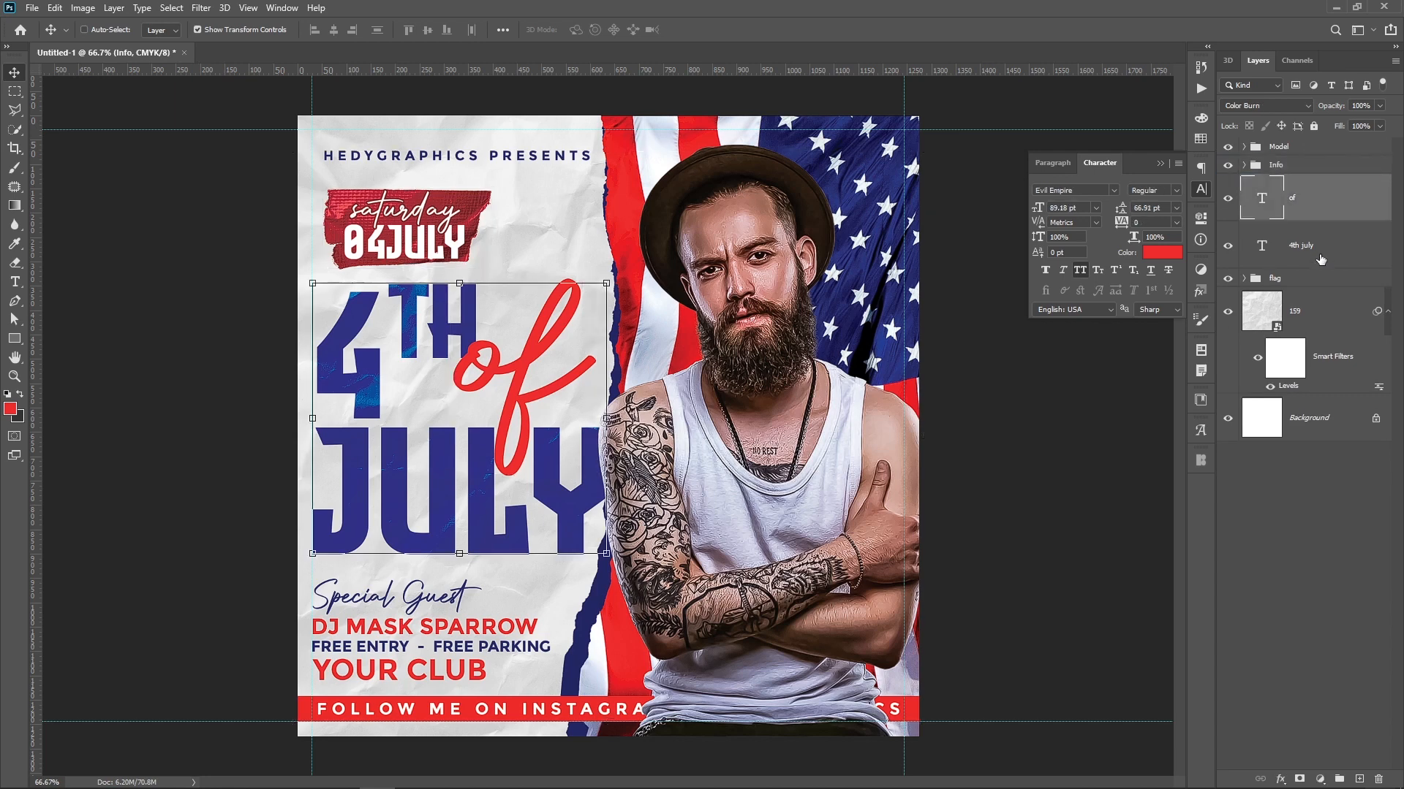
{"action": "left_click", "coordinate": [1320, 212], "text": "ctrl"}
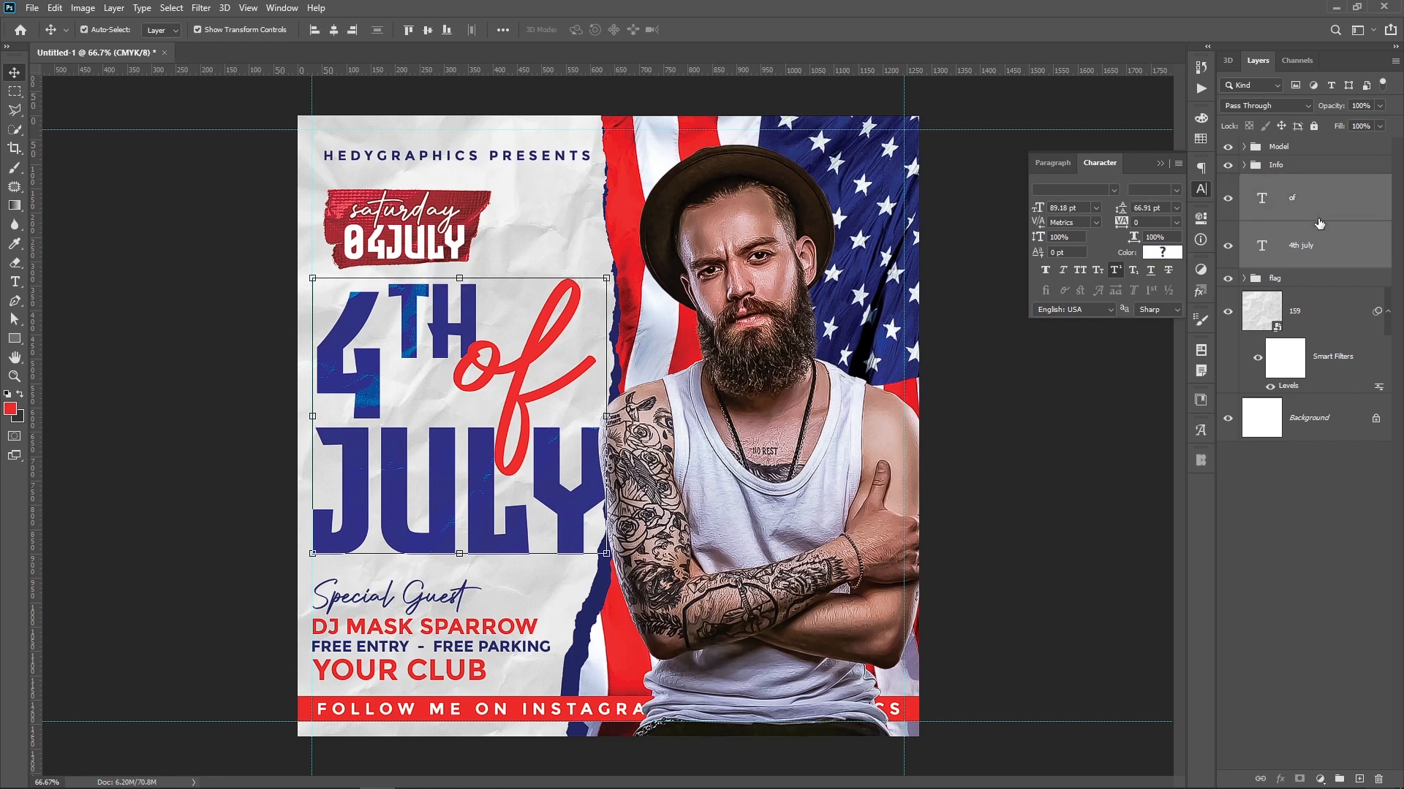
{"action": "key", "text": "ctrl+g"}
{"action": "double_click", "coordinate": [1283, 182]}
{"action": "type", "text": "Main Text"}
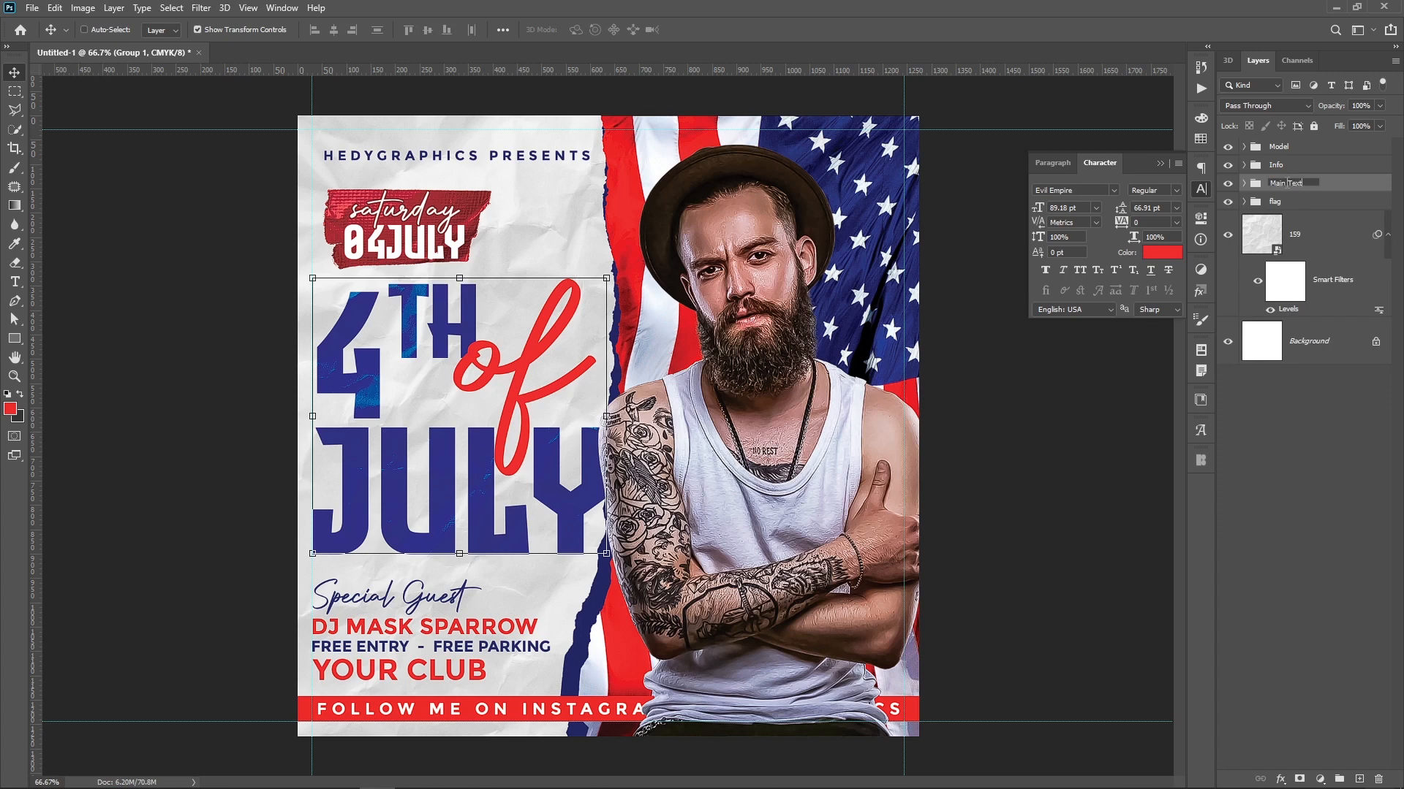
{"action": "key", "text": "Return"}
Group the flag group with the crumpled paper layer 159 and name the new group "BG"
{"action": "left_click", "coordinate": [1291, 203]}
{"action": "left_click", "coordinate": [1341, 285], "text": "shift"}
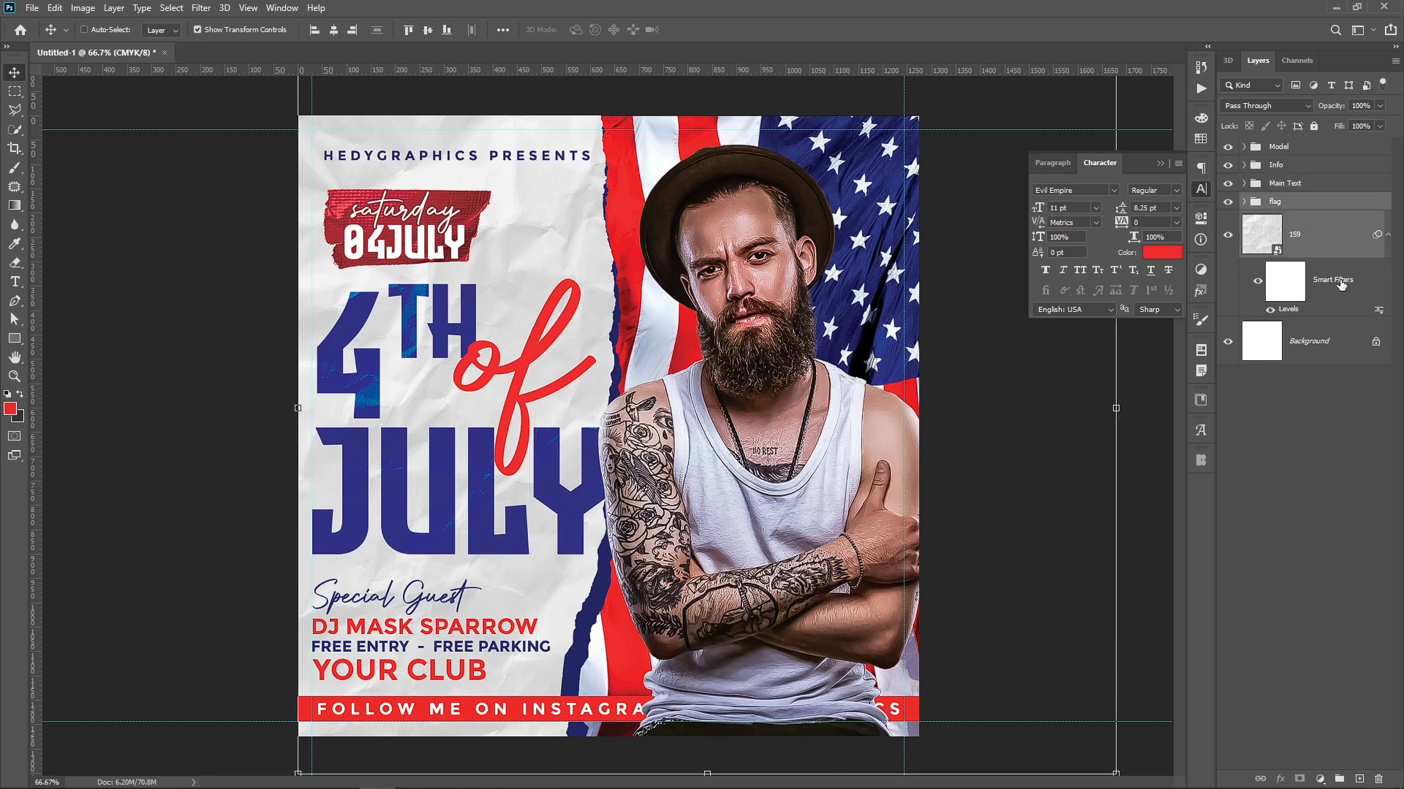
{"action": "key", "text": "ctrl+g"}
{"action": "double_click", "coordinate": [1283, 201]}
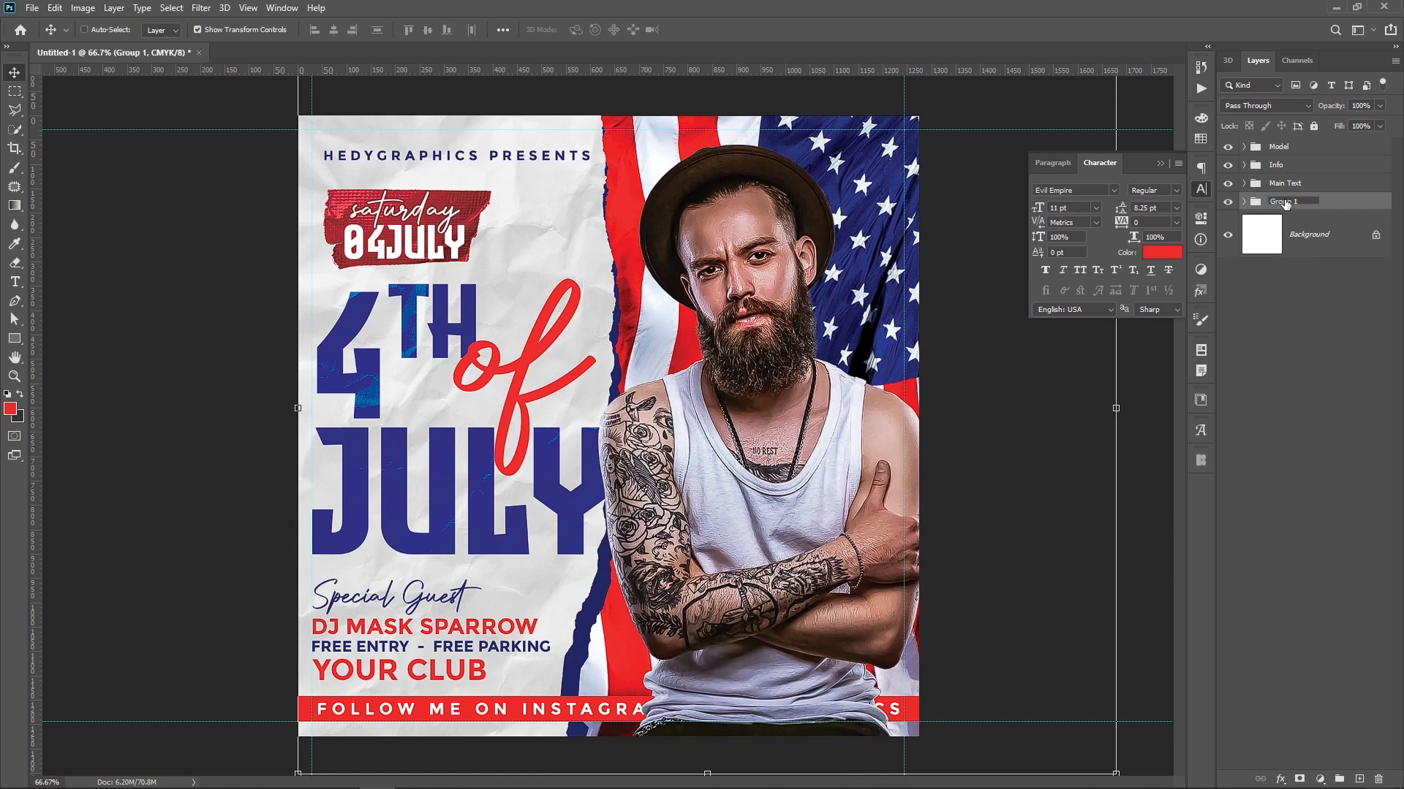
{"action": "type", "text": "Ba"}
{"action": "type", "text": "G"}
{"action": "key", "text": "Return"}
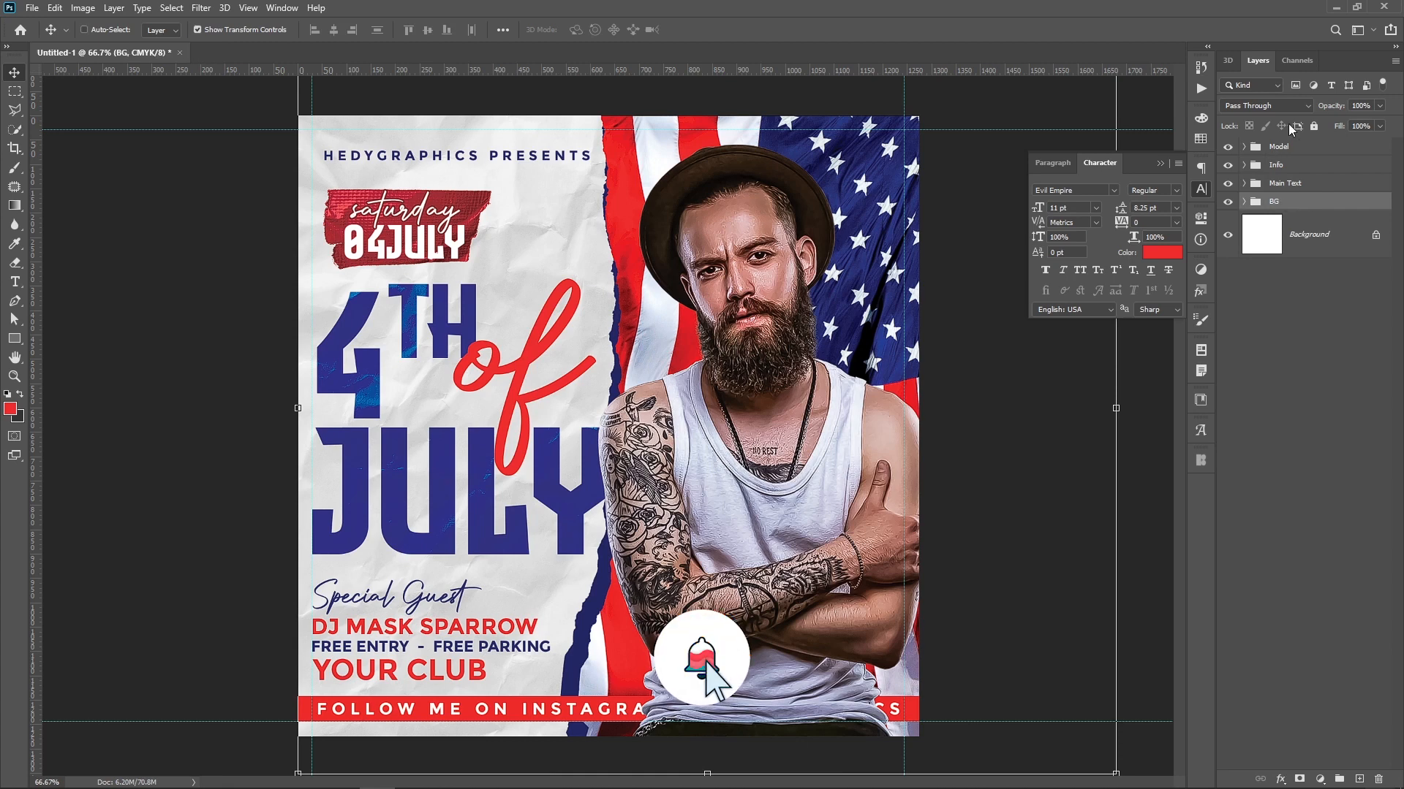
Add two empty layers above the Model group for brush work
{"action": "left_click", "coordinate": [1291, 149]}
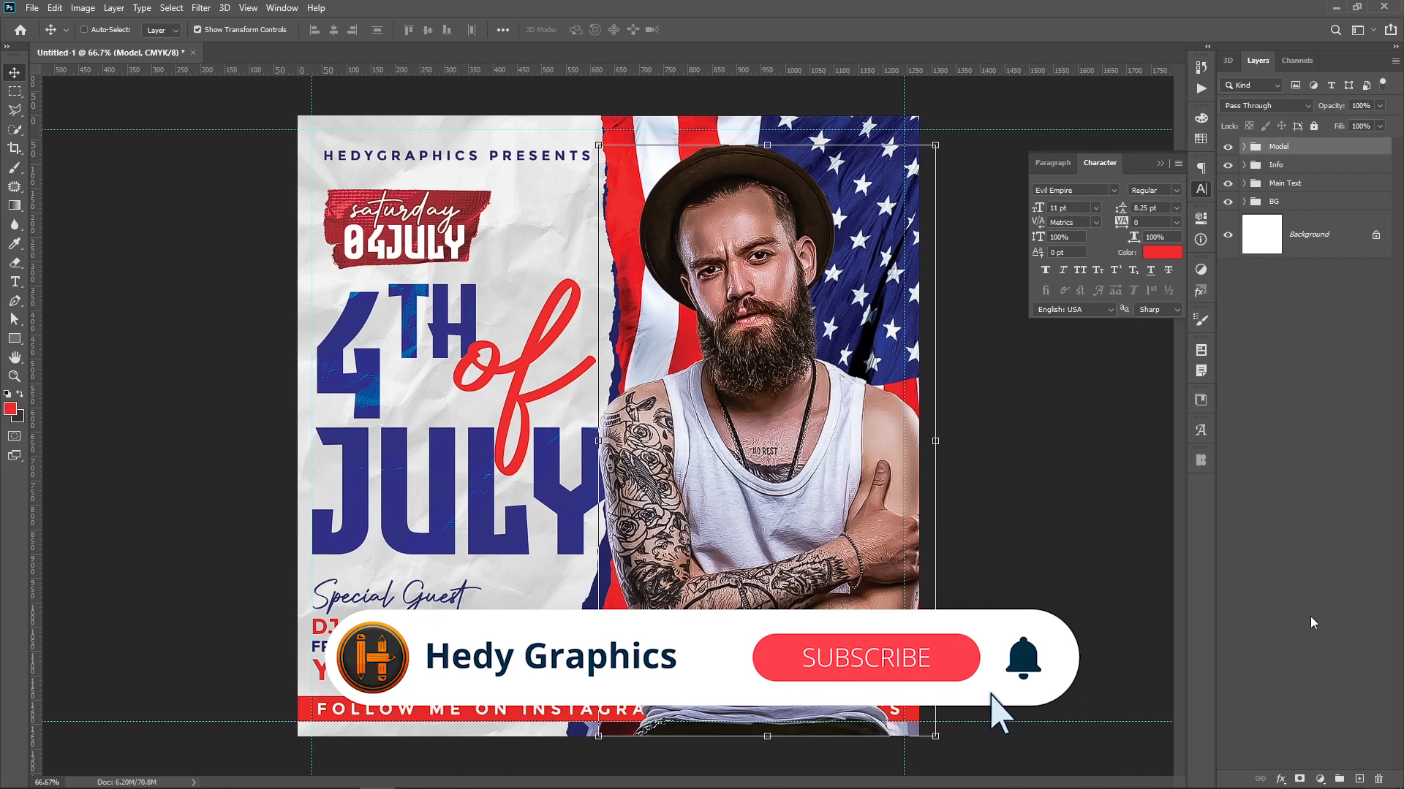
{"action": "left_click", "coordinate": [1360, 779]}
{"action": "key", "text": "b"}
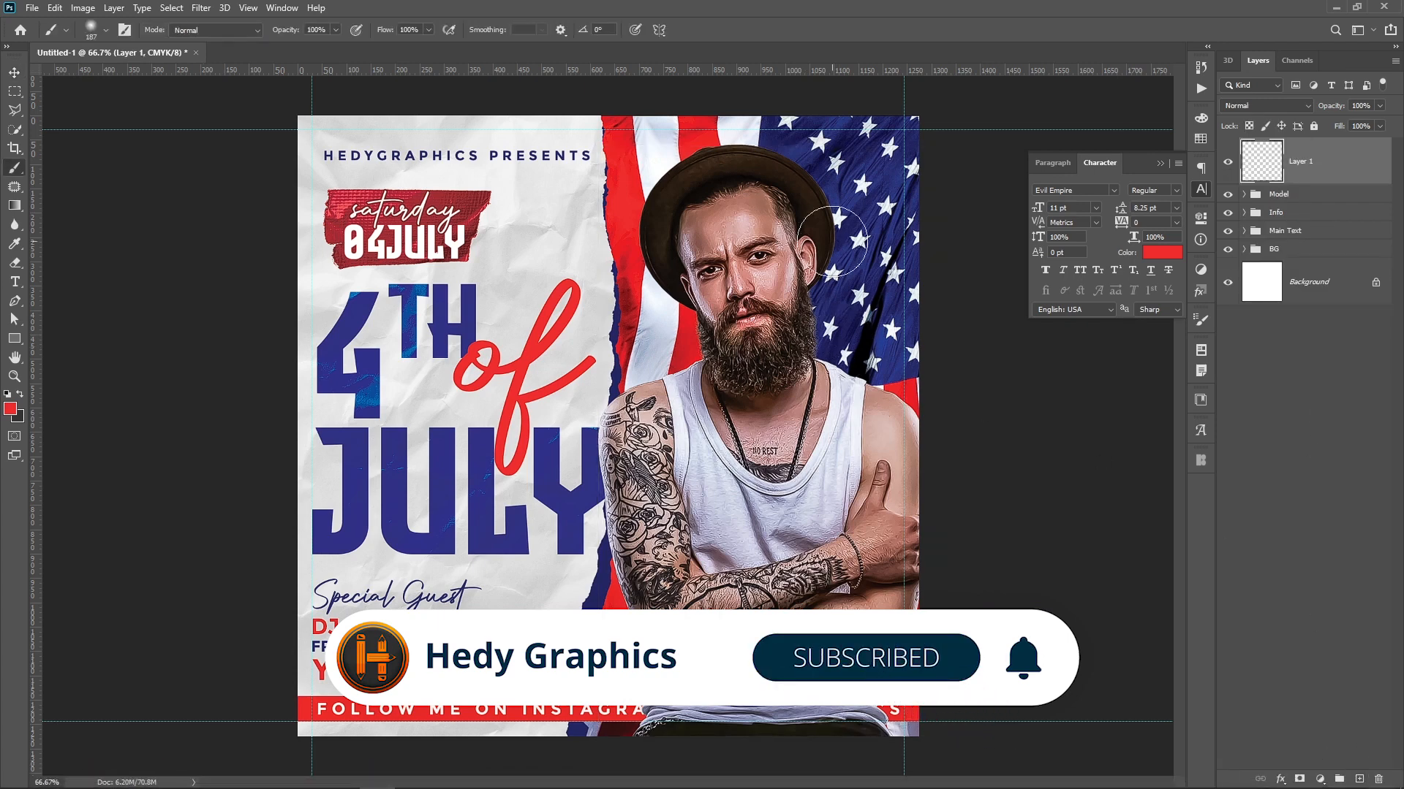
{"action": "left_click", "coordinate": [1360, 779]}
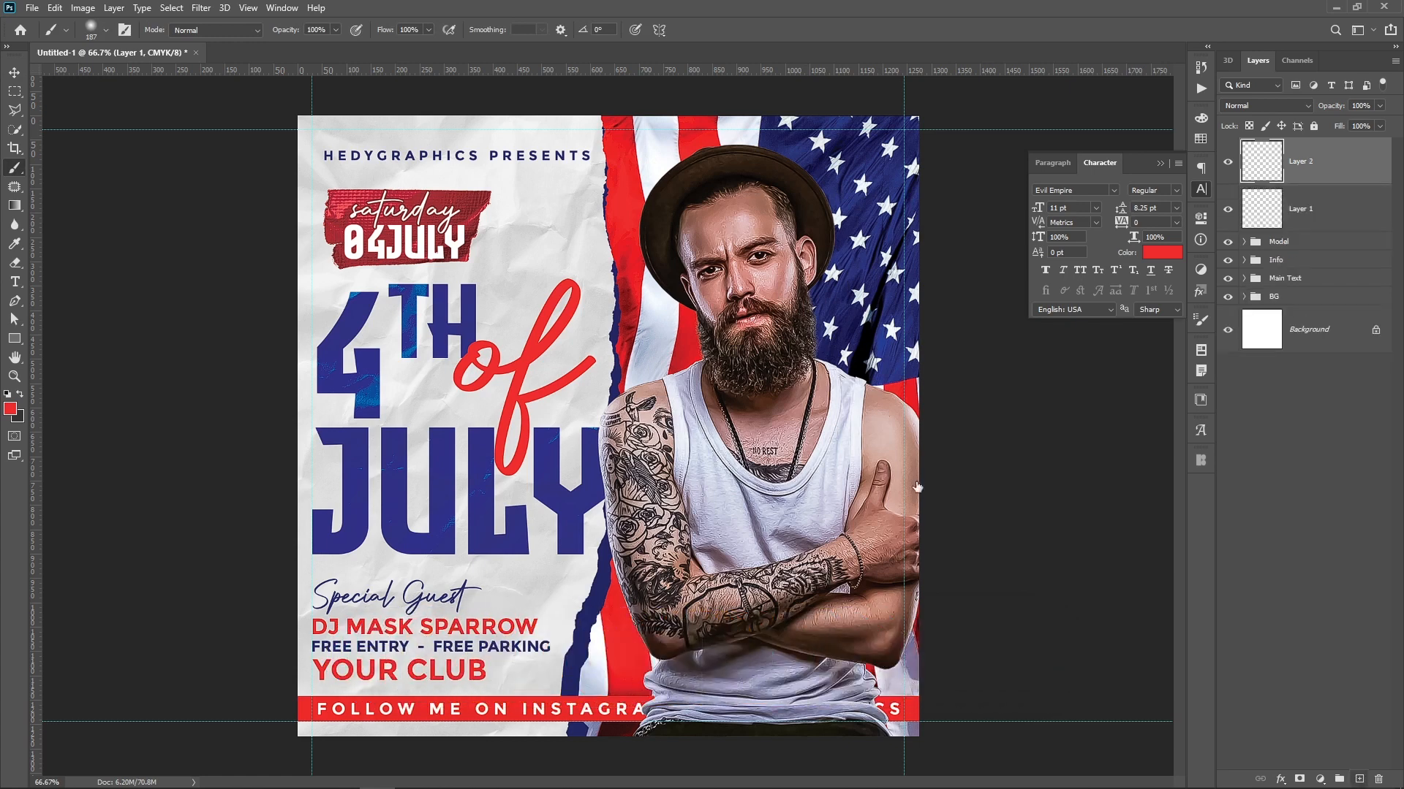
Paint a soft red glow on Layer 2 over the flag stripes beside the model's beard, using a 369 px Soft Round brush
{"action": "right_click", "coordinate": [818, 344]}
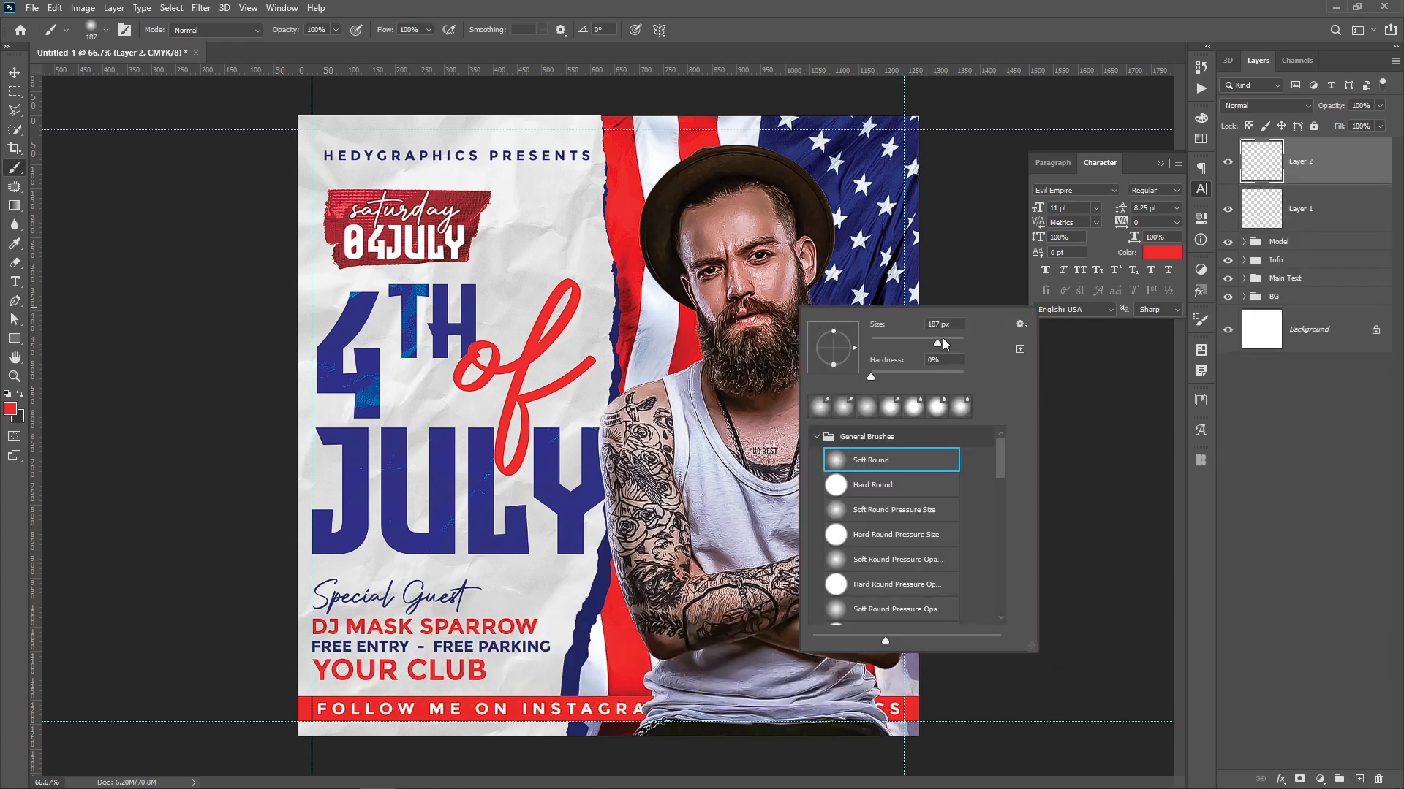
{"action": "left_click_drag", "start_coordinate": [941, 338], "coordinate": [949, 339]}
{"action": "left_click", "coordinate": [922, 32]}
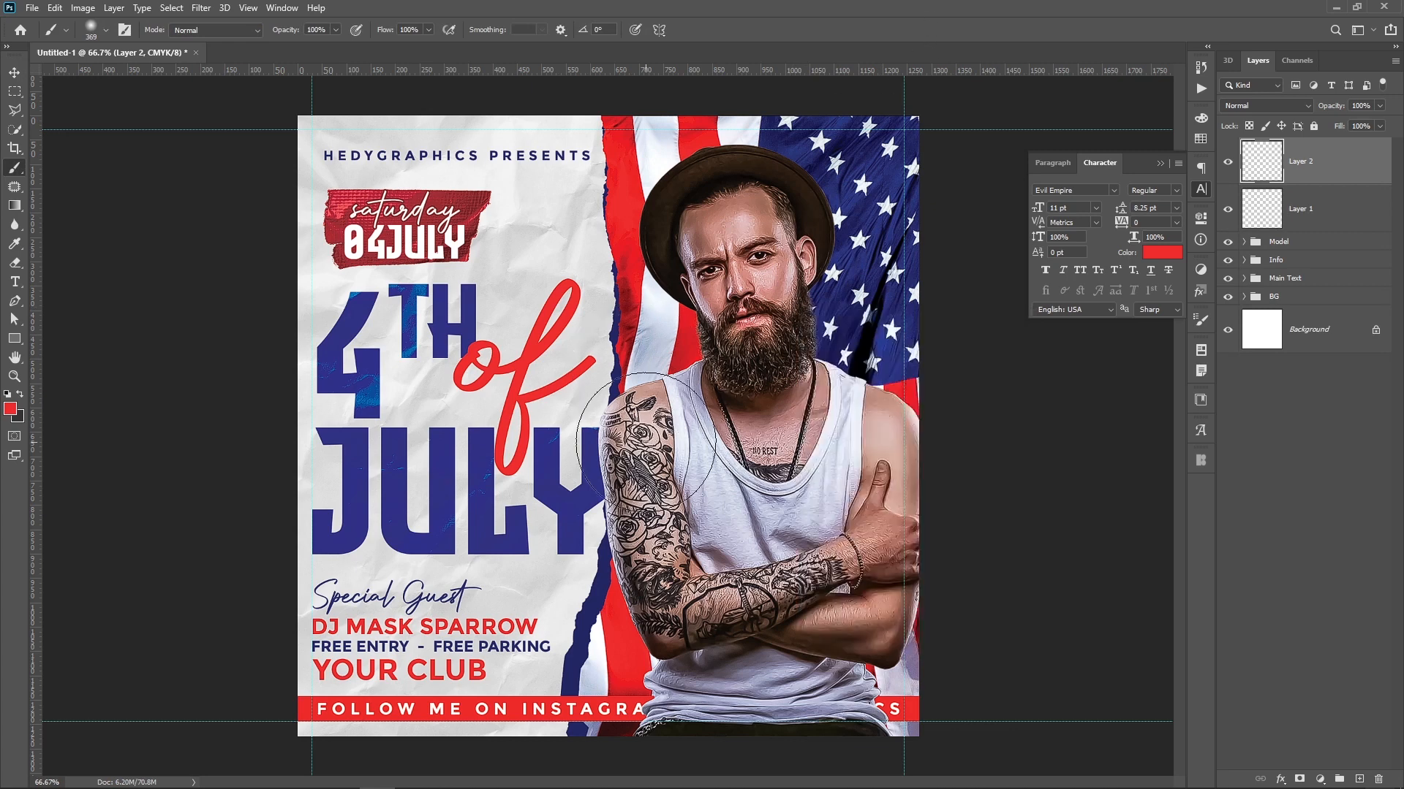
{"action": "left_click", "coordinate": [651, 354]}
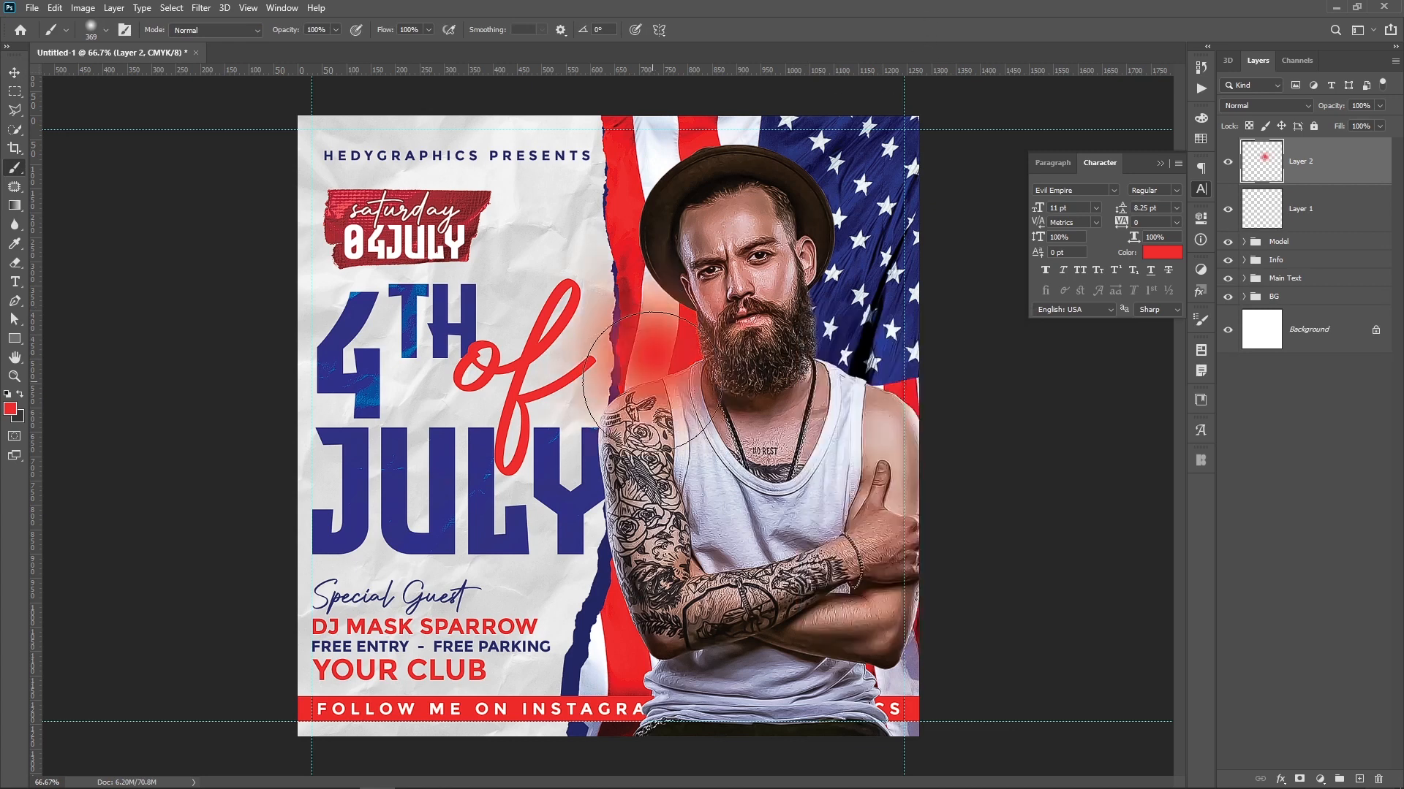
{"action": "left_click", "coordinate": [655, 355]}
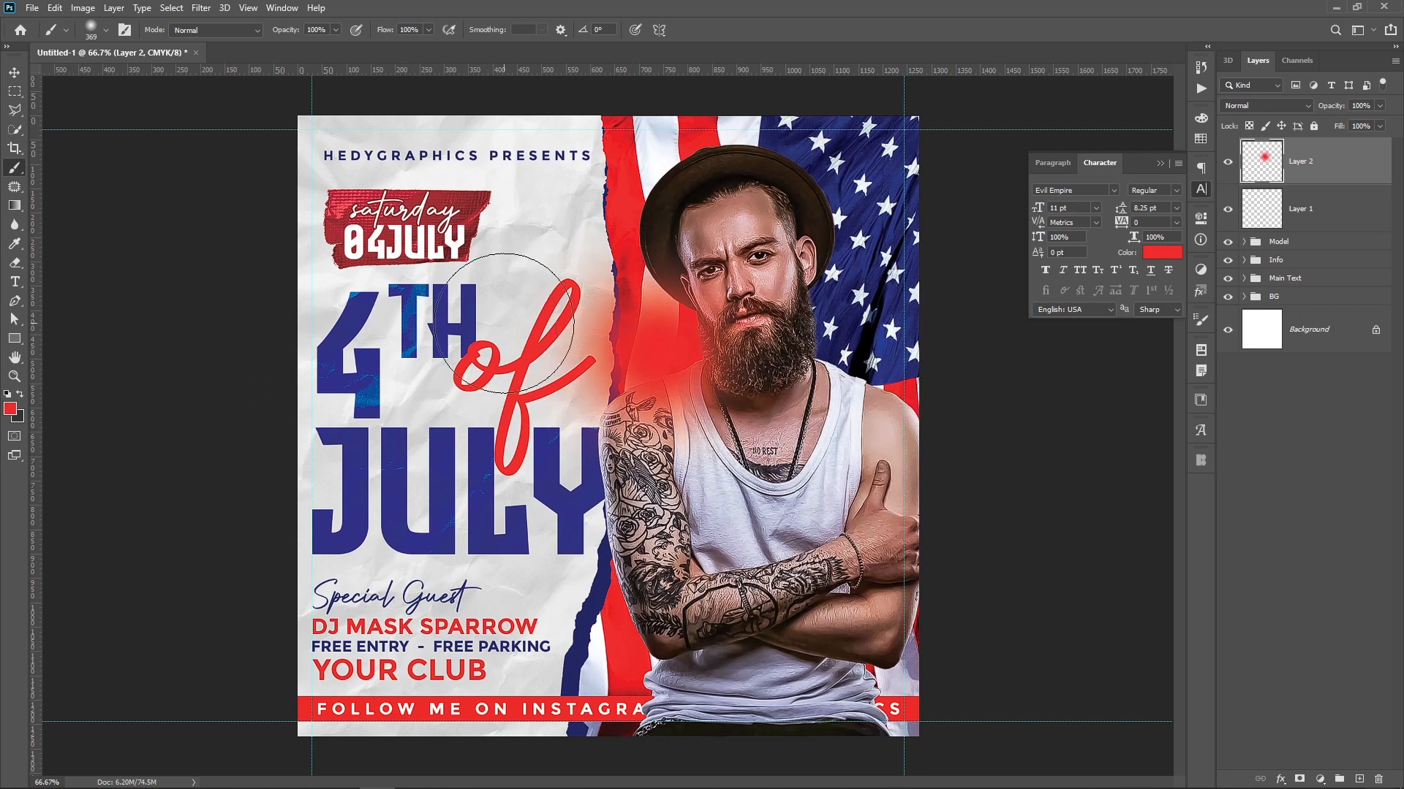
Swap the foreground and background colours and set the foreground colour to white (ffffff)
{"action": "left_click", "coordinate": [21, 394]}
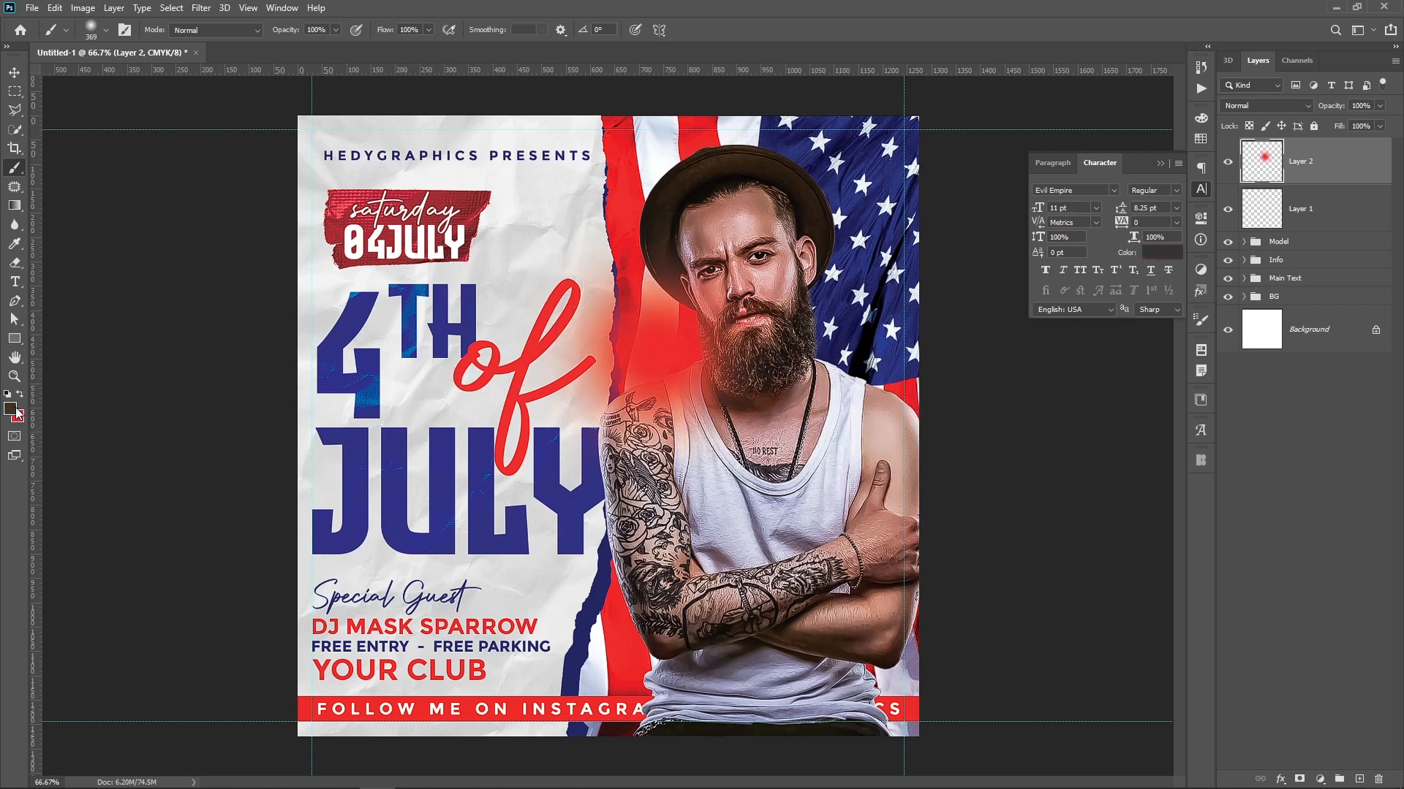
{"action": "left_click", "coordinate": [10, 408]}
{"action": "left_click_drag", "start_coordinate": [1029, 385], "coordinate": [698, 188]}
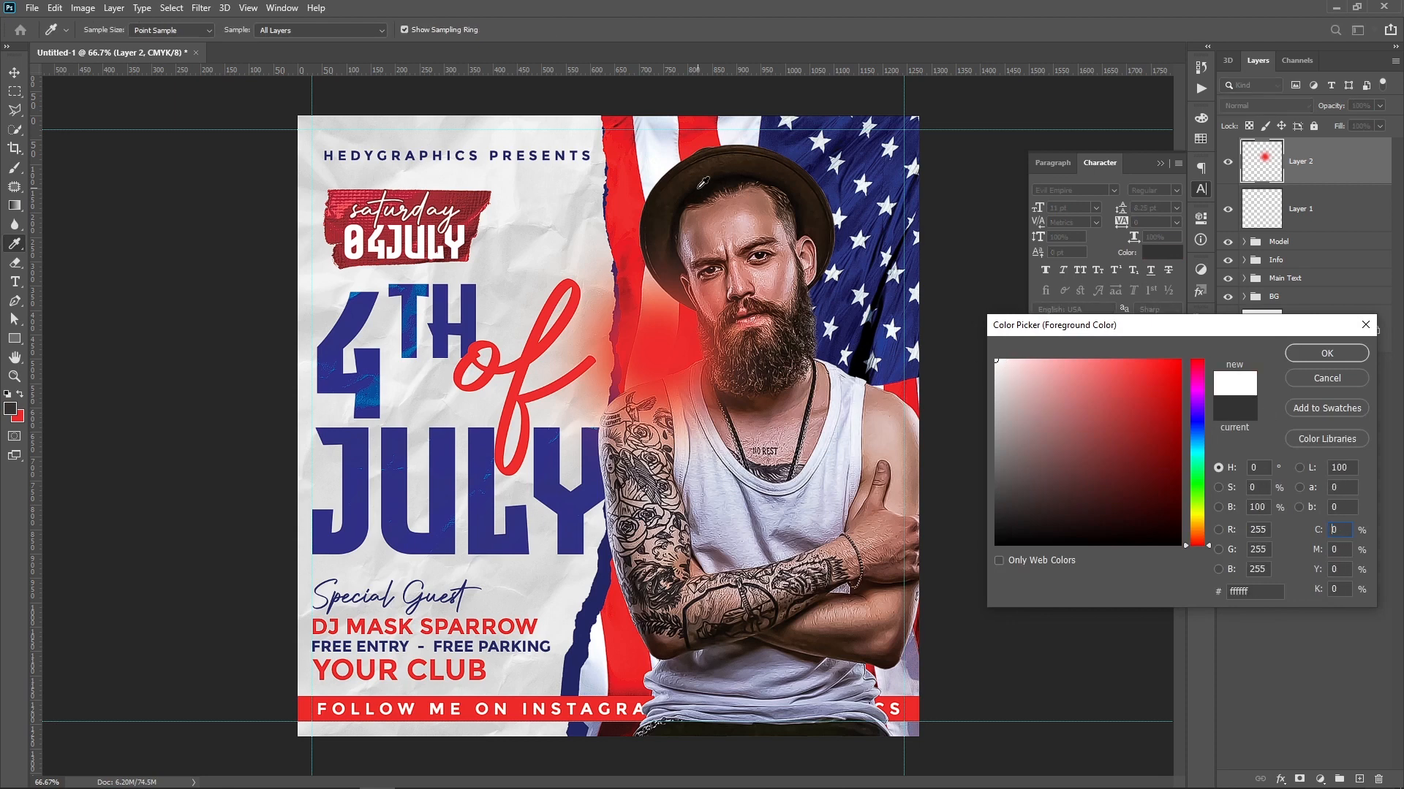
{"action": "key", "text": "Return"}
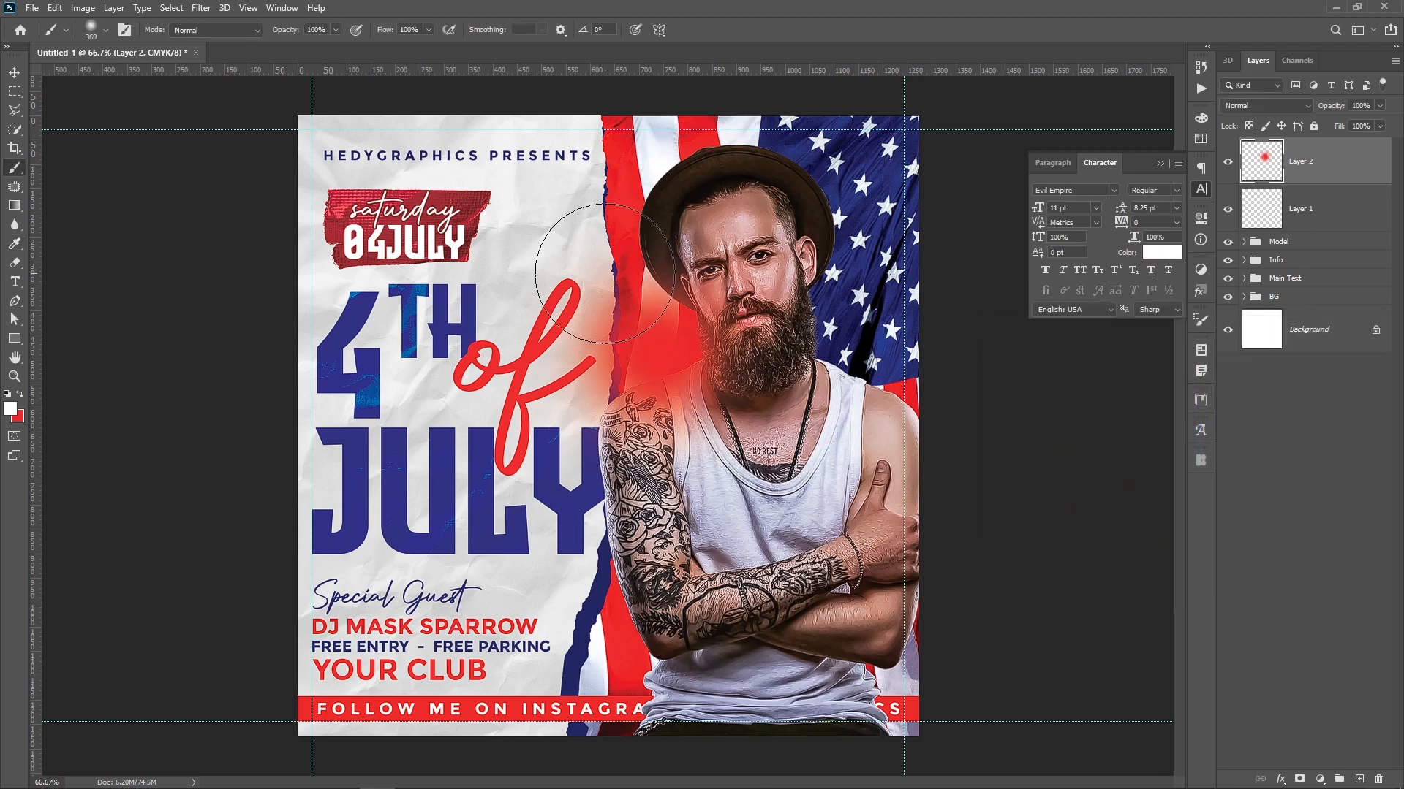
Sample the flag's navy blue and paint a soft glow in that colour over the stars beside the model's beard
{"action": "key", "text": "i"}
{"action": "left_click", "coordinate": [848, 326]}
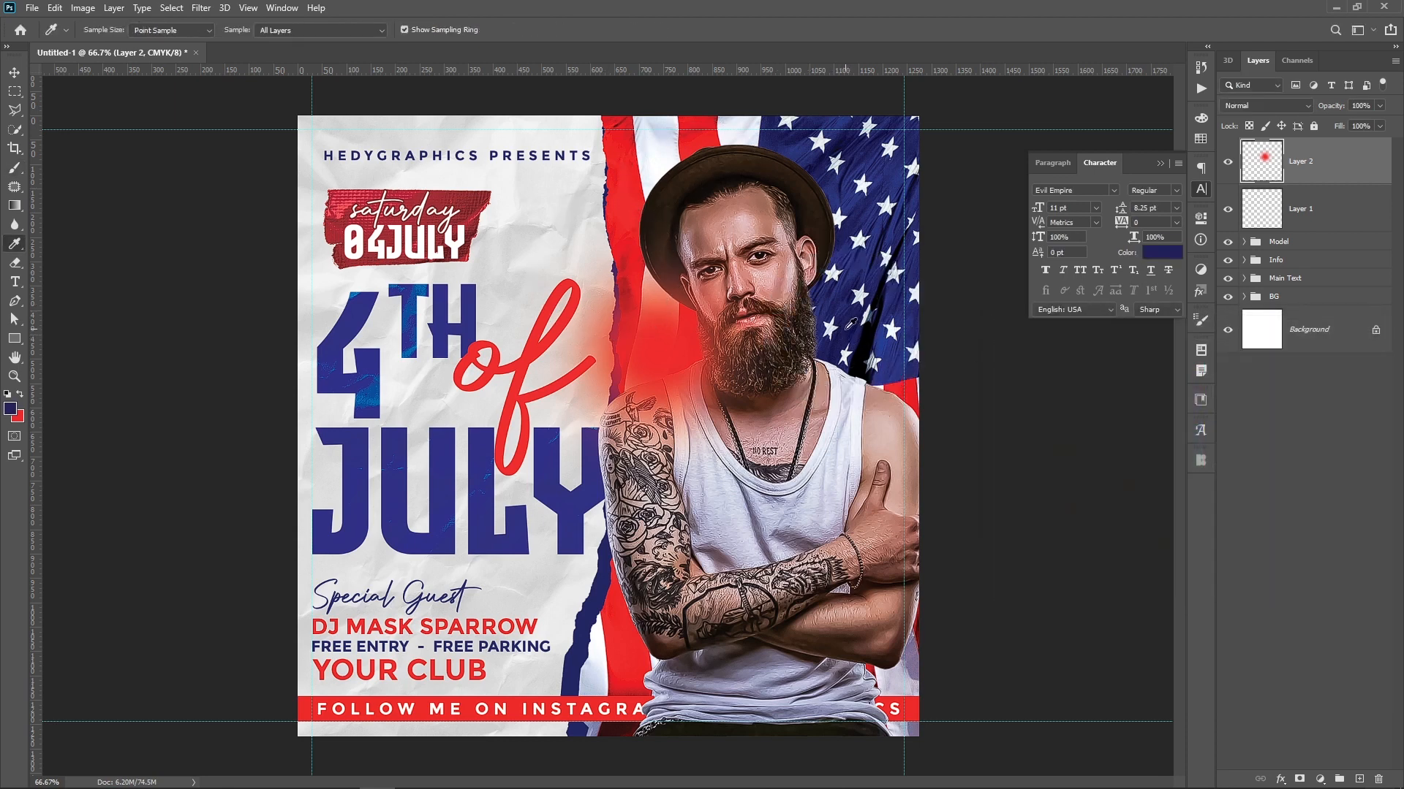
{"action": "key", "text": "b"}
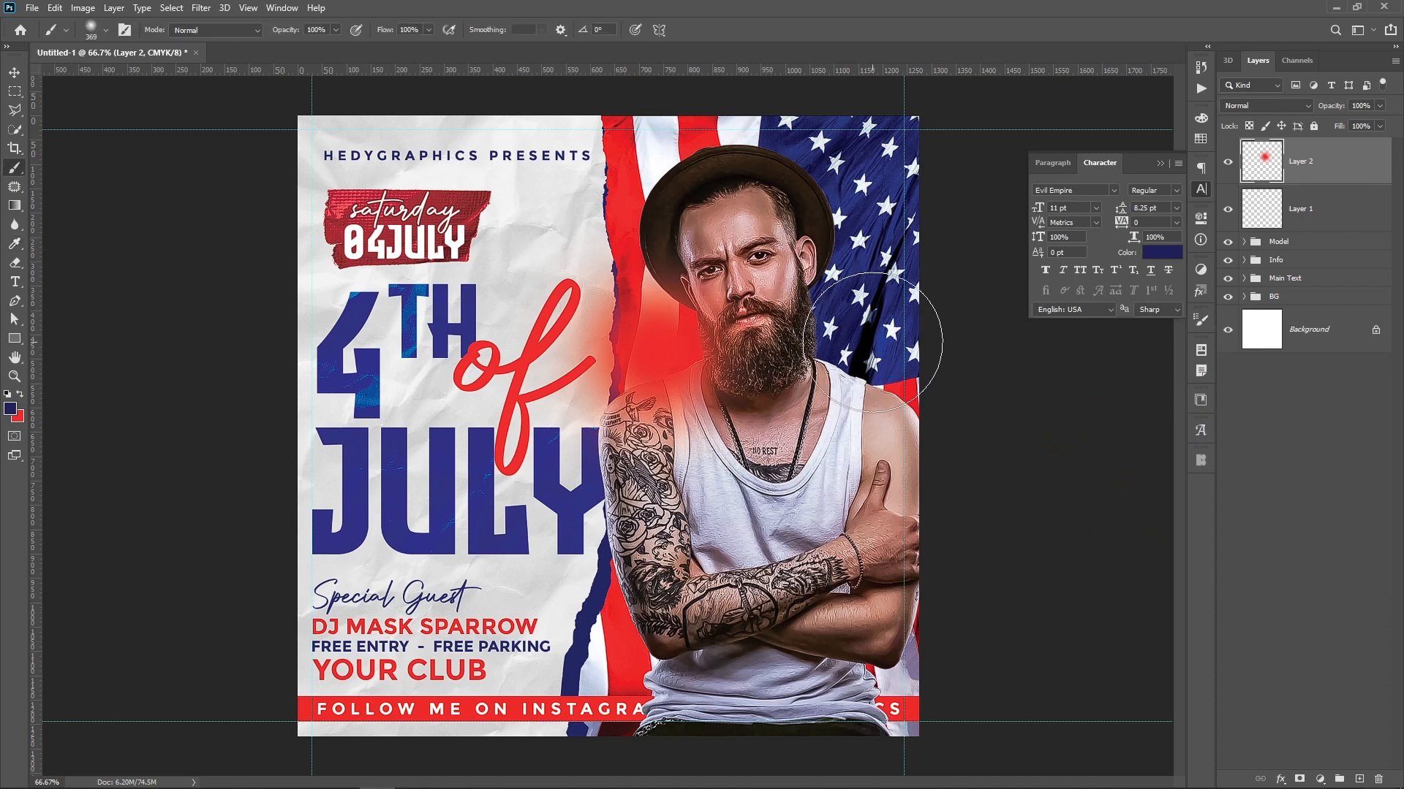
{"action": "left_click", "coordinate": [867, 346]}
{"action": "left_click", "coordinate": [859, 338]}
{"action": "left_click", "coordinate": [869, 321]}
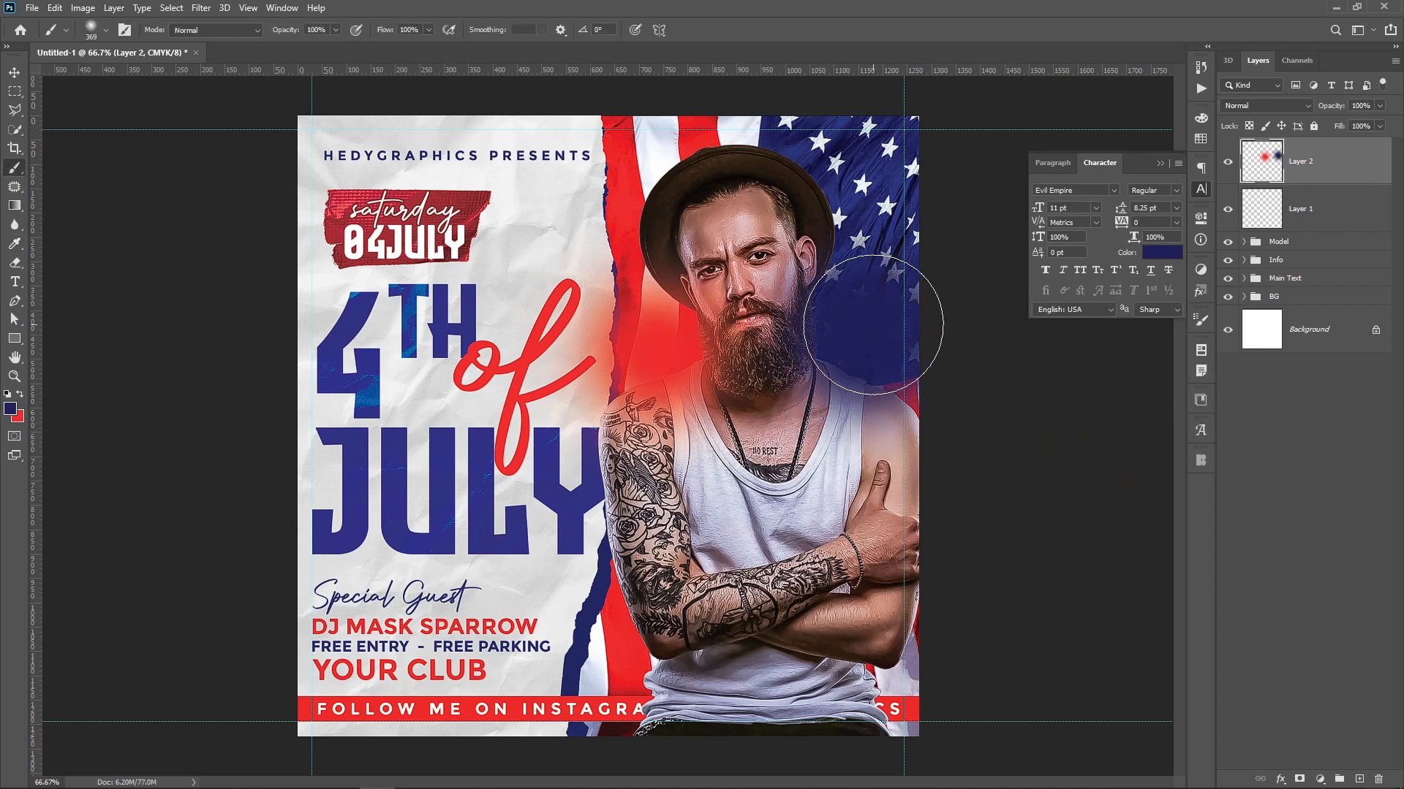
Set Layer 2's blend mode to Overlay and compare the flyer with and without the glow
{"action": "key", "text": "v"}
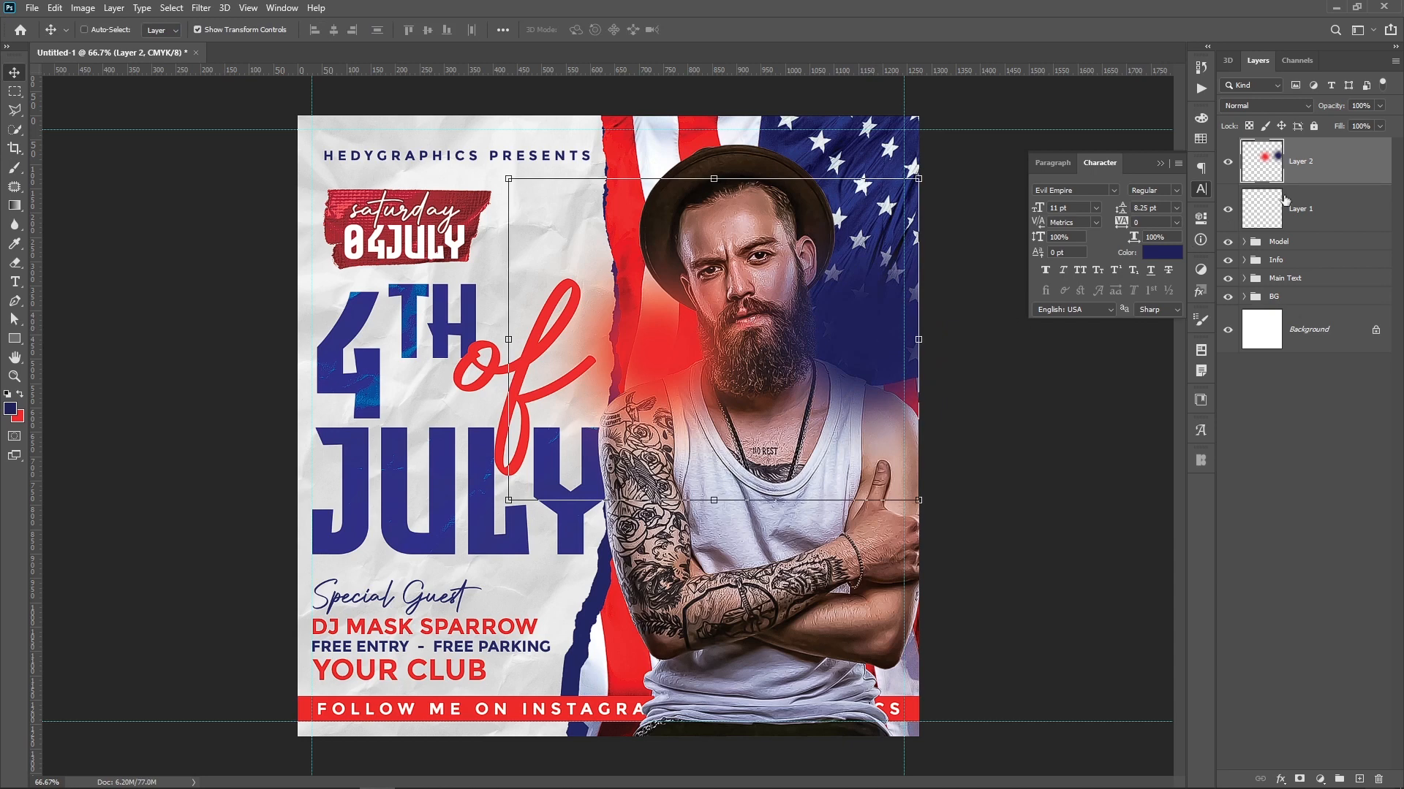
{"action": "left_click", "coordinate": [1283, 104]}
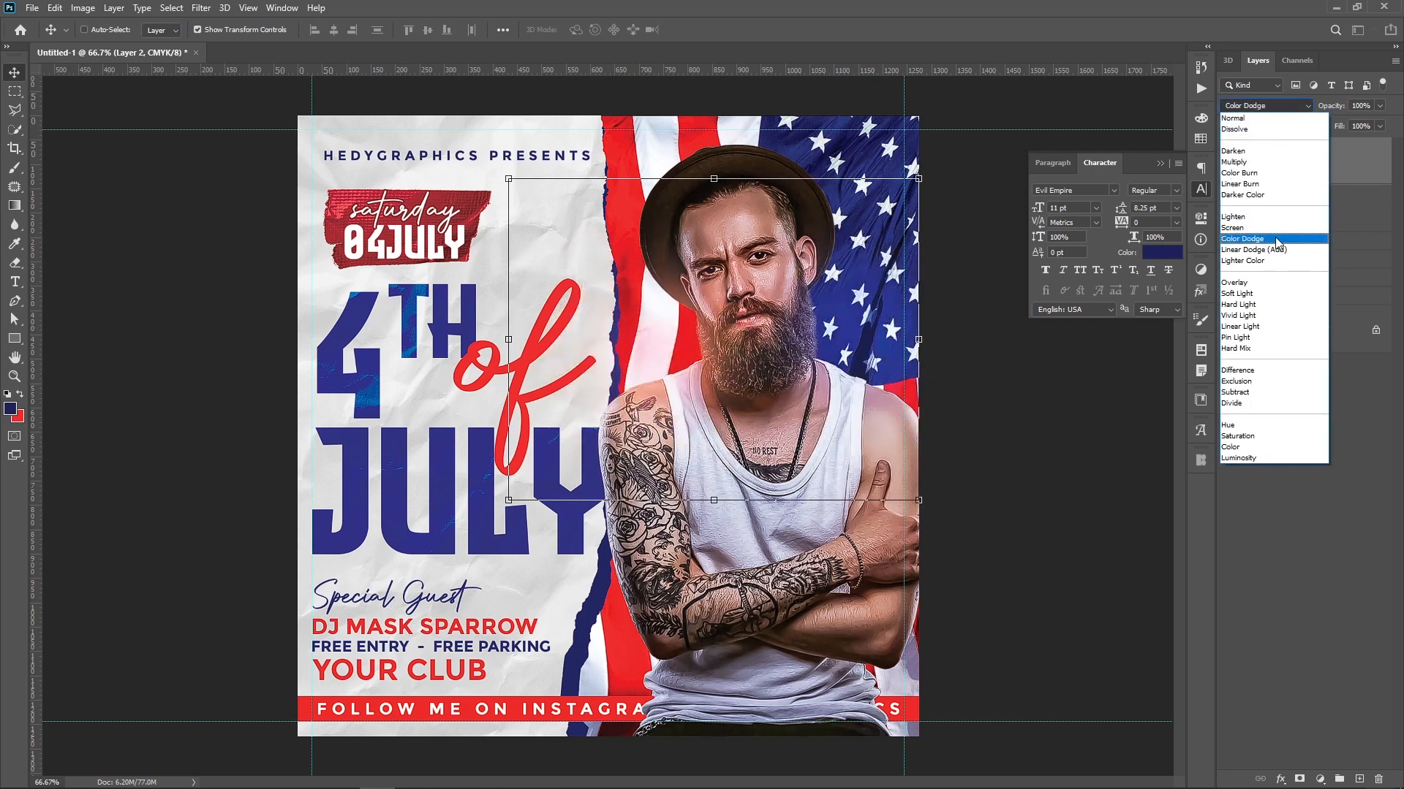
{"action": "left_click", "coordinate": [1285, 286]}
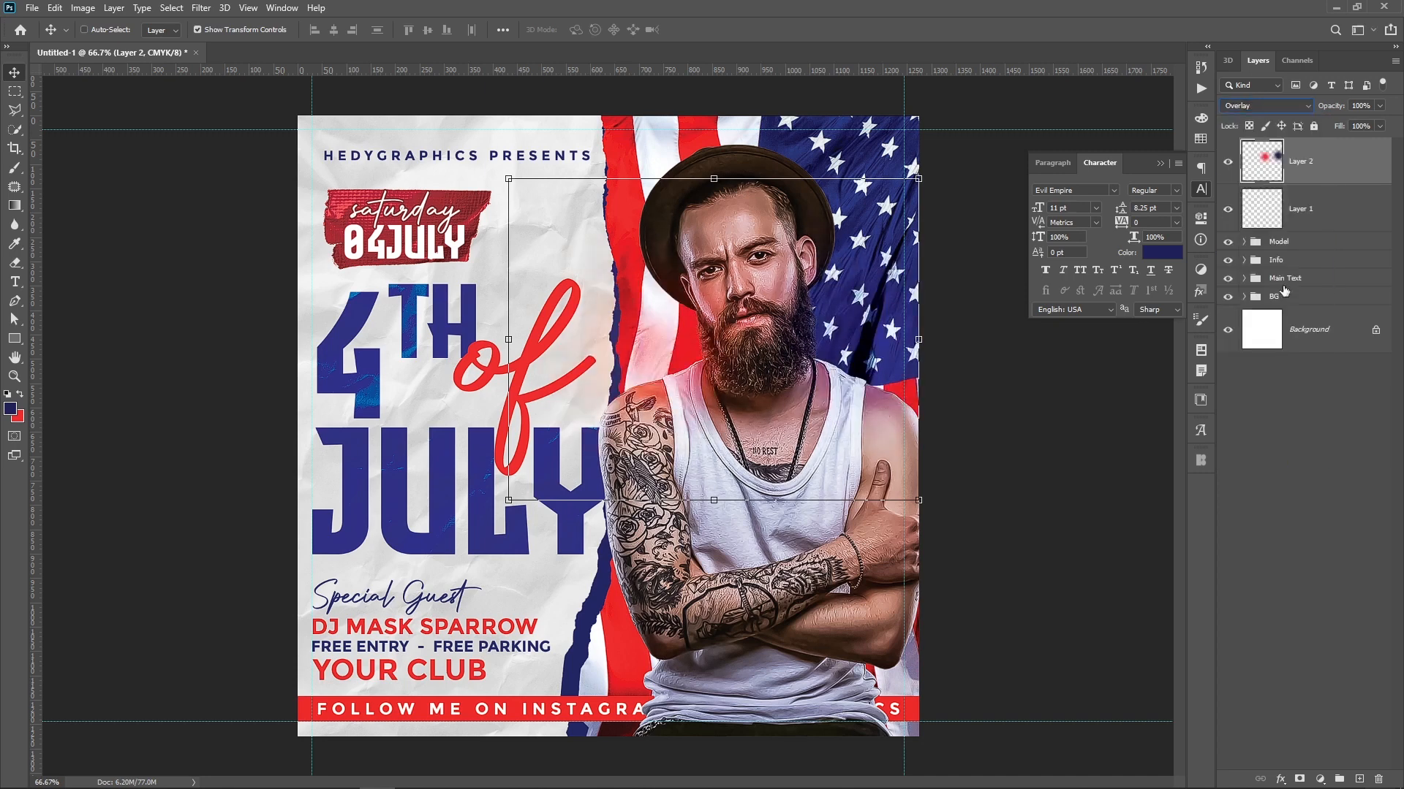
{"action": "left_click", "coordinate": [1229, 162]}
{"action": "left_click", "coordinate": [1228, 161]}
Soften the colour glows on Layer 2 with a Gaussian Blur of 69.7 pixels radius
{"action": "left_click", "coordinate": [201, 7]}
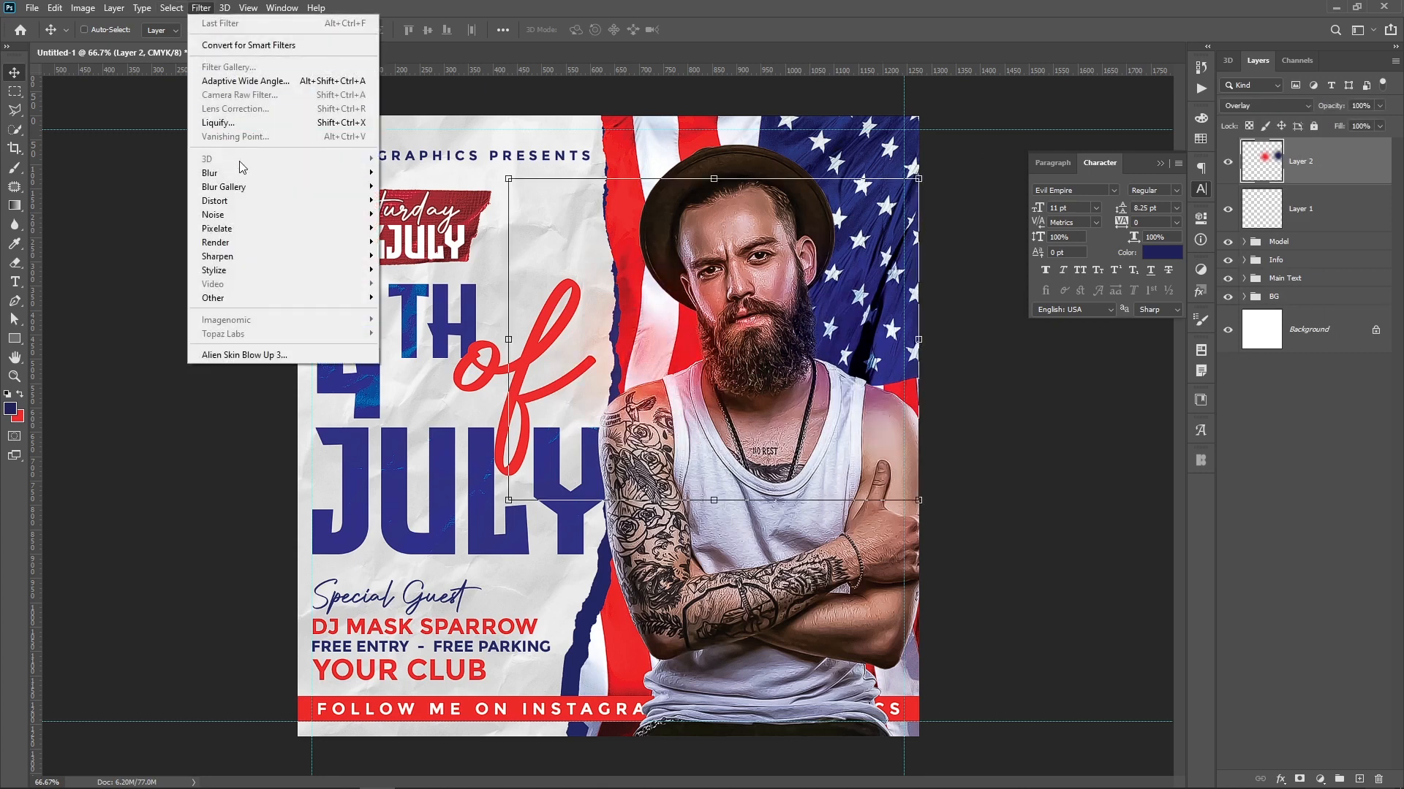
{"action": "mouse_move", "coordinate": [377, 180]}
{"action": "left_click", "coordinate": [417, 227]}
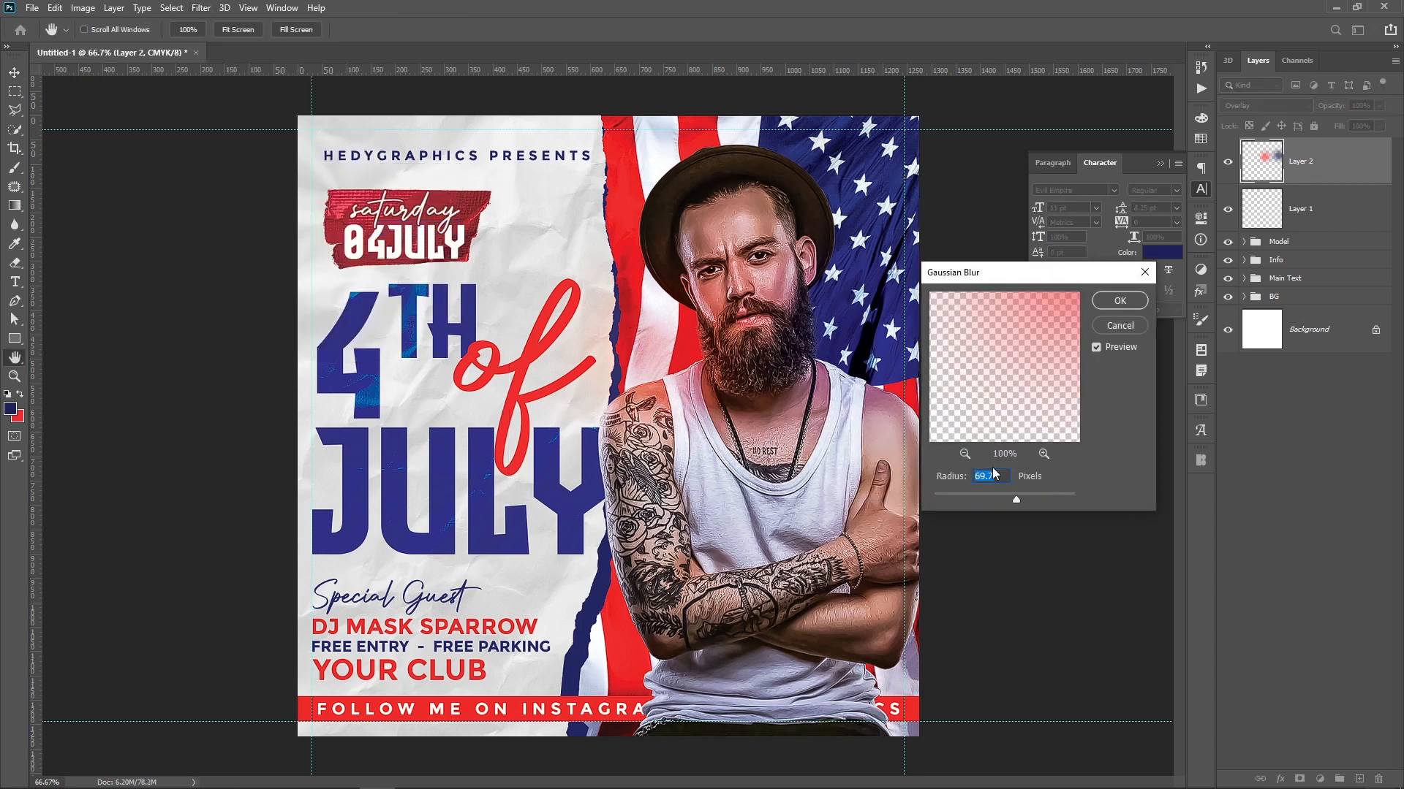
{"action": "left_click", "coordinate": [1118, 300]}
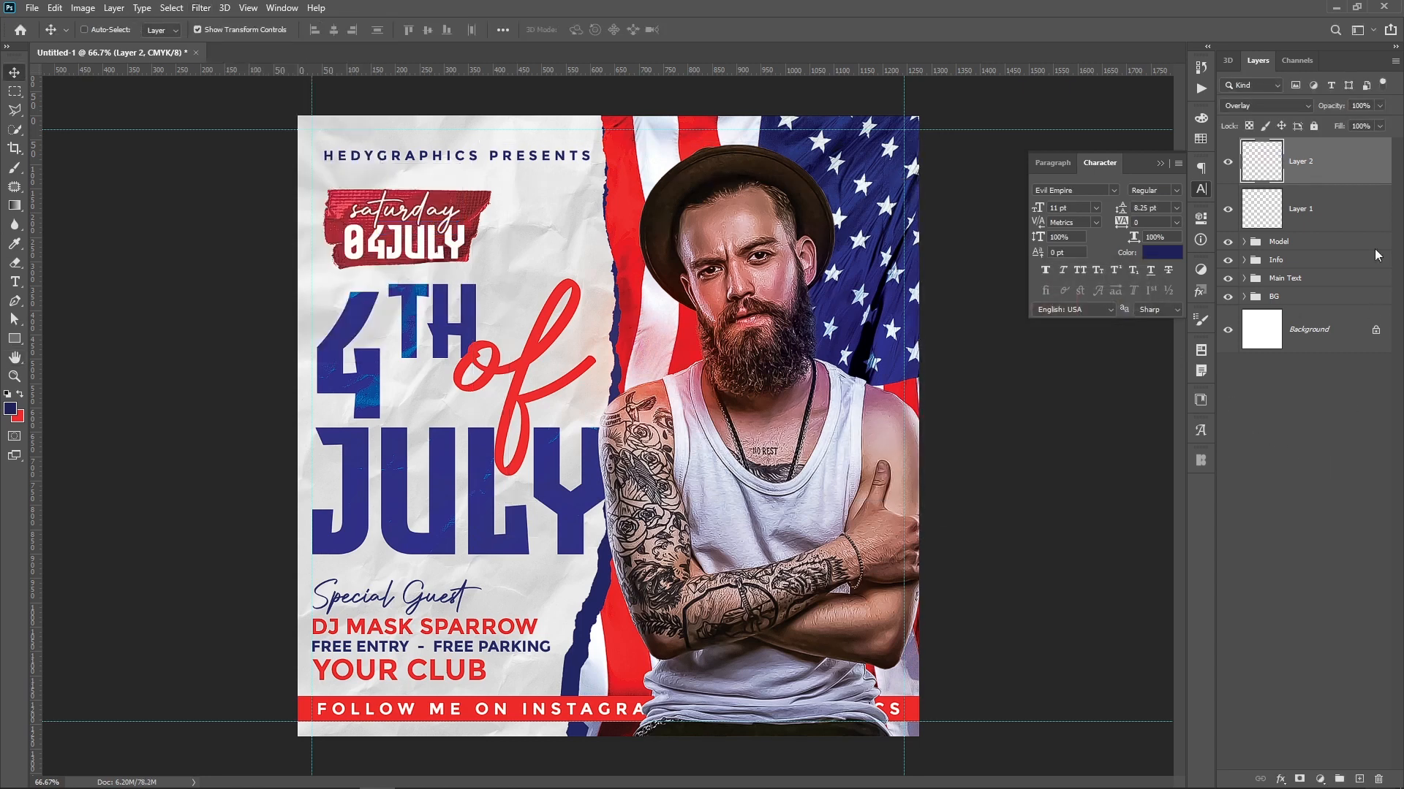
Add a Brightness/Contrast adjustment layer above Layer 2 with brightness 13 and contrast -10
{"action": "left_click", "coordinate": [1320, 779]}
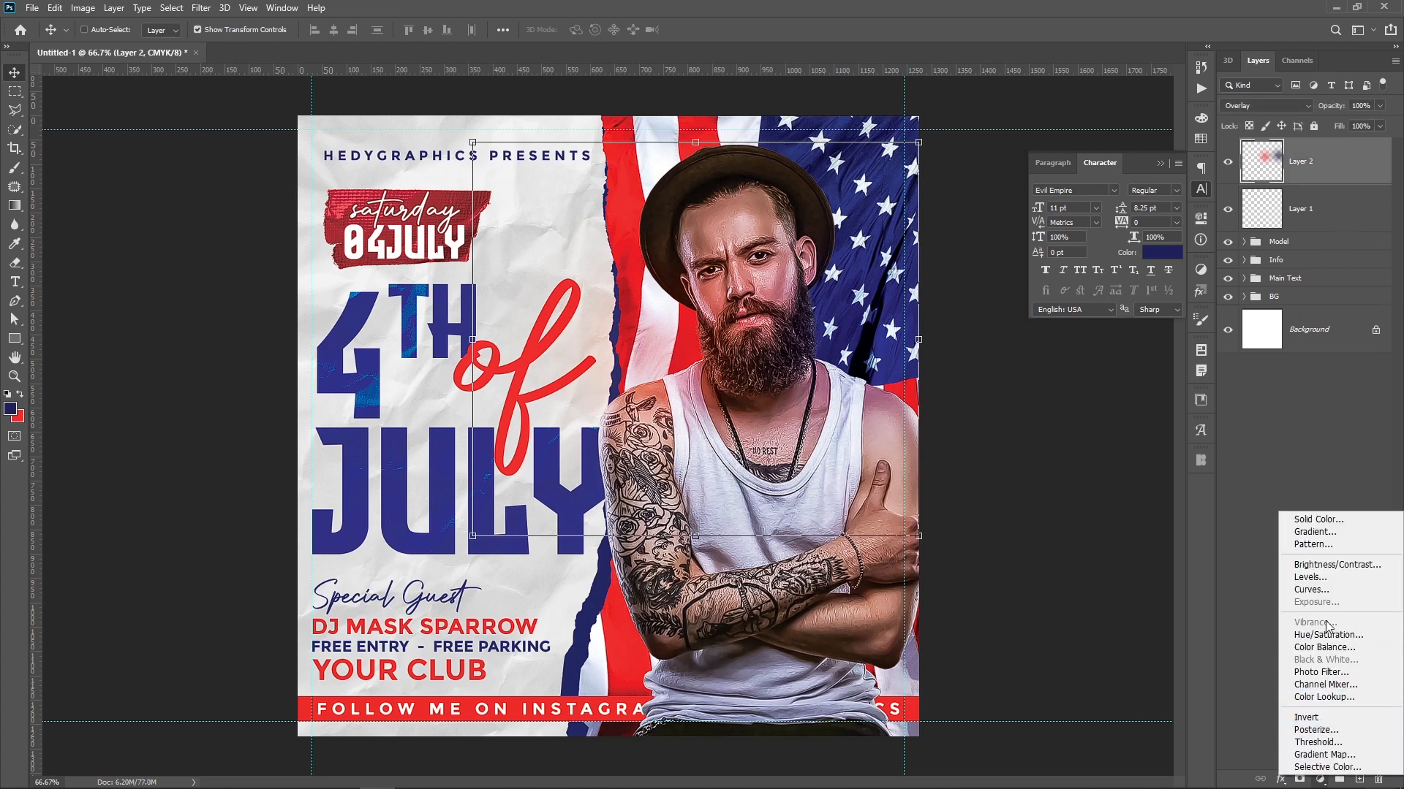
{"action": "left_click", "coordinate": [1325, 565]}
{"action": "left_click_drag", "start_coordinate": [1095, 303], "coordinate": [1106, 305]}
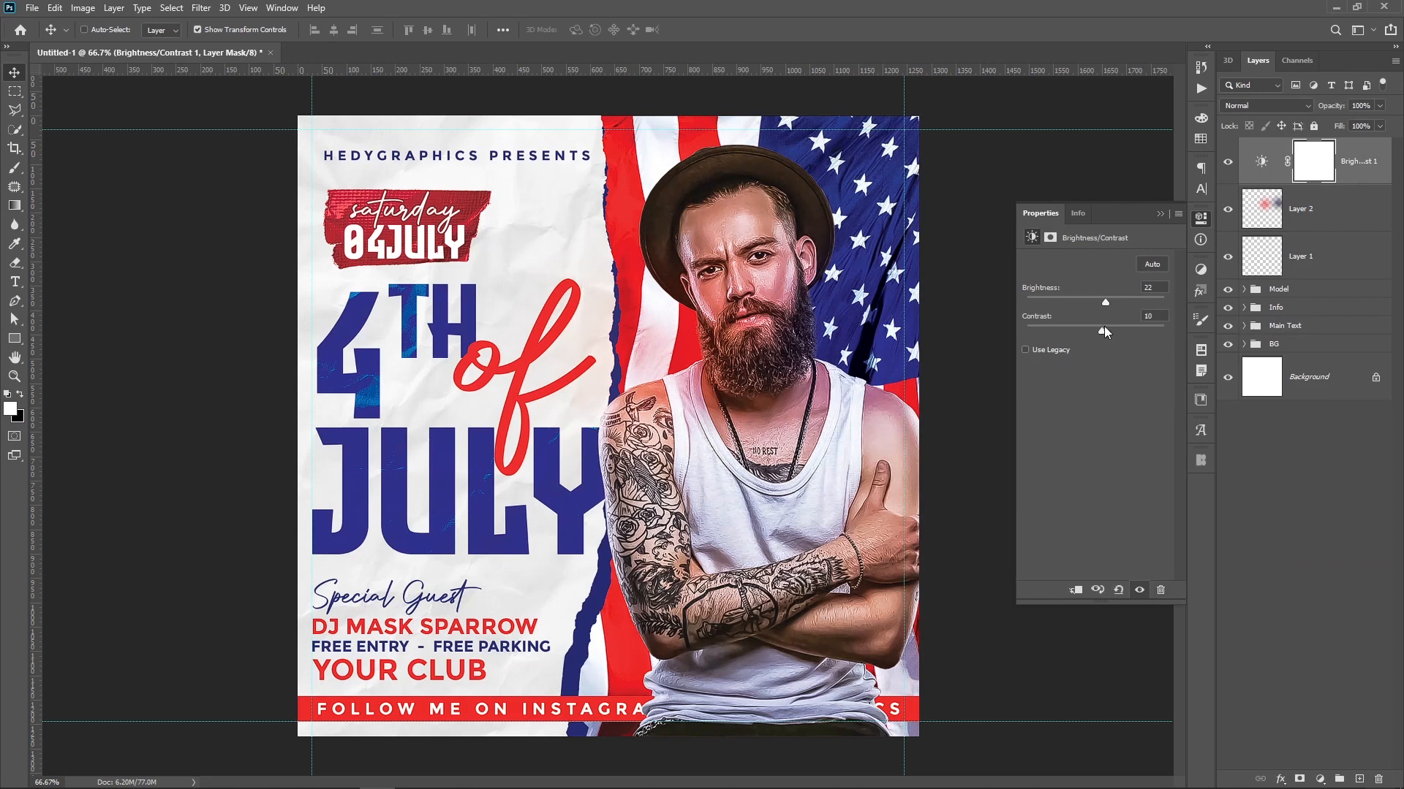
{"action": "left_click_drag", "start_coordinate": [1074, 326], "coordinate": [1096, 303]}
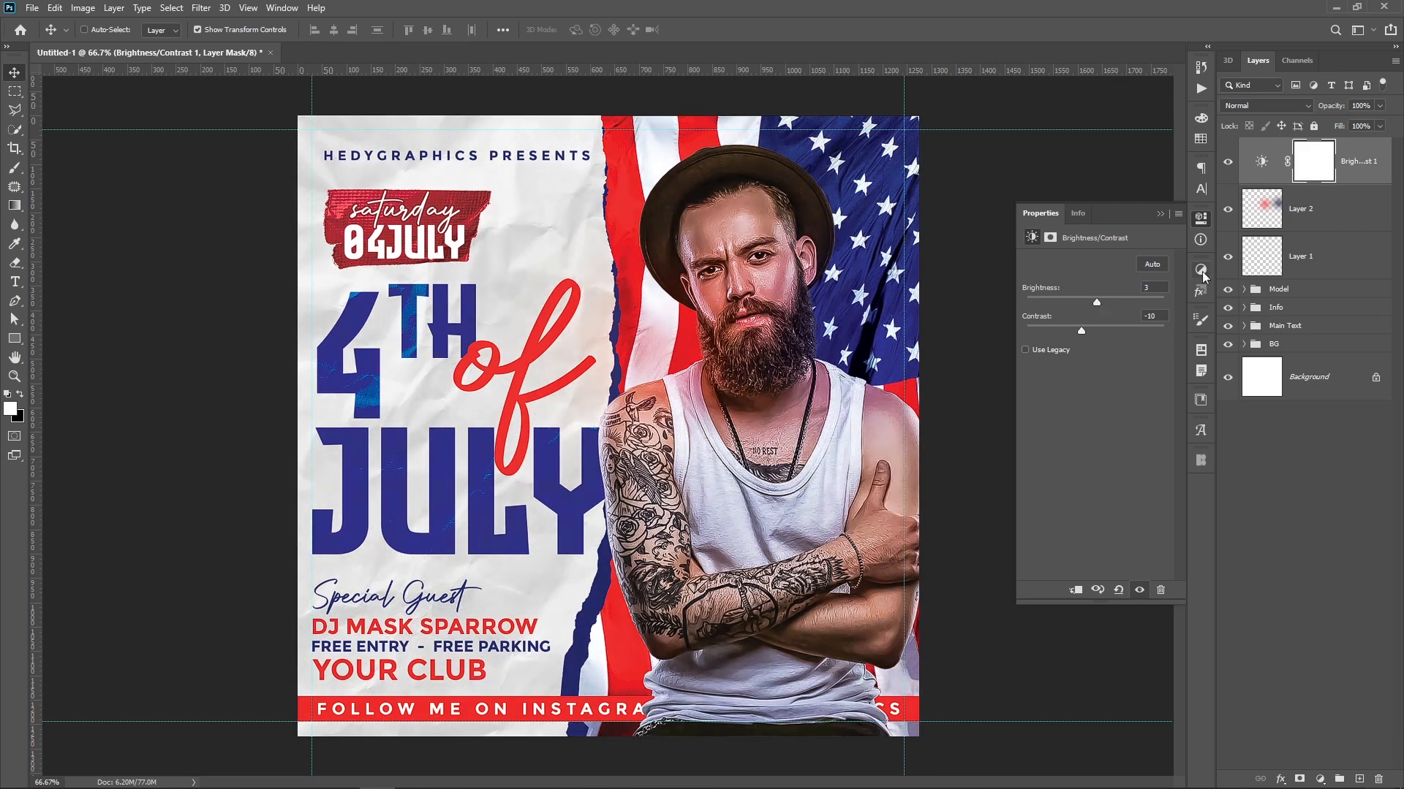
{"action": "left_click", "coordinate": [1228, 167]}
{"action": "left_click_drag", "start_coordinate": [1107, 304], "coordinate": [1108, 304]}
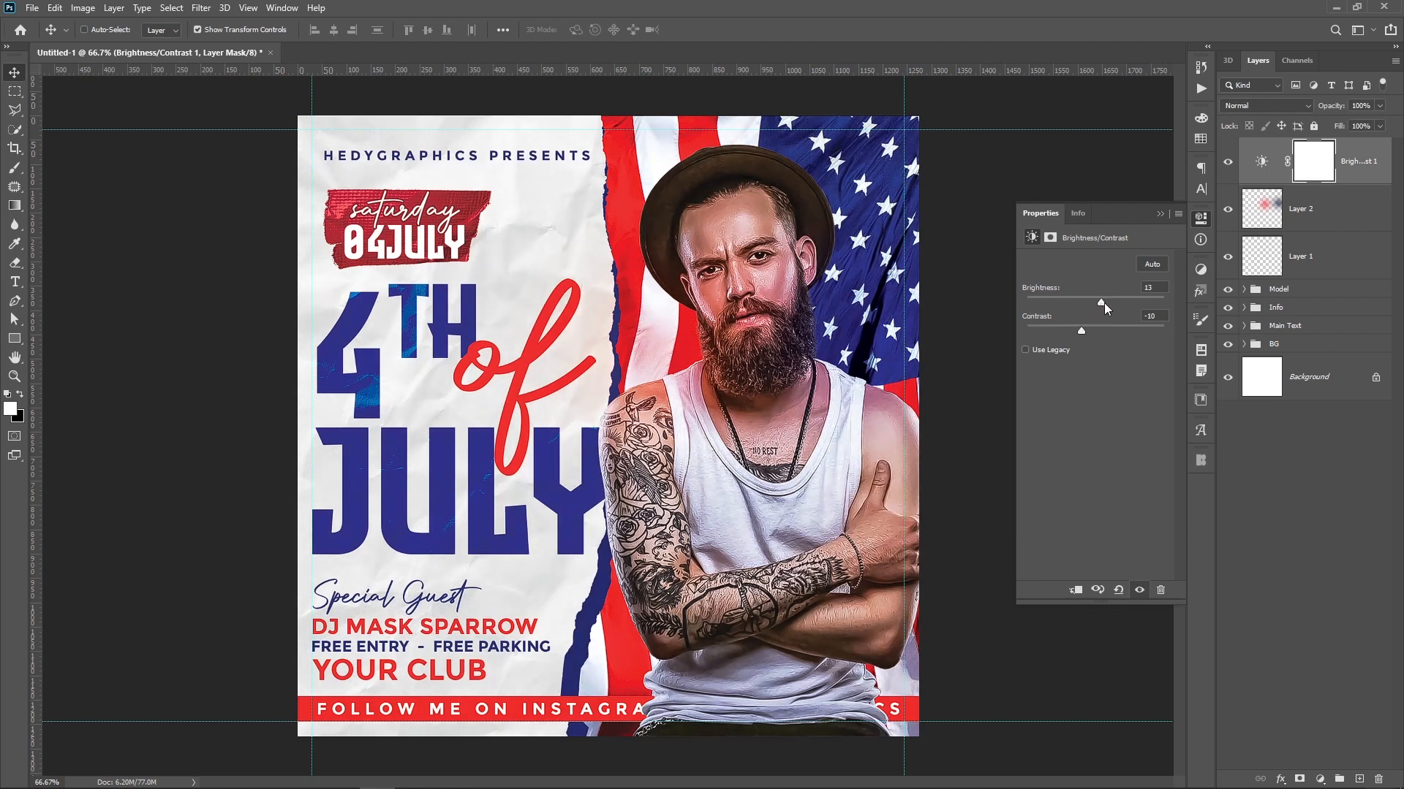
Add a Photo Filter adjustment layer and set its filter colour to blue 5a8de2
{"action": "left_click", "coordinate": [1320, 777]}
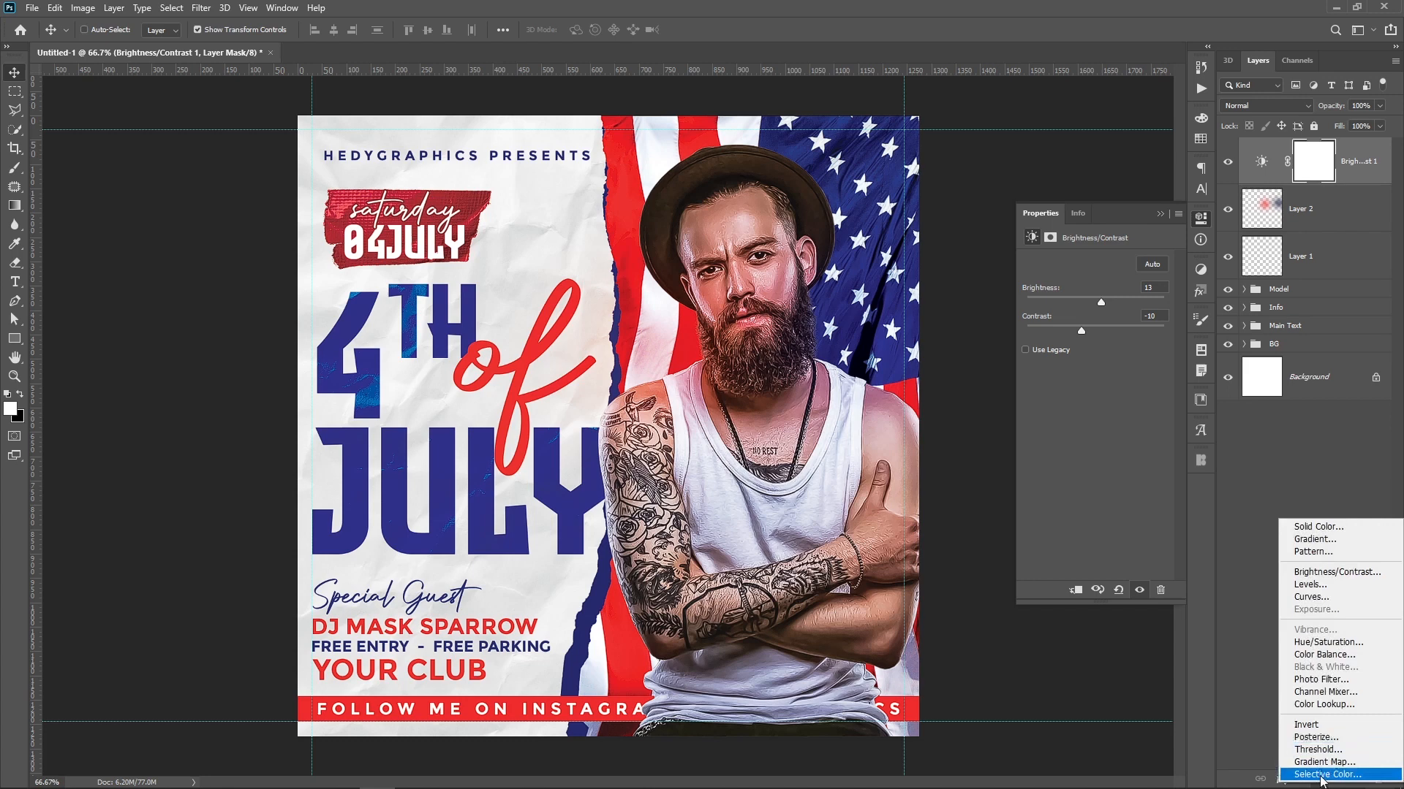
{"action": "left_click", "coordinate": [1331, 680]}
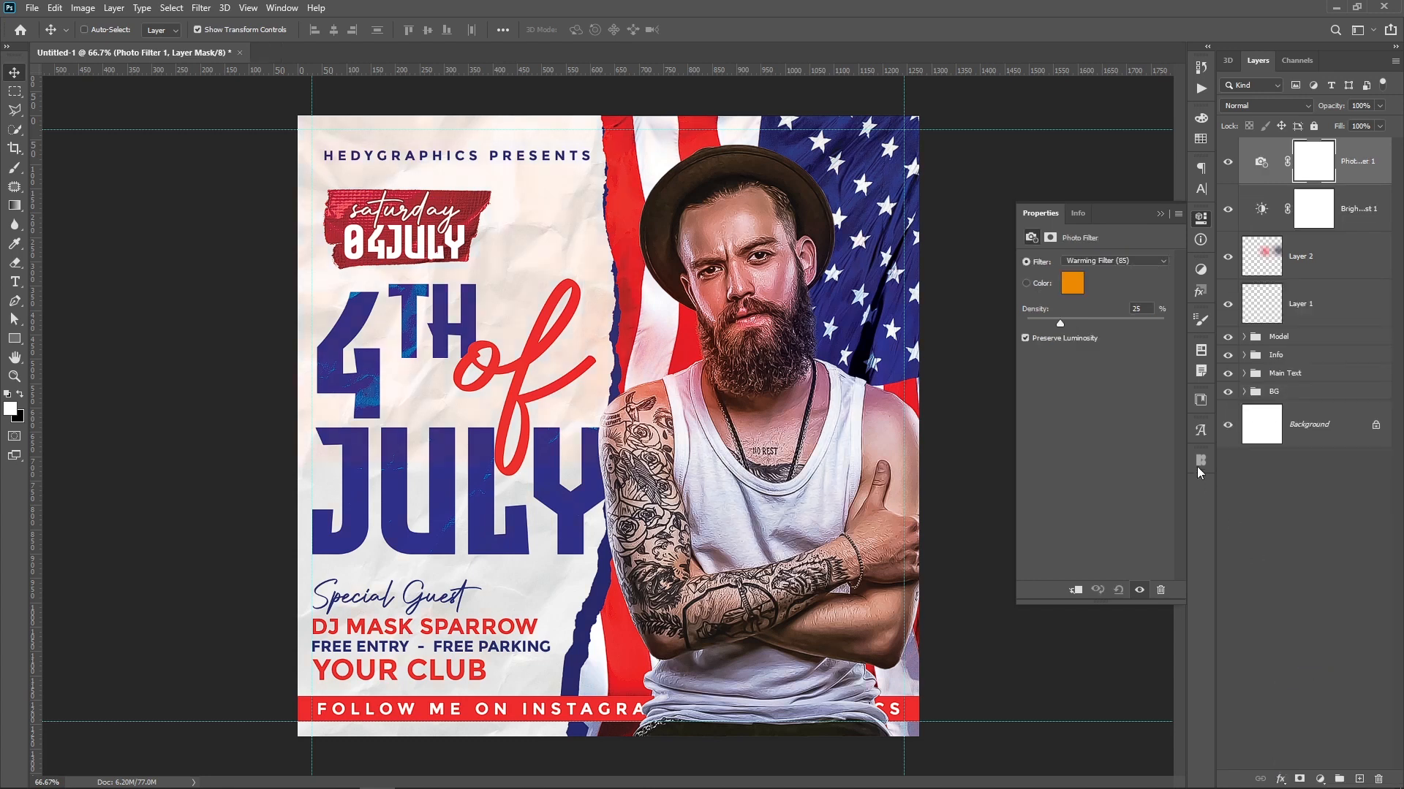
{"action": "left_click", "coordinate": [1077, 292]}
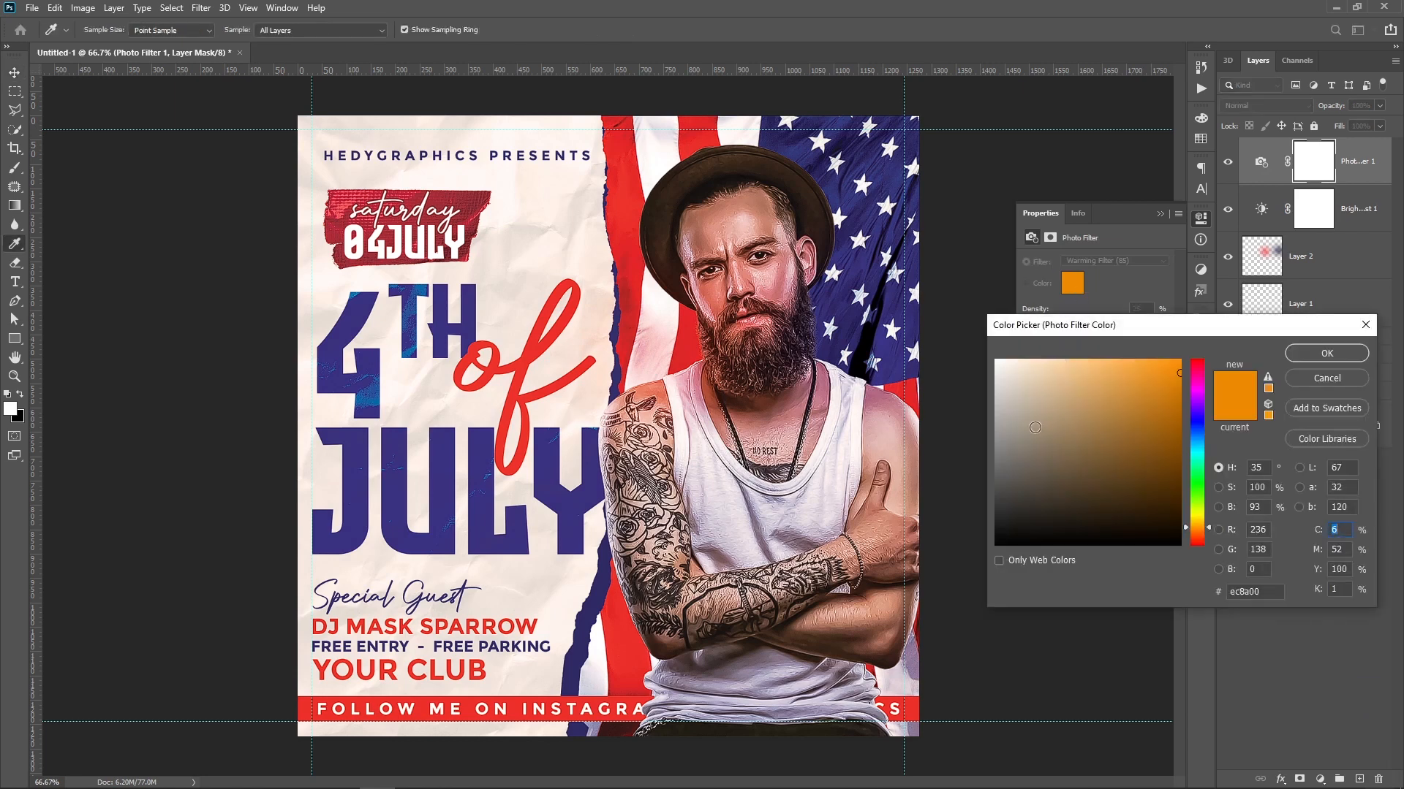
{"action": "left_click", "coordinate": [857, 280]}
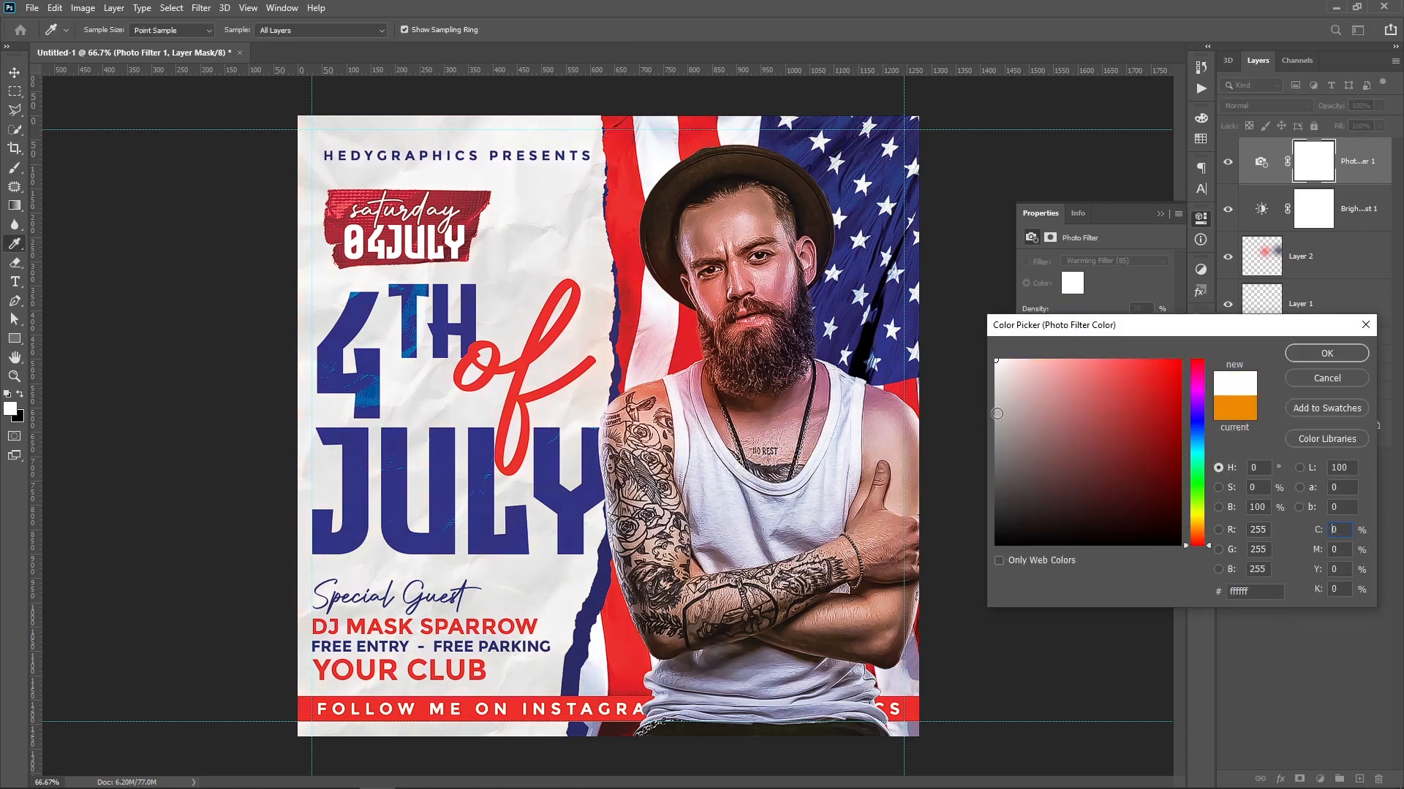
{"action": "left_click", "coordinate": [1198, 433]}
{"action": "left_click", "coordinate": [1107, 380]}
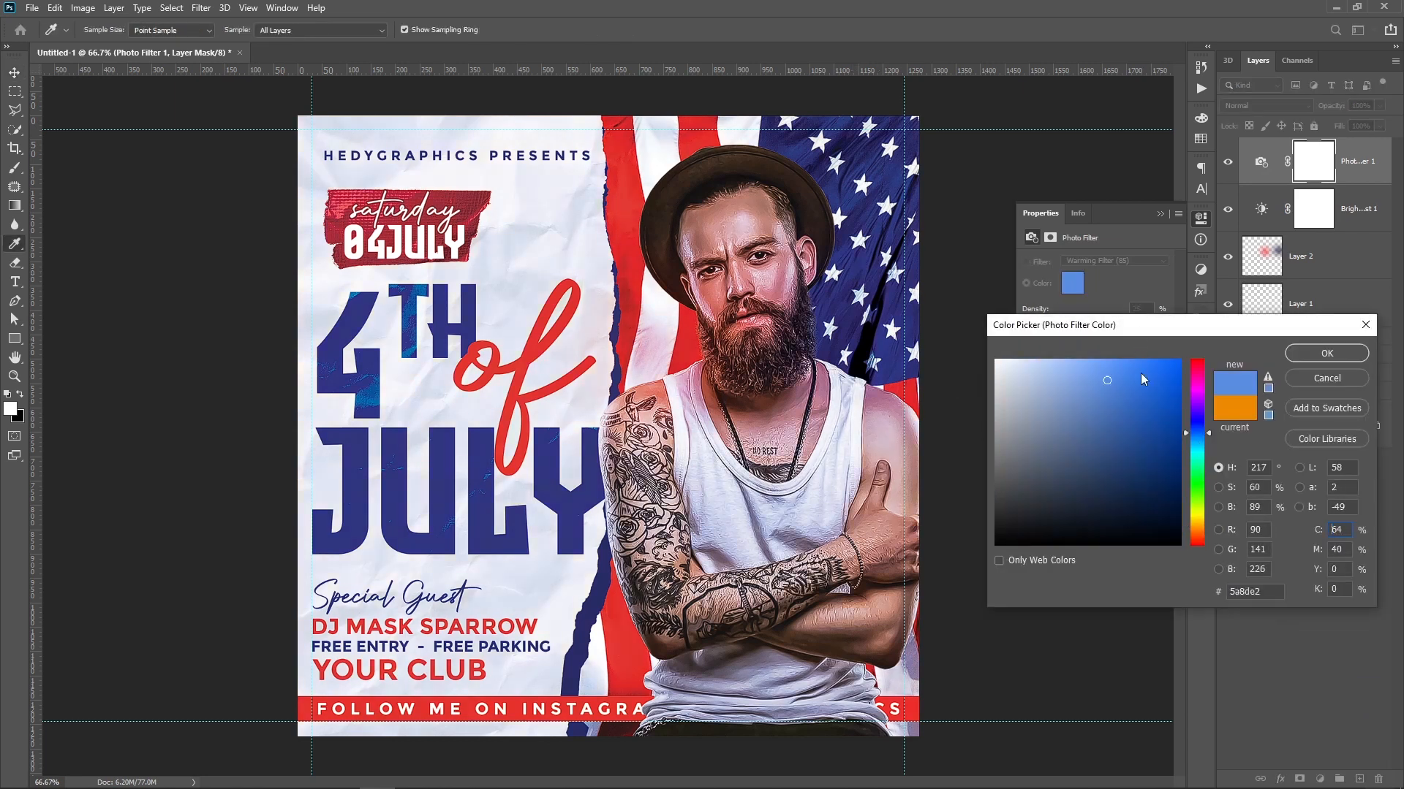
{"action": "left_click", "coordinate": [1313, 354]}
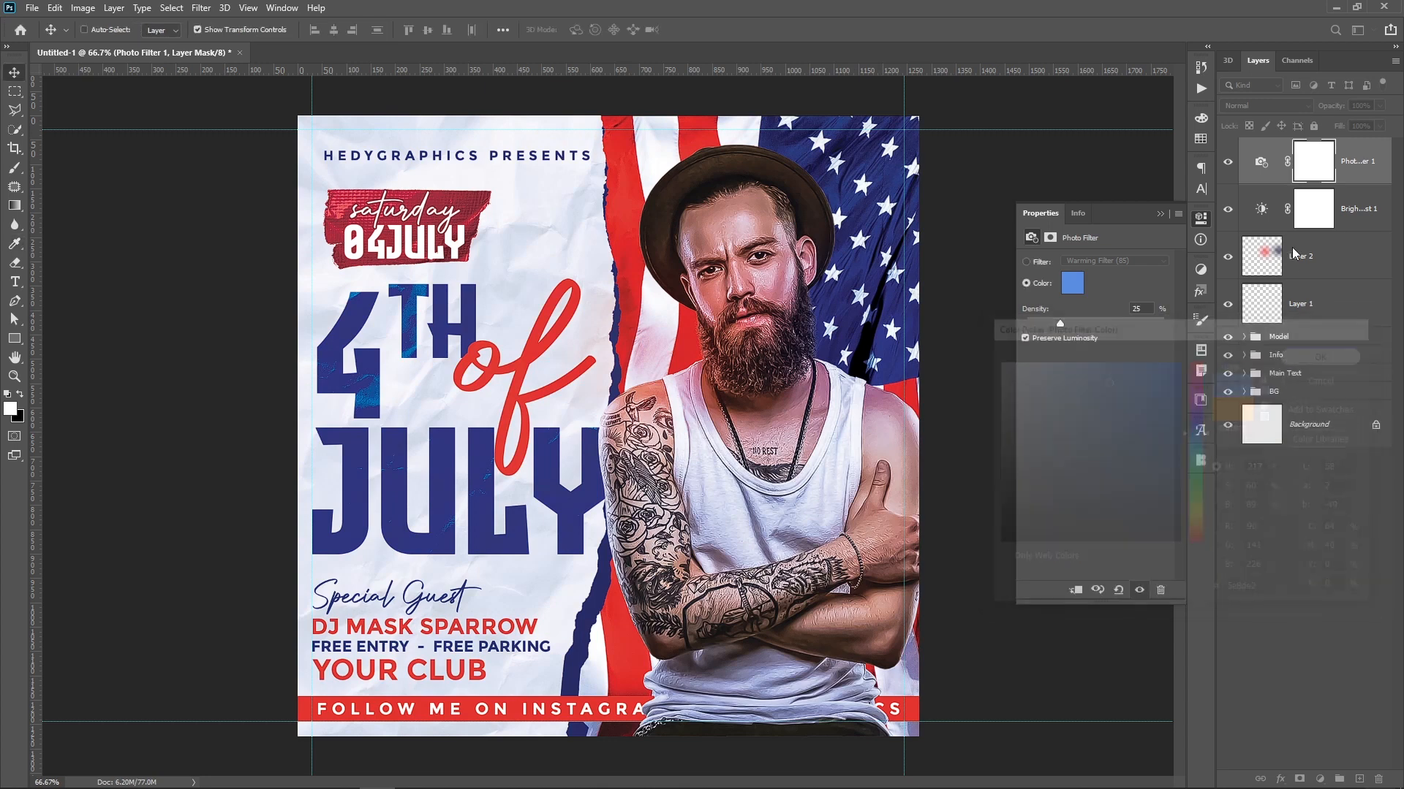
Move the Brightness/Contrast layer above the Photo Filter layer and compare the flyer with and without the filter
{"action": "left_click_drag", "start_coordinate": [1356, 212], "coordinate": [1351, 167]}
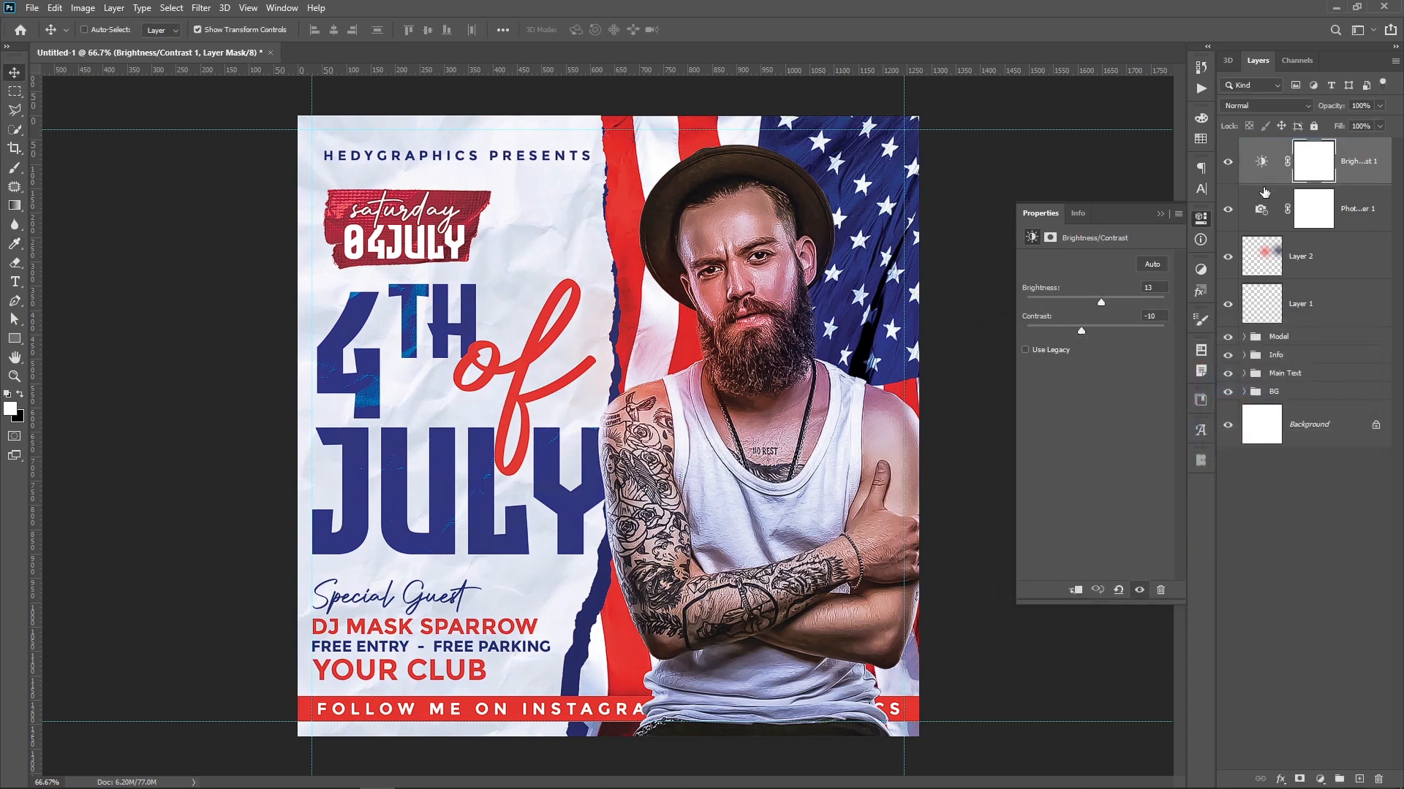
{"action": "left_click", "coordinate": [1228, 211]}
{"action": "left_click", "coordinate": [1228, 210]}
Group the Brightness/Contrast, Photo Filter, Layer 2 and Layer 1 layers together
{"action": "left_click", "coordinate": [1357, 217], "text": "shift"}
{"action": "left_click", "coordinate": [1319, 314], "text": "shift"}
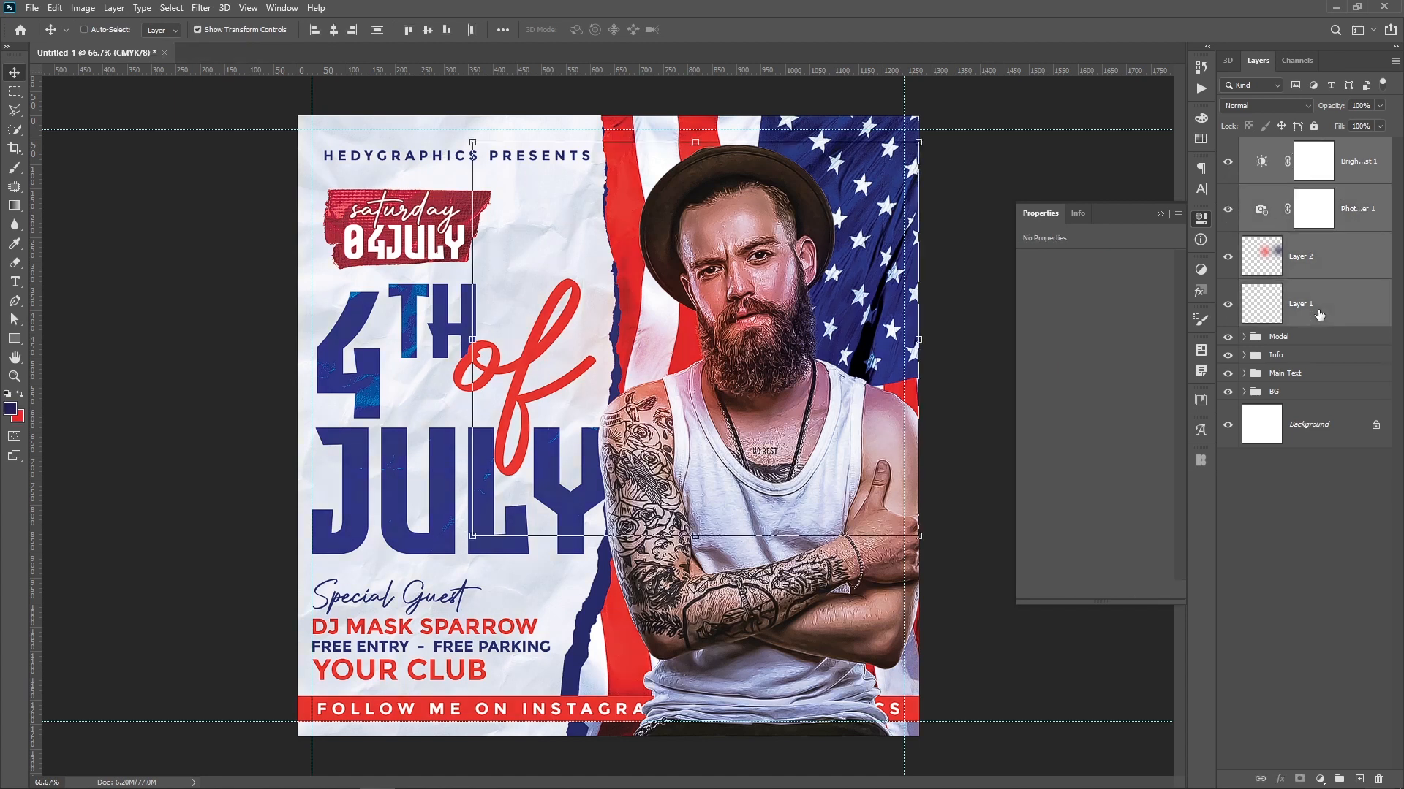
{"action": "left_click", "coordinate": [1230, 306]}
{"action": "left_click", "coordinate": [1229, 305]}
{"action": "key", "text": "ctrl+g"}
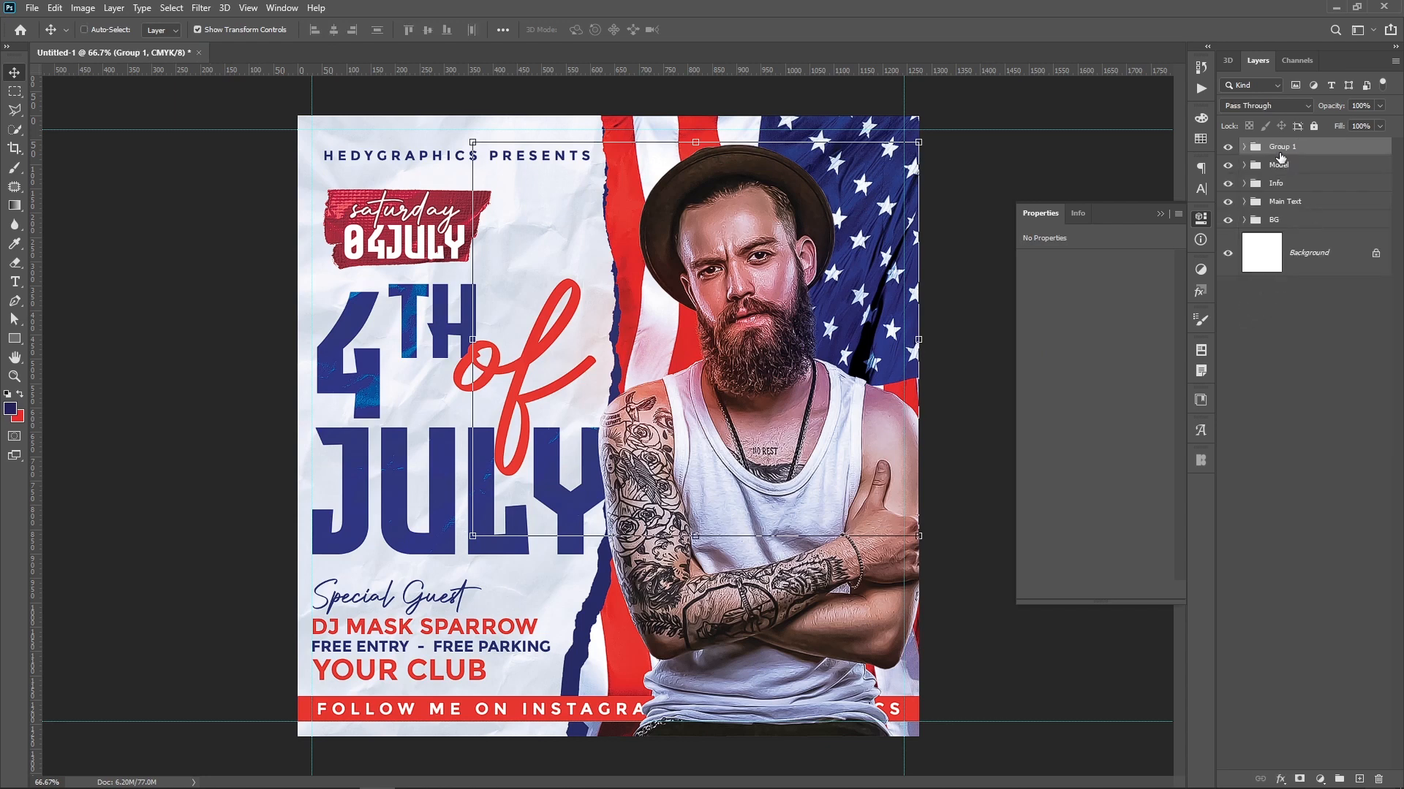
Rename the new top layer group as Adjustments
{"action": "double_click", "coordinate": [1287, 150]}
{"action": "type", "text": "Adjustments"}
{"action": "key", "text": "Return"}
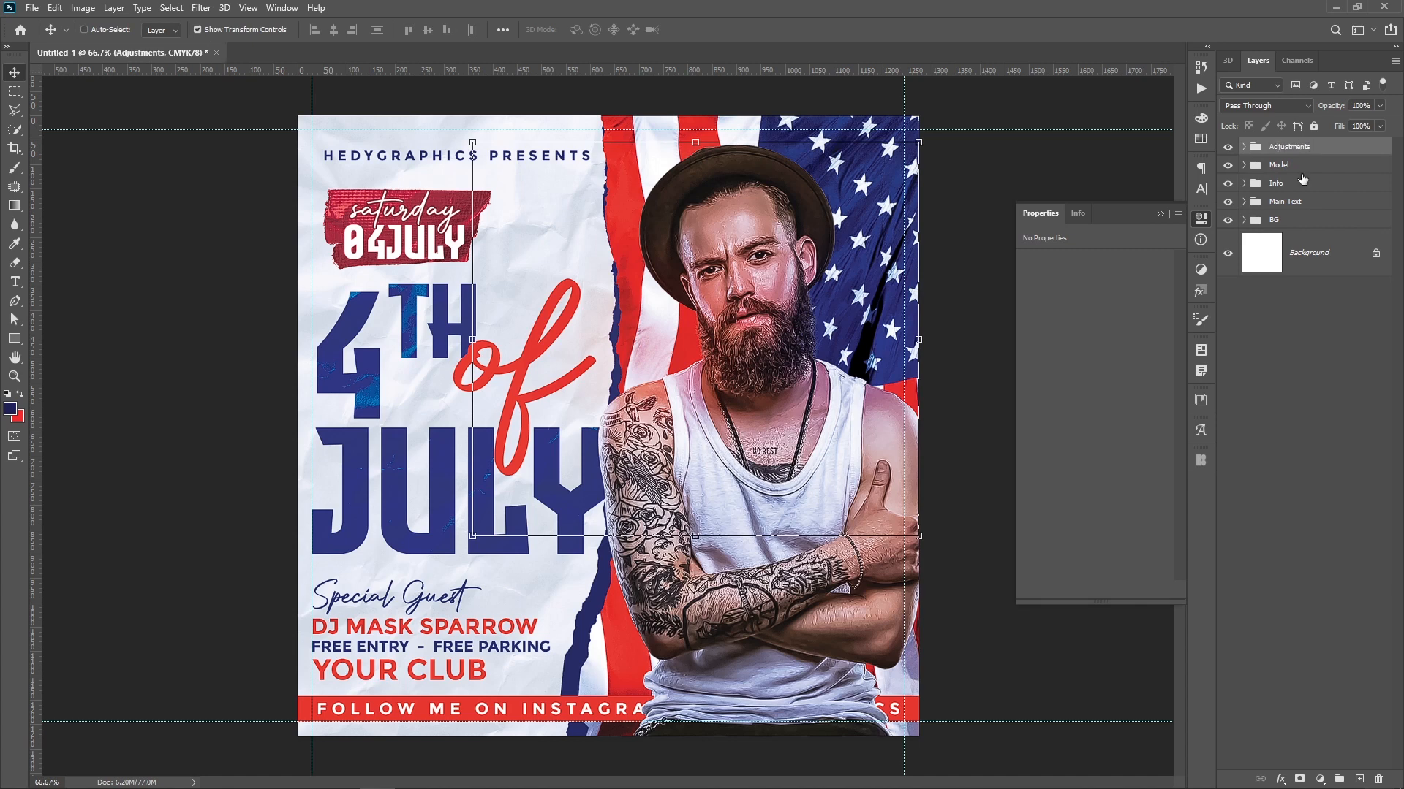
Compare the flyer with and without the Adjustments group, leaving the group visible
{"action": "left_click", "coordinate": [1230, 148]}
{"action": "left_click", "coordinate": [1230, 148]}
{"action": "left_click", "coordinate": [1303, 370]}
{"action": "left_click", "coordinate": [1233, 149]}
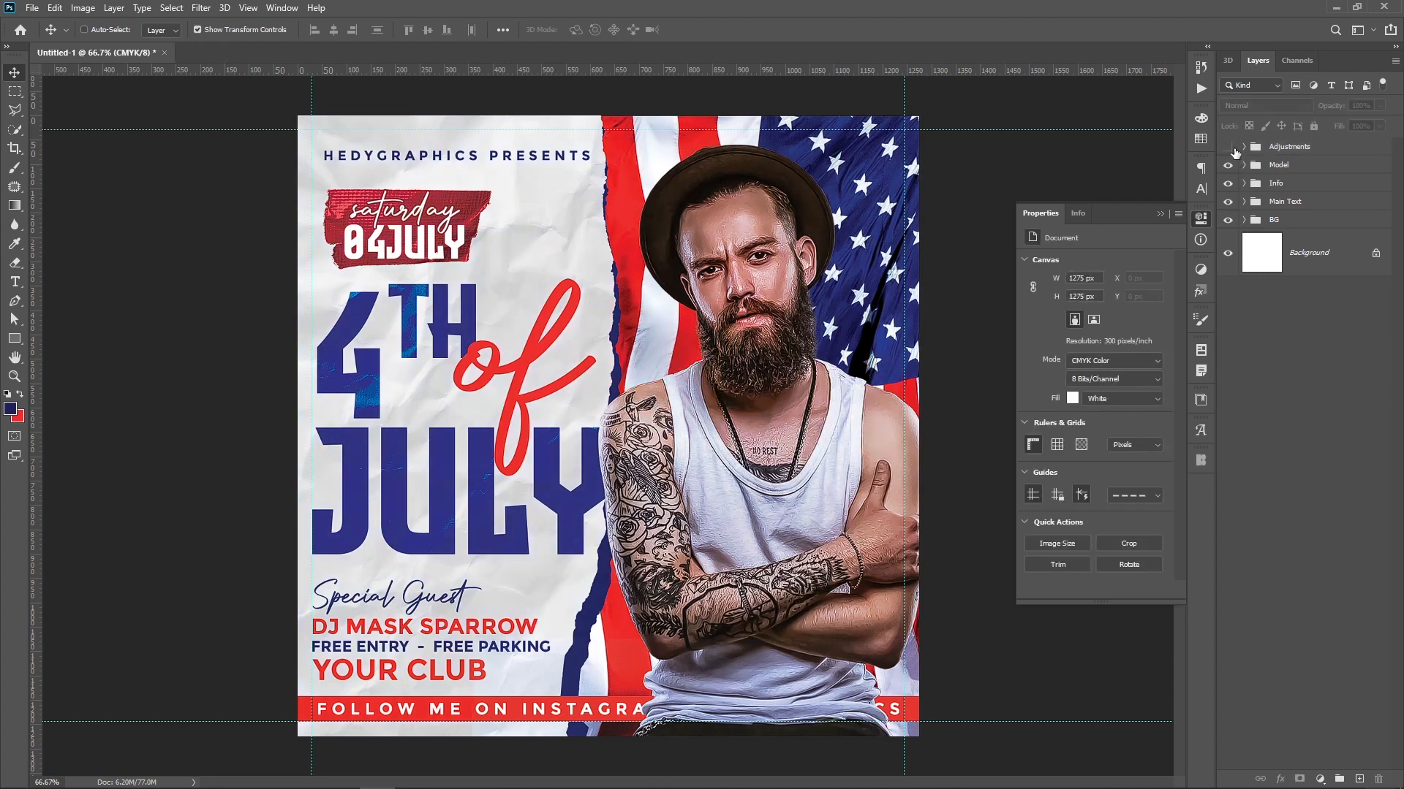
{"action": "left_click", "coordinate": [1229, 148]}
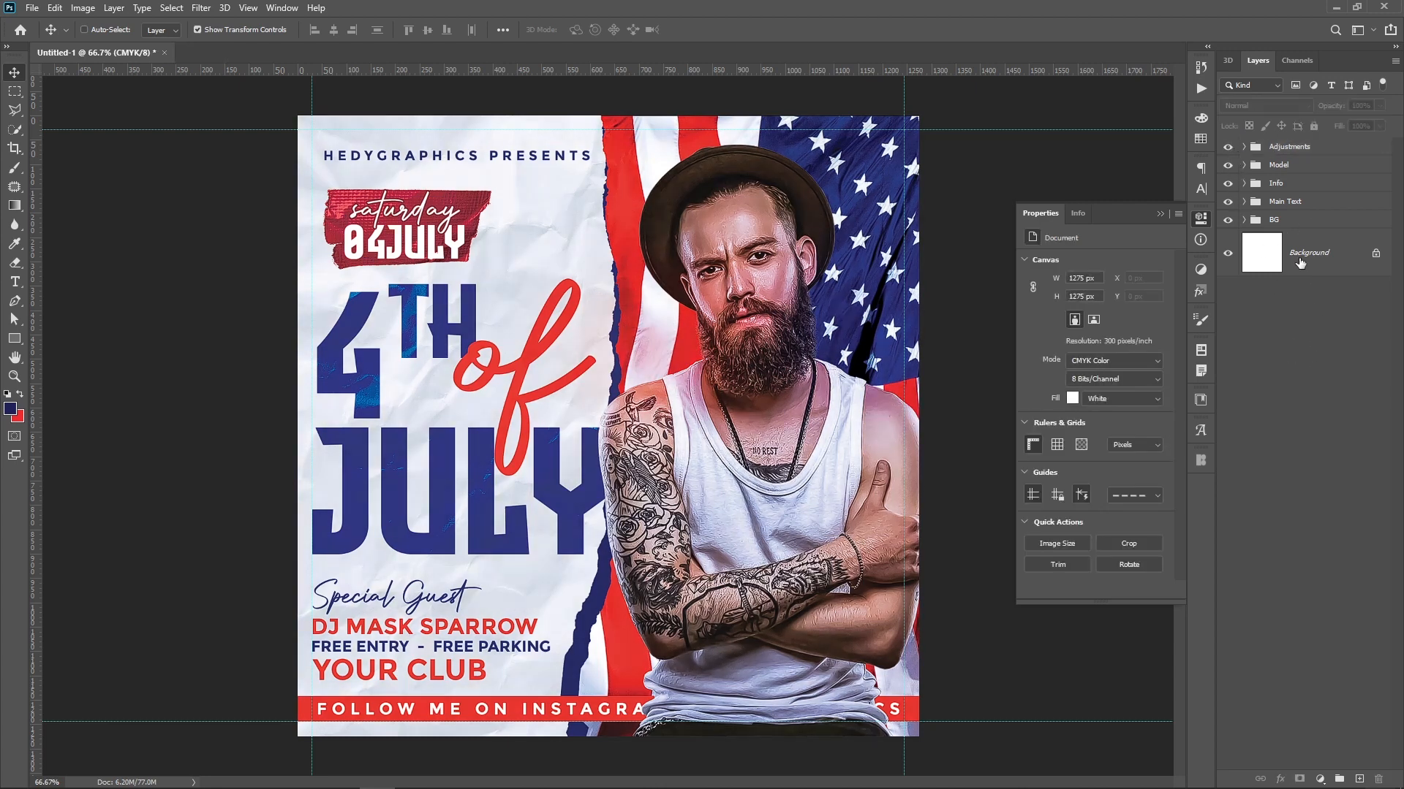
Unlock the Background layer and hide the guides and transform outline on the canvas
{"action": "left_click", "coordinate": [1375, 253]}
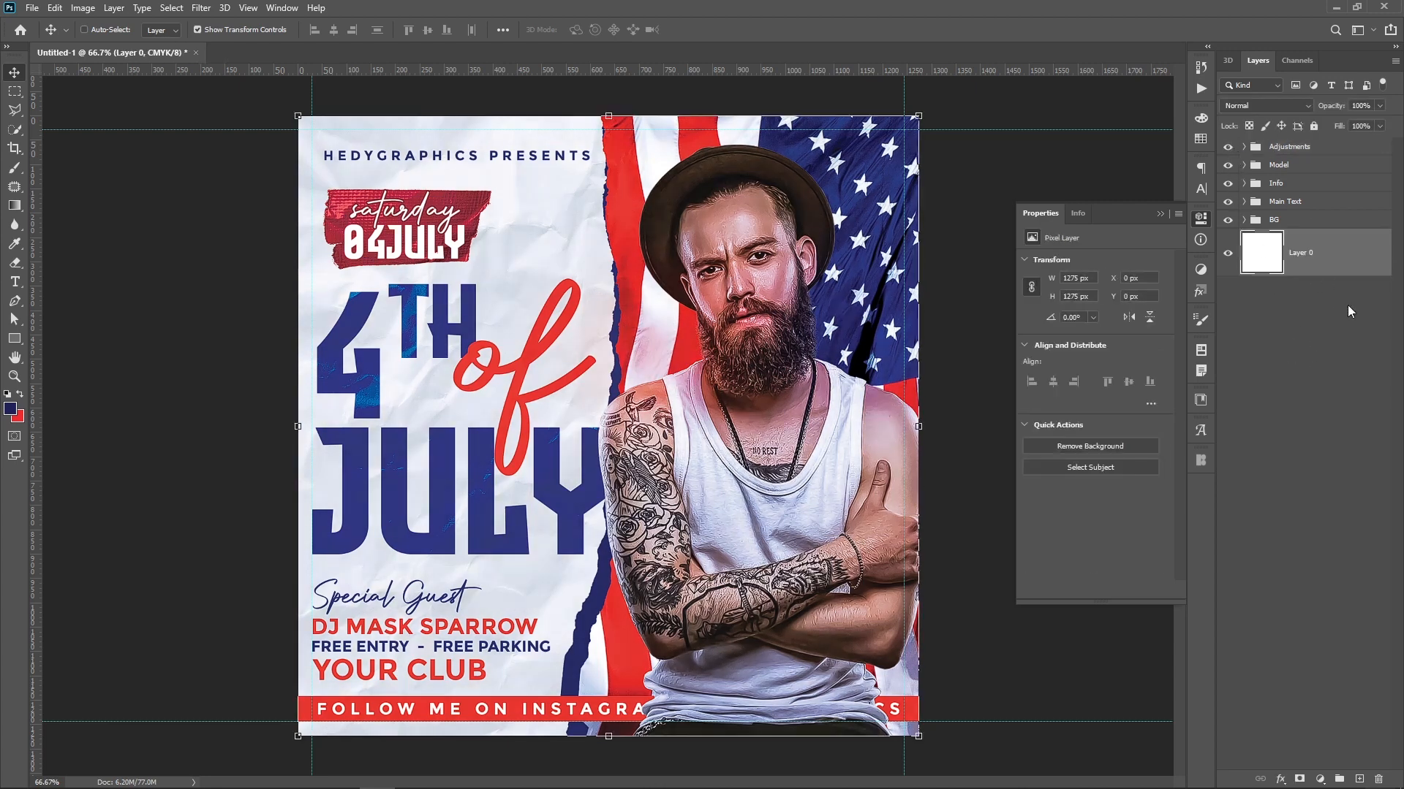
{"action": "key", "text": "Tab"}
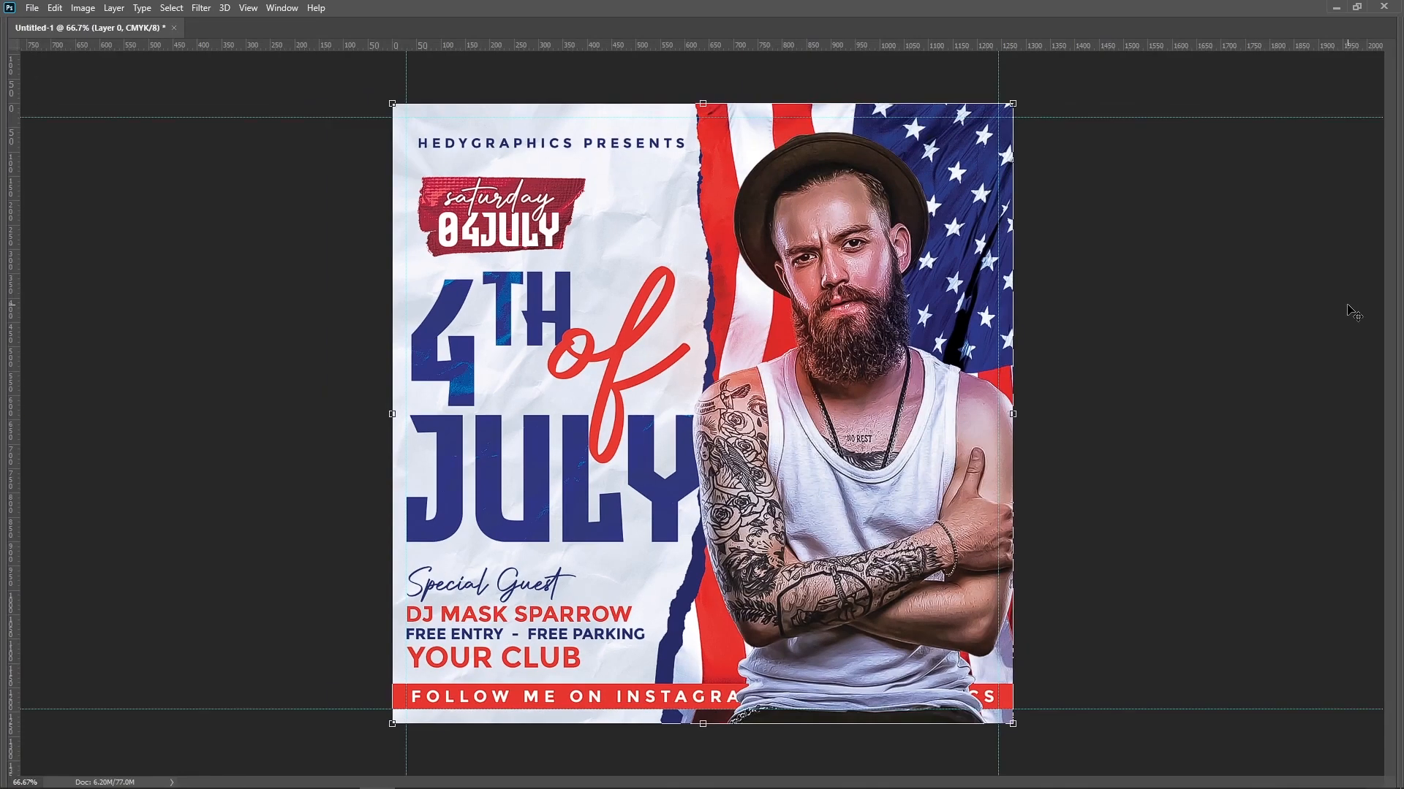
{"action": "key", "text": "ctrl+h"}
{"action": "key", "text": "Tab"}
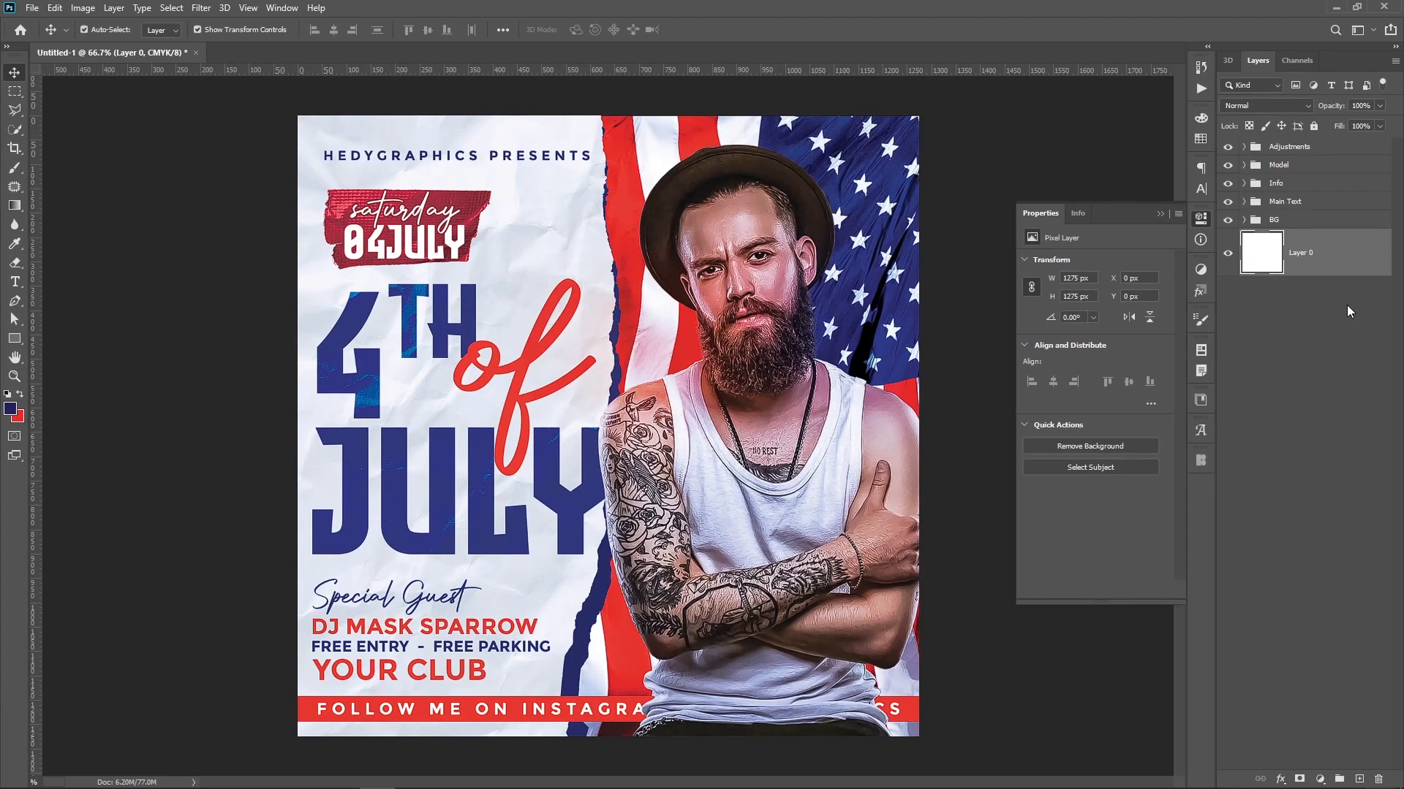
View the finished flyer fitted to the screen with the tools and panels hidden
{"action": "key", "text": "ctrl+0"}
{"action": "key", "text": "Tab"}
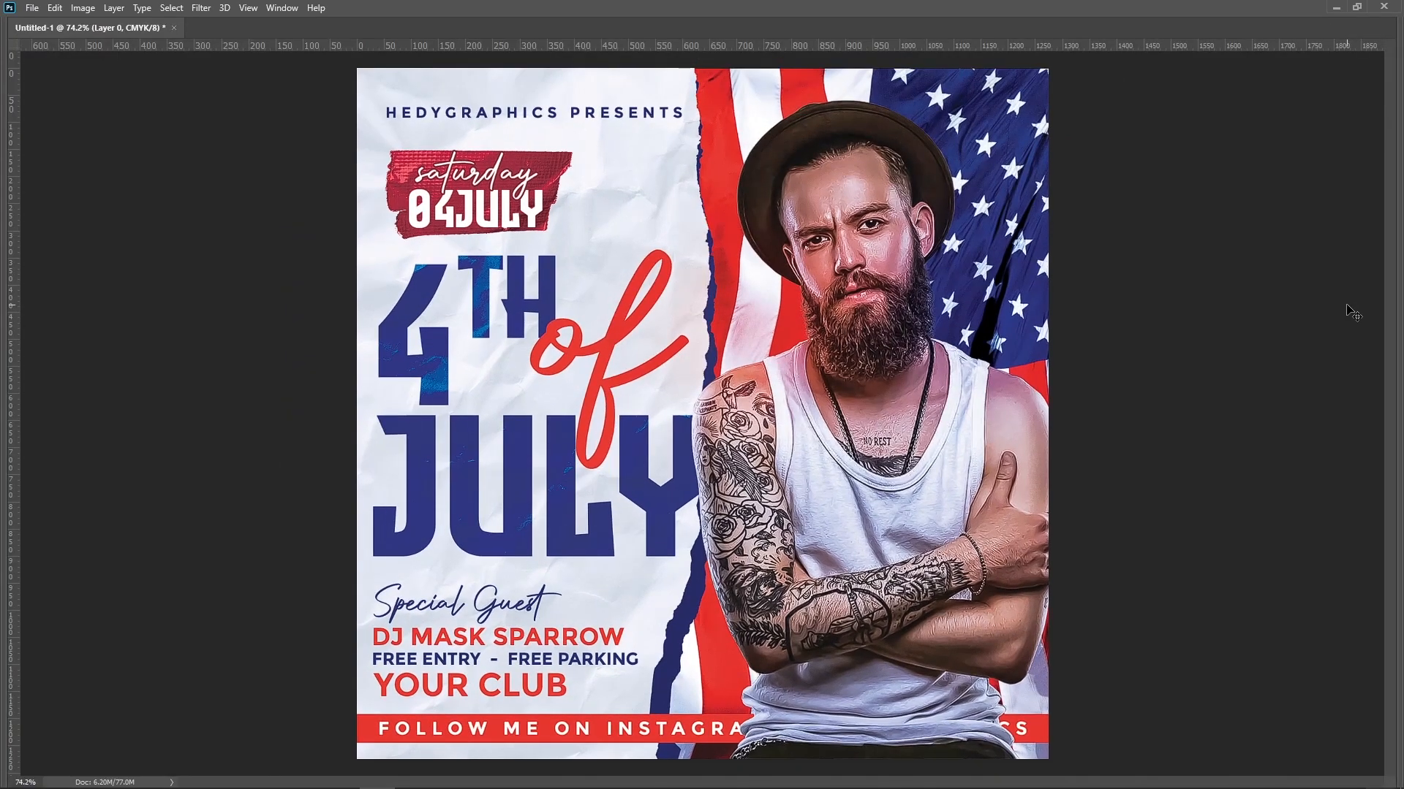
{"action": "key", "text": "ctrl+0"}
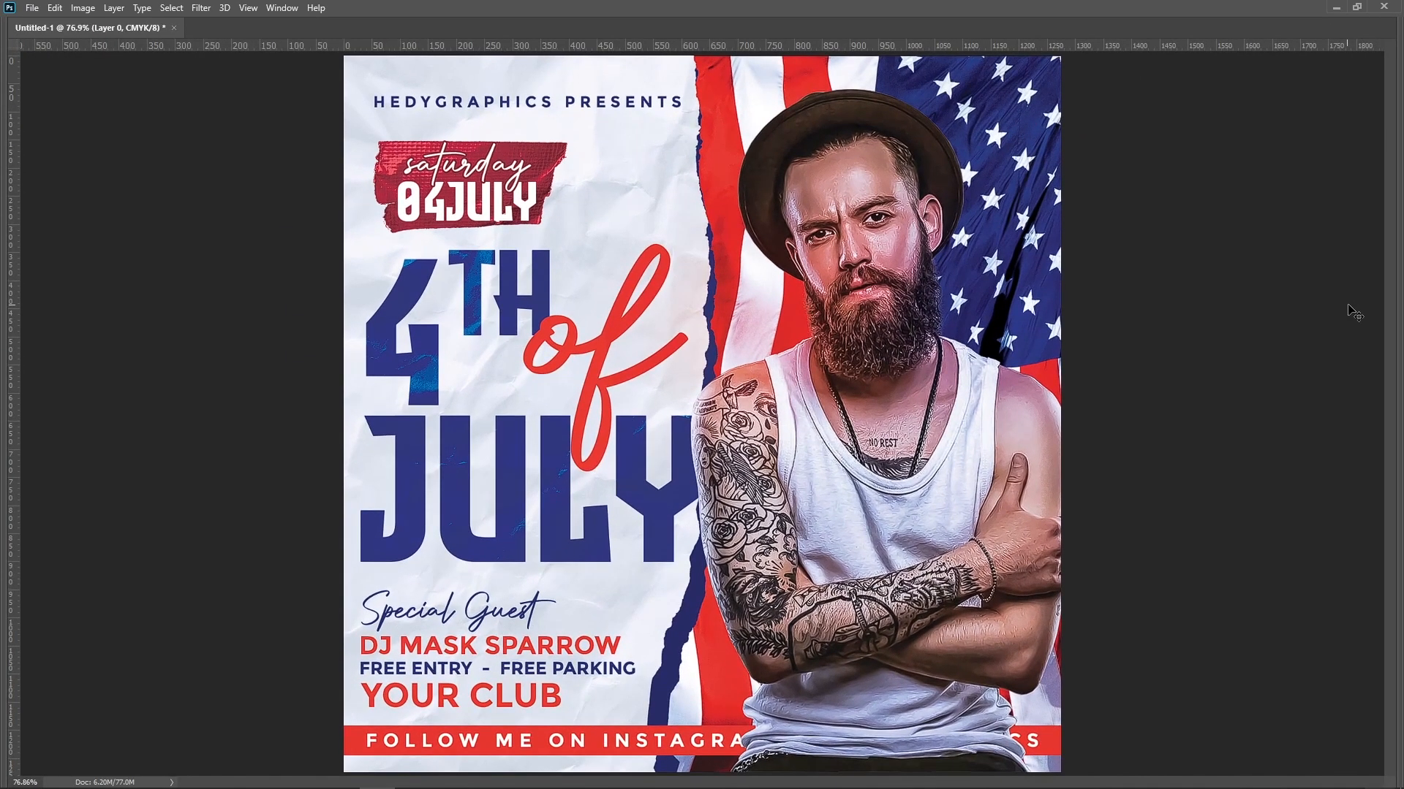